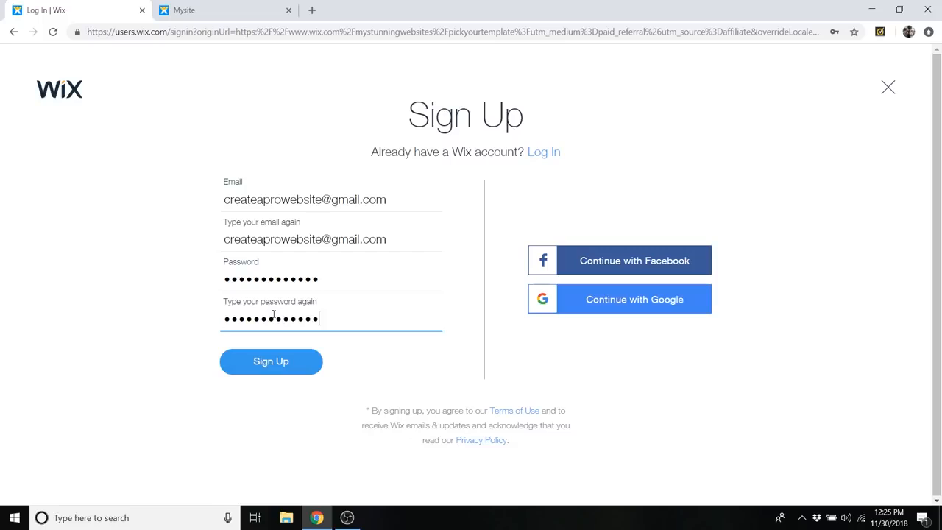
- Submit the completed sign-up form, skip the introductory questions, and choose to create the website from a template with the Wix Editor
left_click(293, 368)
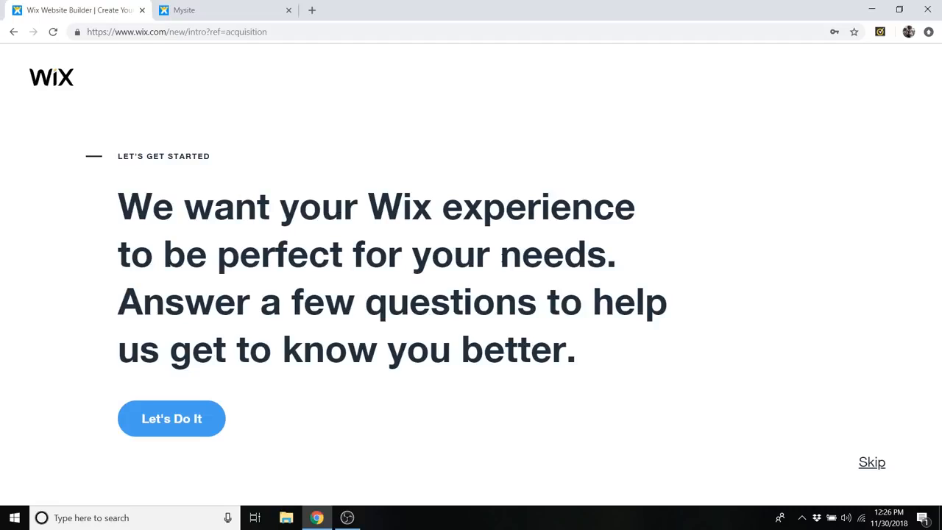
left_click(869, 464)
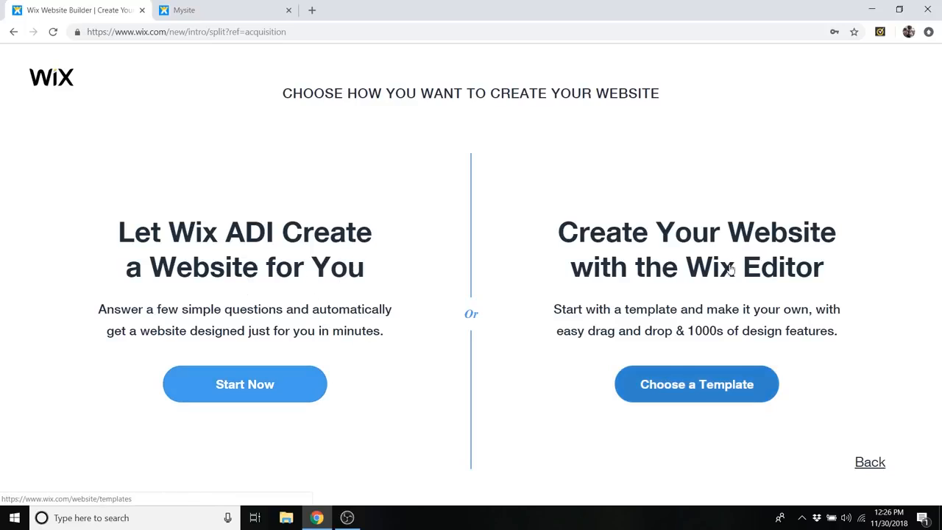
left_click(693, 393)
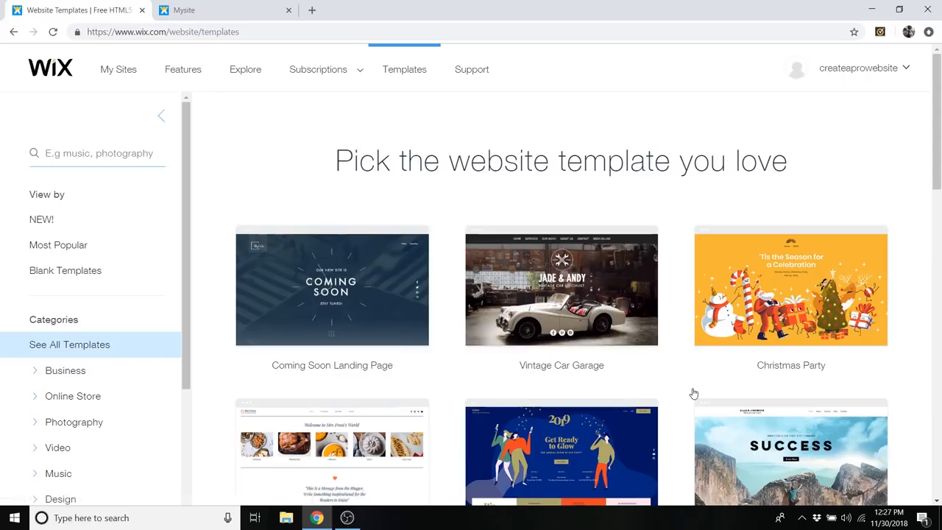
- Browse the website template gallery and its category list, dismissing the popular-templates popup
scroll(693, 394, "down", 2)
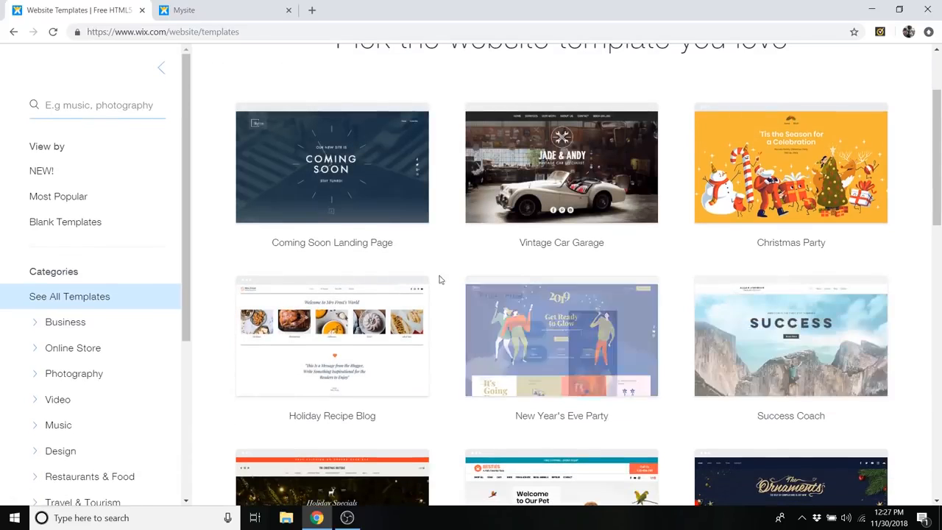
scroll(407, 316, "down", 3)
scroll(407, 316, "up", 3)
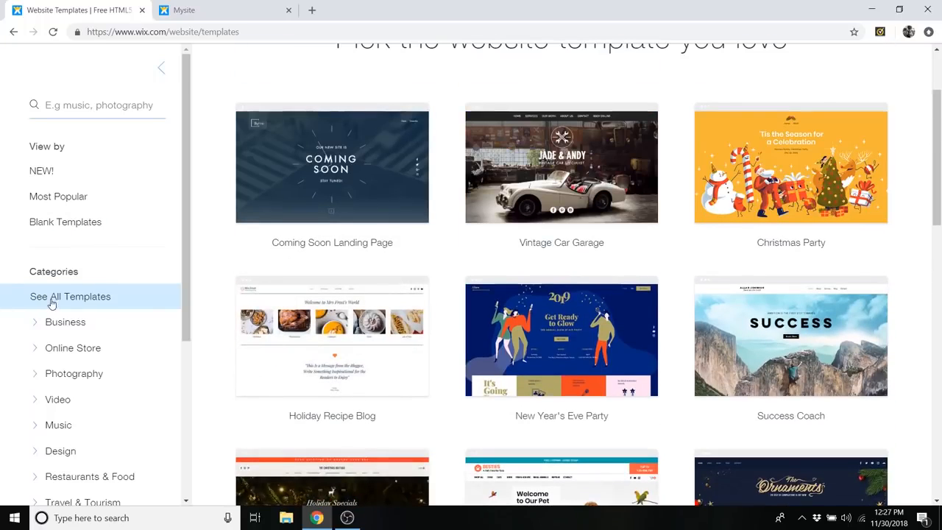
scroll(84, 294, "down", 1)
scroll(110, 221, "down", 1)
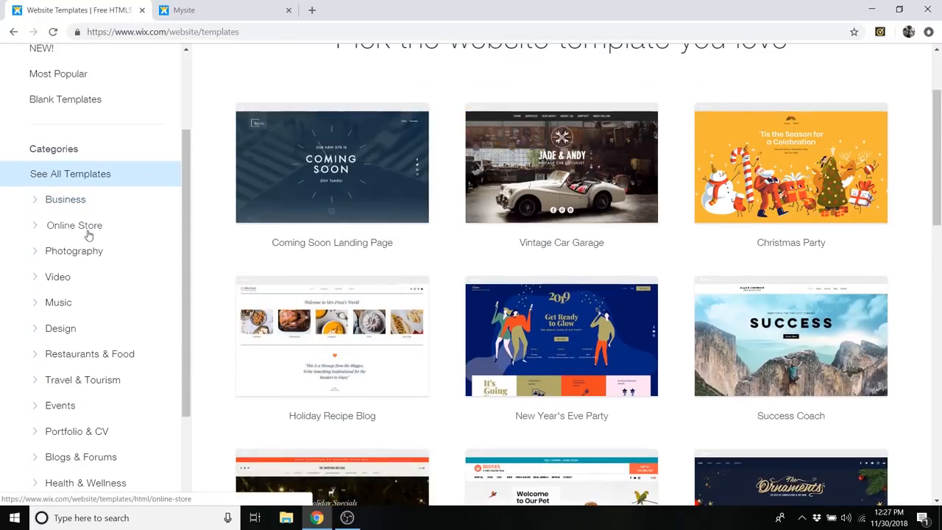
scroll(85, 213, "down", 1)
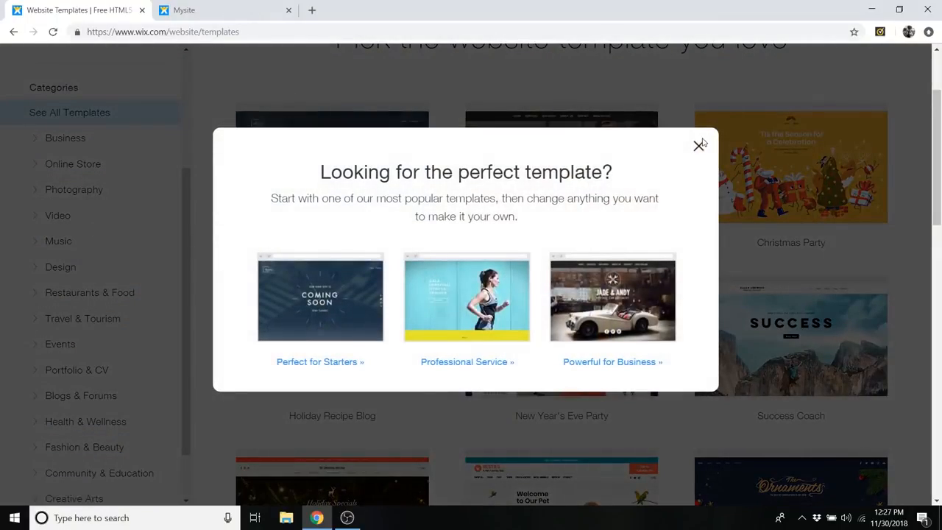
left_click(698, 149)
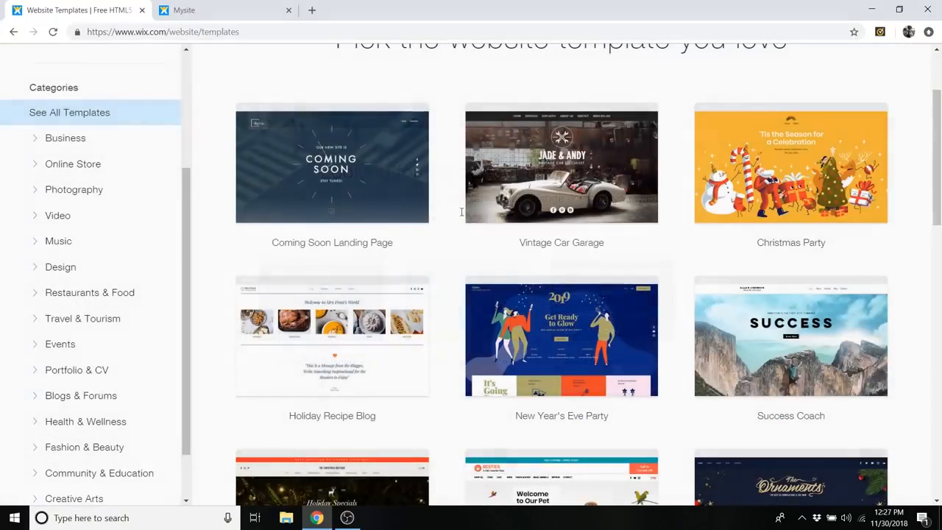
scroll(251, 263, "down", 1)
scroll(251, 263, "down", 3)
scroll(446, 322, "up", 5)
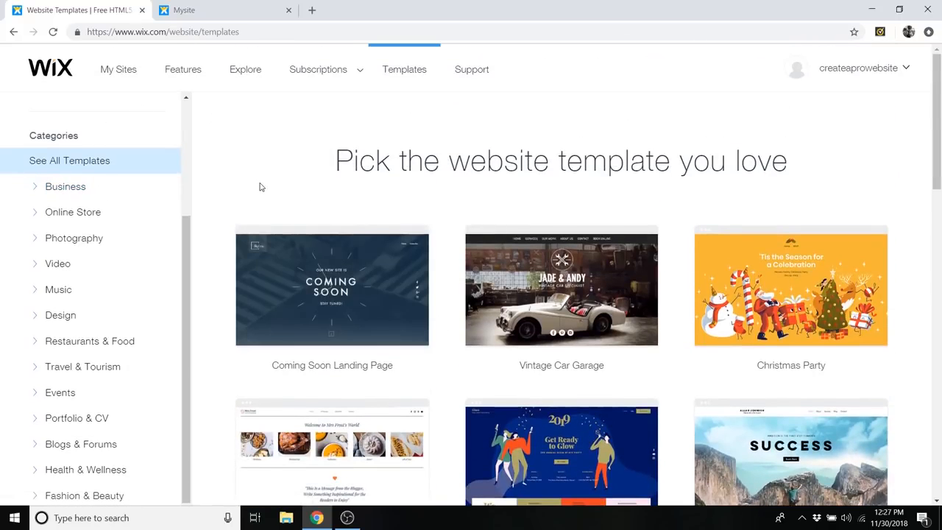
scroll(117, 250, "up", 3)
scroll(147, 326, "down", 3)
scroll(141, 317, "up", 3)
scroll(139, 315, "down", 3)
scroll(139, 314, "up", 2)
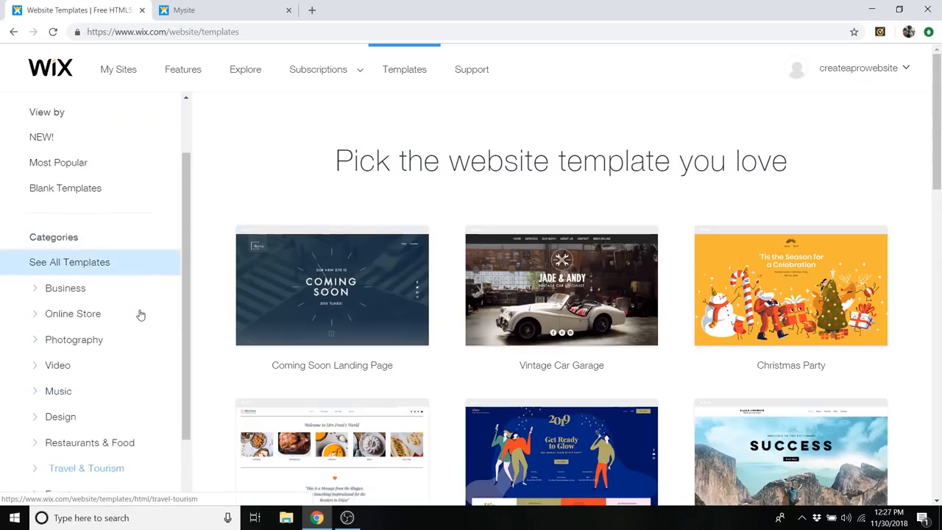
scroll(140, 309, "up", 1)
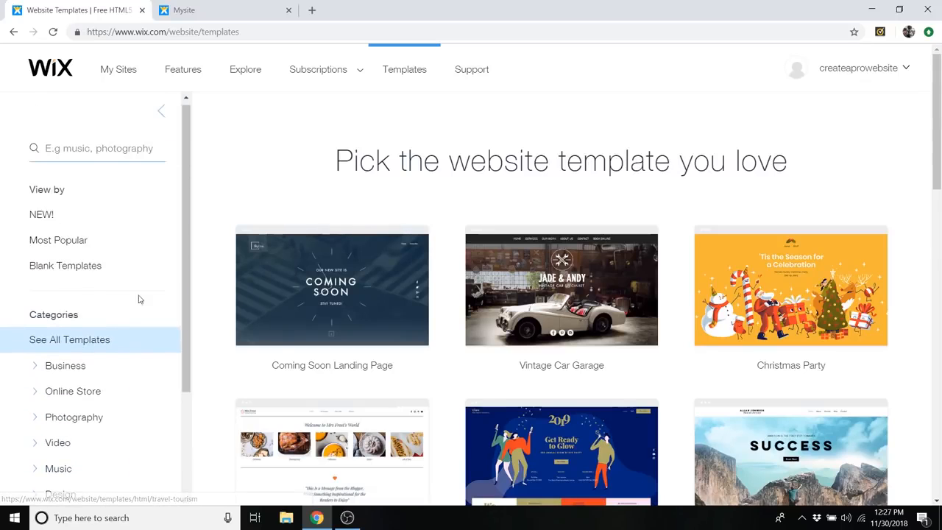
- Open the Start from Scratch blank template for editing and dismiss the welcome video
left_click(65, 269)
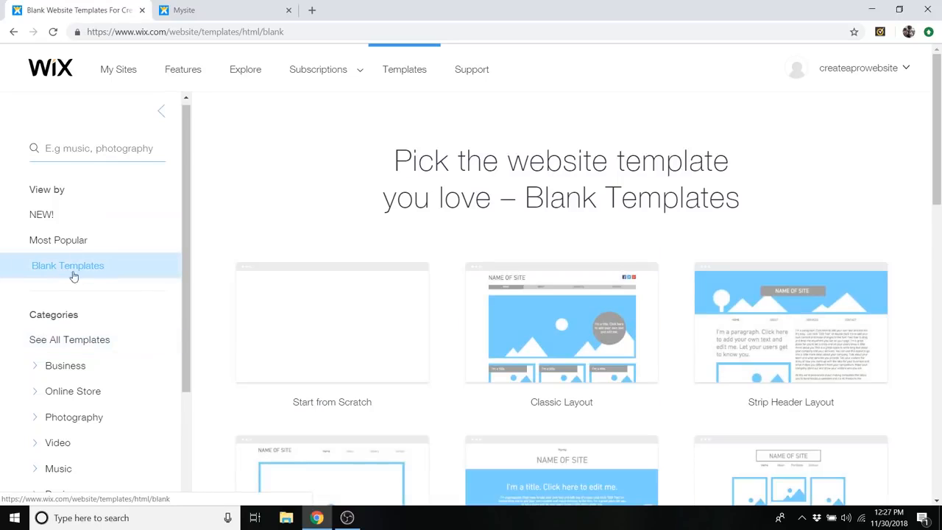
mouse_move(408, 346)
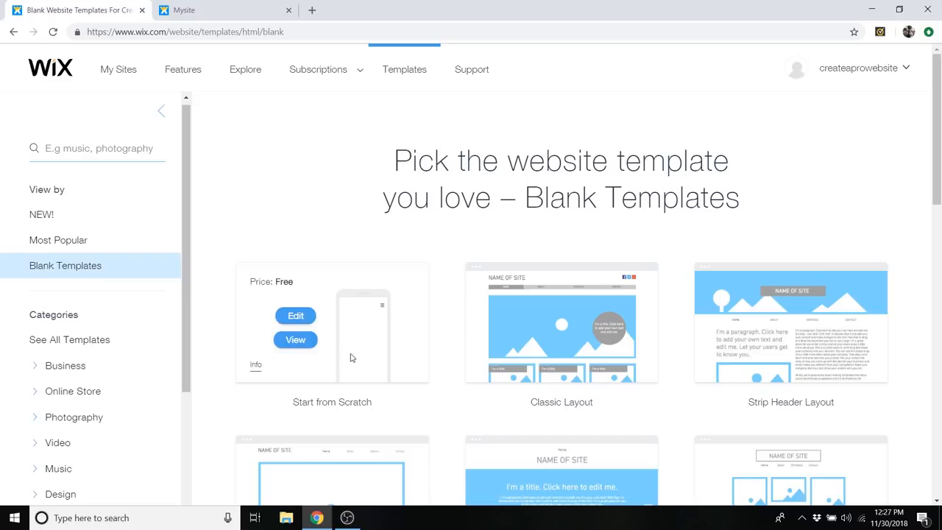
left_click(295, 317)
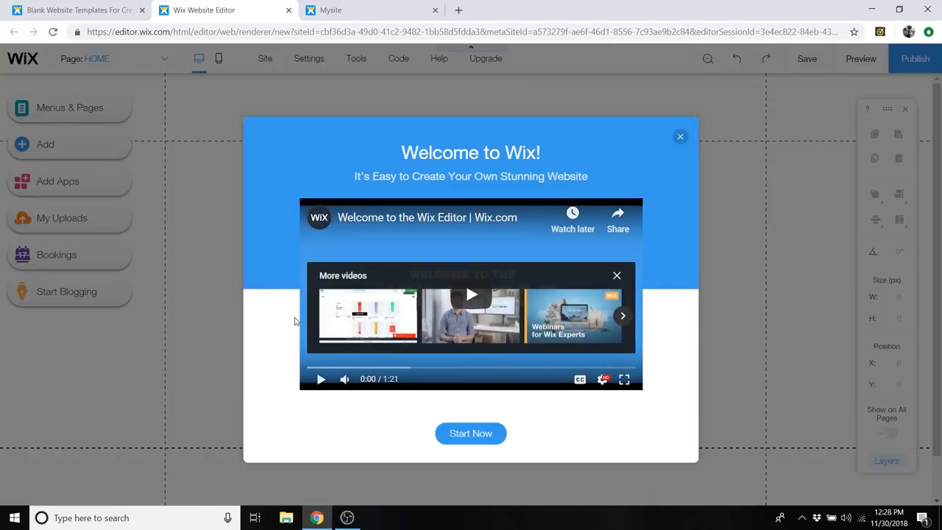
left_click(681, 138)
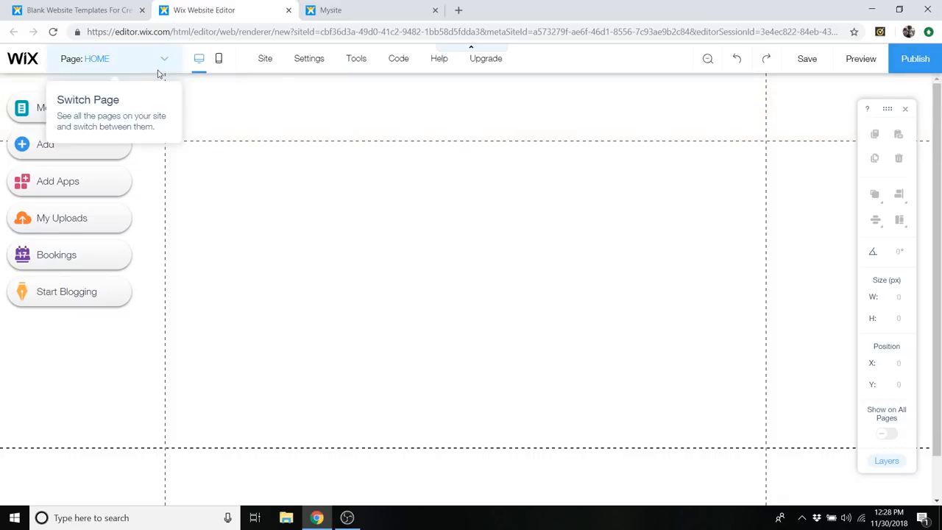
- Check the list of site pages and add a page named Conatct to the site menu
left_click(120, 64)
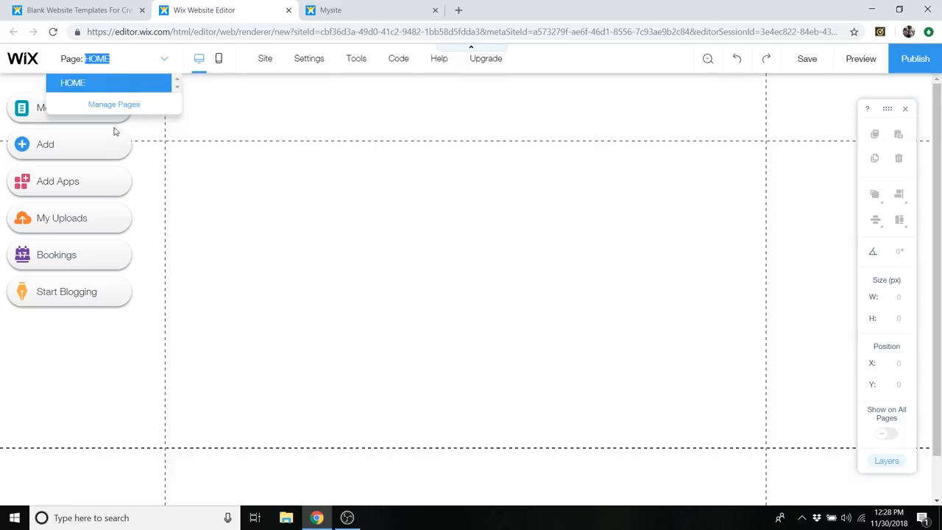
left_click(138, 67)
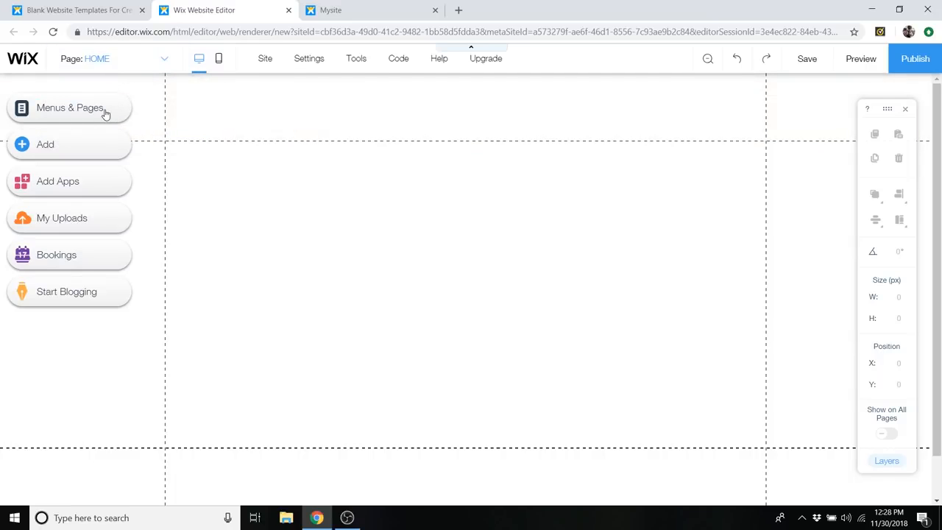
left_click(105, 114)
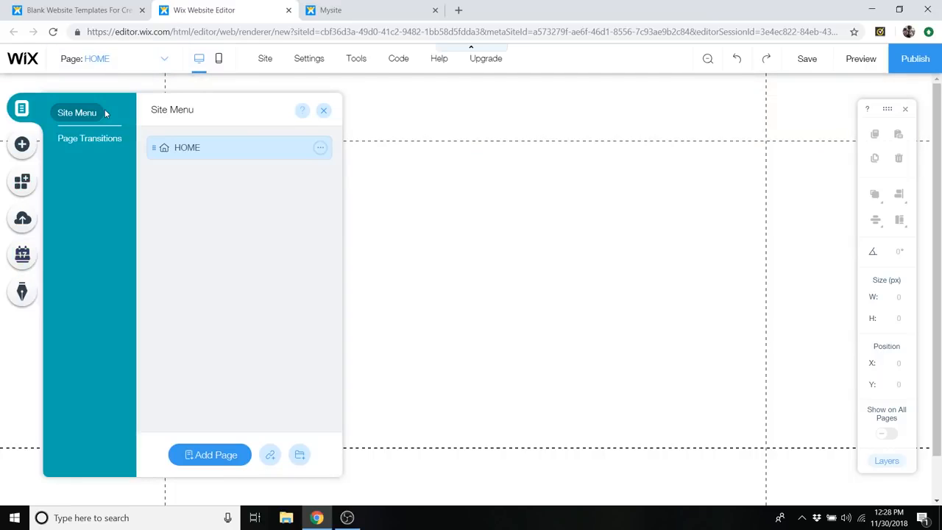
left_click(225, 456)
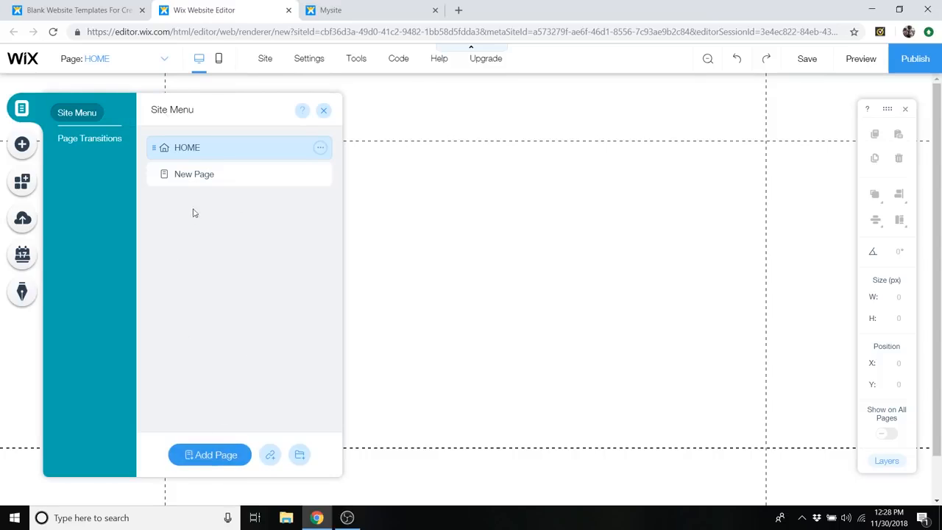
type("Con")
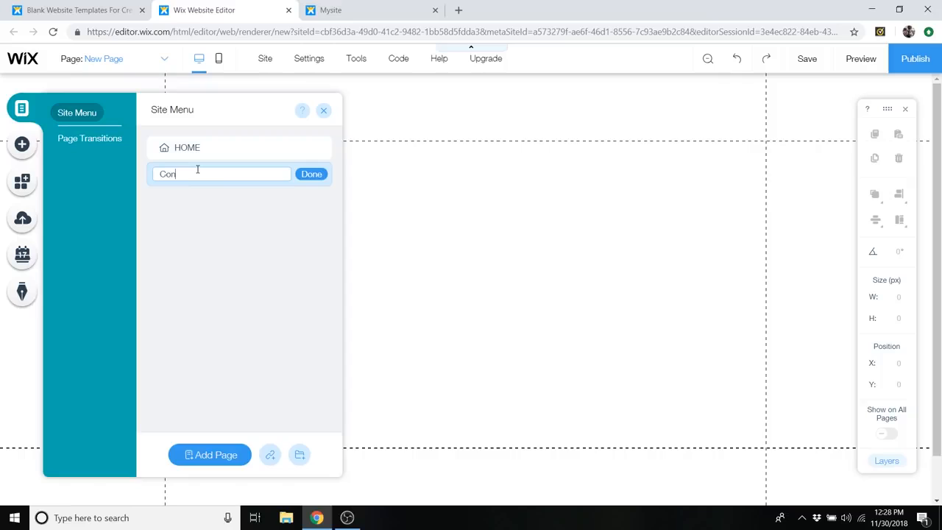
left_click(311, 173)
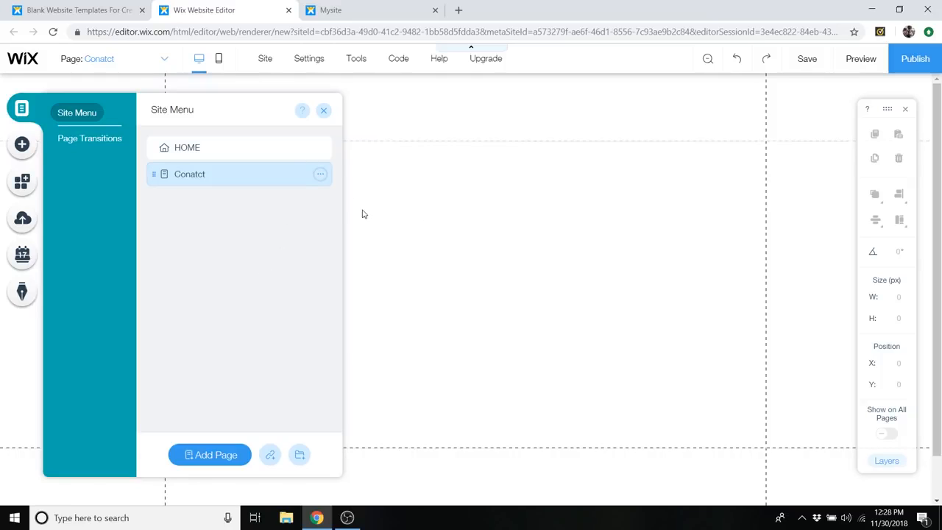
- Delete the Conatct page from the site menu, confirm the deletion, and close the page manager
left_click(248, 175)
left_click(248, 150)
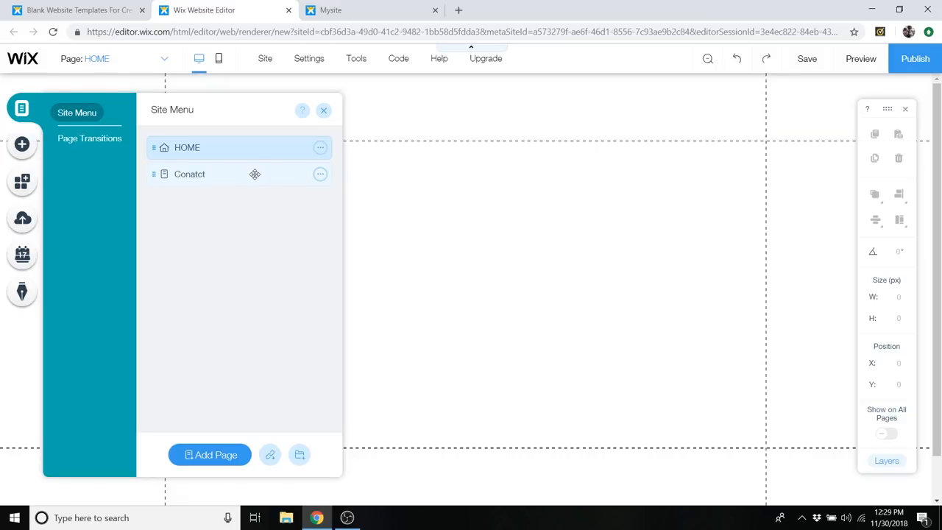
left_click(253, 174)
left_click(320, 177)
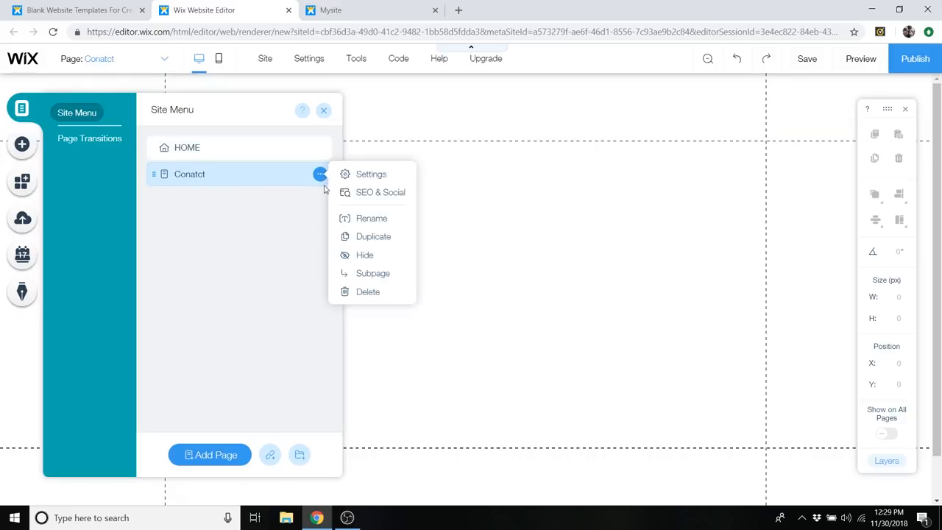
left_click(366, 292)
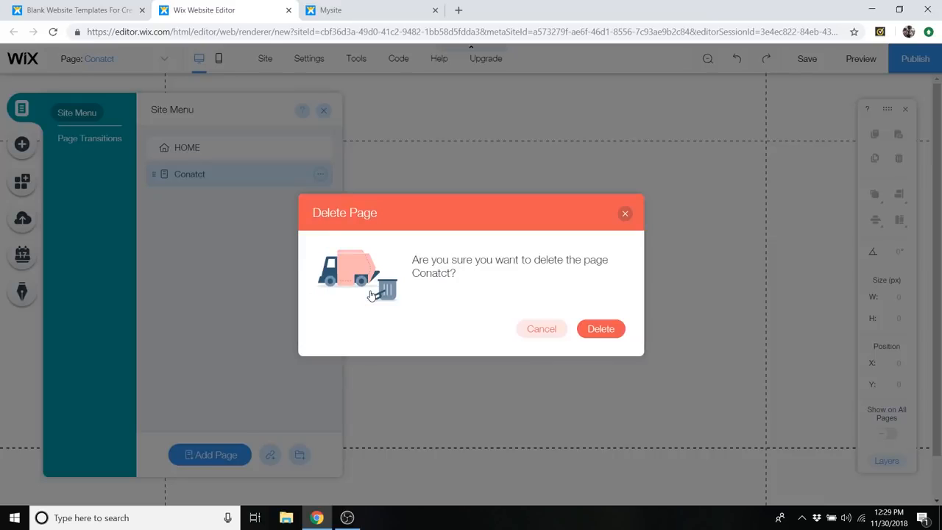
left_click(604, 329)
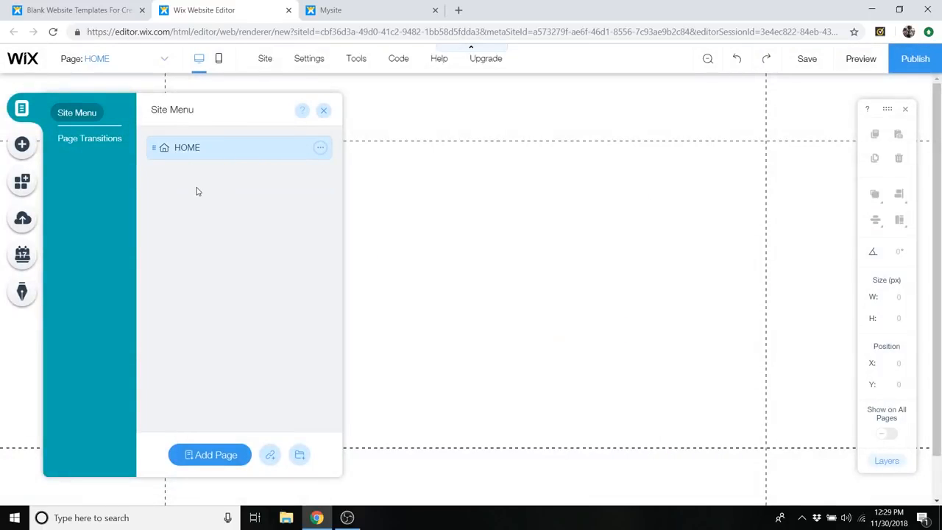
left_click(323, 111)
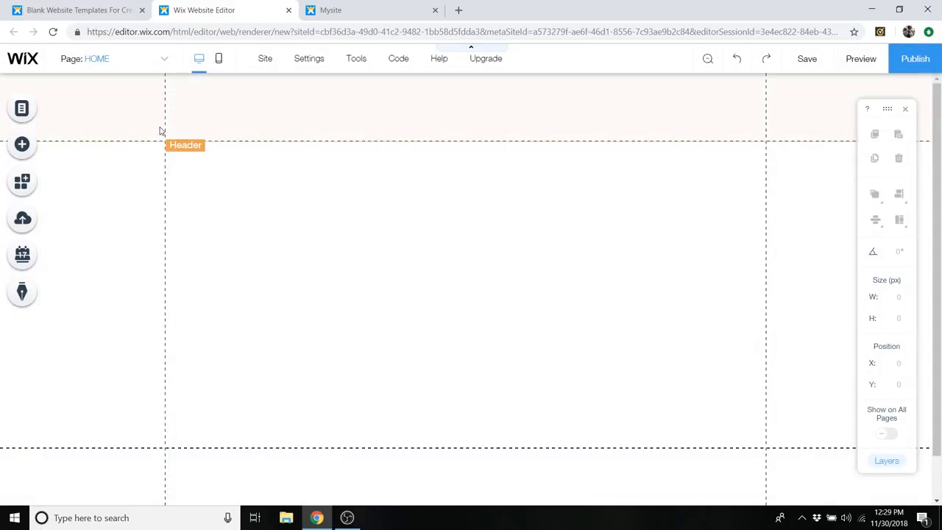
- View the site in the mobile editor, skipping its introduction, and return to the desktop editor
left_click(218, 61)
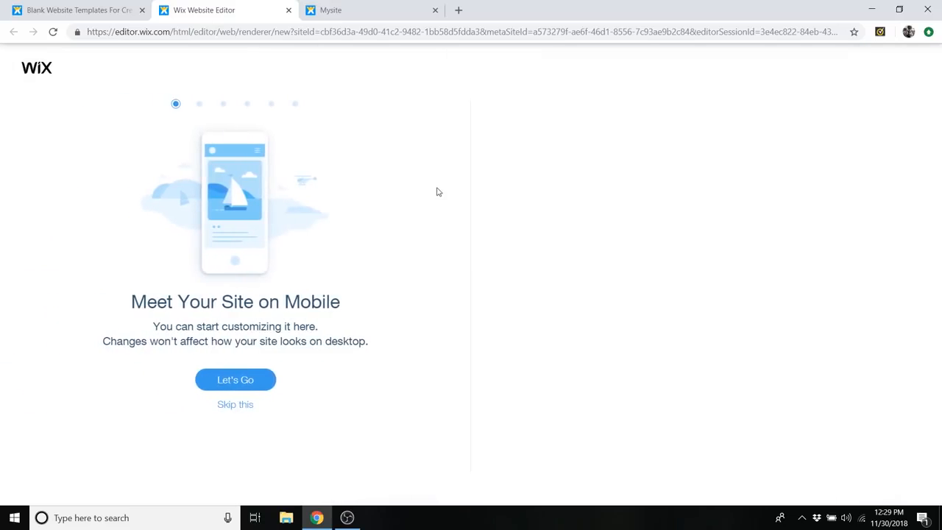
left_click(236, 405)
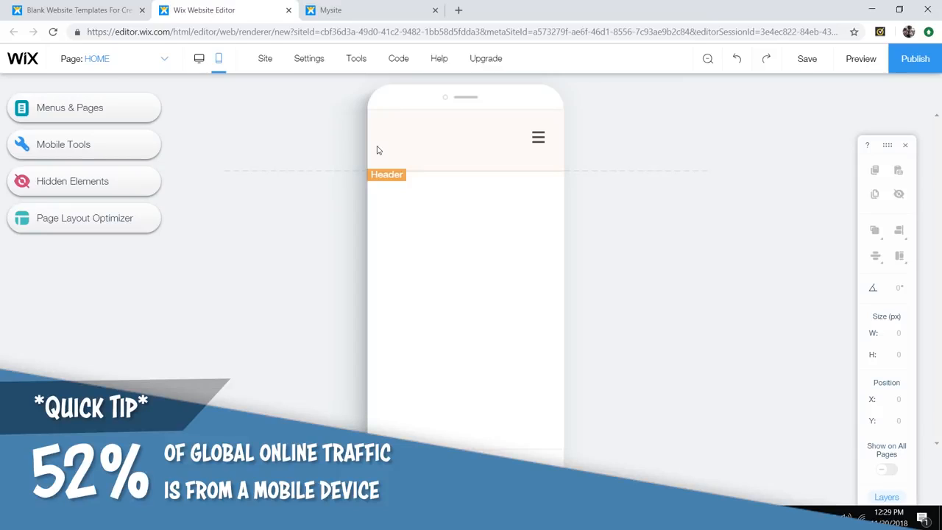
left_click(202, 66)
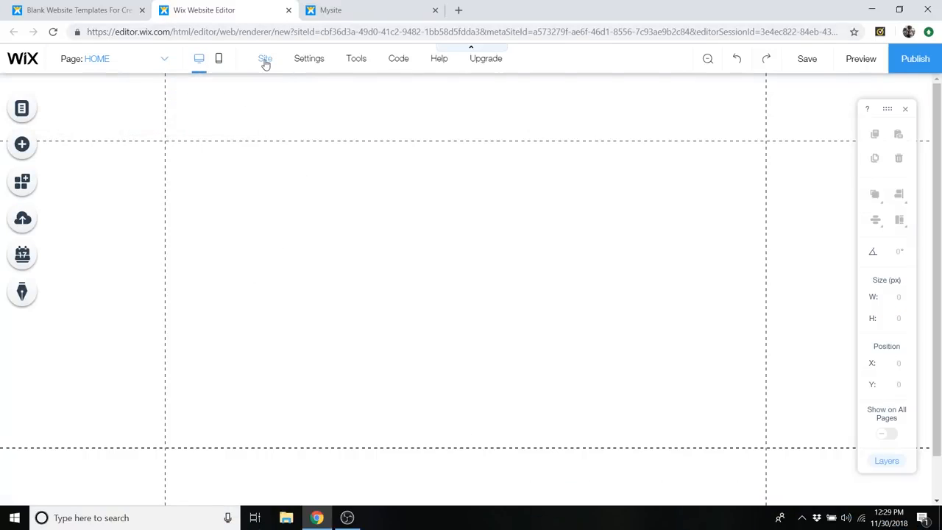
- Look over the site and settings options, toggle the rulers on and off, and try the gridlines option
mouse_move(263, 62)
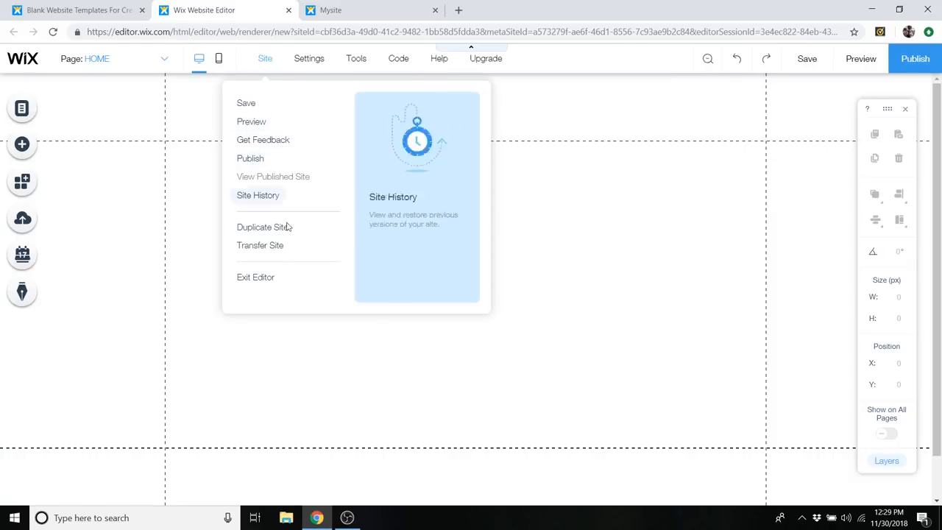
mouse_move(315, 61)
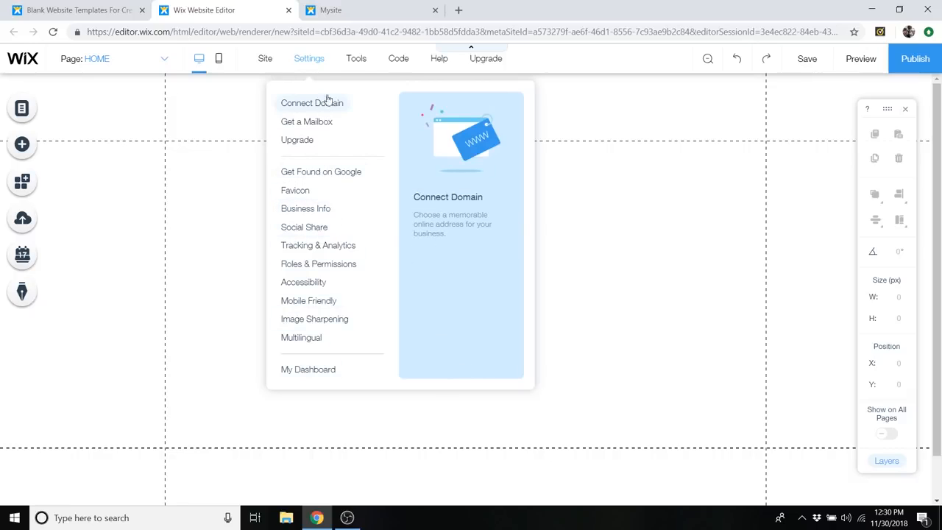
mouse_move(360, 61)
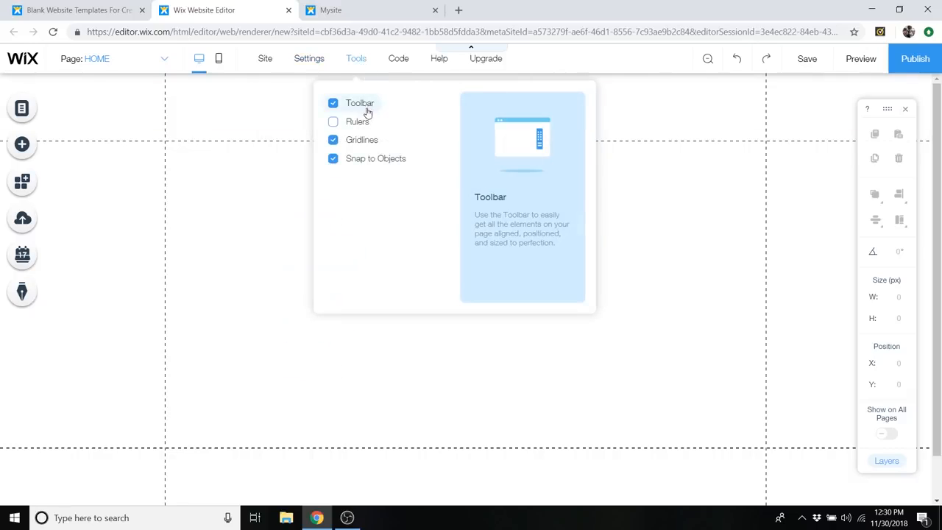
left_click(351, 125)
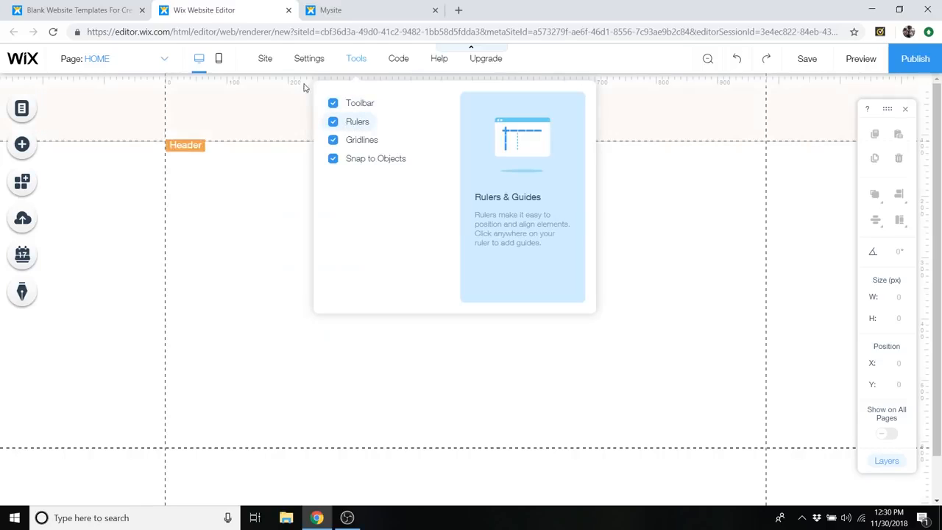
left_click(349, 123)
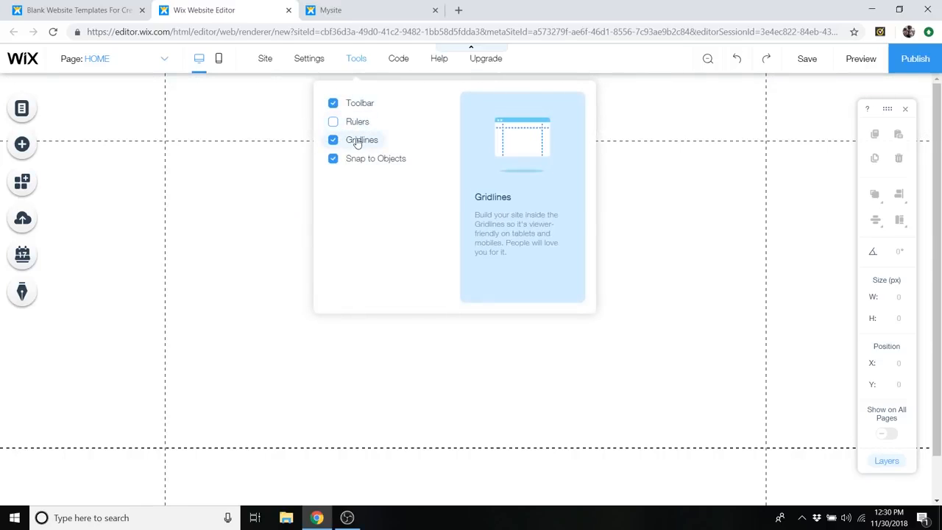
left_click(356, 141)
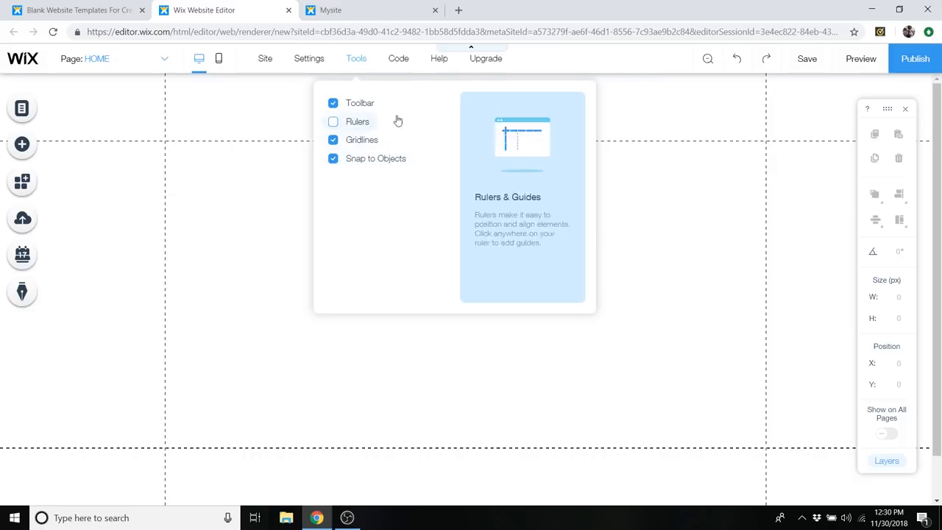
mouse_move(404, 66)
mouse_move(439, 63)
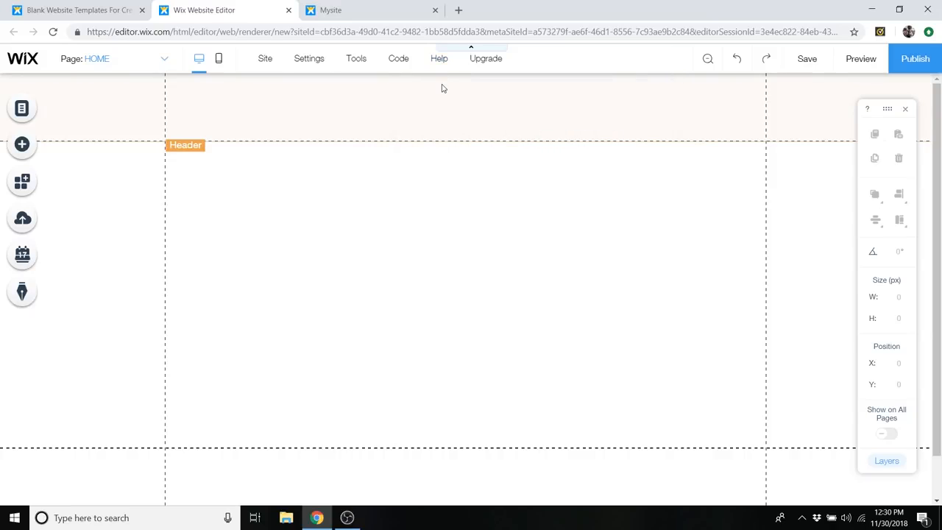
- Select the header, the footer and the page area in turn to examine the sections of the blank page
mouse_move(498, 59)
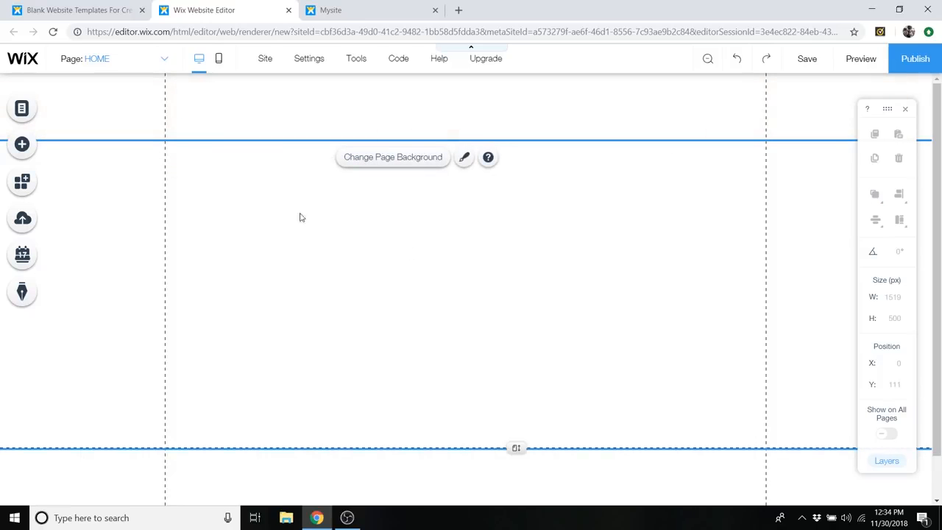
left_click(290, 126)
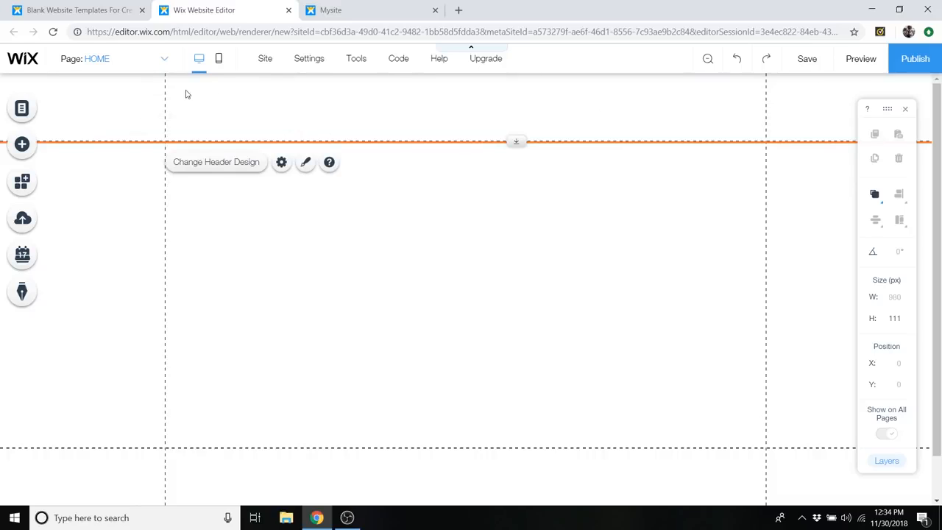
left_click(126, 471)
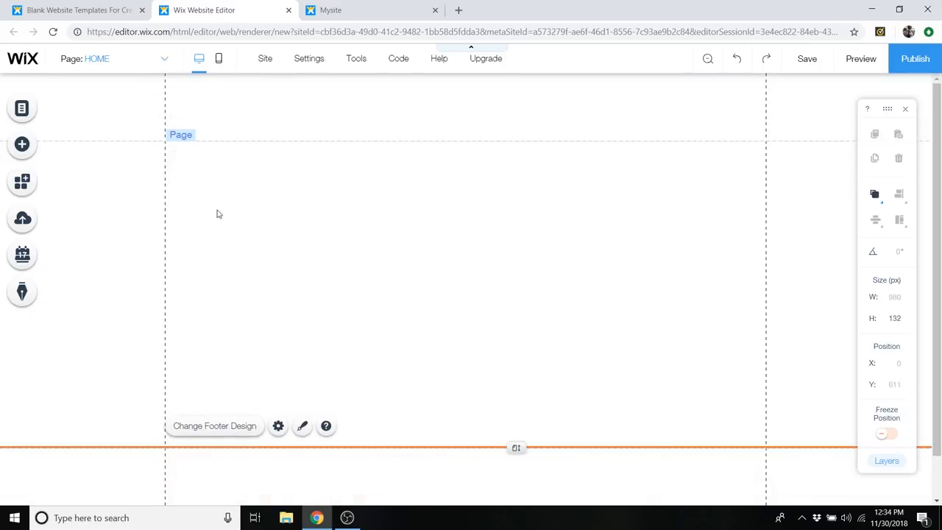
left_click(290, 201)
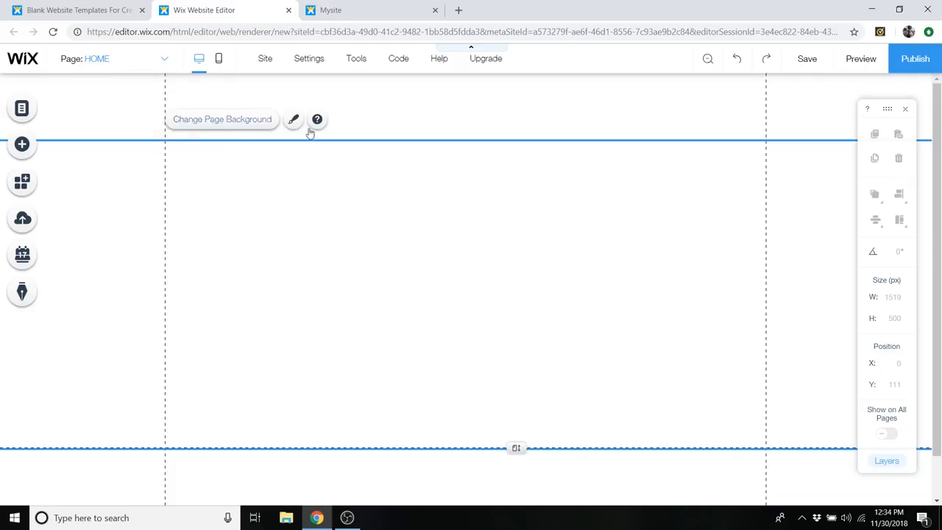
- Browse the strip designs and add the Your Brand welcome strip to the page
left_click(23, 145)
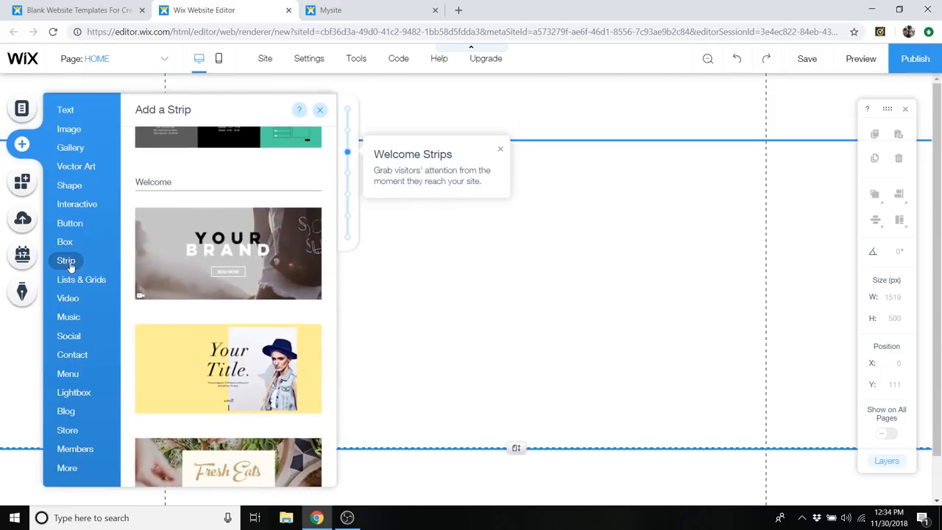
scroll(238, 265, "down", 7)
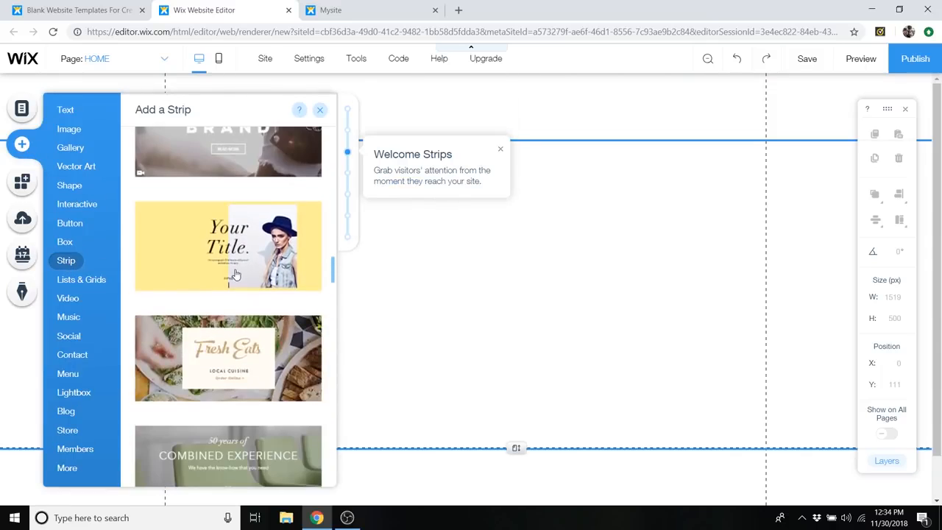
scroll(237, 281, "down", 8)
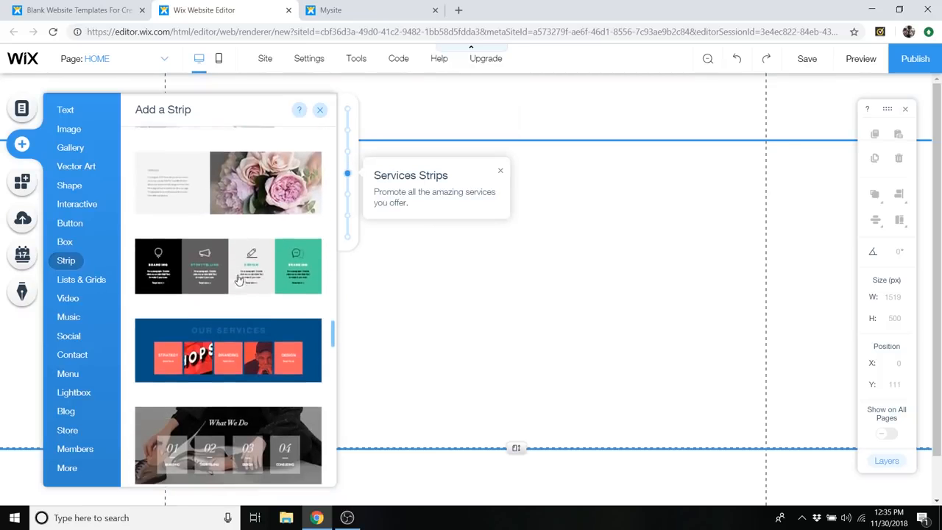
scroll(237, 280, "up", 14)
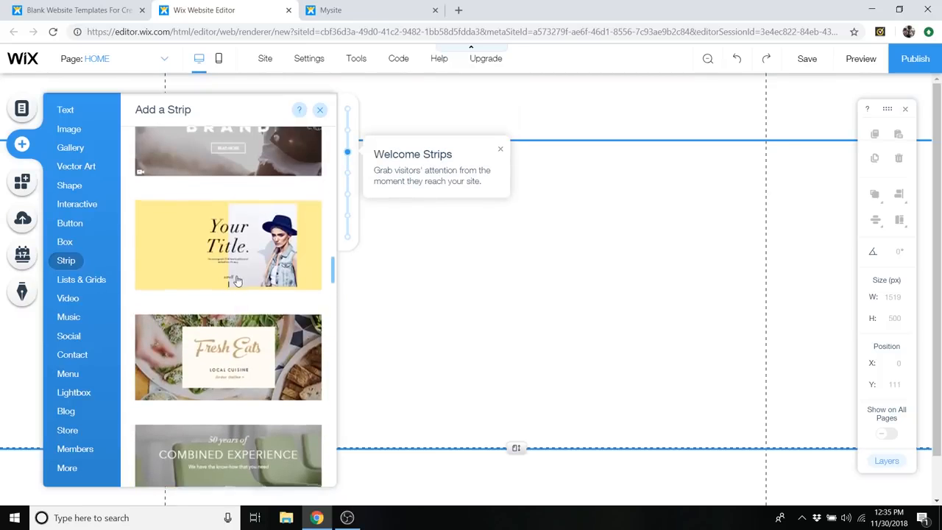
scroll(238, 279, "up", 1)
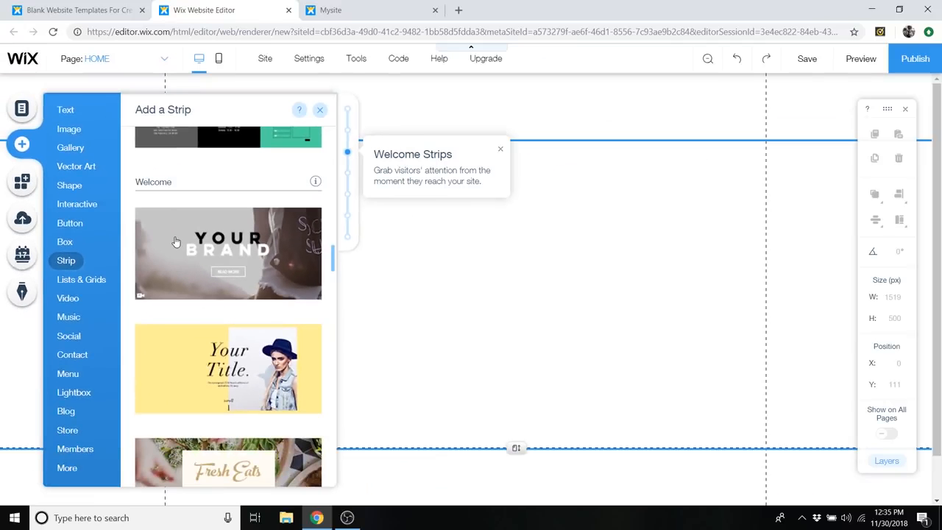
left_click(176, 242)
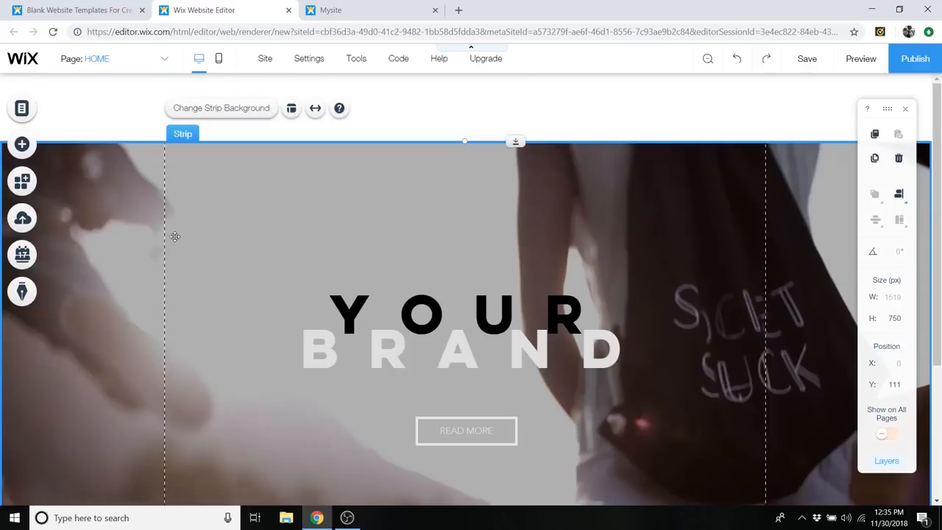
- Look over the new strip and move it up to the page's upper edge at Y position 0
scroll(584, 251, "down", 3)
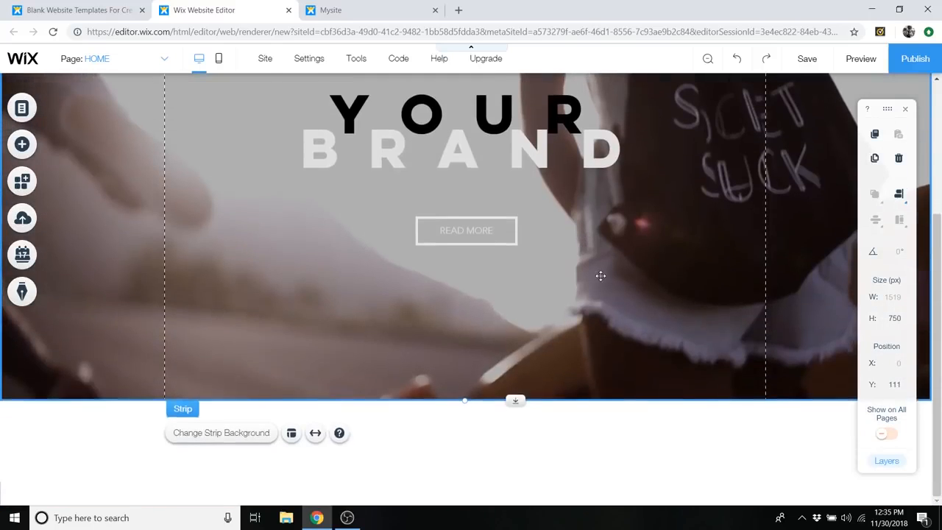
scroll(599, 275, "up", 3)
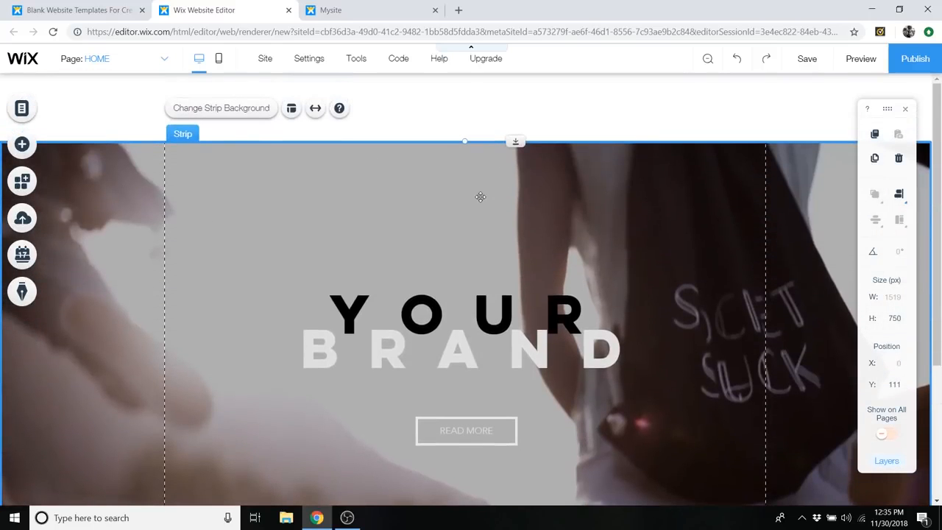
left_click_drag(581, 266, 581, 197)
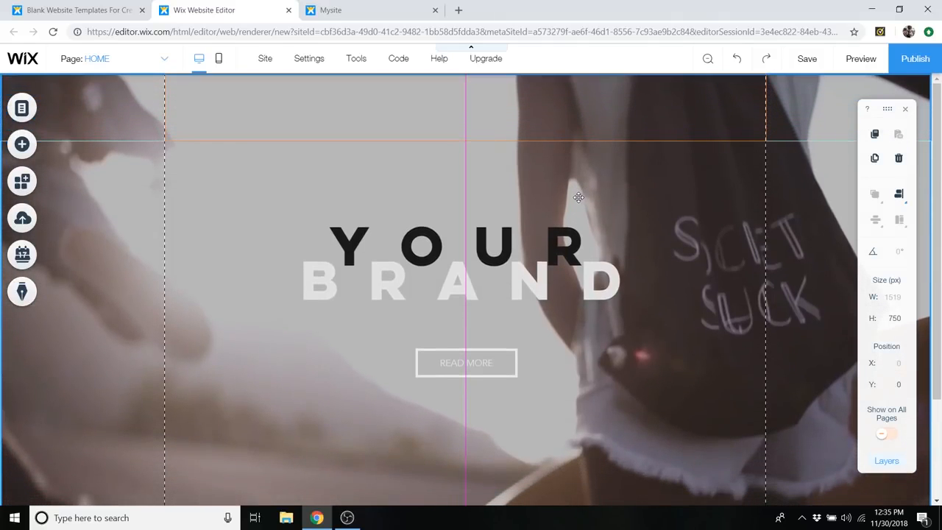
left_click_drag(578, 196, 578, 196)
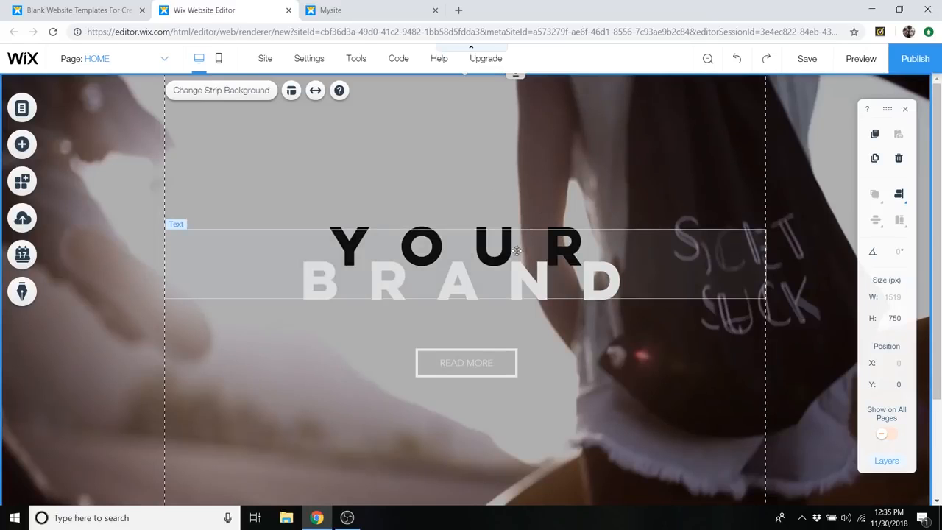
- Replace the word YOUR in the strip's heading with LIFESTYLE
double_click(476, 247)
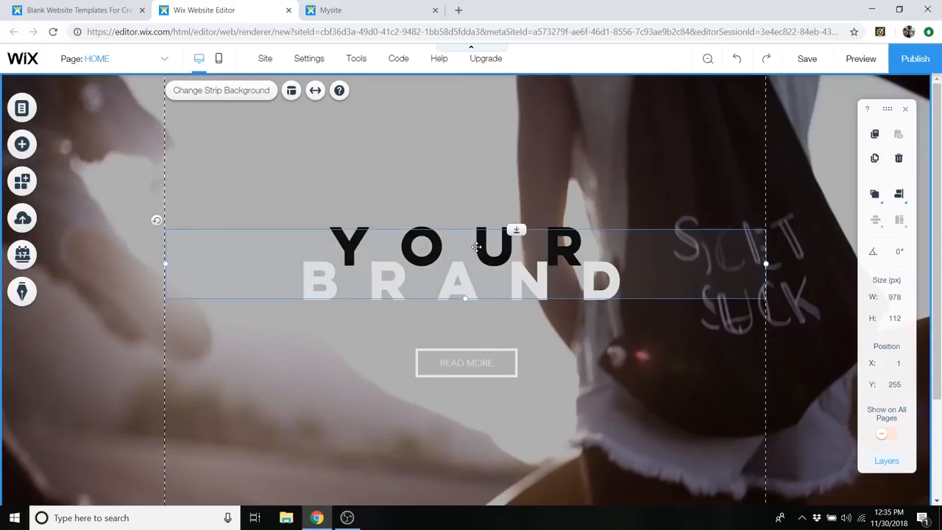
left_click(303, 241)
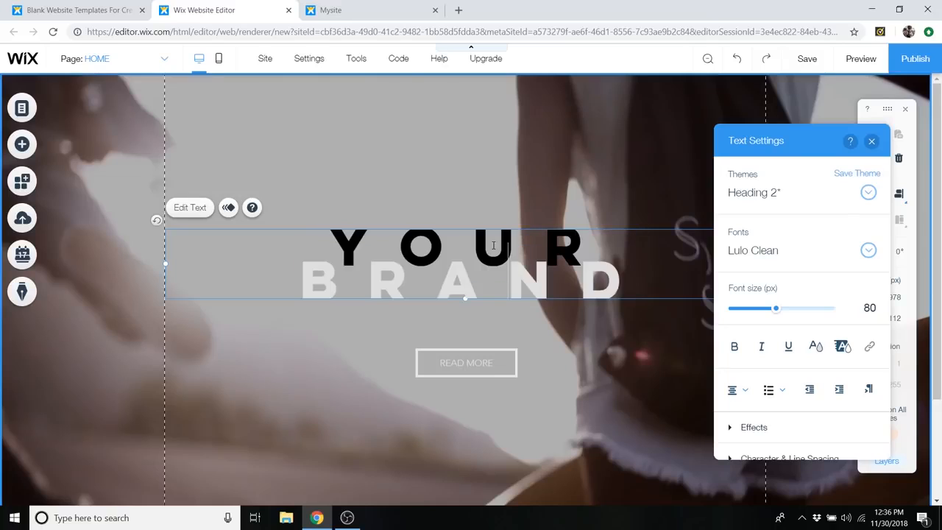
left_click_drag(322, 236, 576, 234)
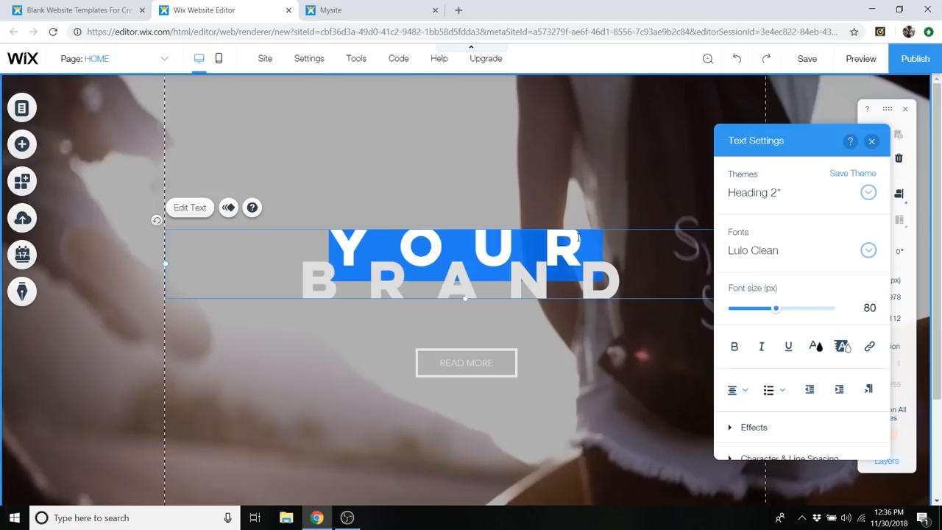
type("LIFESTYLE")
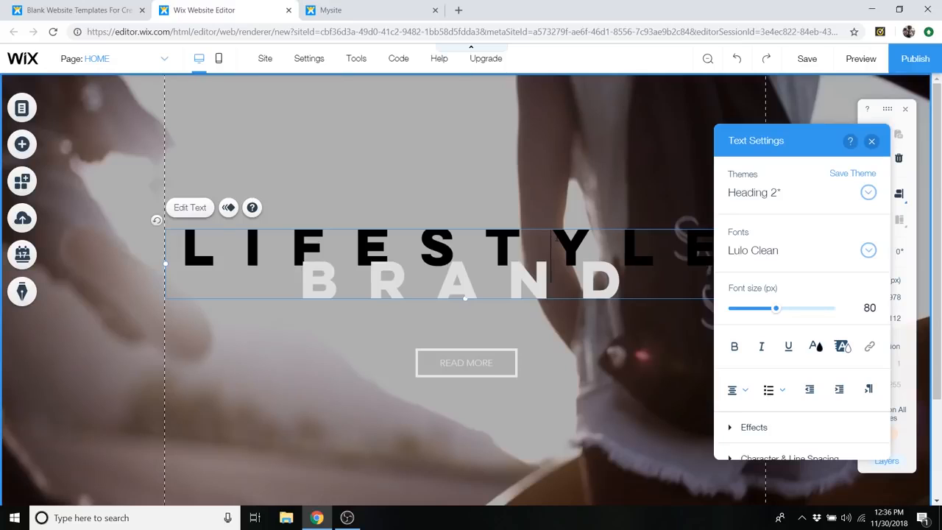
- Reduce the font size of the word LIFESTYLE to 46 px
double_click(553, 250)
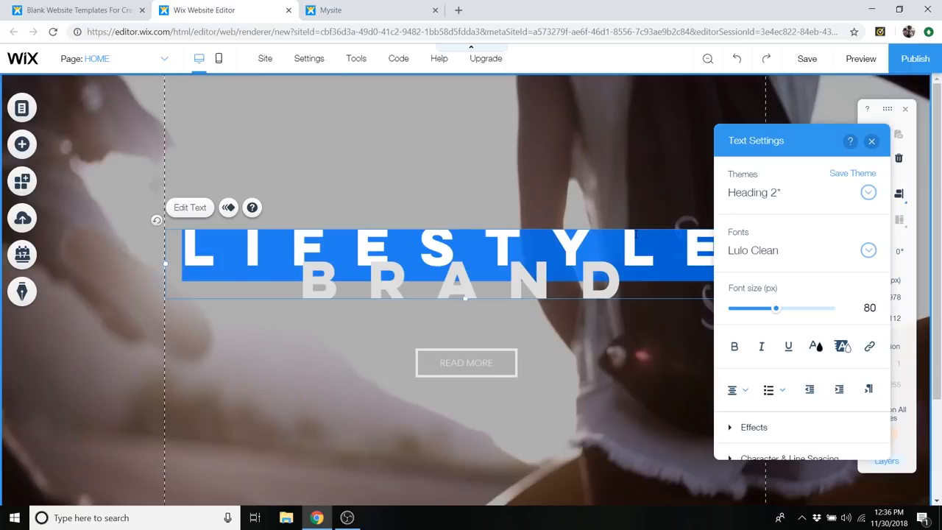
left_click_drag(774, 139, 761, 120)
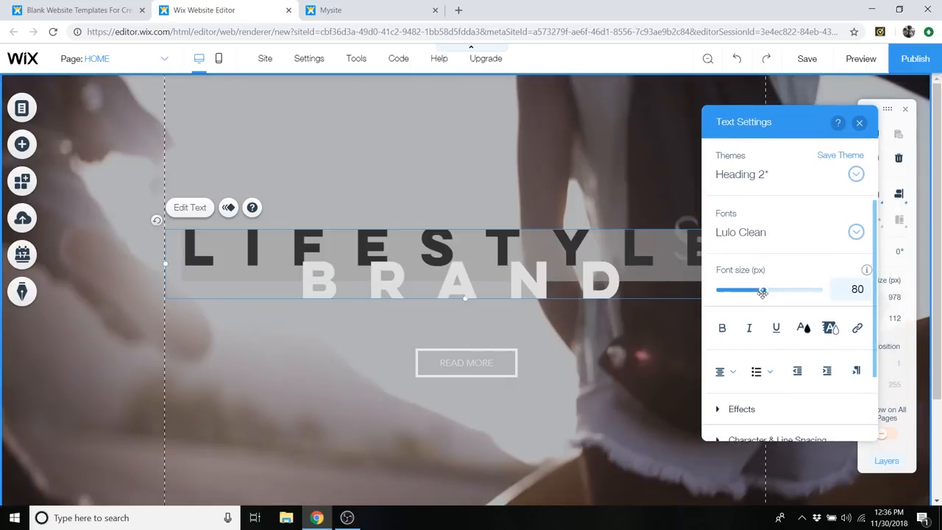
left_click_drag(765, 295, 744, 294)
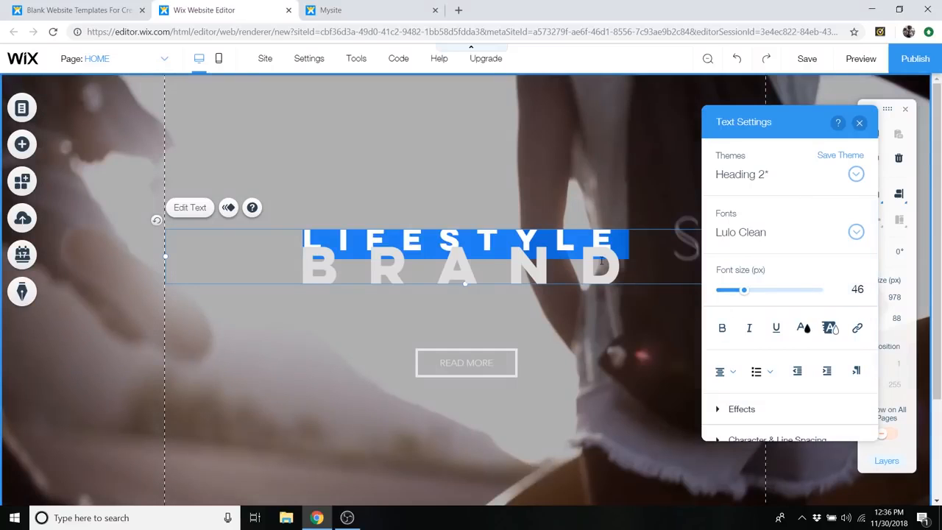
- Try a custom red on the word BRAND, cancel it, and set the word's colour to white instead
left_click(527, 261)
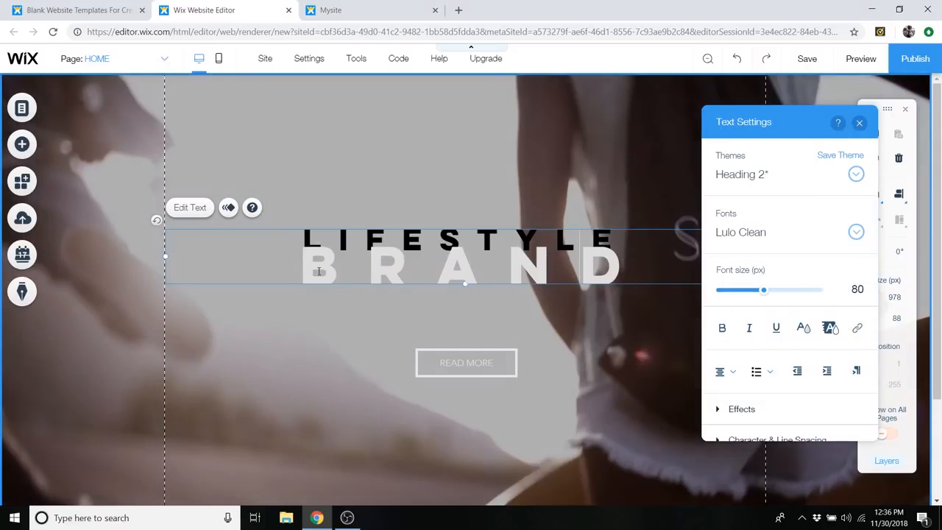
left_click(311, 267)
left_click_drag(331, 269, 621, 277)
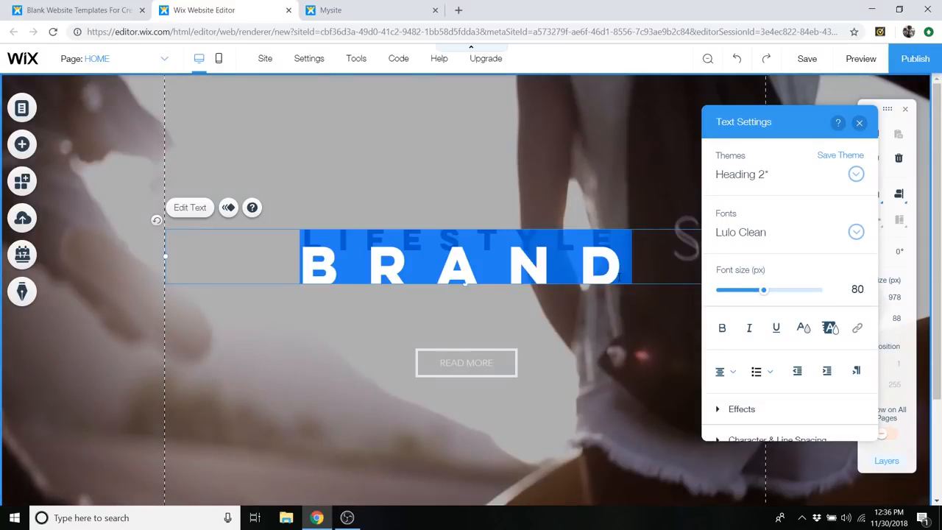
left_click(805, 329)
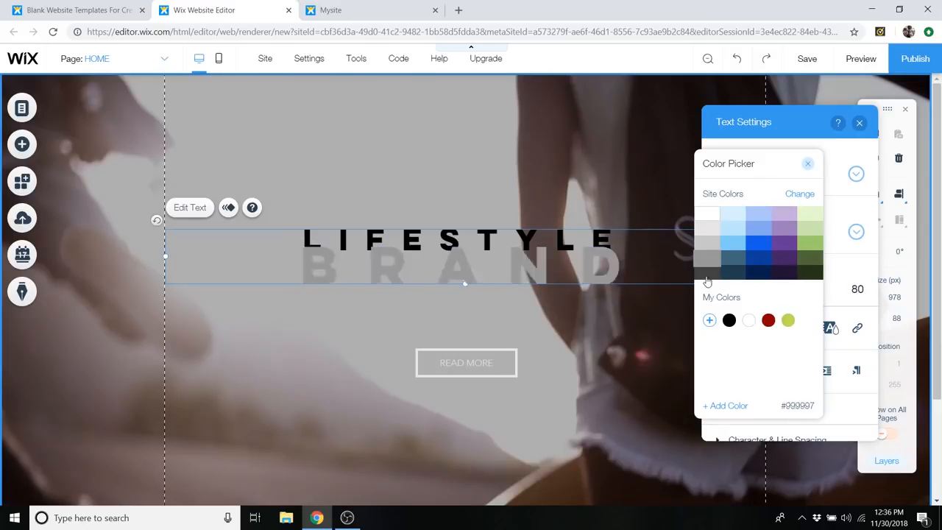
left_click(710, 322)
mouse_move(760, 261)
left_mouse_down()
mouse_move(782, 242)
mouse_move(790, 260)
mouse_move(807, 236)
mouse_move(798, 233)
left_mouse_up()
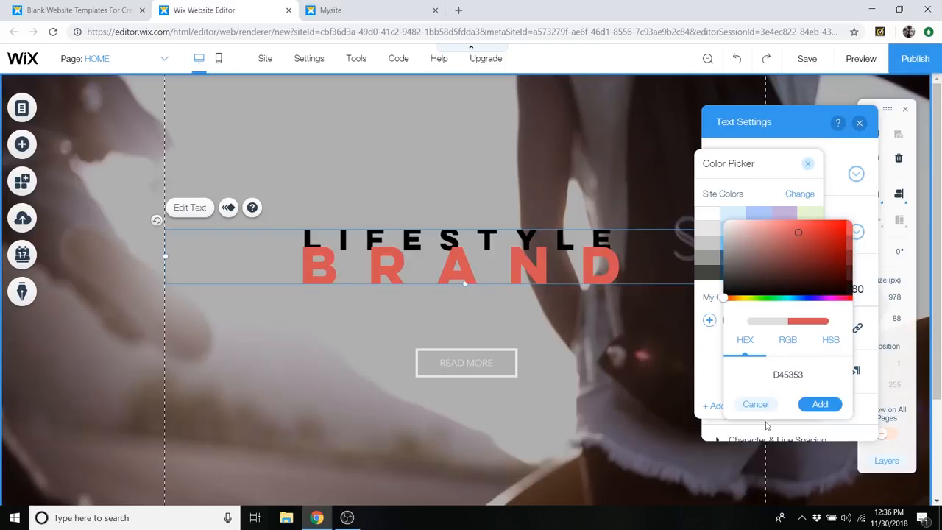
left_click(755, 404)
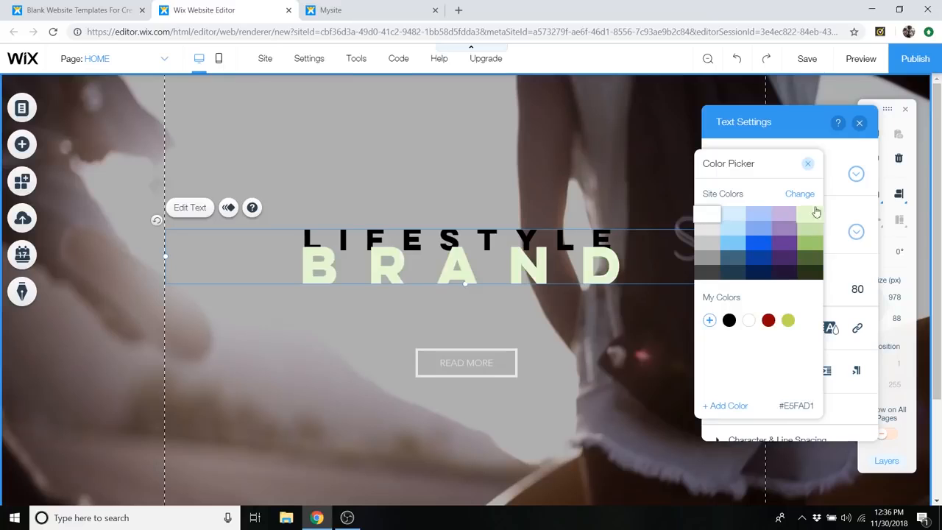
left_click(807, 164)
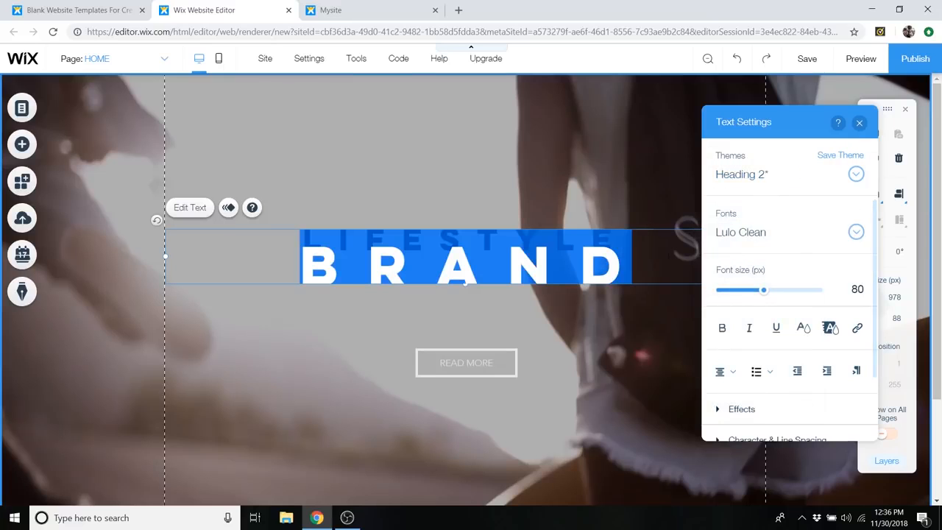
left_click(644, 259)
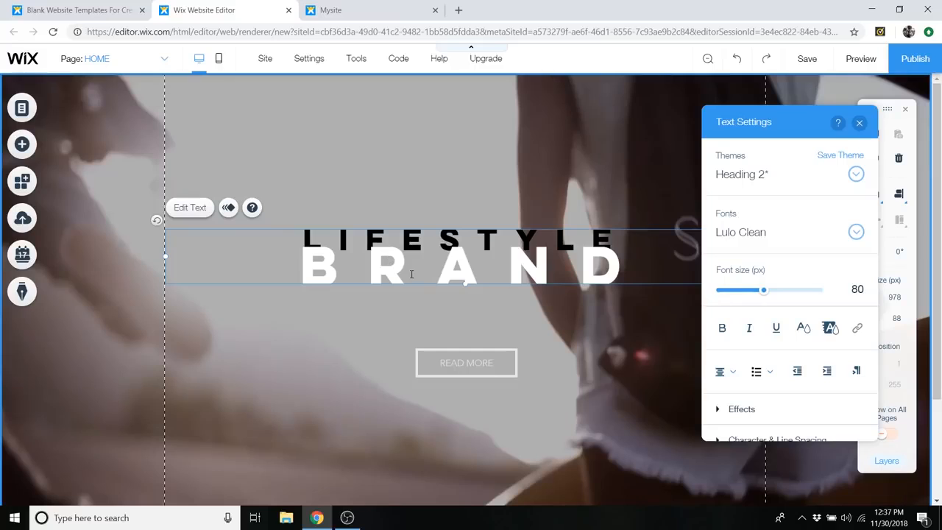
- Look through the available fonts and alignment options for the word BRAND without changing them
left_click_drag(630, 259, 275, 257)
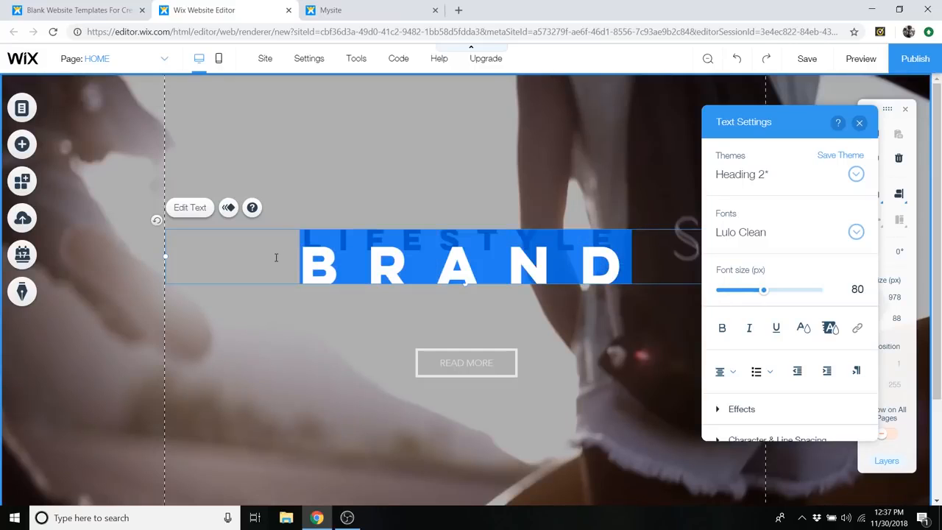
left_click(855, 231)
scroll(812, 323, "down", 10)
scroll(813, 324, "down", 3)
scroll(812, 328, "up", 15)
scroll(812, 327, "up", 3)
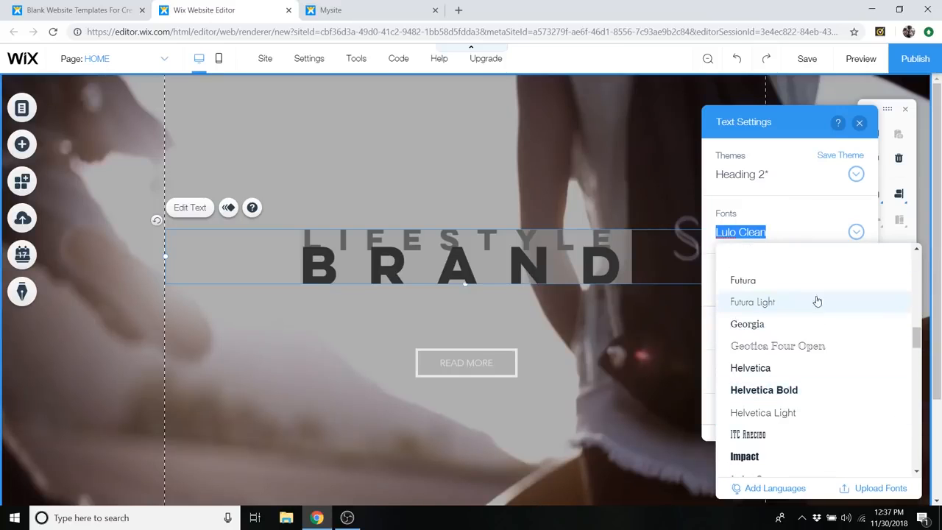
left_click(855, 232)
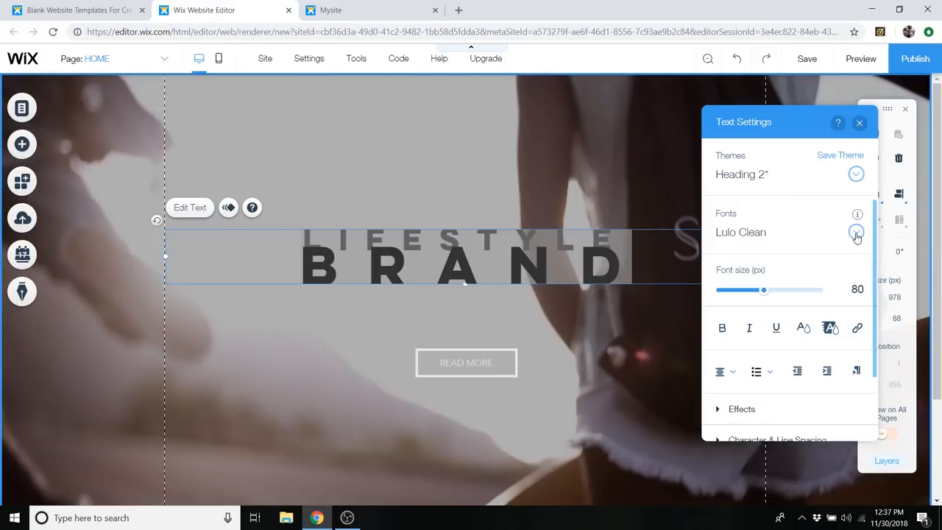
left_click(725, 371)
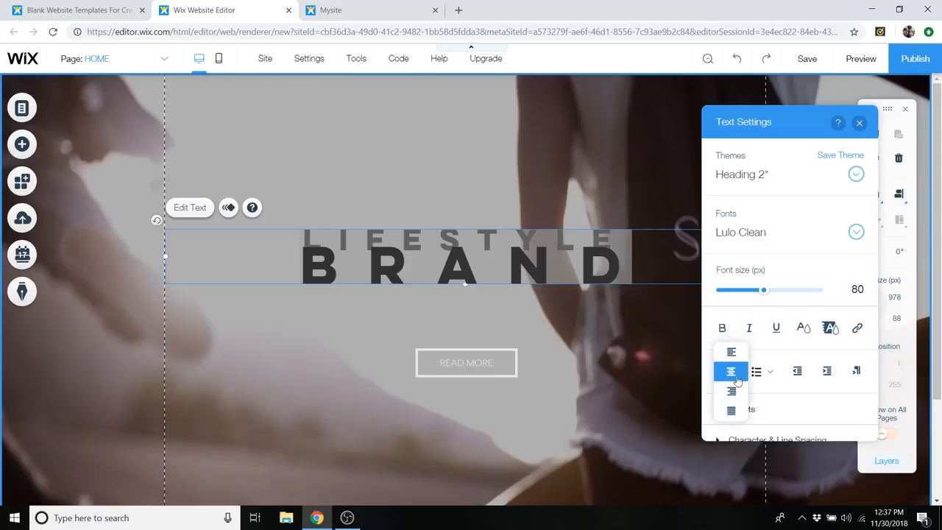
left_click(762, 132)
- Apply text effect I to the word BRAND
scroll(765, 221, "down", 2)
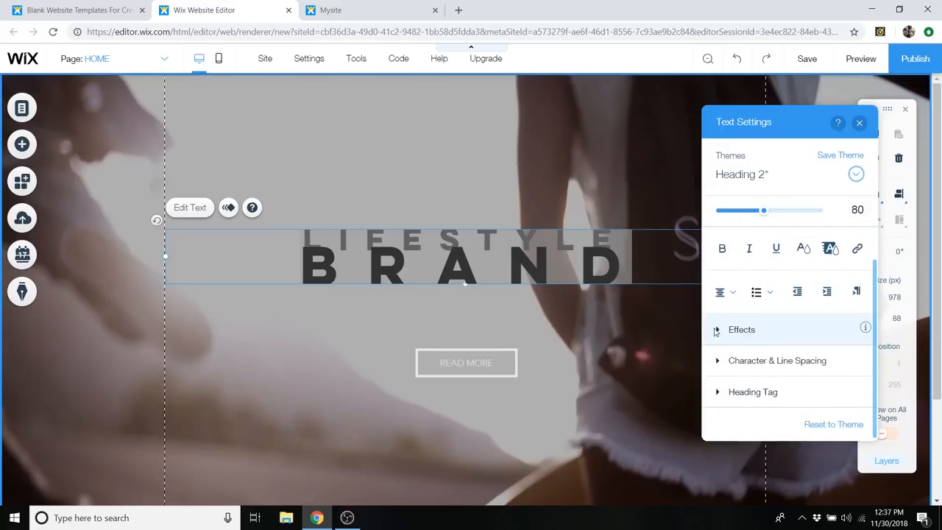
left_click(740, 329)
scroll(765, 316, "down", 1)
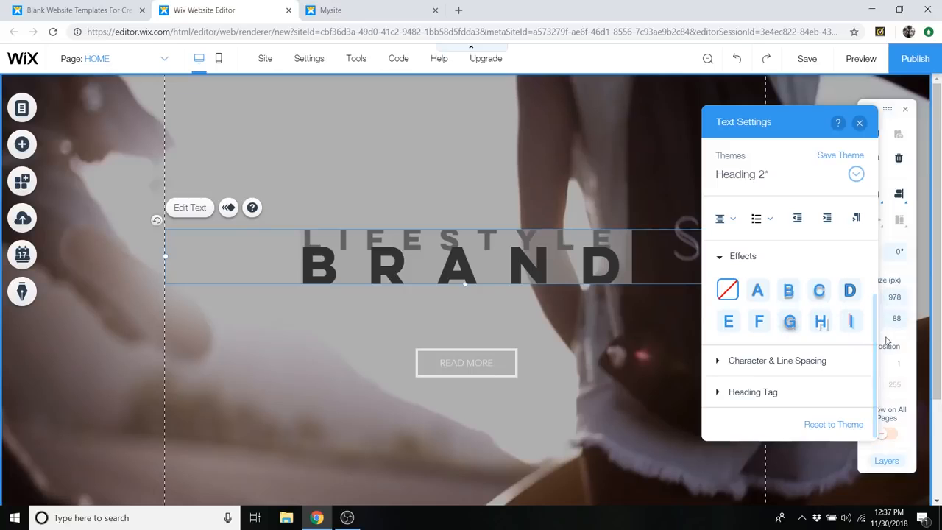
left_click(851, 324)
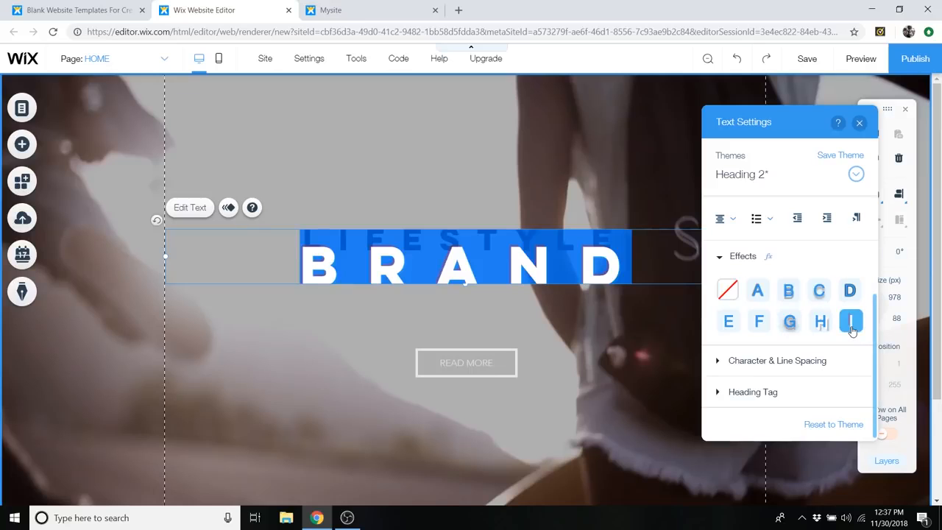
- Select the whole LIFESTYLE BRAND heading text and apply text effect I to it
left_click(525, 206)
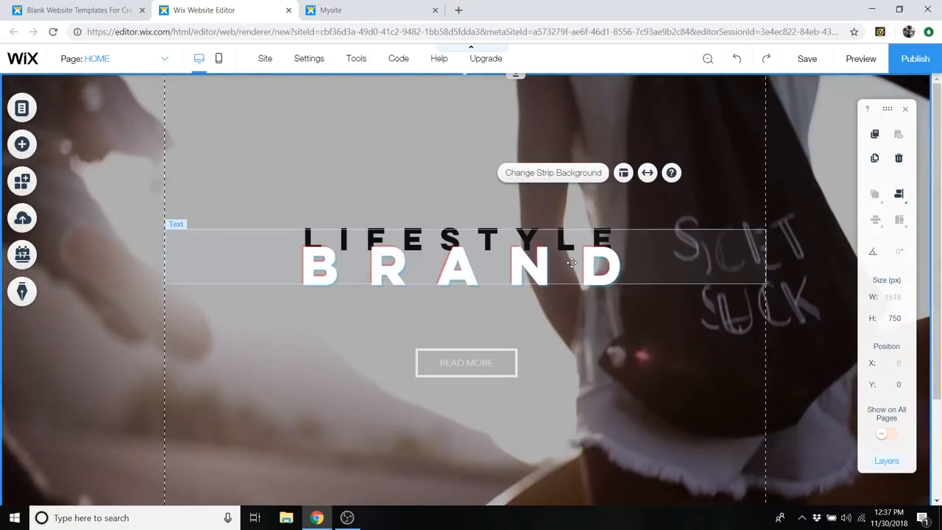
left_click(571, 263)
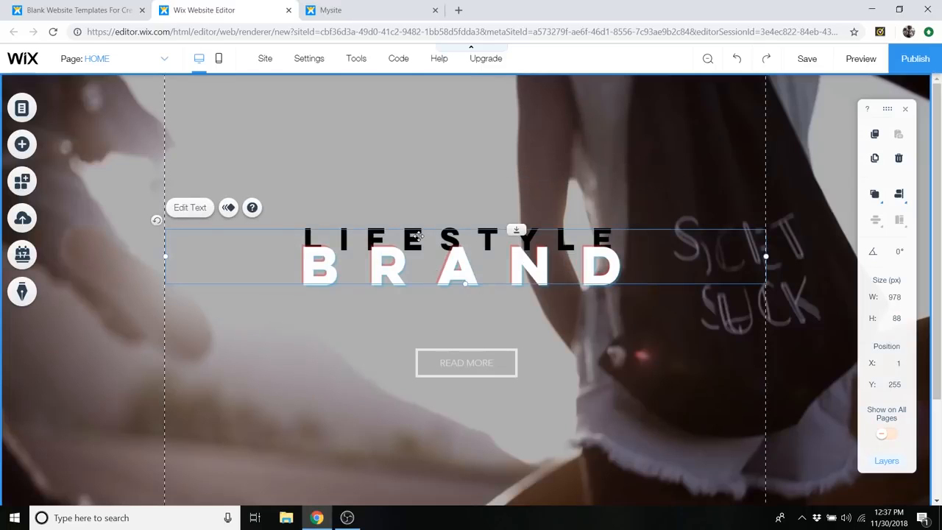
double_click(471, 256)
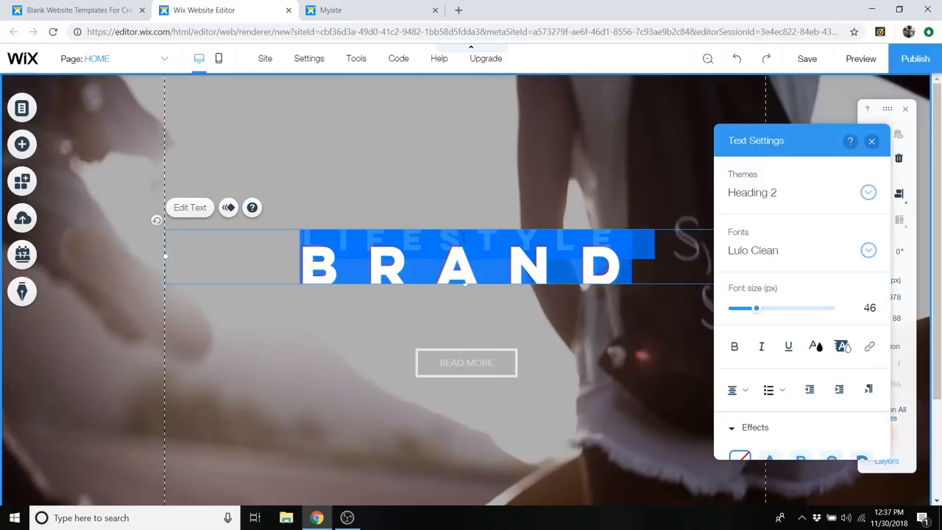
scroll(812, 412, "down", 3)
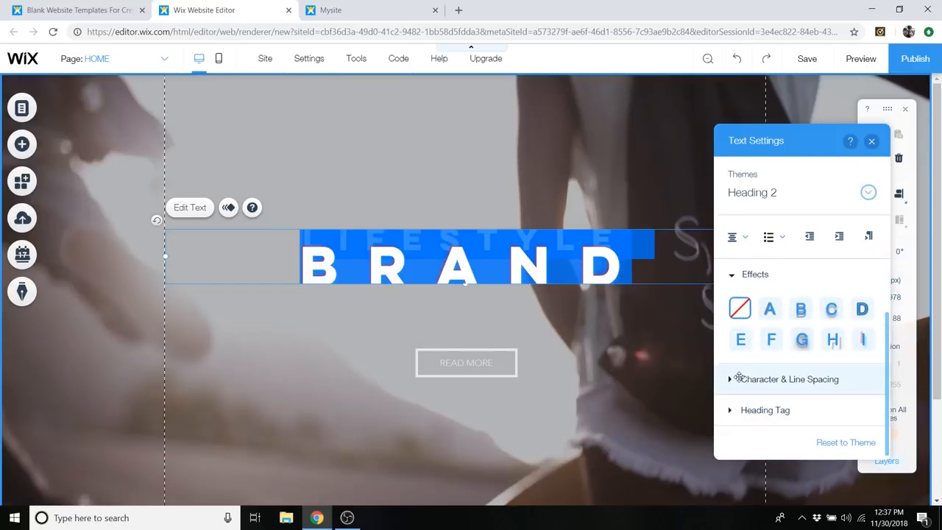
left_click(862, 340)
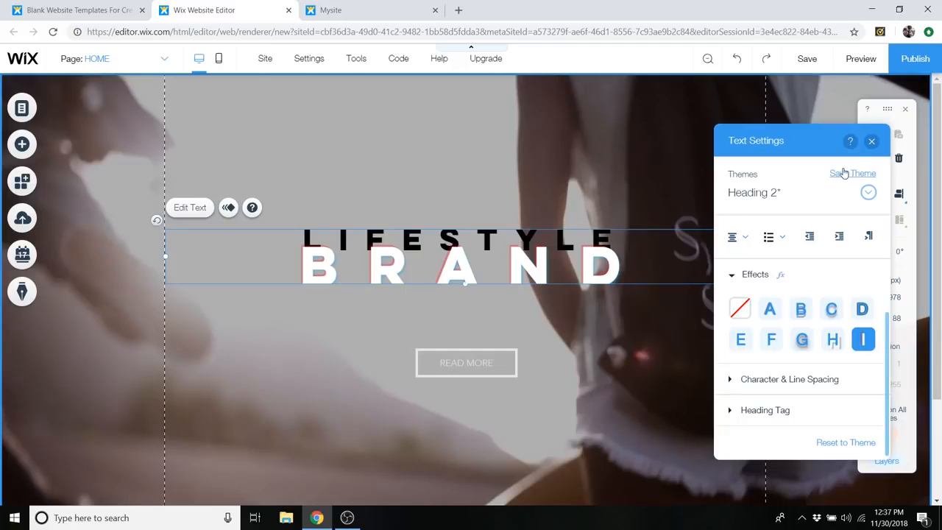
left_click(872, 142)
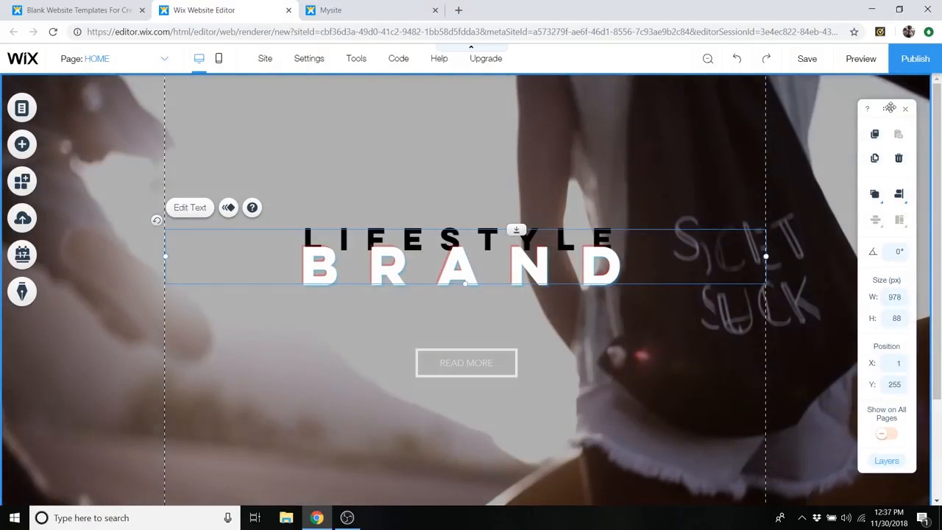
mouse_move(890, 108)
left_mouse_down()
mouse_move(897, 122)
mouse_move(894, 112)
left_mouse_up()
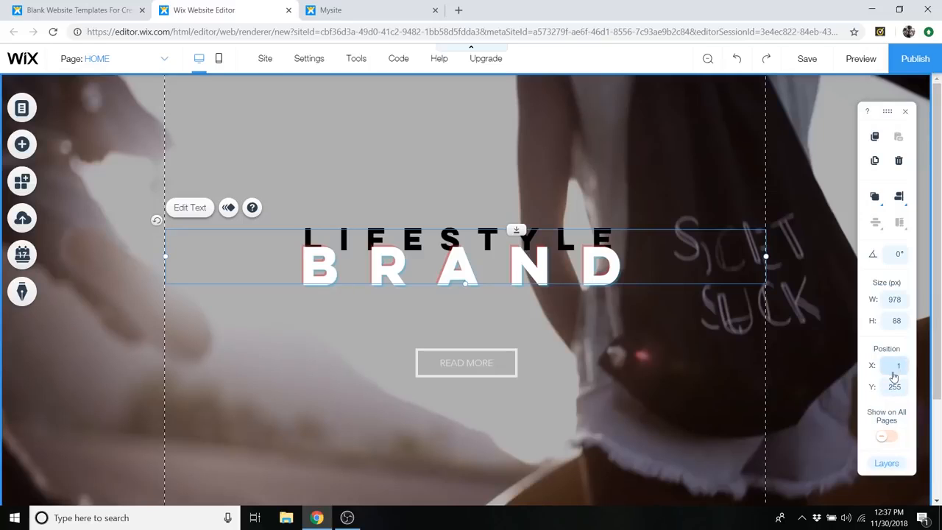
left_click(895, 368)
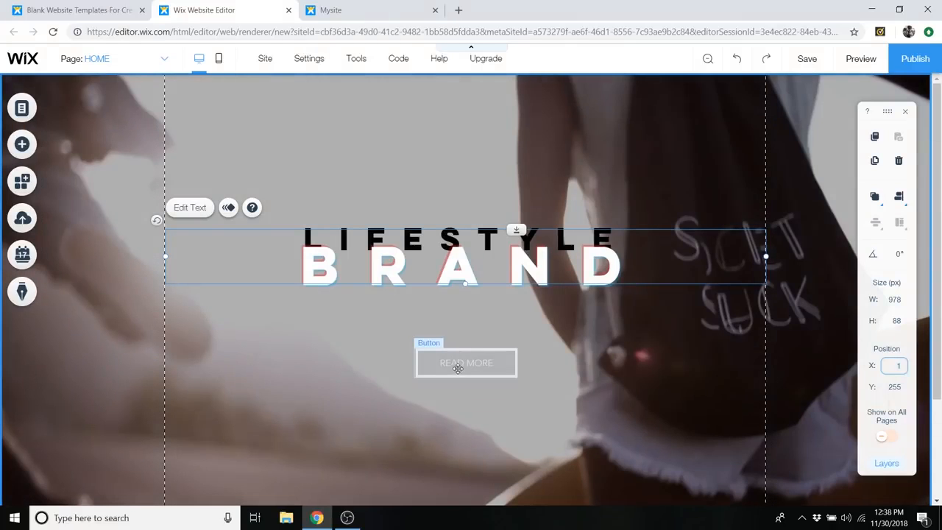
- Change the label of the READ MORE button under the heading to WORK WITH US
double_click(457, 368)
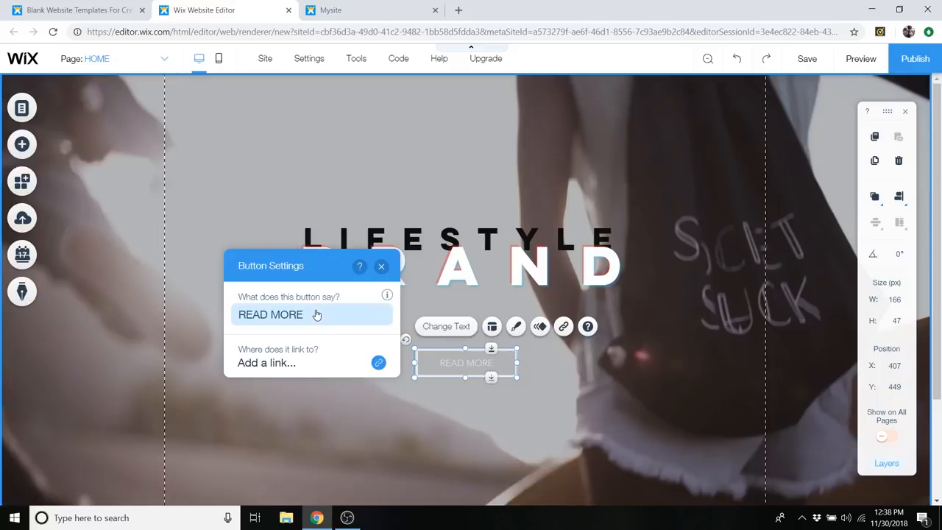
left_click(316, 311)
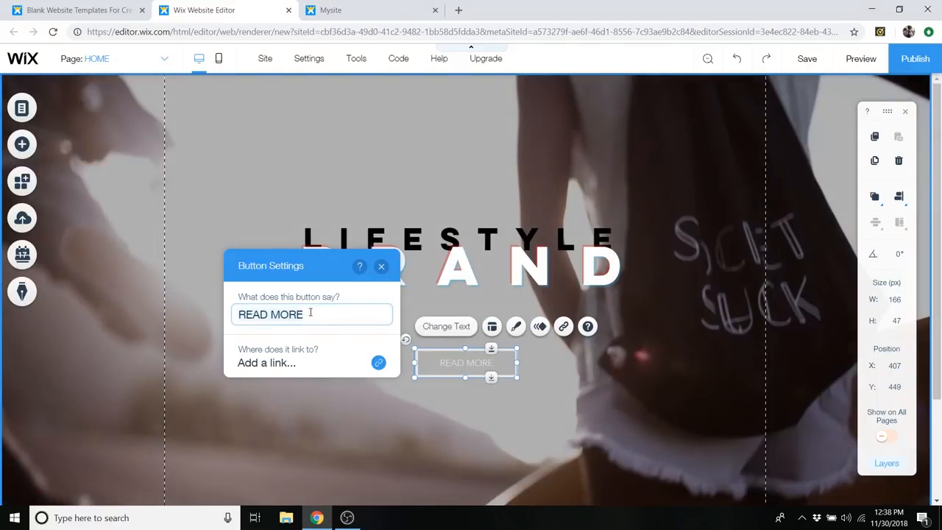
left_click(322, 318)
key("ctrl+a")
type("W")
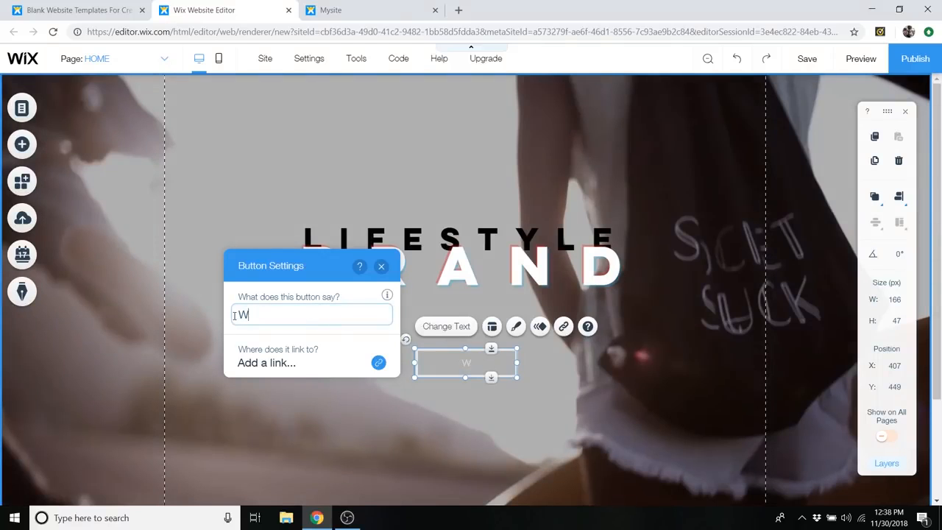
type("ORK WITH US")
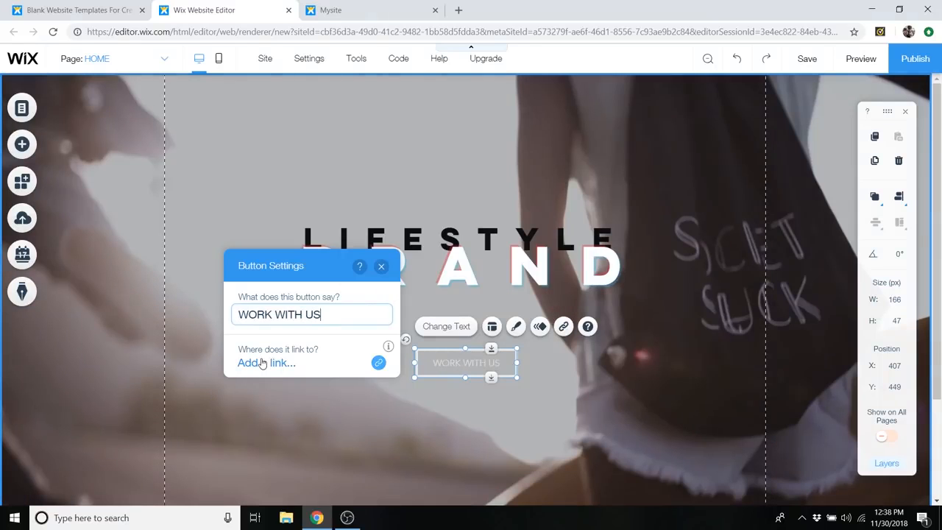
- Review the page, web address, email and phone number link options for the WORK WITH US button, and leave the link set to None
left_click(319, 363)
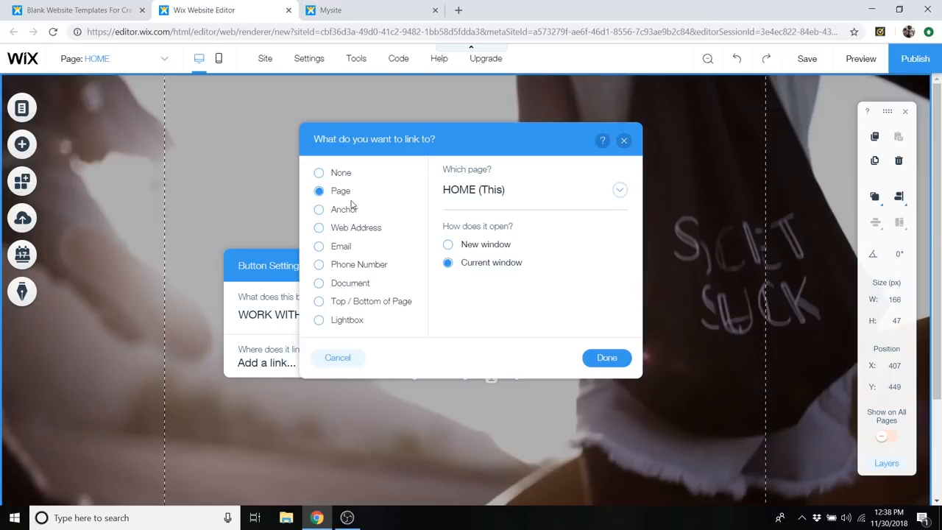
left_click(500, 264)
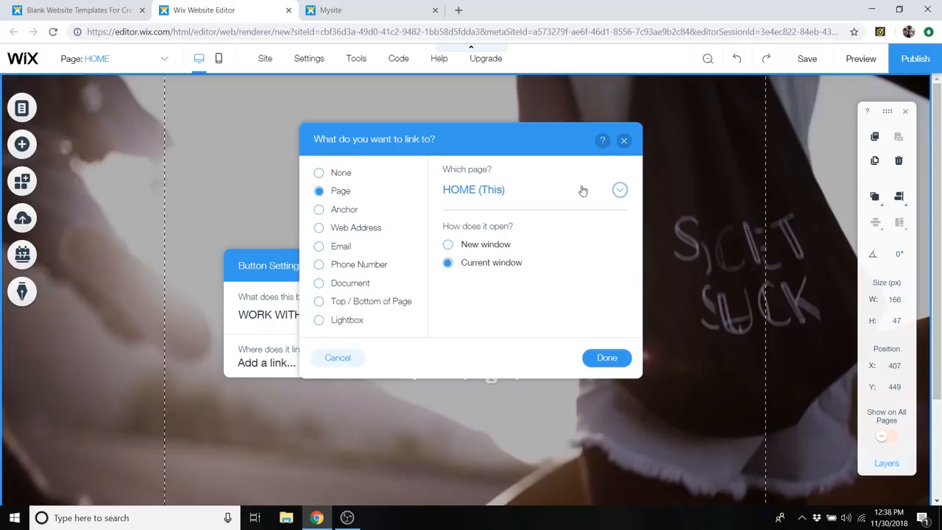
left_click(619, 189)
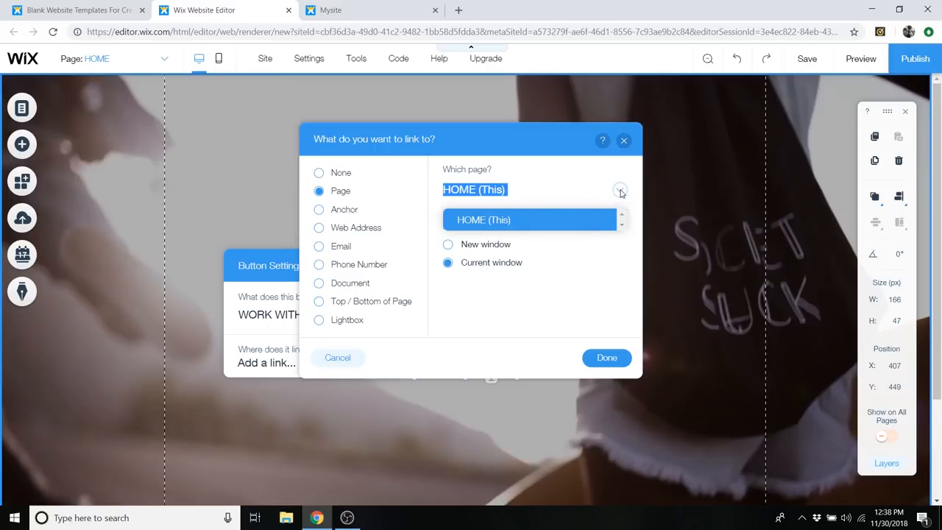
left_click(620, 191)
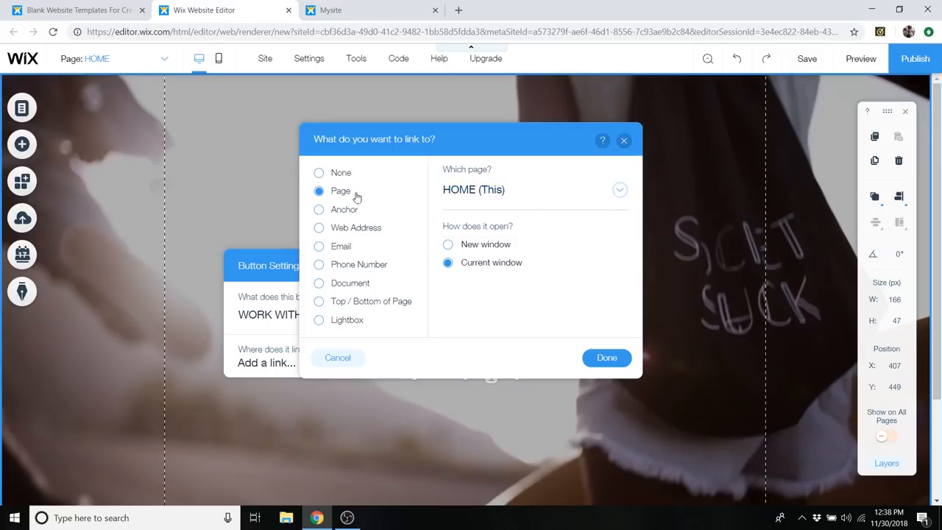
left_click(344, 230)
left_click(340, 246)
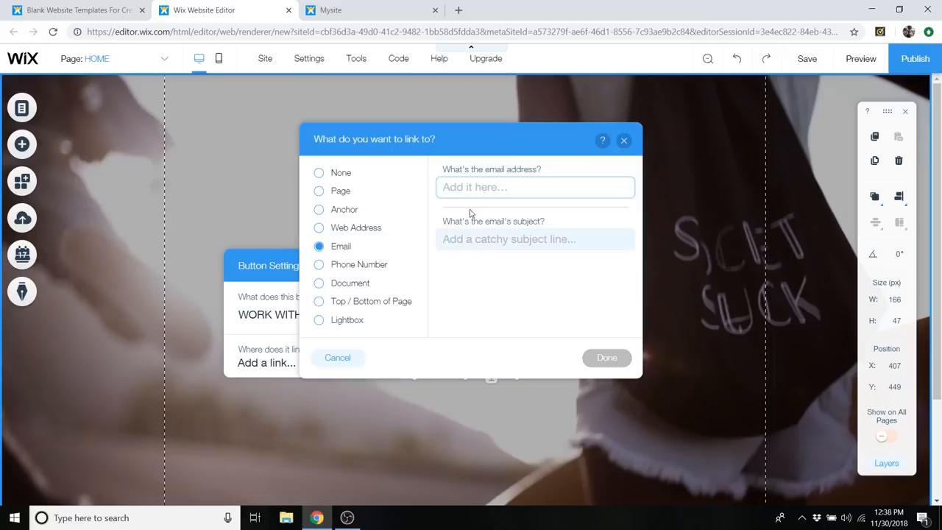
left_click(376, 265)
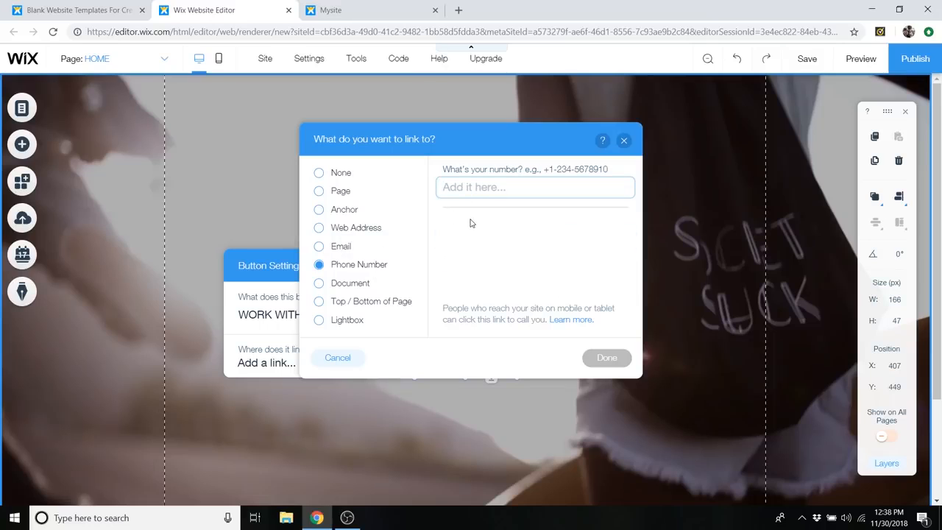
left_click(342, 192)
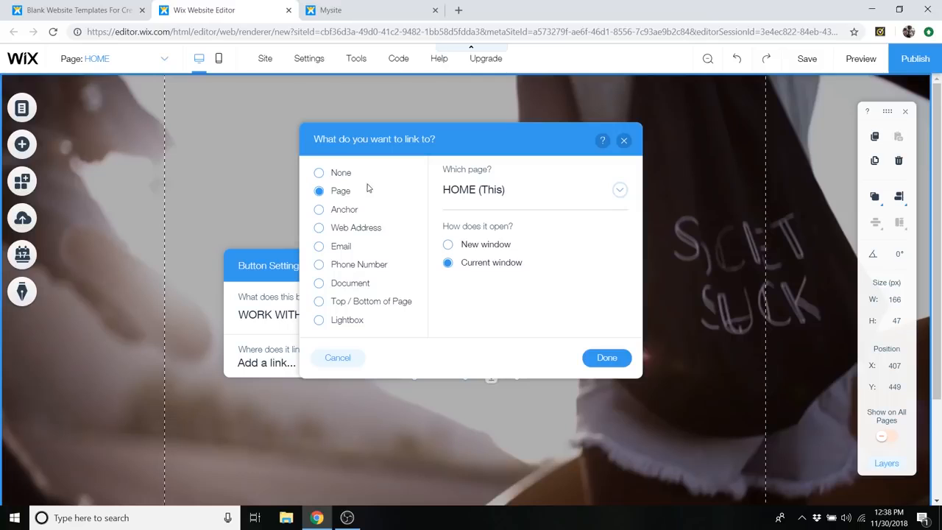
left_click(342, 177)
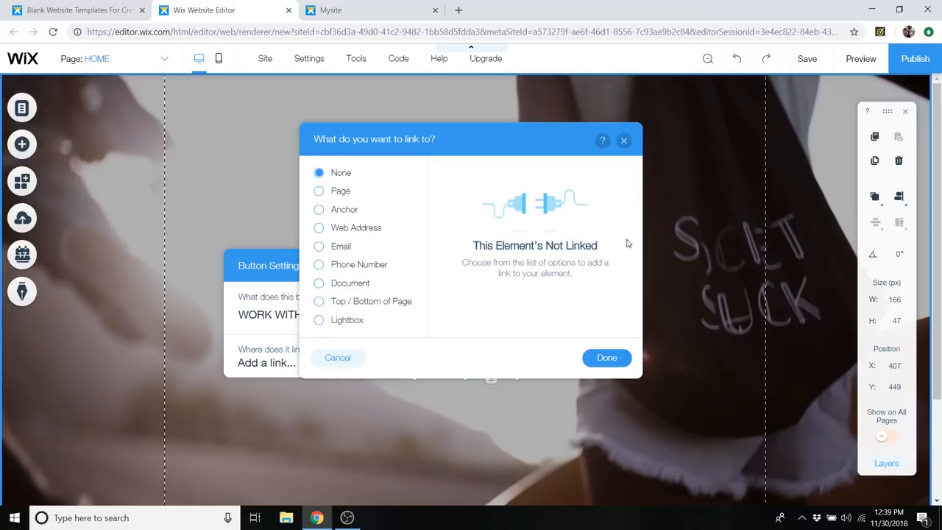
left_click(600, 357)
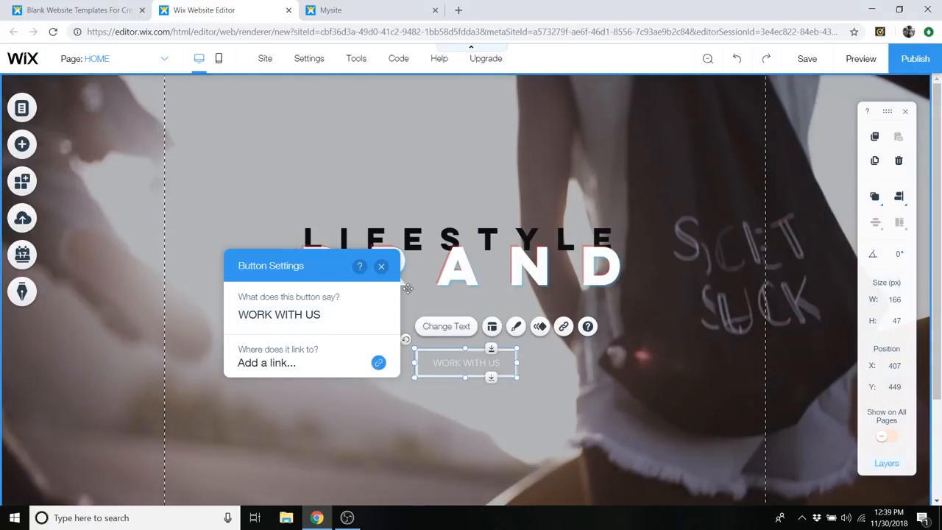
left_click(381, 266)
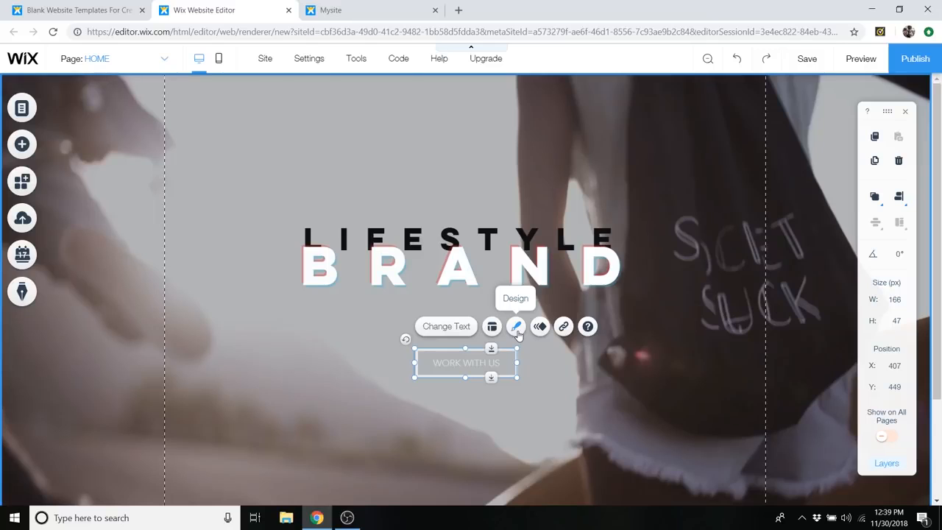
- Browse the preset button designs and apply the yellow Let's Talk design to the WORK WITH US button
left_click(516, 327)
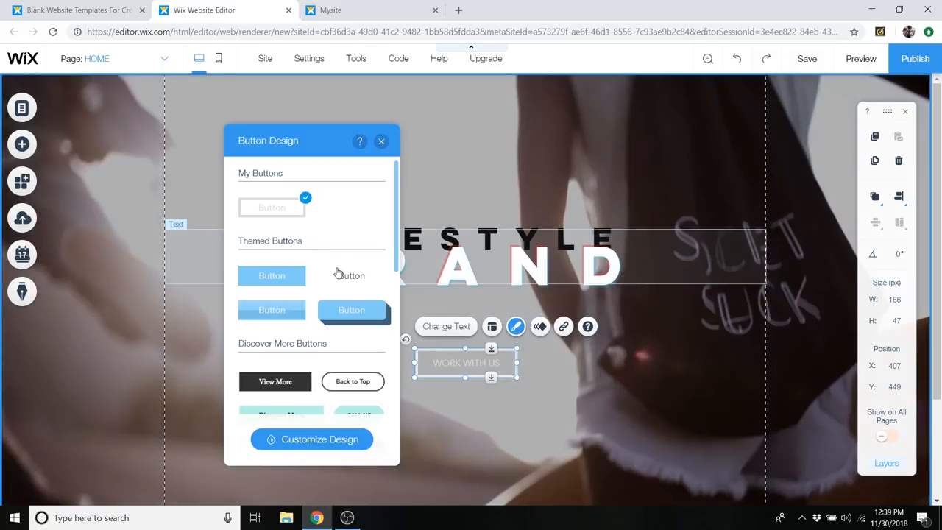
scroll(336, 269, "down", 1)
scroll(308, 322, "up", 1)
scroll(286, 276, "down", 1)
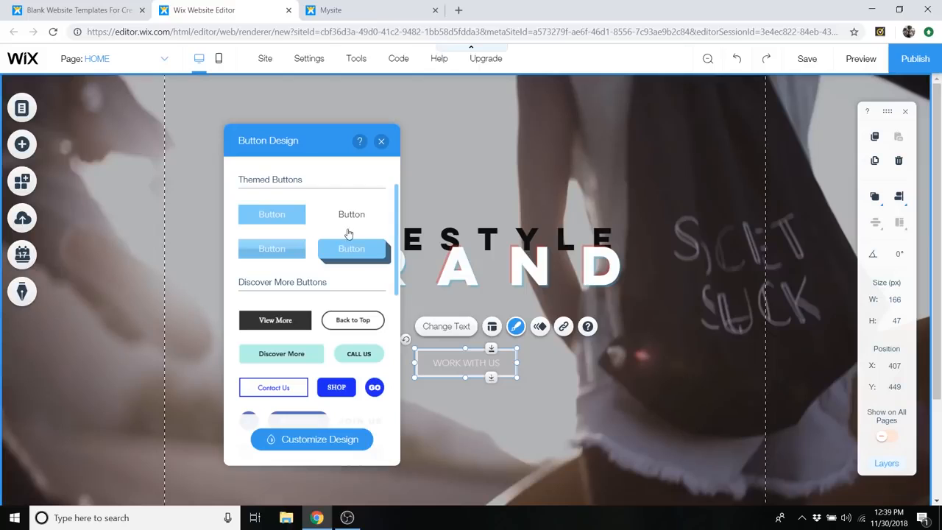
scroll(352, 251, "down", 5)
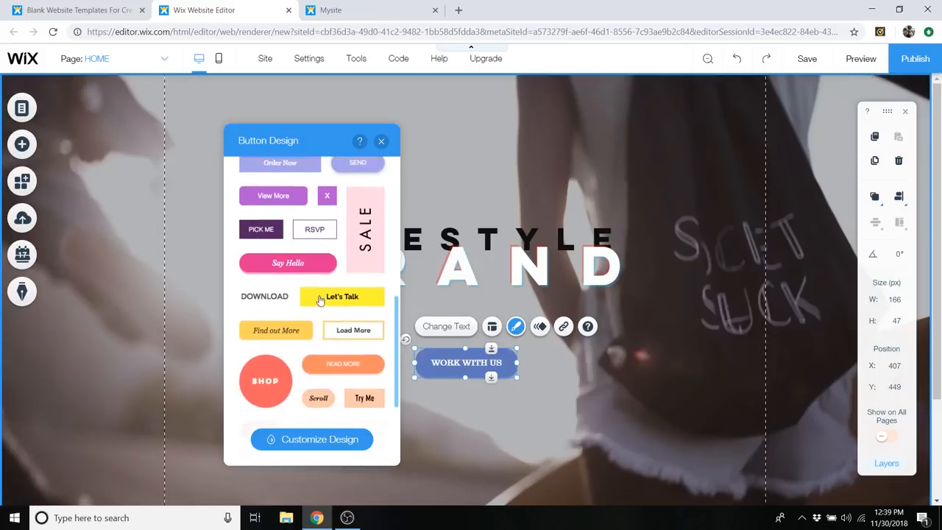
scroll(334, 349, "down", 1)
scroll(336, 240, "down", 1)
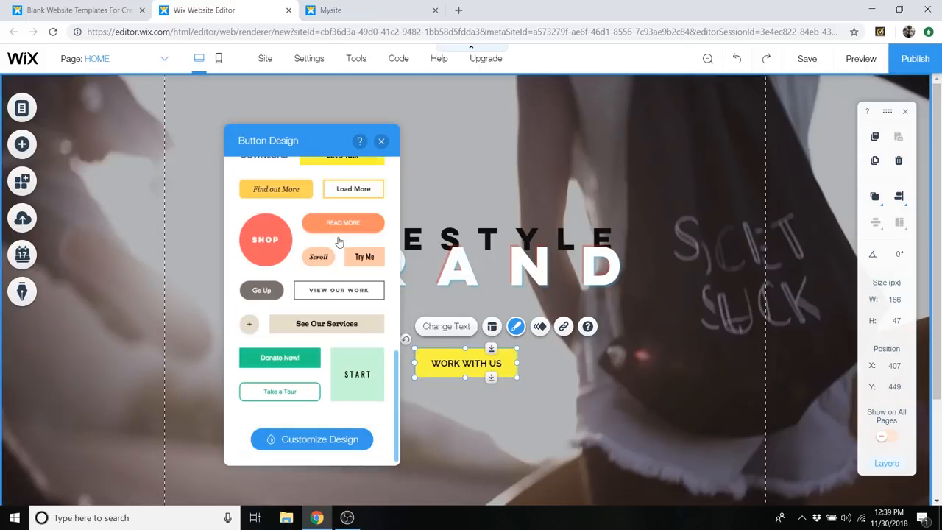
scroll(339, 329, "up", 10)
scroll(323, 331, "down", 6)
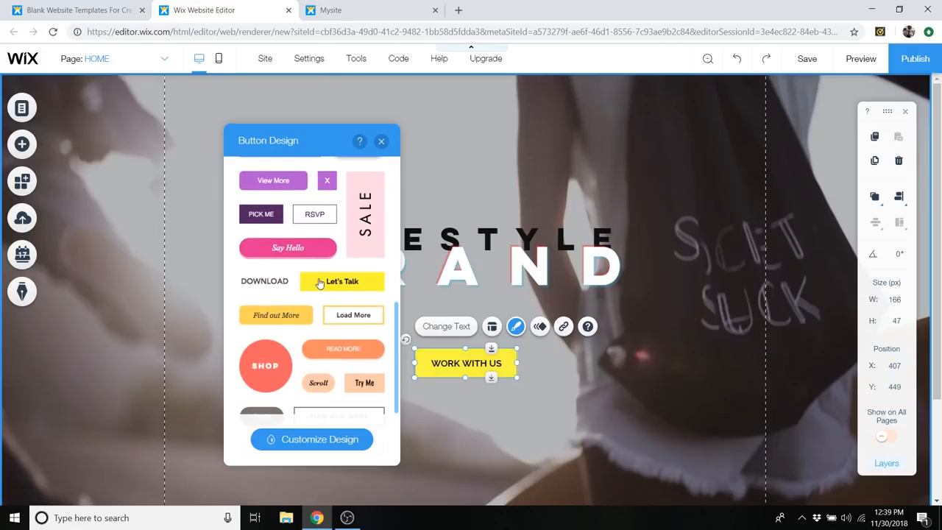
left_click(344, 287)
- Examine the custom fill colour and opacity options of the WORK WITH US button without changing its background
left_click(309, 444)
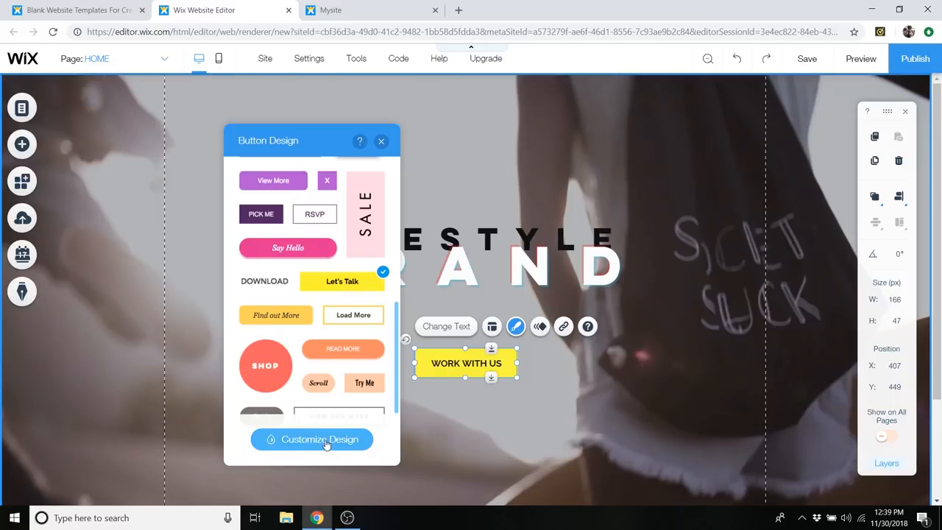
left_click(319, 441)
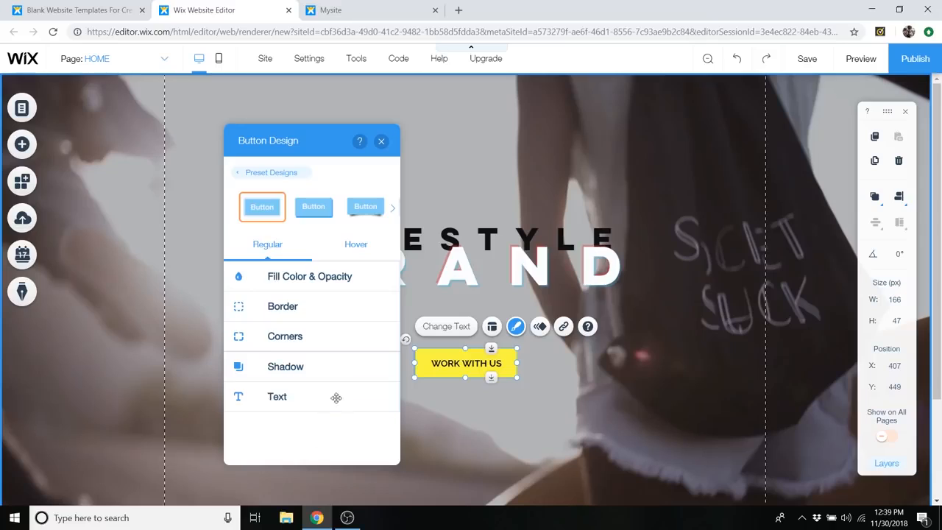
left_click(300, 275)
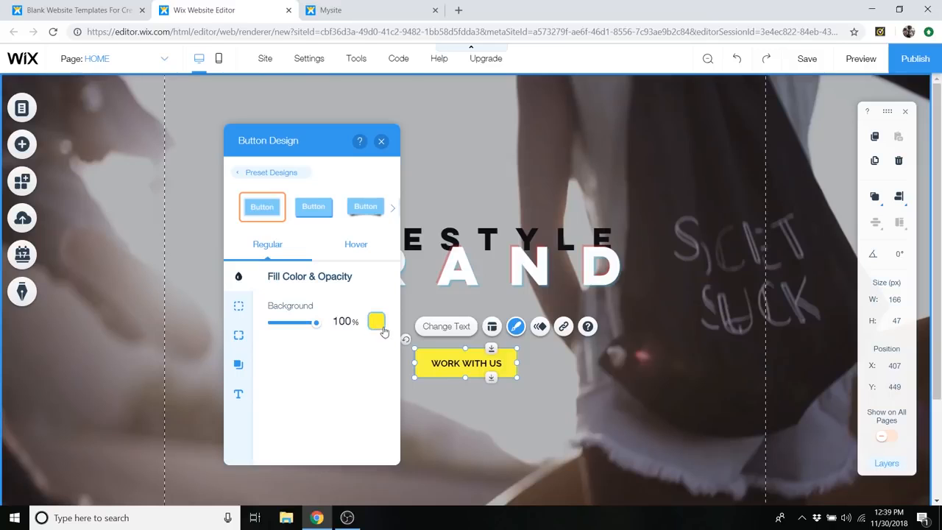
left_click(376, 321)
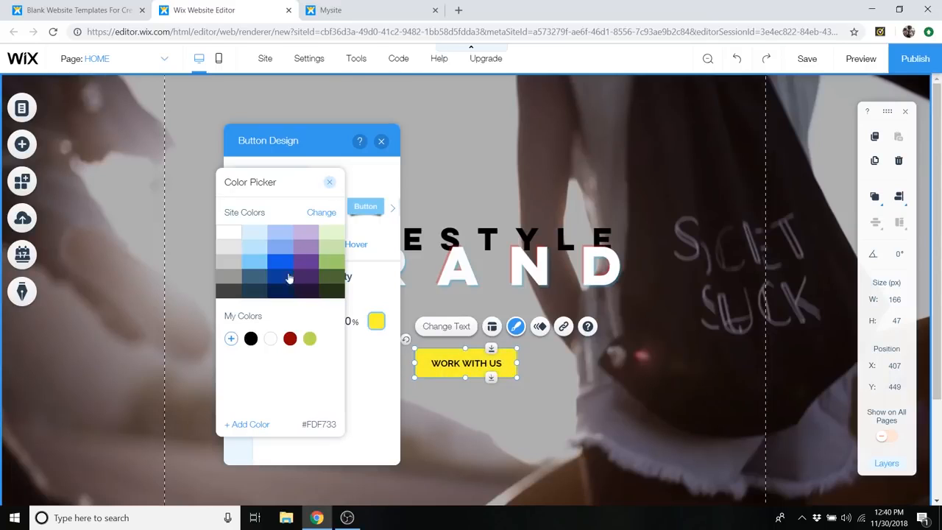
left_click(330, 184)
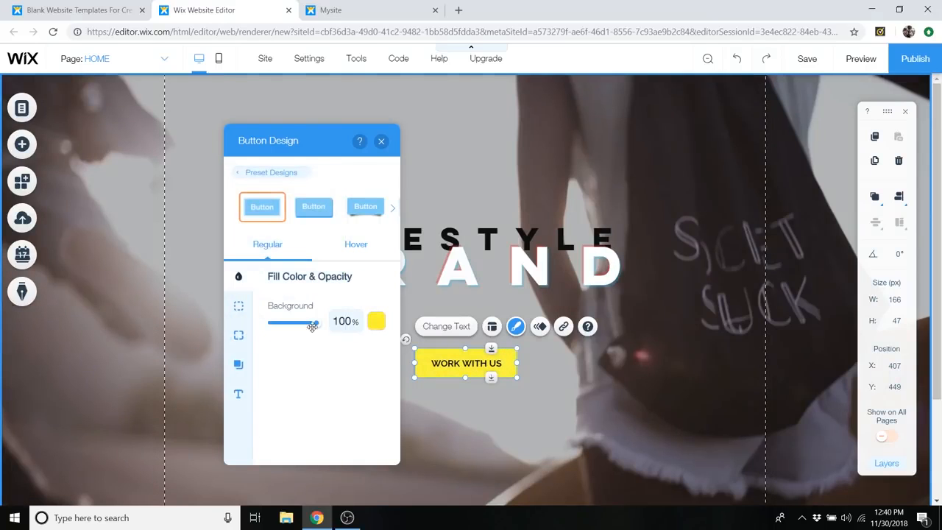
mouse_move(316, 324)
left_mouse_down()
mouse_move(271, 331)
mouse_move(318, 326)
left_mouse_up()
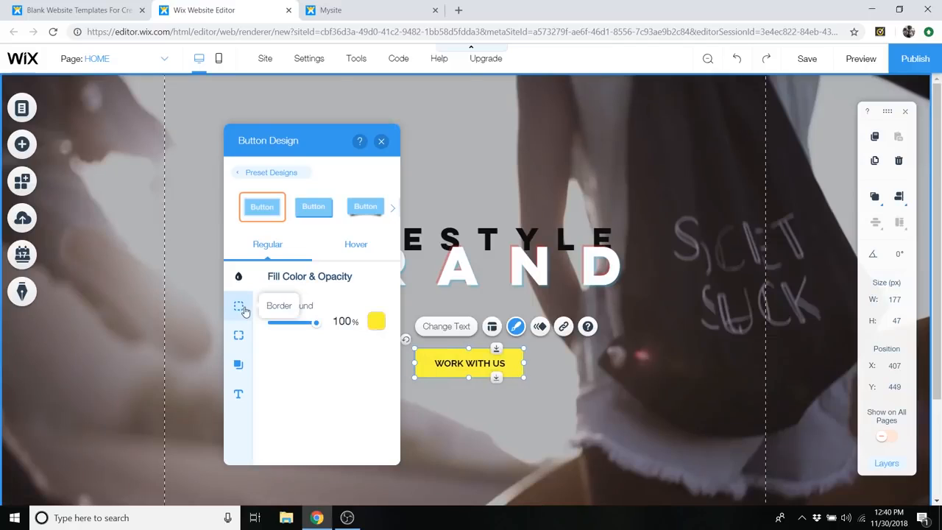
- Try a 5 px green #9BCB6C border on the WORK WITH US button and reduce its width back to 0
left_click(242, 309)
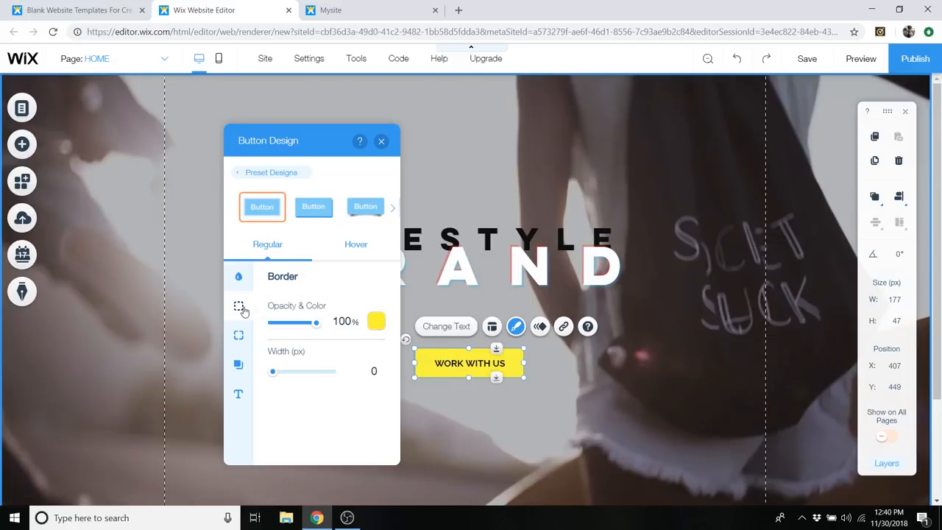
left_click_drag(272, 371, 293, 374)
left_click(376, 322)
left_click(268, 292)
left_click(227, 292)
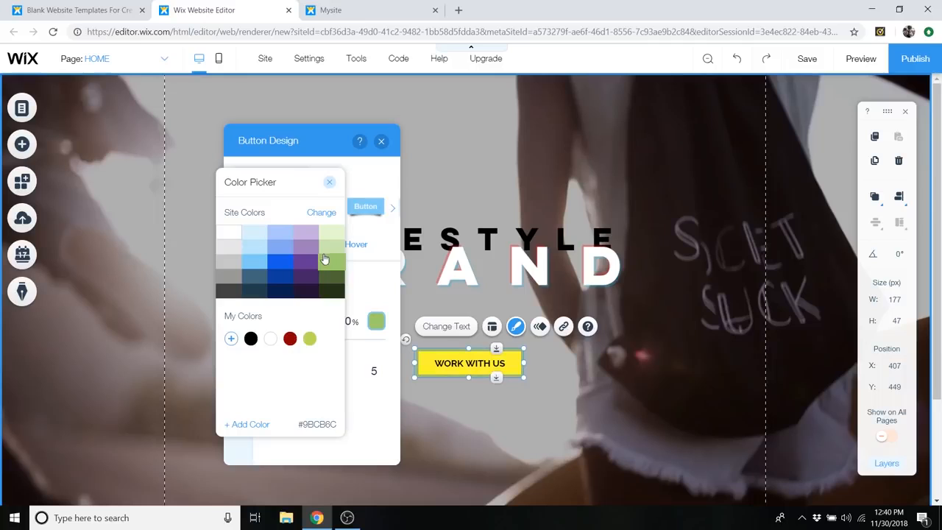
left_click(329, 182)
left_click_drag(294, 375, 241, 371)
- Try a 35 px corner radius on the WORK WITH US button and reset it to 0
left_click(238, 335)
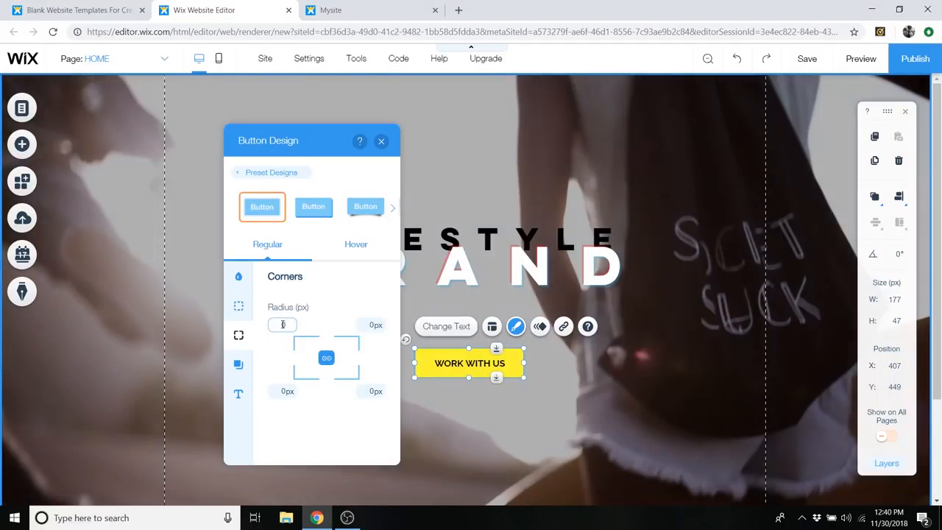
key("Return")
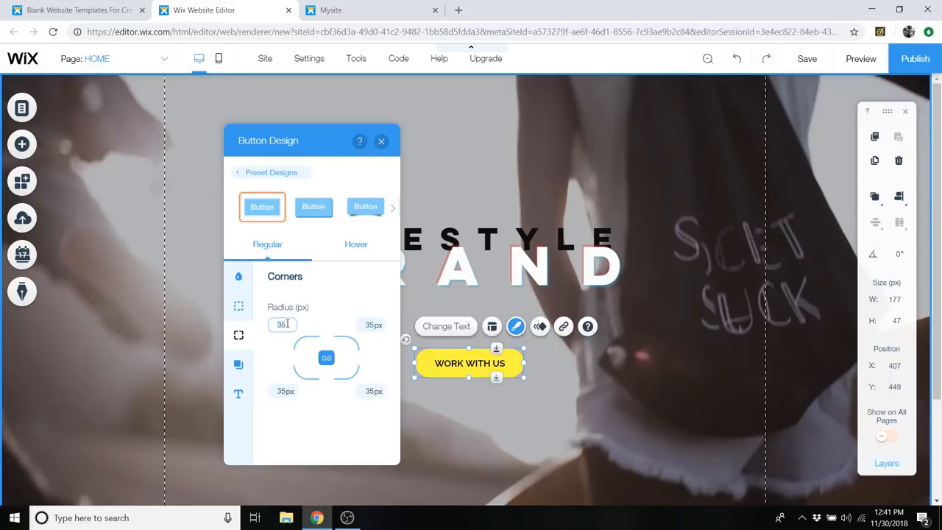
left_click(288, 324)
type("0")
key("Return")
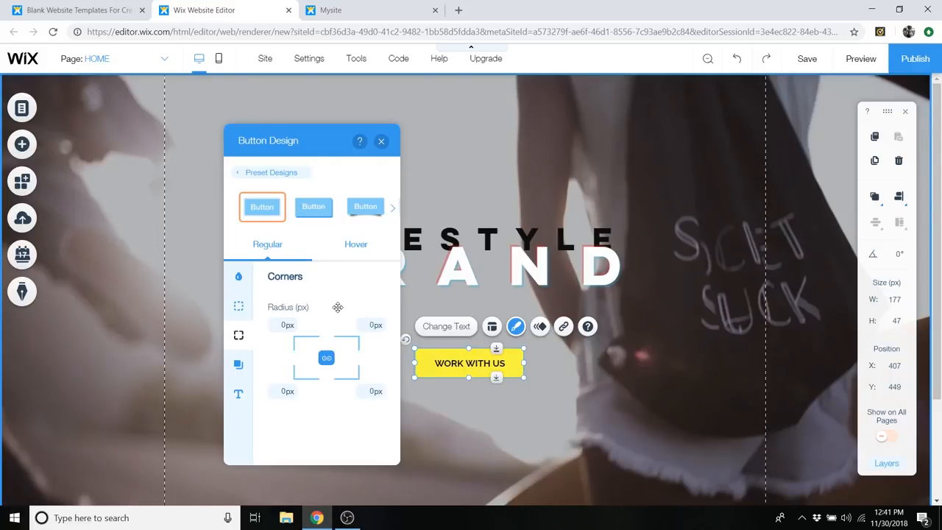
- Try enabling the shadow of the WORK WITH US button and turn it off again
left_click(240, 368)
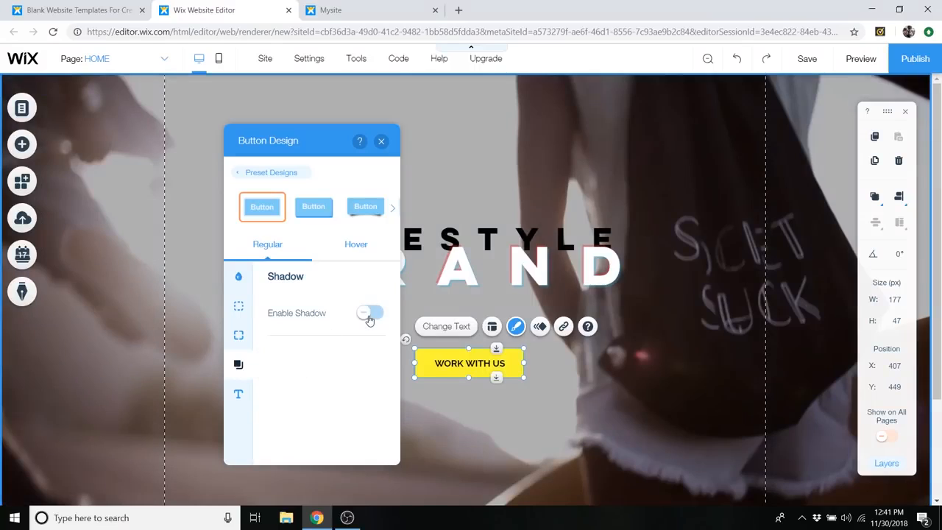
left_click(370, 315)
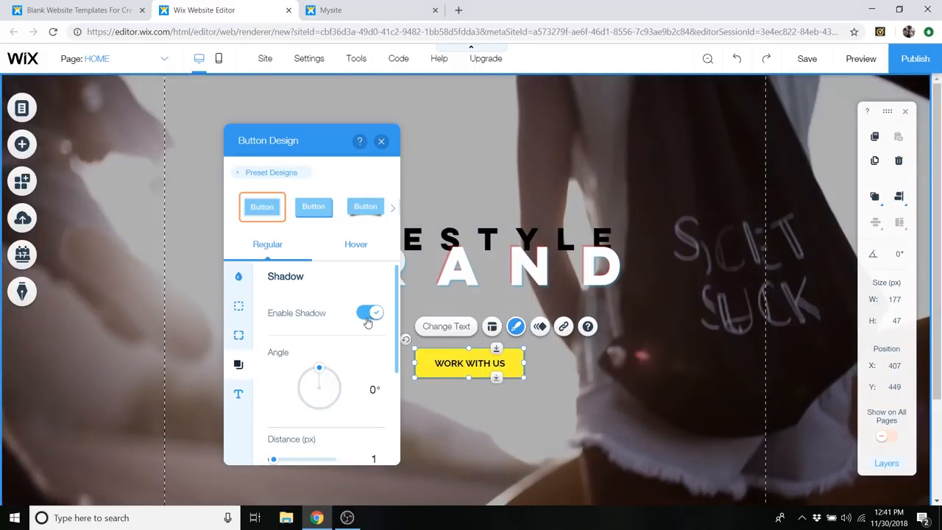
left_click(368, 316)
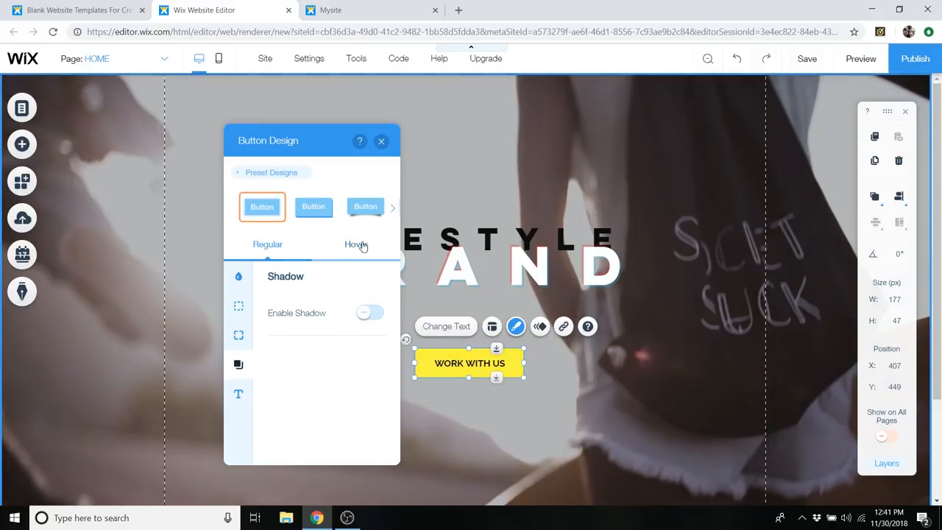
- Review the hover design of the WORK WITH US button, check it in the page preview, and return to the editor
left_click(361, 247)
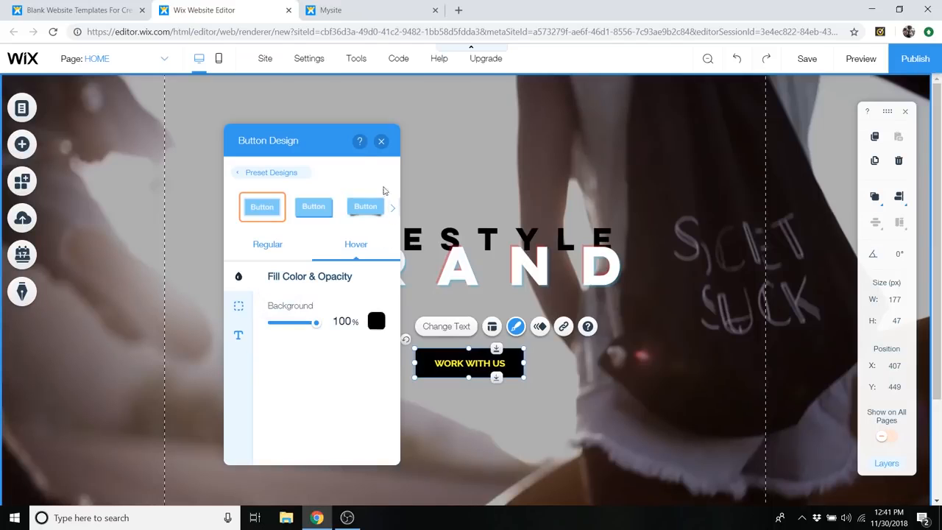
left_click(381, 140)
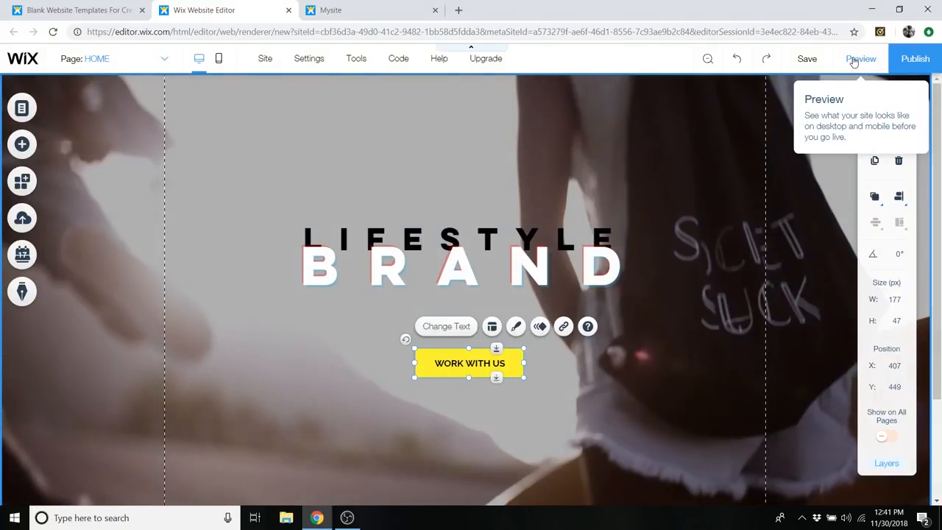
left_click(853, 61)
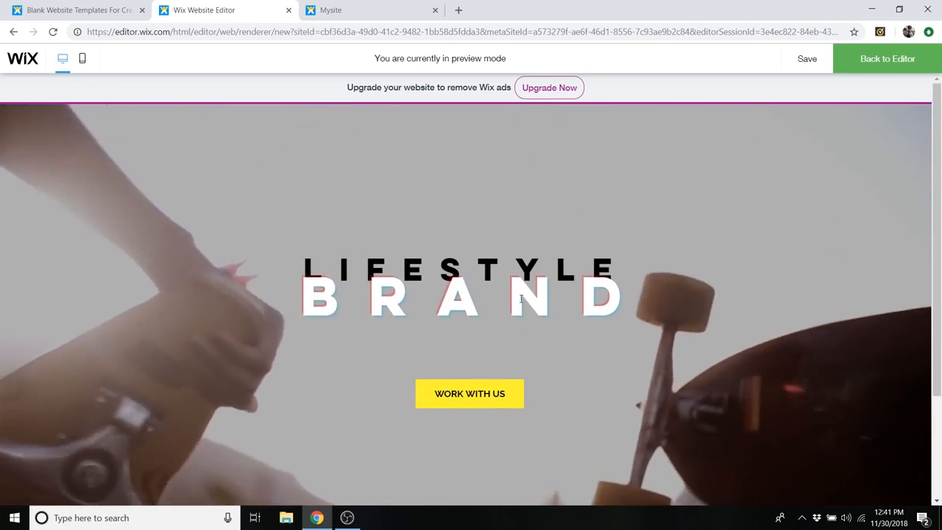
scroll(699, 257, "down", 1)
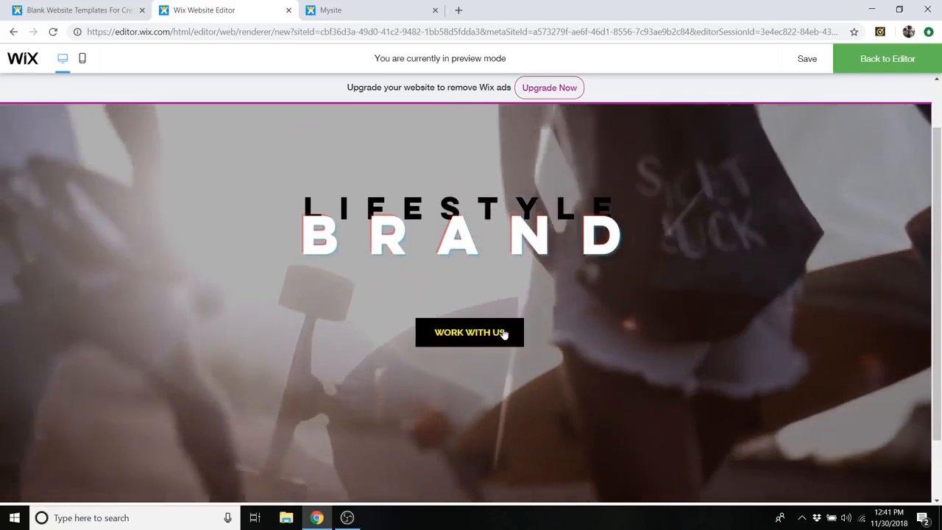
scroll(504, 335, "up", 1)
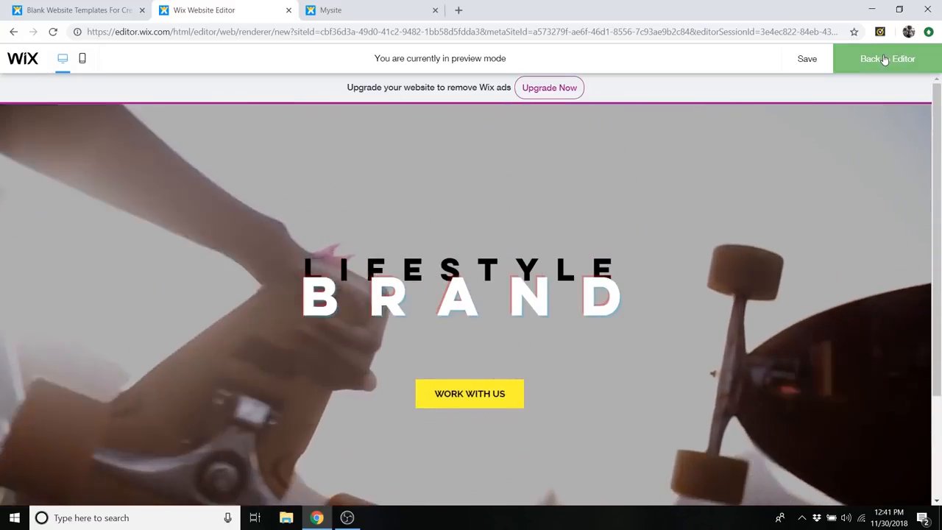
left_click(884, 59)
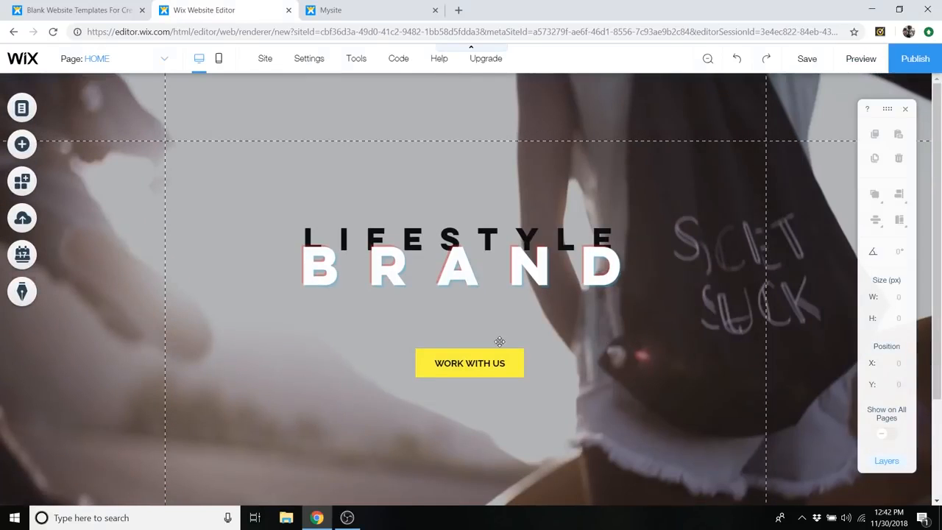
- Examine the home page down to its footer and browse the basic shapes that can be added
scroll(604, 324, "down", 2)
scroll(607, 327, "up", 2)
scroll(617, 382, "down", 2)
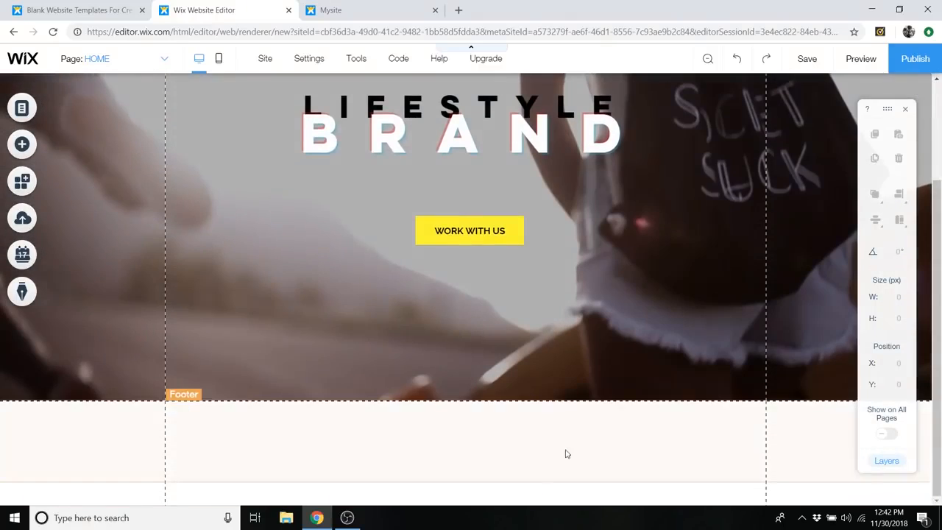
scroll(698, 417, "up", 2)
scroll(657, 389, "down", 1)
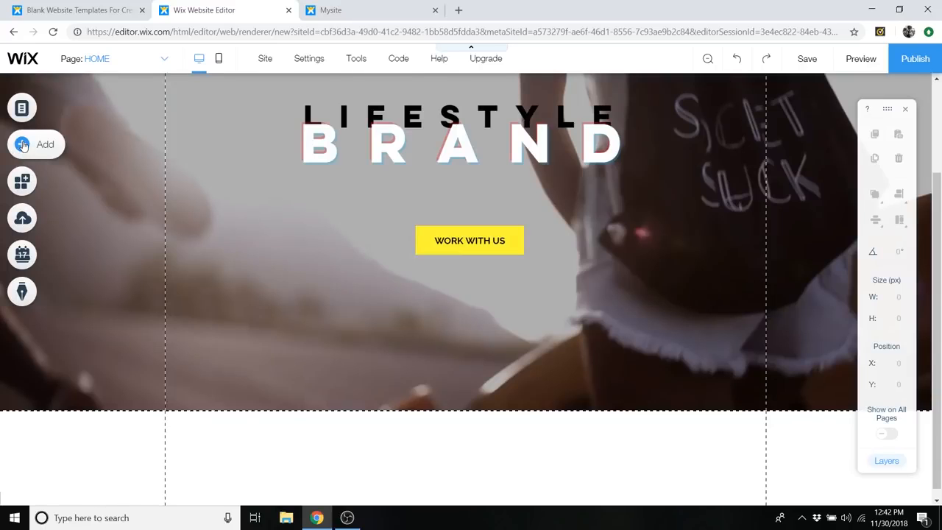
left_click(23, 145)
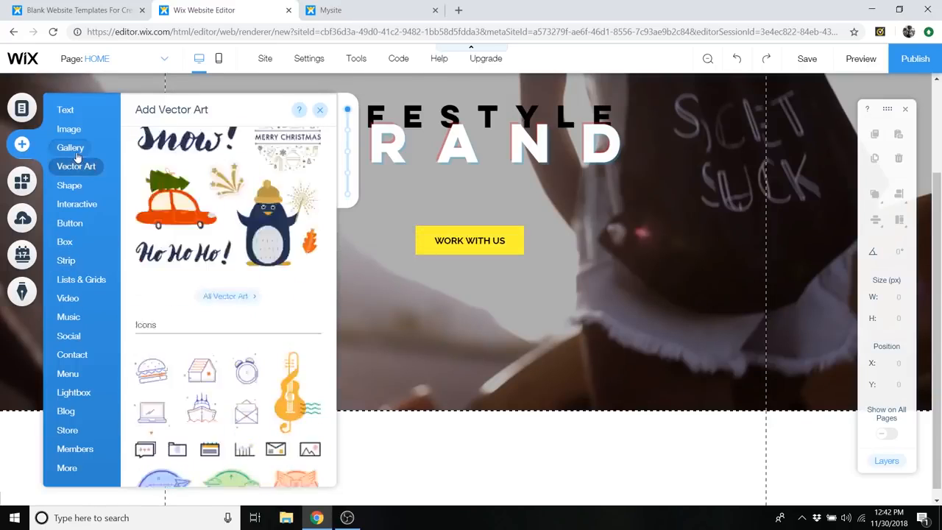
mouse_move(72, 187)
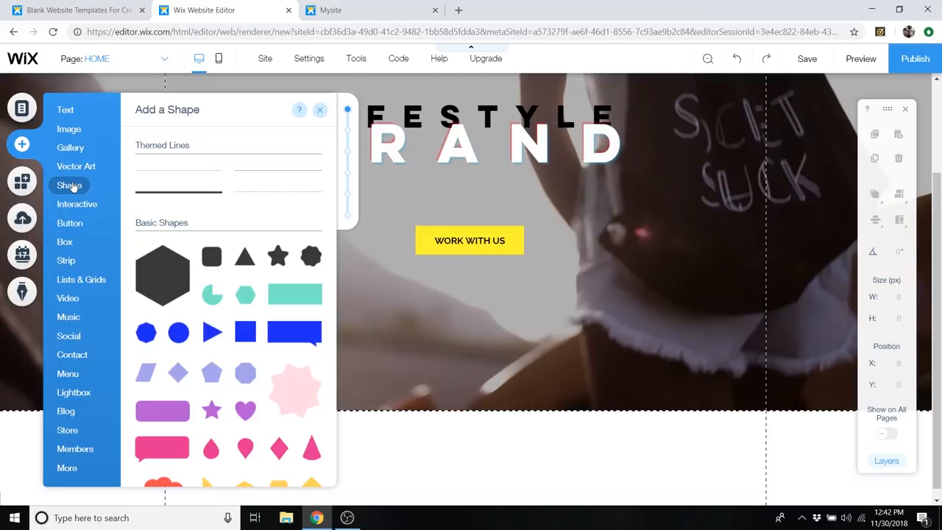
scroll(307, 309, "down", 4)
scroll(257, 300, "up", 2)
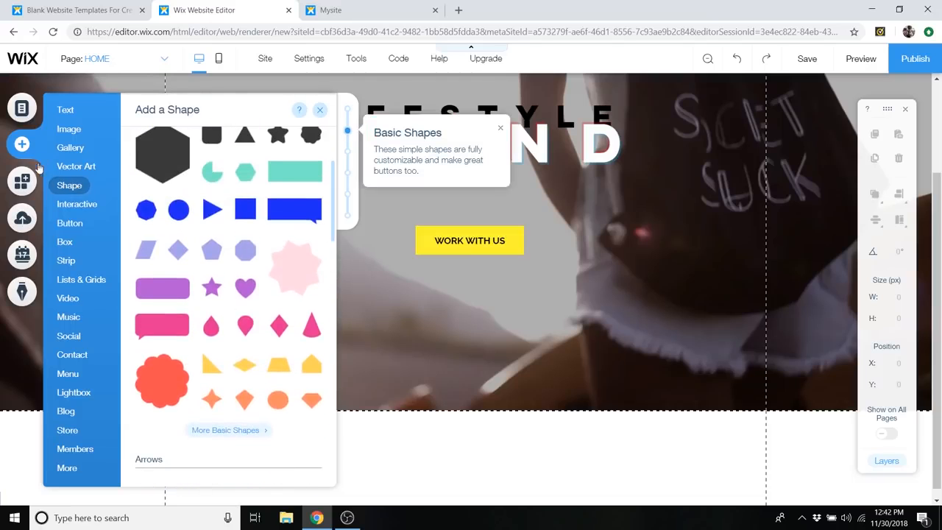
- Browse the strip designs and add the green ABOUT US strip with the skateboard photo below the welcome strip
mouse_move(66, 265)
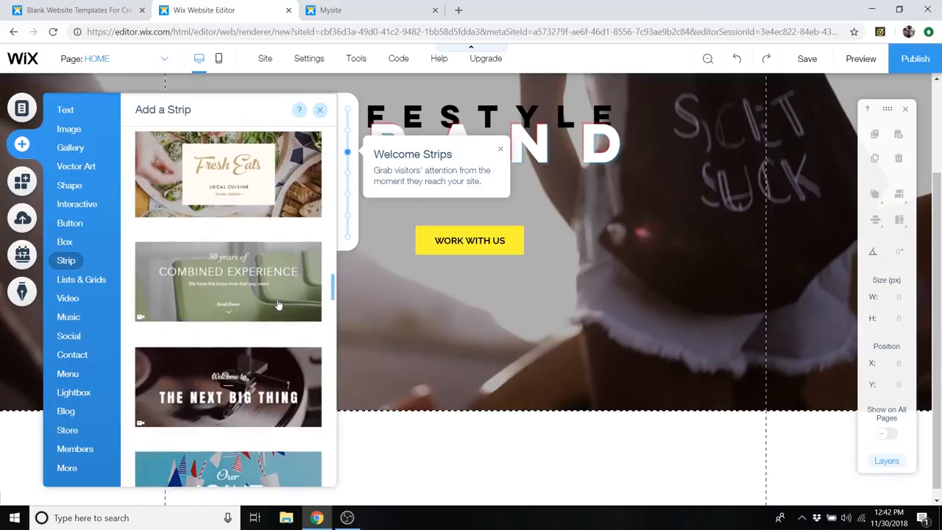
scroll(244, 297, "down", 1)
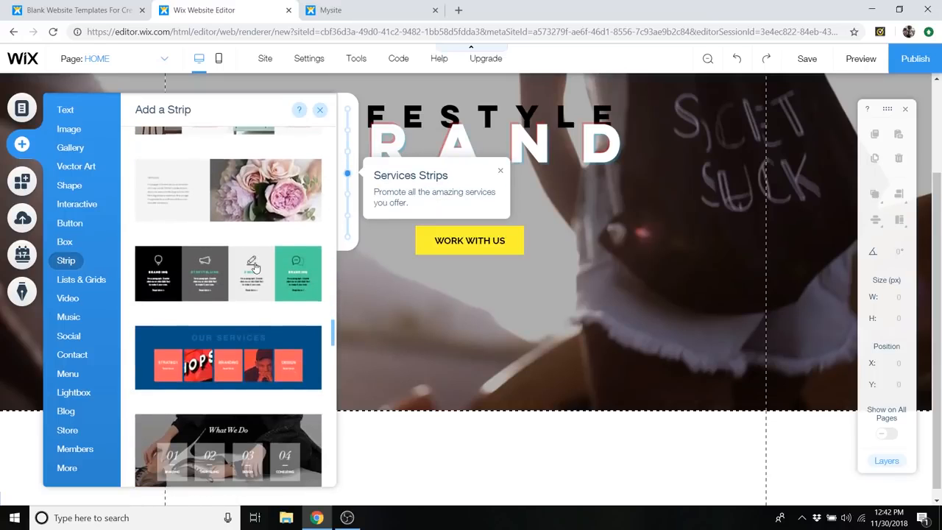
scroll(242, 270, "up", 3)
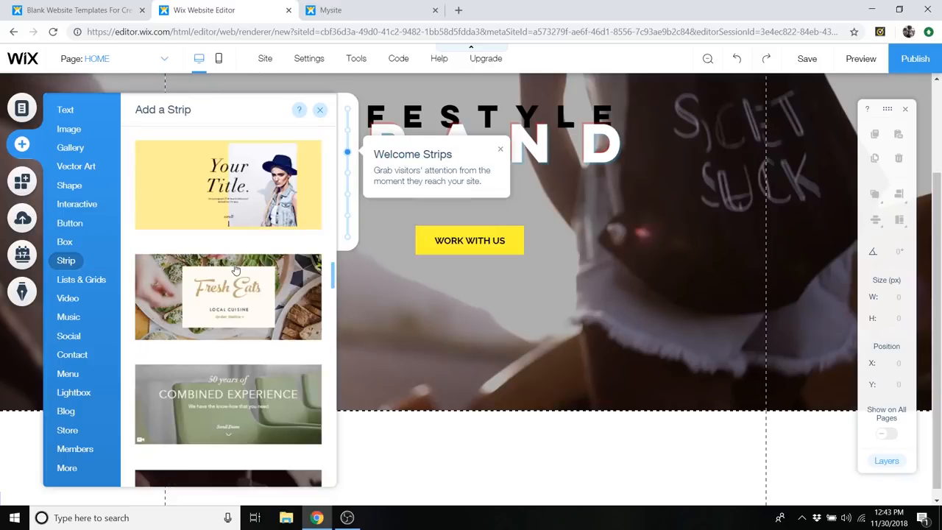
scroll(236, 271, "down", 3)
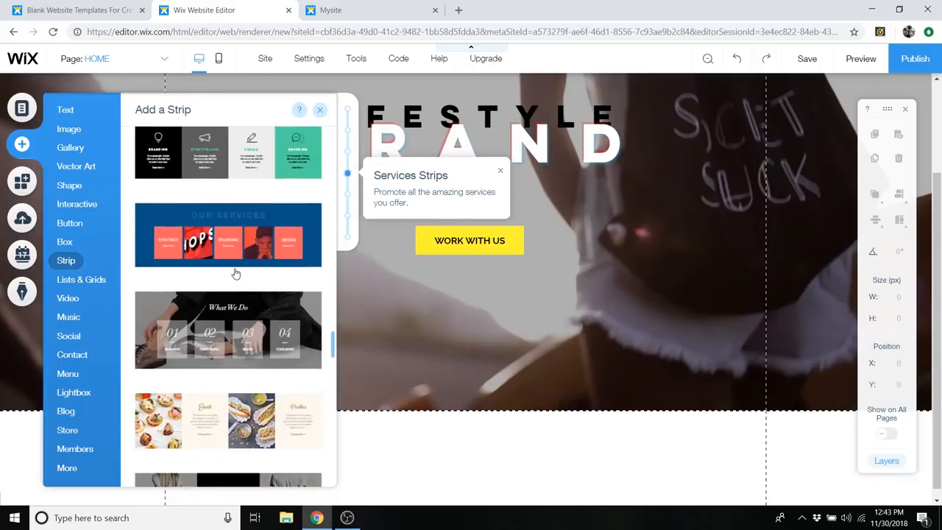
scroll(236, 275, "down", 4)
scroll(235, 278, "down", 3)
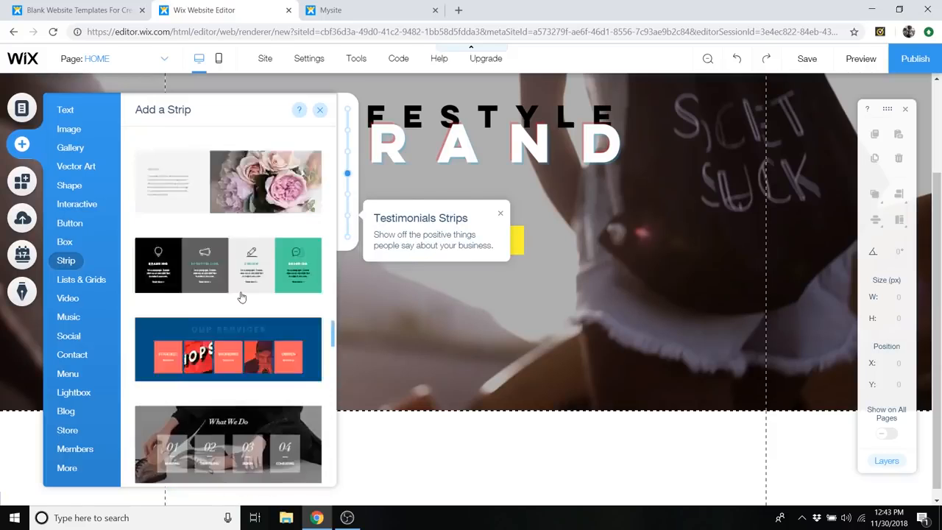
scroll(243, 298, "up", 15)
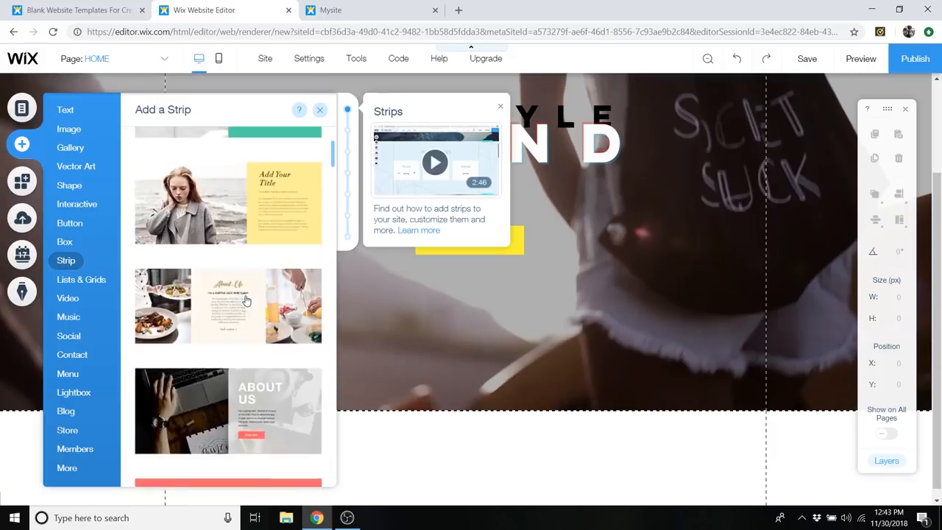
scroll(246, 302, "up", 2)
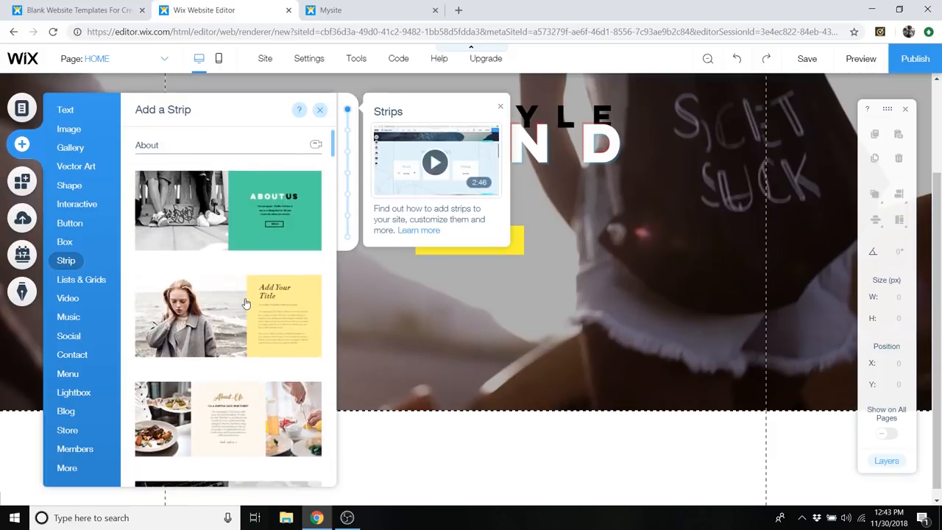
left_click(215, 219)
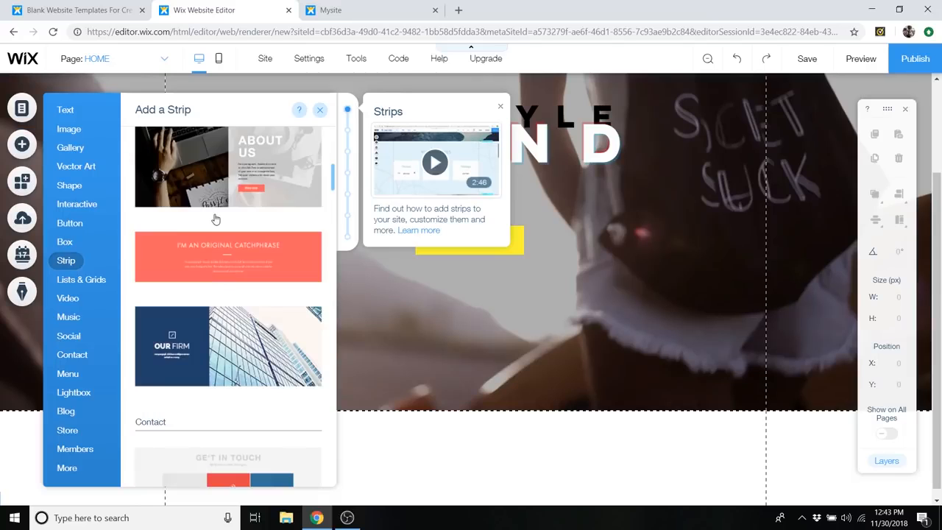
scroll(559, 293, "up", 4)
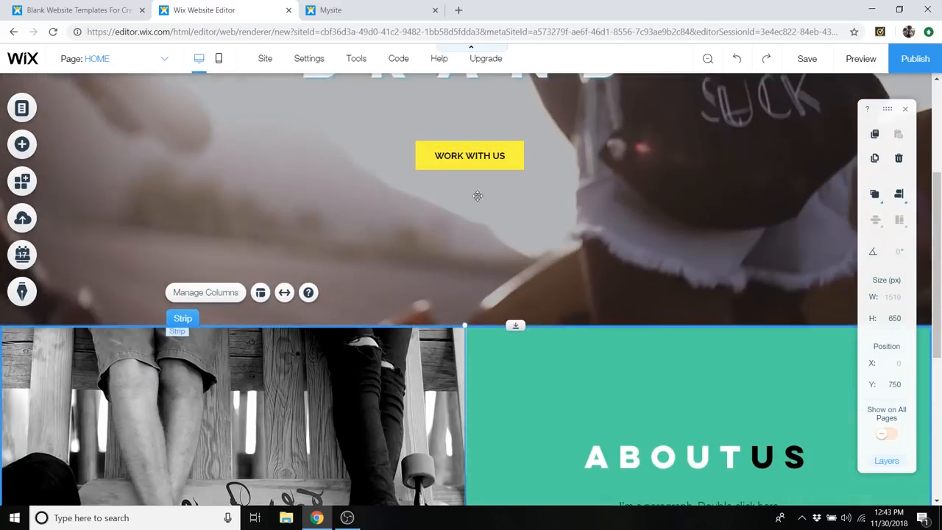
- Look through the gallery designs that can be added to the page
scroll(515, 269, "down", 1)
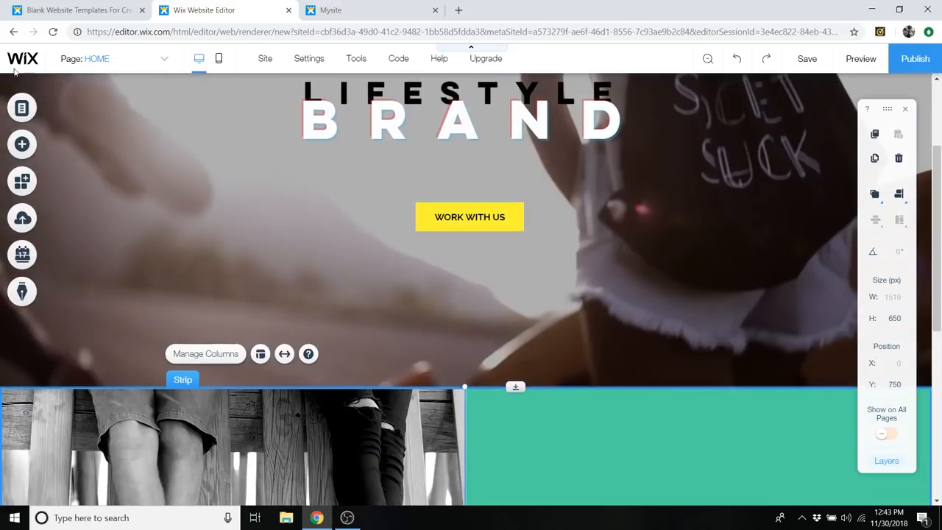
left_click(35, 147)
left_click(71, 148)
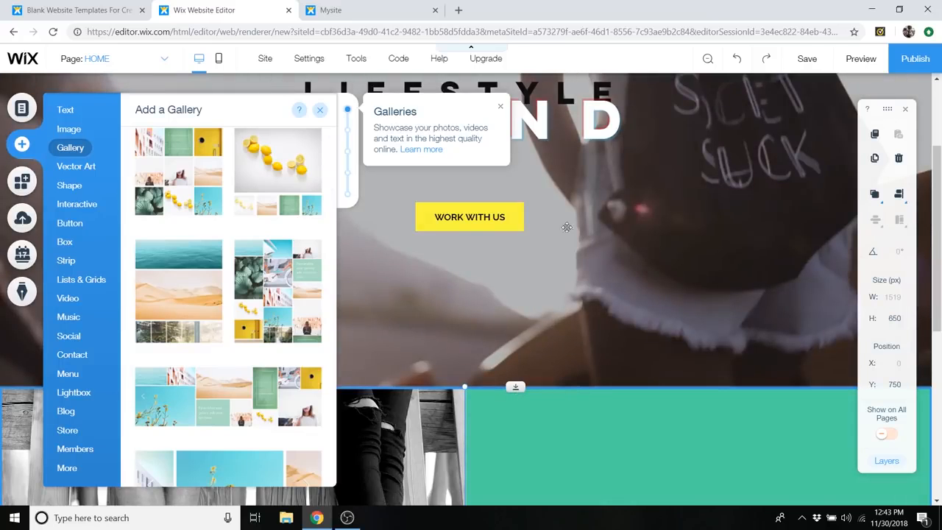
left_click(320, 113)
- Change the ABOUT US column's green background to the custom orange-red colour #D1614B
scroll(406, 216, "down", 5)
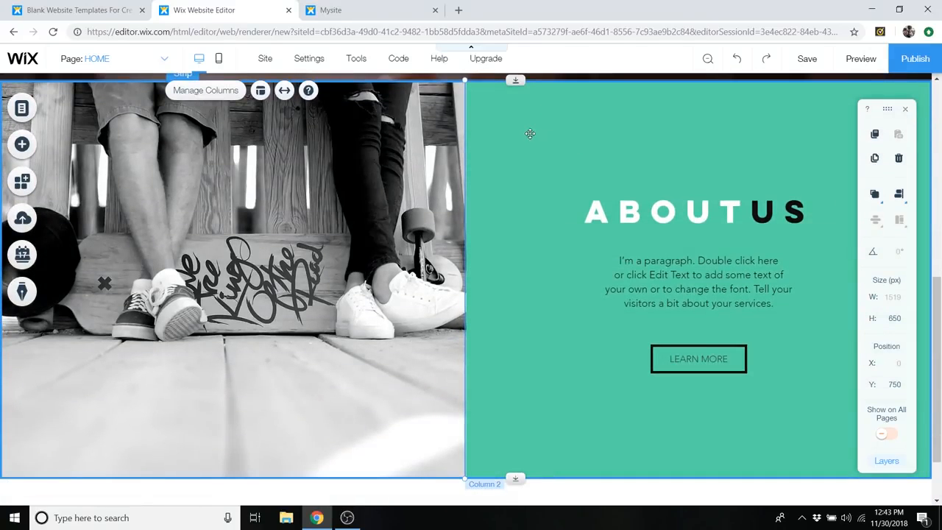
left_click(543, 129)
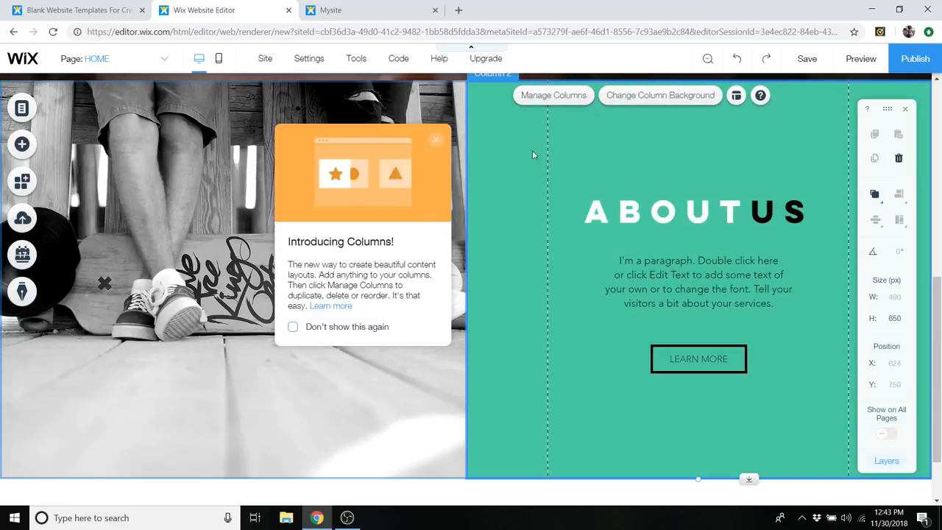
left_click(636, 105)
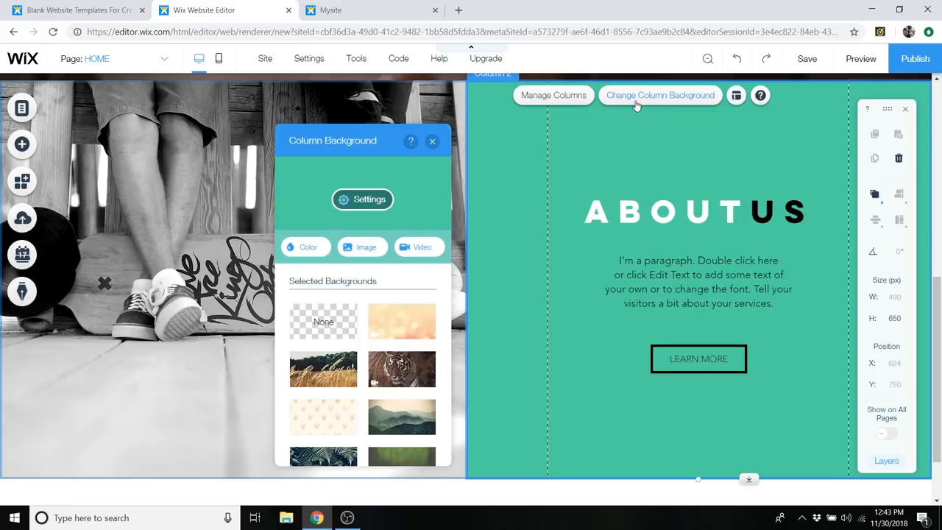
left_click(309, 250)
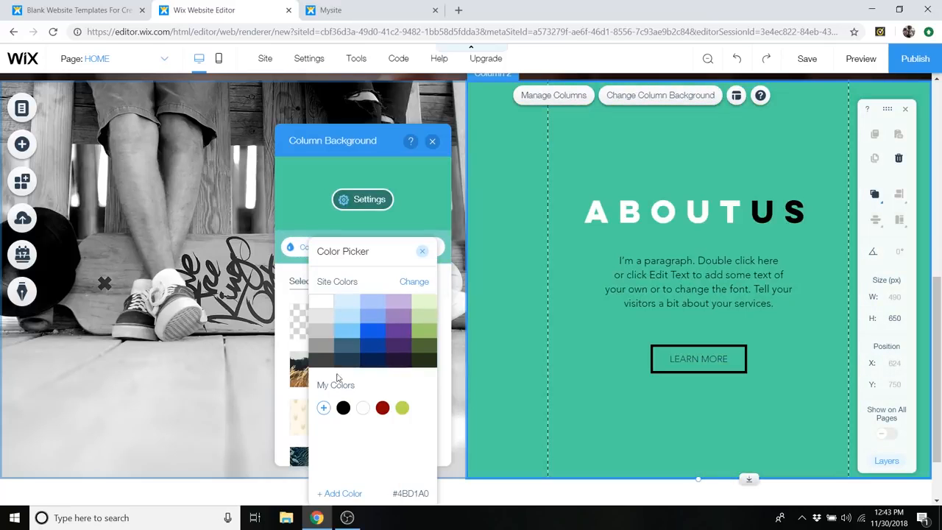
left_click(323, 408)
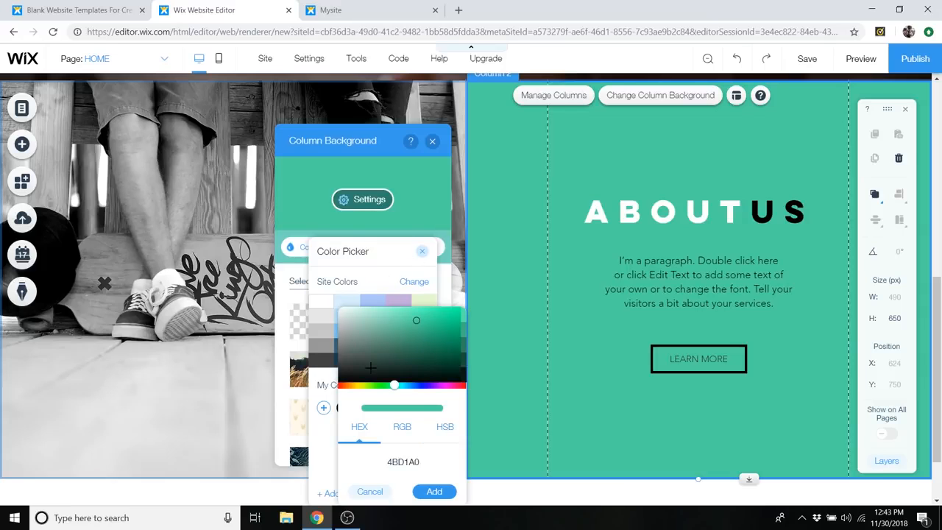
left_click(393, 281)
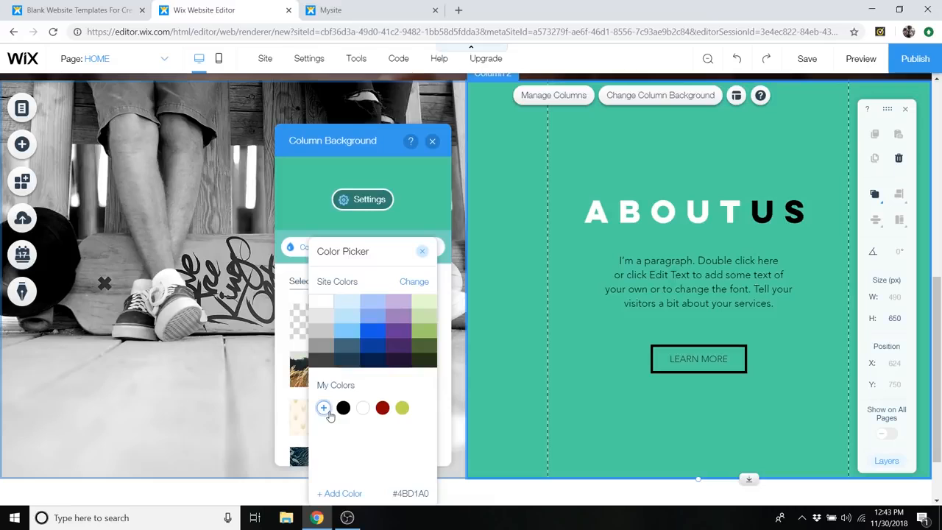
left_click(323, 408)
left_click_drag(364, 388, 343, 389)
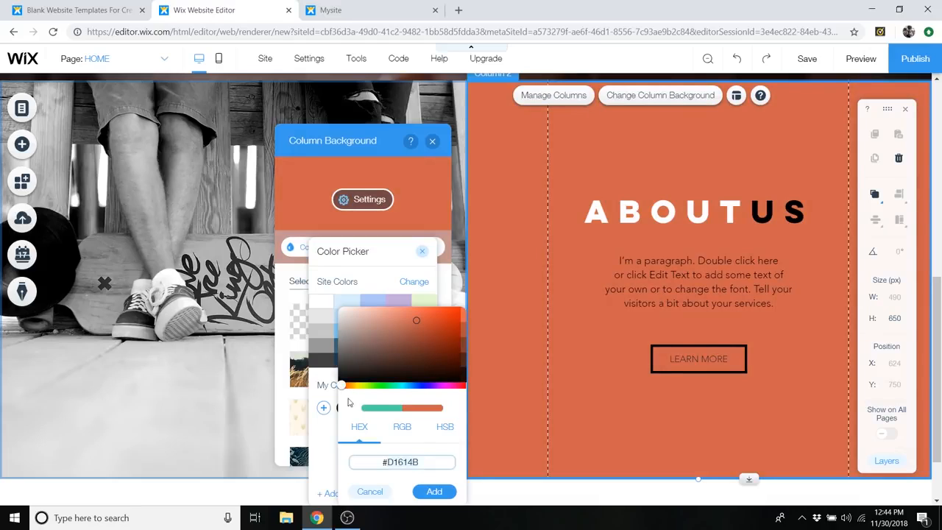
- Copy the hex code #D1614B, save that colour to My Colors, and close the colour picker
right_click(390, 461)
left_click(424, 312)
left_click(434, 491)
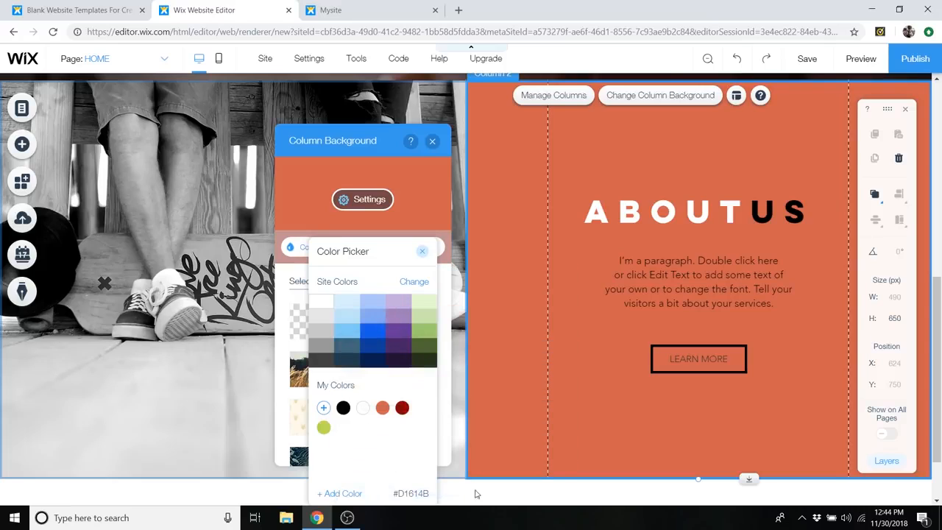
left_click(422, 251)
- Look through the column's ready-made backgrounds and image upload sources, cancel the computer upload, and close the background options
scroll(379, 320, "down", 1)
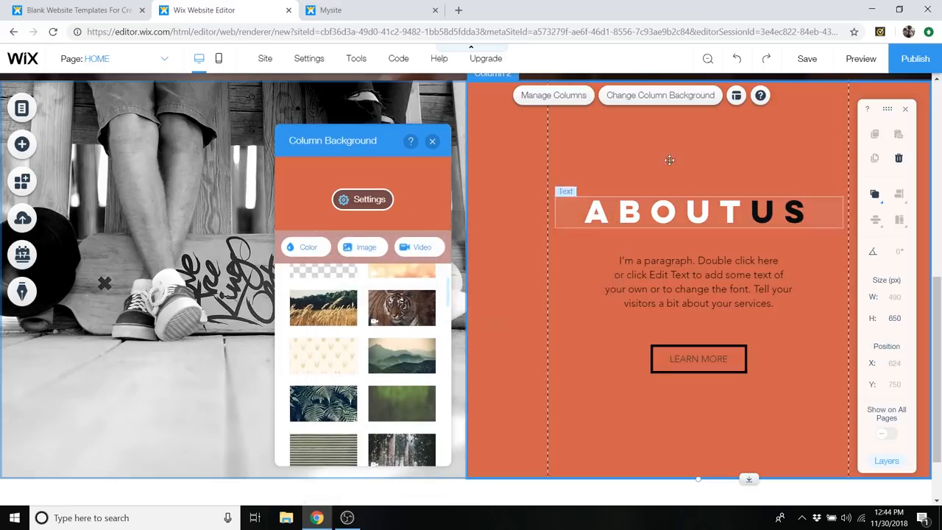
scroll(601, 186, "down", 1)
scroll(650, 329, "up", 1)
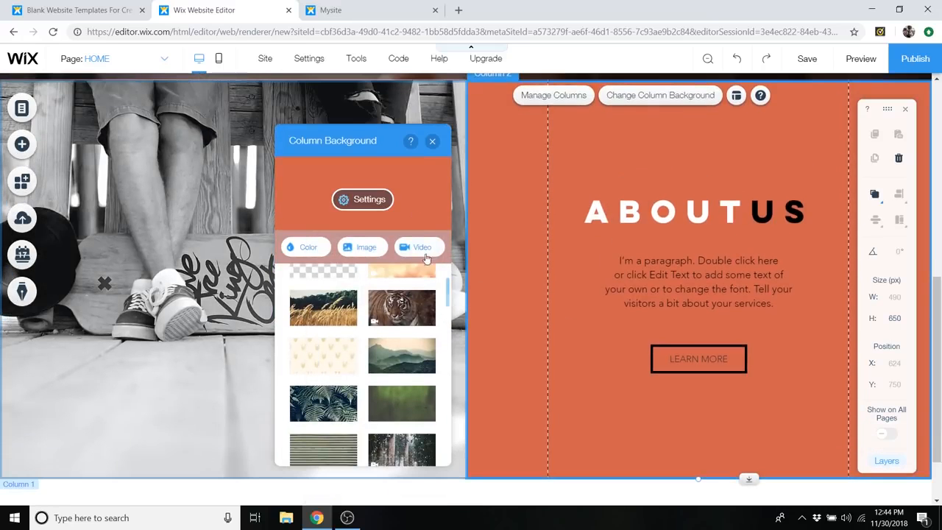
left_click(363, 248)
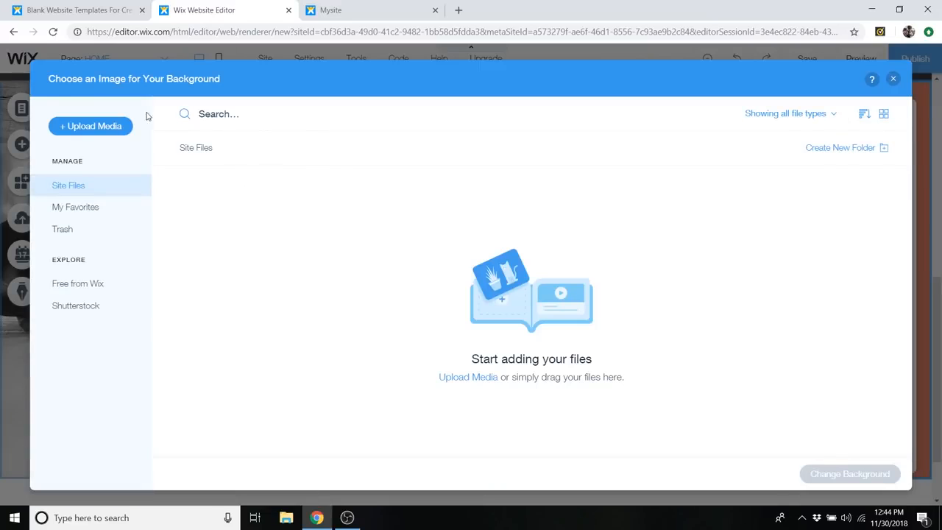
left_click(92, 132)
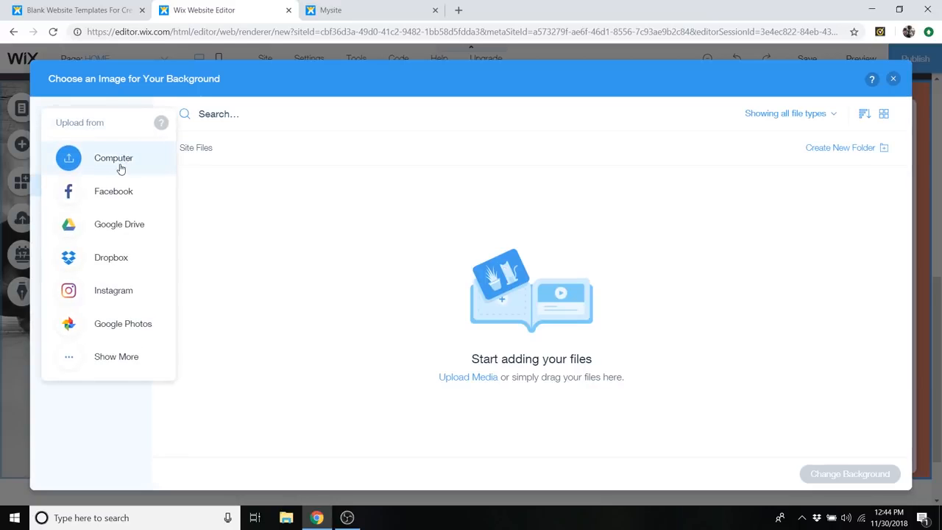
left_click(114, 160)
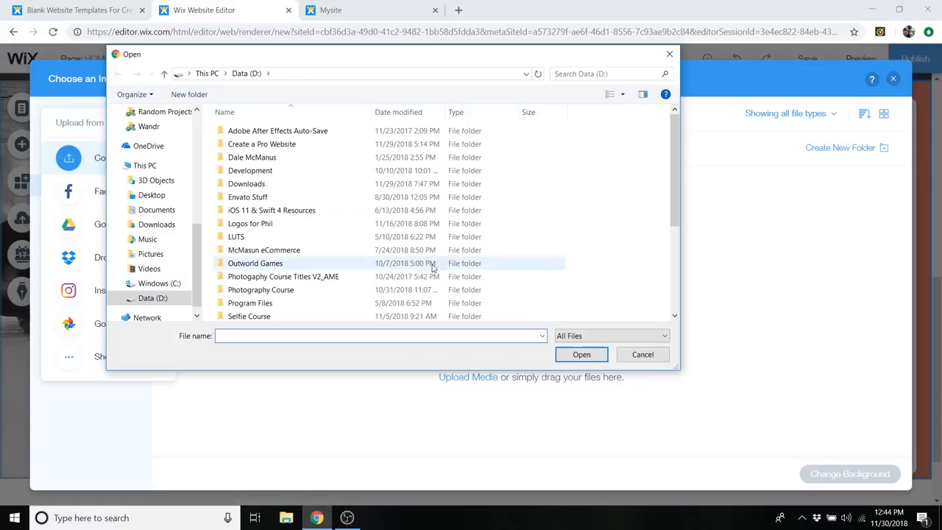
left_click(669, 54)
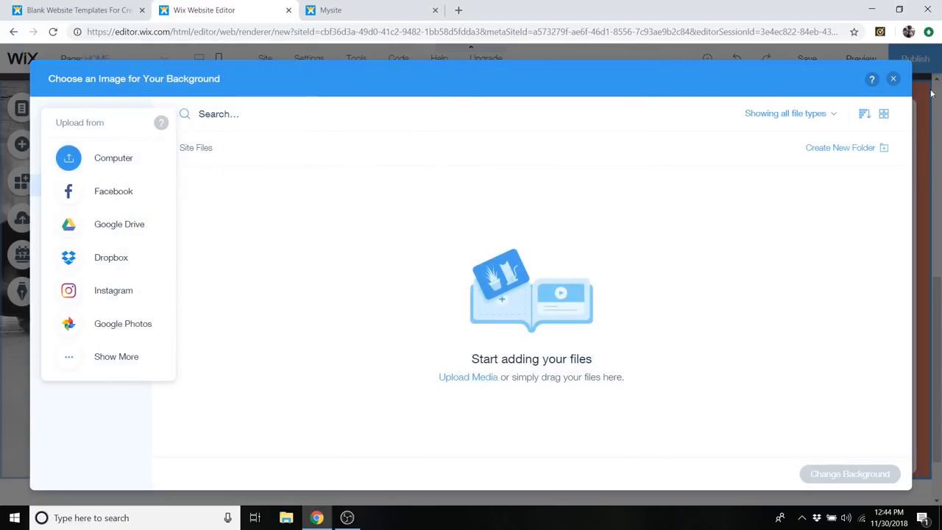
left_click(894, 80)
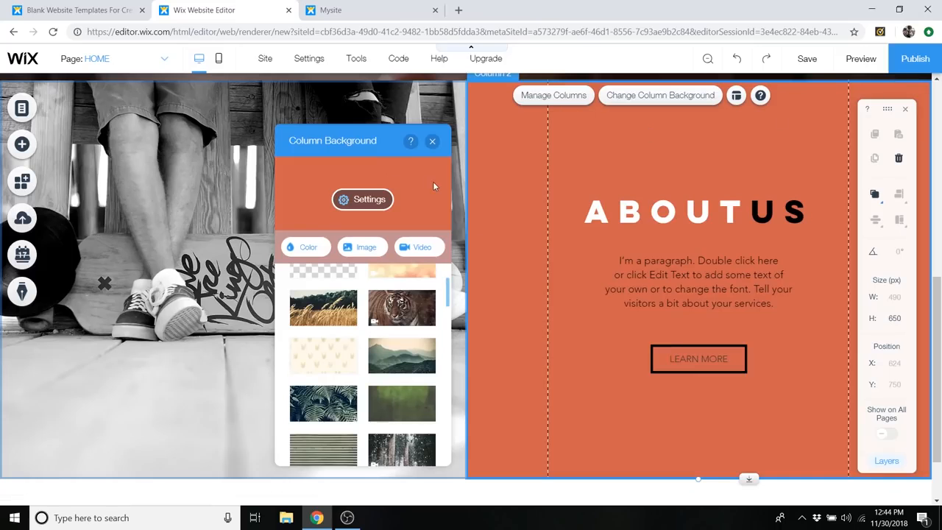
left_click(432, 141)
- Inspect the ABOUT US heading's text settings and the editing options of the paragraph and the LEARN MORE button
scroll(594, 224, "up", 1)
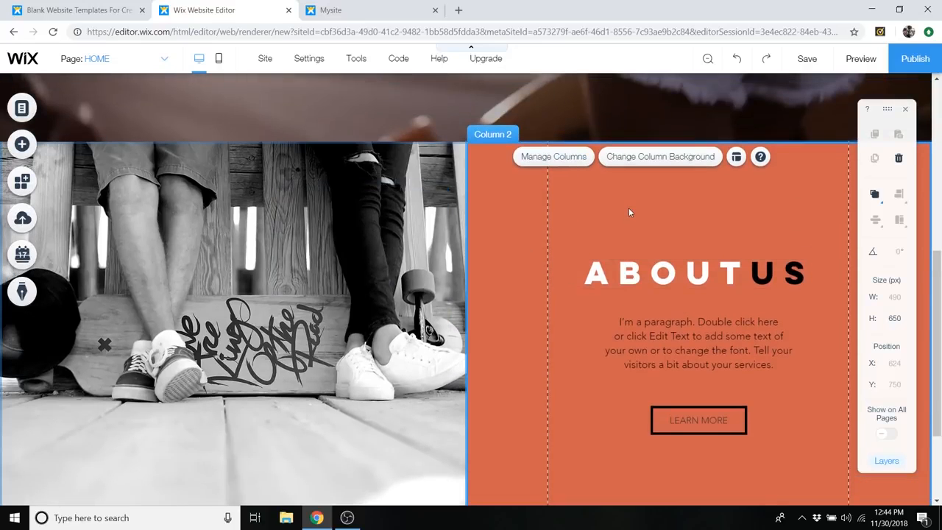
left_click(669, 268)
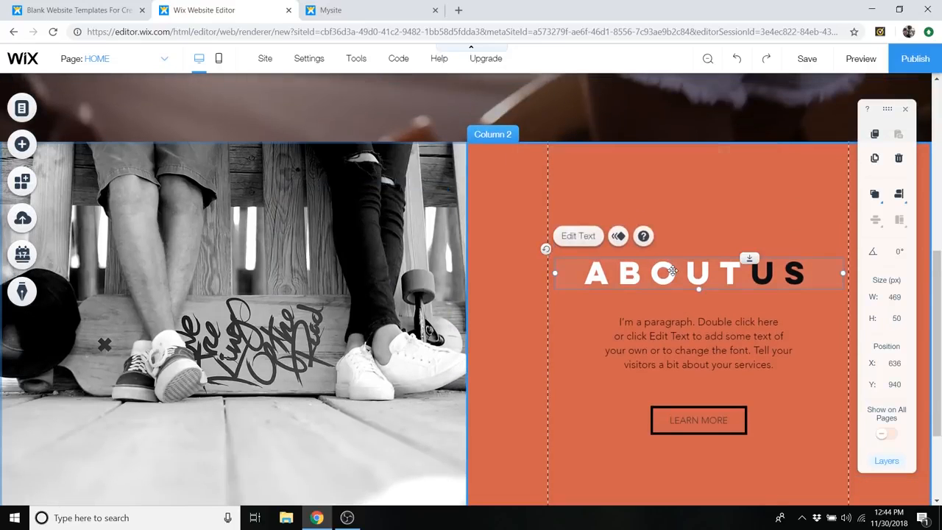
double_click(711, 272)
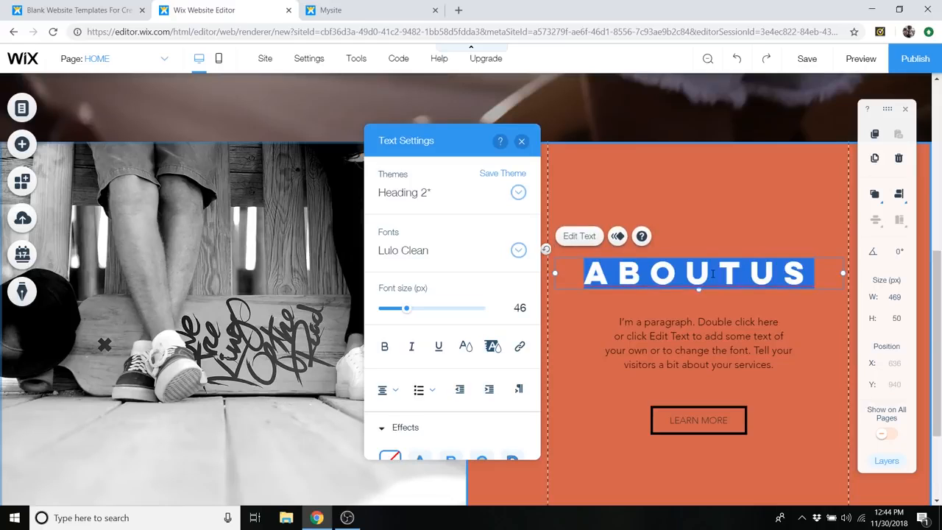
key("Escape")
left_click(703, 349)
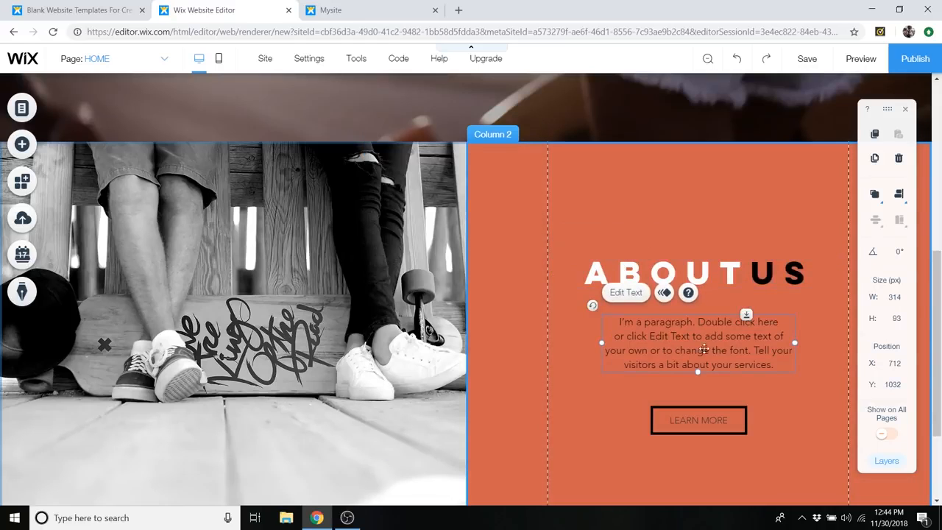
left_click(689, 417)
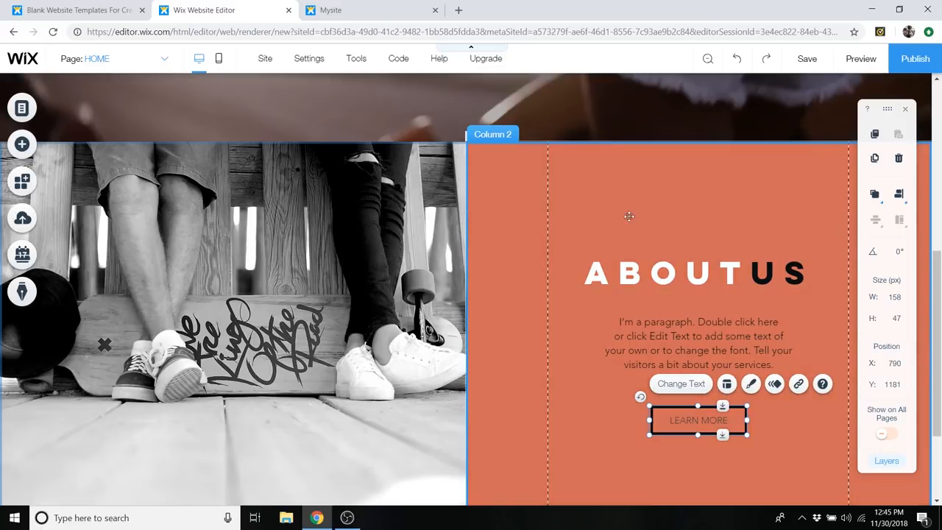
- Apply the Parallax scroll effect to the background image of the skateboard photo column
left_click(401, 239)
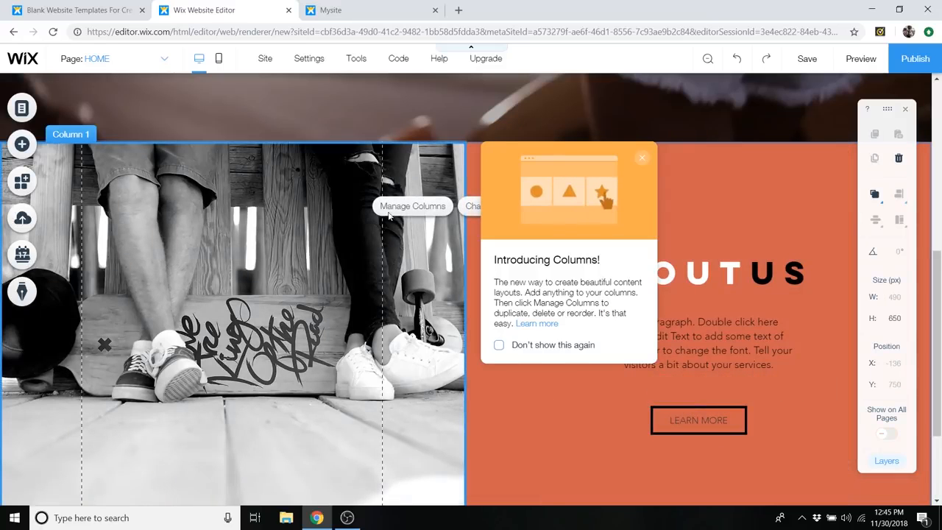
left_click(641, 157)
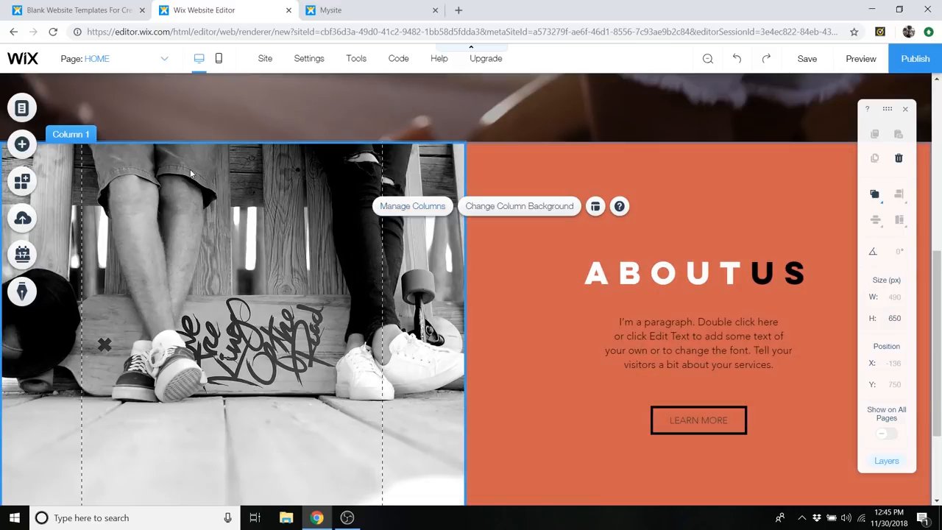
left_click(517, 210)
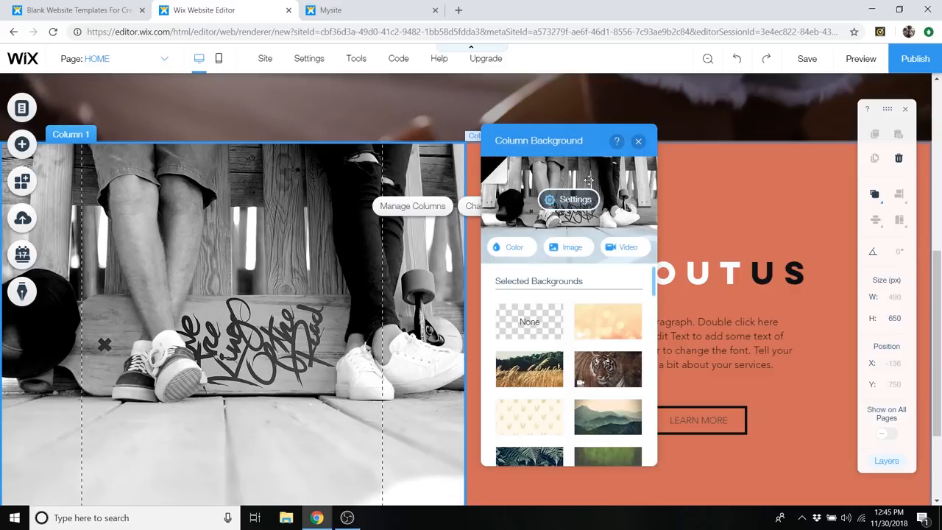
left_click(570, 199)
scroll(603, 233, "up", 3)
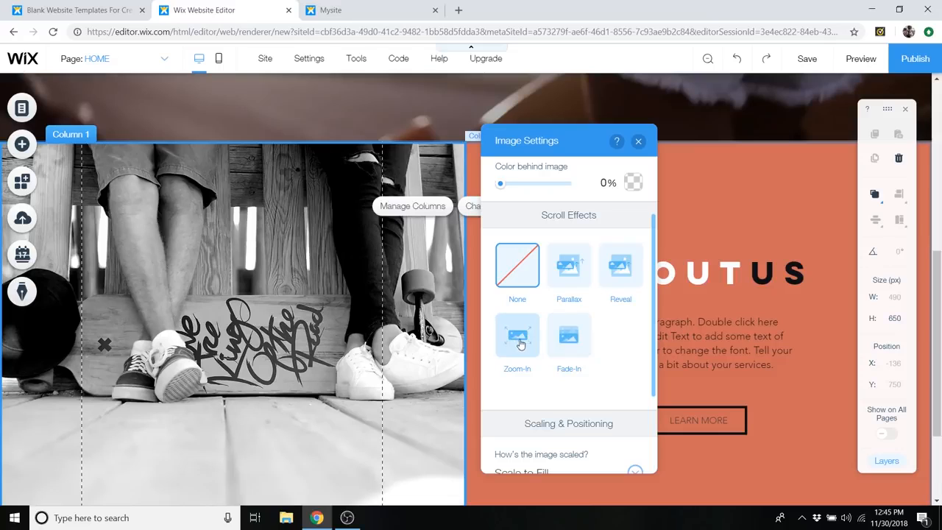
left_click(576, 268)
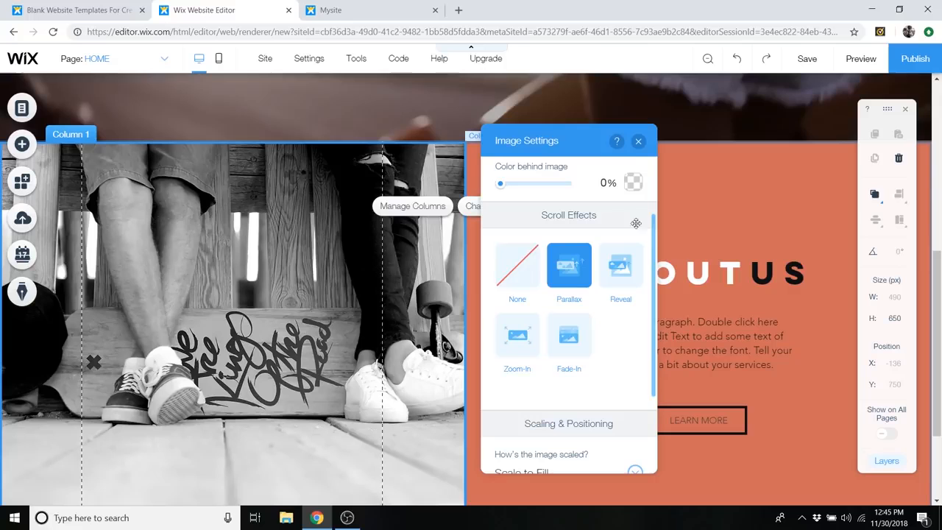
left_click(638, 140)
- Preview the home page, examine how the skateboard photo behaves while scrolling past the welcome strip, and return to the editor
left_click(861, 59)
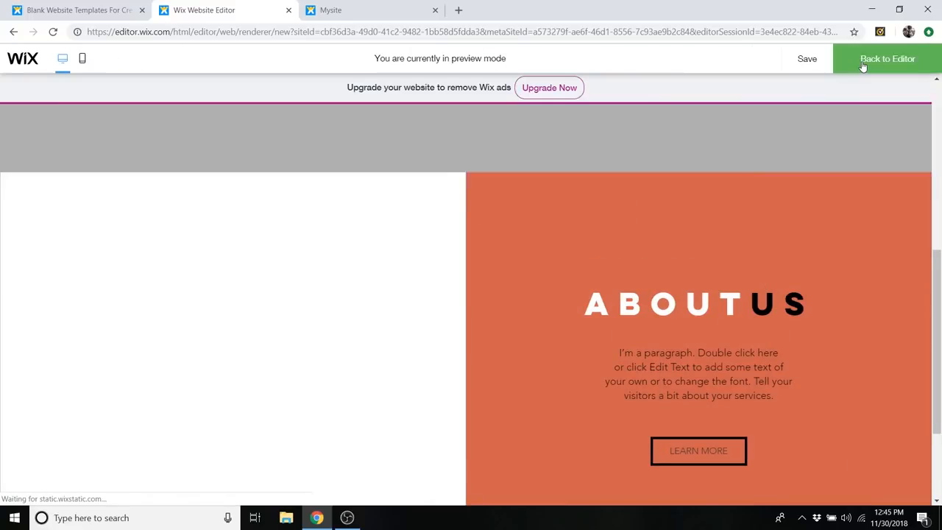
scroll(520, 275, "up", 4)
scroll(520, 278, "down", 3)
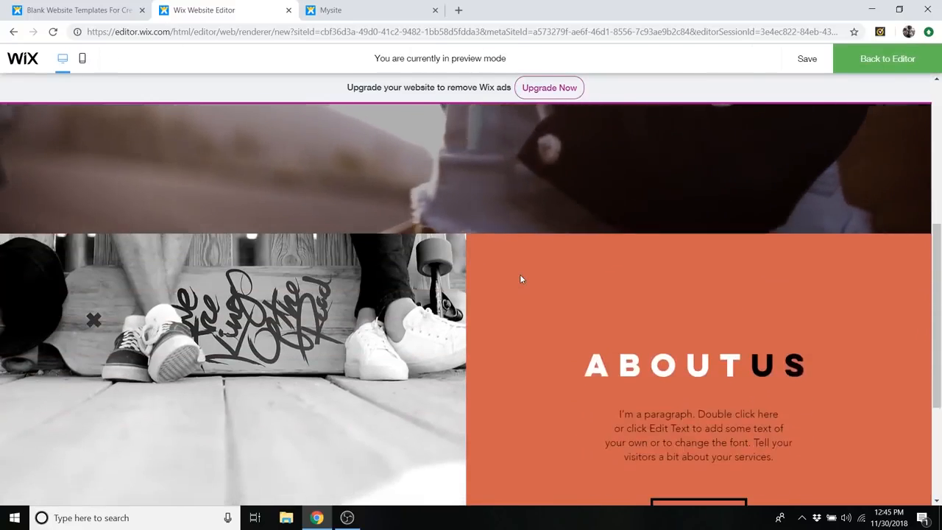
scroll(519, 277, "up", 3)
scroll(515, 282, "down", 4)
scroll(513, 289, "up", 4)
scroll(513, 291, "up", 3)
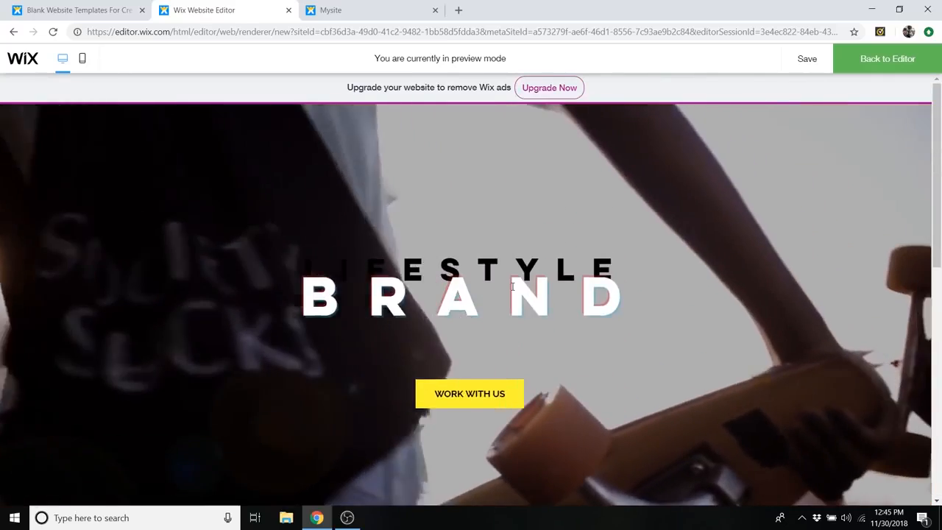
scroll(510, 289, "down", 7)
scroll(513, 293, "up", 2)
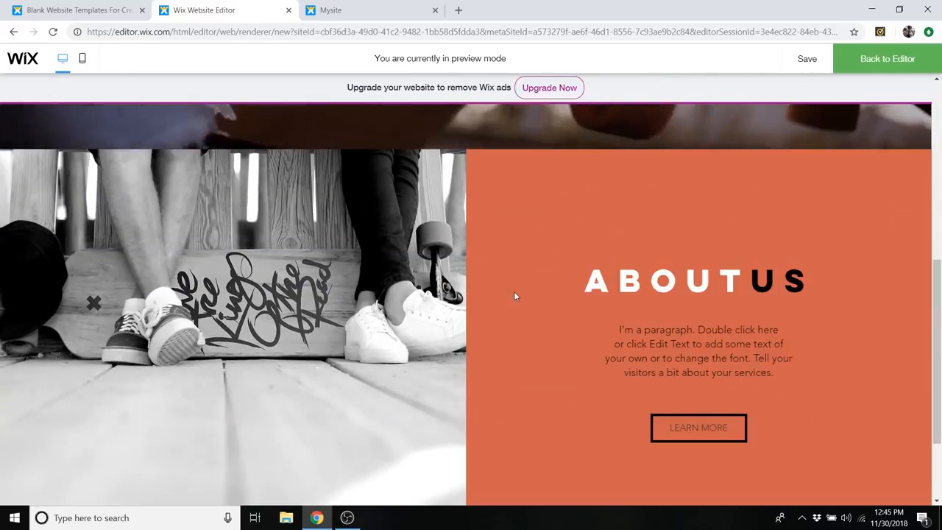
scroll(515, 295, "up", 3)
scroll(515, 298, "up", 1)
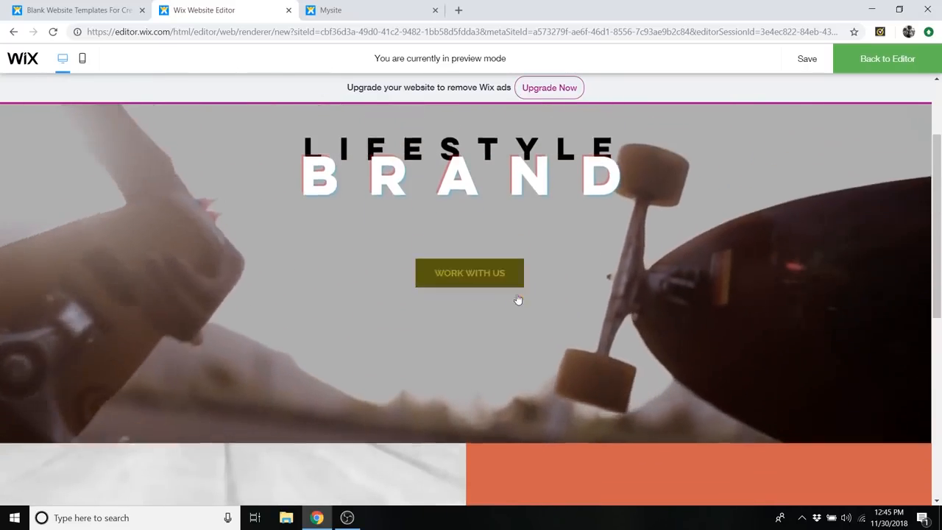
scroll(517, 298, "down", 5)
left_click(887, 58)
- Set the scroll effect of the skateboard photo column's background image to None
left_click(324, 218)
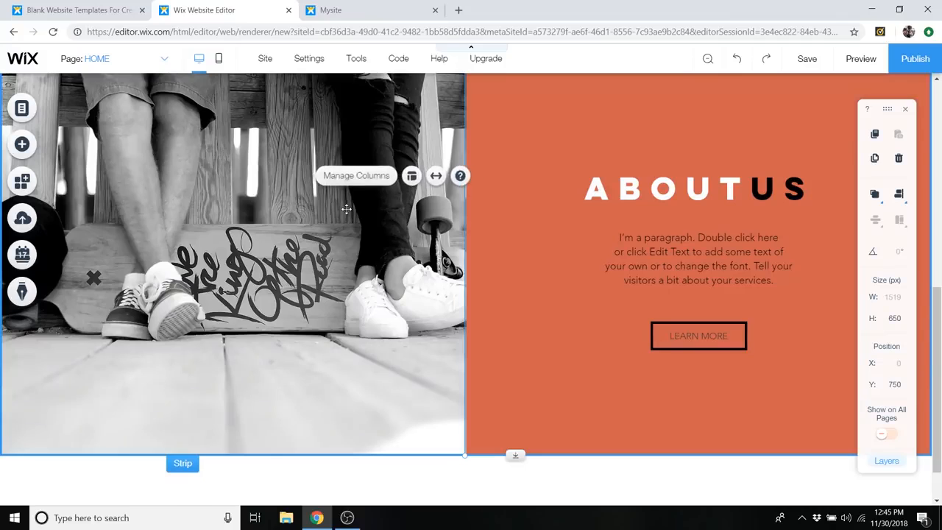
scroll(368, 253, "up", 2)
left_click(370, 256)
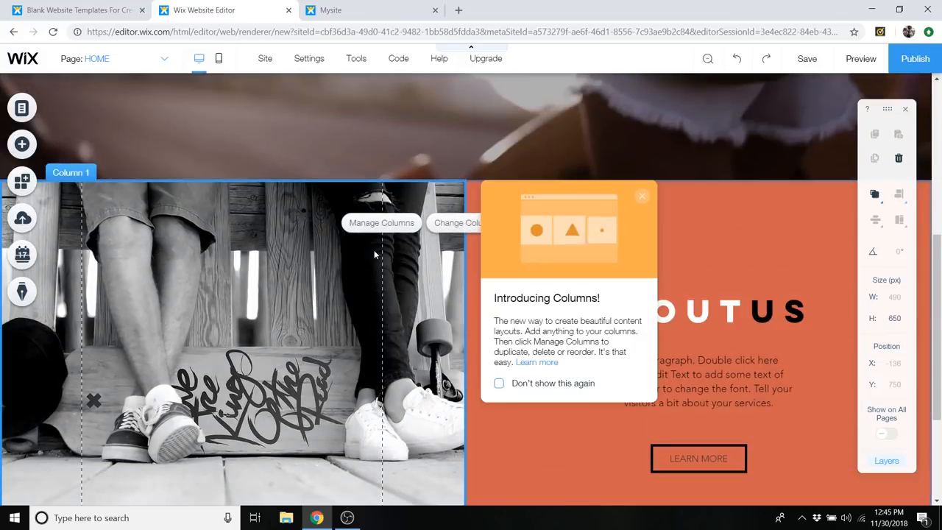
left_click(449, 223)
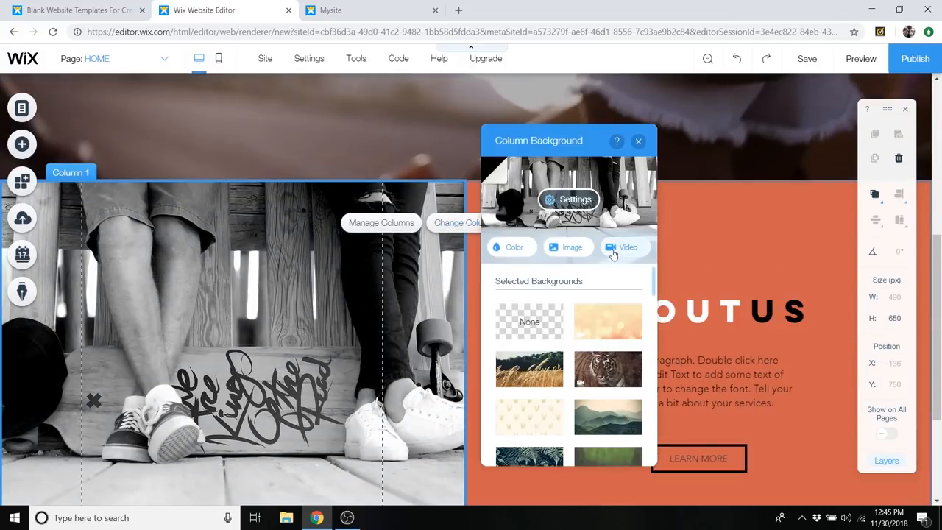
left_click(568, 199)
scroll(559, 242, "up", 1)
left_click(524, 221)
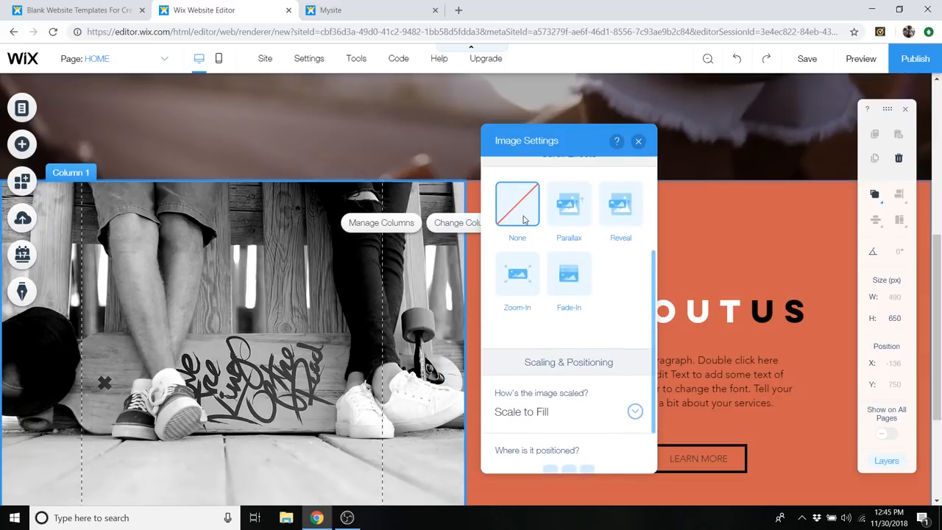
- Set the color behind the skateboard photo column's background image to dark grey #414141 at 100% opacity
scroll(596, 334, "up", 3)
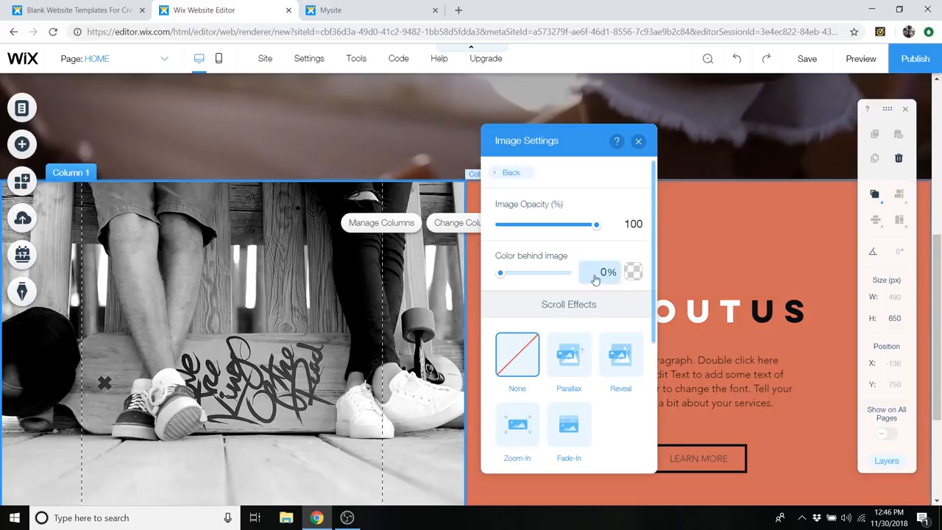
left_click(633, 273)
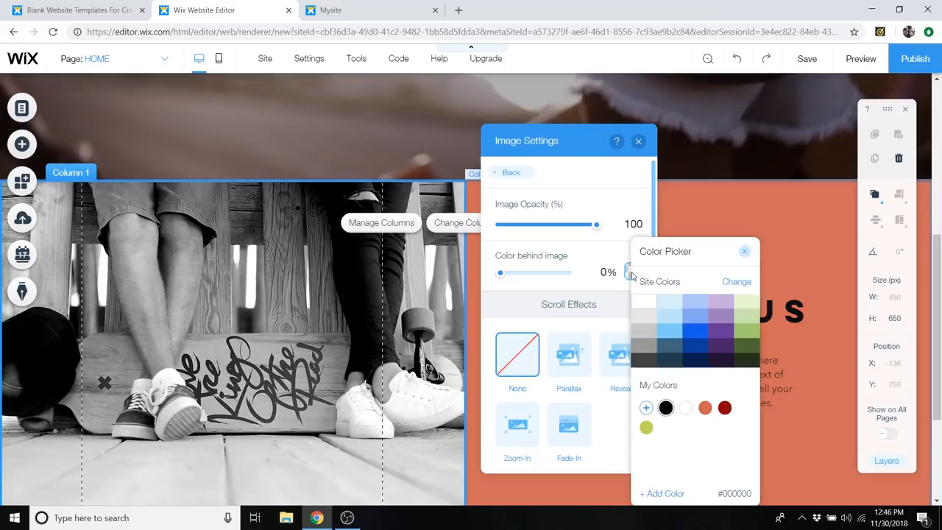
left_click(648, 333)
left_click(646, 361)
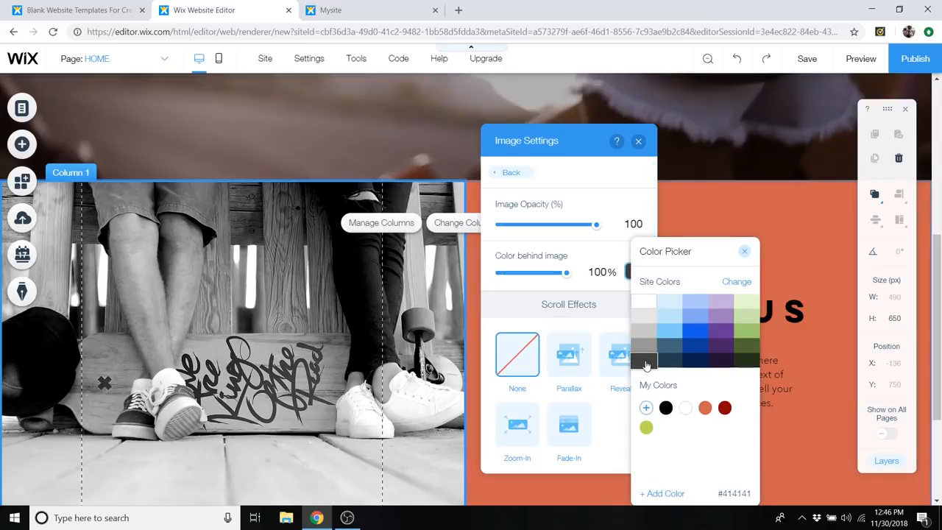
left_click(743, 251)
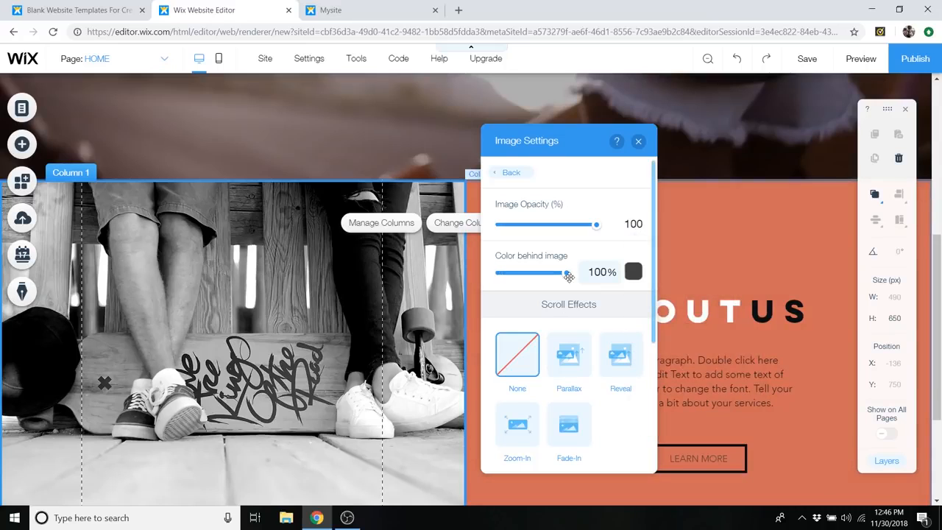
- Try the skateboard photo at 32% image opacity, restore it to 100%, and close the image settings
left_click_drag(598, 228, 530, 230)
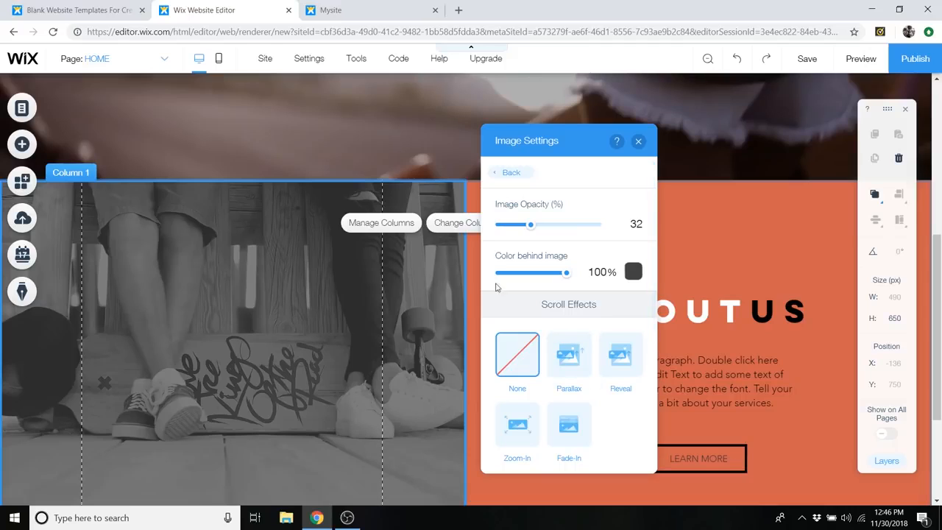
left_click_drag(530, 228, 623, 237)
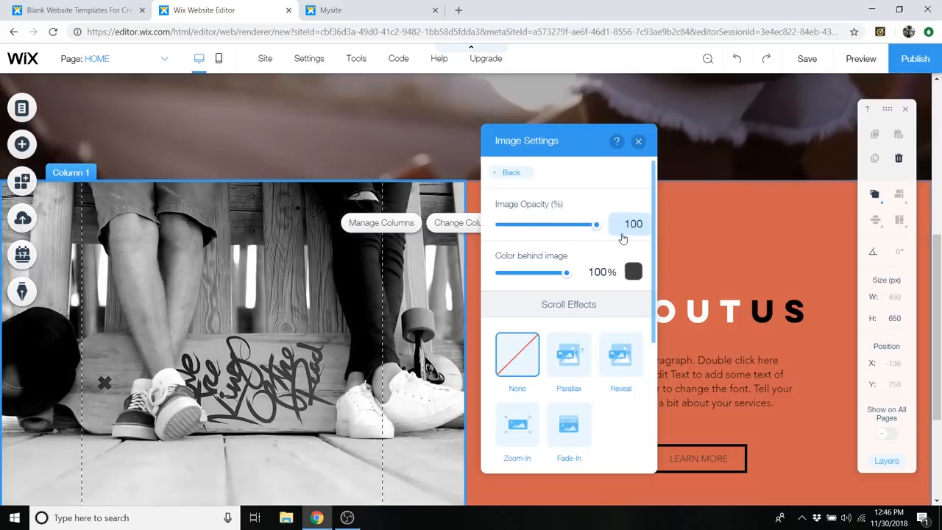
left_click(639, 142)
- Browse the ready-made strip designs, from About through Contact and Welcome to Services, and the available container boxes
scroll(632, 221, "down", 5)
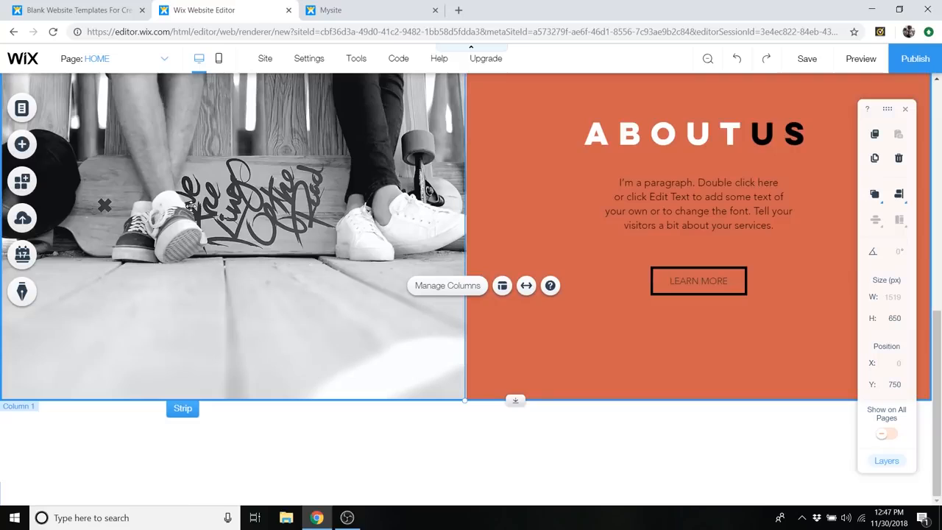
left_click(23, 145)
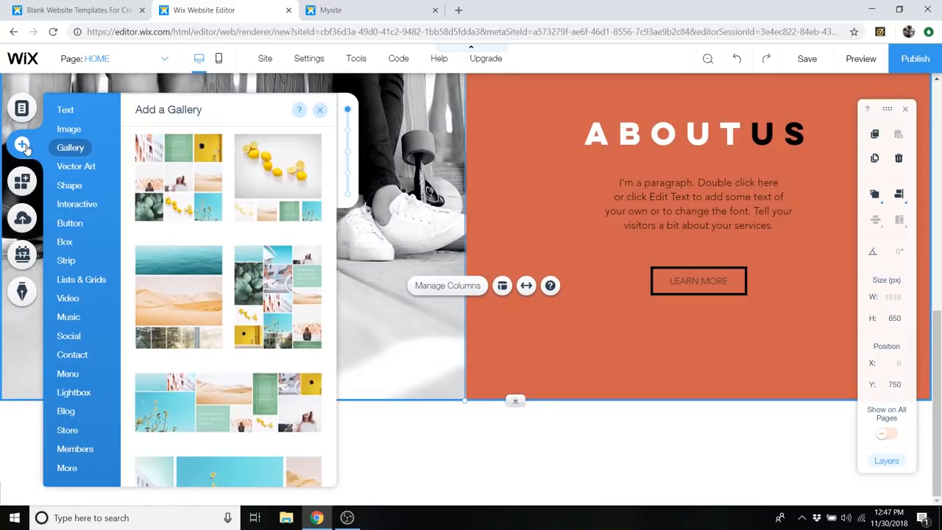
left_click(75, 259)
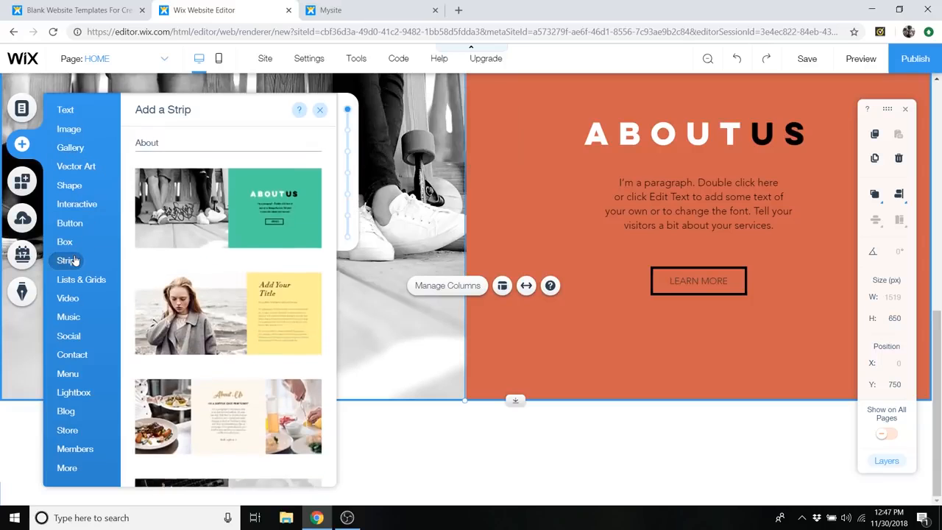
scroll(265, 259, "down", 2)
scroll(261, 258, "down", 6)
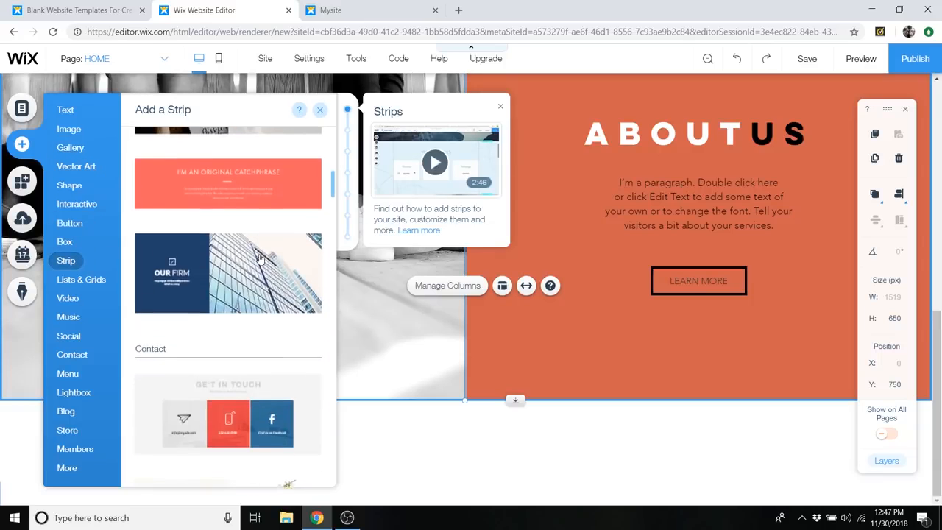
scroll(259, 261, "up", 4)
scroll(258, 263, "down", 5)
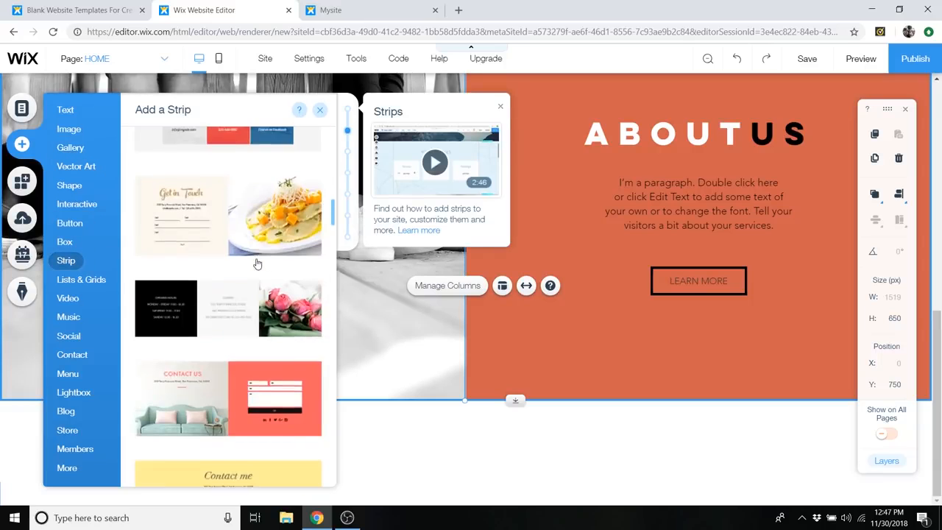
scroll(257, 263, "down", 8)
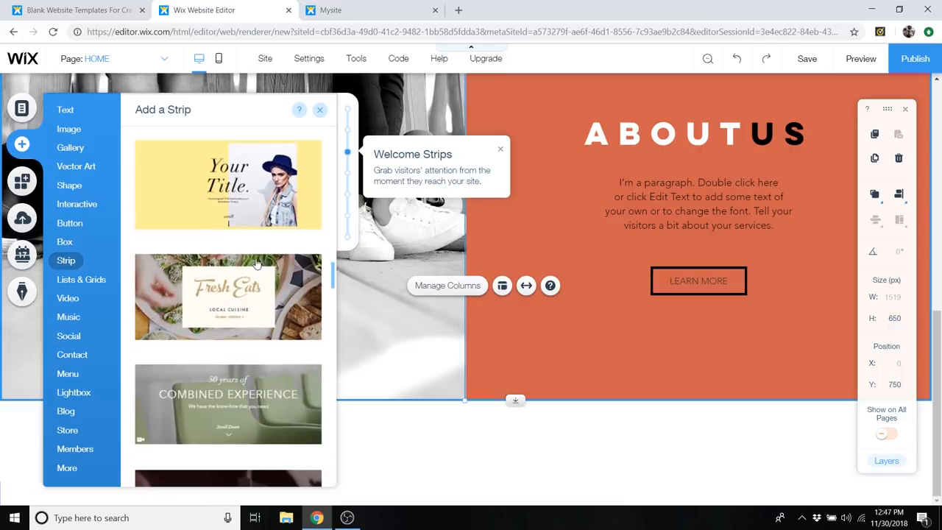
scroll(256, 264, "down", 2)
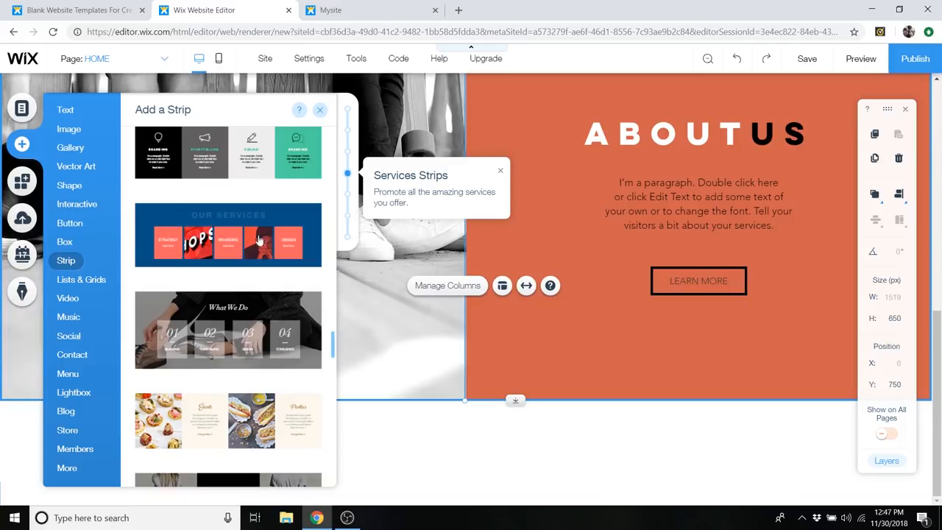
left_click(64, 241)
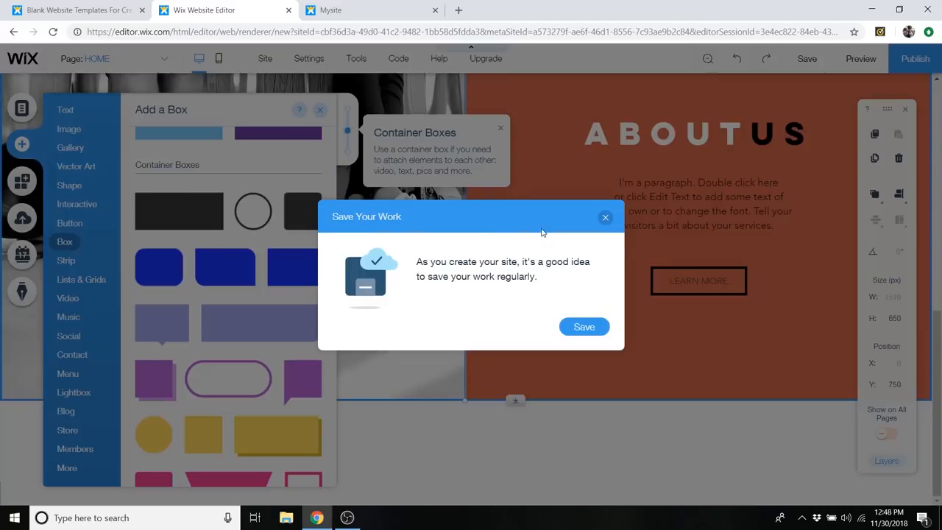
- Save the site to a free Wix.com domain with the address ending in "lifestyle"
left_click(582, 330)
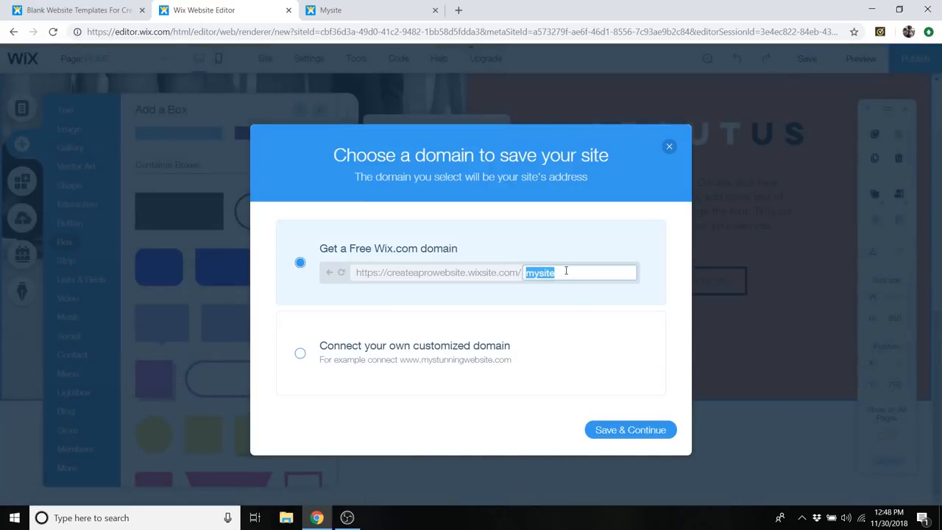
type("lifestyle")
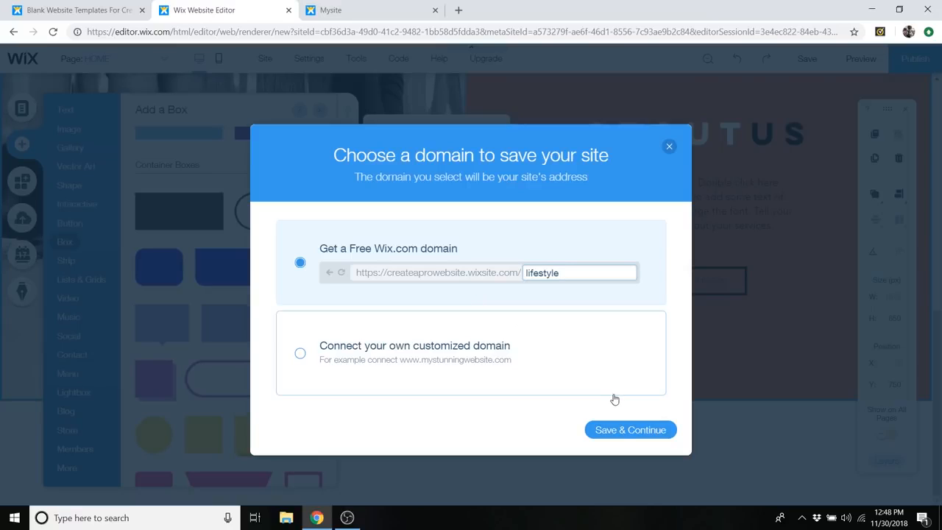
left_click(629, 431)
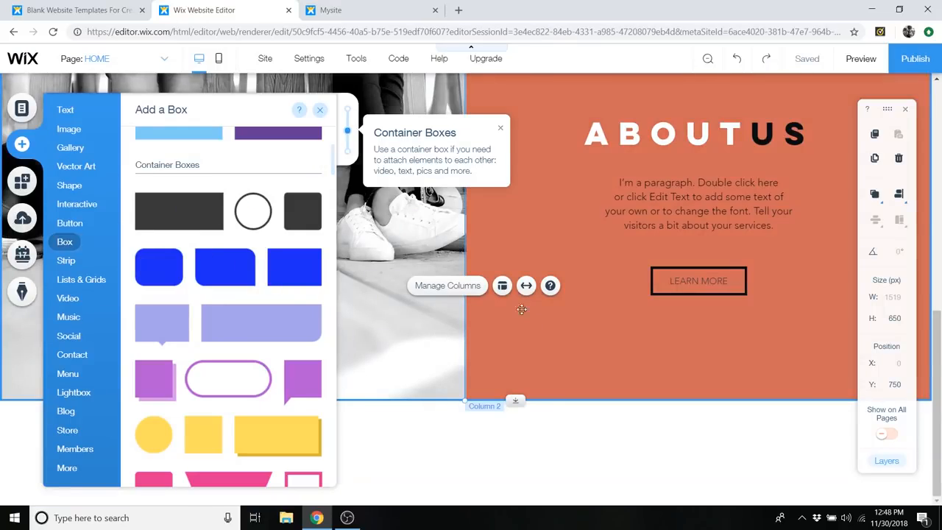
- Add the blue OUR SERVICES strip from the Services designs below the About Us strip
left_click(65, 108)
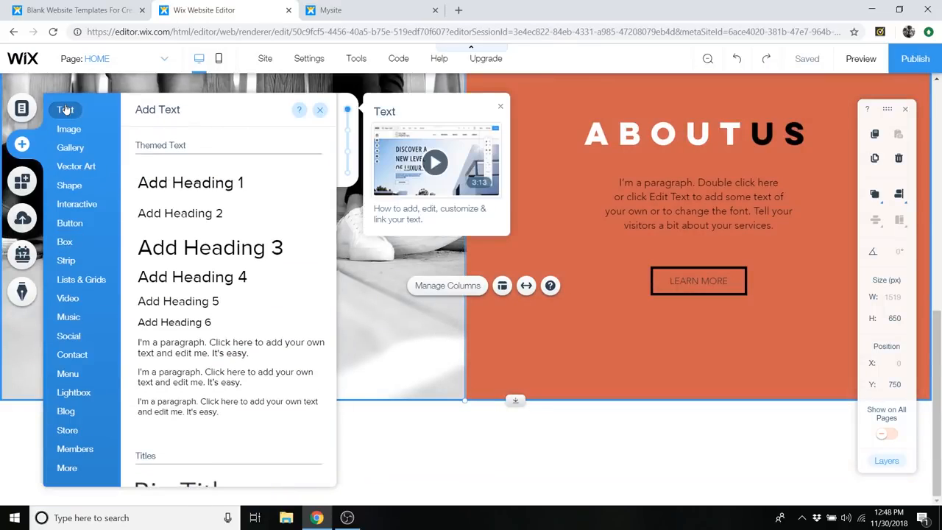
scroll(235, 221, "down", 3)
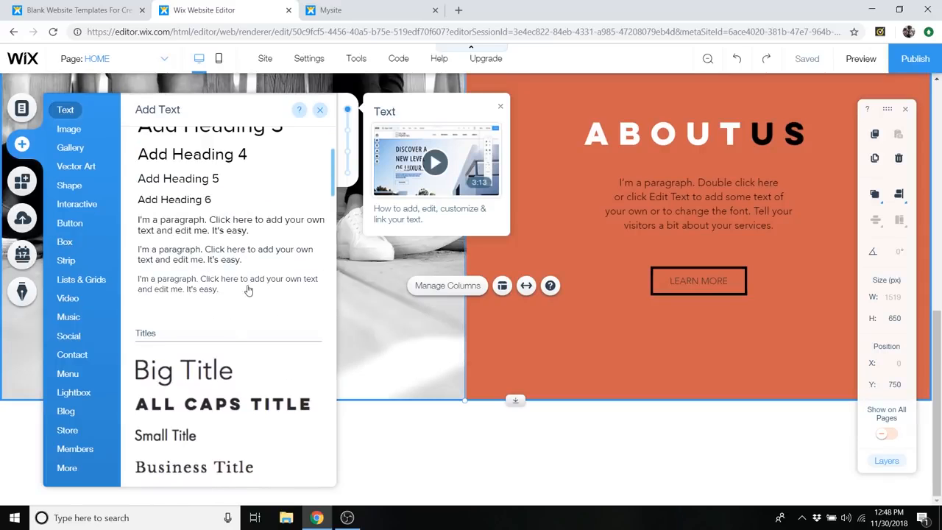
scroll(250, 287, "down", 8)
scroll(249, 295, "up", 7)
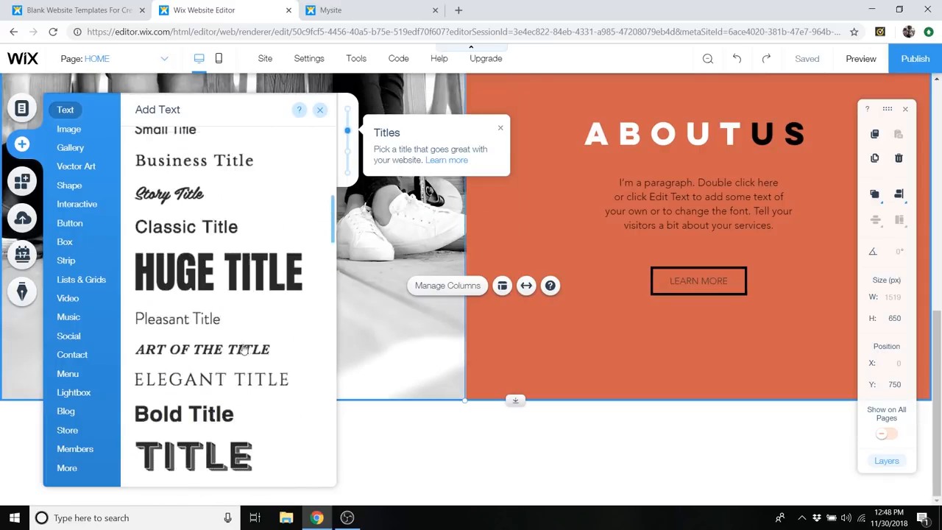
left_click(72, 260)
scroll(229, 218, "down", 1)
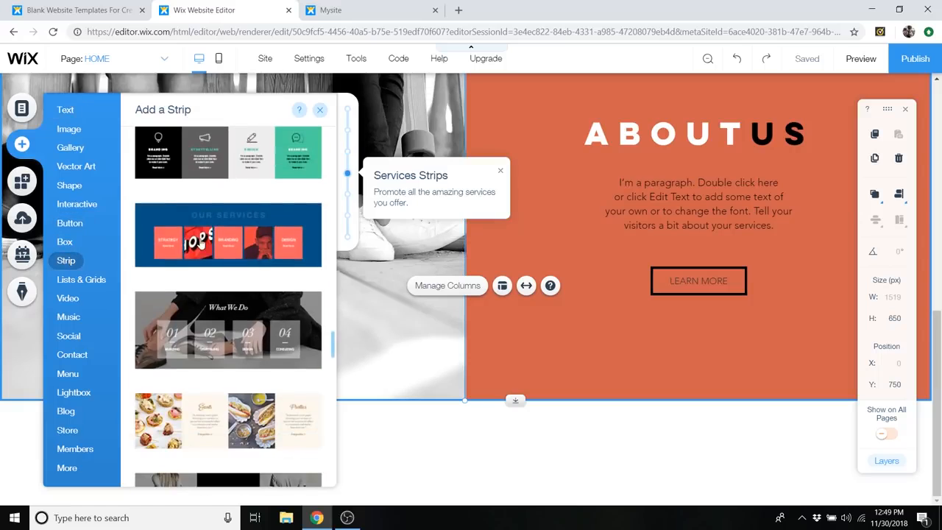
left_click(228, 218)
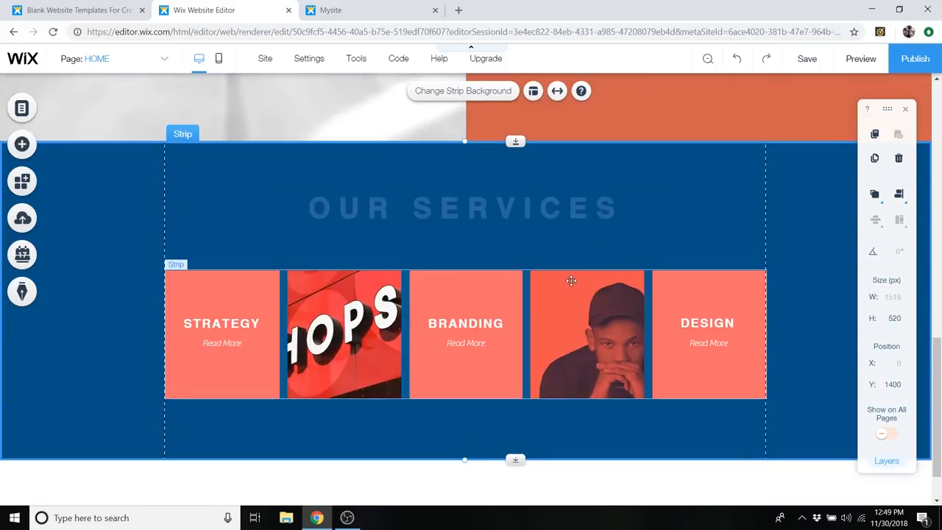
- Examine the new services strip and compare its heading with the ABOUT US heading above
scroll(494, 212, "up", 5)
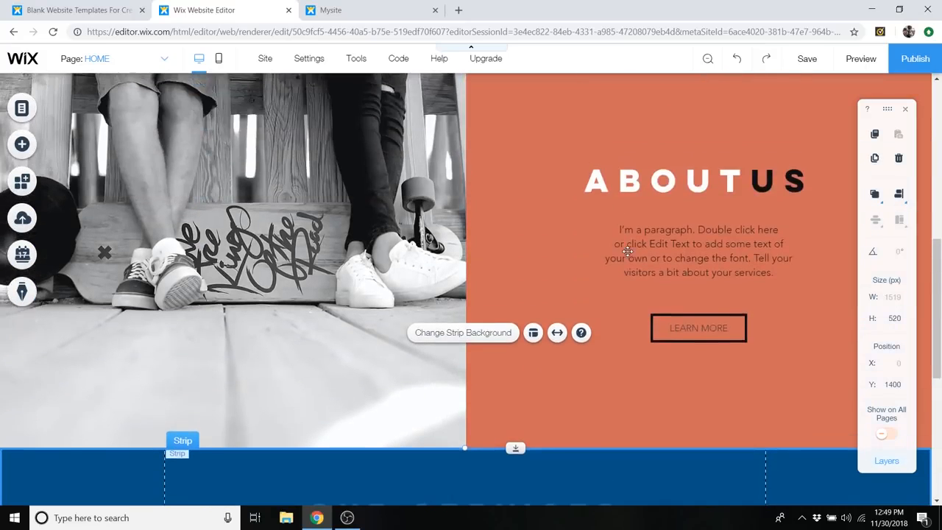
scroll(627, 250, "down", 2)
scroll(626, 258, "up", 1)
scroll(624, 331, "down", 1)
left_click(523, 391)
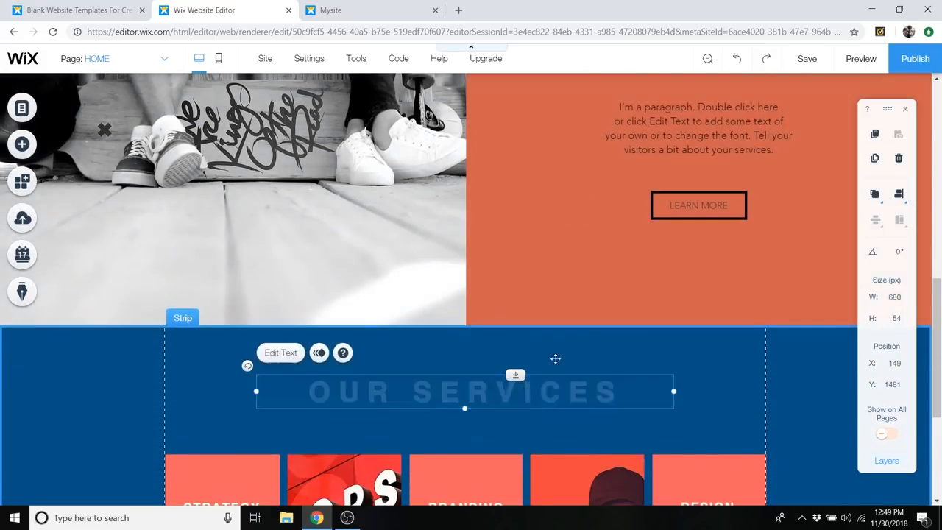
scroll(555, 360, "up", 2)
left_click(695, 173)
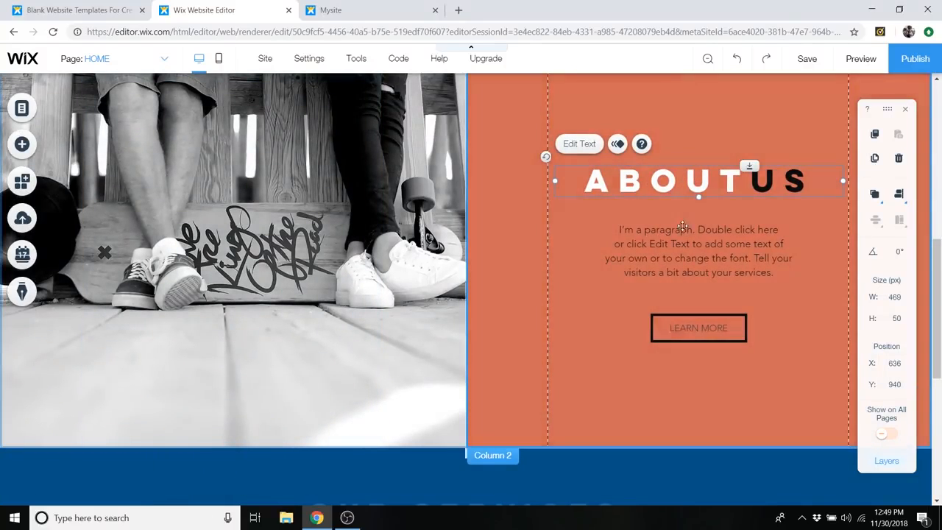
scroll(622, 326, "down", 3)
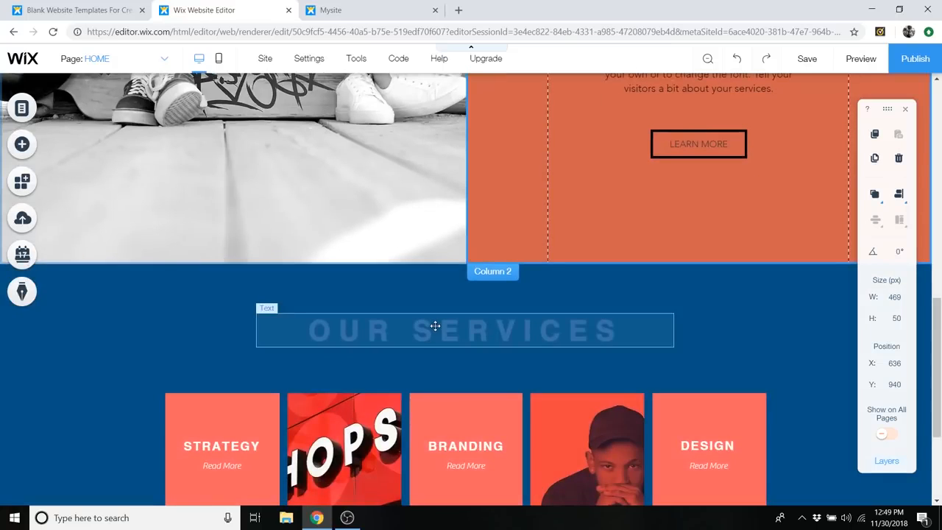
- Remove the space between the two words of the OUR SERVICES heading
double_click(435, 326)
left_click(420, 329)
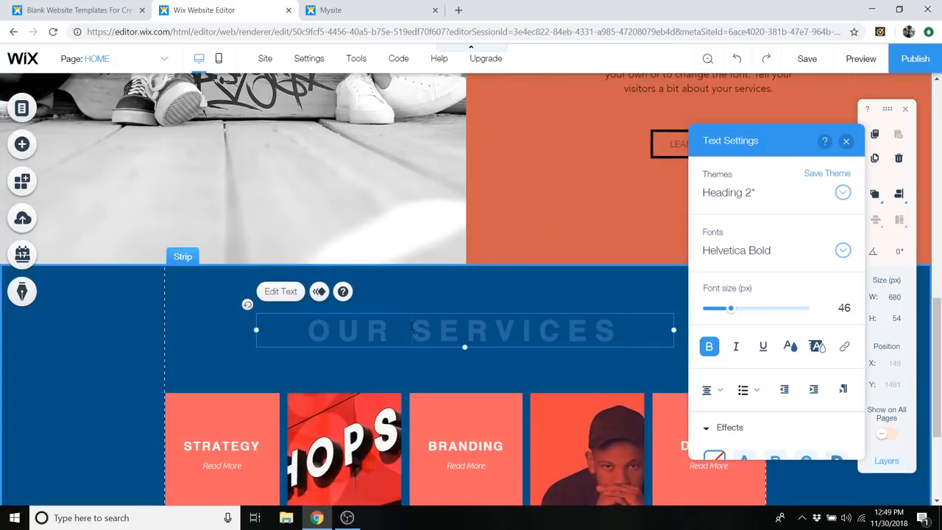
key("BackSpace")
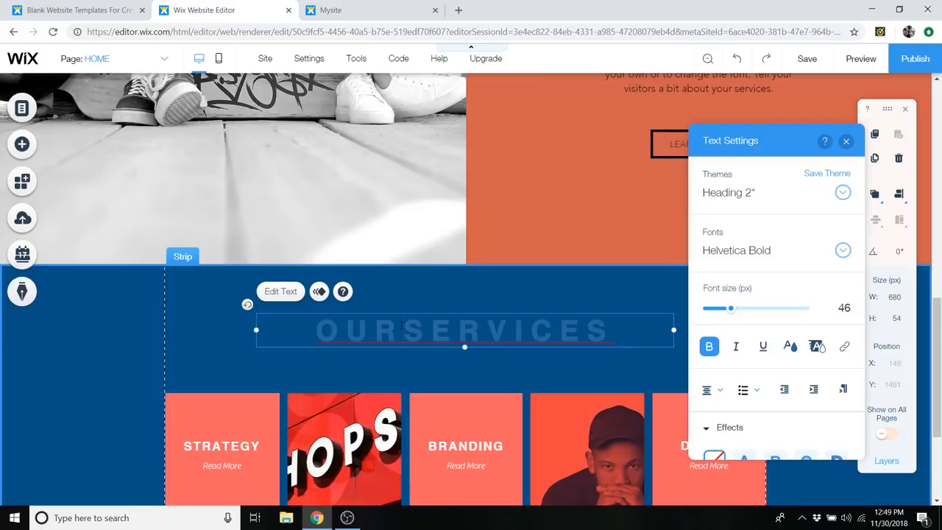
- Color the word OUR in the services heading black (#000000)
scroll(514, 250, "up", 2)
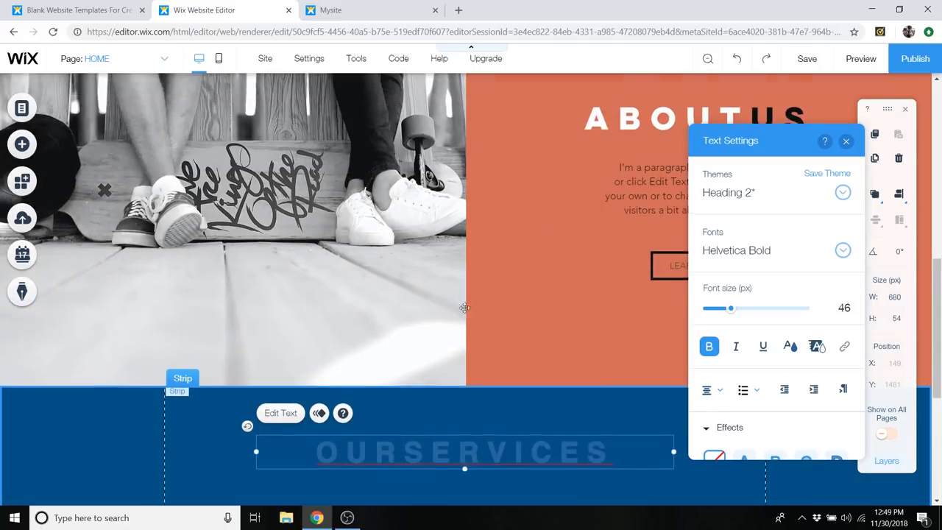
scroll(382, 390, "down", 2)
left_click_drag(403, 330, 316, 330)
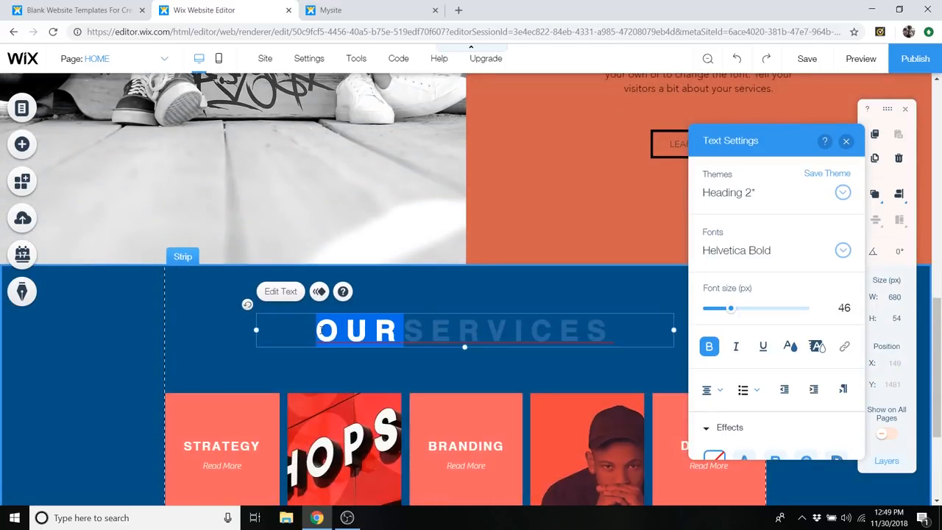
left_click(789, 347)
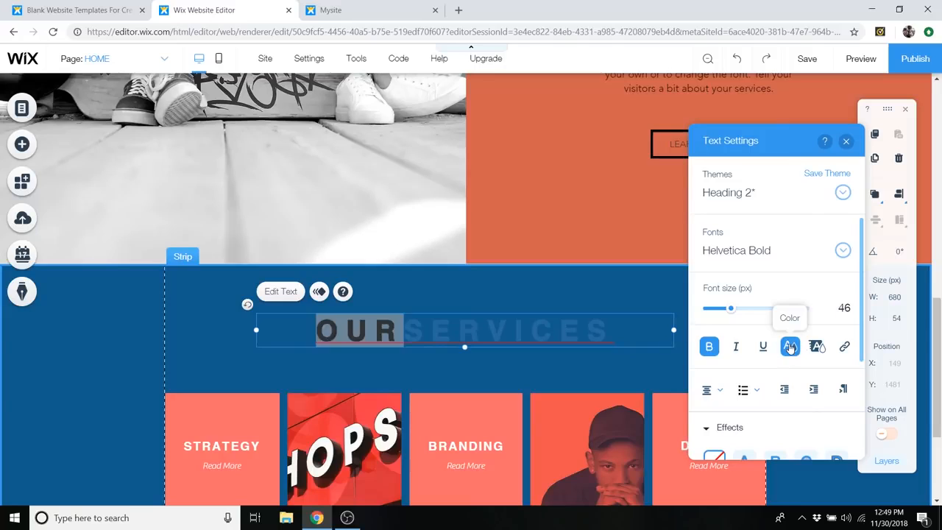
left_click(714, 338)
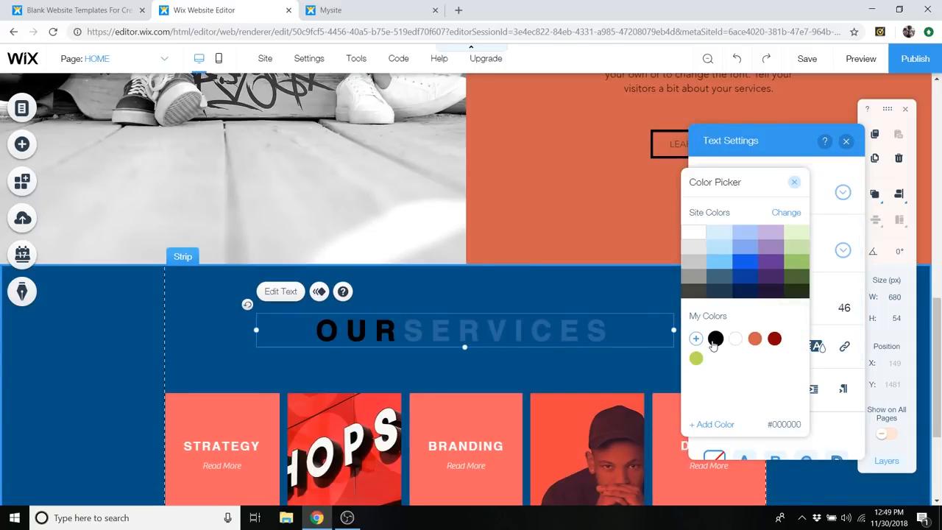
left_click(794, 182)
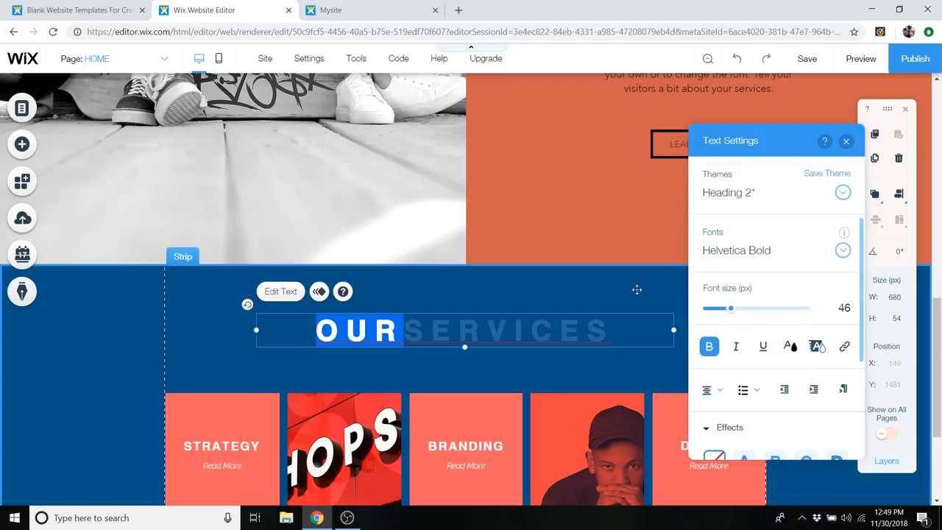
- Color the word SERVICES in the heading white (#FFFFFF) and close the text settings
left_click(448, 338)
left_click_drag(418, 332, 614, 331)
left_click(790, 346)
left_click(697, 234)
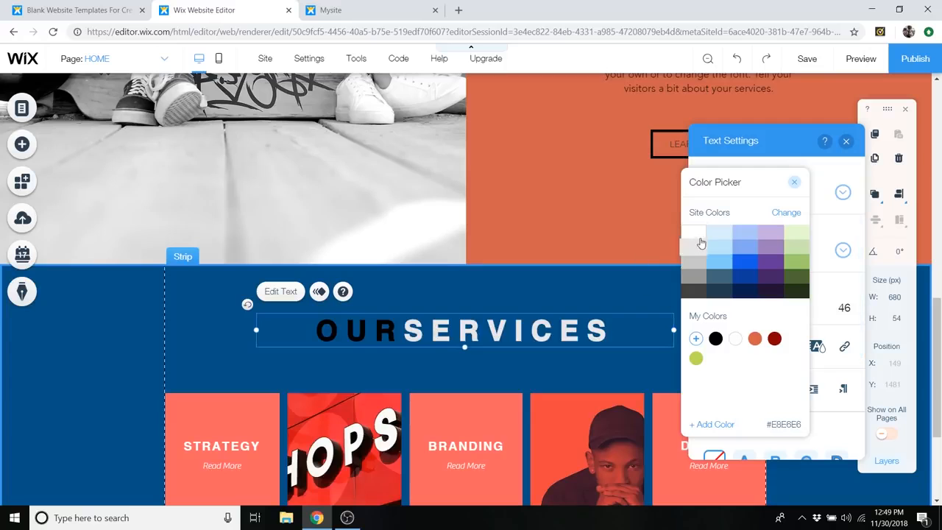
left_click(794, 182)
left_click(844, 142)
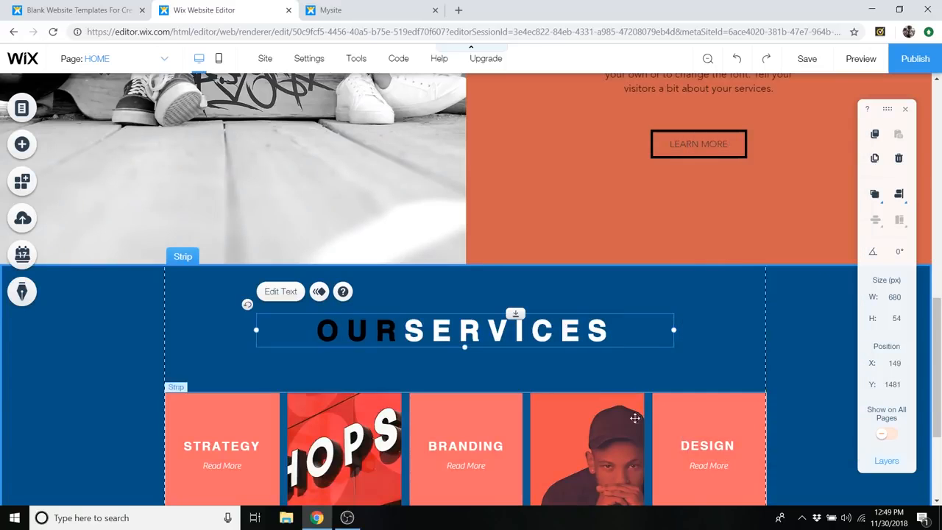
- Check which font the ABOUT US heading uses in its text settings
scroll(666, 238, "up", 3)
scroll(666, 238, "down", 3)
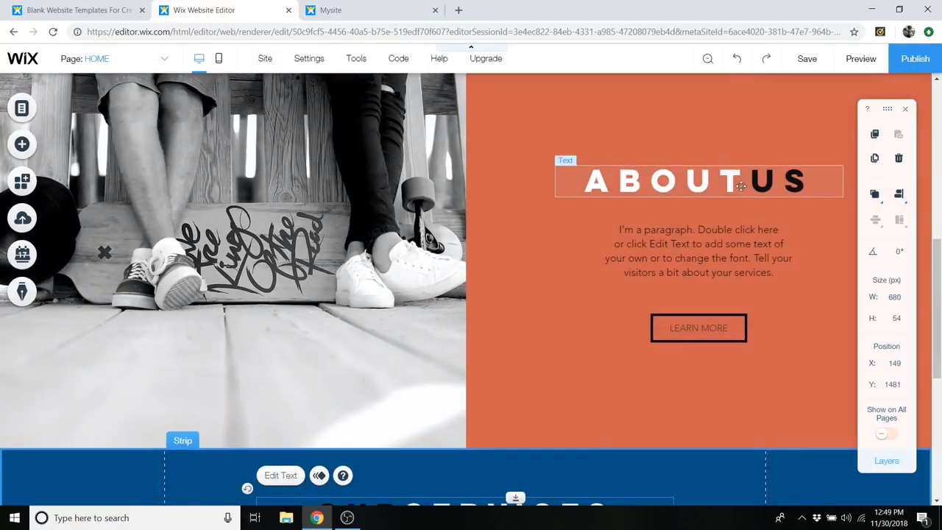
scroll(521, 413, "up", 2)
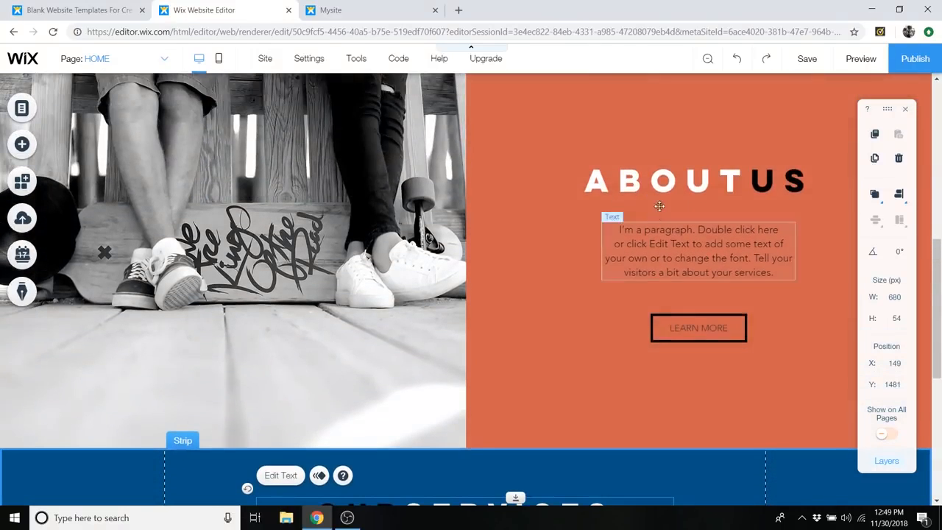
left_click(665, 187)
double_click(665, 188)
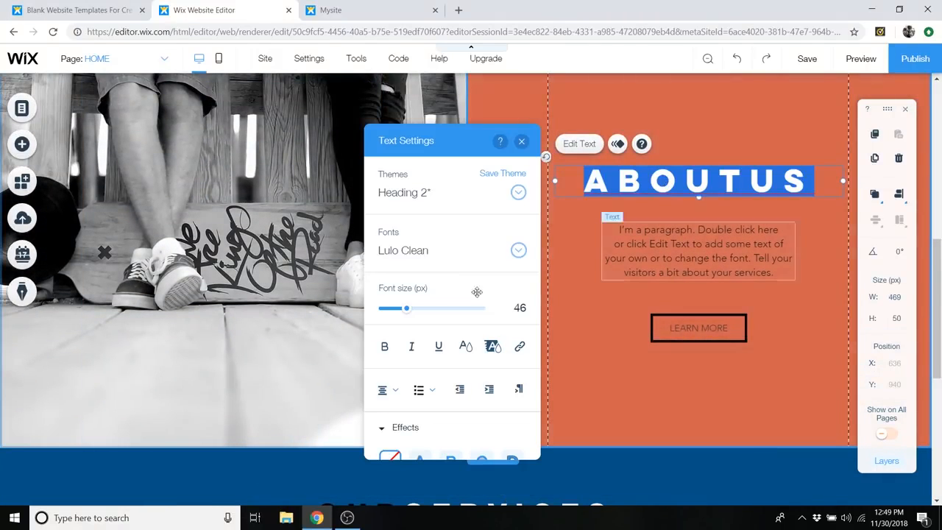
left_click(520, 140)
- Change the font of the whole OUR SERVICES heading to Lulo Clean and close the text settings
scroll(457, 366, "down", 3)
left_click(449, 335)
double_click(448, 335)
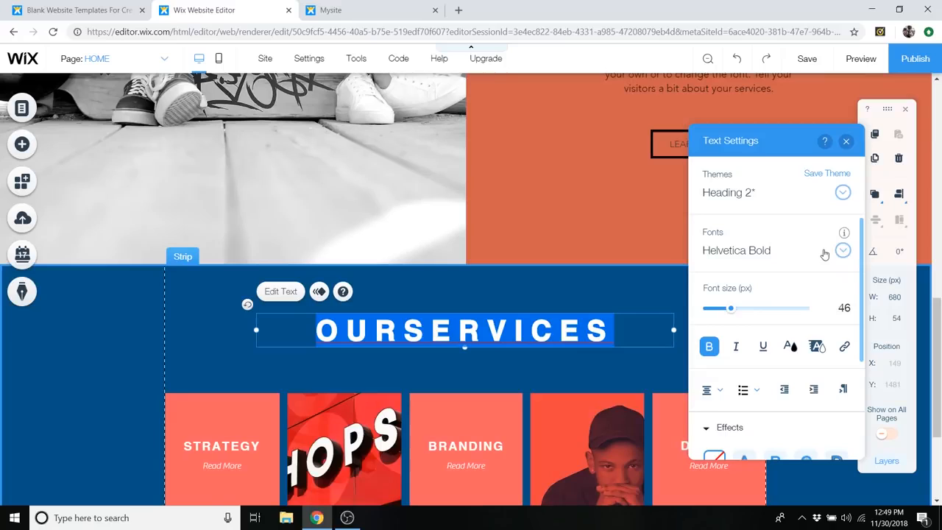
left_click(803, 254)
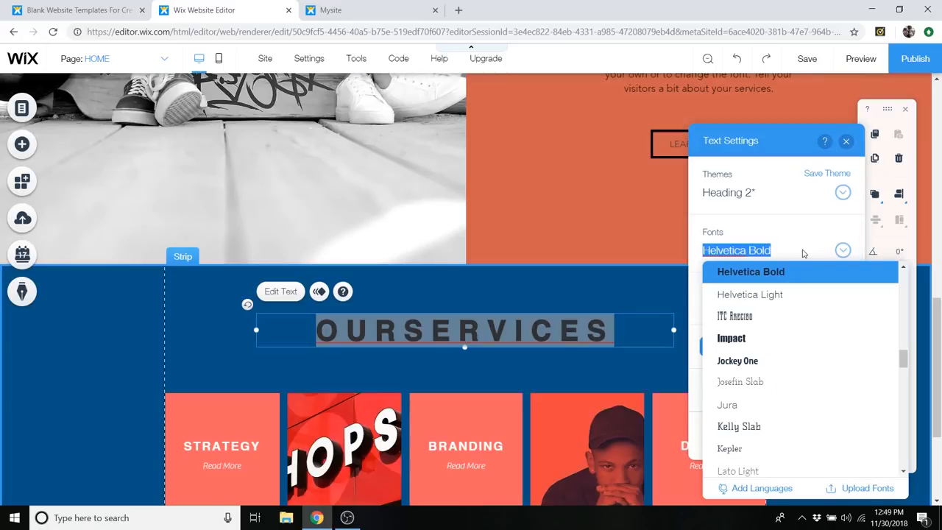
type("Lulo Clean")
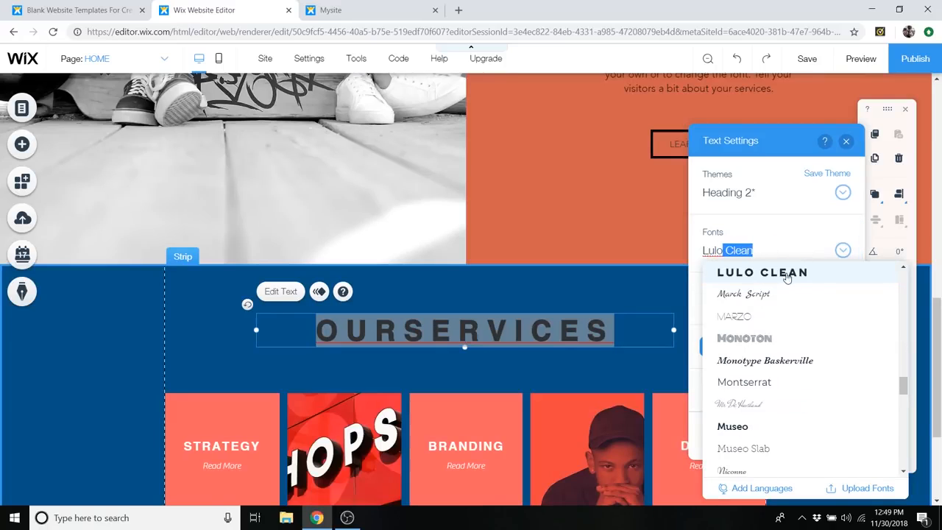
left_click(787, 273)
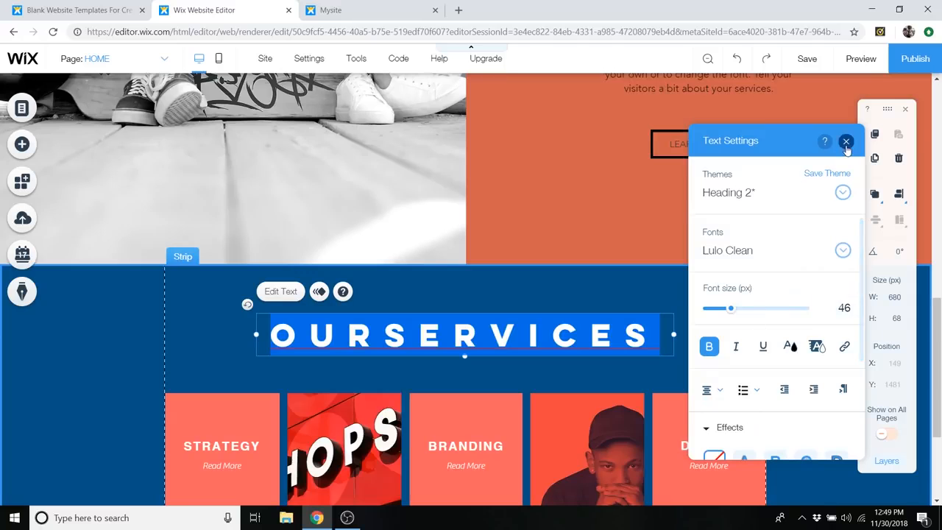
left_click(845, 142)
scroll(668, 331, "up", 3)
scroll(706, 277, "down", 3)
scroll(554, 150, "down", 1)
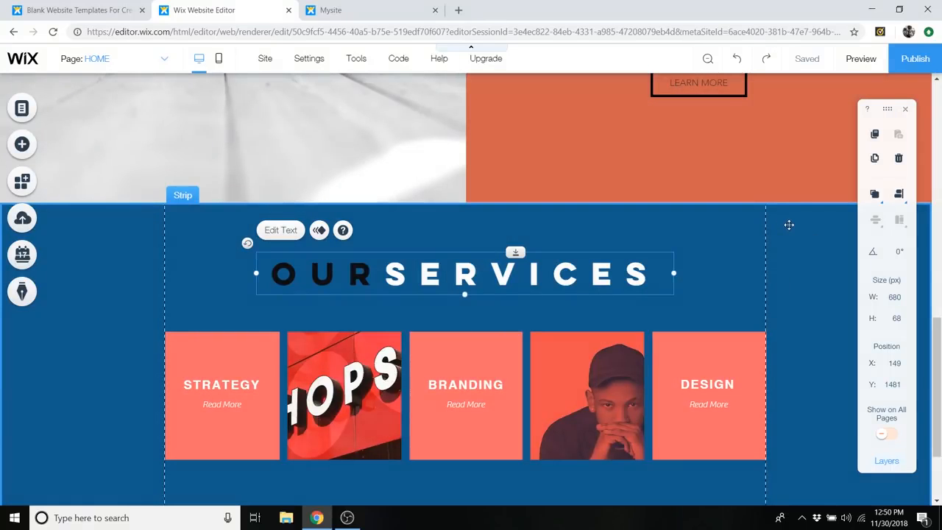
- Open the background options of the Our Services strip and browse the suggested backgrounds
right_click(789, 225)
key("Escape")
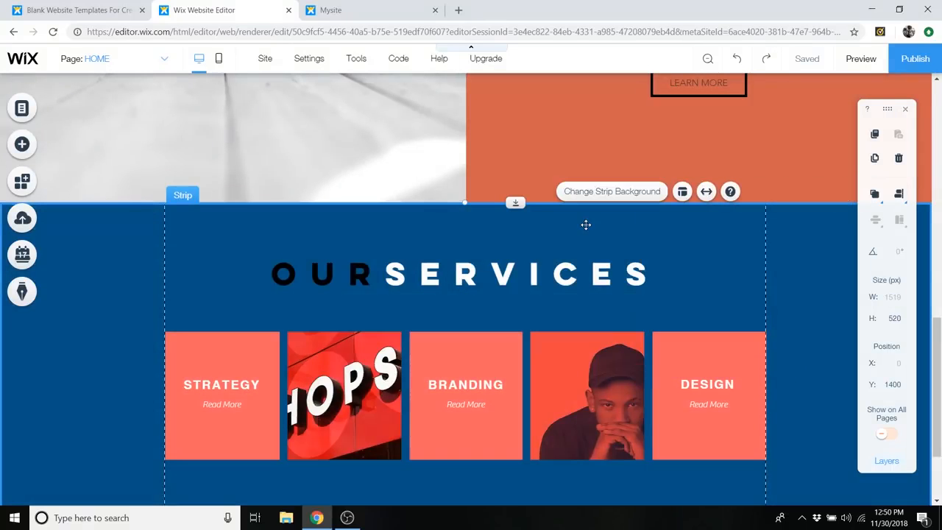
double_click(824, 227)
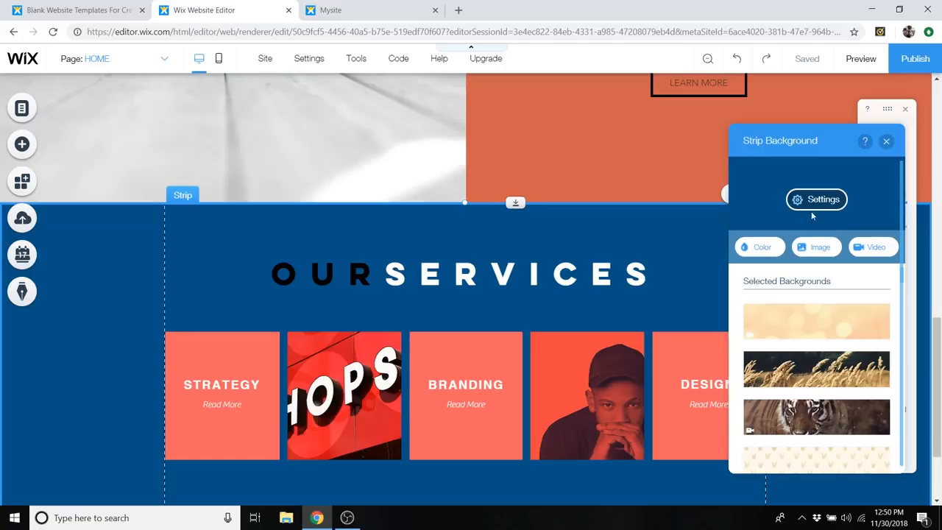
scroll(853, 287, "down", 2)
scroll(852, 295, "up", 1)
scroll(851, 317, "down", 2)
scroll(860, 309, "up", 2)
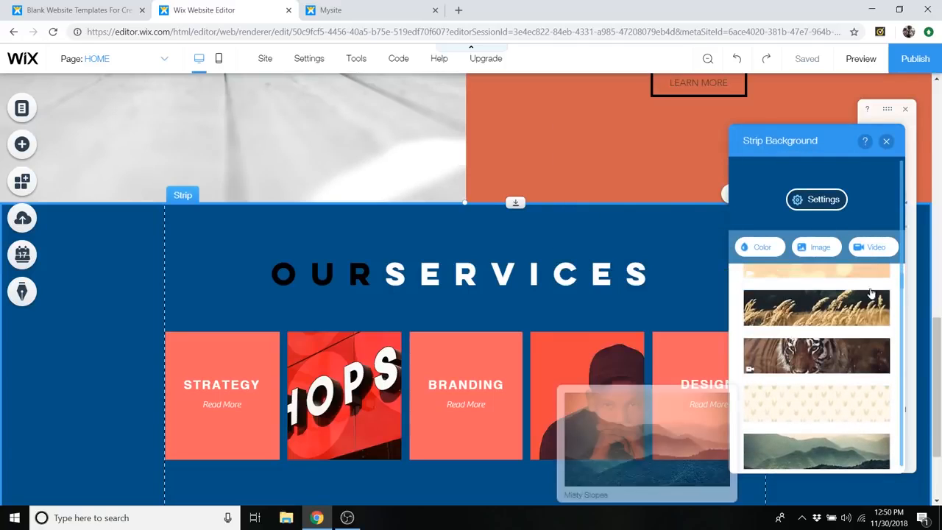
- Browse the free Wix background videos in the Sports & Recreation category for the services strip
left_click(874, 248)
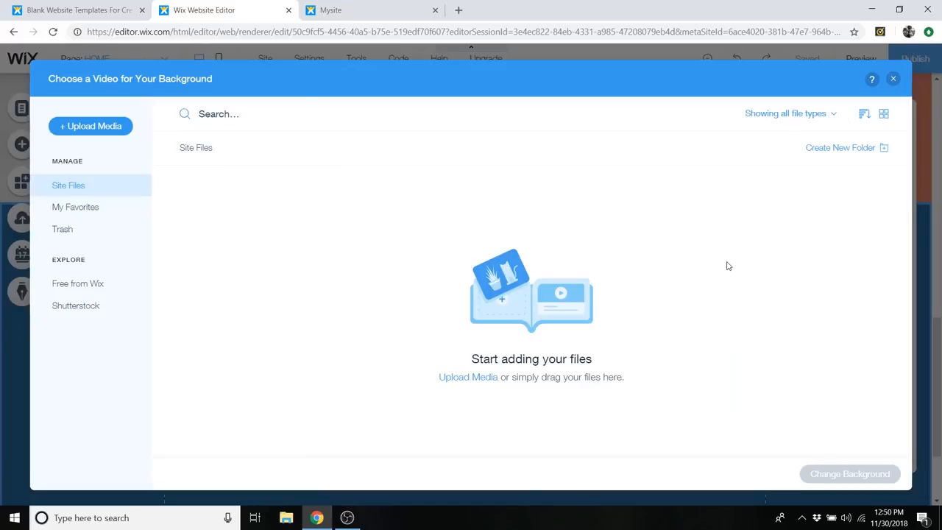
left_click(108, 287)
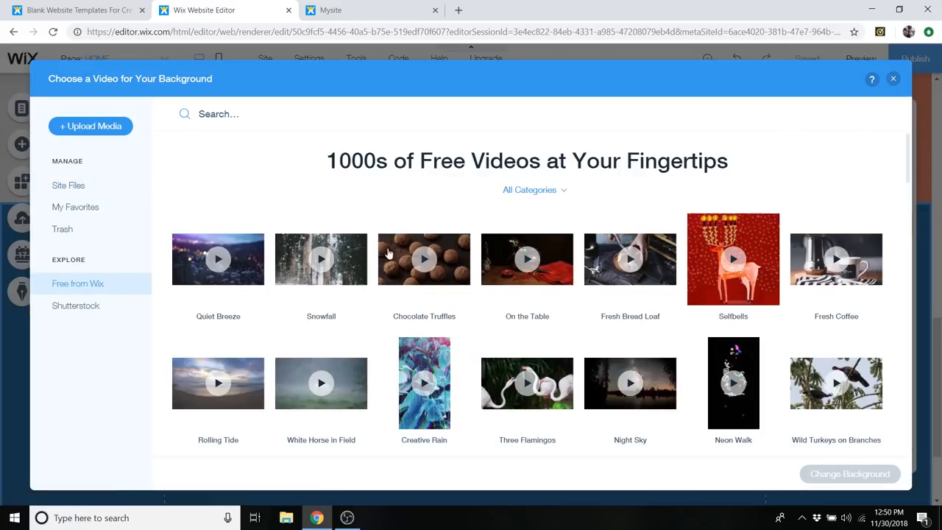
left_click(548, 196)
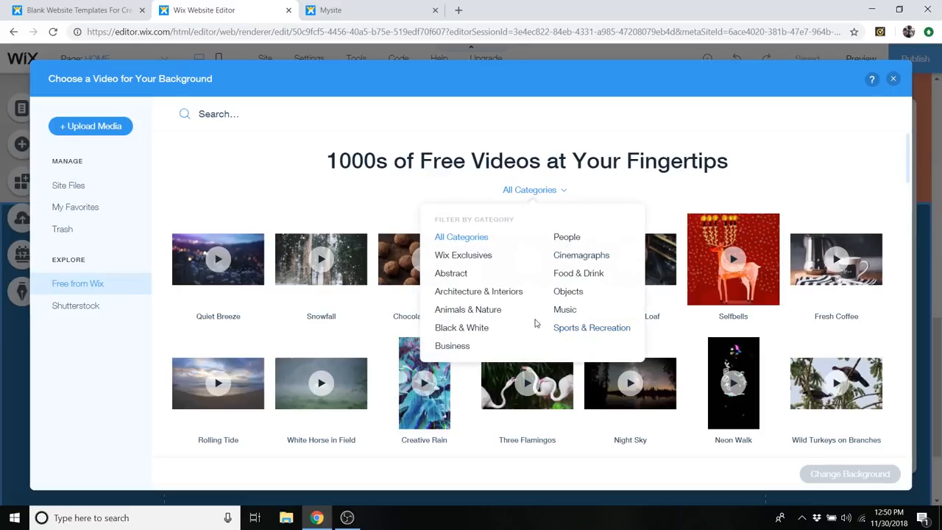
left_click(615, 329)
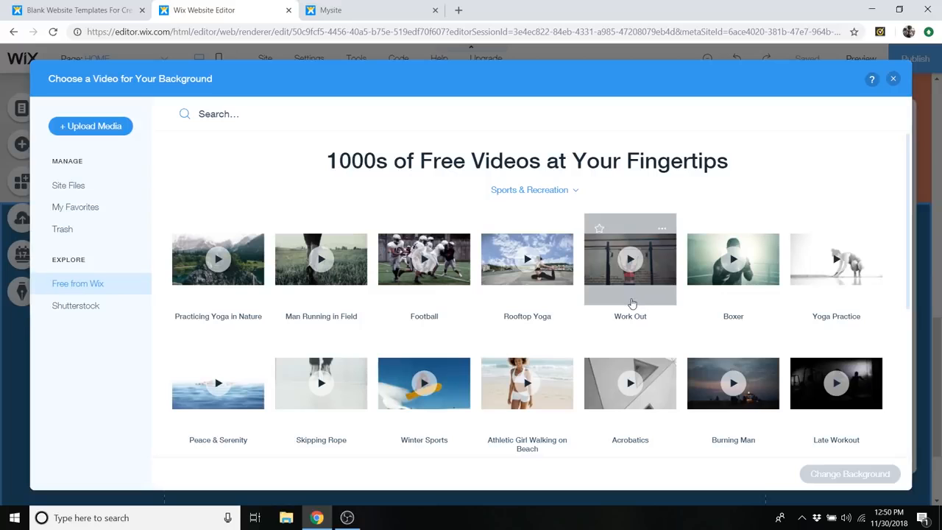
scroll(533, 178, "down", 5)
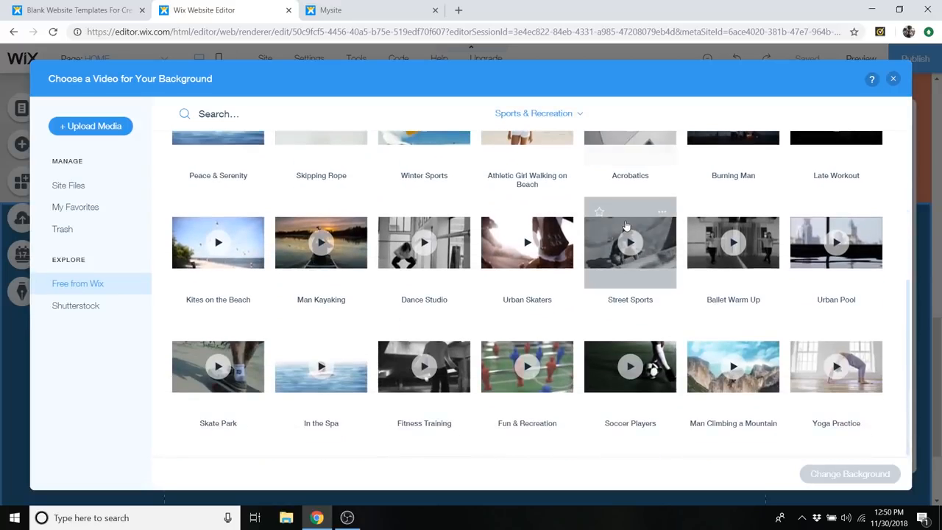
scroll(625, 229, "up", 5)
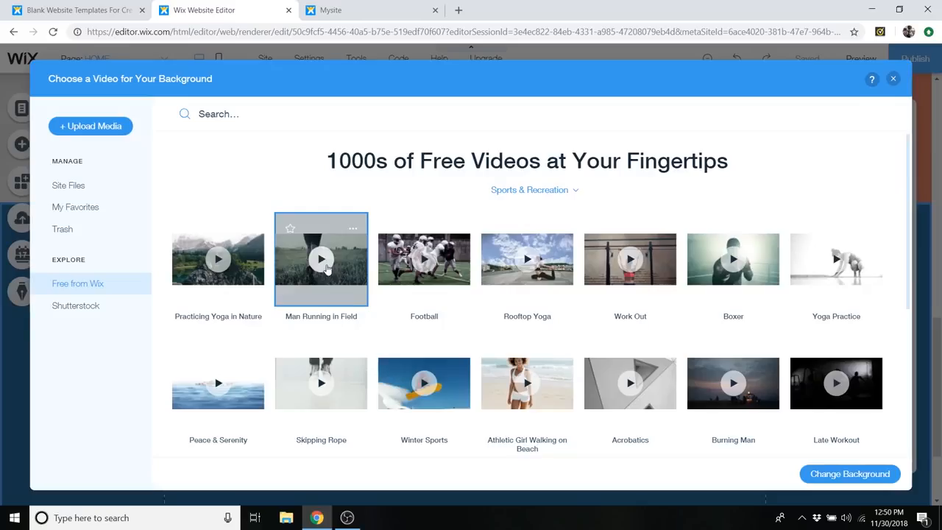
- Preview the Man Running in Field video, apply it as the services strip's background and play it there
left_click(331, 262)
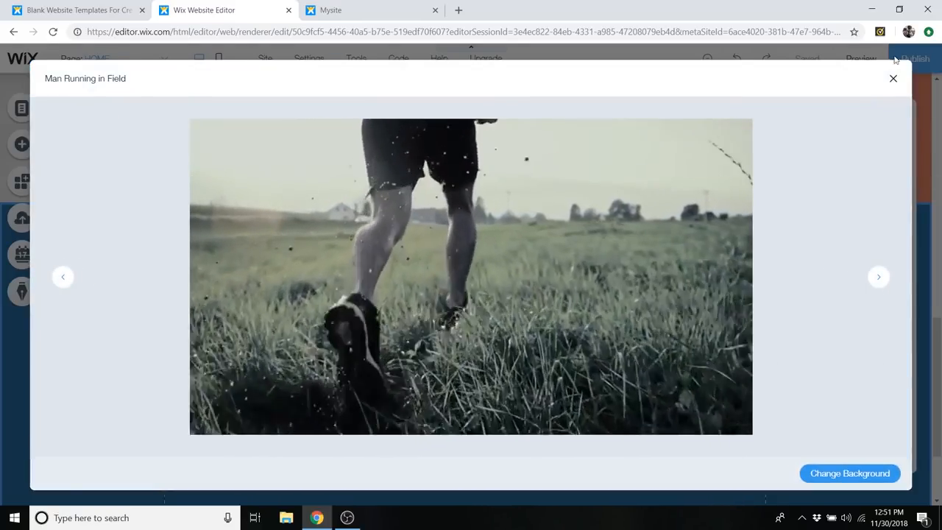
left_click(892, 79)
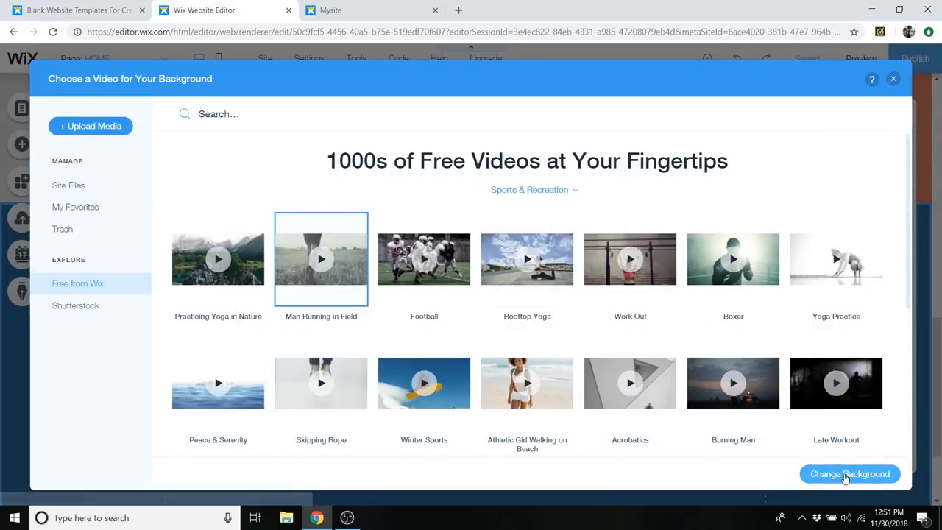
left_click(845, 474)
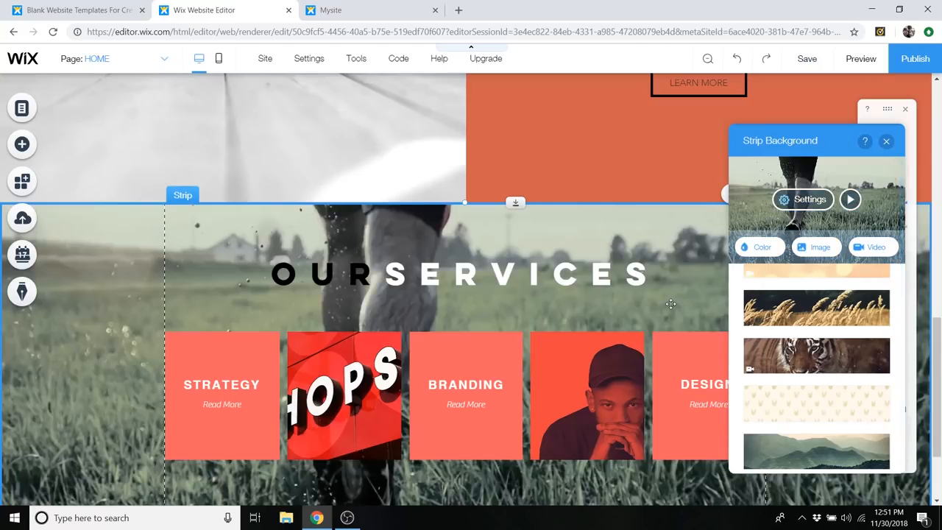
scroll(882, 207, "down", 2)
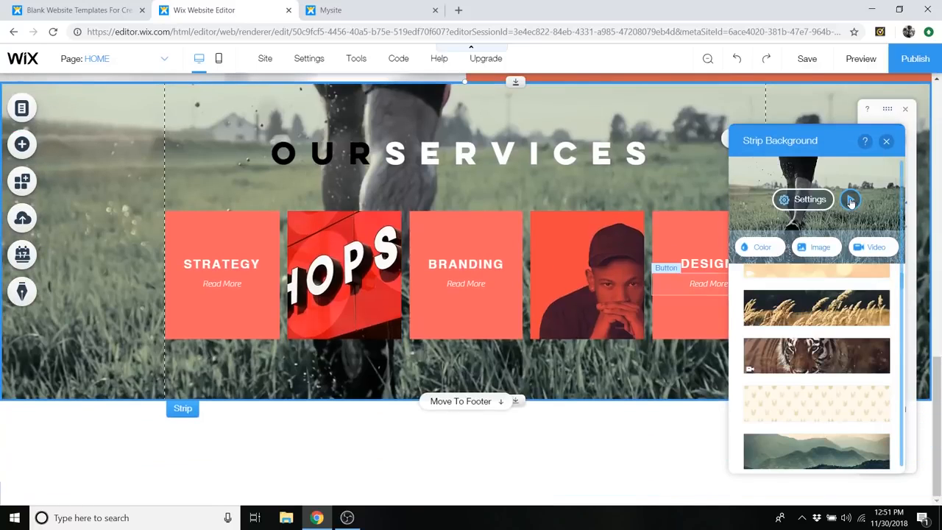
left_click(851, 200)
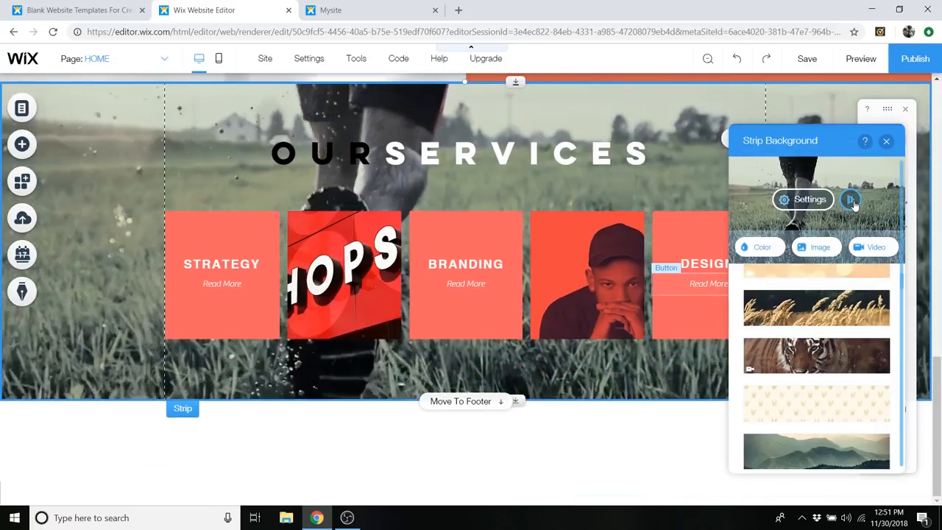
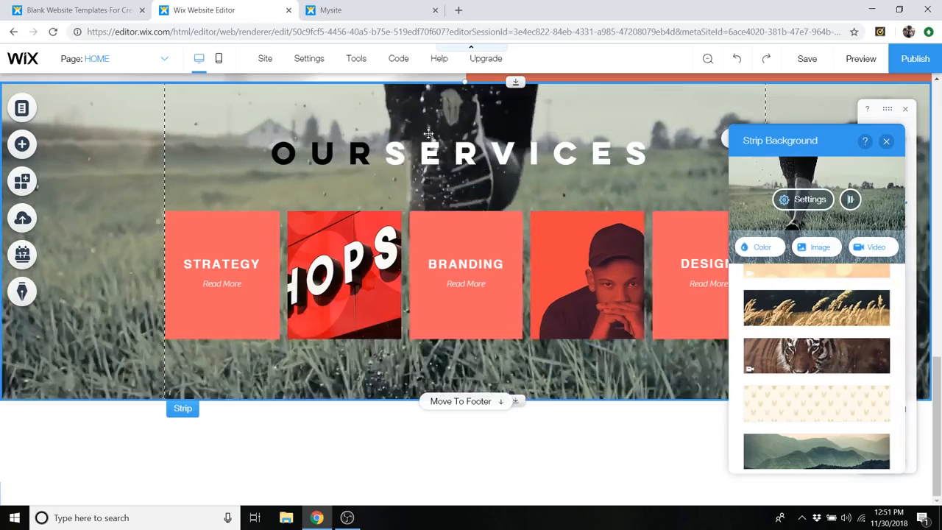
- Open the video settings of the services strip's background
left_click(804, 199)
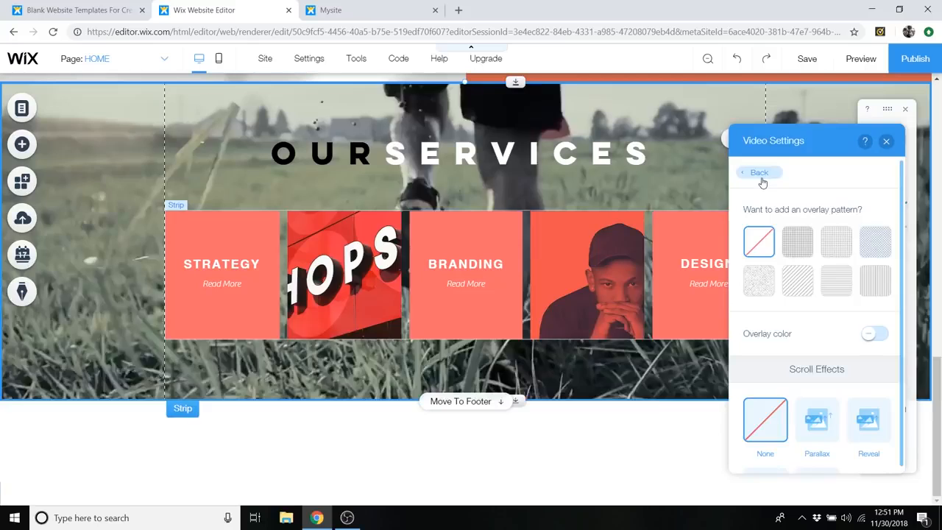
left_click(760, 173)
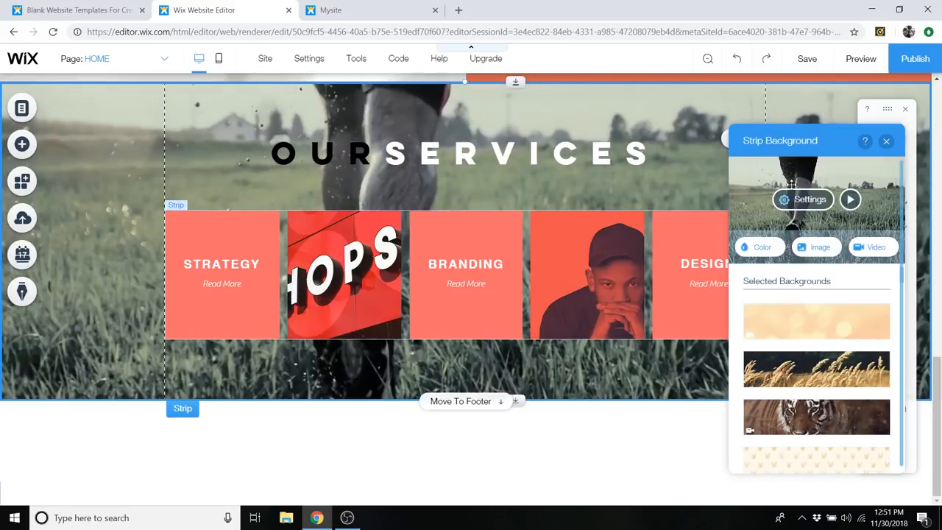
left_click(804, 199)
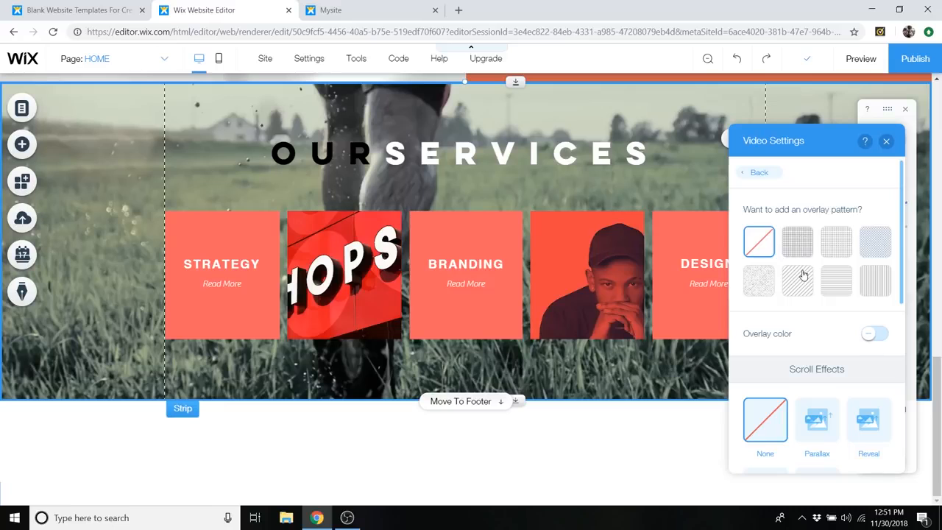
- Try several overlay patterns on the services strip's video and return to no pattern
left_click(797, 242)
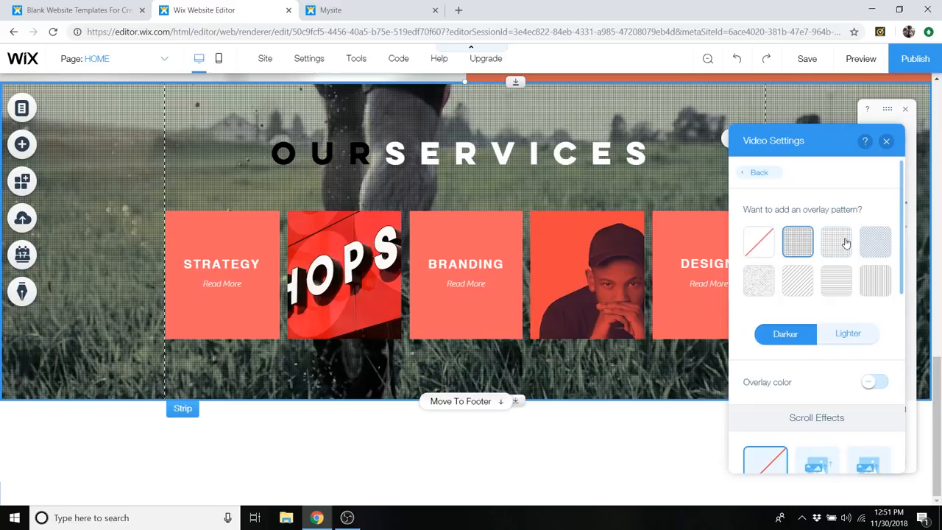
left_click(846, 244)
left_click(886, 246)
left_click(770, 243)
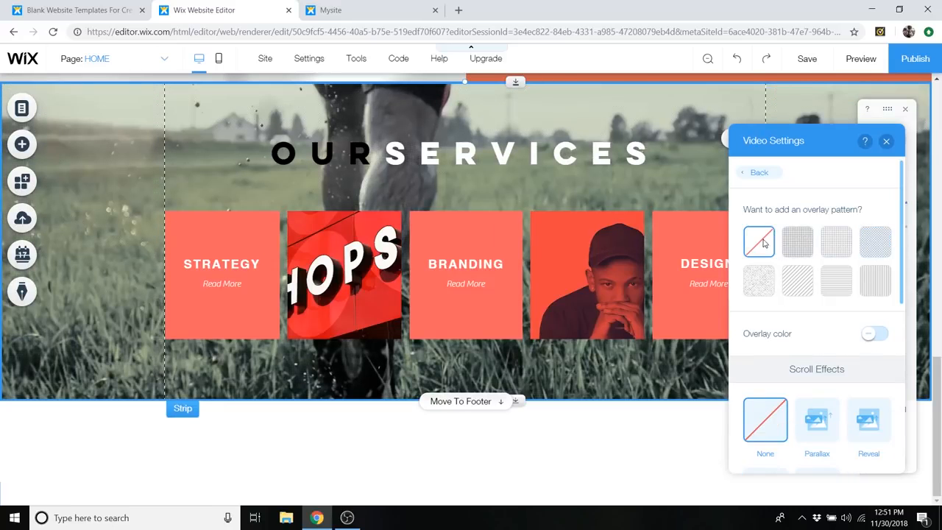
- Turn on the overlay color for the strip's video and set it to black with 43% opacity
scroll(882, 299, "down", 1)
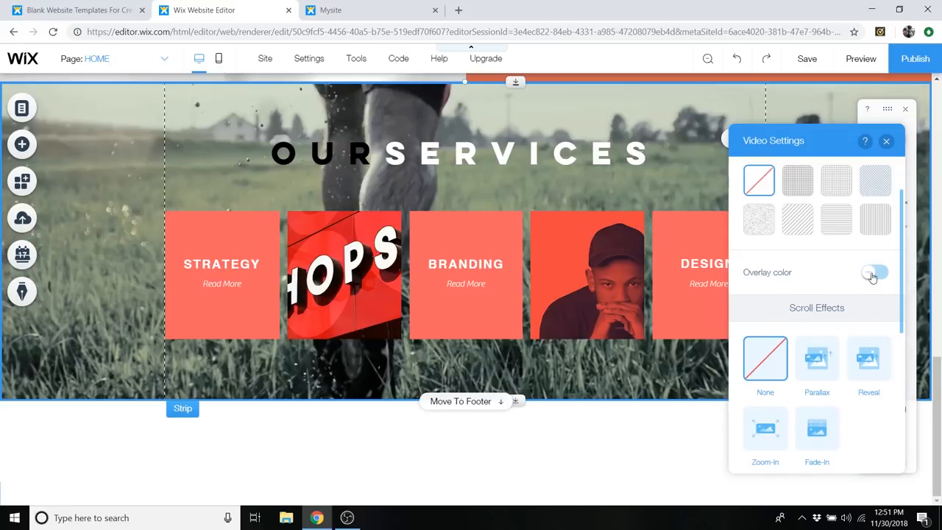
left_click(873, 274)
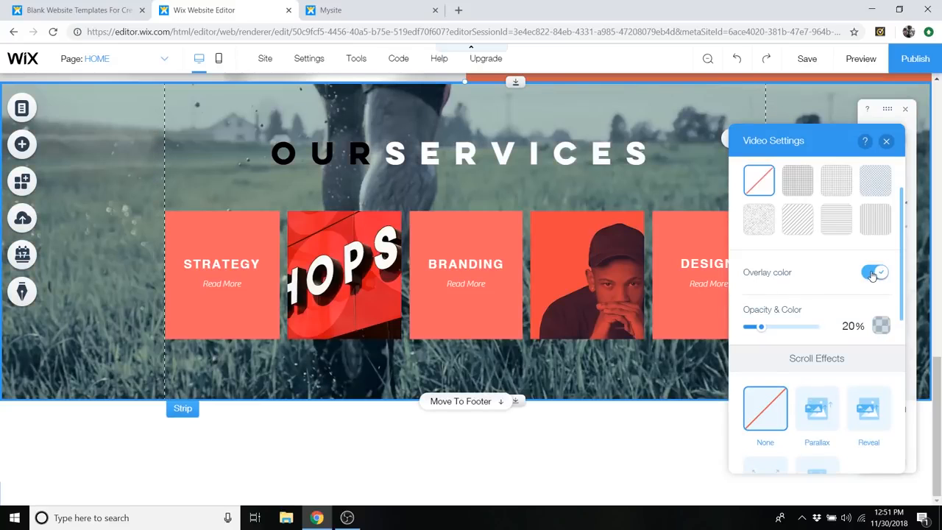
left_click(881, 326)
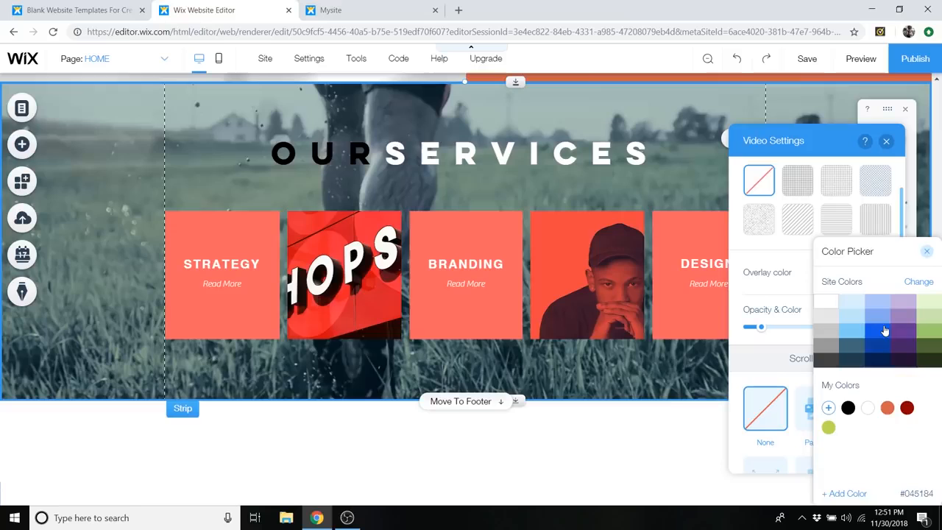
left_click(849, 409)
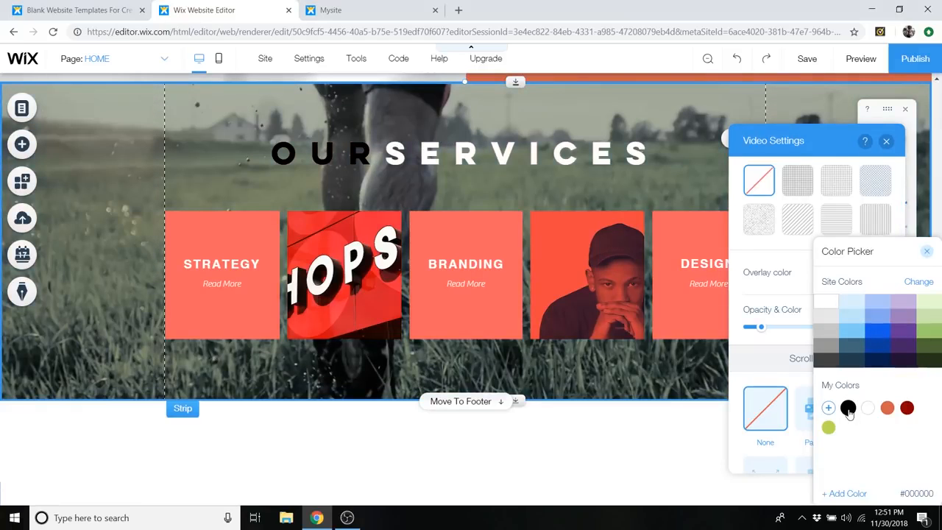
left_click(926, 251)
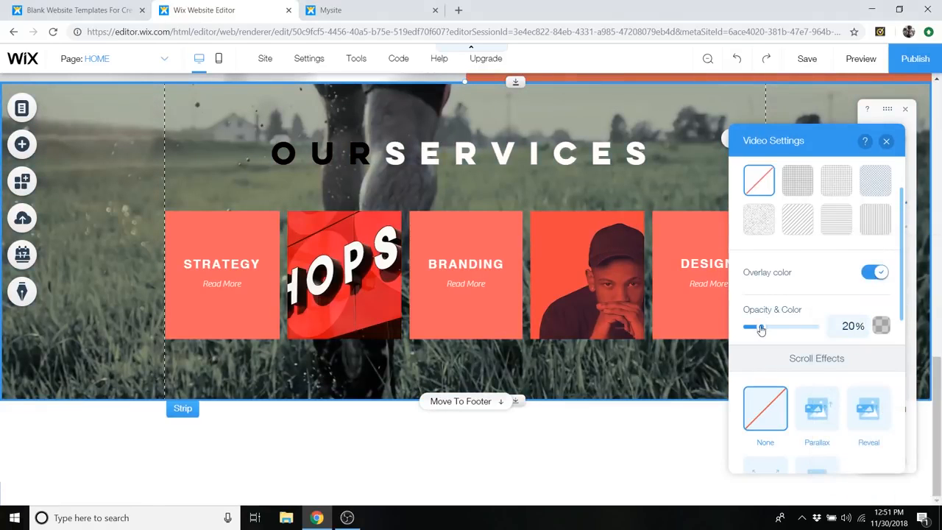
mouse_move(767, 331)
left_mouse_down()
mouse_move(801, 332)
mouse_move(776, 335)
left_mouse_up()
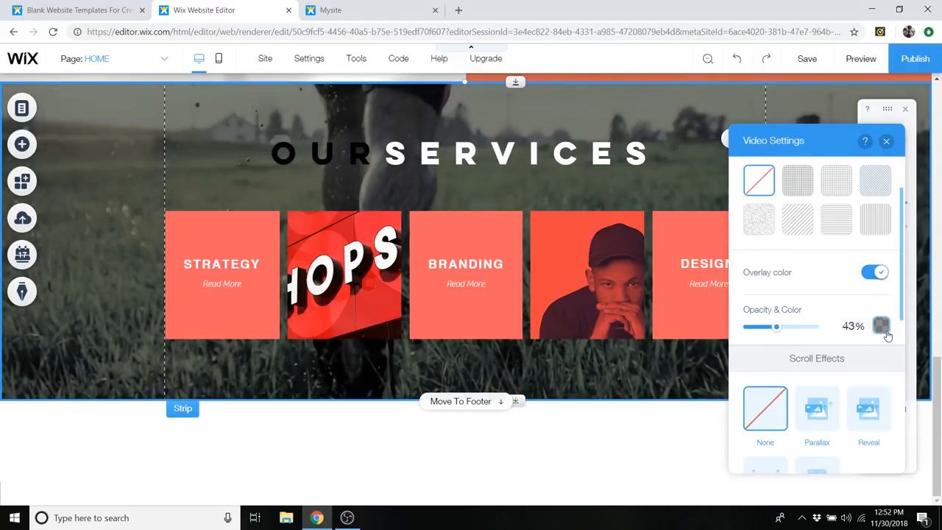
- Change the video's overlay color to dark grey #414141 and its opacity to 75%
left_click(881, 326)
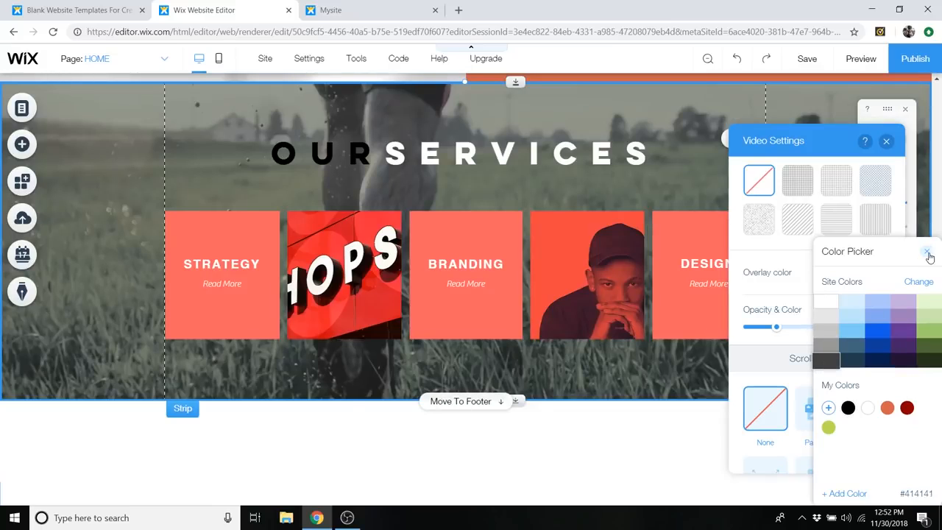
left_click(926, 251)
left_click_drag(792, 330, 802, 333)
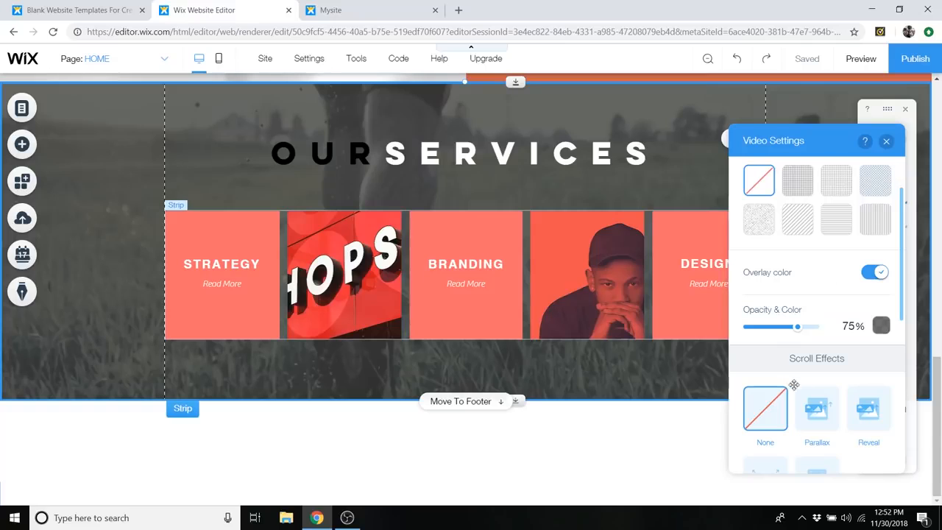
- Apply the Parallax scroll effect to the services strip's video background and close the video settings
scroll(835, 365, "down", 1)
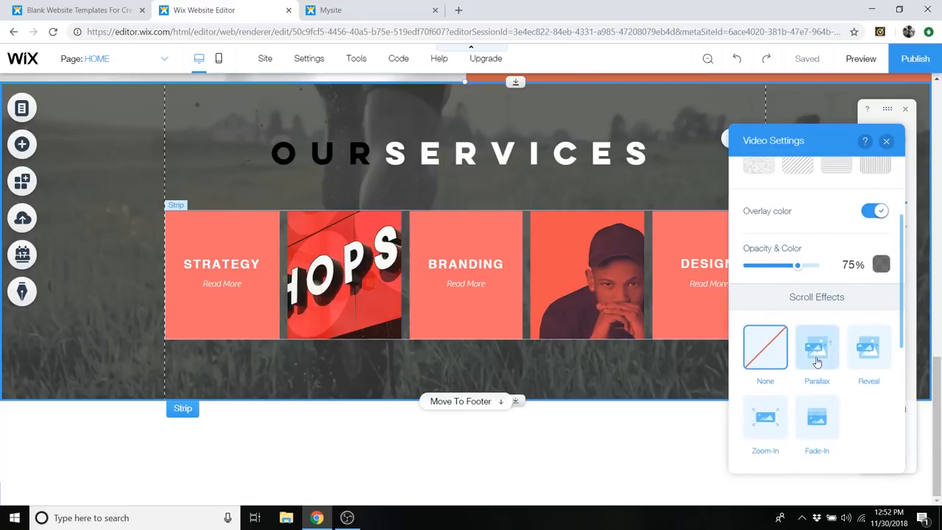
scroll(832, 349, "down", 1)
scroll(830, 338, "up", 1)
left_click(817, 353)
left_click(885, 140)
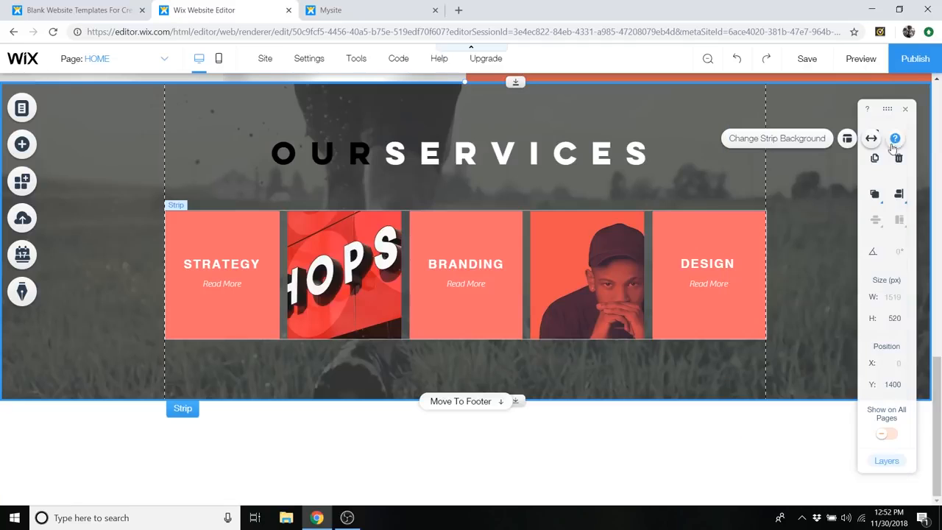
- Preview the page, check the services strip's scroll effect and return to the editor
left_click(860, 63)
scroll(792, 196, "up", 3)
scroll(793, 197, "down", 4)
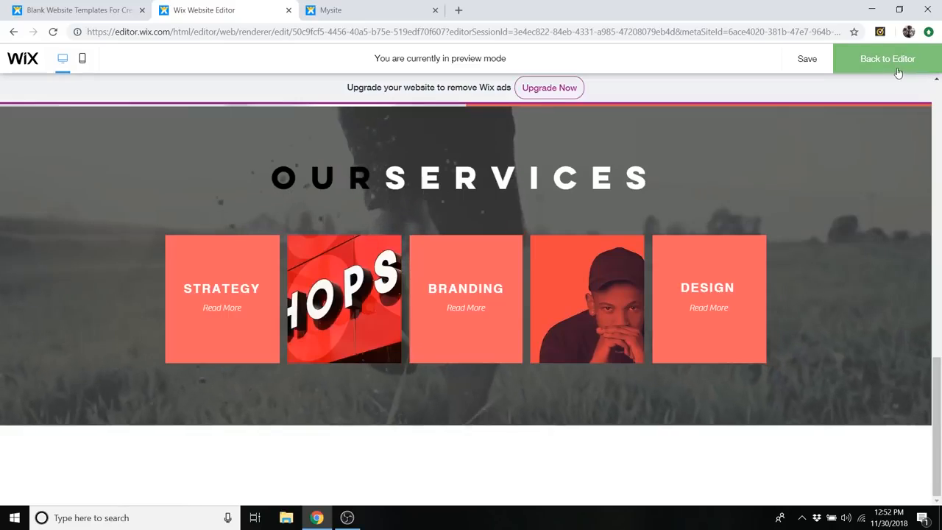
left_click(898, 72)
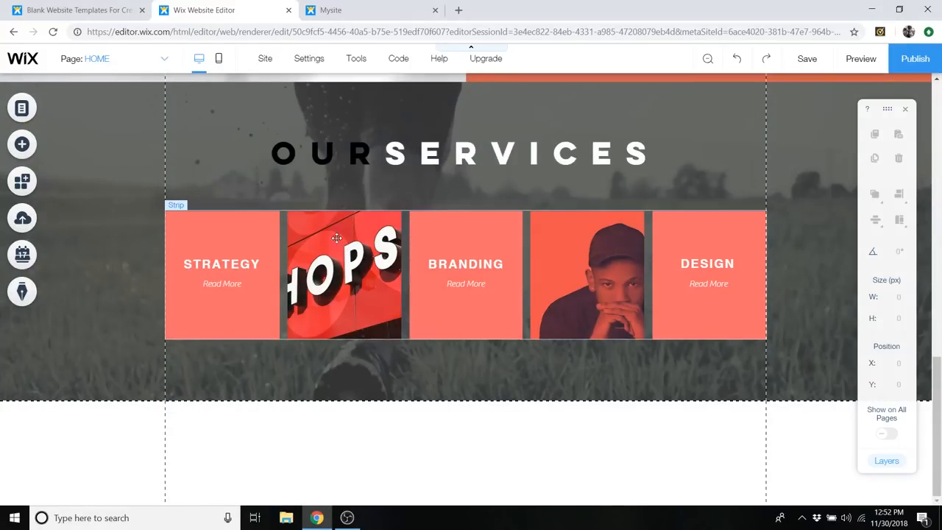
- Select the second column of the services strip, the one with the shop sign photo
left_click(331, 235)
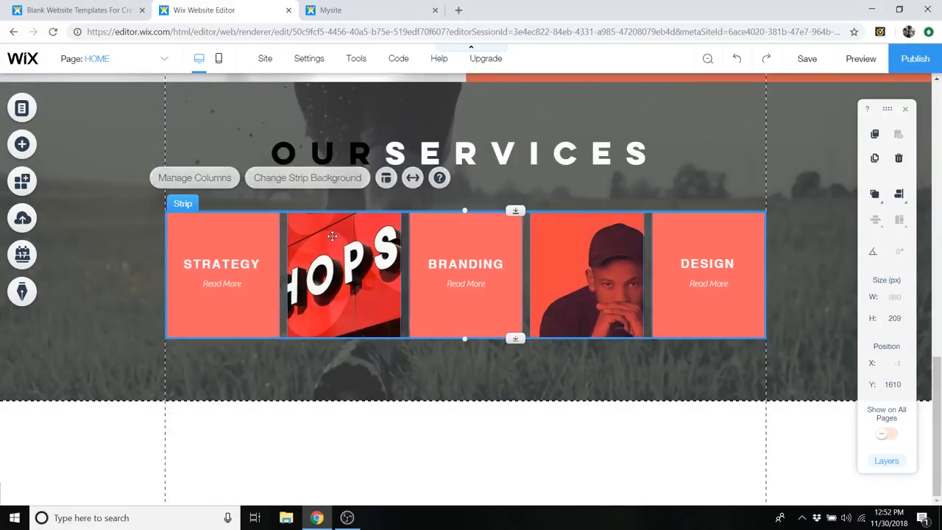
left_click(332, 235)
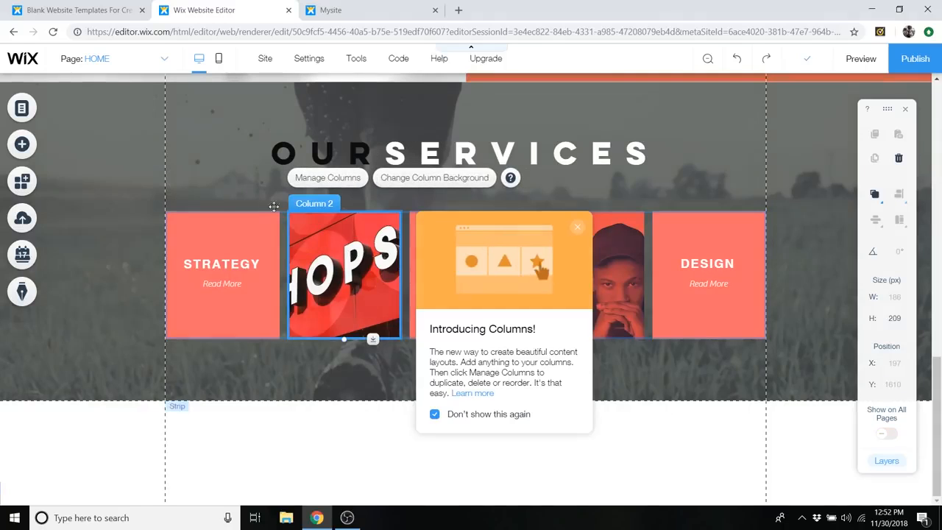
left_click(259, 228)
left_click(342, 247)
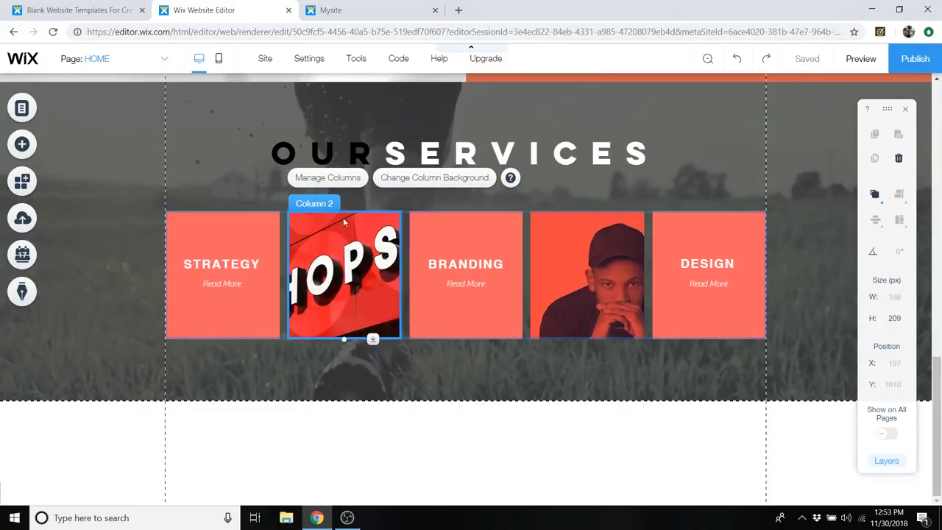
left_click(279, 220)
left_click(283, 212)
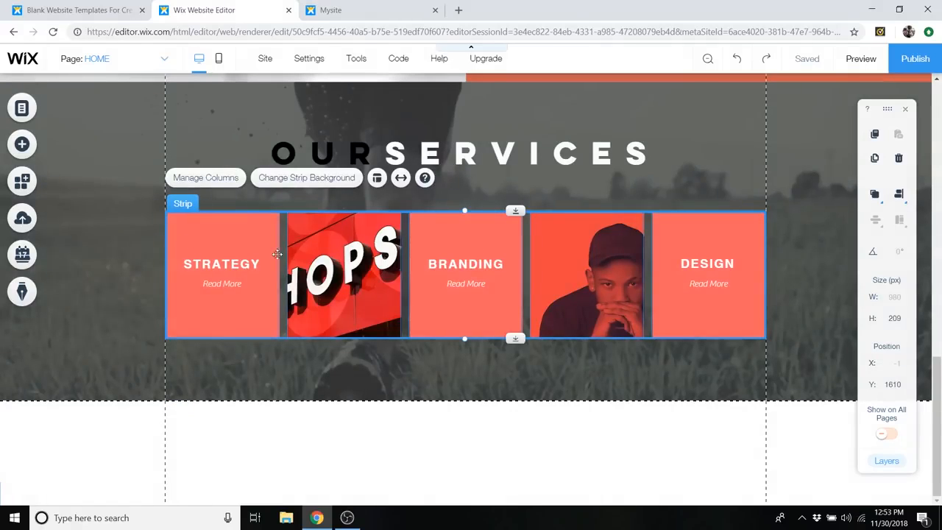
left_click(315, 233)
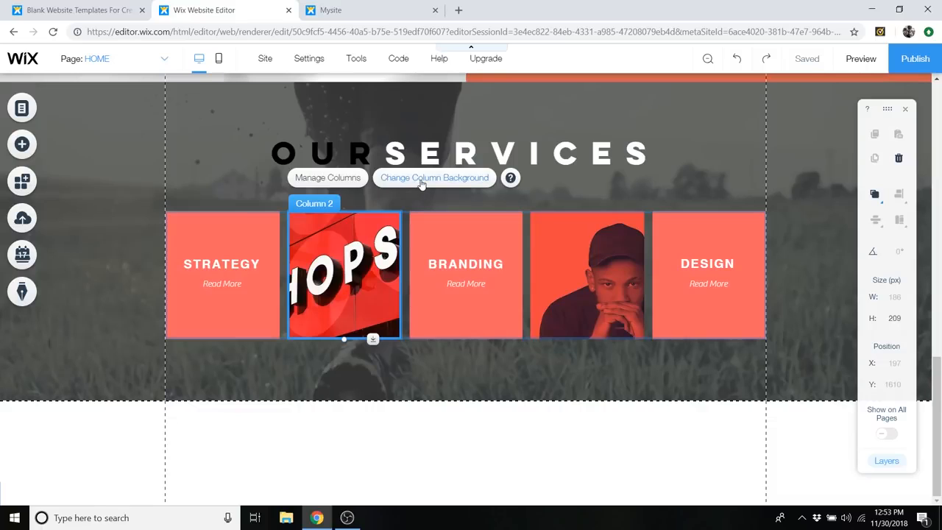
- Set the color behind the shop sign column's background image to a new custom dark red #420000 and the image opacity to 20%
left_click(422, 183)
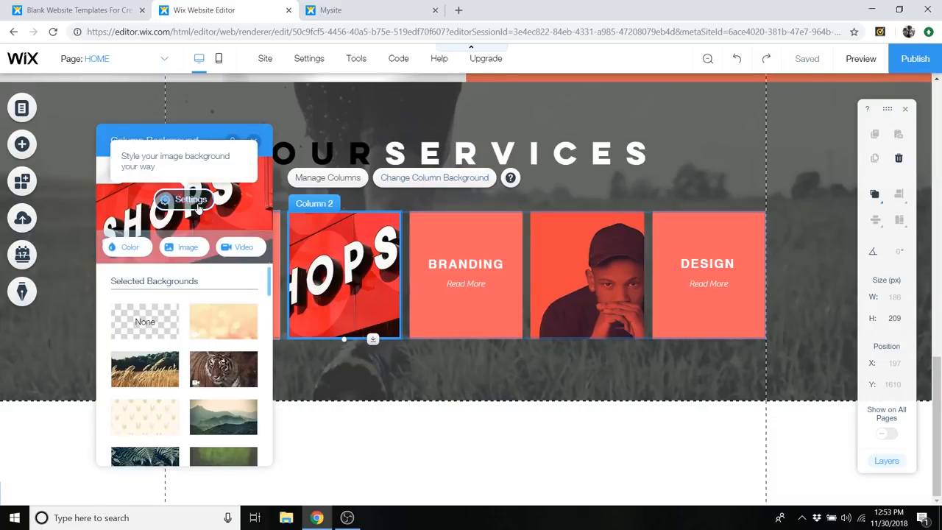
left_click(196, 206)
scroll(211, 352, "up", 3)
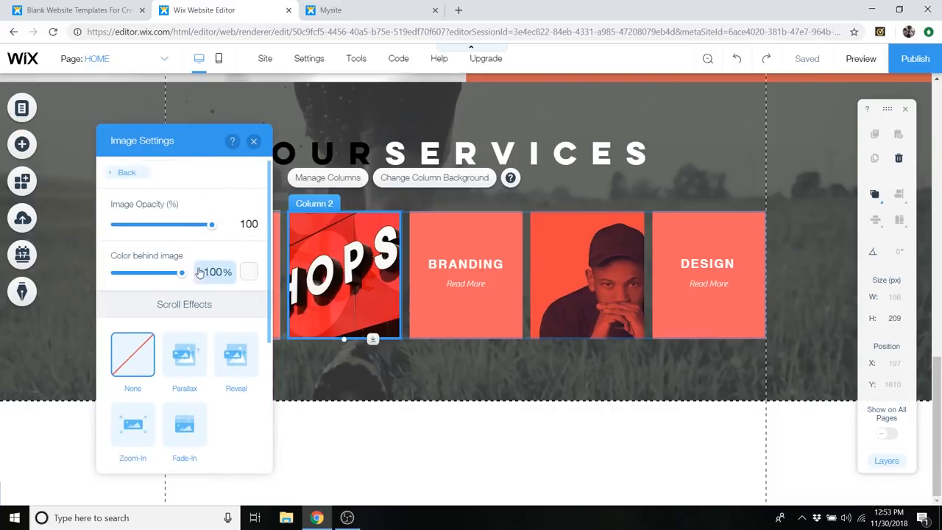
left_click(248, 272)
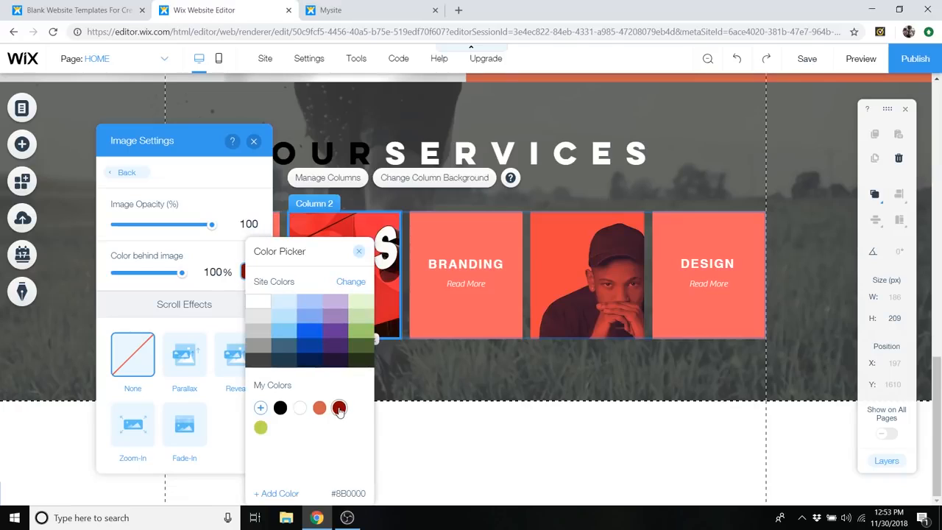
left_click(260, 407)
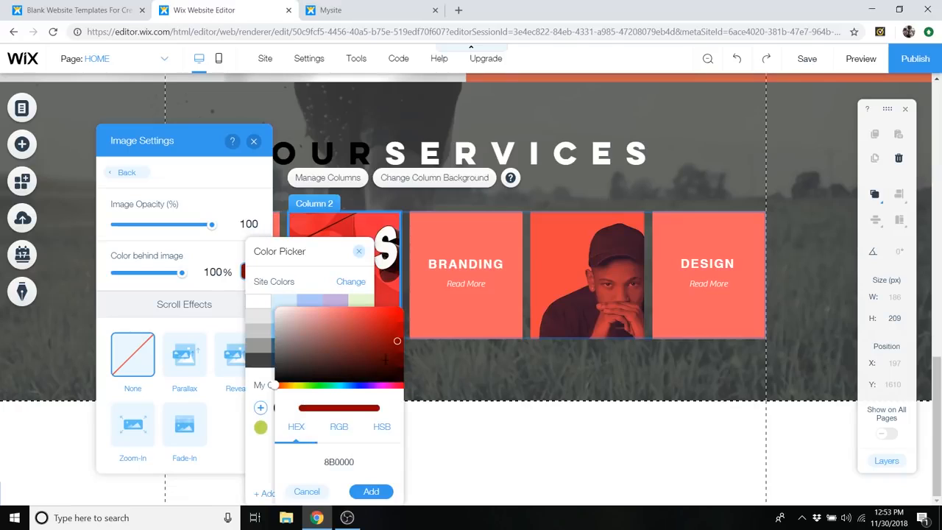
left_click_drag(390, 345, 397, 363)
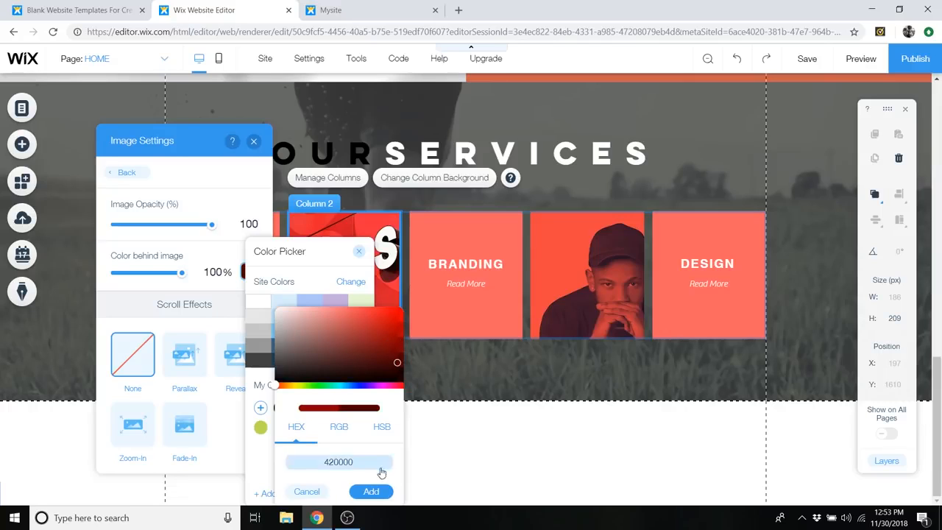
left_click(377, 496)
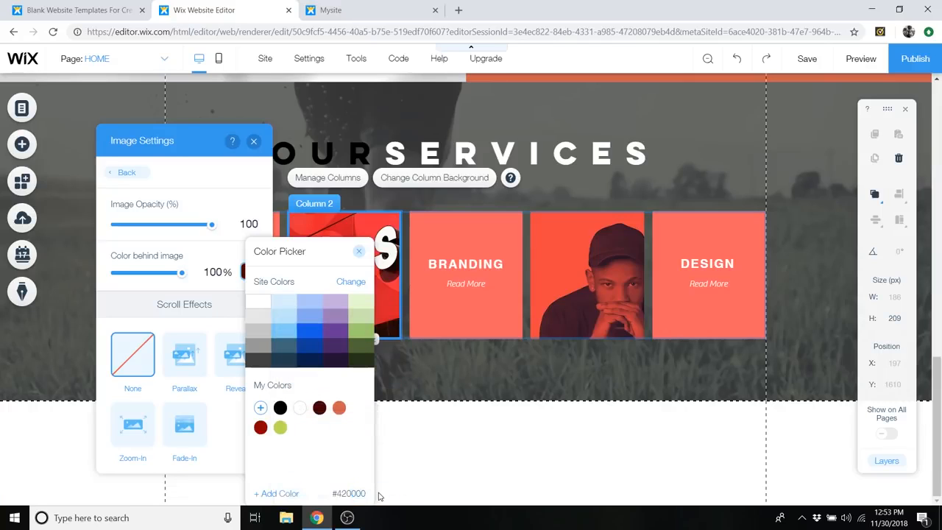
left_click(360, 253)
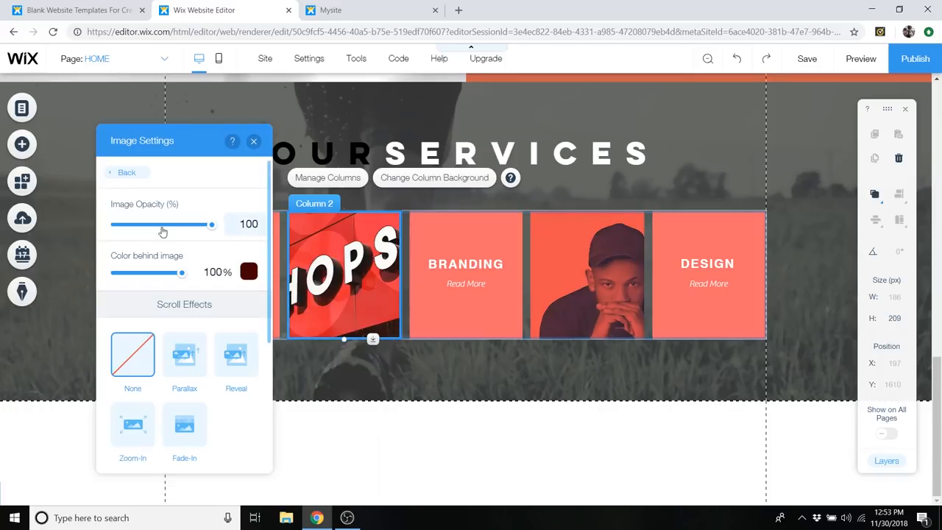
left_click_drag(211, 230, 129, 230)
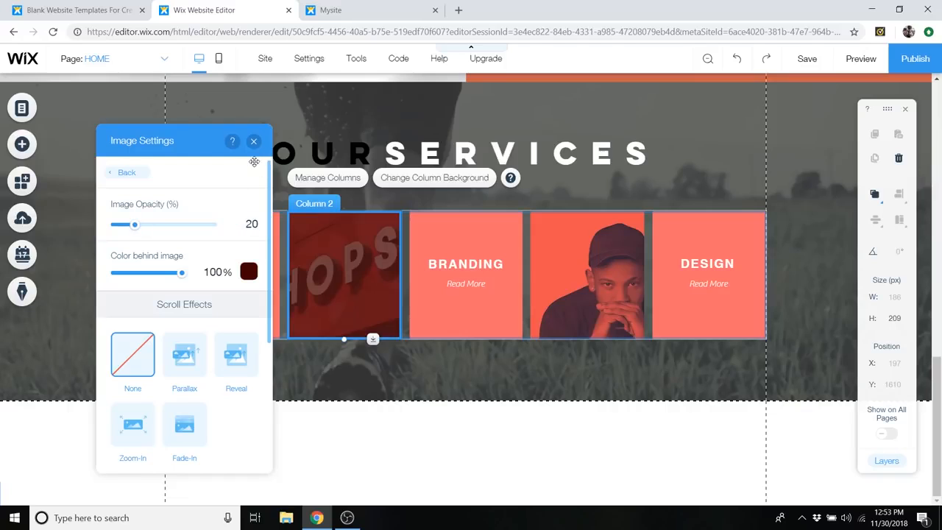
left_click(253, 141)
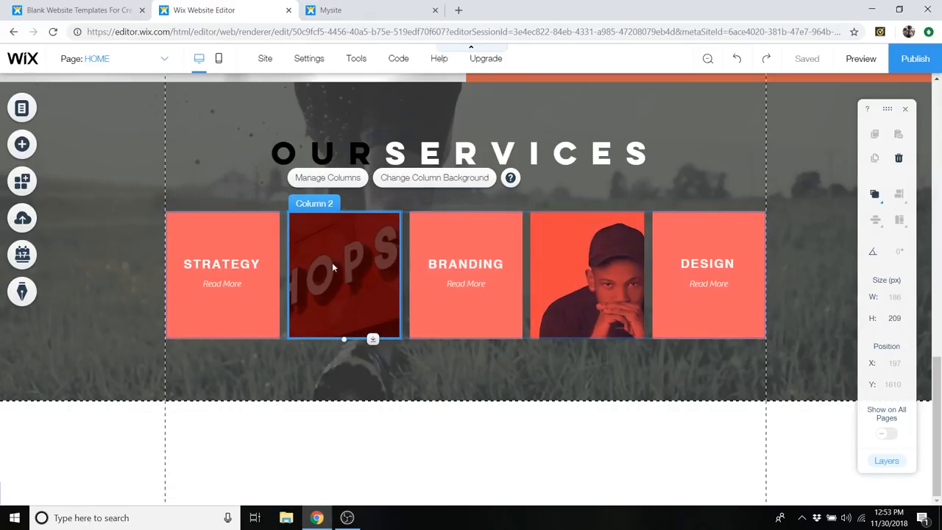
- Reopen the shop sign column's image settings, choose the dark red #420000 behind the image again and close them
left_click(414, 179)
left_click(191, 199)
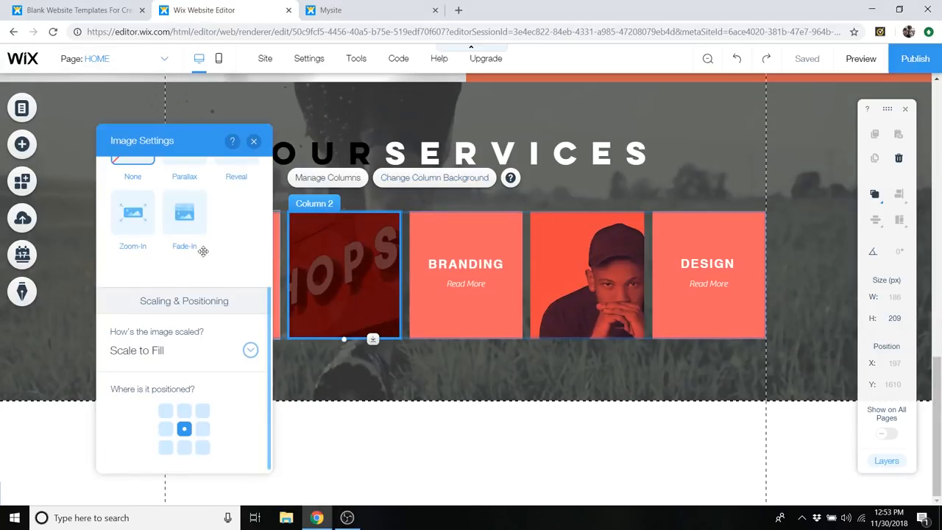
scroll(217, 263, "down", 5)
left_click(248, 245)
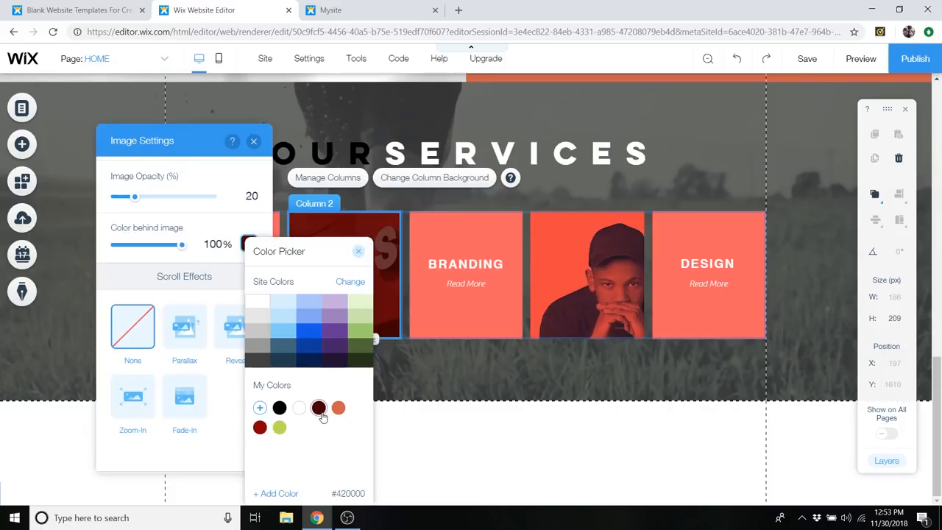
left_click(358, 253)
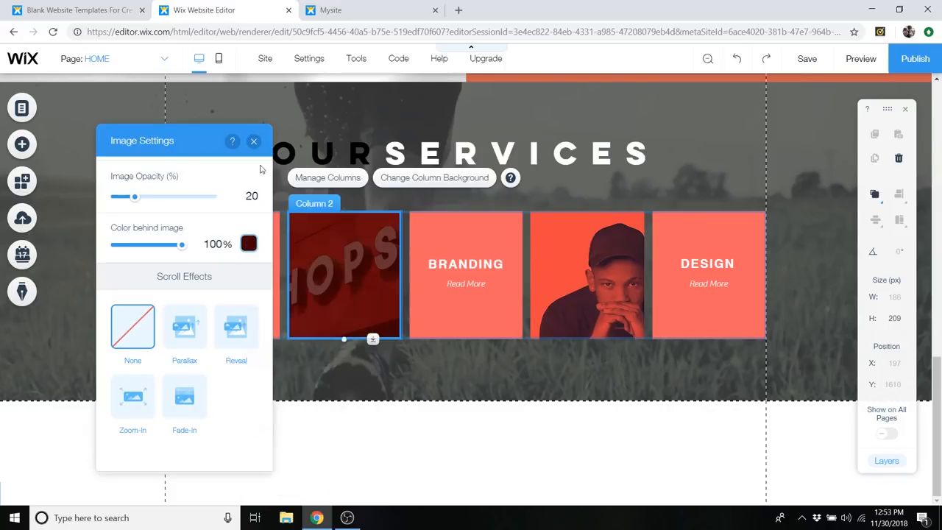
left_click(253, 141)
- Set the color behind the portrait column's background image to the saved dark red and the image opacity to 30%
left_click(568, 269)
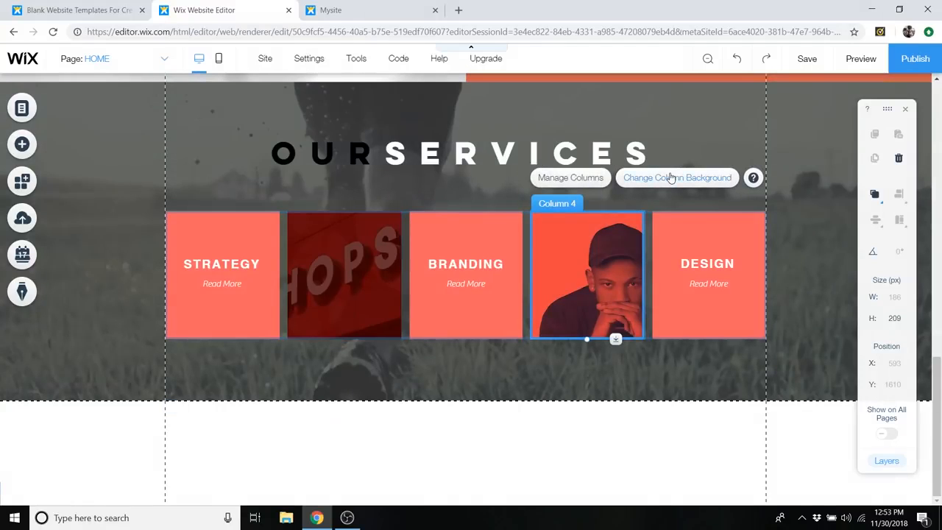
left_click(670, 177)
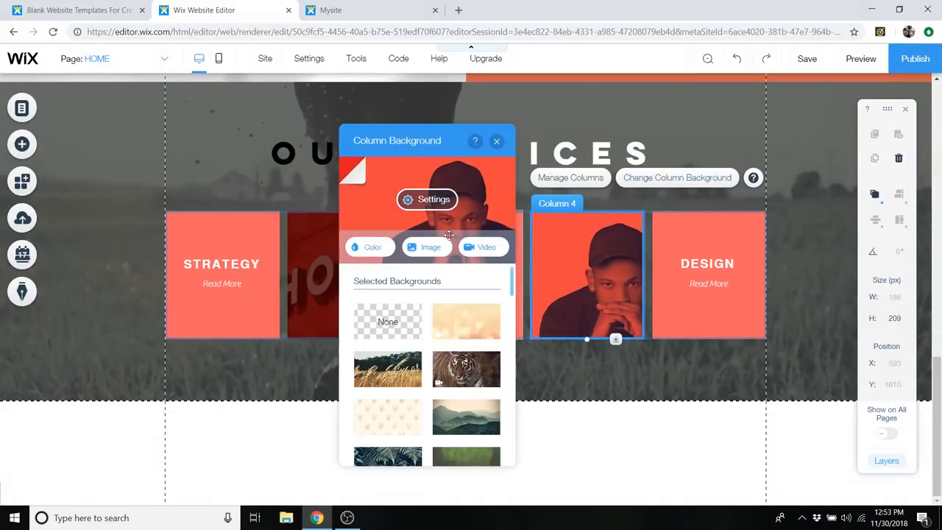
left_click(430, 198)
scroll(465, 264, "up", 3)
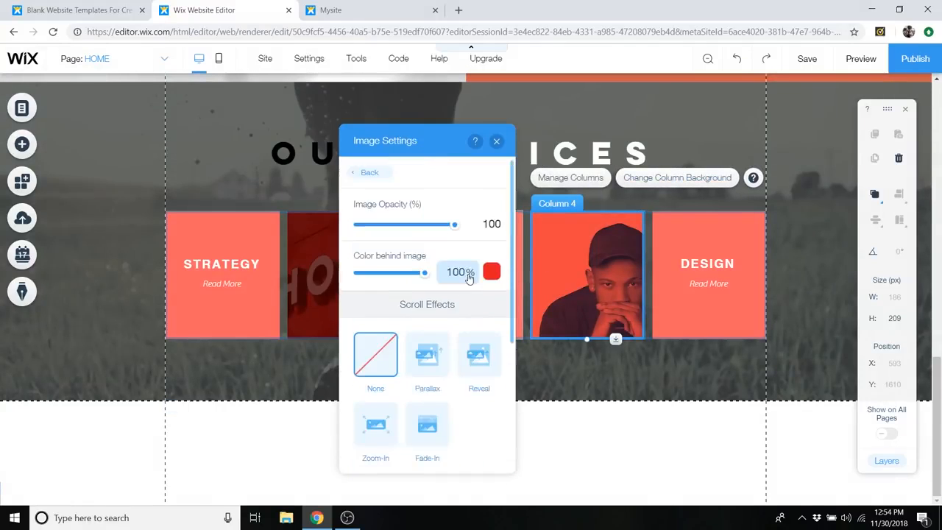
left_click(491, 273)
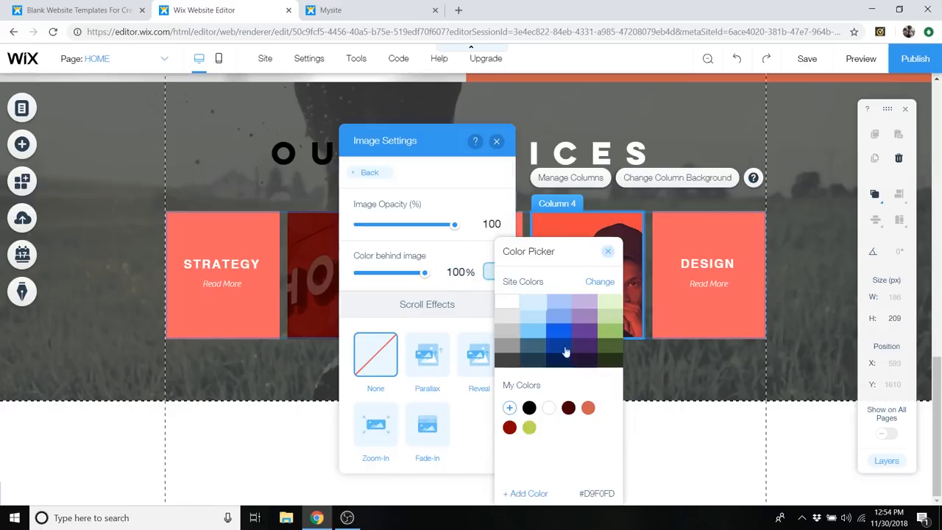
left_click(568, 409)
left_click(609, 251)
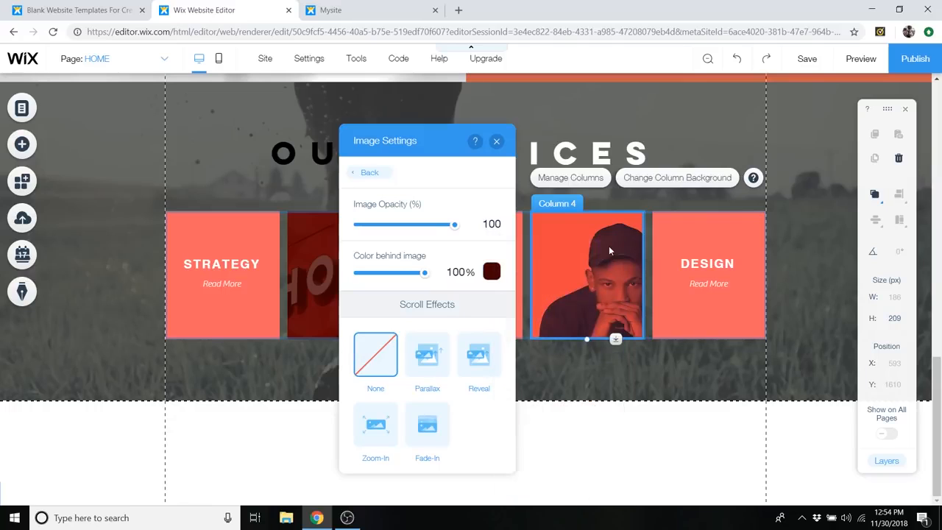
left_click_drag(453, 228, 388, 233)
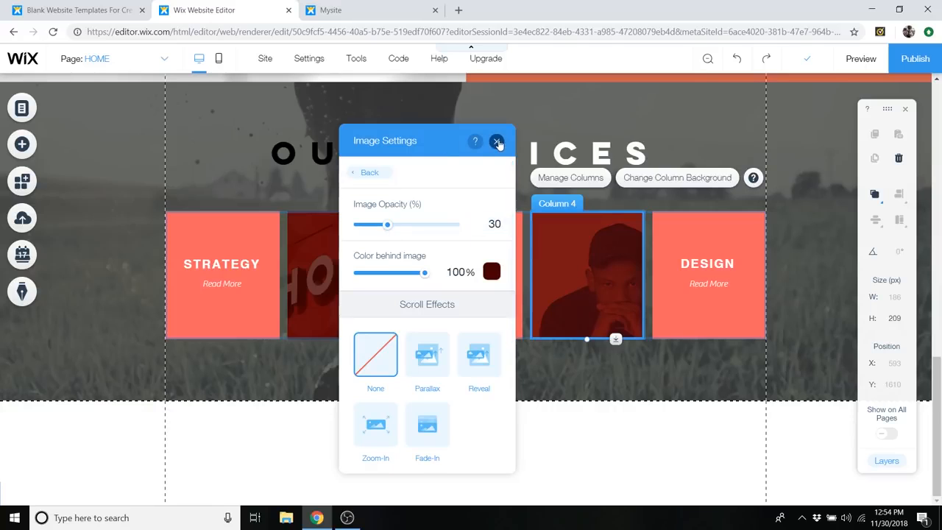
left_click(495, 141)
- Check the image opacity in the shop sign column's background settings and close them
left_click(400, 257)
left_click(432, 177)
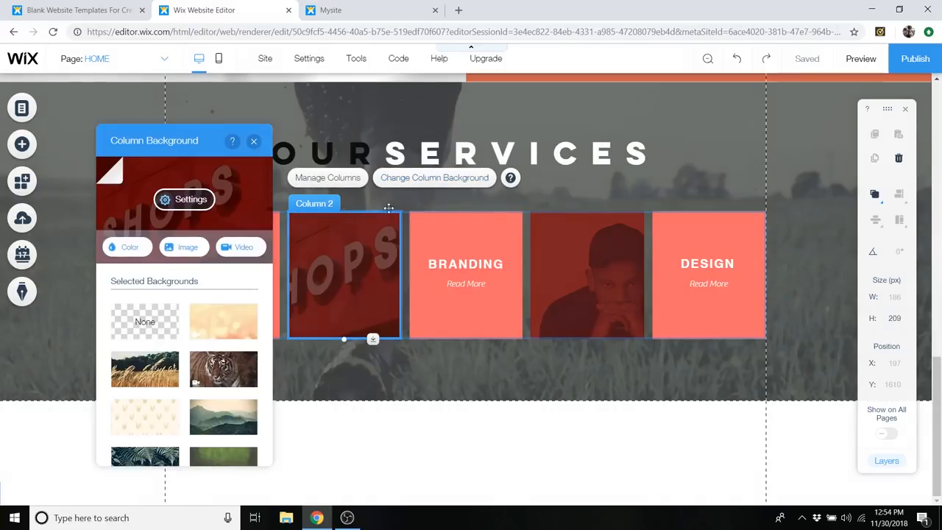
left_click(184, 197)
scroll(208, 229, "up", 3)
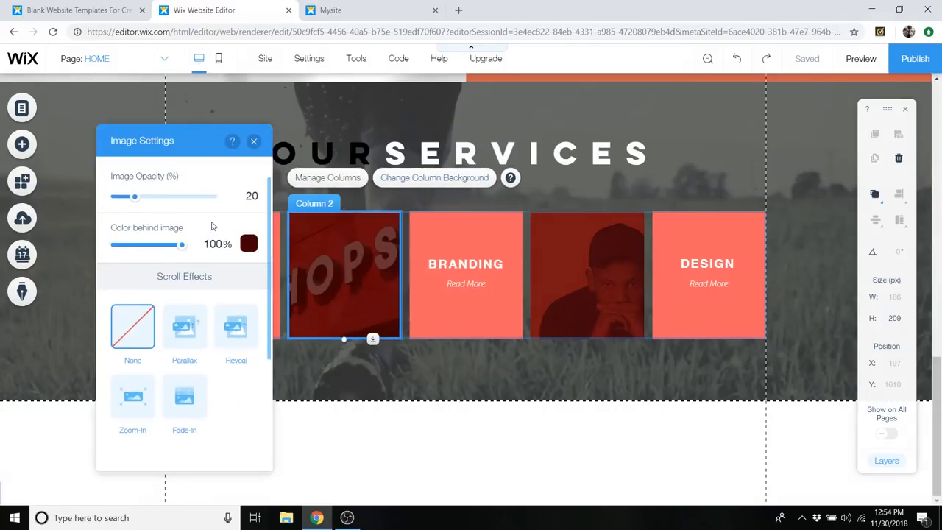
left_click(253, 141)
- Set the portrait column's background image opacity to 20%, close its settings and save the website
left_click(602, 251)
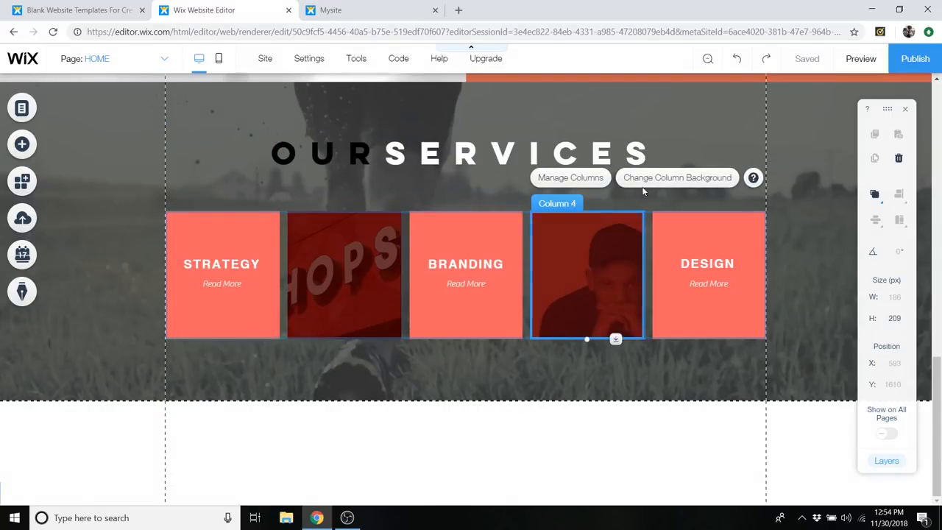
left_click(642, 180)
left_click(431, 198)
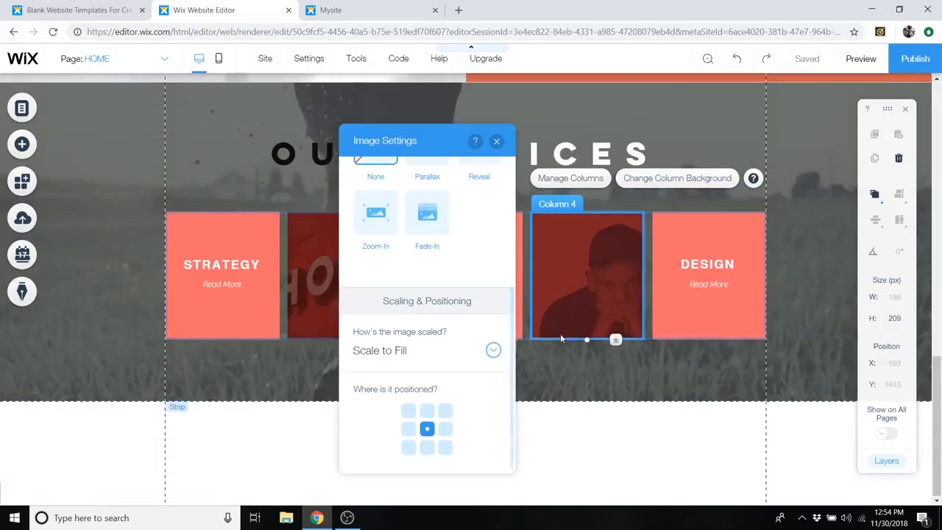
scroll(570, 339, "up", 2)
scroll(590, 336, "down", 1)
scroll(481, 320, "up", 3)
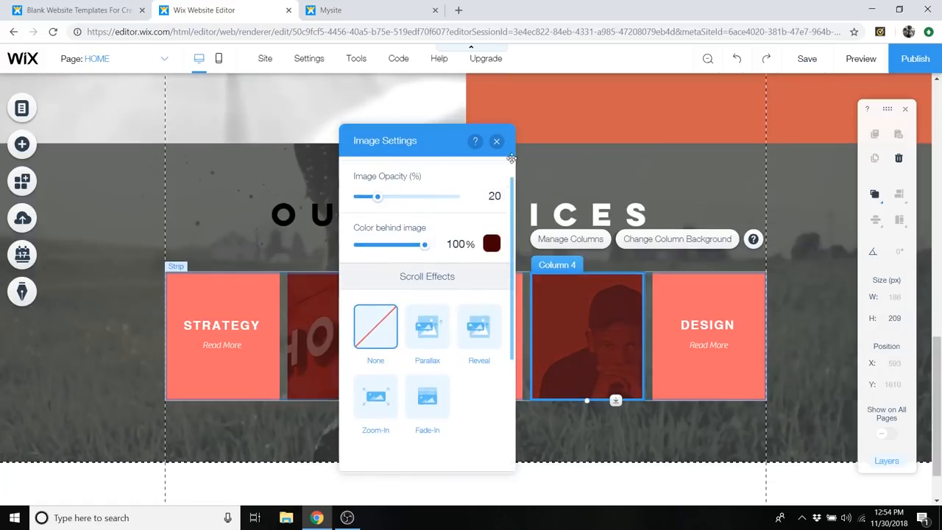
left_click(495, 141)
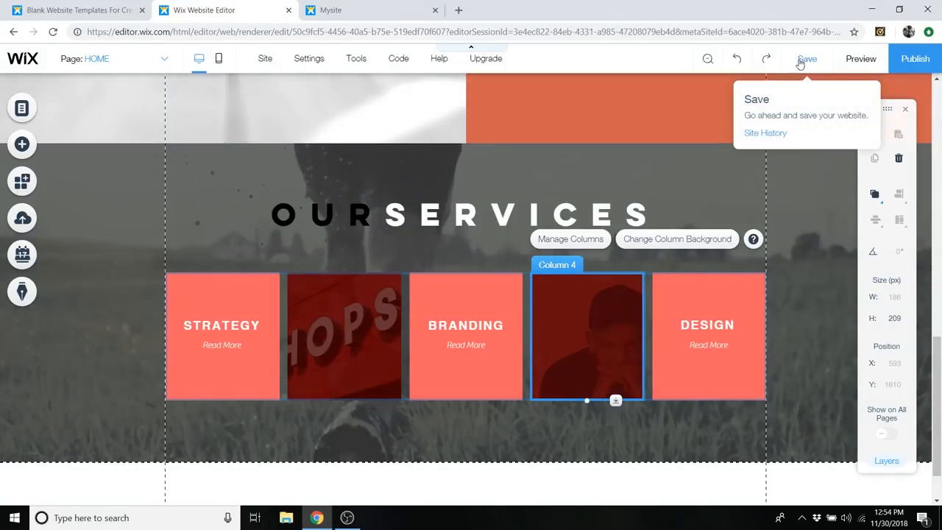
left_click(807, 59)
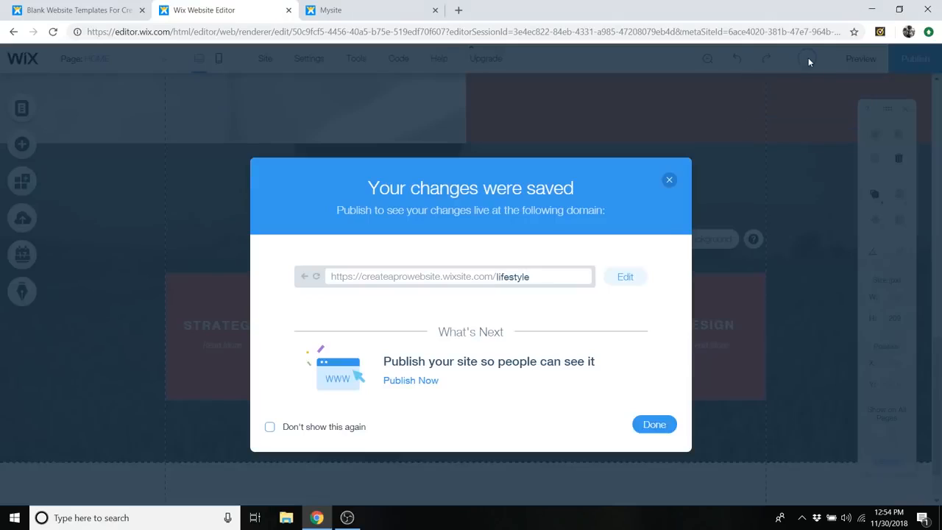
left_click(646, 427)
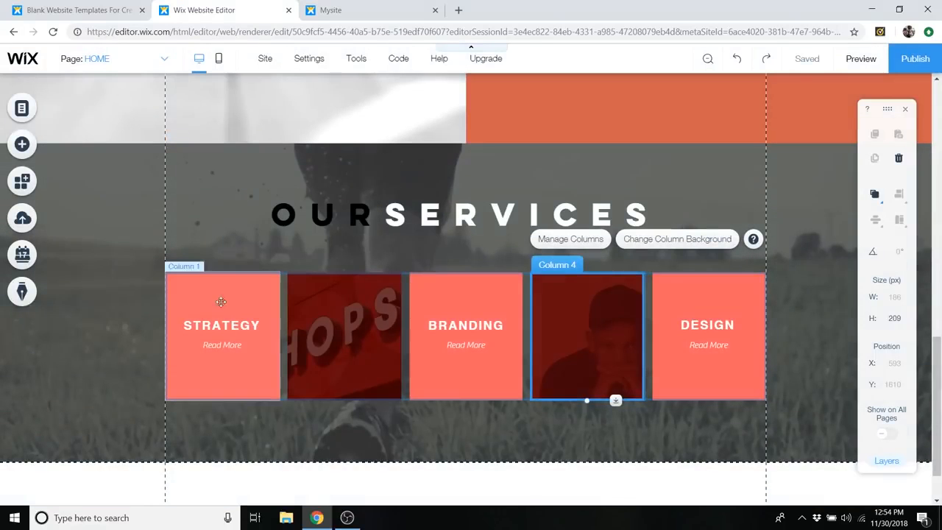
- Look at the text and link options of the Strategy column's Read More button and close them
left_click(230, 347)
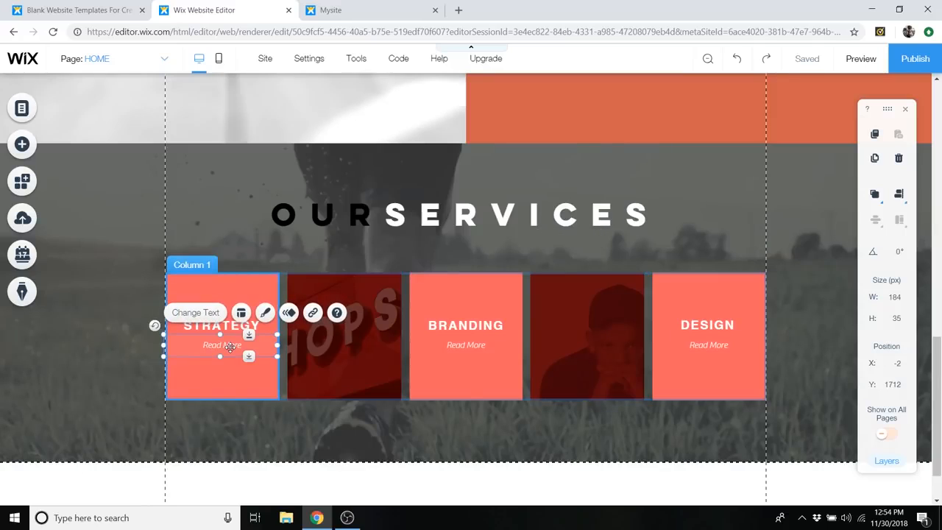
left_click(231, 347)
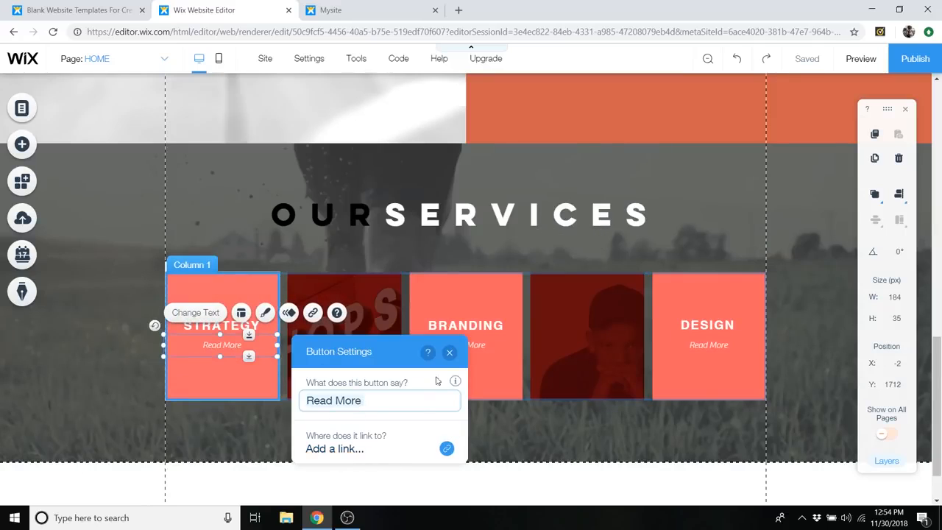
left_click(450, 352)
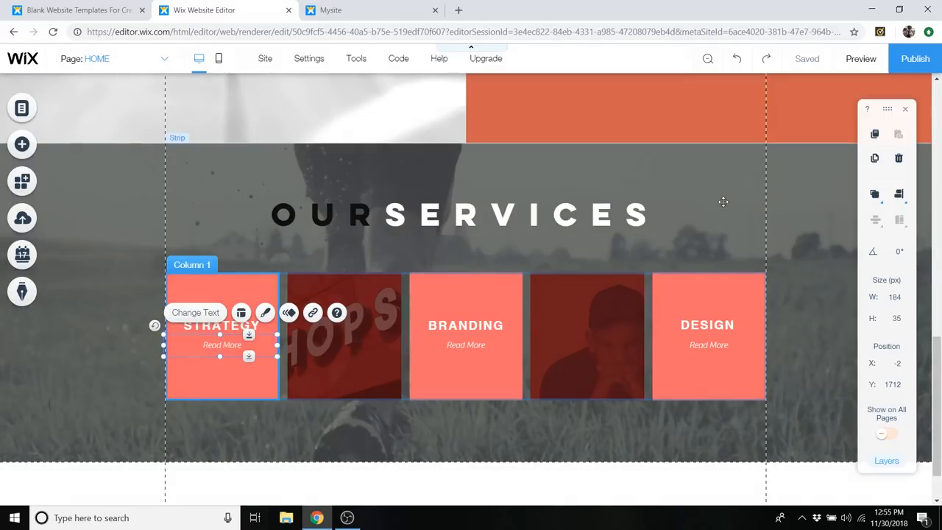
scroll(702, 207, "up", 3)
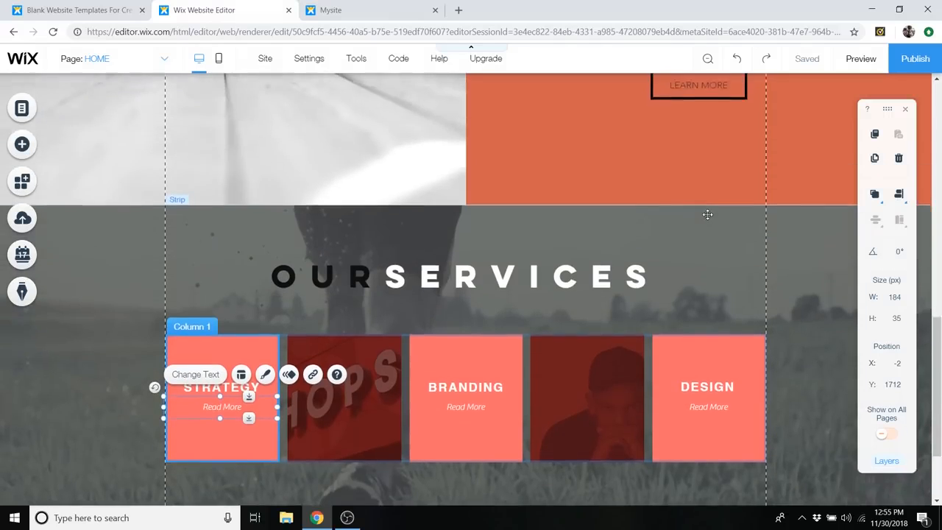
scroll(708, 216, "down", 1)
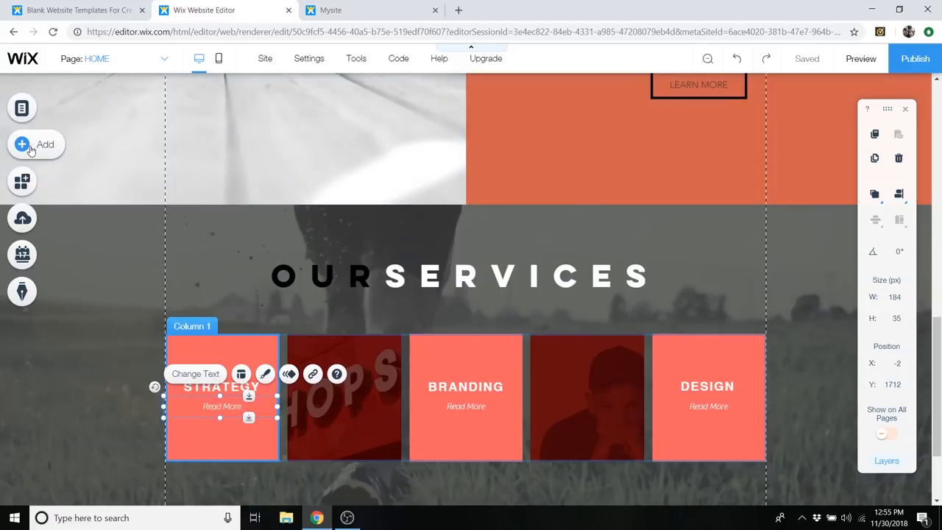
- Add the outlined triangle with a filled inner triangle and place it across the services strip's upper edge
left_click(31, 149)
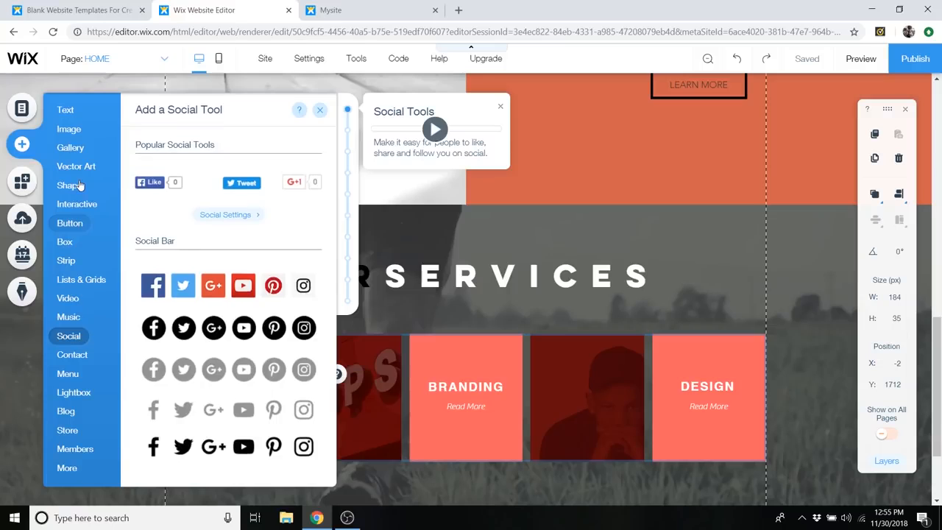
mouse_move(72, 190)
scroll(246, 220, "down", 6)
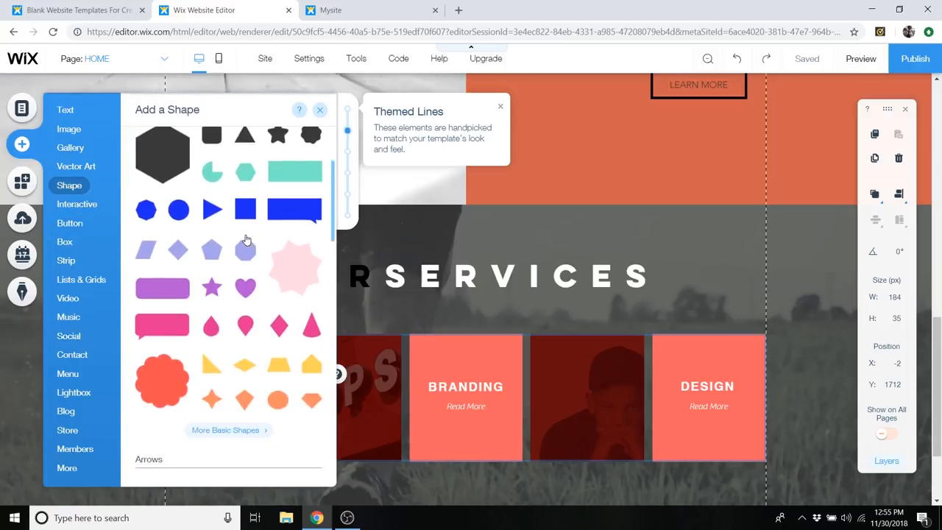
scroll(245, 240, "down", 4)
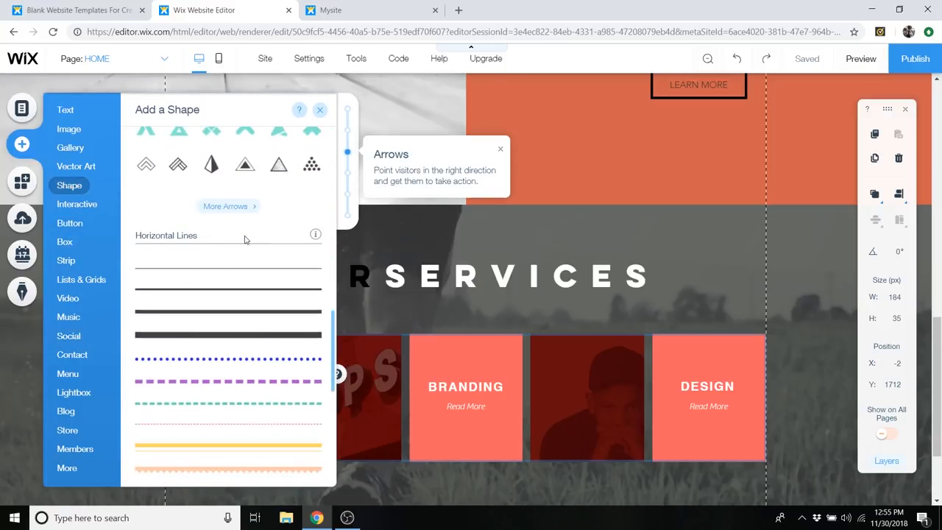
left_click(248, 168)
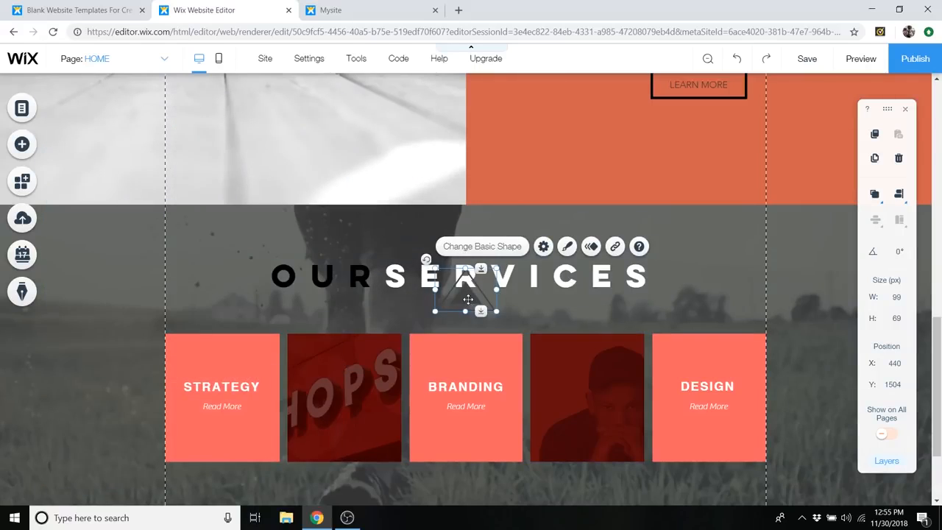
left_click_drag(467, 302, 465, 197)
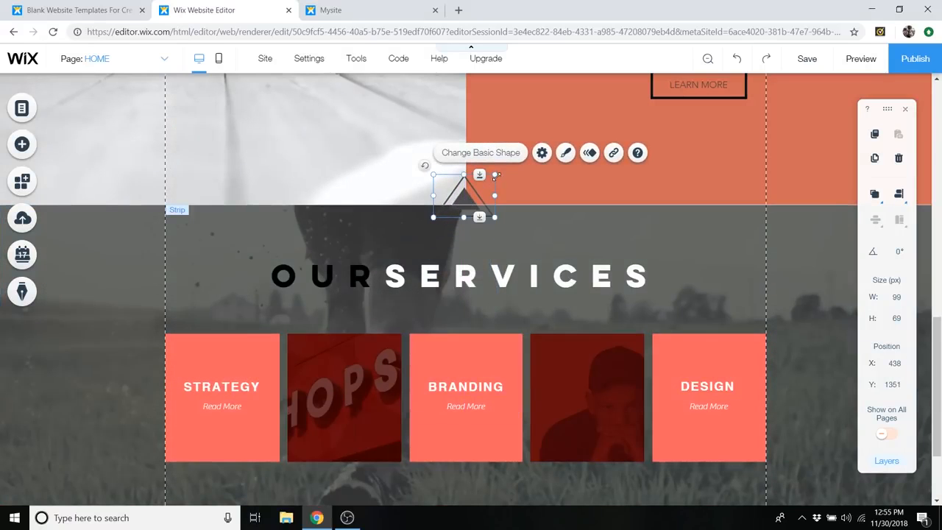
- Enlarge the triangle shape to about 209 × 146 px, rotate it 180° and center it over the services strip's upper edge
left_click_drag(495, 174, 564, 129)
left_click_drag(584, 117, 568, 135)
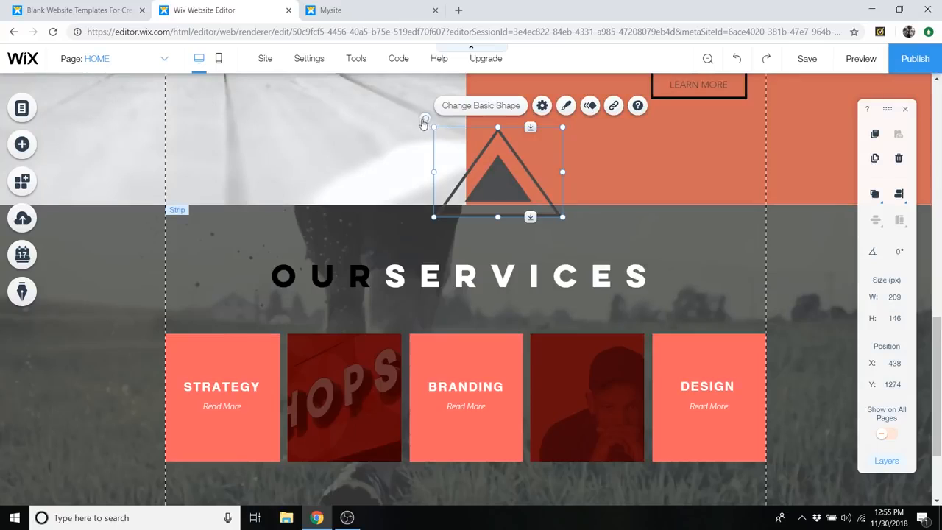
left_click_drag(425, 124, 531, 240)
left_click_drag(502, 165, 471, 203)
scroll(662, 236, "up", 3)
scroll(625, 280, "down", 2)
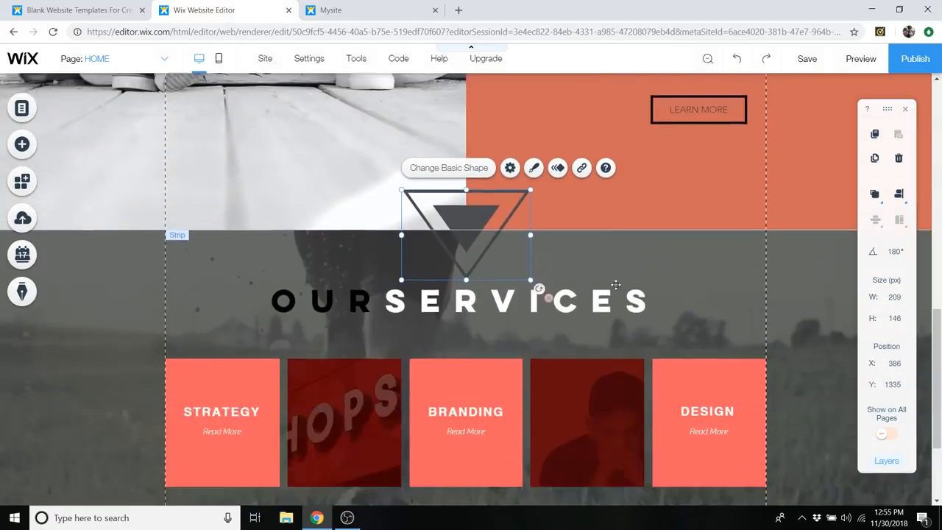
- Shrink the inverted triangle to about 171 × 119 px and recenter it over the boundary between the two strips
scroll(615, 284, "down", 1)
left_click(615, 283)
left_click(473, 200)
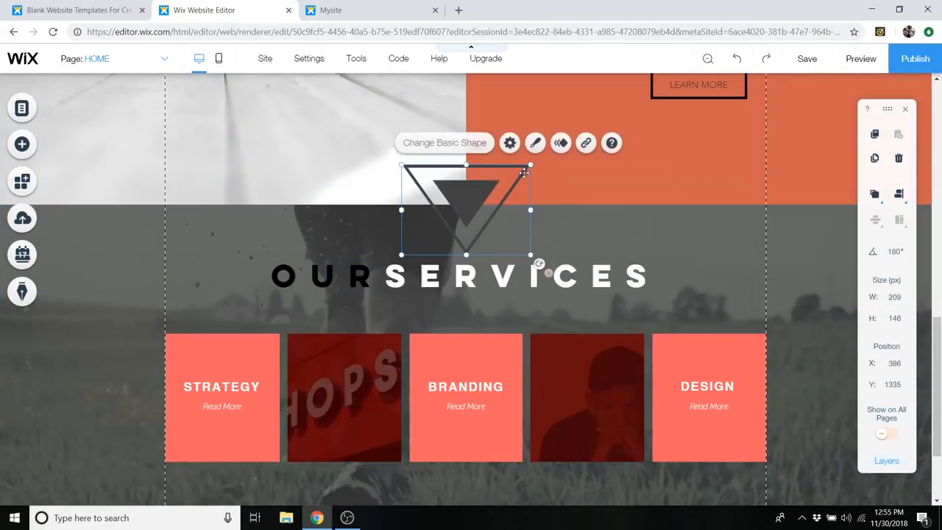
left_click_drag(523, 171, 510, 186)
left_click_drag(454, 204, 464, 193)
scroll(512, 315, "up", 3)
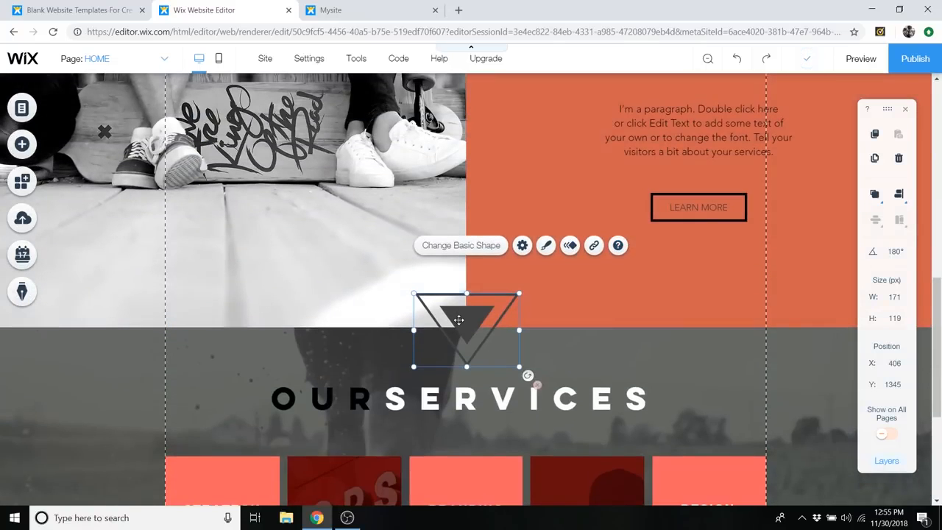
- Move the inverted triangle shape backward in the page's stacking order
right_click(467, 321)
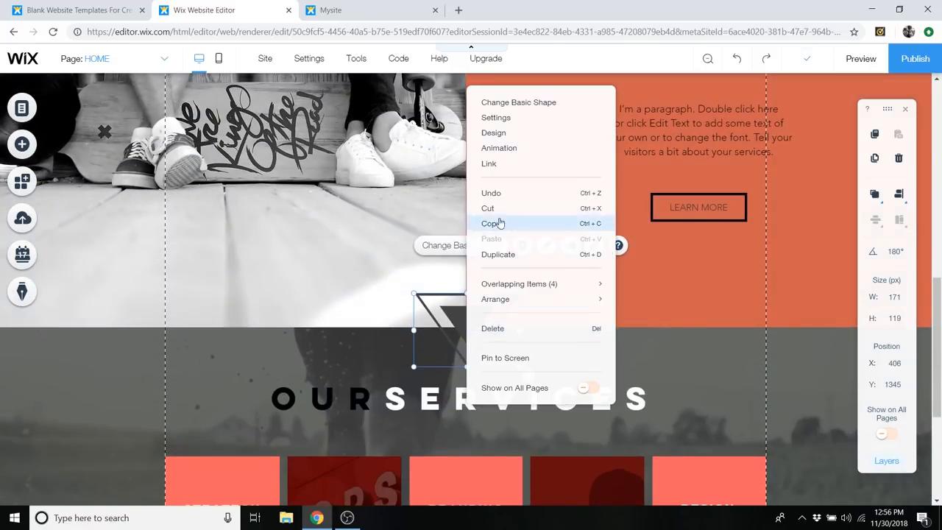
right_click(441, 318)
mouse_move(479, 300)
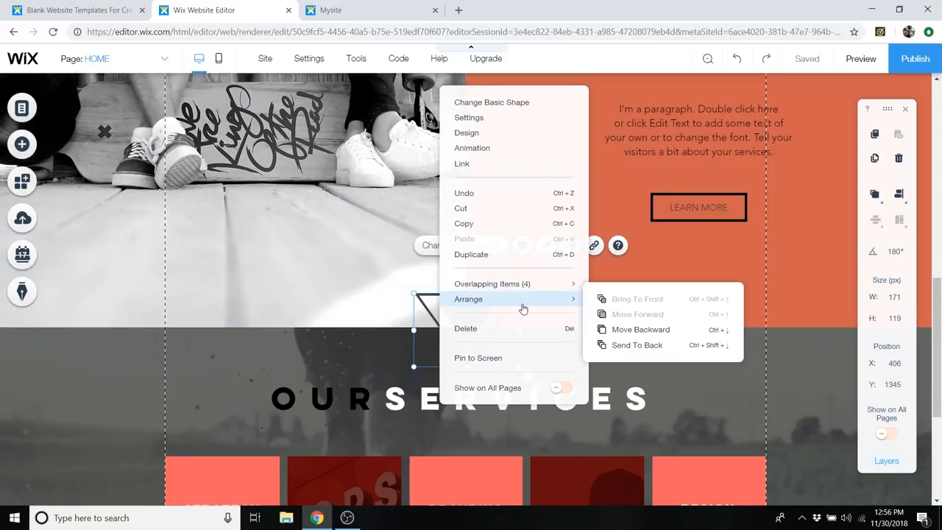
left_click(648, 336)
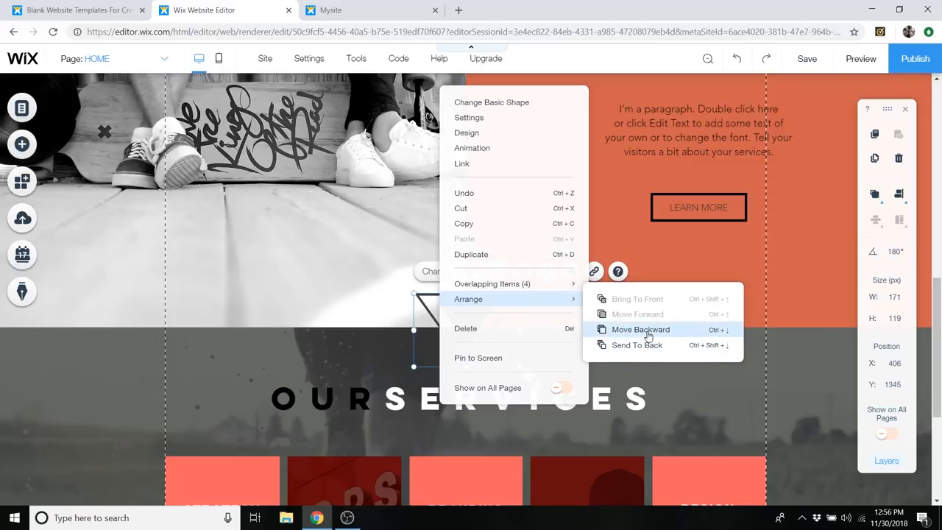
left_click(657, 333)
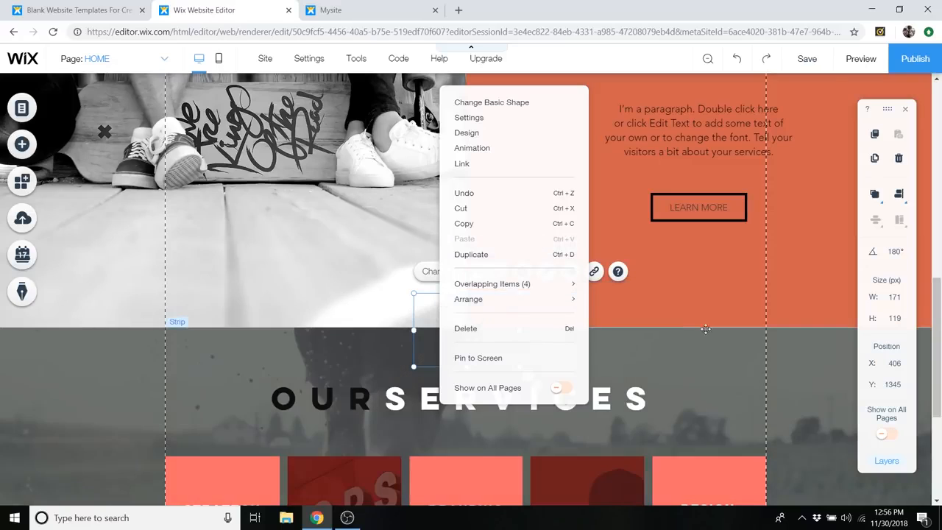
- Open the page's layers list and move the Vector Art triangle below all three strips in it
left_click(670, 308)
left_click(450, 323)
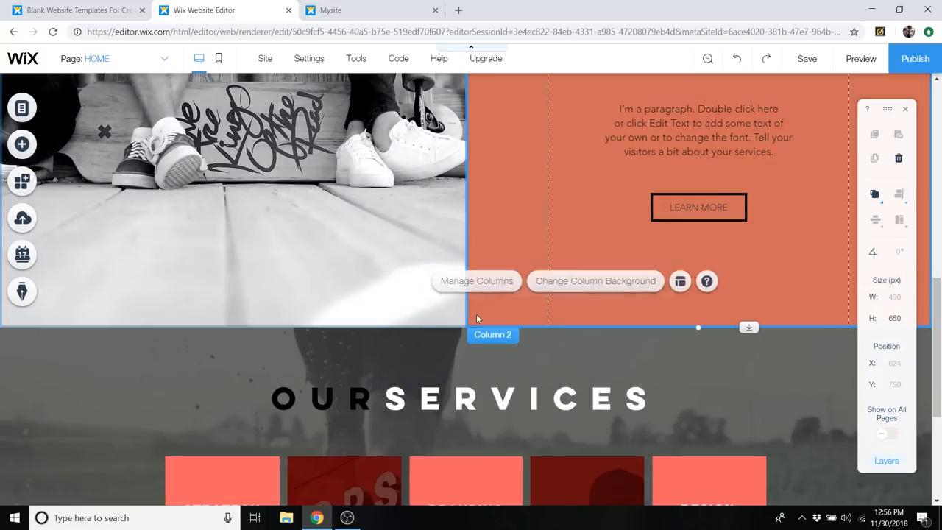
left_click(478, 340)
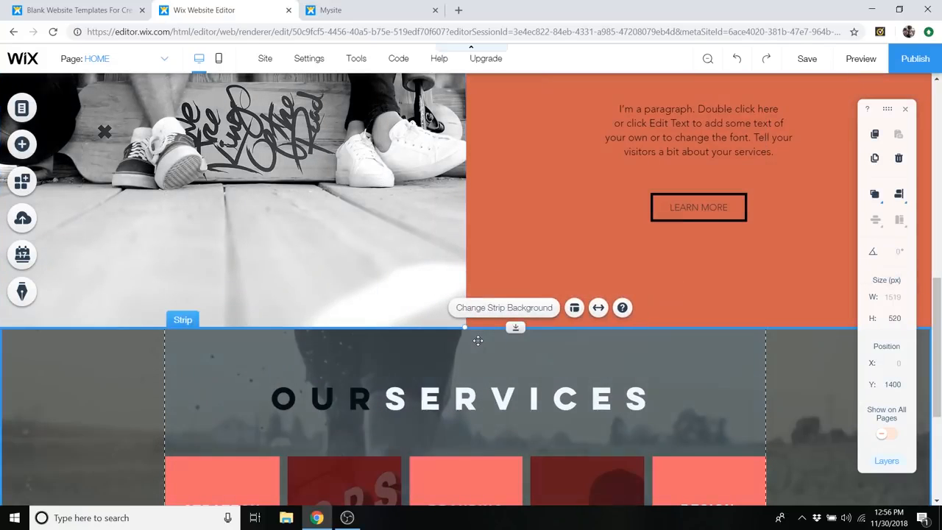
left_click(887, 462)
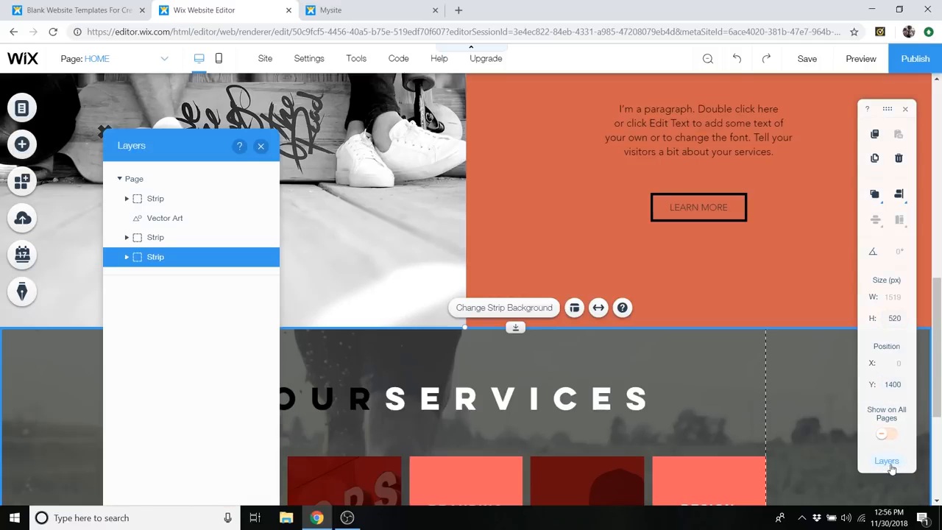
left_click(169, 218)
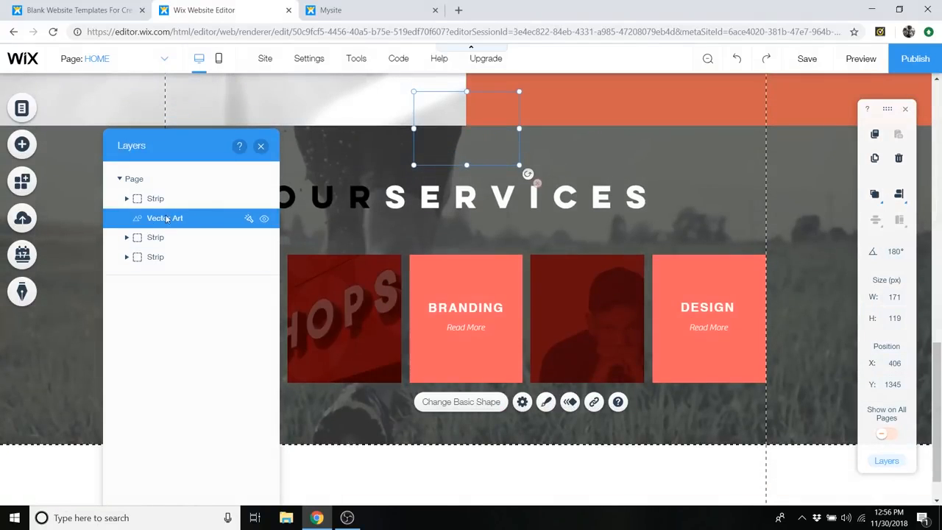
left_click(177, 219)
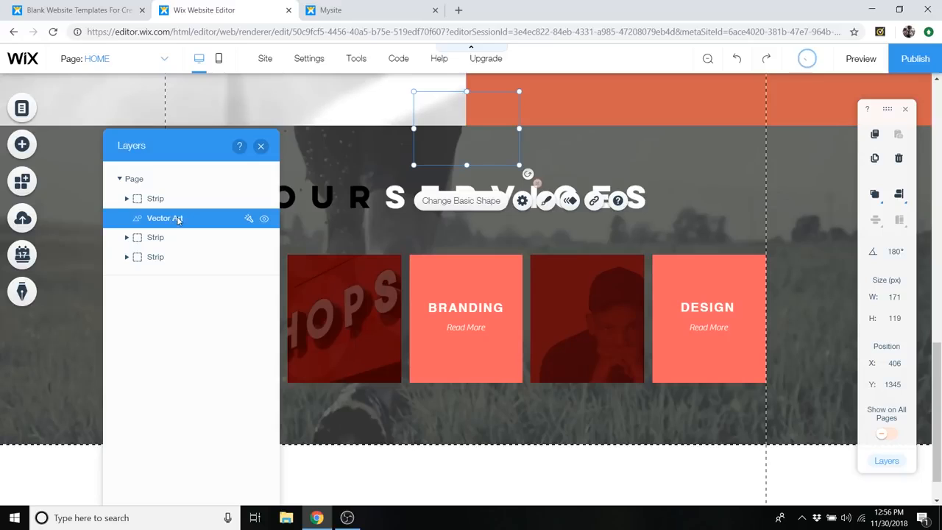
left_click_drag(162, 224, 168, 258)
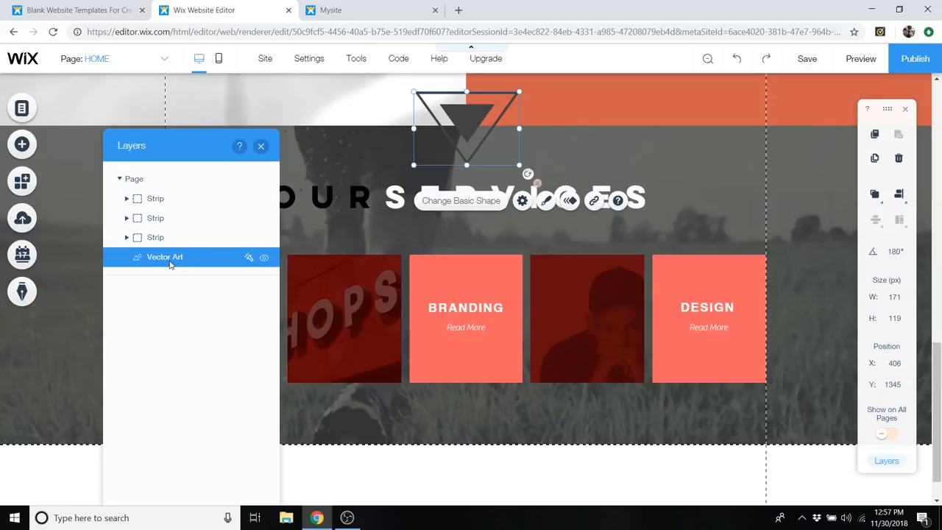
- Try the Vector Art layer above all strips in the list, return it below them and close the layers list
left_click_drag(168, 262, 175, 201)
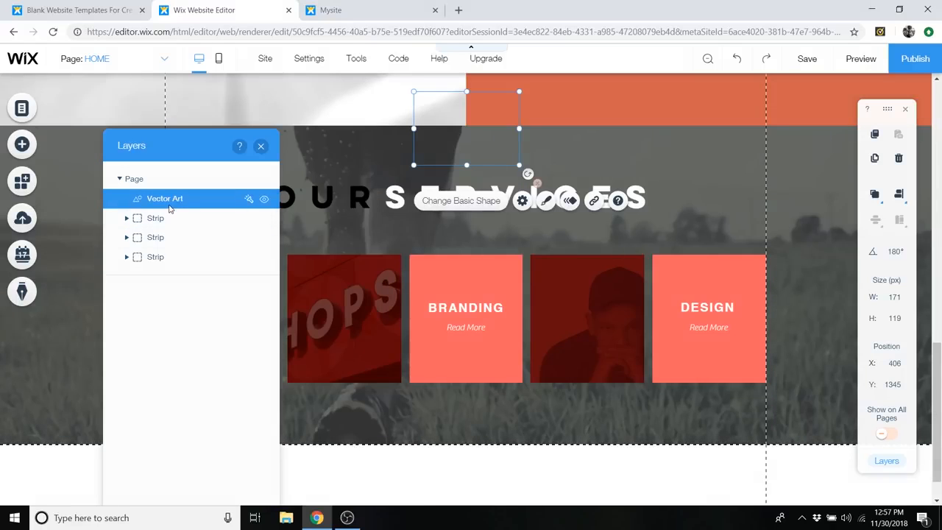
left_click_drag(168, 205, 176, 270)
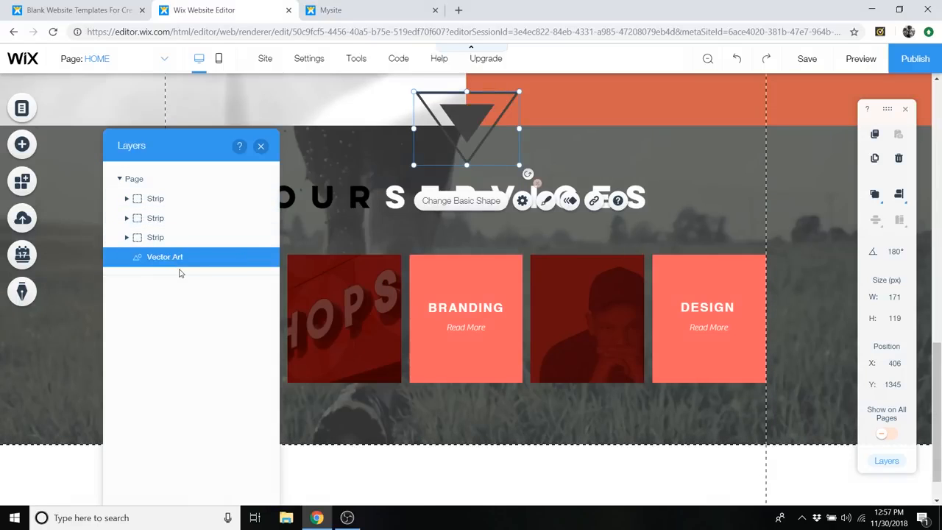
left_click(260, 146)
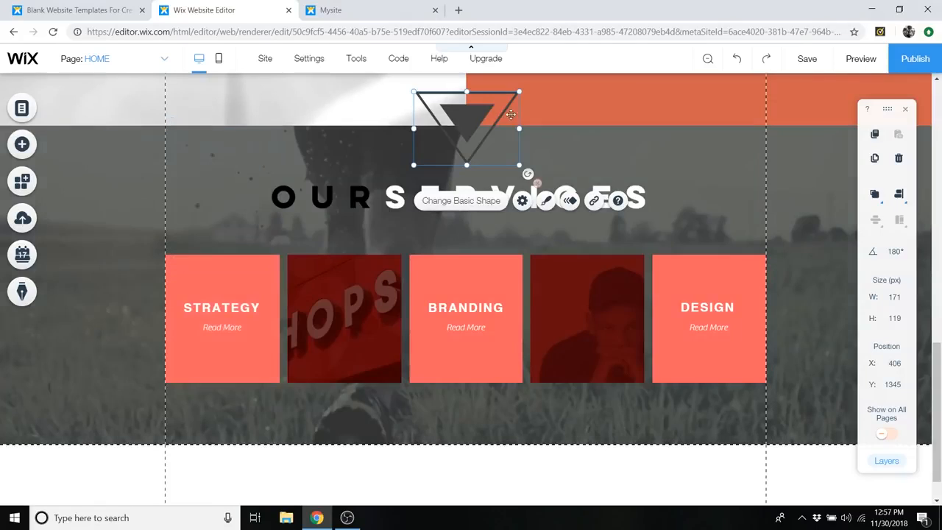
right_click(457, 121)
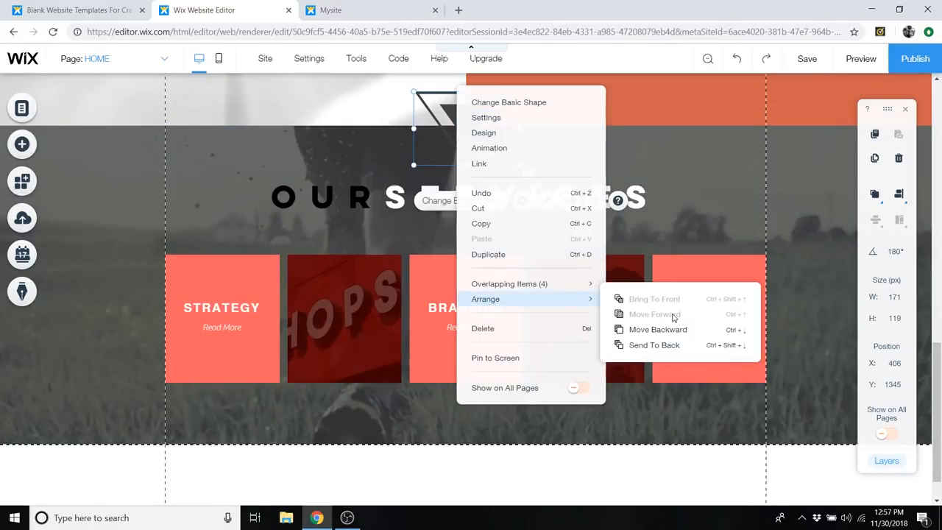
left_click(638, 95)
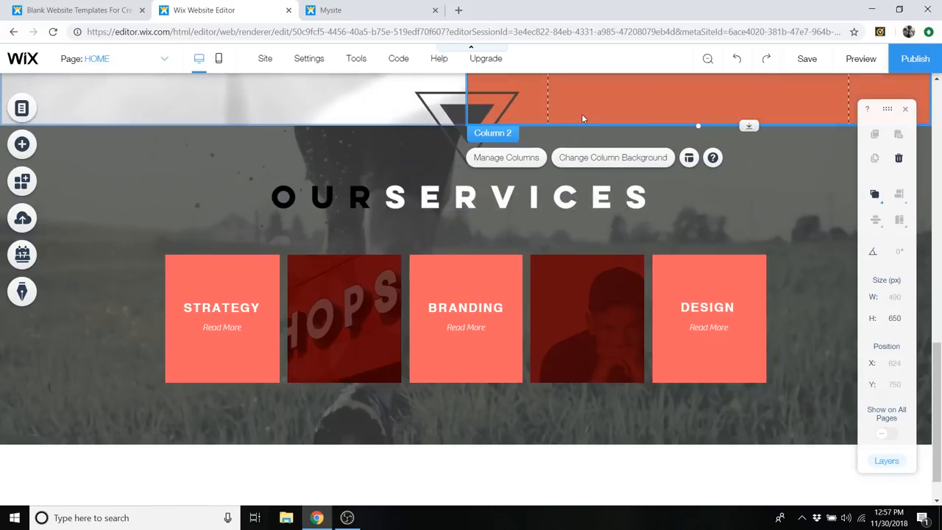
- Add the "Meet The Team" strip with three round portraits from the Team strips, below the services strip
scroll(74, 204, "down", 1)
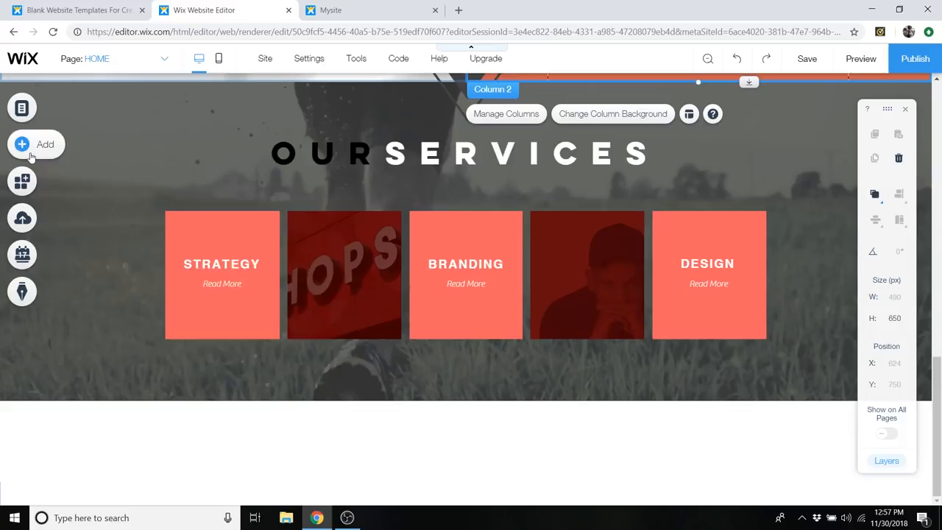
left_click(29, 147)
left_click(71, 261)
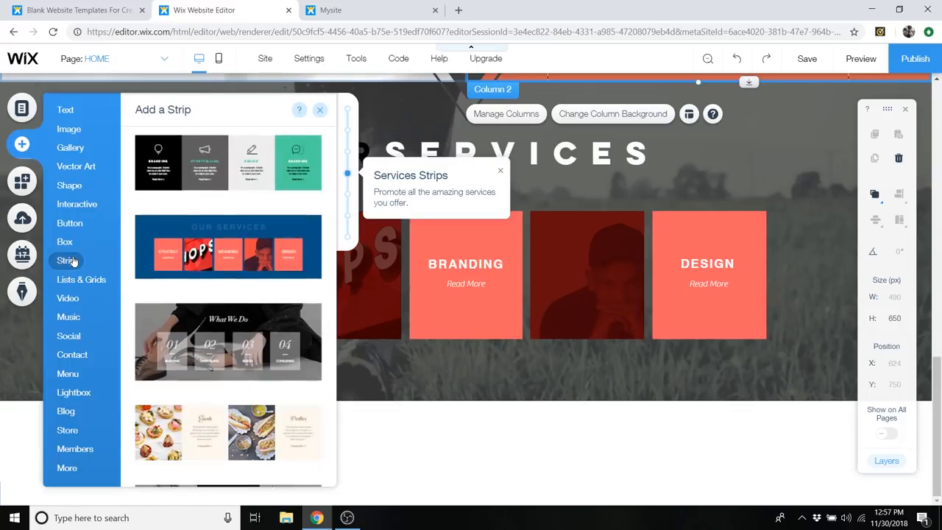
scroll(272, 295, "down", 5)
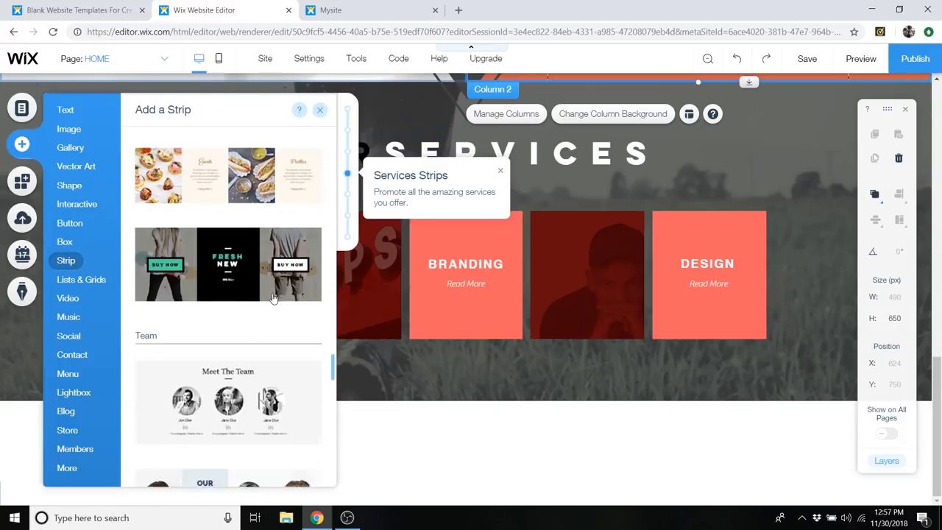
scroll(272, 302, "up", 3)
scroll(272, 301, "down", 2)
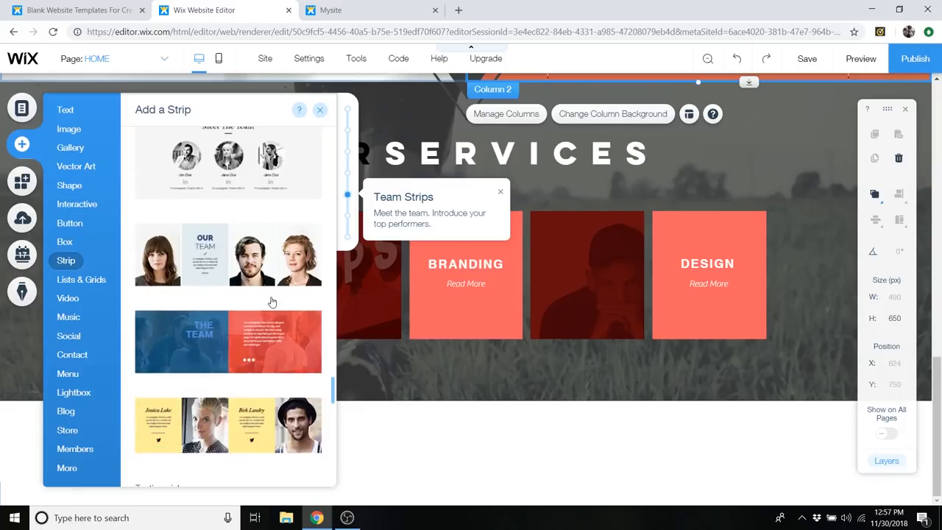
scroll(271, 302, "up", 4)
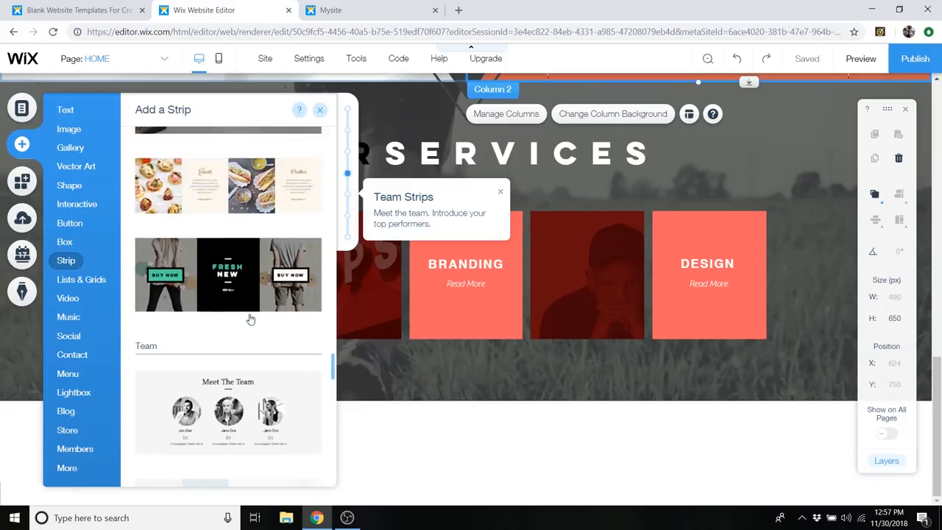
scroll(250, 320, "down", 2)
scroll(254, 309, "down", 1)
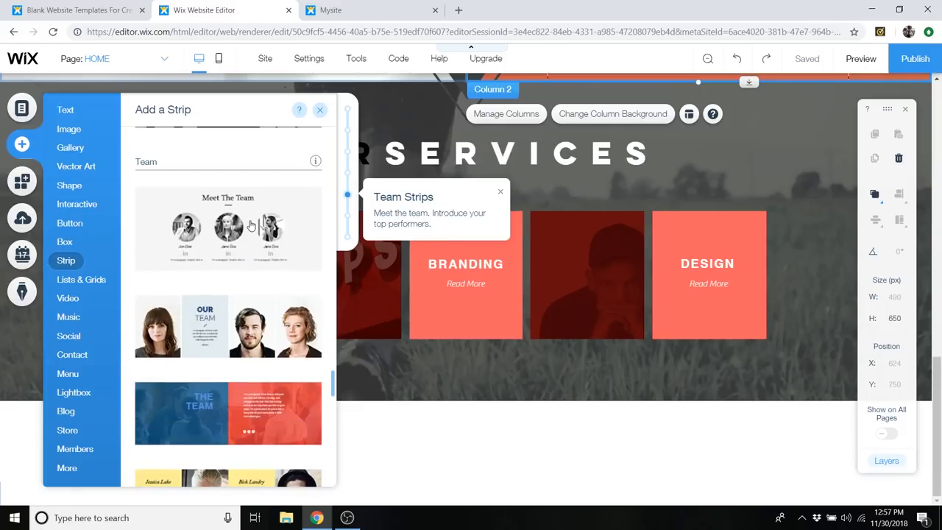
left_click(315, 252)
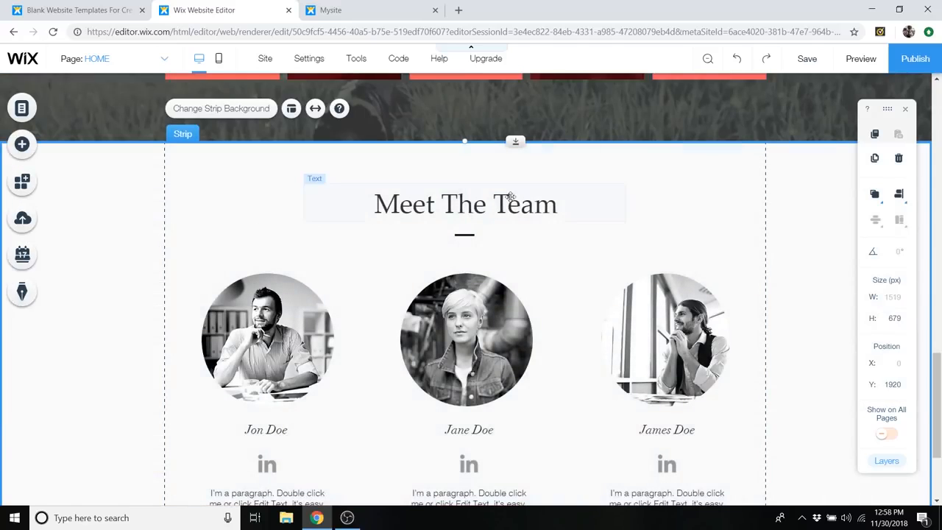
- Change the font of the "Meet The Team" heading to Lulo Clean
scroll(542, 226, "down", 2)
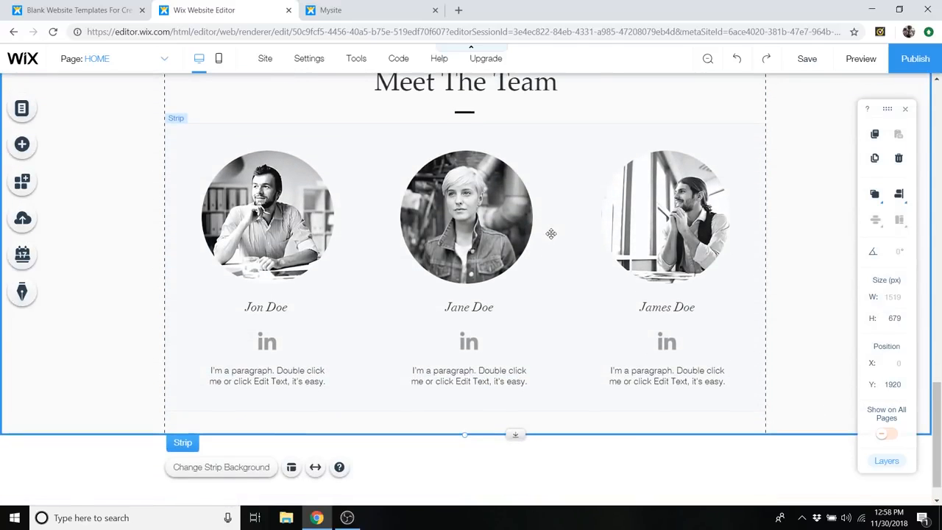
scroll(550, 233, "up", 2)
left_click(446, 204)
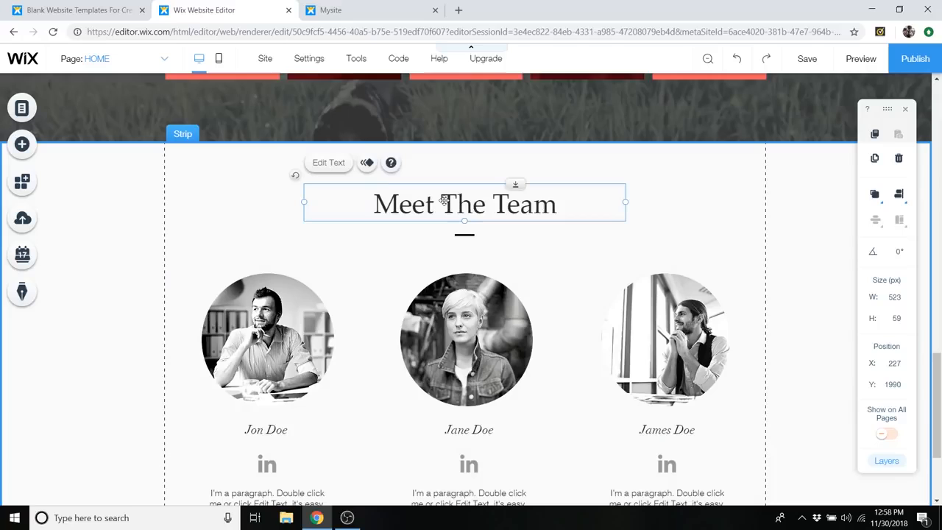
double_click(448, 206)
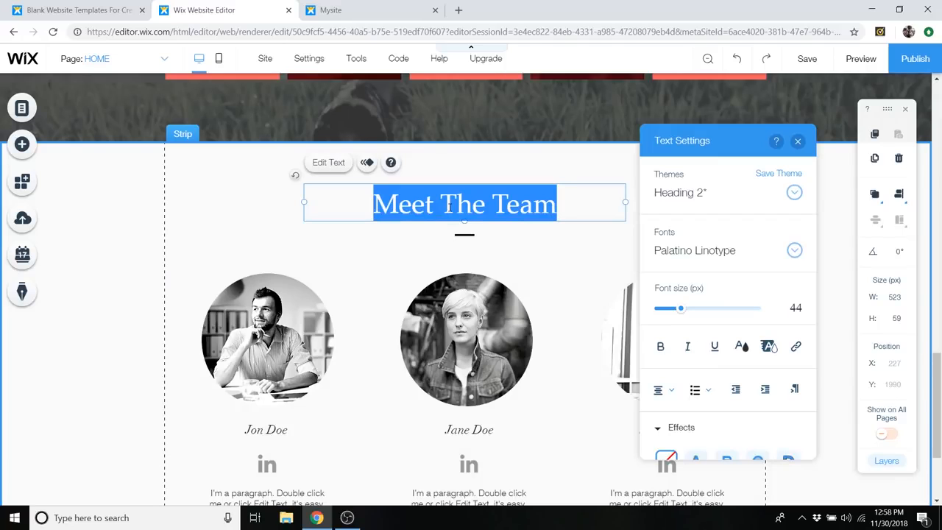
left_click(794, 252)
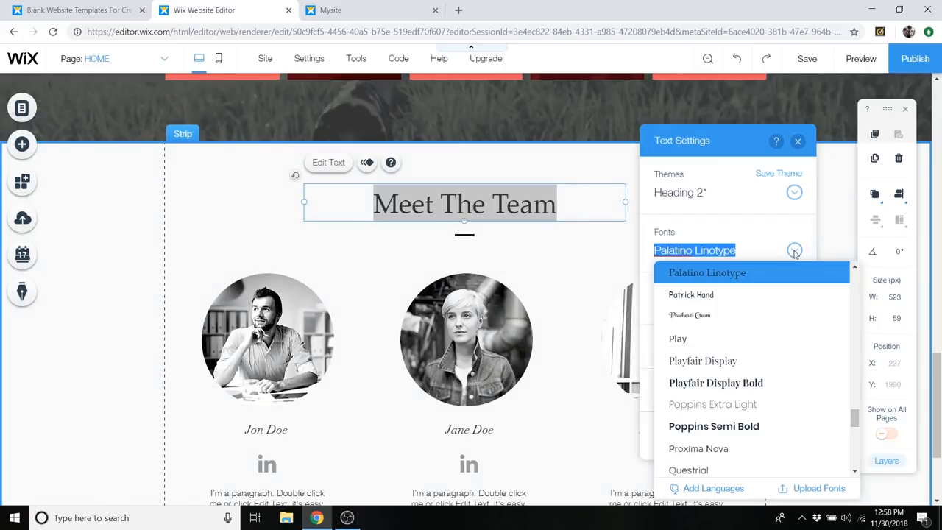
type("Lulo Clean")
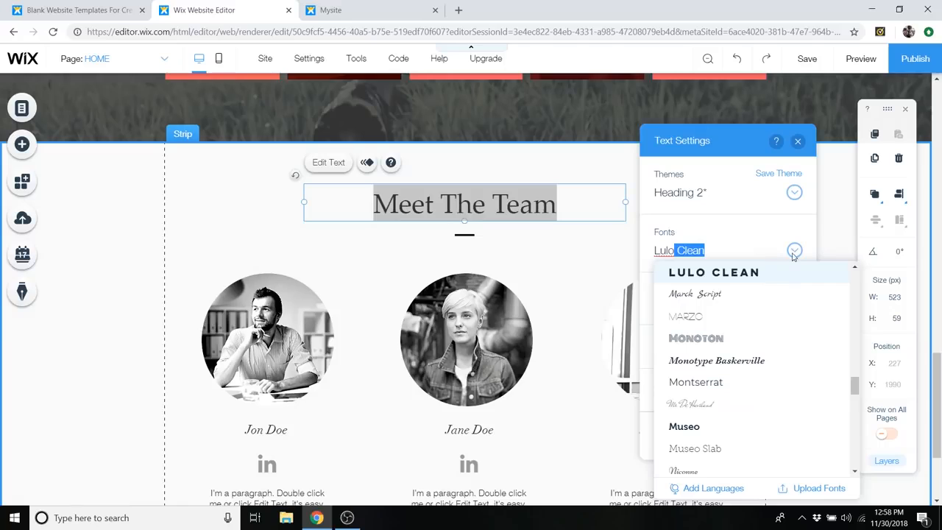
left_click(771, 275)
- Remove the spaces between the team heading's words so it reads "MEETTHETEAM"
left_click(486, 204)
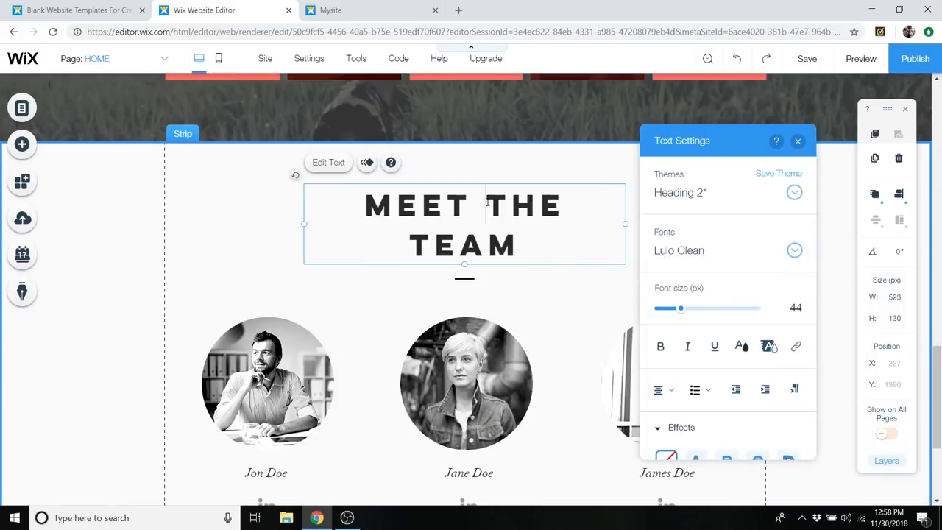
key("BackSpace")
left_click(506, 205)
key("BackSpace")
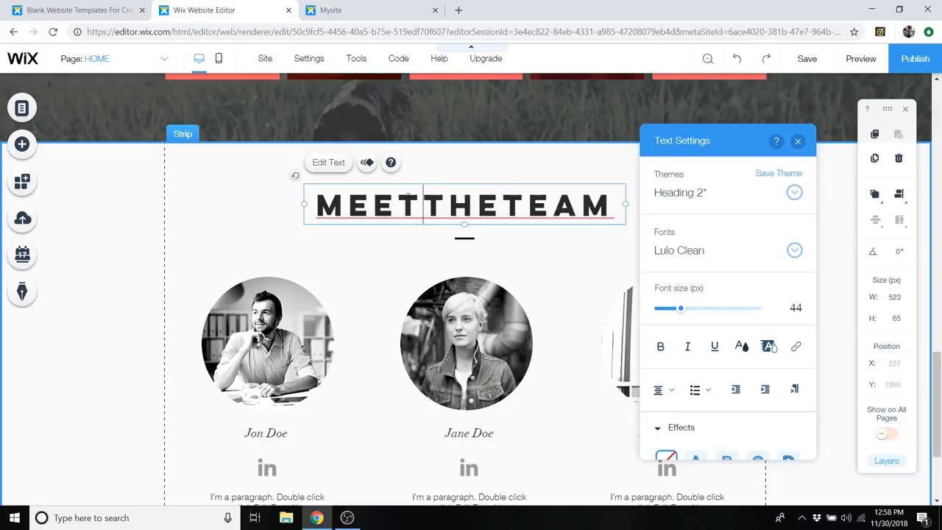
- Color the words "MEET" and "TEAM" in the team heading white (#FFFFFF) and close the text settings
left_click_drag(416, 197, 325, 198)
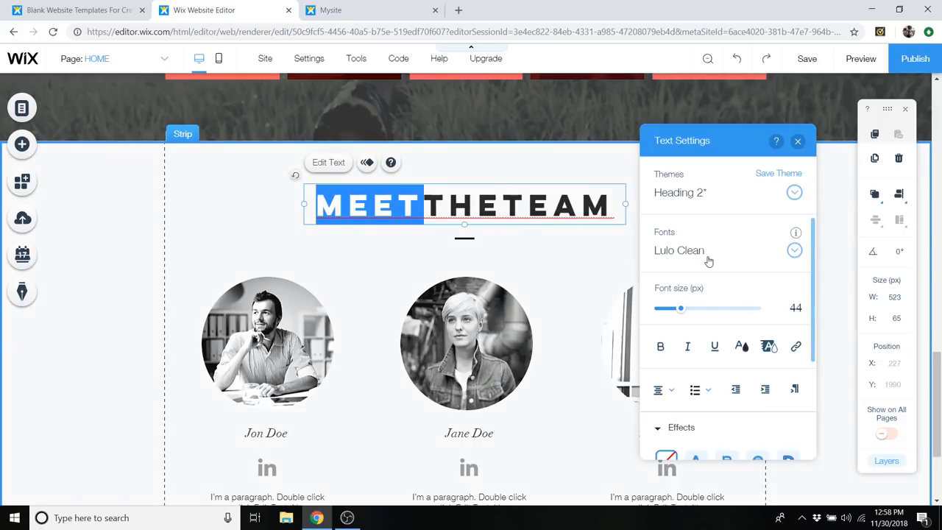
left_click(741, 347)
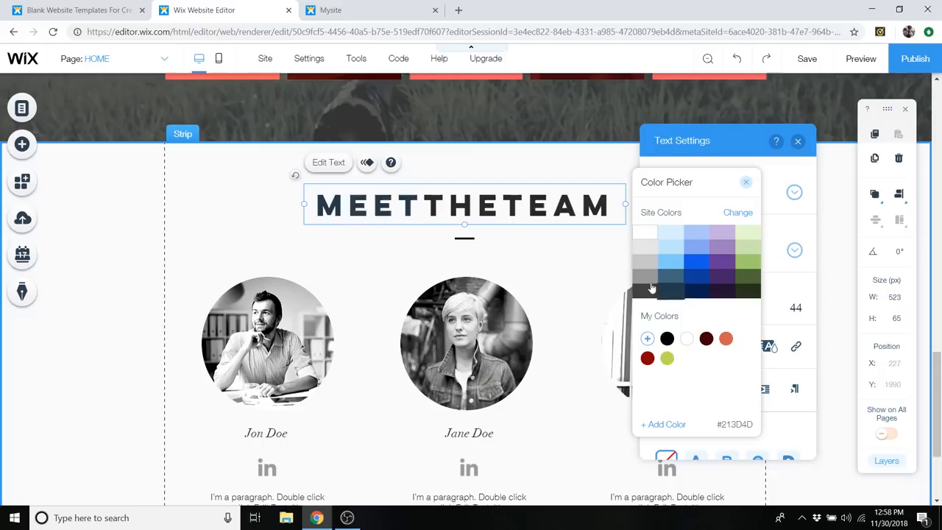
left_click(747, 183)
left_click_drag(502, 206, 619, 208)
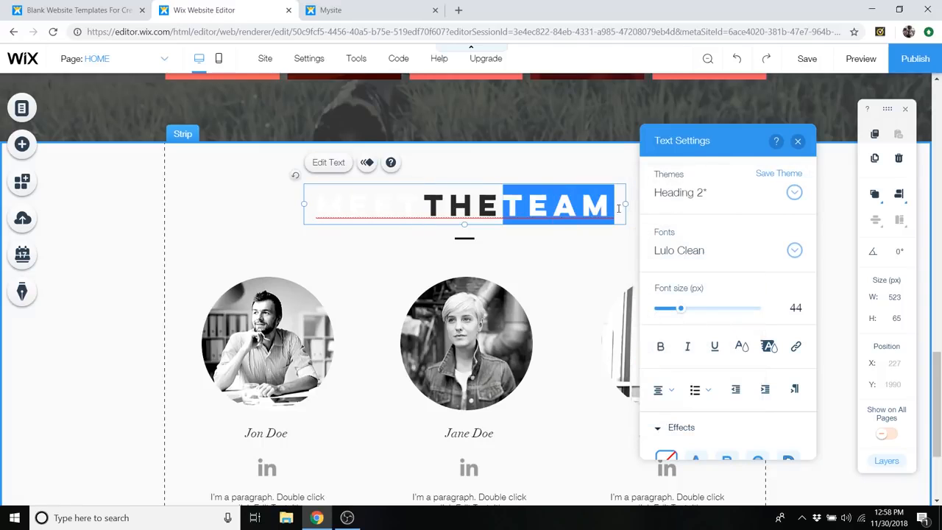
left_click(742, 348)
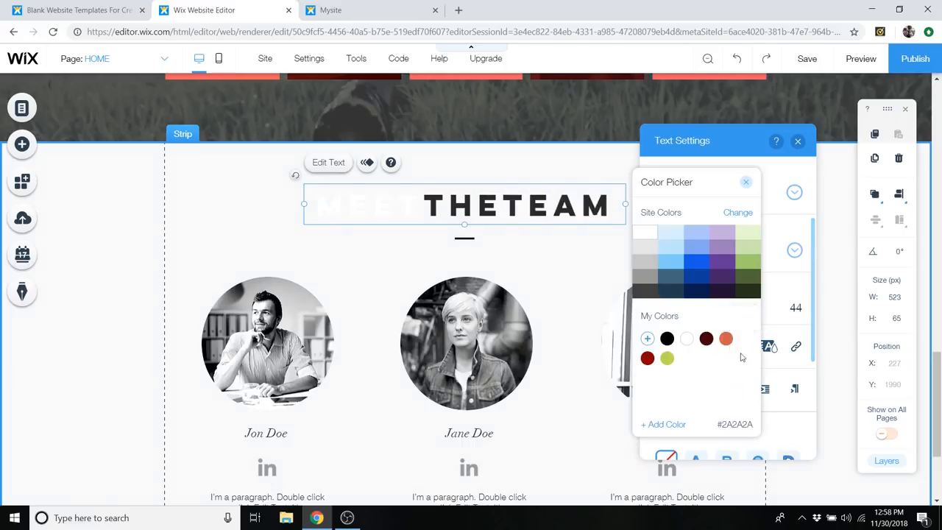
left_click(644, 233)
left_click(747, 185)
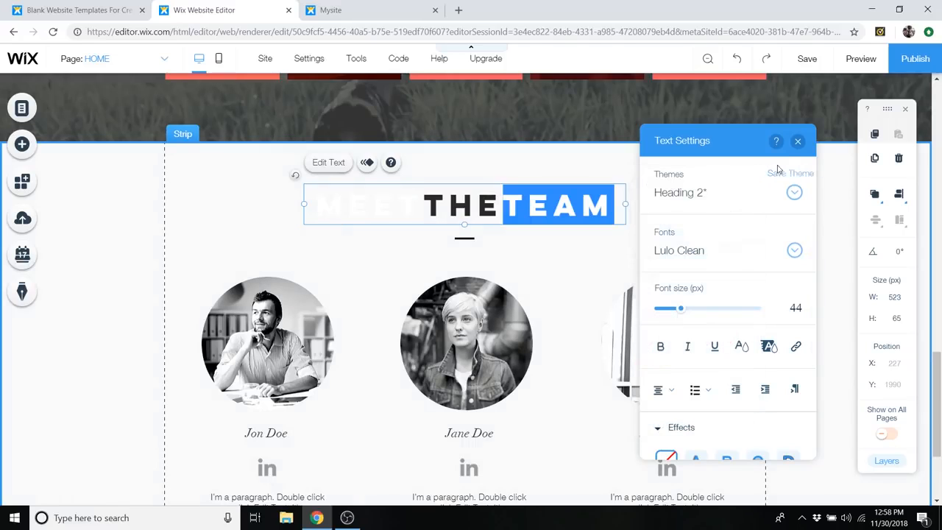
left_click(798, 142)
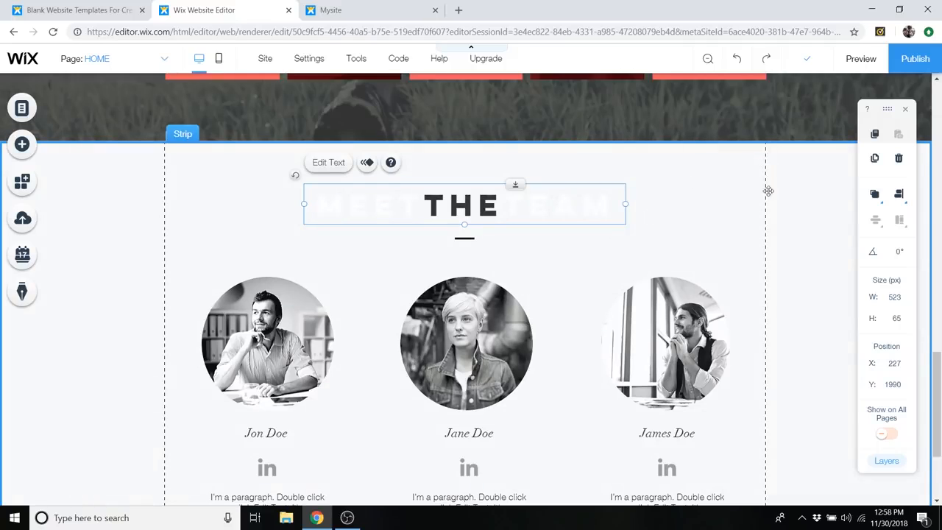
- Set the background of the "Meet The Team" strip to the Misty Slopes image
left_click(797, 171)
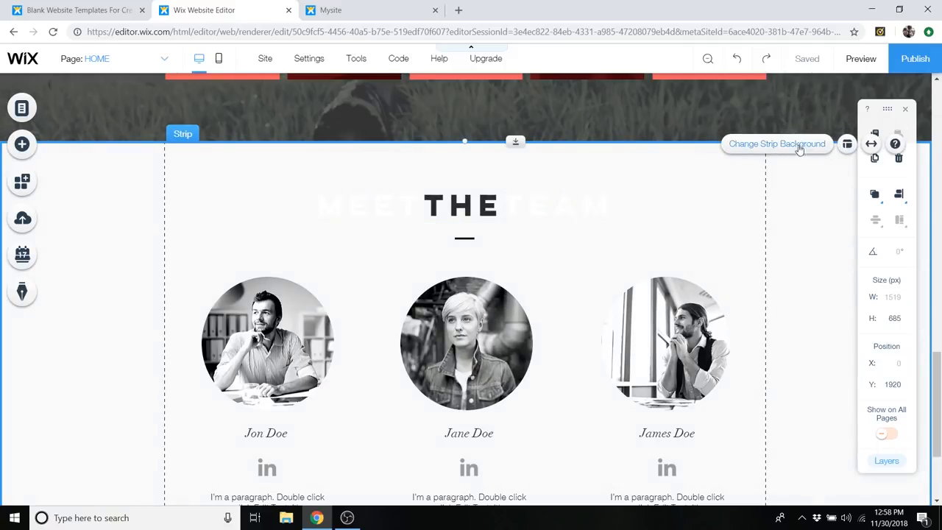
left_click(794, 147)
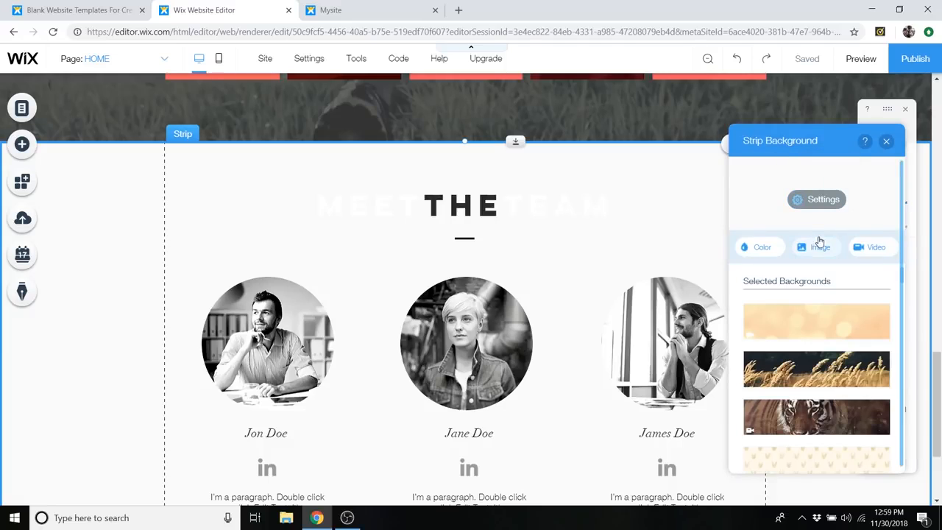
scroll(832, 338, "down", 5)
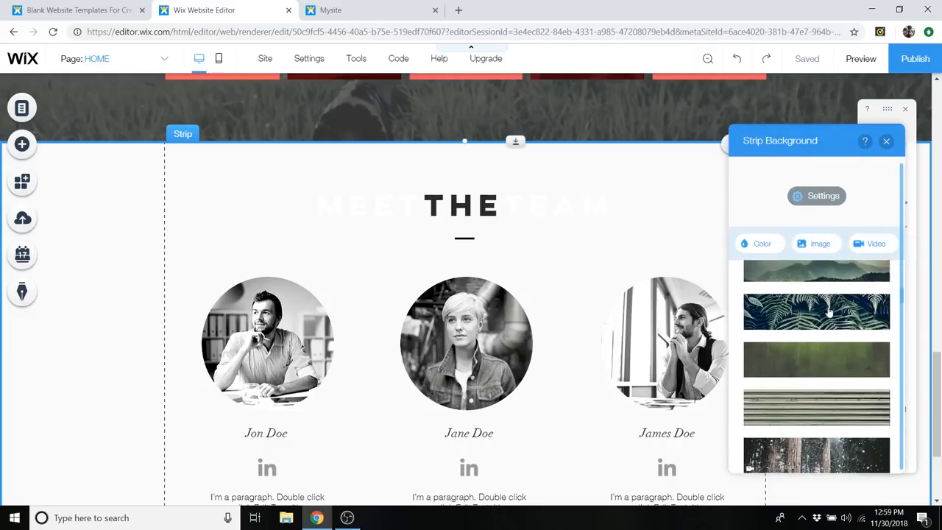
scroll(835, 343, "down", 5)
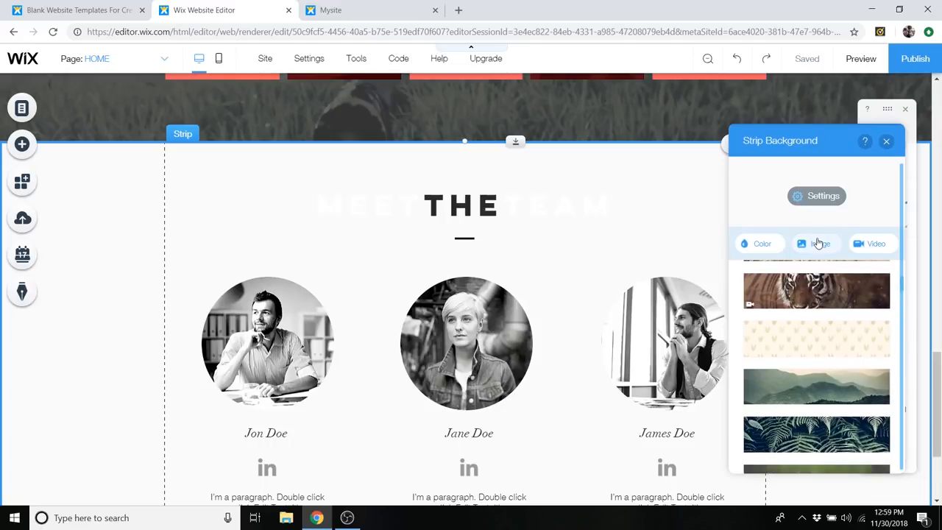
scroll(831, 346, "up", 2)
scroll(834, 339, "down", 4)
scroll(830, 323, "up", 1)
scroll(803, 302, "down", 1)
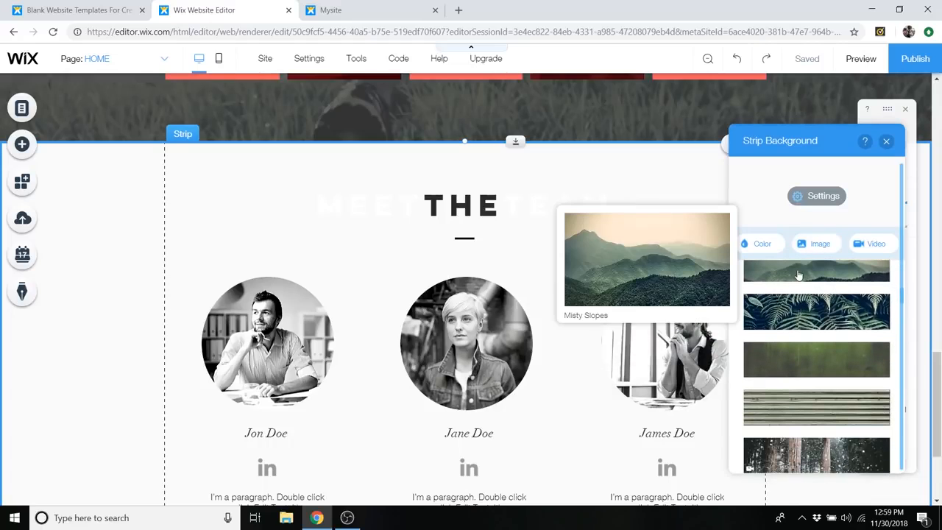
left_click(796, 275)
mouse_move(824, 272)
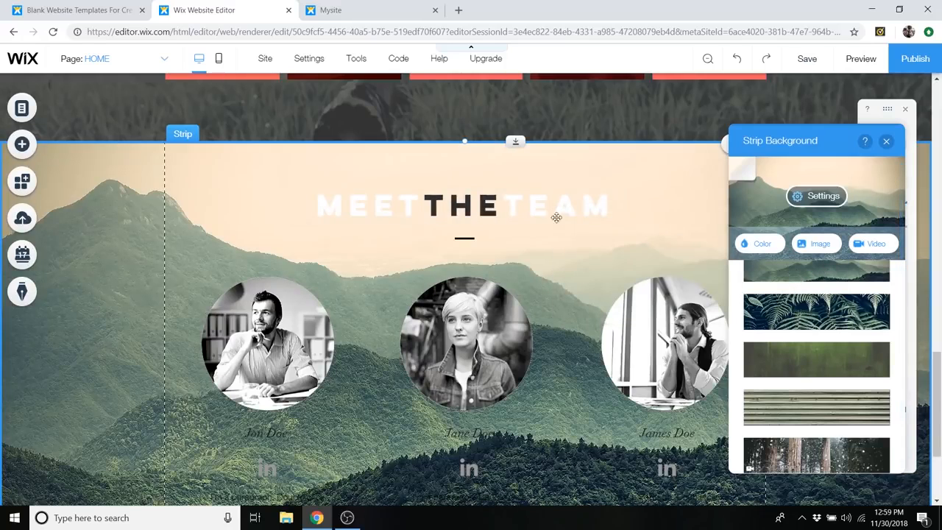
- Set the color behind the team strip's background image to #D1614B, lower the image opacity to 25%, and close the image settings
left_click(822, 196)
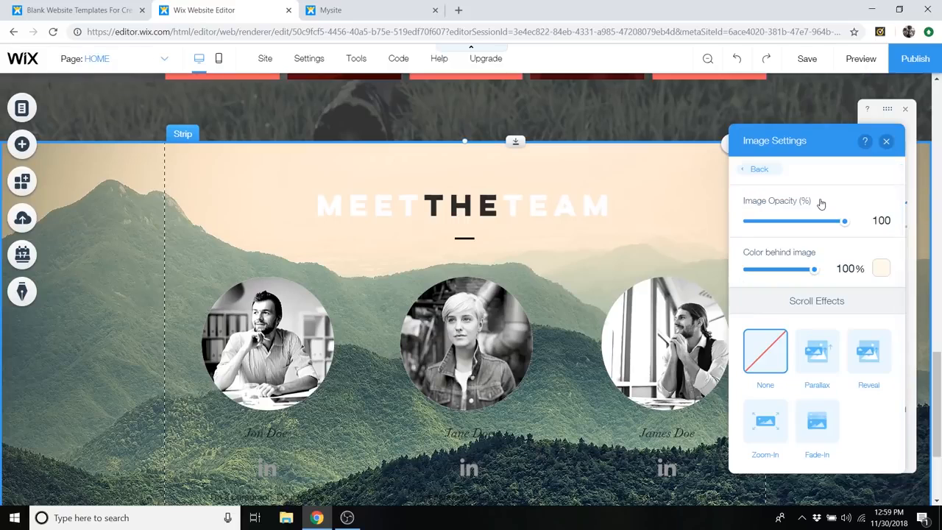
left_click(879, 270)
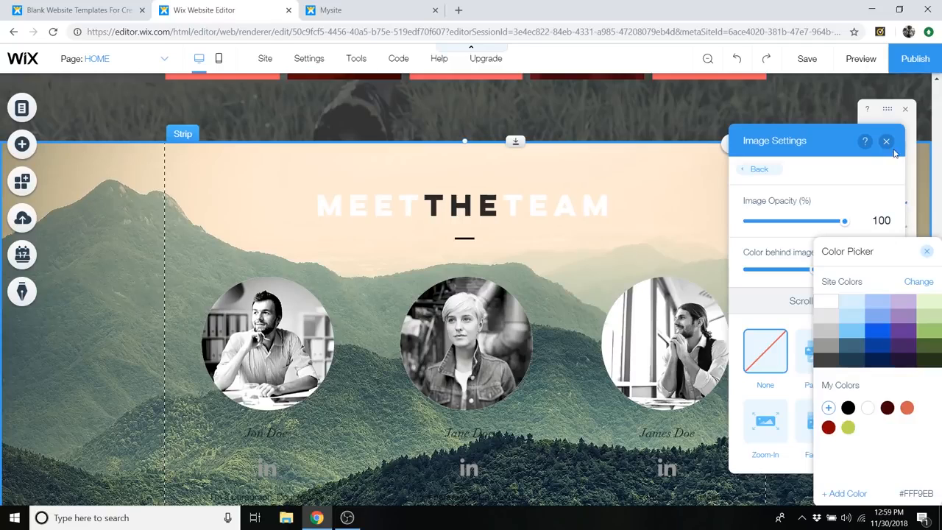
left_click(908, 407)
left_click_drag(921, 257, 840, 231)
left_click(845, 226)
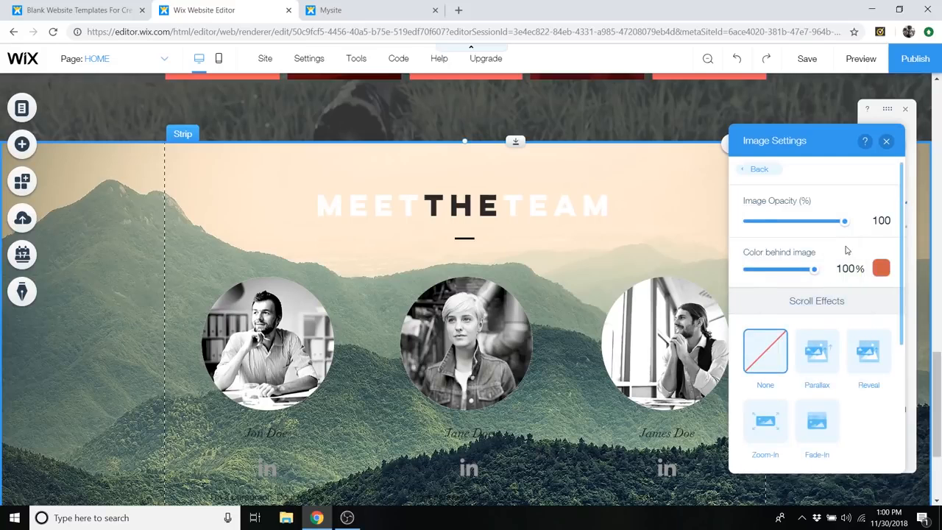
left_click_drag(843, 220, 781, 230)
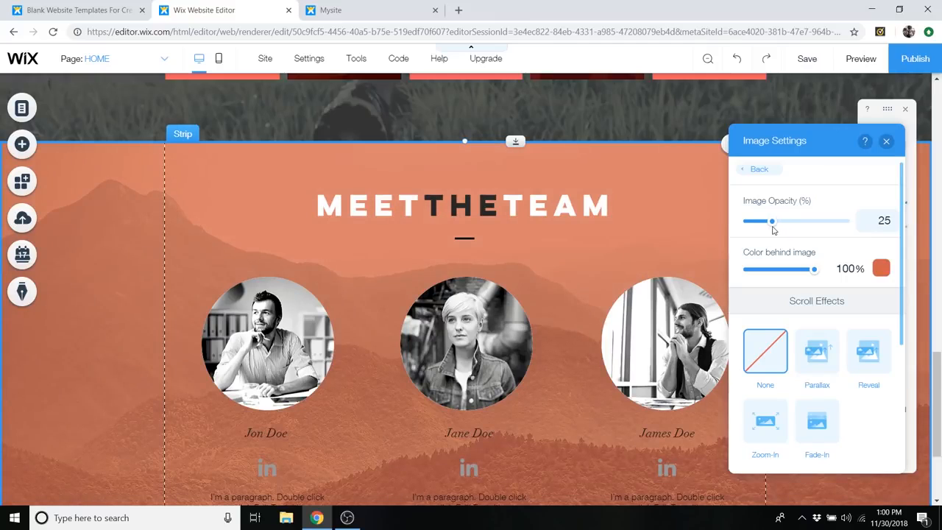
left_click(886, 143)
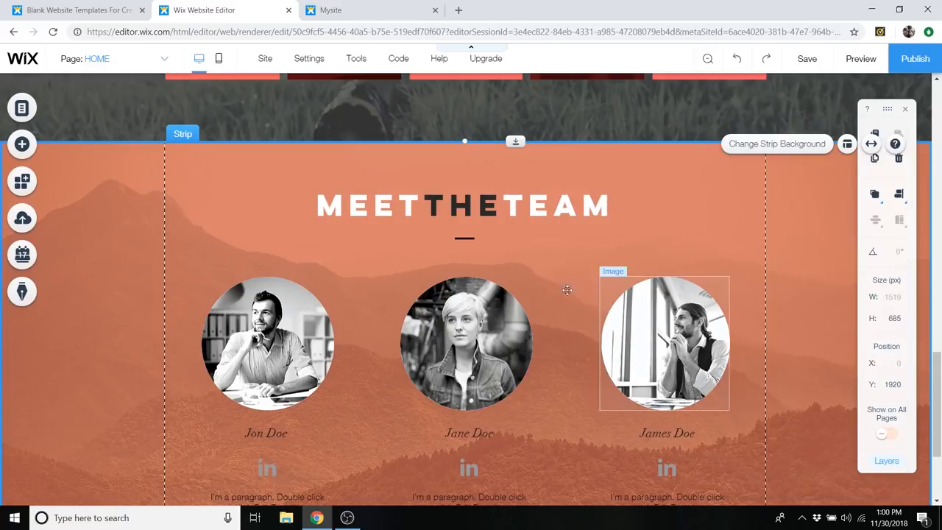
- Check the upload sources offered for replacing the first team member's portrait, keeping the current picture
scroll(662, 331, "down", 2)
left_click(251, 176)
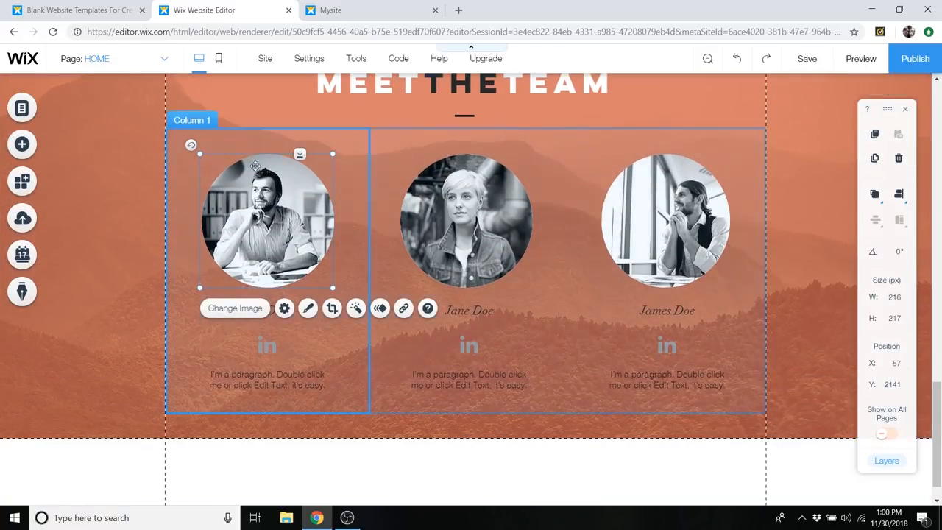
left_click(481, 197)
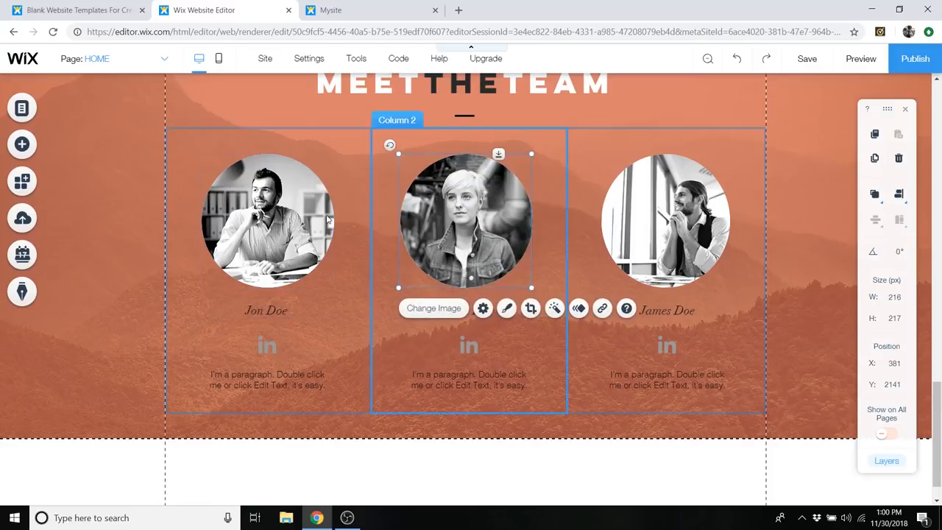
left_click(261, 243)
left_click(251, 310)
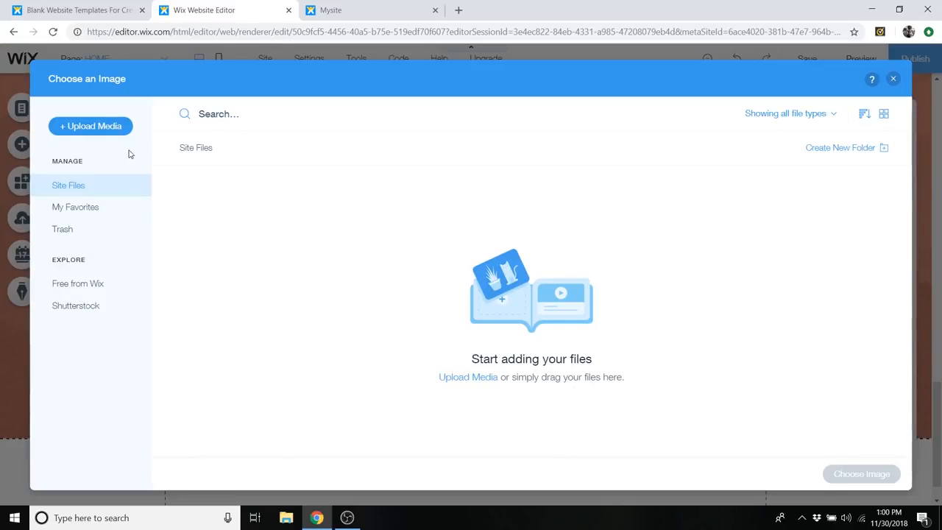
left_click(106, 130)
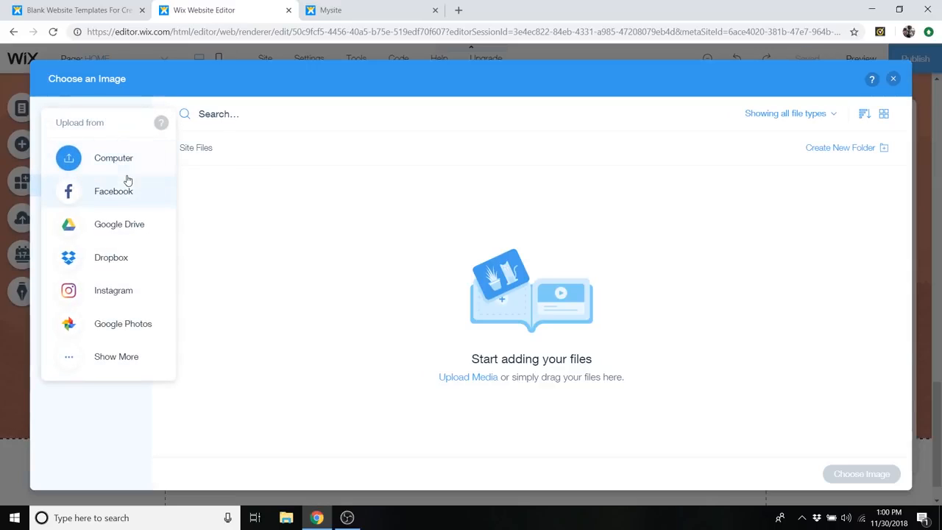
left_click(893, 80)
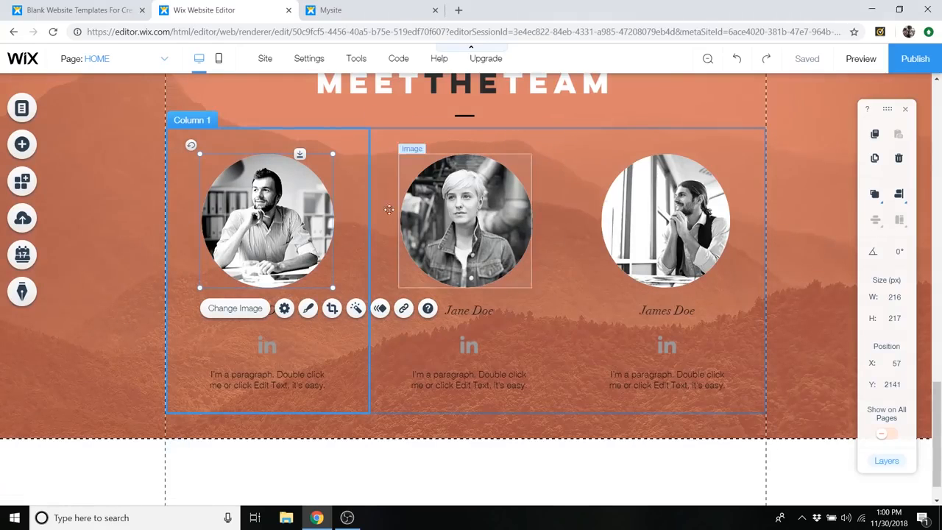
- Open the icon library for the social bar under the first team member and browse the available icons
left_click(279, 357)
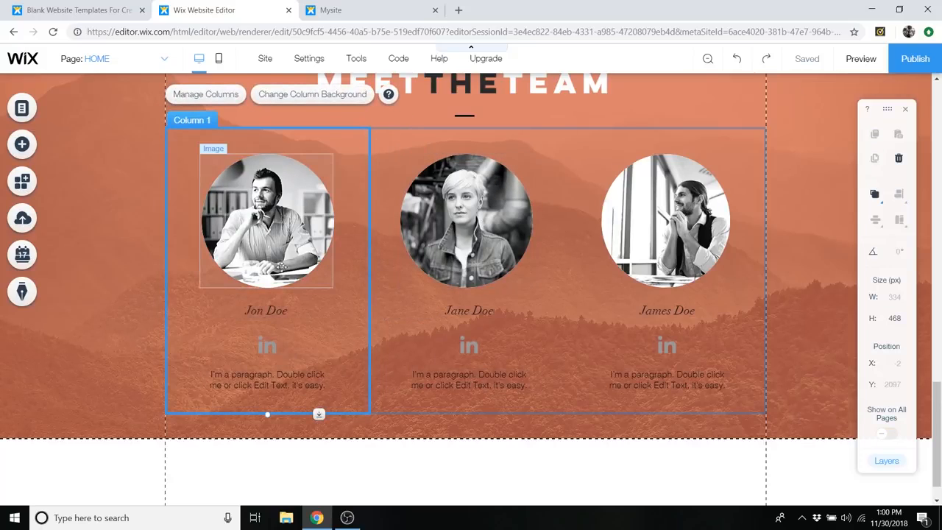
left_click(271, 344)
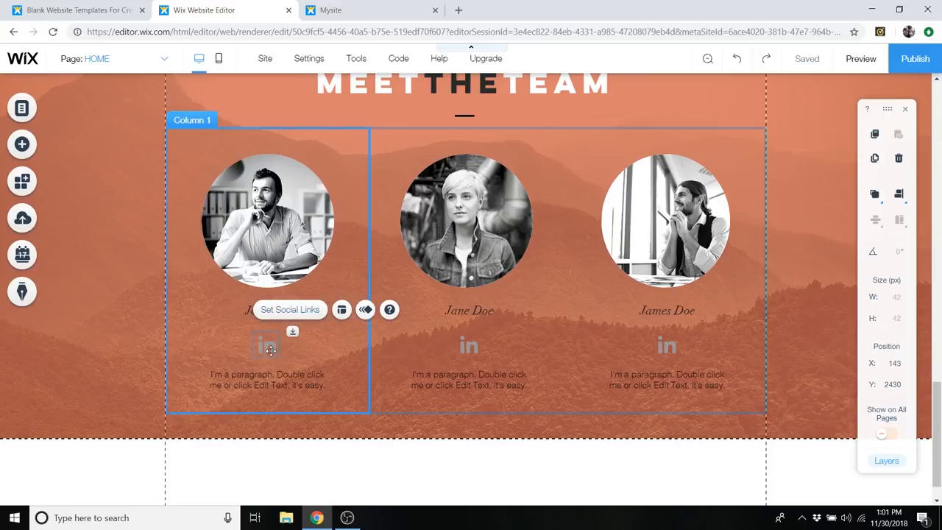
left_click(289, 310)
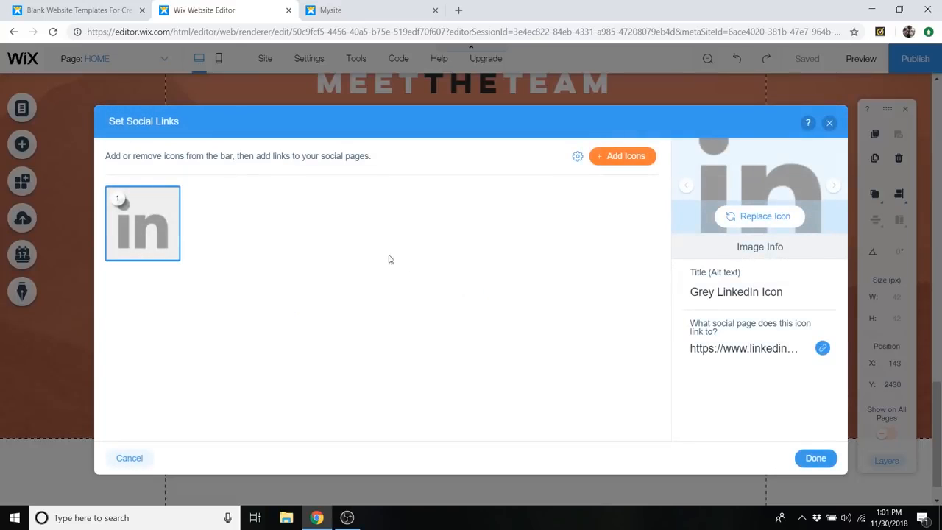
left_click(614, 163)
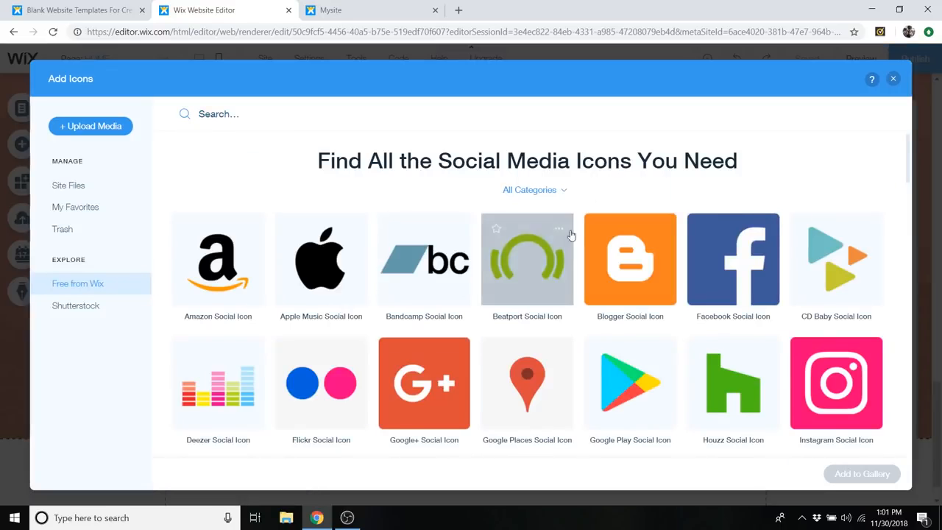
scroll(570, 243, "down", 7)
scroll(515, 276, "down", 2)
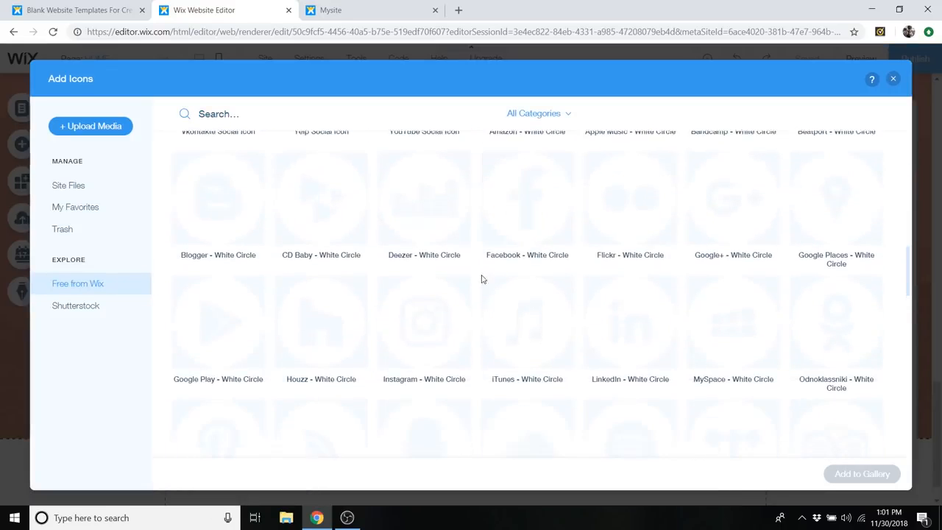
scroll(481, 292, "up", 9)
- Search the icon library for "instagram" and add the Instagram - Grey Circle icon to the first team member's social bar
left_click(223, 112)
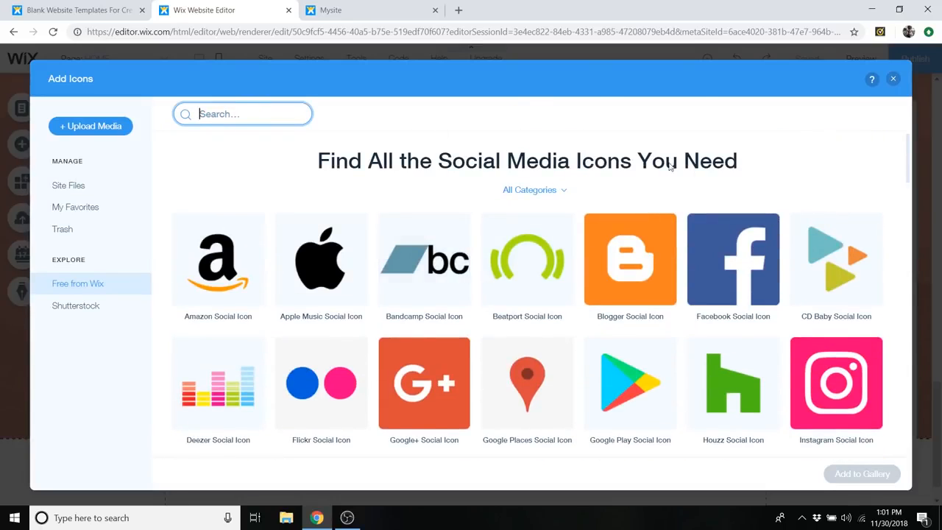
left_click(221, 116)
type("instagram")
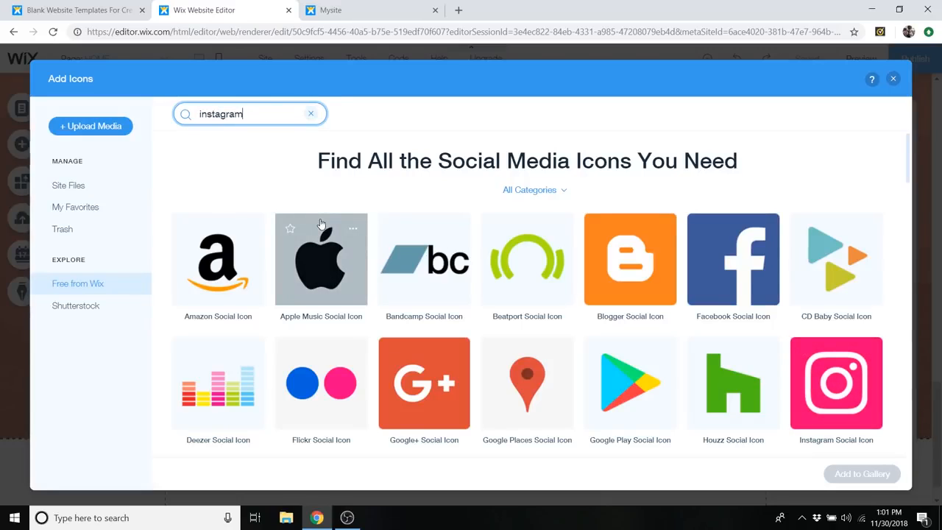
key("Return")
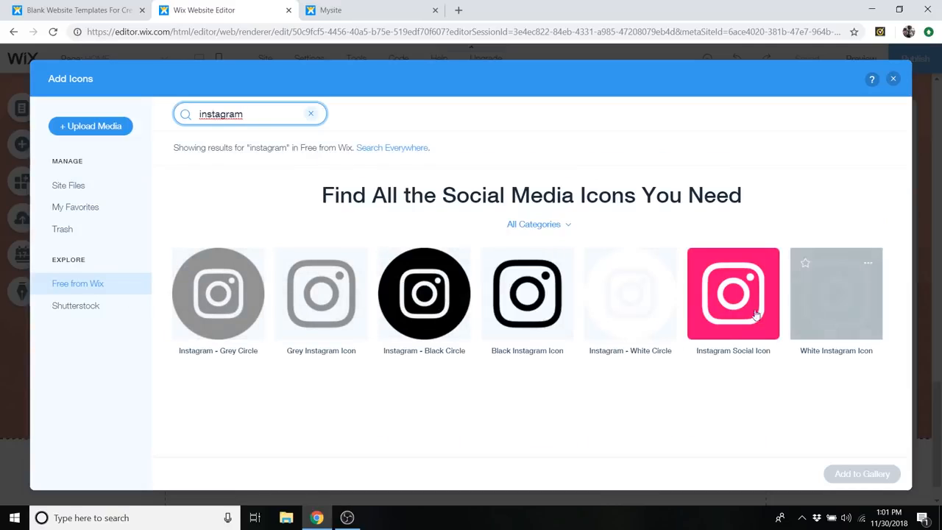
left_click(224, 287)
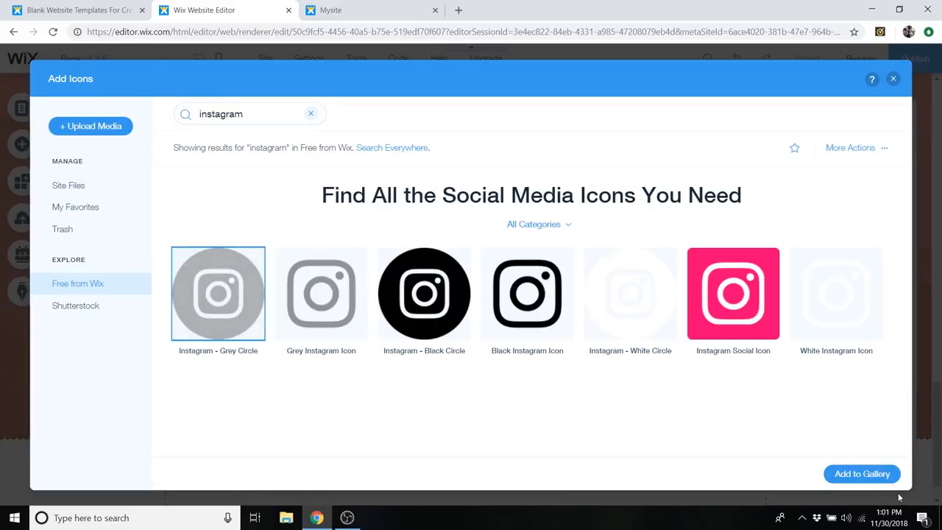
left_click(860, 475)
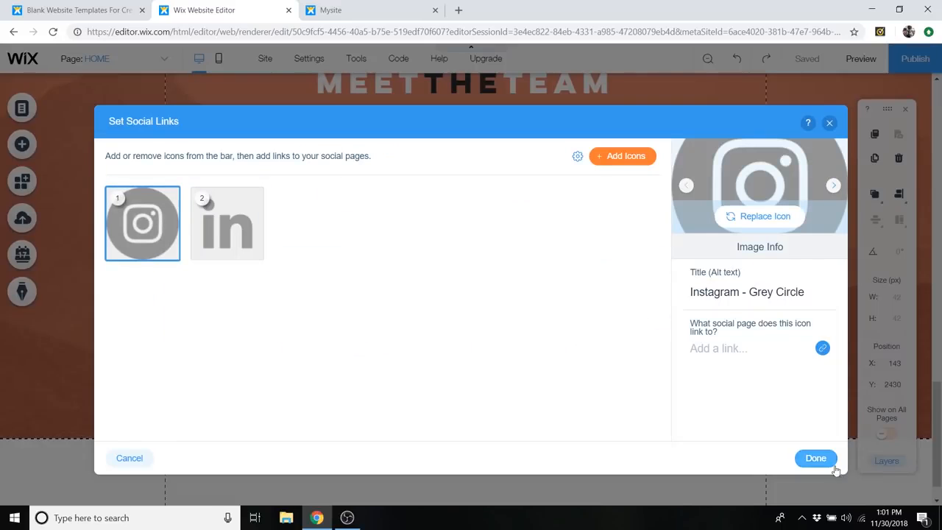
- Start linking the Instagram icon to a web address and open the team member's instagram.com profile in a new browser tab
left_click(745, 354)
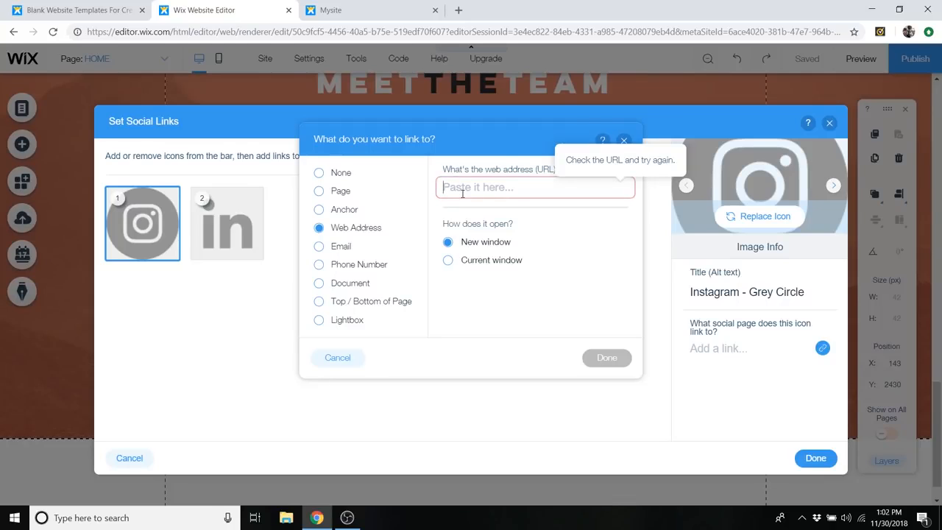
left_click(459, 9)
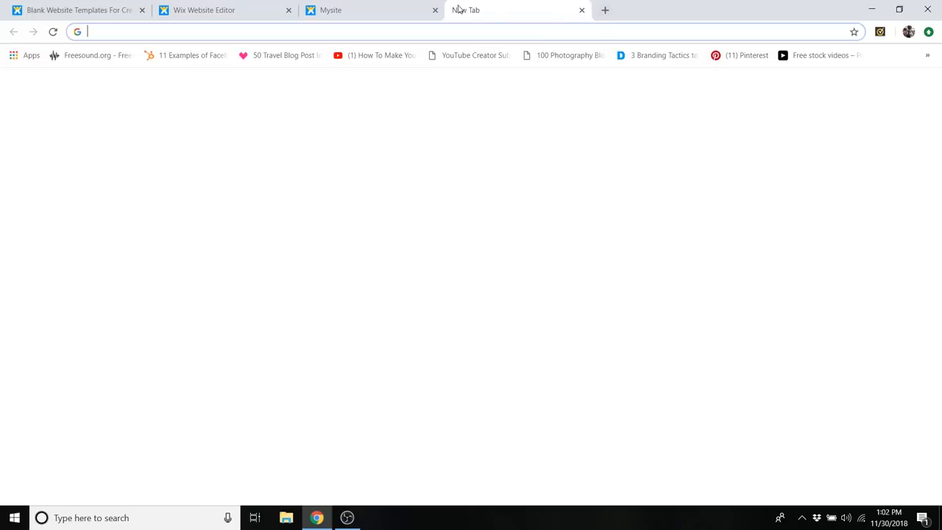
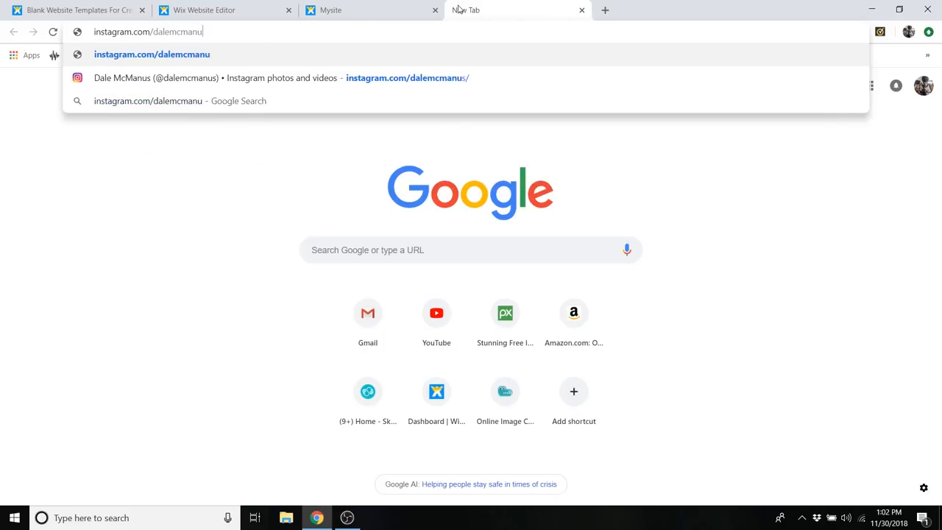
key("Return")
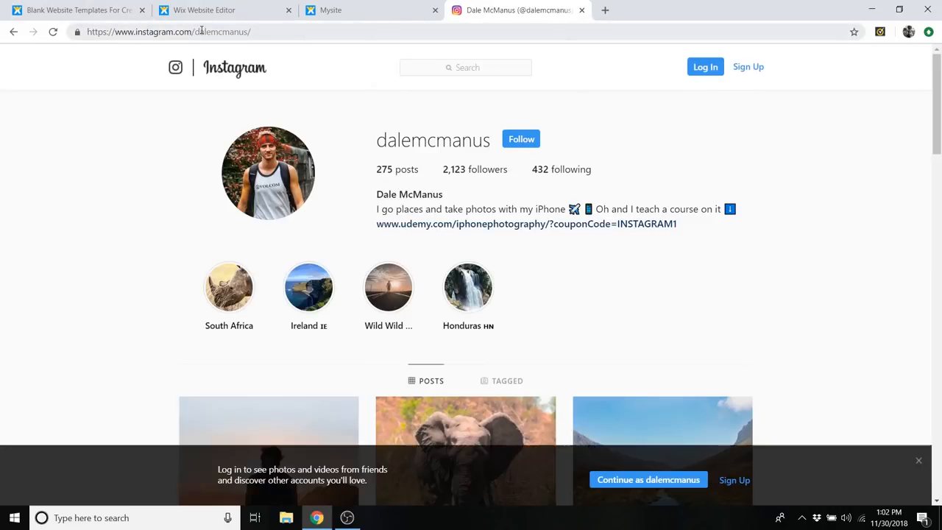
left_click(603, 149)
scroll(618, 158, "down", 3)
scroll(636, 170, "up", 3)
- Copy the Instagram profile's web address, set it as the Instagram icon's link in the Wix editor, and apply the social links
left_click(205, 37)
right_click(199, 33)
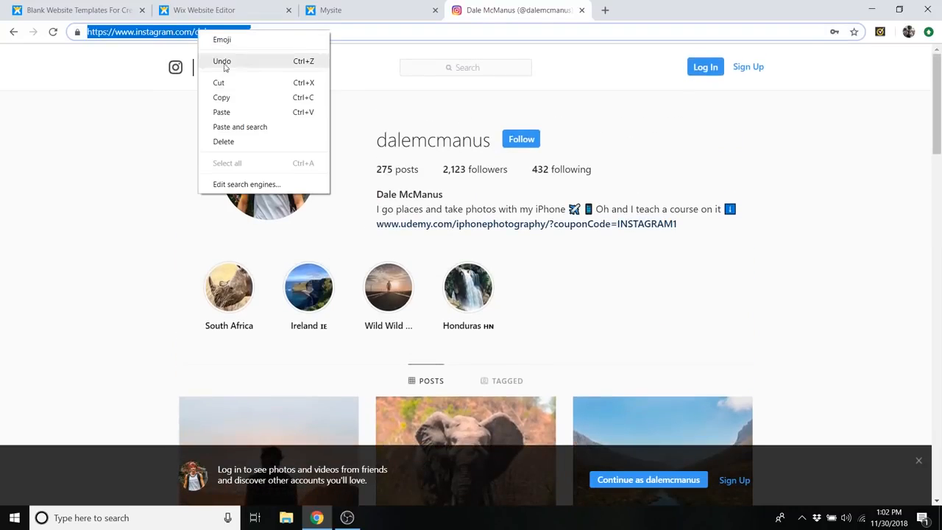
left_click(221, 98)
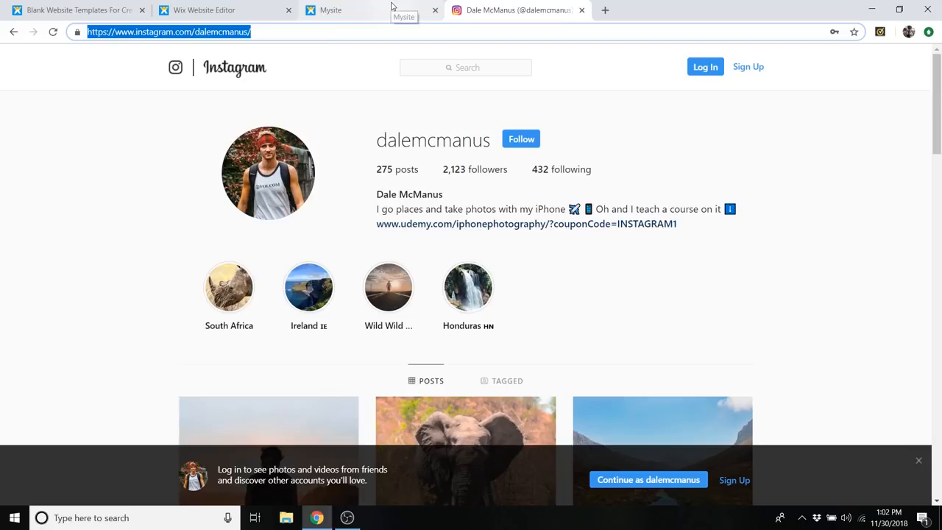
left_click(243, 7)
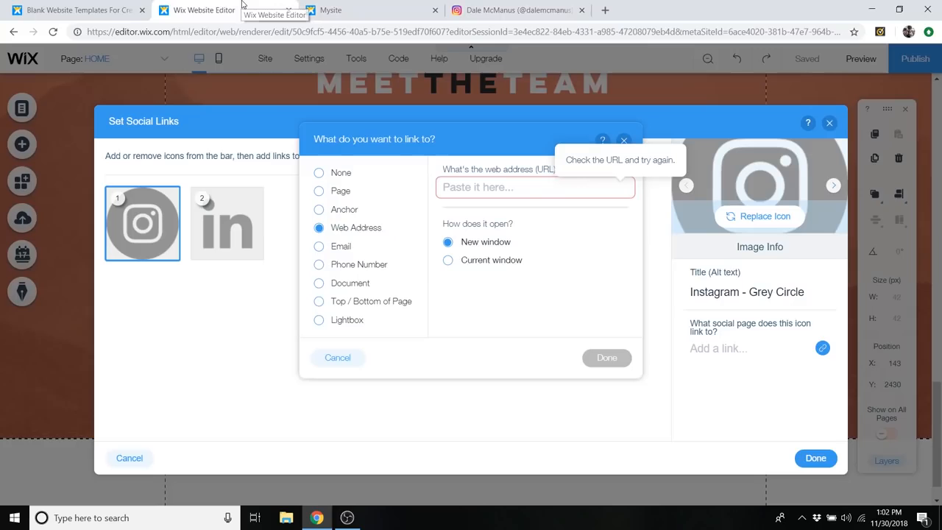
right_click(464, 187)
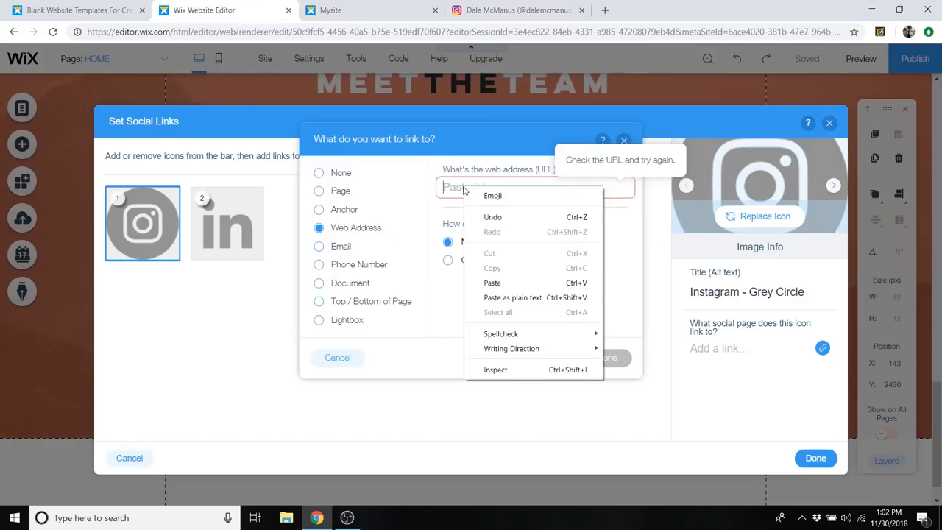
left_click(504, 284)
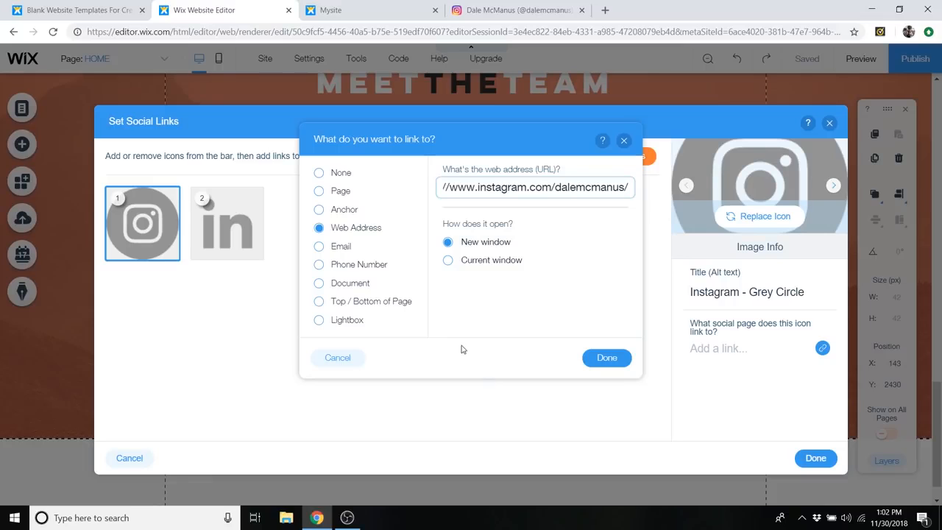
left_click(609, 358)
left_click(815, 457)
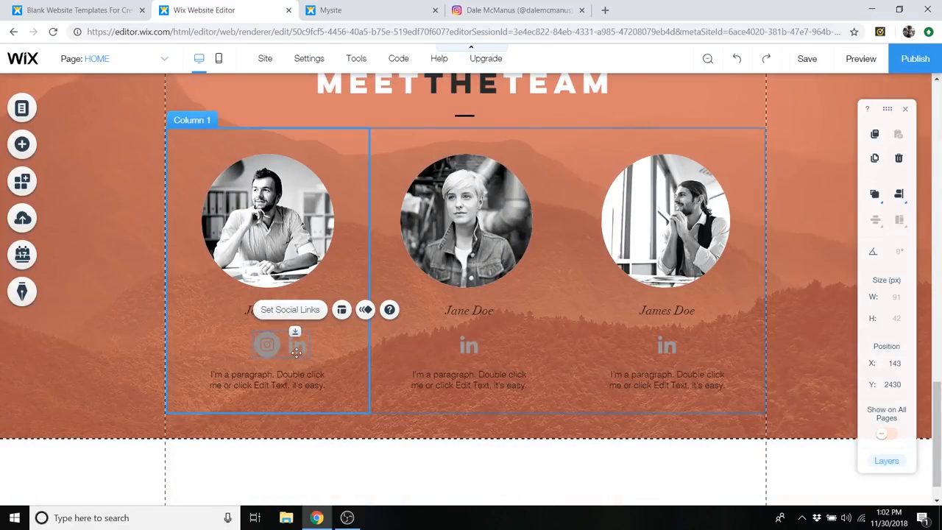
- Remove the grey LinkedIn icon from the first team member's social bar and apply the change
left_click(298, 310)
left_click(232, 221)
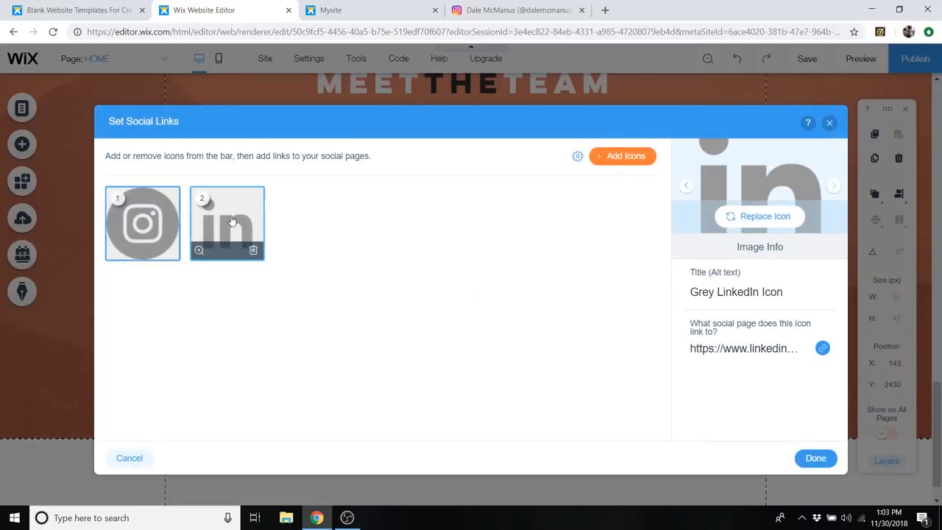
left_click(253, 250)
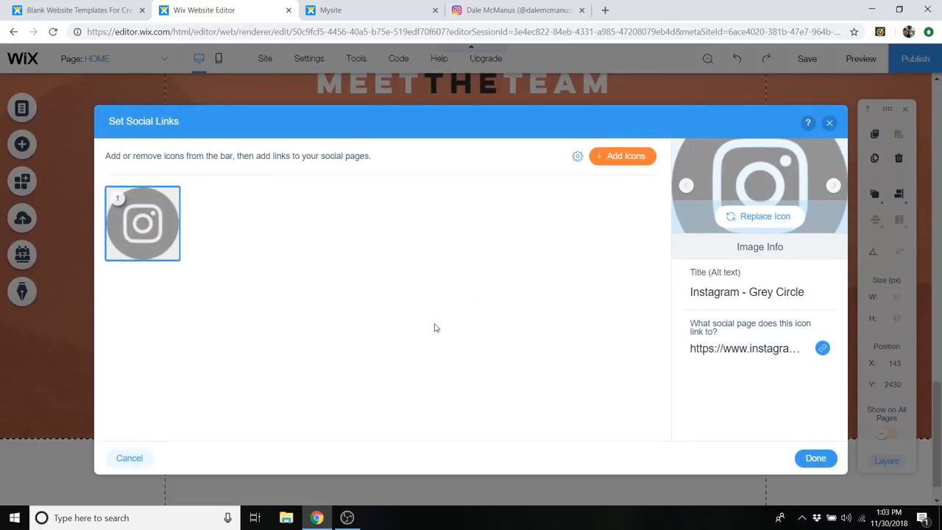
left_click(813, 458)
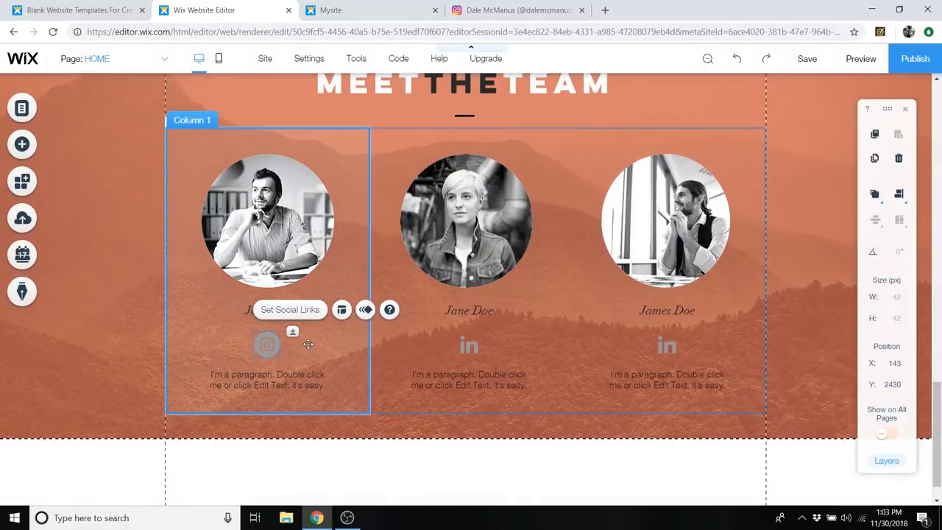
- Set the text colour of the first team member's name to white (#FFFFFF)
left_click(264, 313)
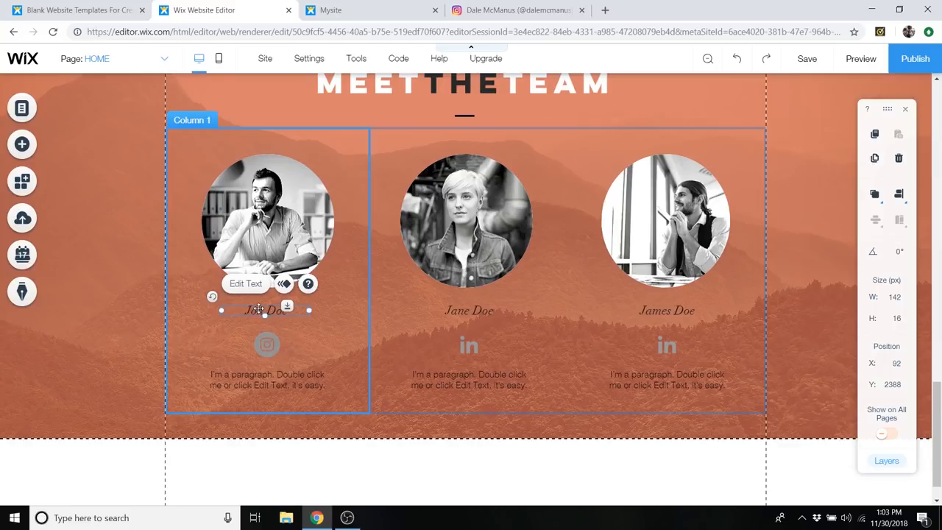
double_click(259, 309)
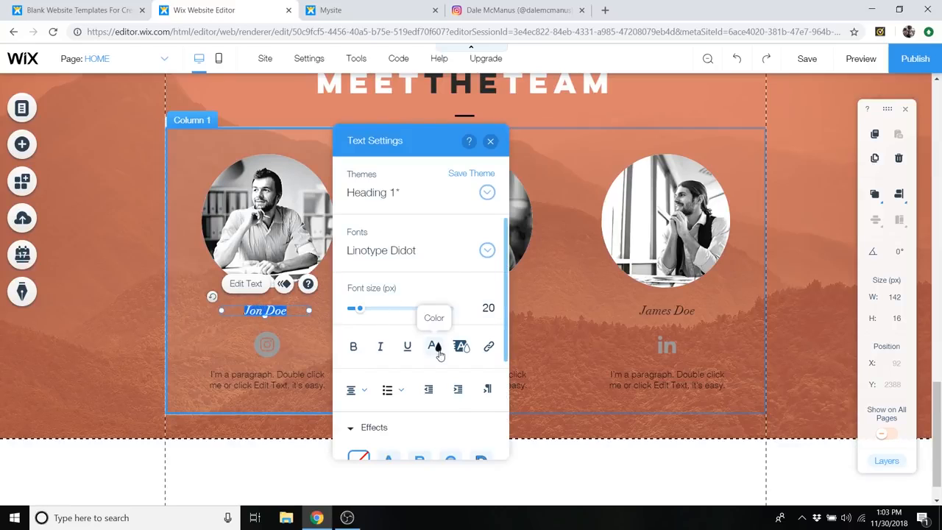
left_click(435, 349)
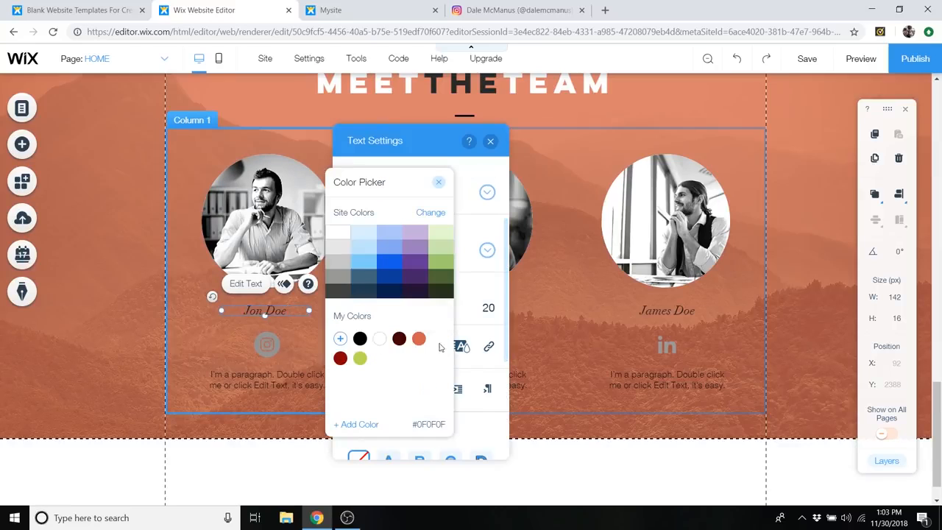
left_click(437, 185)
left_click(490, 140)
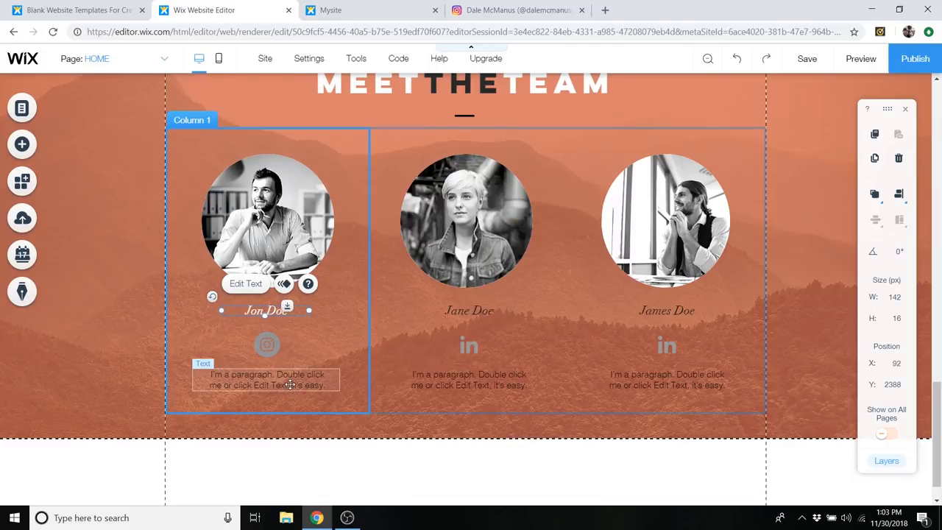
- Make the paragraph text under the first team member's social bar white
double_click(290, 384)
left_click(456, 349)
left_click(458, 185)
left_click(510, 141)
- Recolour the second team member's name and paragraph text to white
double_click(483, 310)
left_click(334, 349)
double_click(475, 384)
- Recolour the third team member's name and paragraph text to white, and close the Instagram browser tab
double_click(666, 311)
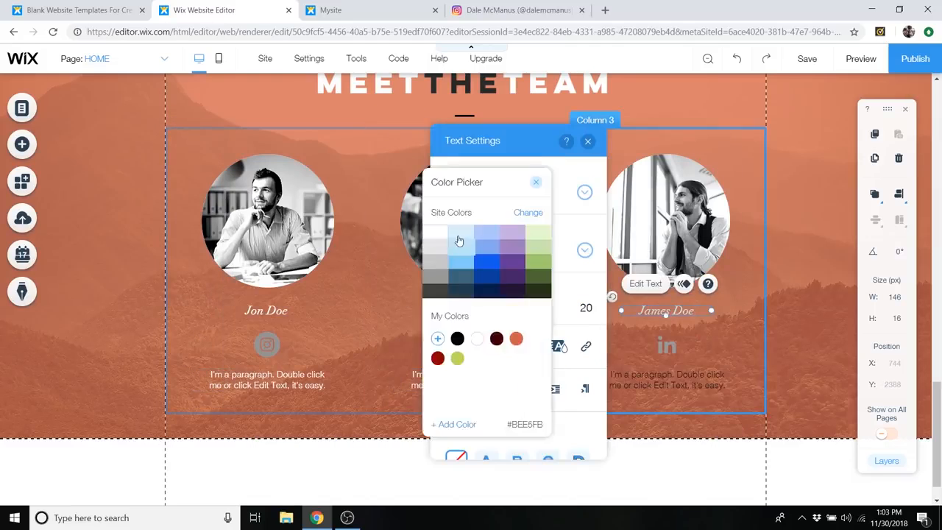
left_click(536, 350)
left_click(587, 141)
double_click(665, 381)
left_click(503, 348)
left_click(408, 241)
left_click(507, 184)
left_click(560, 141)
left_click(582, 11)
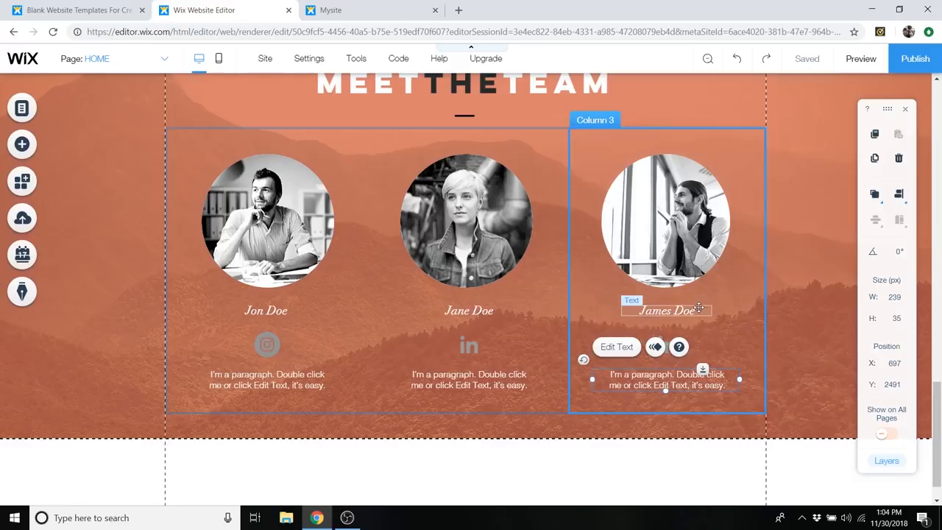
- Examine the ready-made contact form designs available for adding to the page
scroll(425, 220, "up", 3)
scroll(421, 224, "down", 3)
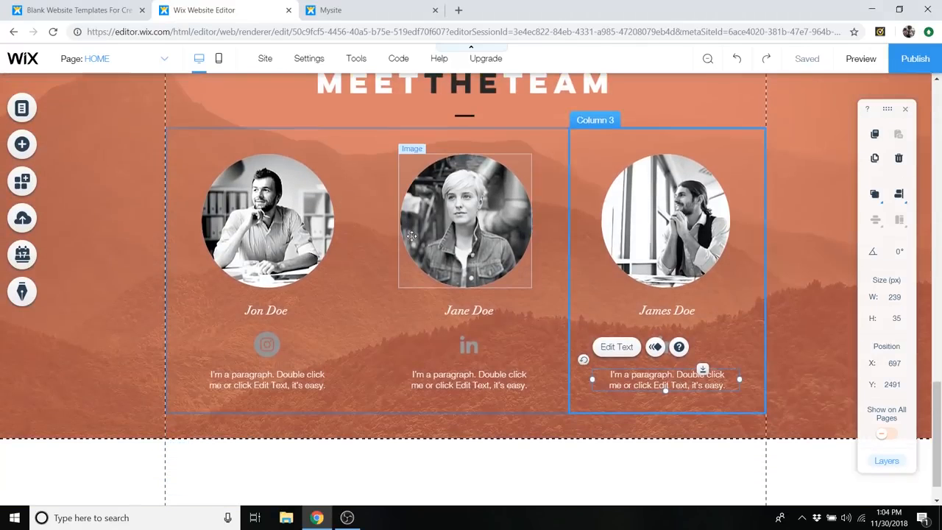
scroll(414, 235, "down", 1)
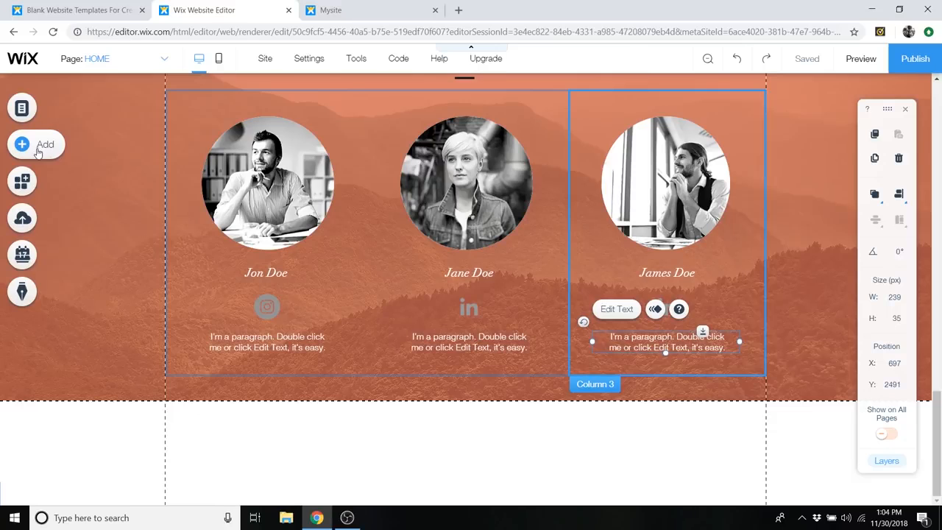
left_click(38, 149)
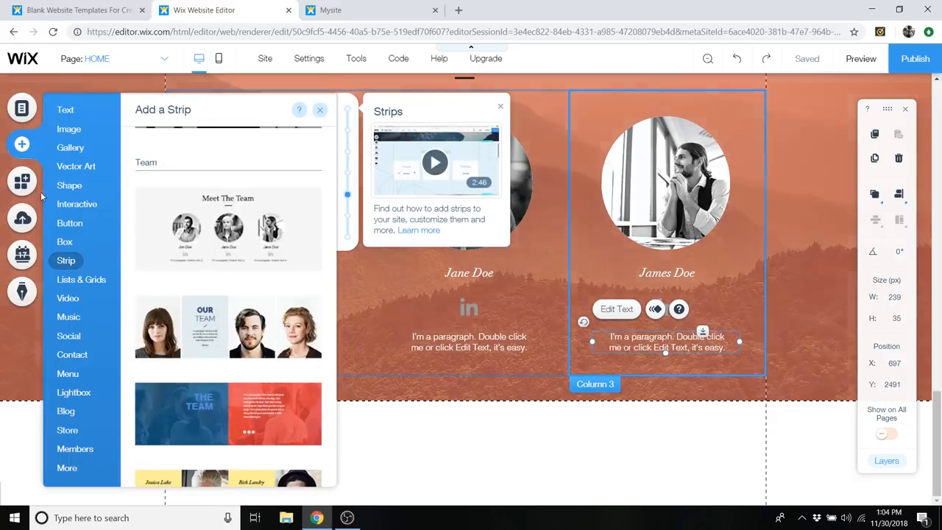
left_click(70, 147)
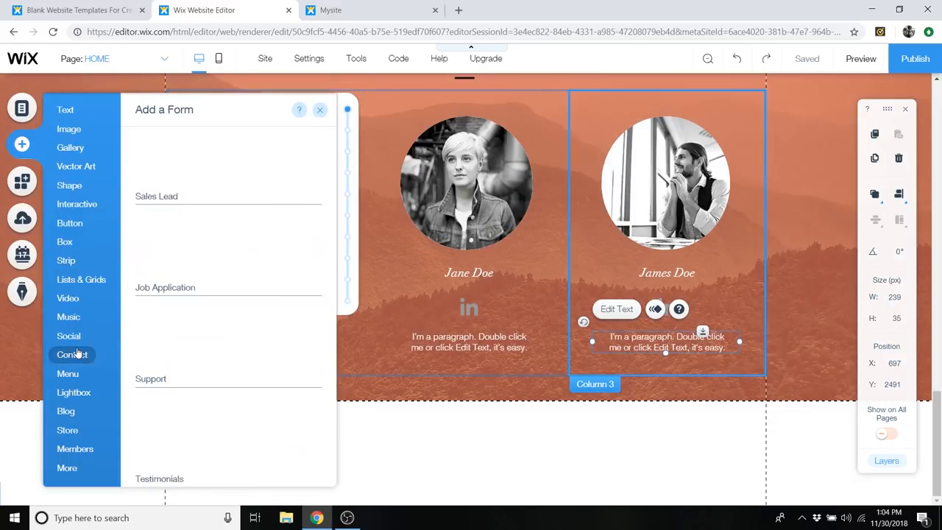
mouse_move(72, 355)
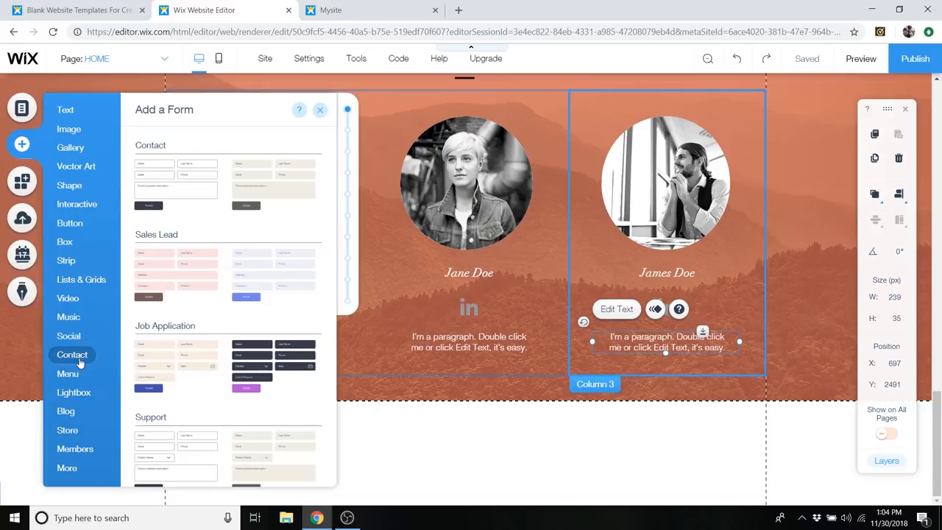
scroll(225, 243, "down", 2)
scroll(283, 243, "down", 1)
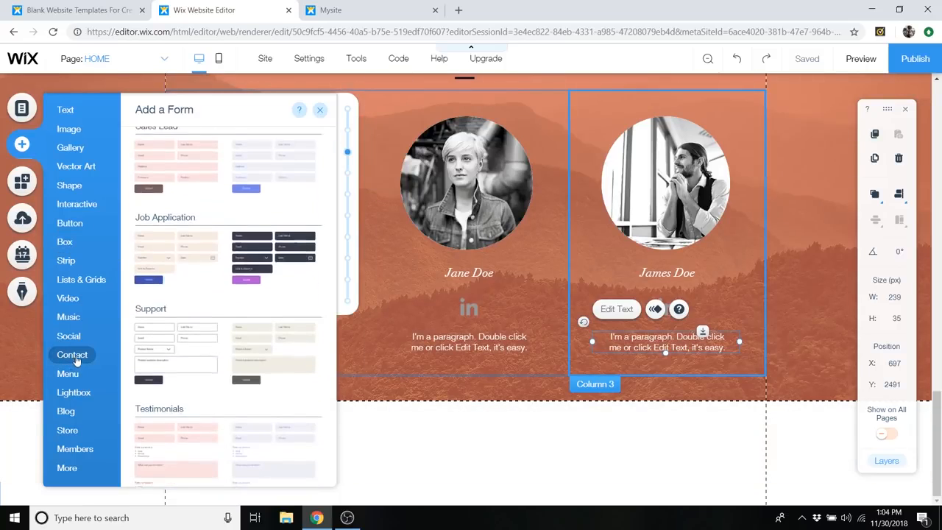
scroll(198, 161, "up", 3)
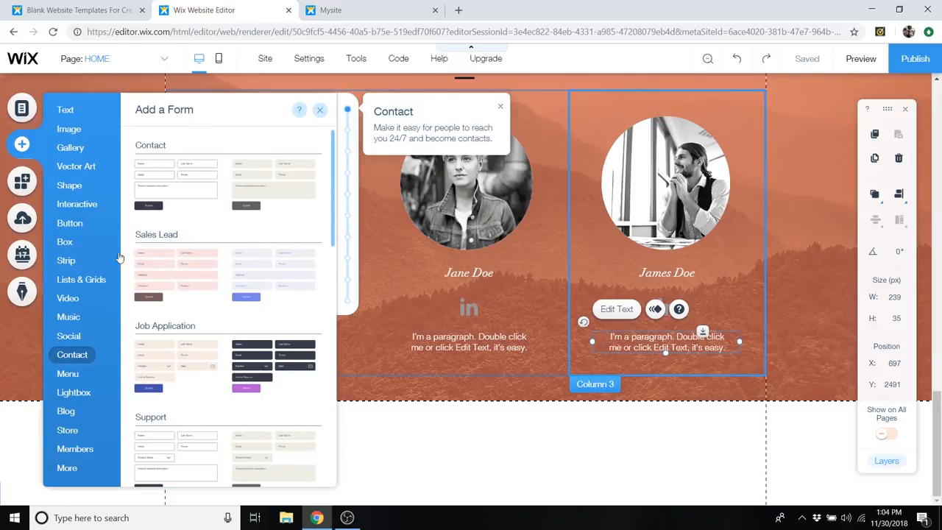
- Browse the strip designs and add the yellow "Contact me" contact strip below the team strip
mouse_move(74, 264)
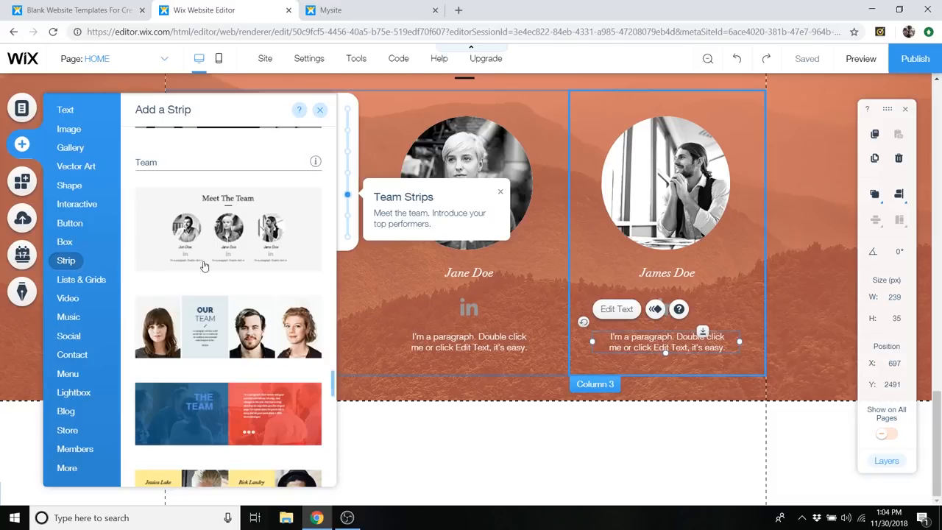
scroll(206, 287, "down", 10)
scroll(212, 315, "down", 3)
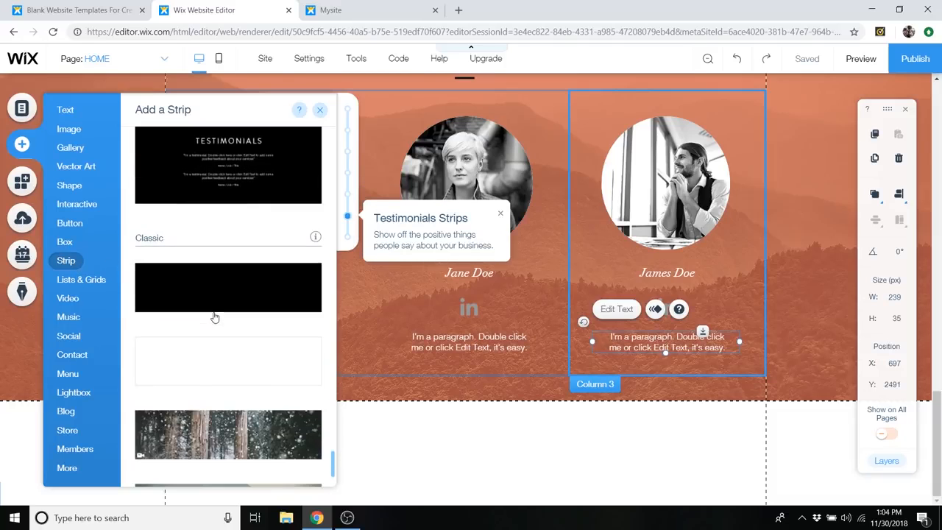
scroll(215, 336, "up", 6)
scroll(257, 390, "up", 10)
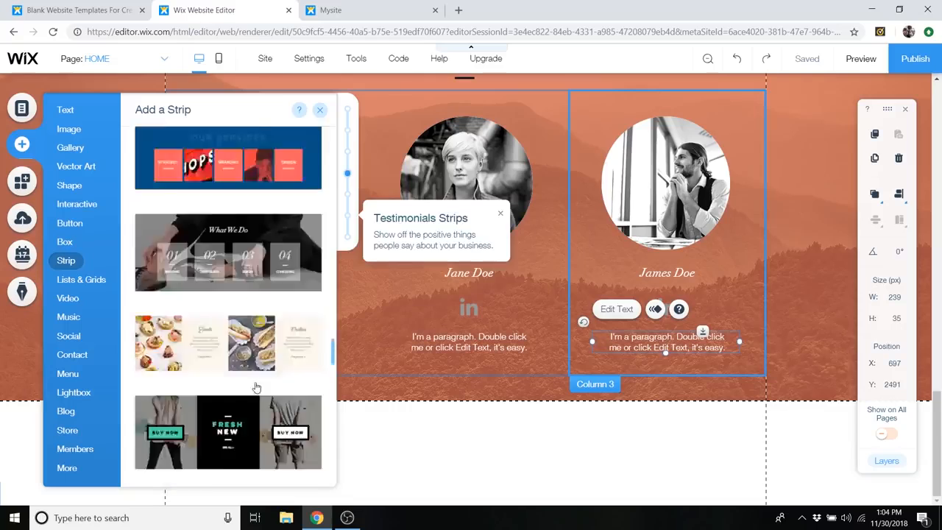
scroll(259, 397, "up", 15)
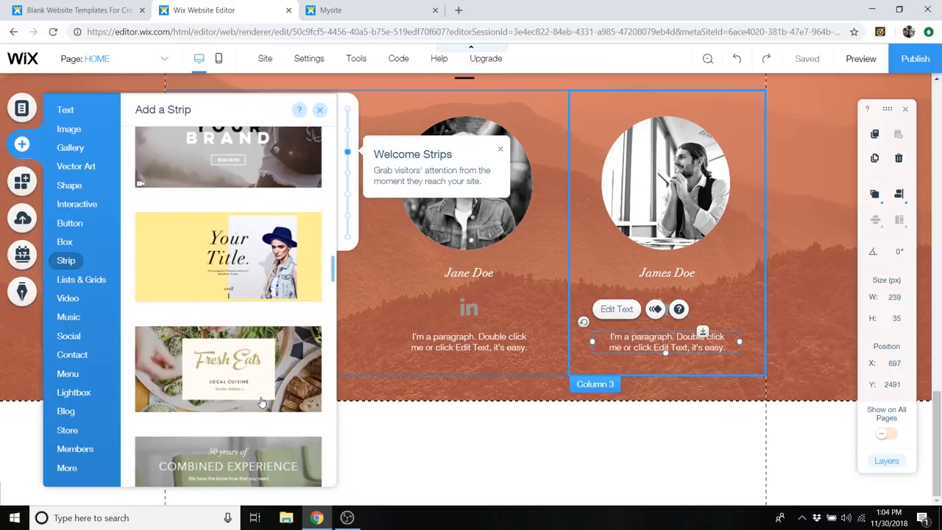
scroll(263, 399, "down", 1)
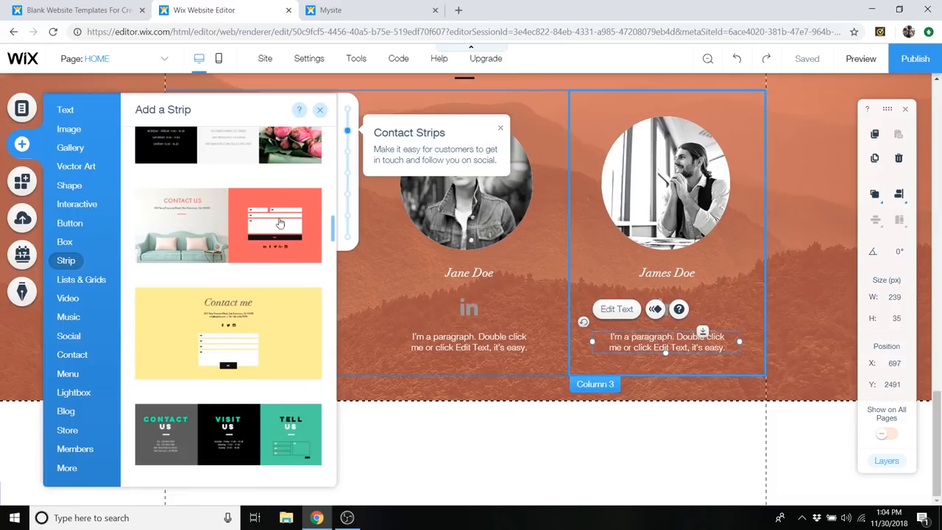
scroll(250, 312, "down", 1)
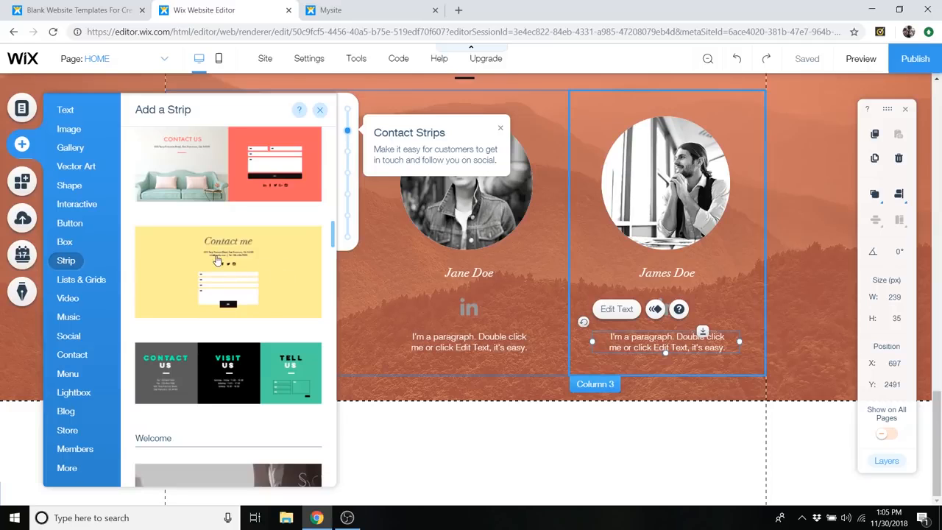
left_click(263, 296)
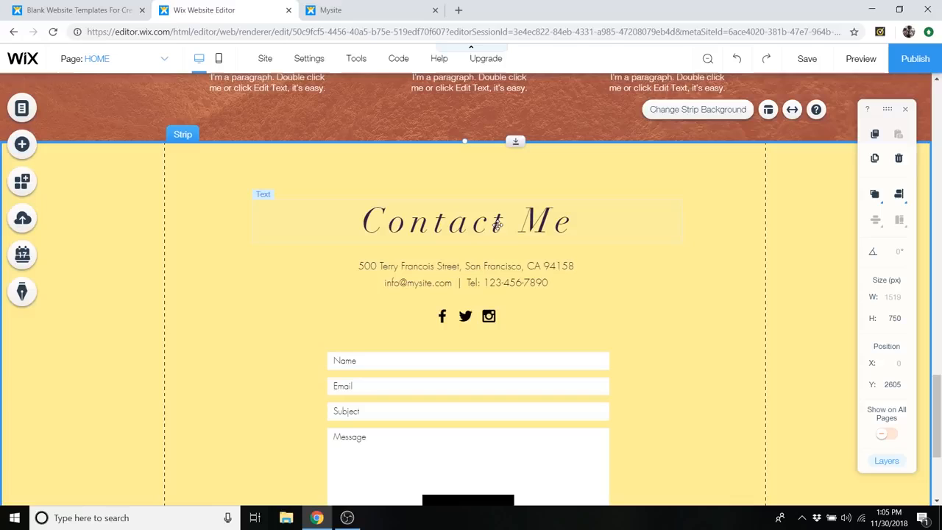
- Change the font of the contact strip's "Contact Me" heading to Lulo Clean
left_click(498, 223)
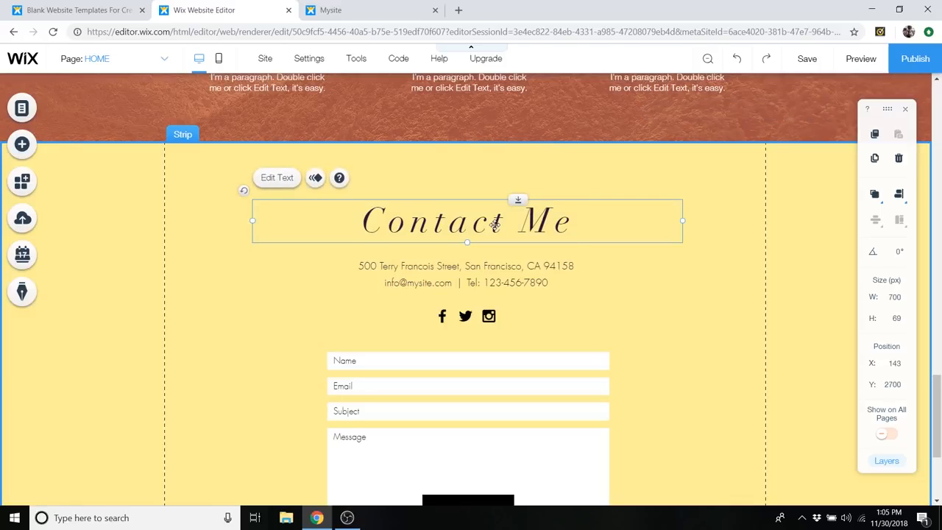
double_click(494, 225)
left_click(826, 256)
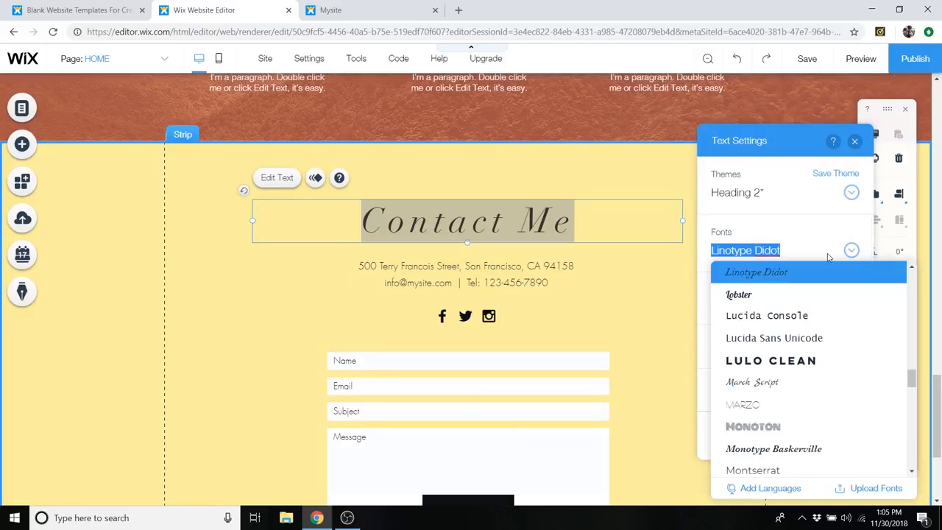
type("Lulo Clean")
left_click(809, 274)
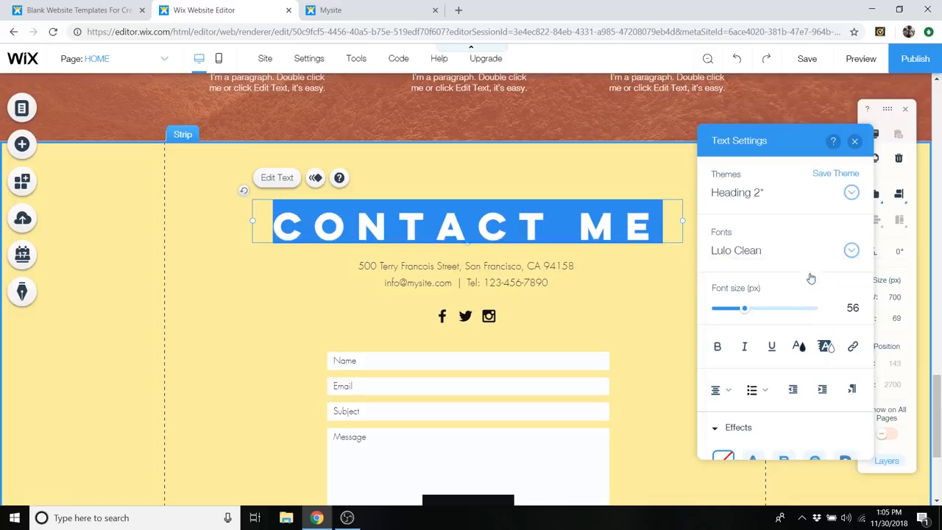
- Remove the space between "Contact" and "Me" in the contact strip's heading and colour the word "Contact" white
left_click(597, 238)
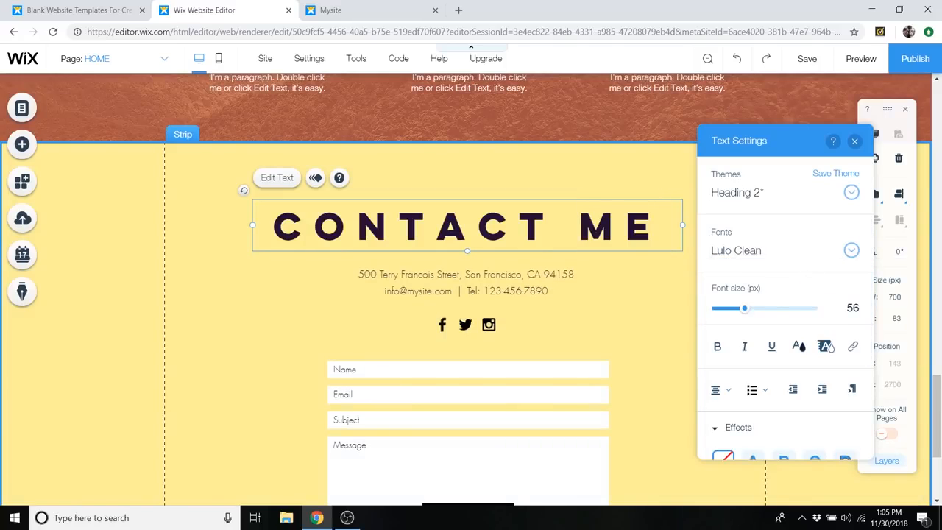
key("BackSpace")
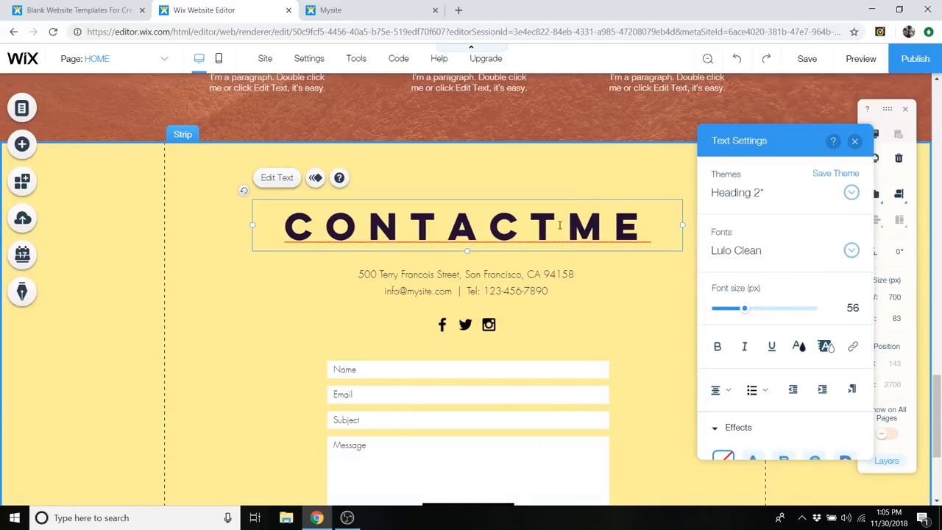
left_click_drag(563, 228, 284, 228)
left_click(798, 346)
left_click(704, 234)
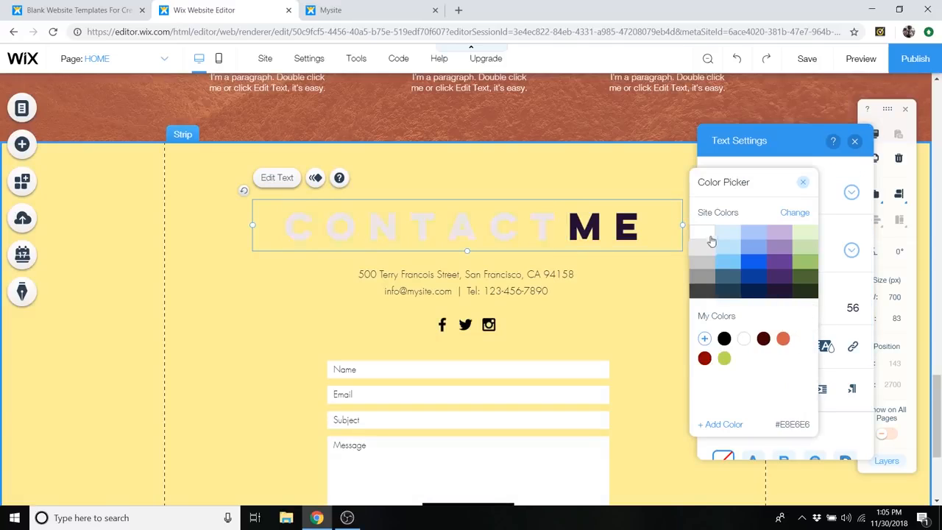
left_click(806, 183)
- Colour the word "Me" in the contact heading black and finish editing the text
left_click_drag(567, 224, 651, 225)
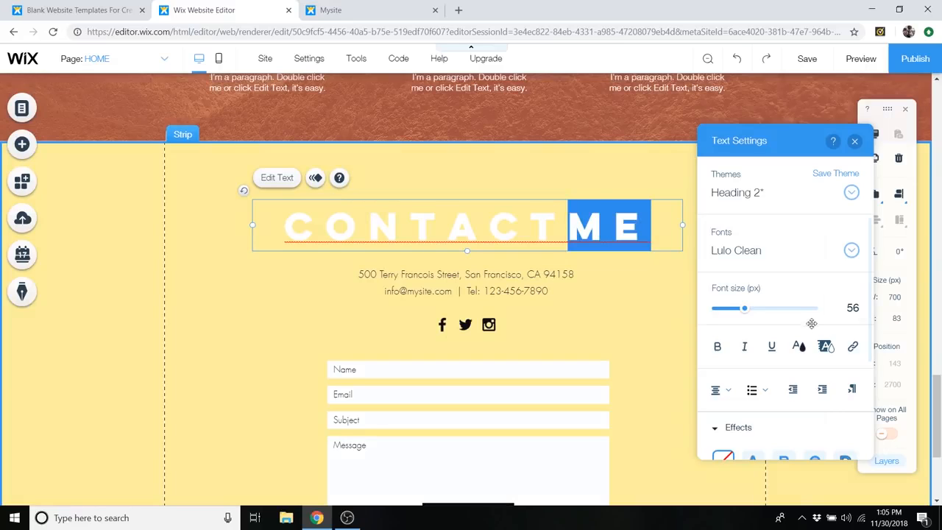
left_click(799, 347)
left_click(725, 339)
left_click(804, 183)
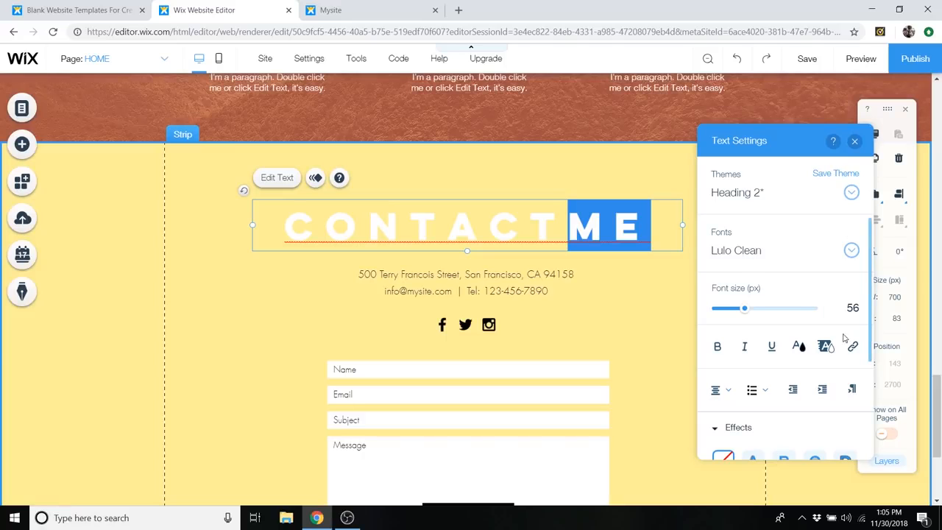
left_click(857, 145)
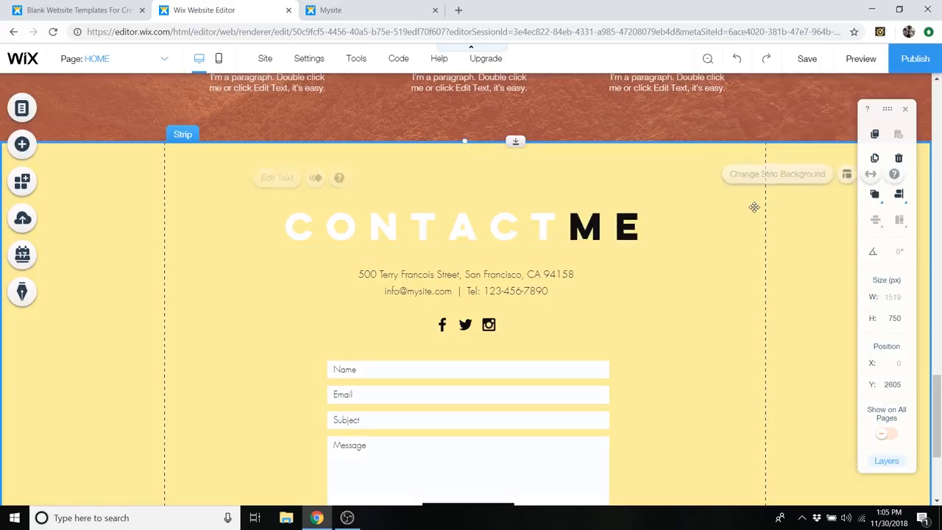
- Check the text settings of the About Us, Our Services and Meet the Team headings for their font size
scroll(754, 213, "up", 10)
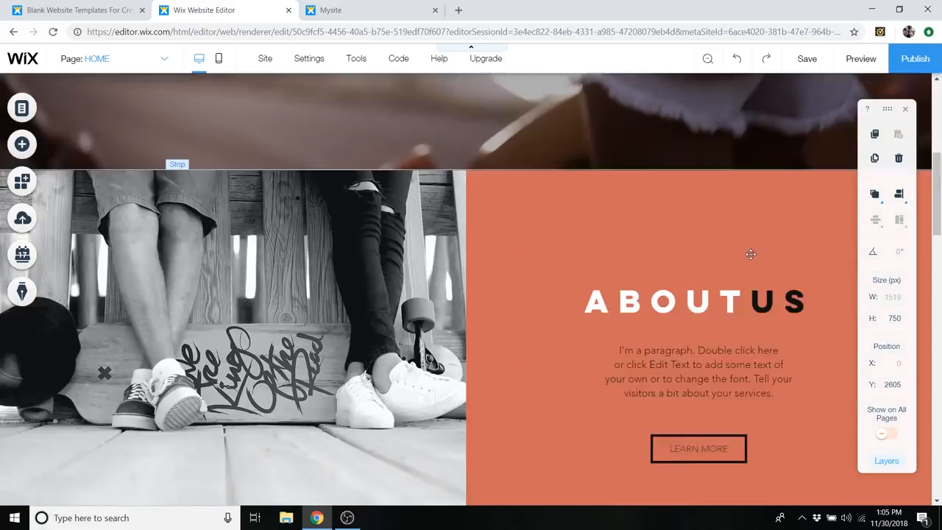
scroll(750, 255, "up", 5)
scroll(751, 259, "down", 5)
left_click(695, 295)
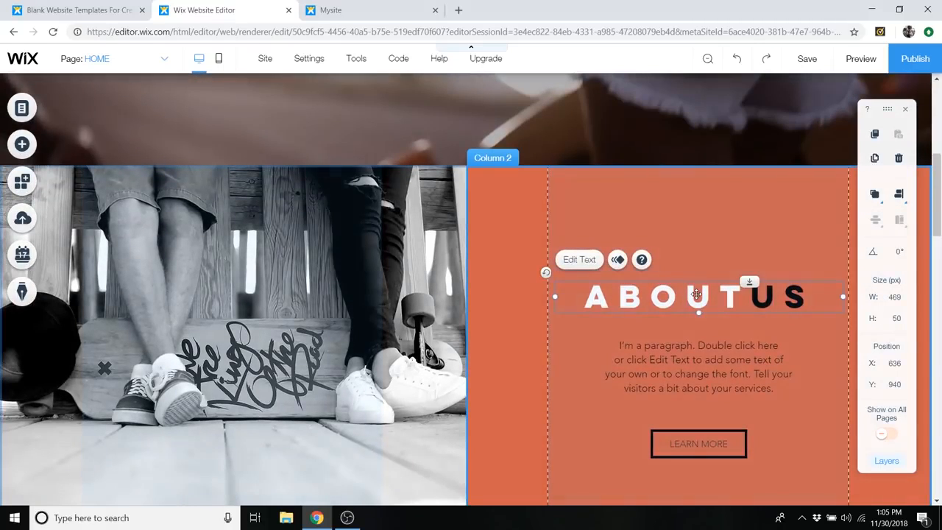
double_click(696, 294)
left_click(521, 141)
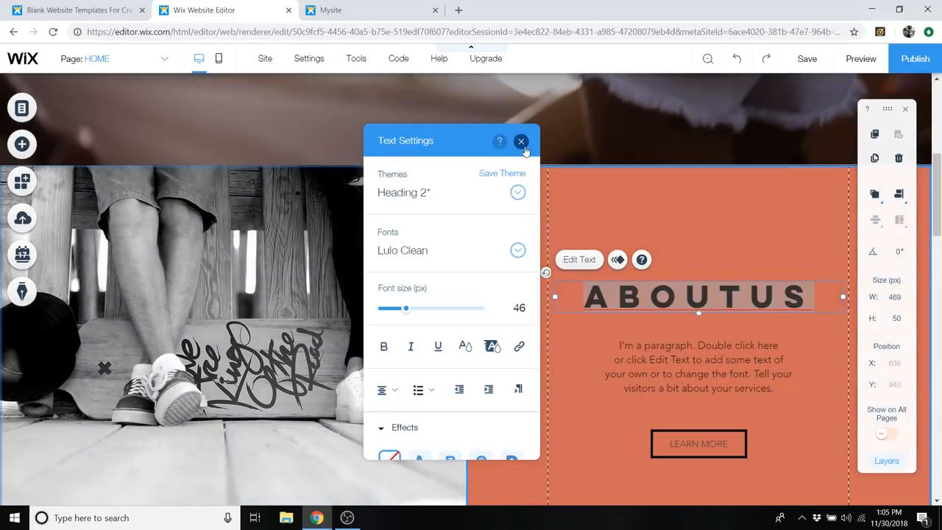
scroll(498, 221, "down", 6)
left_click(498, 221)
double_click(499, 221)
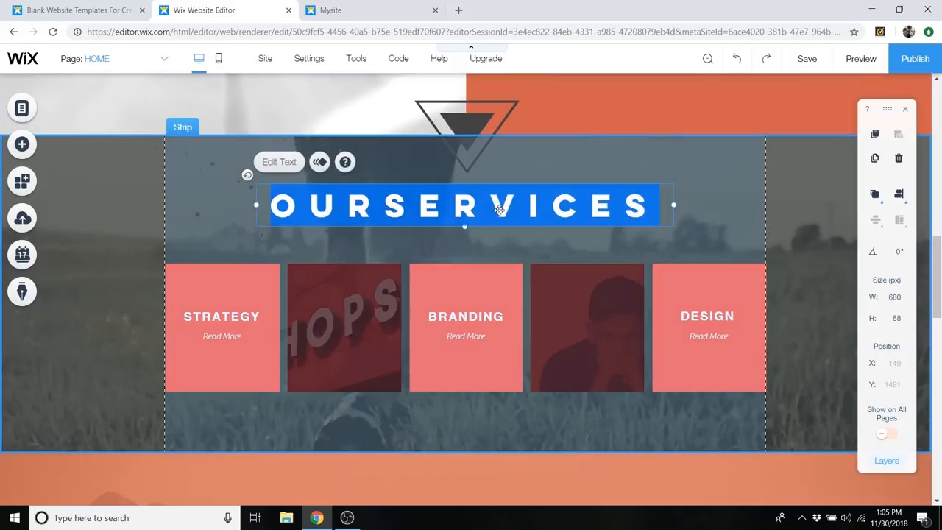
left_click(846, 142)
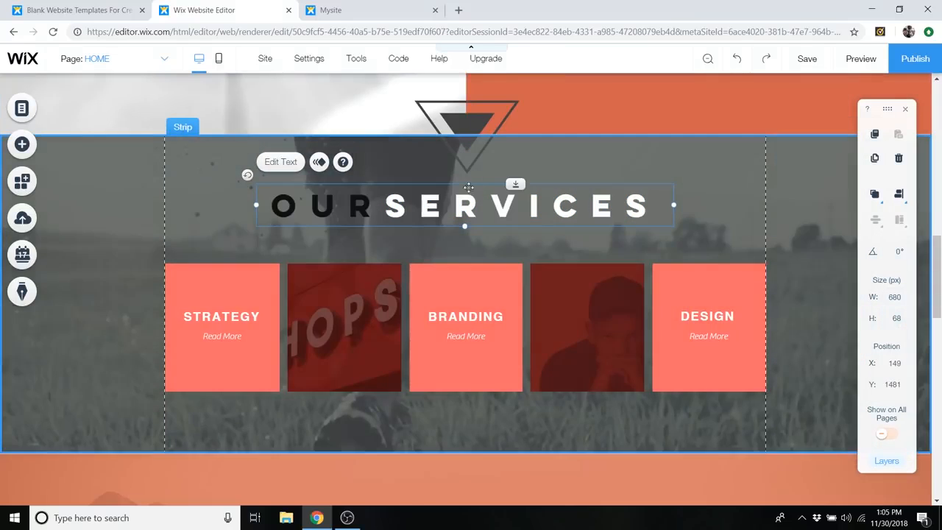
scroll(505, 221, "down", 7)
scroll(505, 155, "up", 2)
double_click(504, 155)
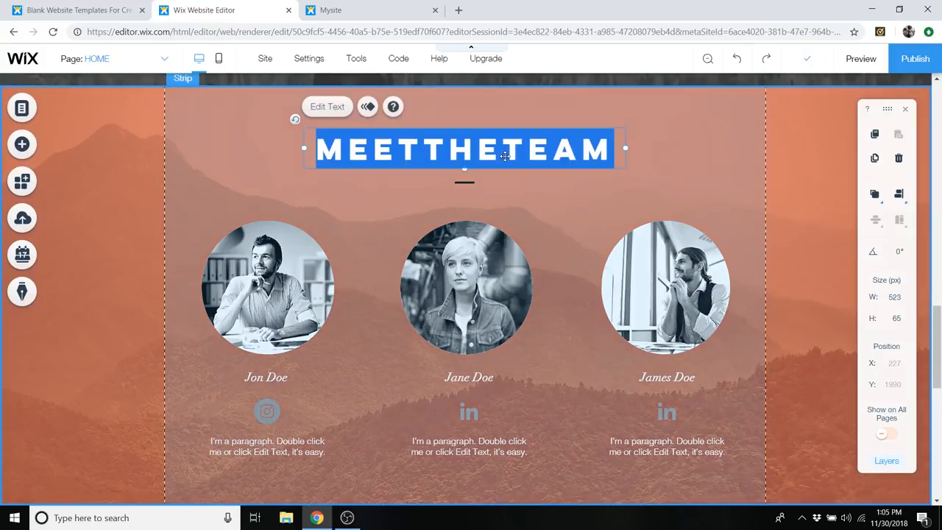
left_click_drag(679, 314, 682, 315)
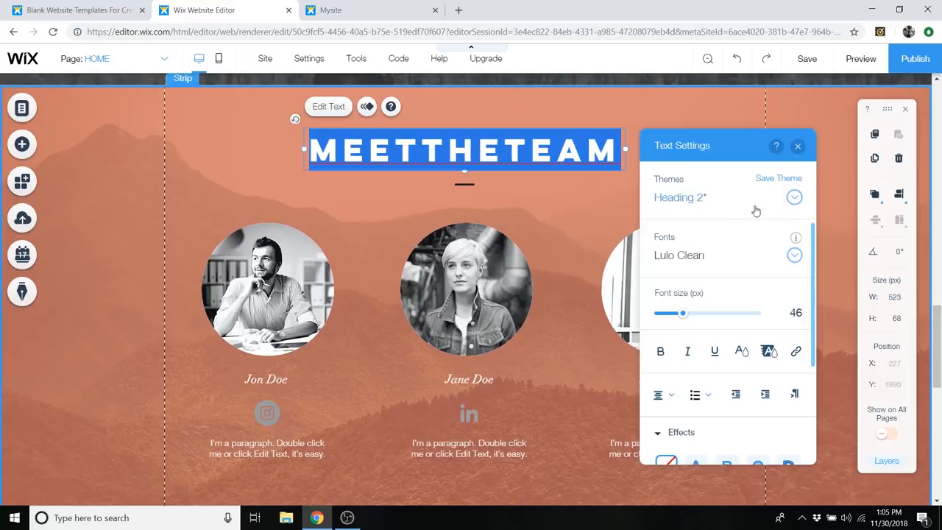
left_click(798, 149)
- Reduce the contact heading's font size to 46 px to match the Meet the Team heading
scroll(525, 167, "down", 6)
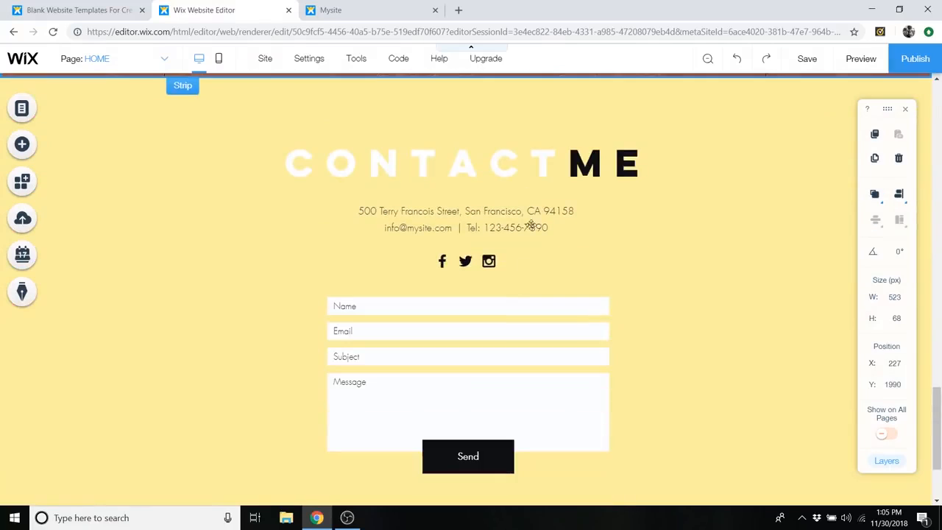
left_click(525, 166)
double_click(525, 166)
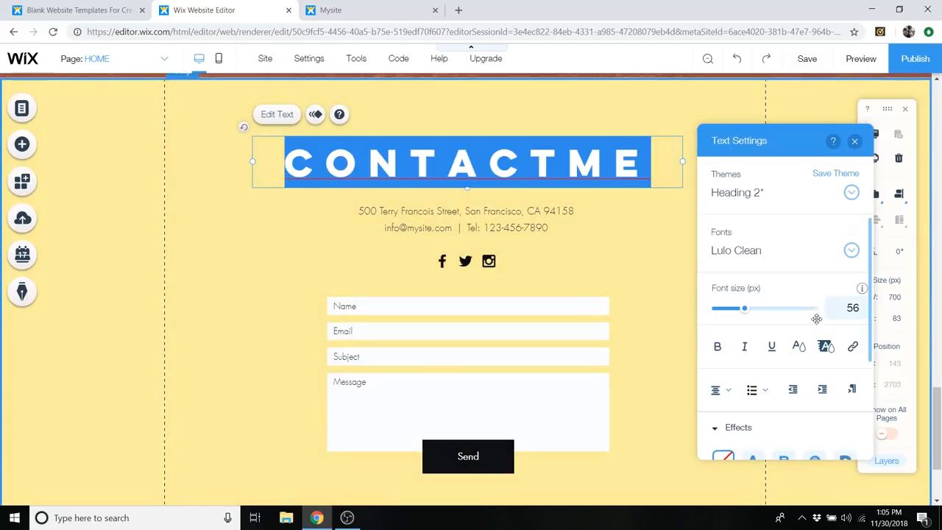
left_click_drag(745, 314, 739, 312)
left_click(854, 140)
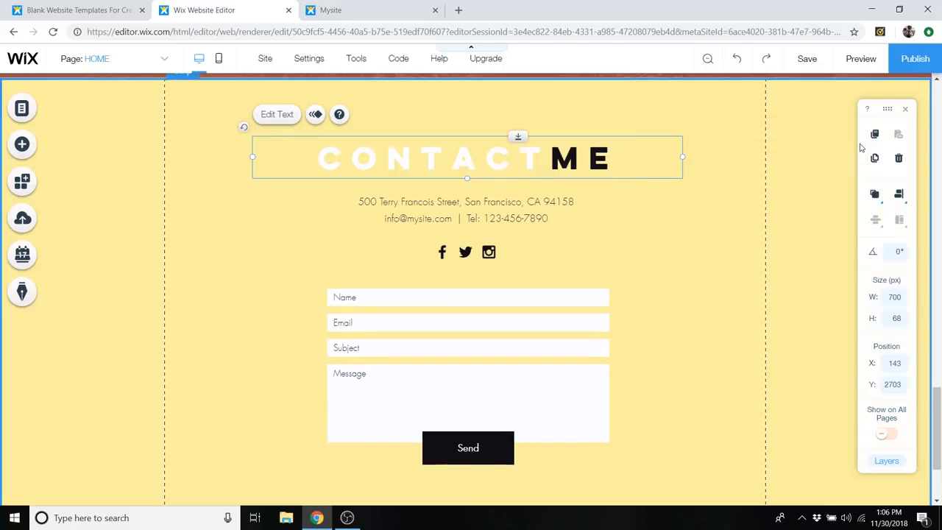
- Replace the contact strip's background with the free Wix video "Skate Park" from the Sports & Recreation category
scroll(757, 207, "up", 1)
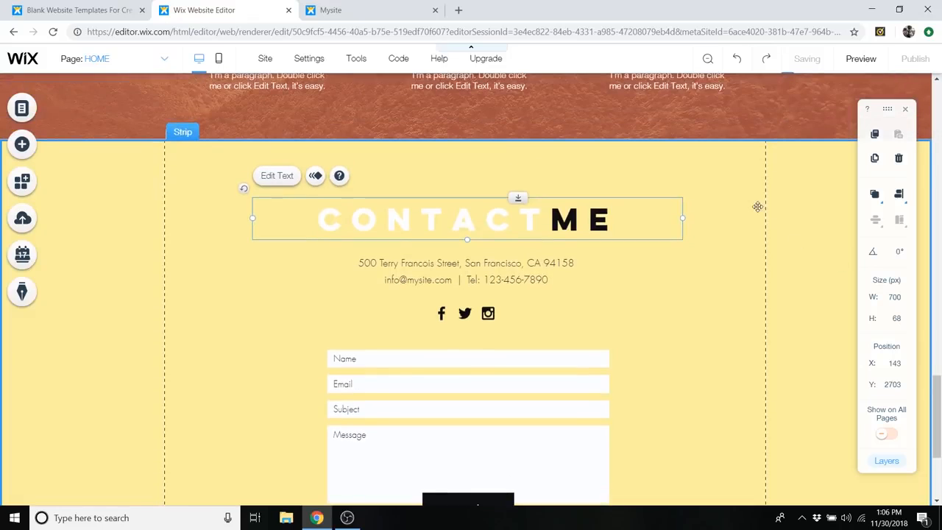
left_click(790, 200)
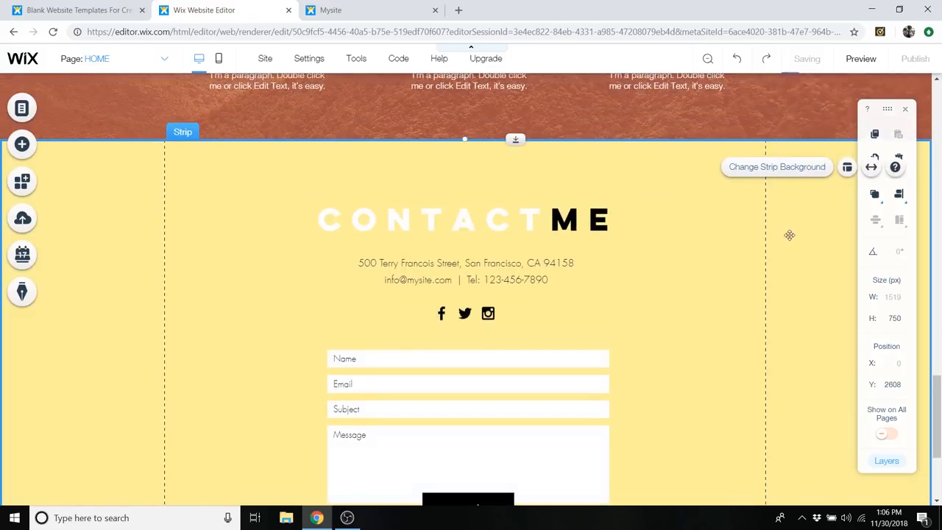
left_click(769, 167)
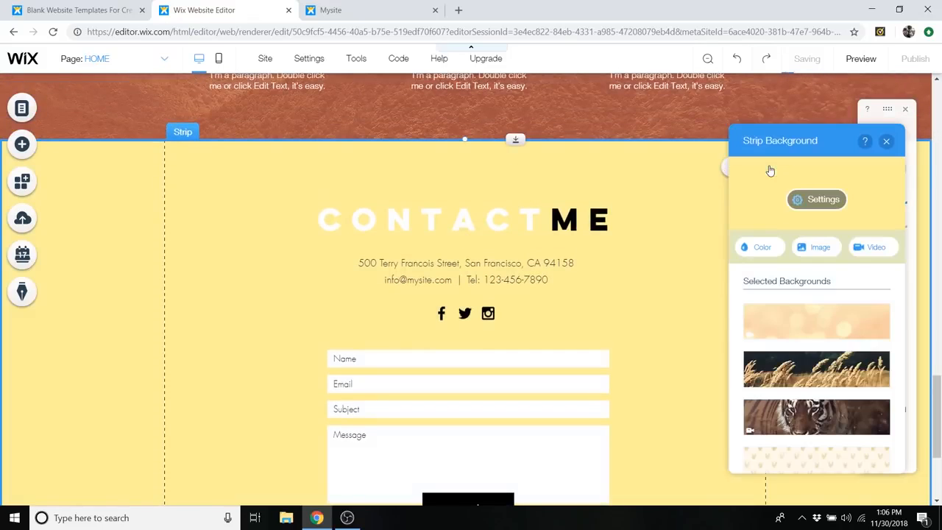
left_click(872, 248)
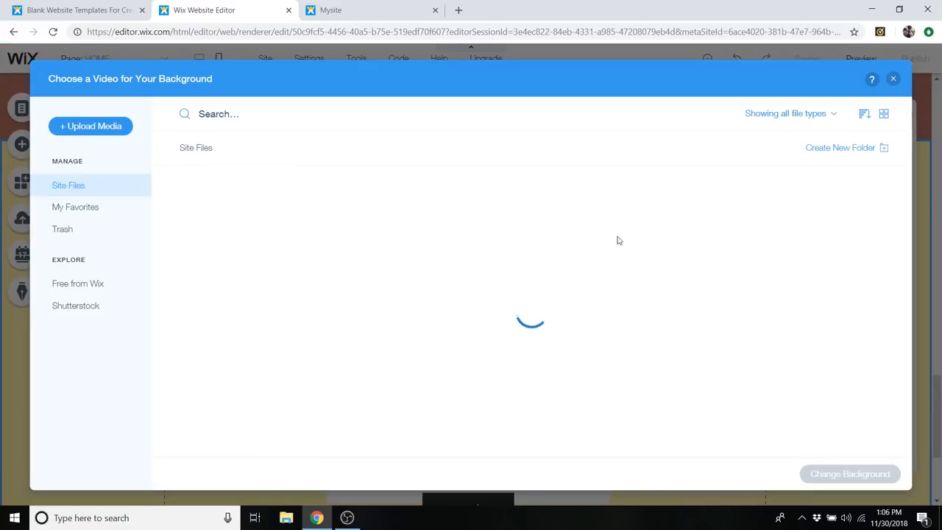
left_click(84, 286)
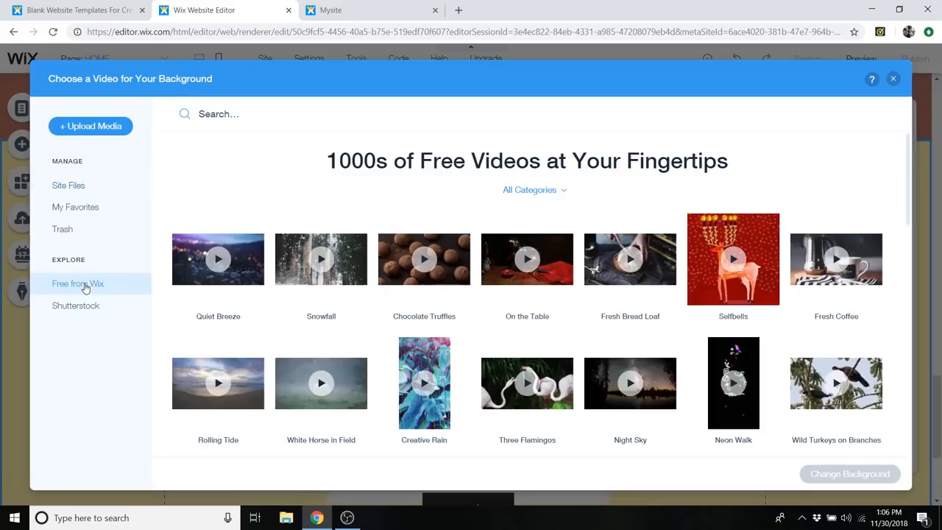
left_click(552, 195)
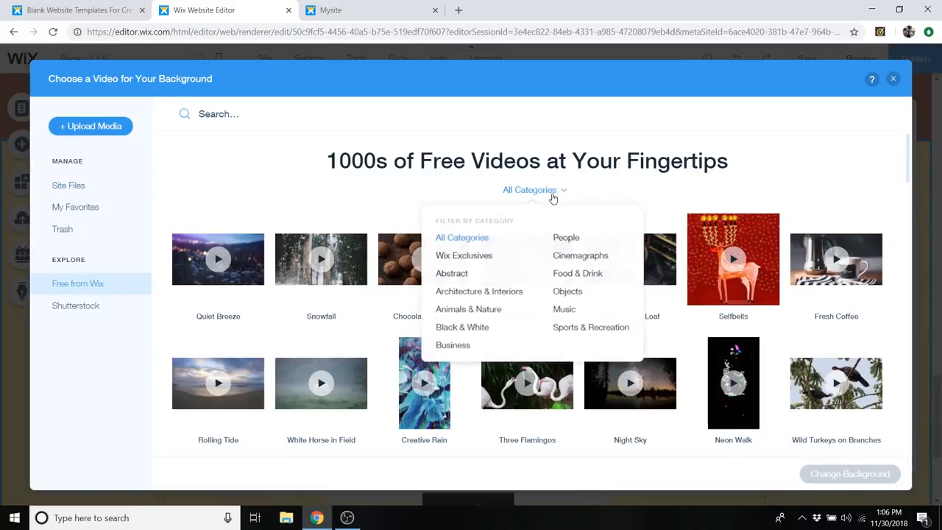
left_click(569, 330)
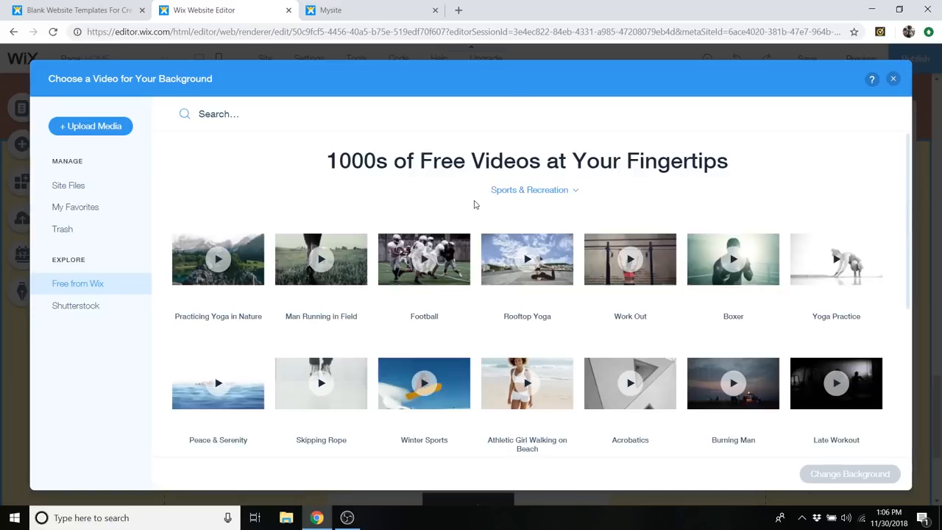
scroll(478, 202, "down", 5)
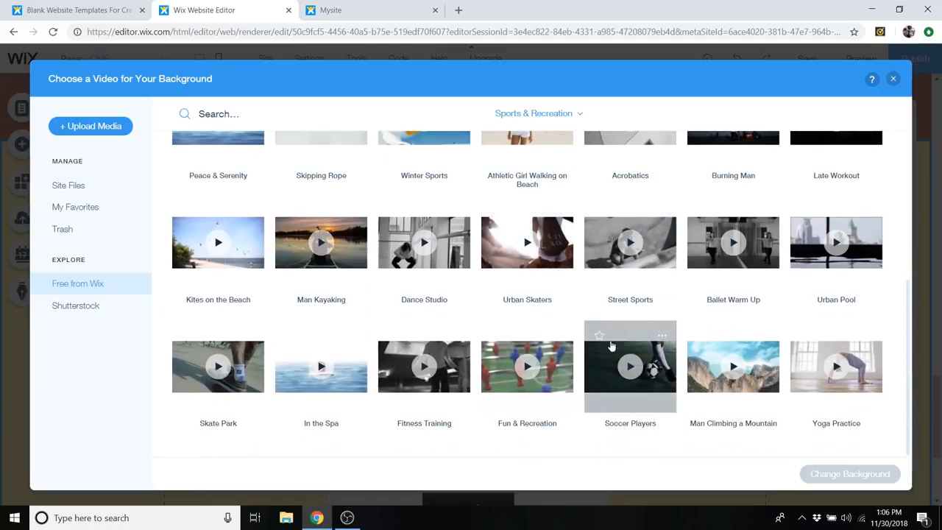
left_click(257, 376)
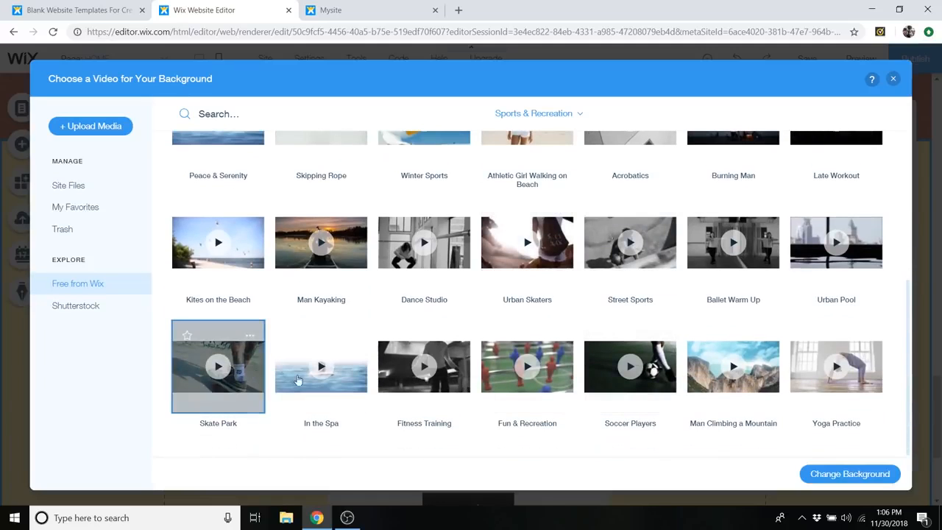
left_click(851, 475)
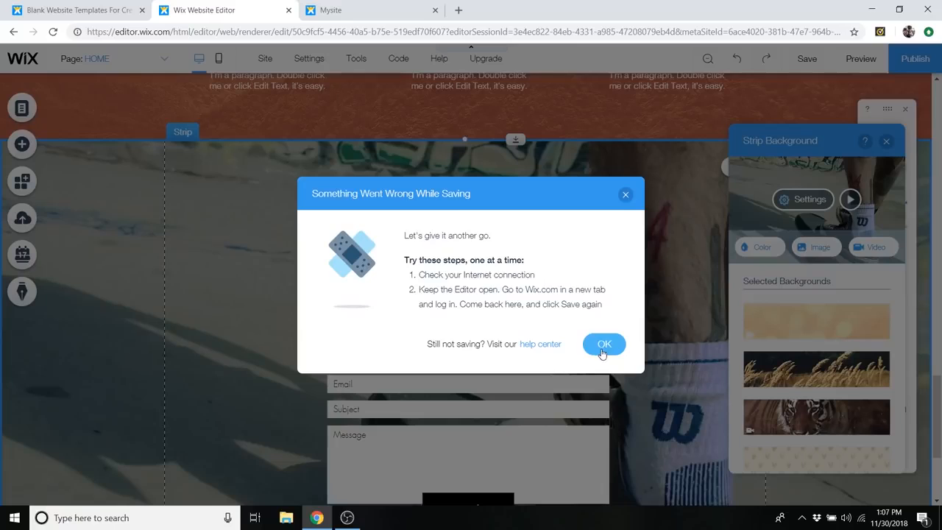
- Dismiss the save error, save the website again, and preview the contact strip's background video briefly
left_click(604, 345)
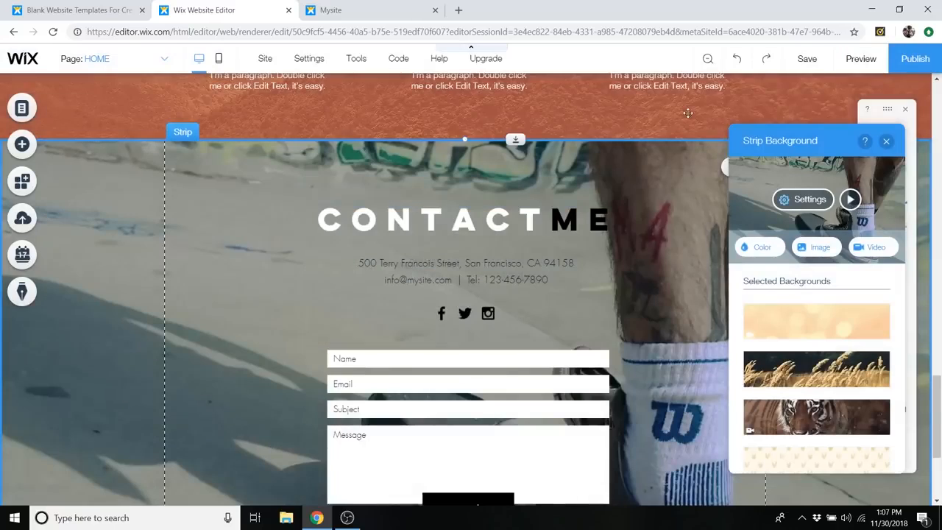
left_click(807, 59)
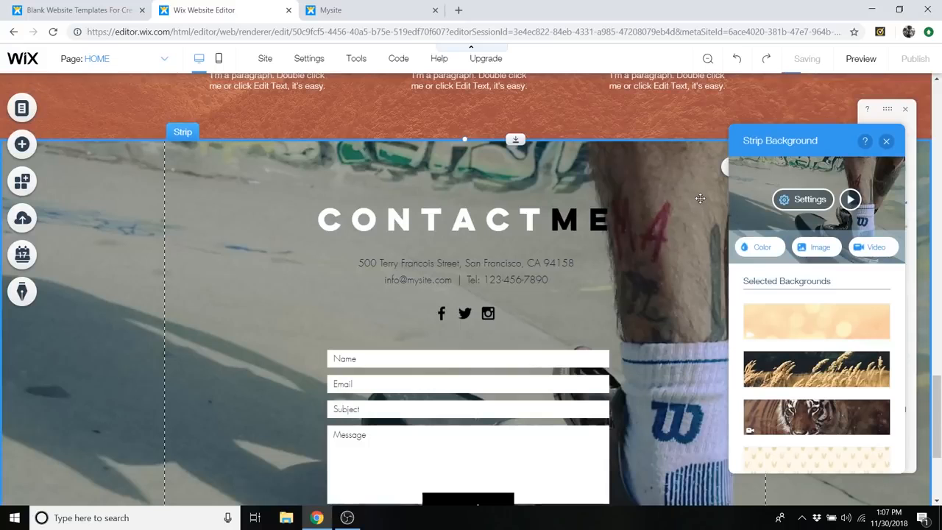
left_click(853, 201)
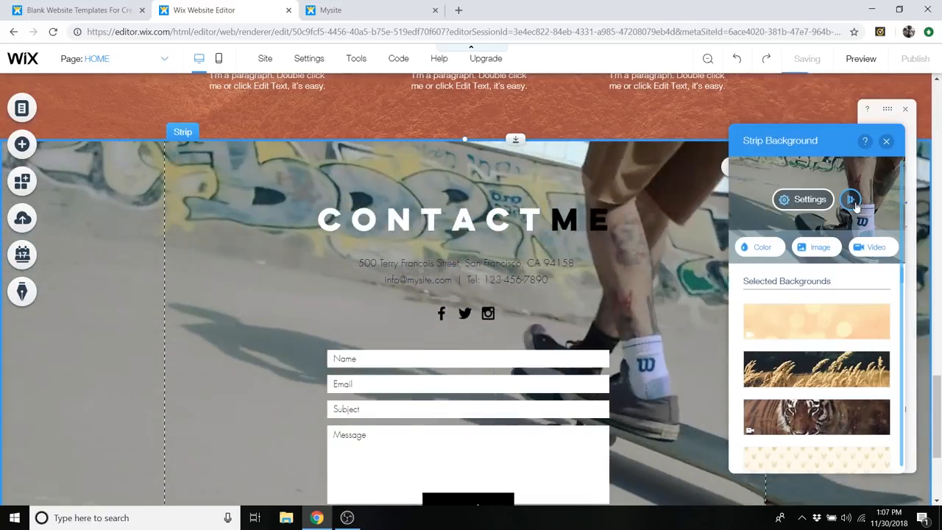
left_click(851, 200)
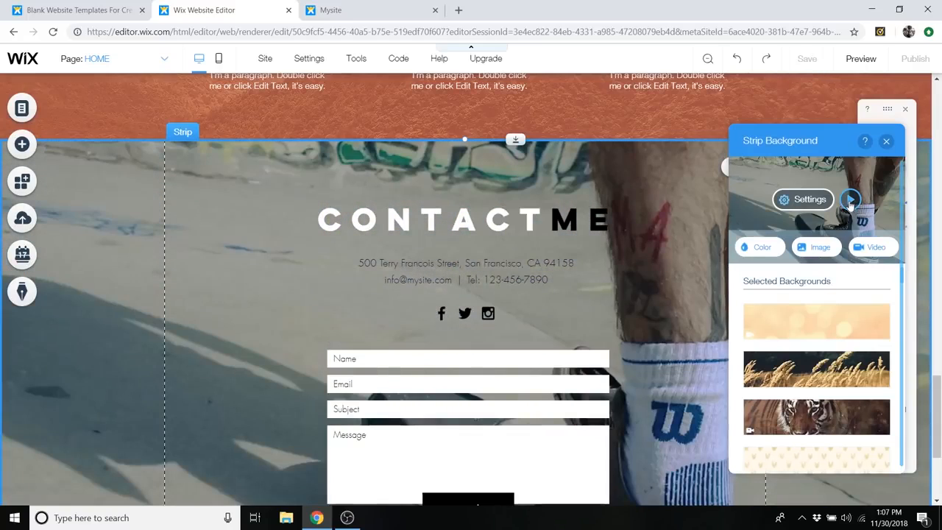
- Add a dark grey colour overlay at 80% opacity to the contact strip's background video
left_click(809, 200)
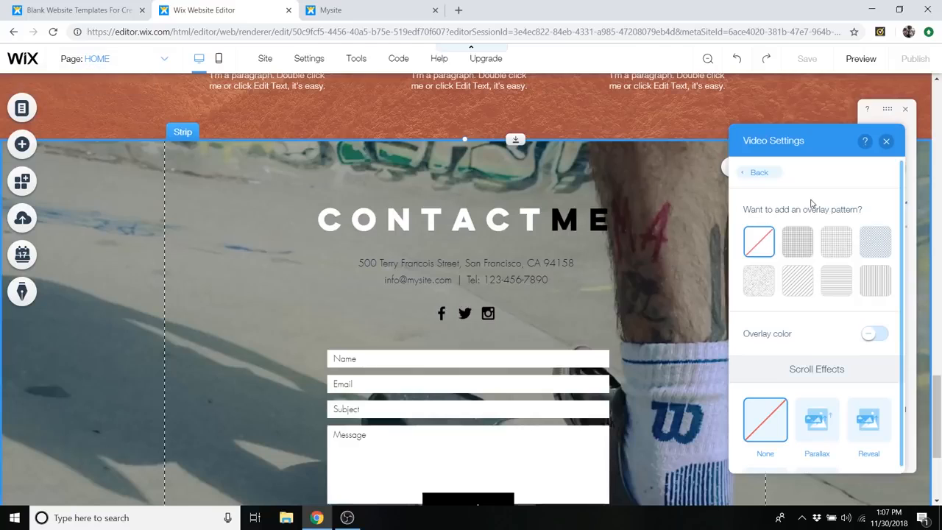
left_click(869, 337)
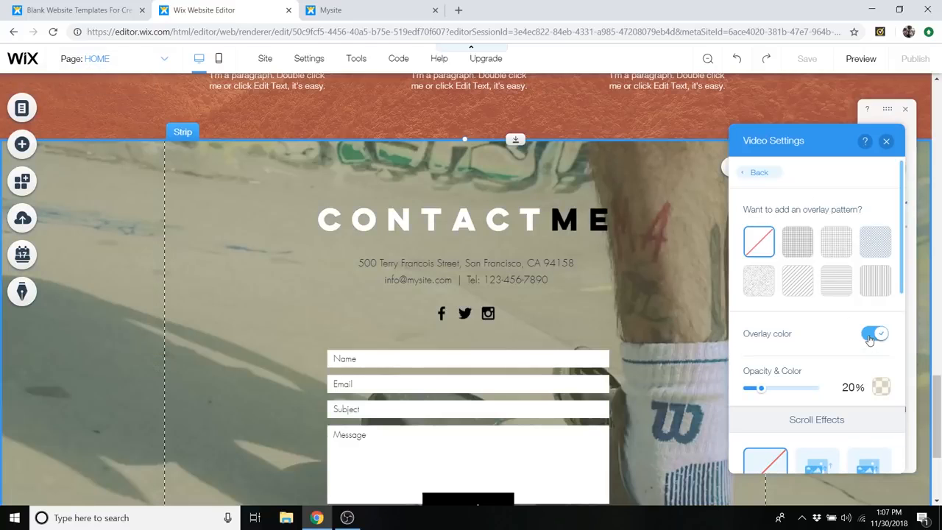
left_click(880, 387)
left_click(824, 362)
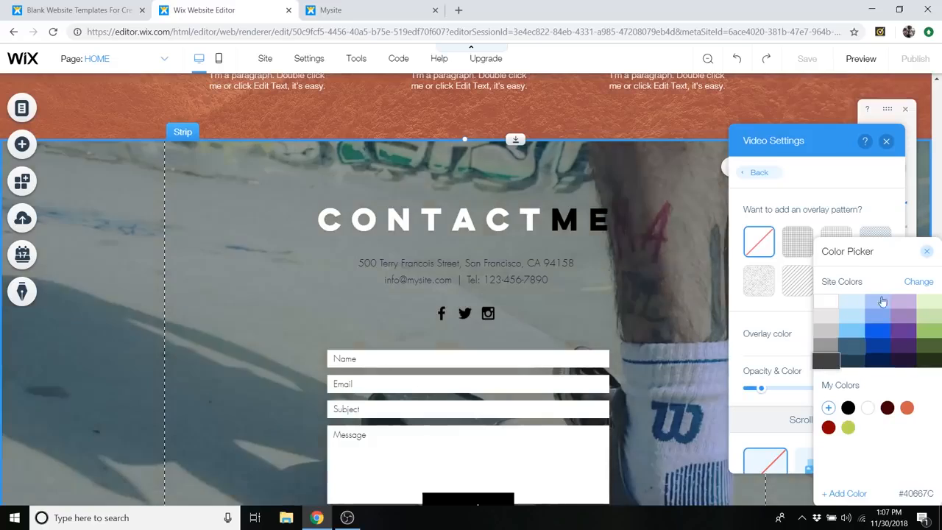
left_click(926, 251)
left_click_drag(761, 390, 801, 390)
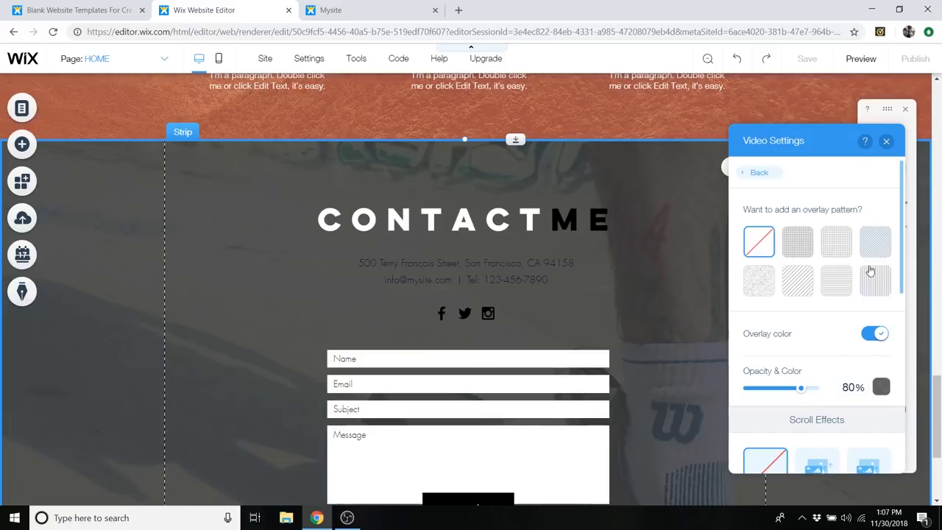
scroll(845, 358, "down", 3)
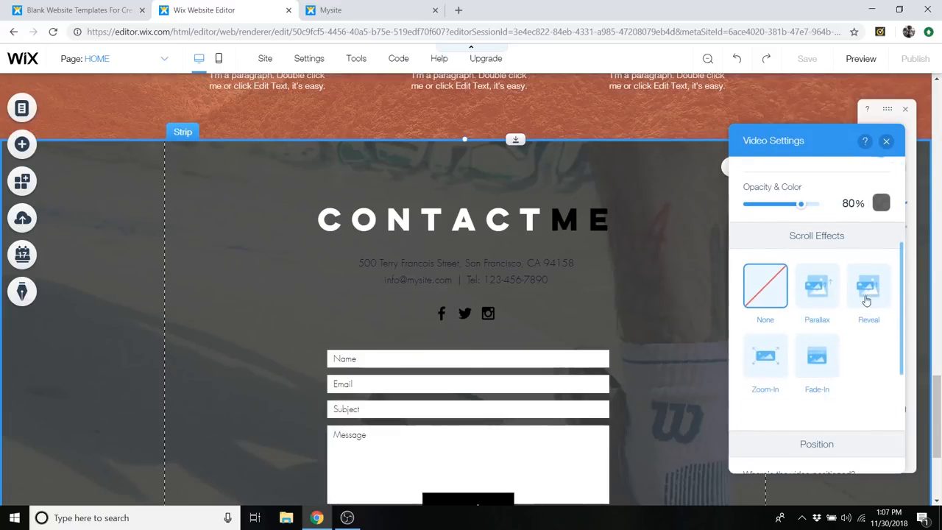
scroll(837, 219, "up", 5)
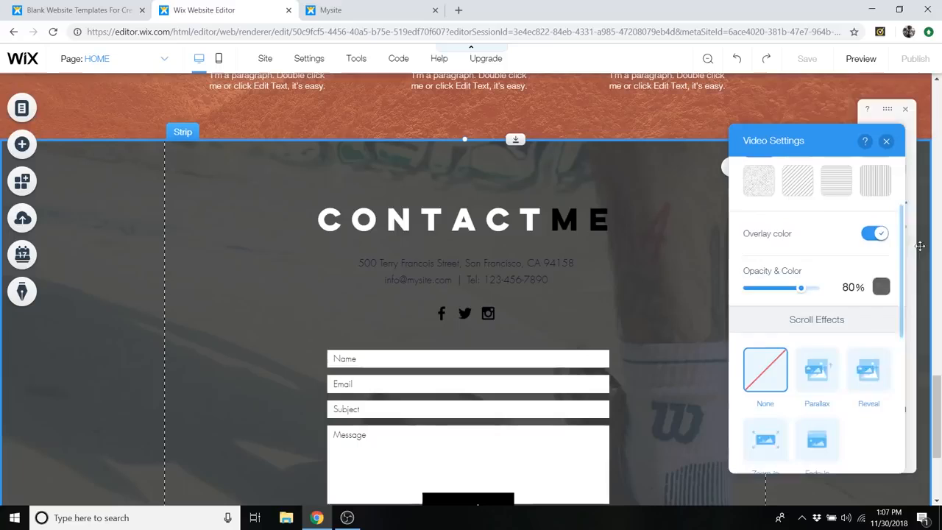
- Close the video settings and change the address and contact details text below the contact heading to white
left_click(886, 141)
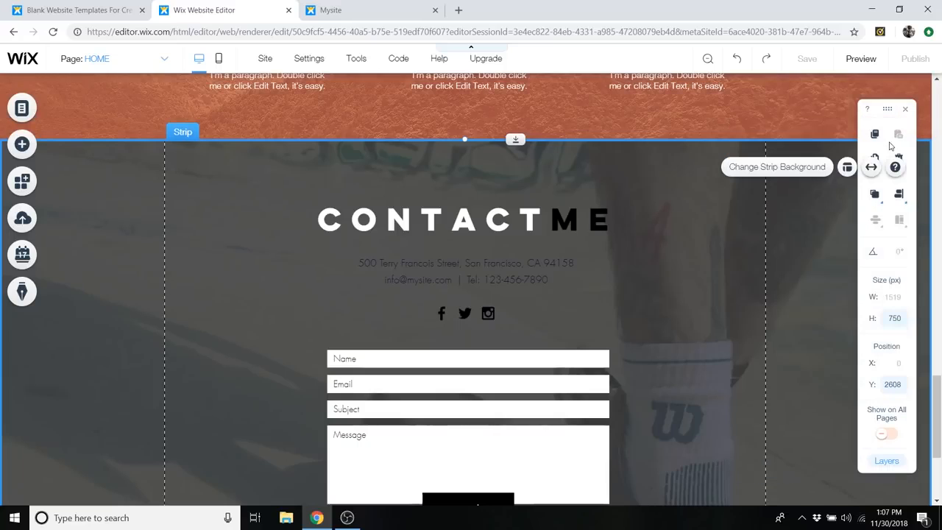
left_click(488, 280)
double_click(487, 280)
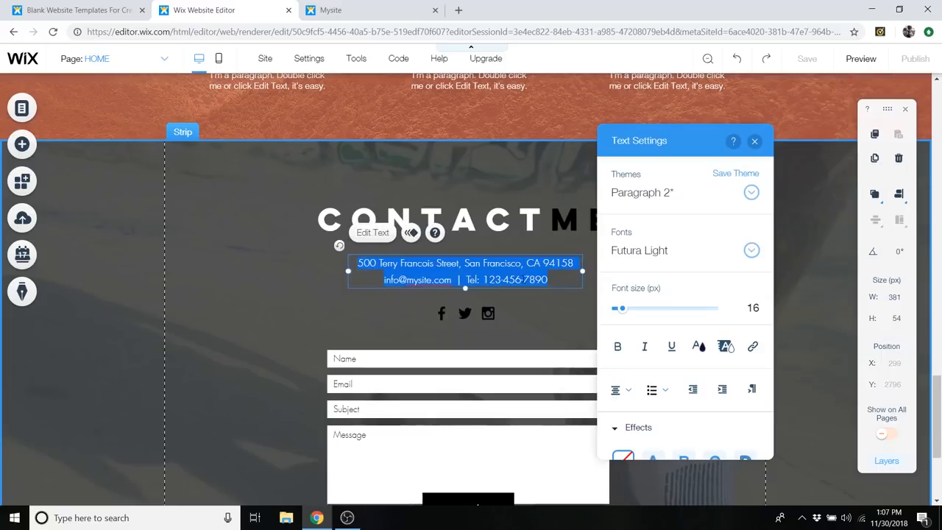
left_click(701, 350)
left_click(602, 234)
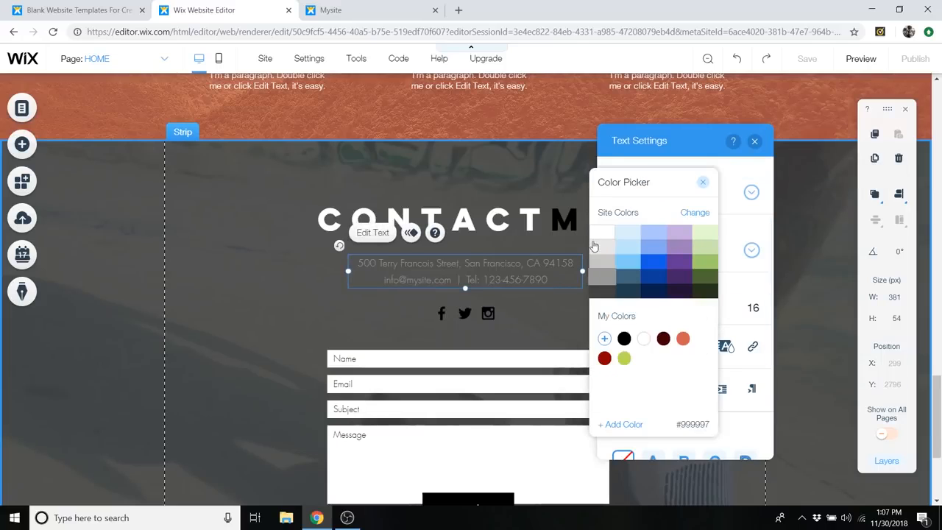
left_click(702, 182)
left_click(428, 276)
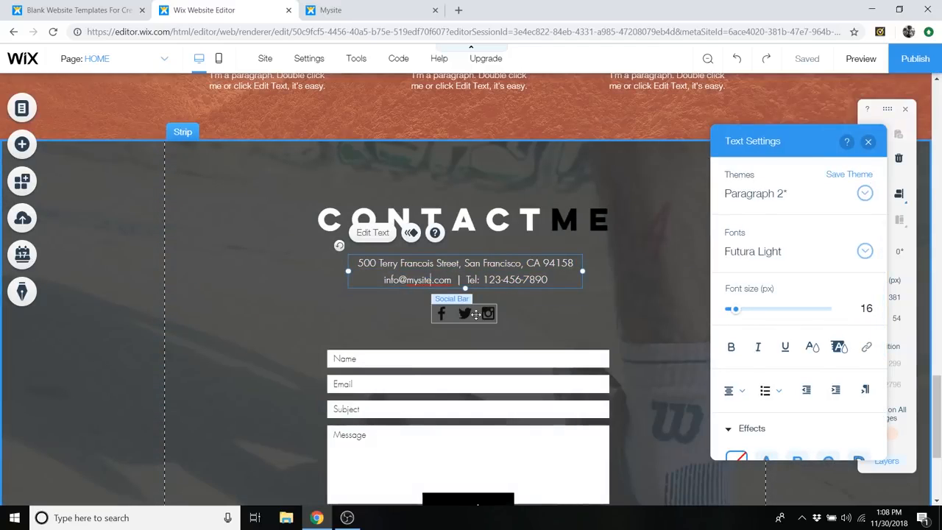
- Link the Instagram icon in the contact strip's social bar to the Instagram profile's web address, opening in a new window
left_click(475, 314)
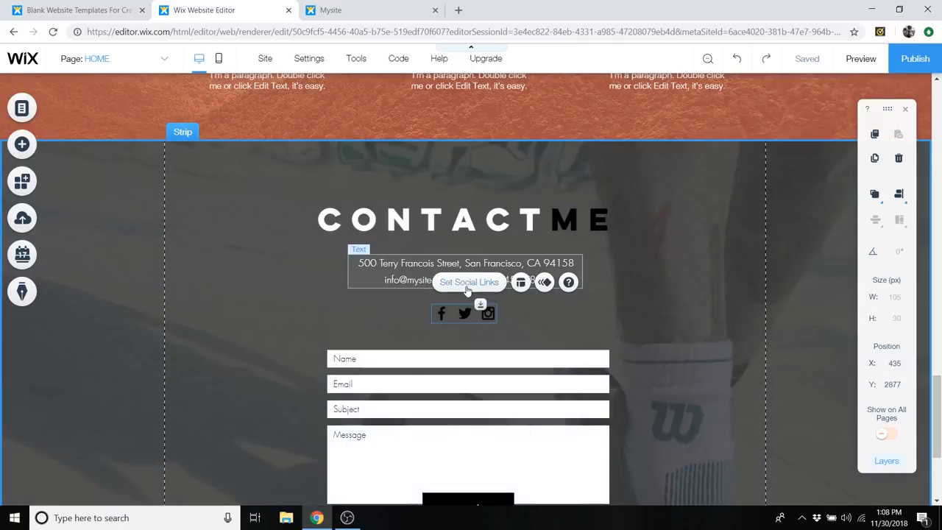
left_click(466, 284)
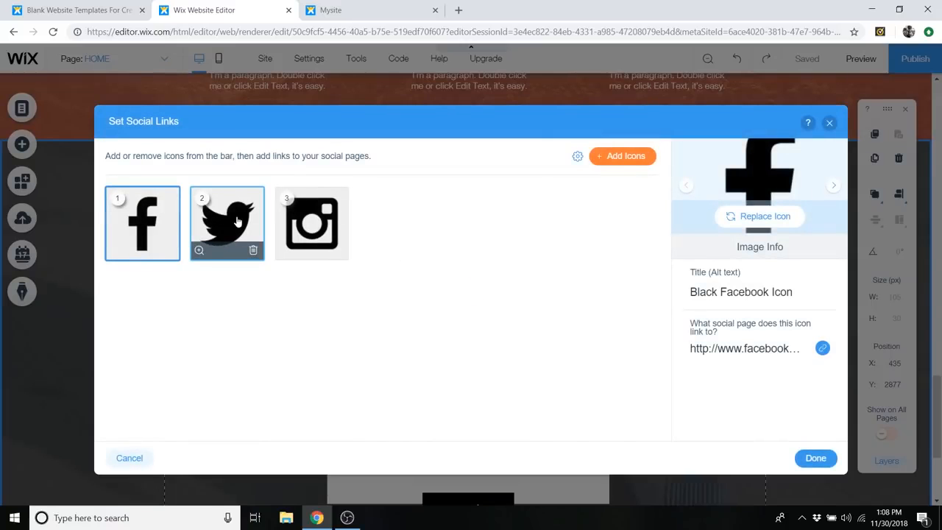
left_click(237, 220)
left_click(312, 223)
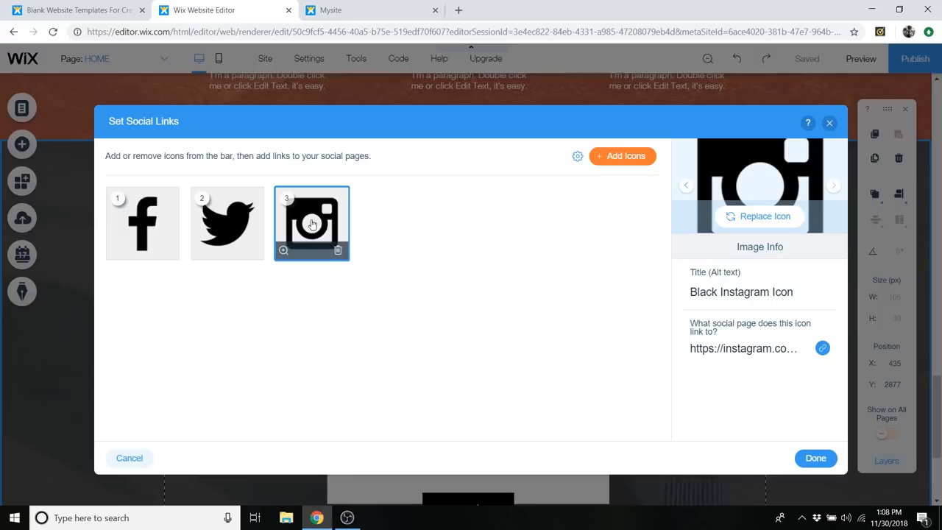
left_click(741, 349)
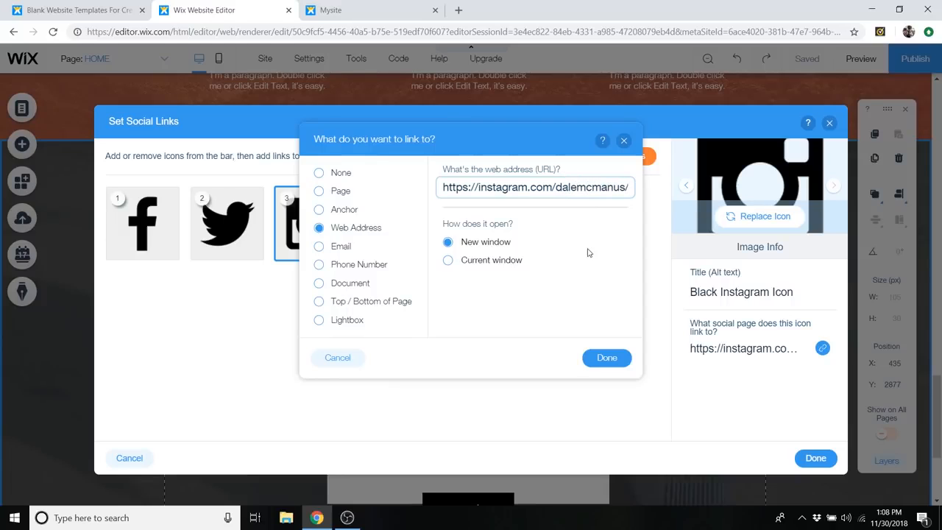
left_click(604, 357)
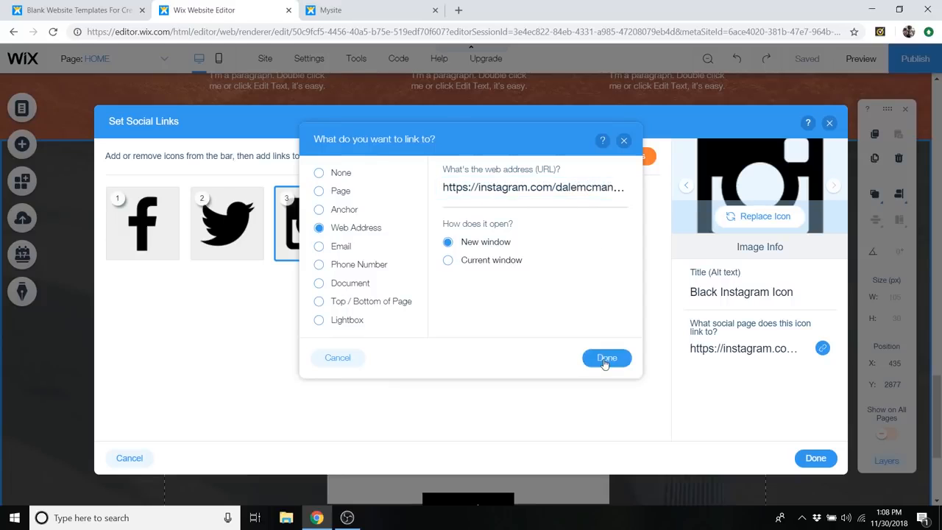
left_click(832, 457)
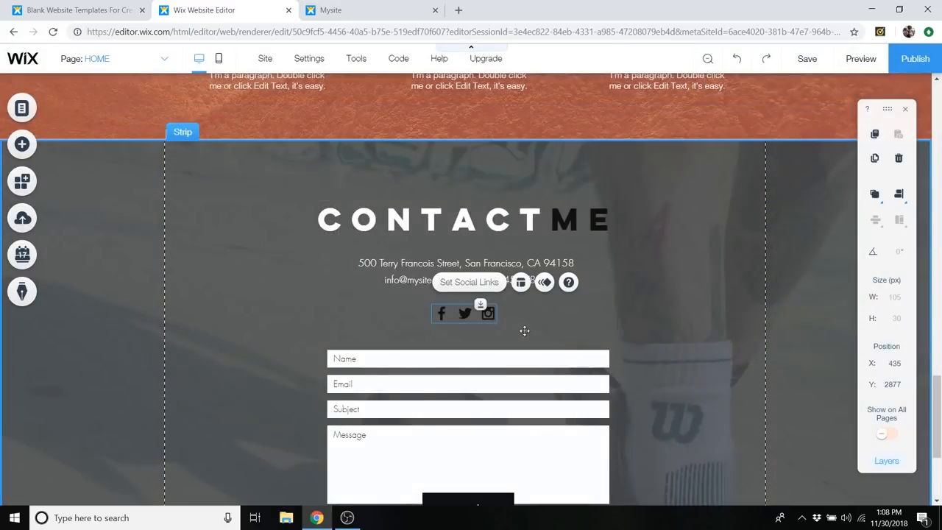
- Enter the business's email address as the recipient in the contact form's settings
scroll(523, 331, "down", 3)
scroll(523, 305, "up", 1)
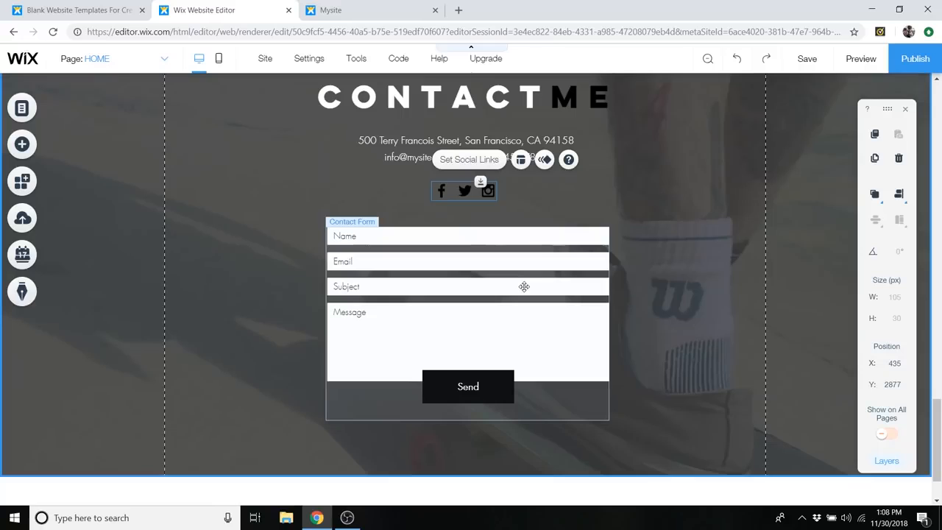
left_click(524, 286)
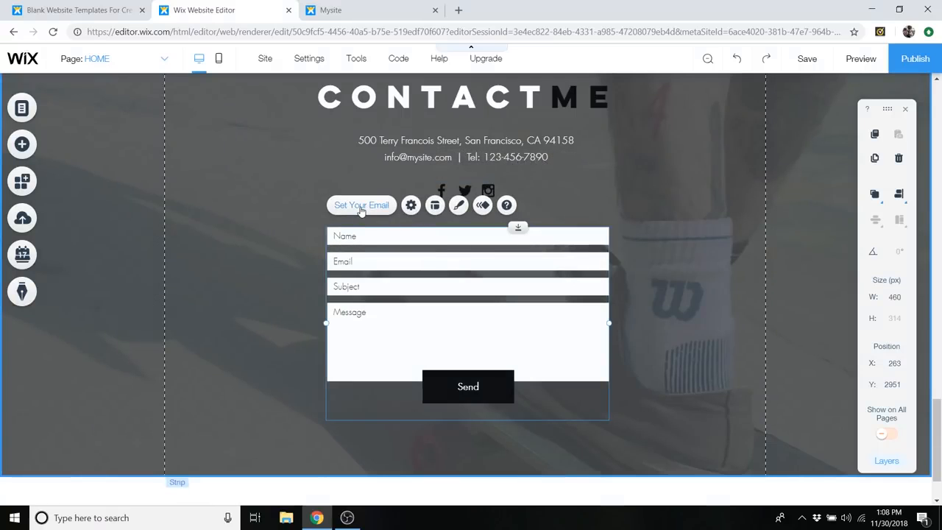
left_click(361, 207)
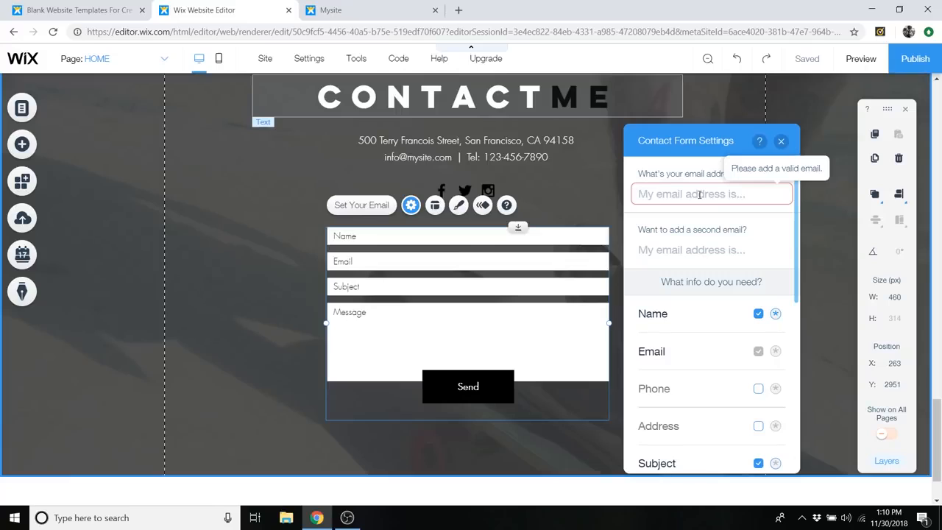
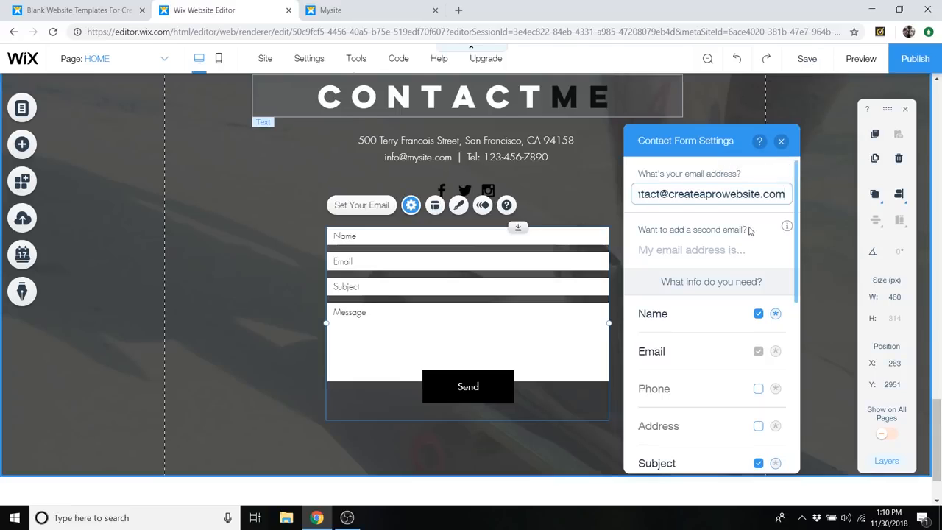
- Examine the contact form's second email option, its selectable and required info fields, and the button text setting
left_click(696, 250)
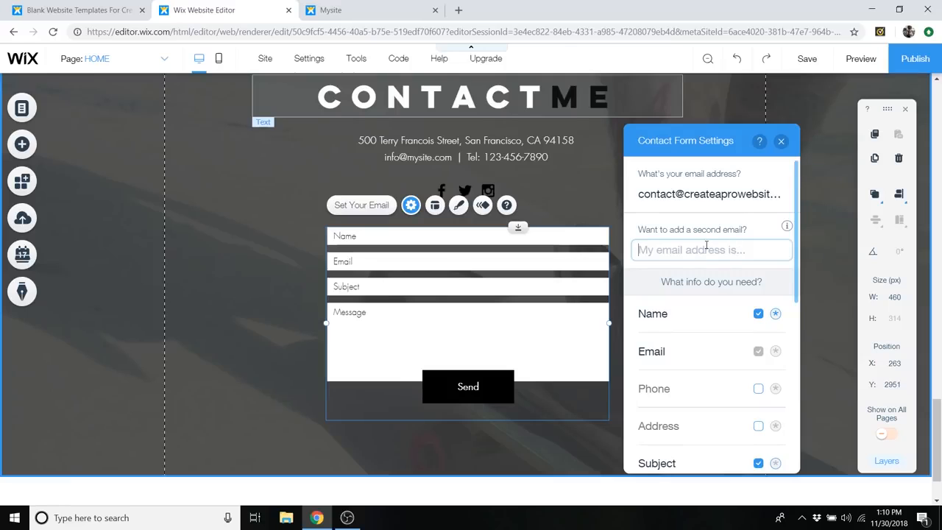
scroll(717, 258, "down", 2)
scroll(717, 263, "up", 1)
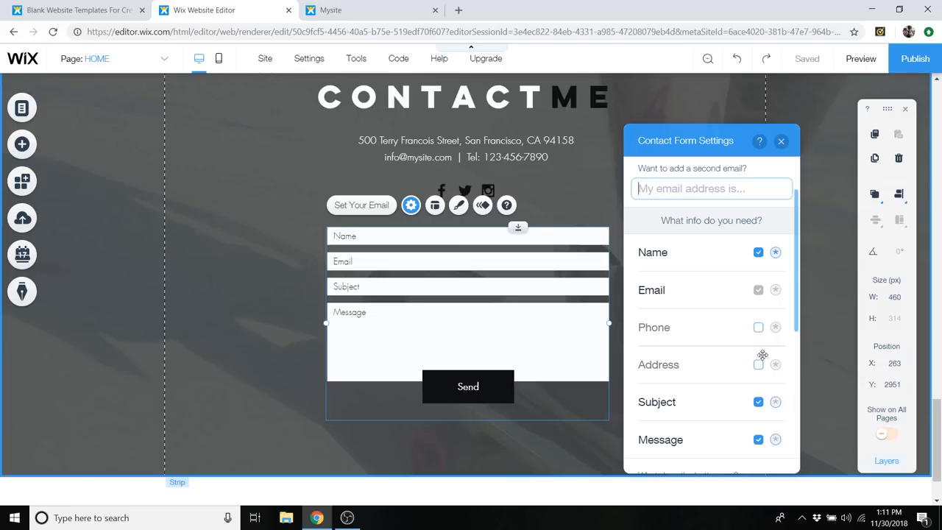
scroll(744, 389, "down", 2)
scroll(736, 390, "up", 3)
scroll(716, 353, "down", 2)
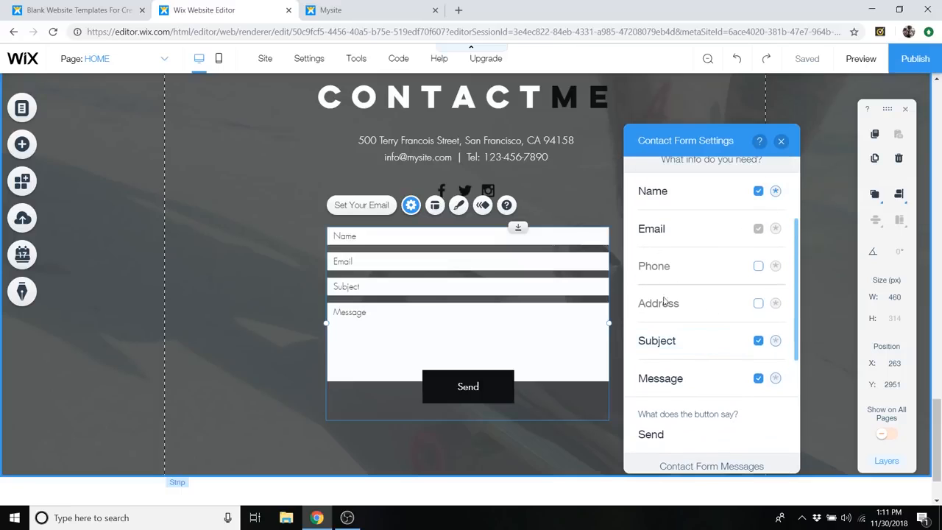
scroll(739, 313, "down", 1)
scroll(733, 315, "up", 1)
scroll(698, 315, "down", 3)
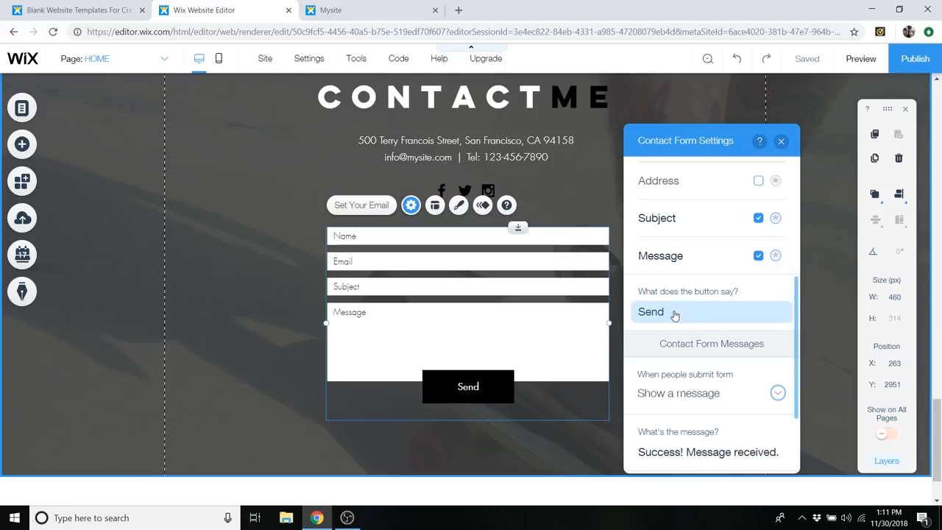
- Check the contact form's submission action and message texts, keeping "Show a message" selected, and close the form settings
scroll(702, 323, "down", 3)
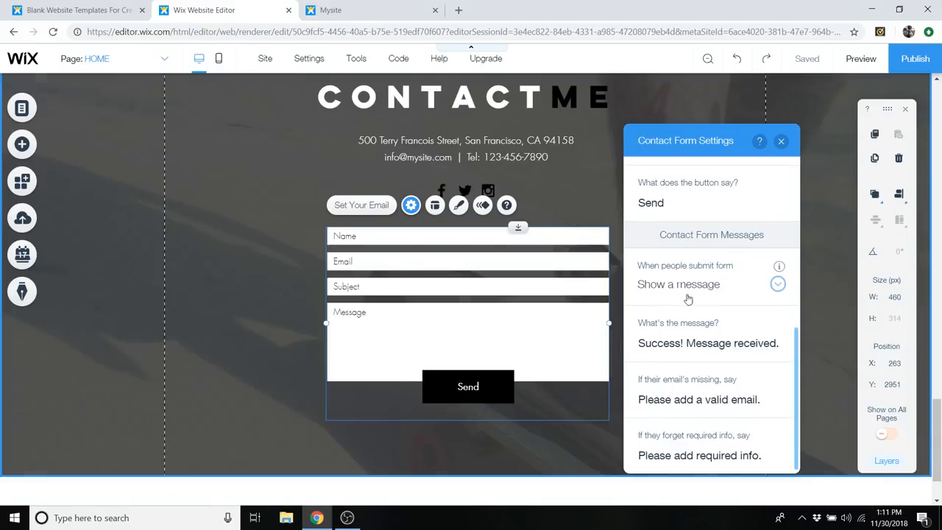
left_click(776, 285)
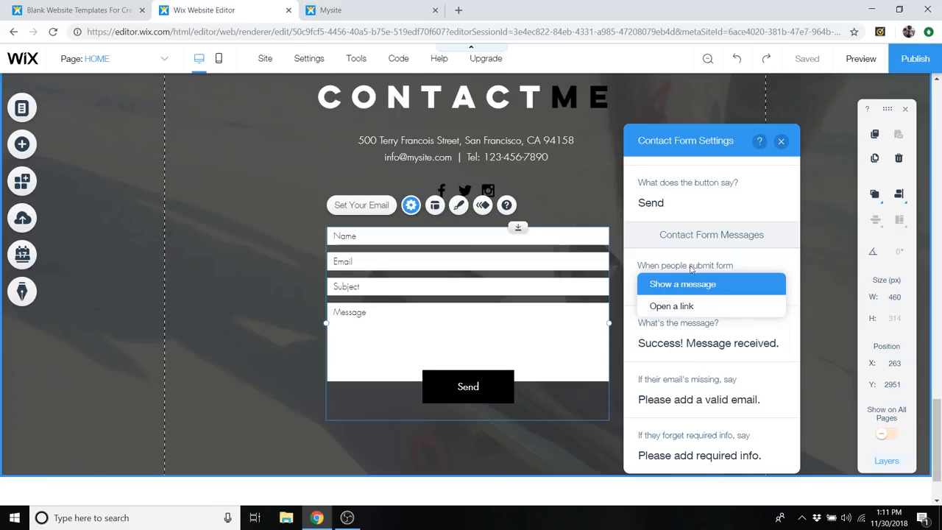
left_click(695, 288)
left_click(730, 342)
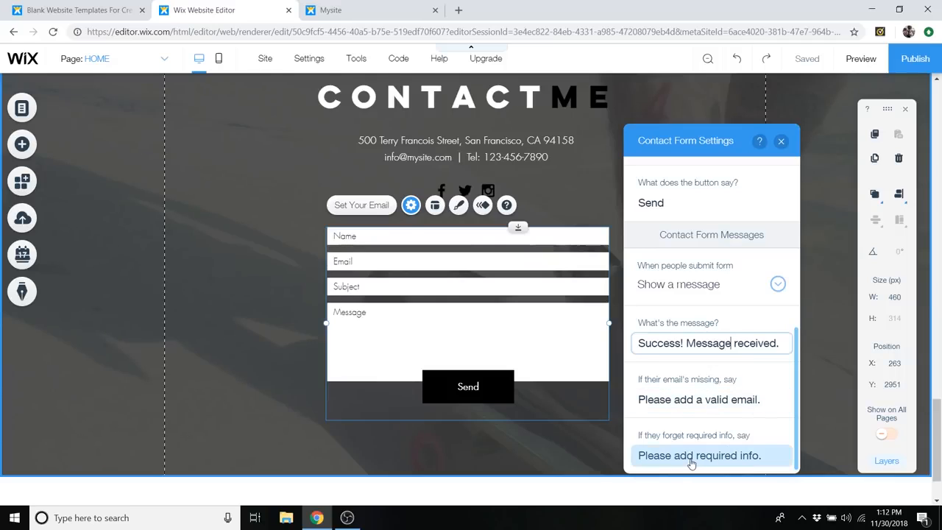
scroll(724, 430, "up", 6)
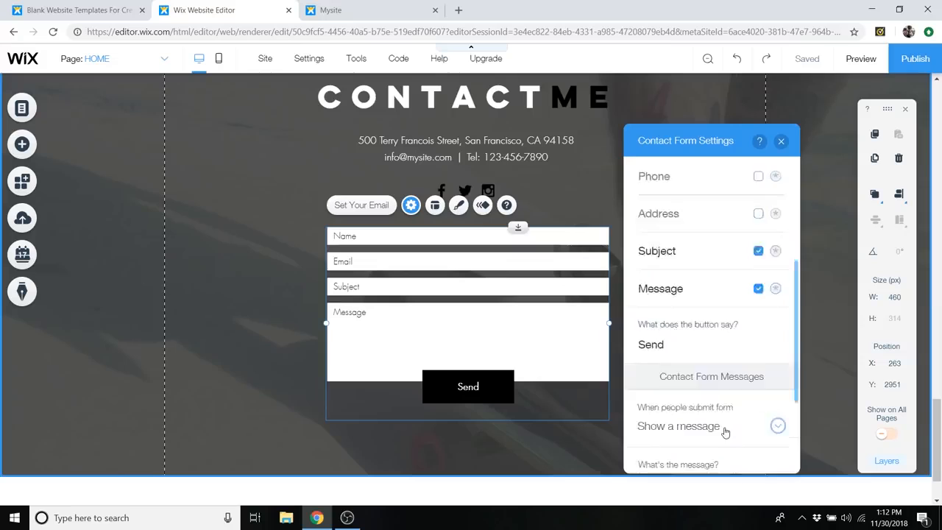
left_click(781, 140)
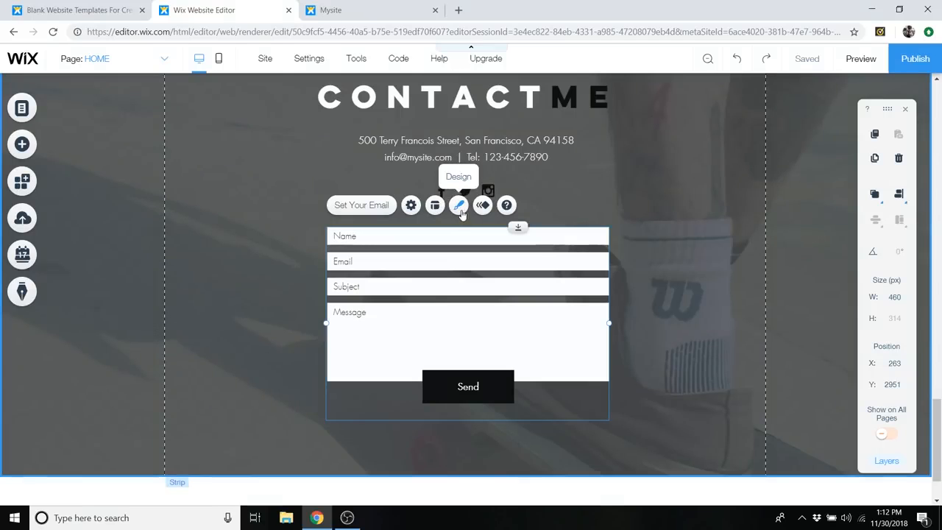
- Browse the contact form's preset designs and inspect its fill and border customization options, keeping the current design
left_click(459, 206)
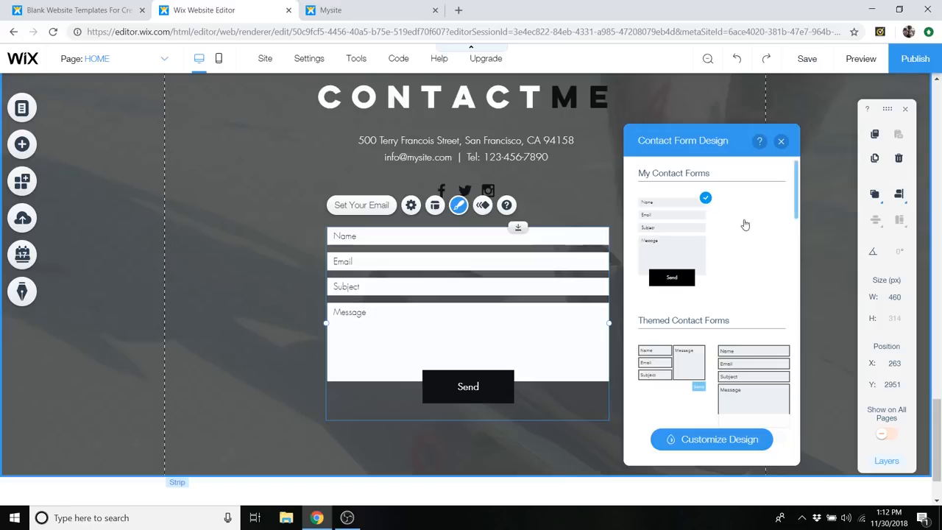
scroll(745, 229, "down", 6)
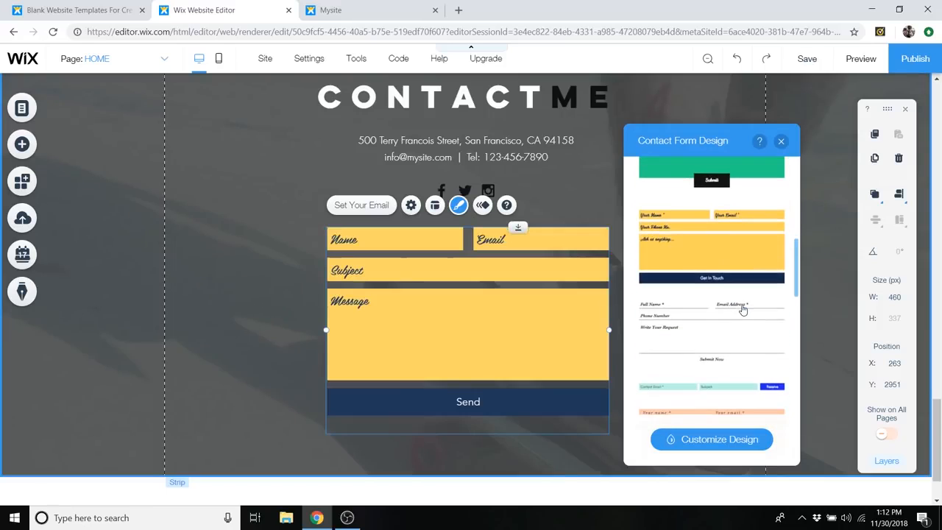
scroll(739, 324, "down", 1)
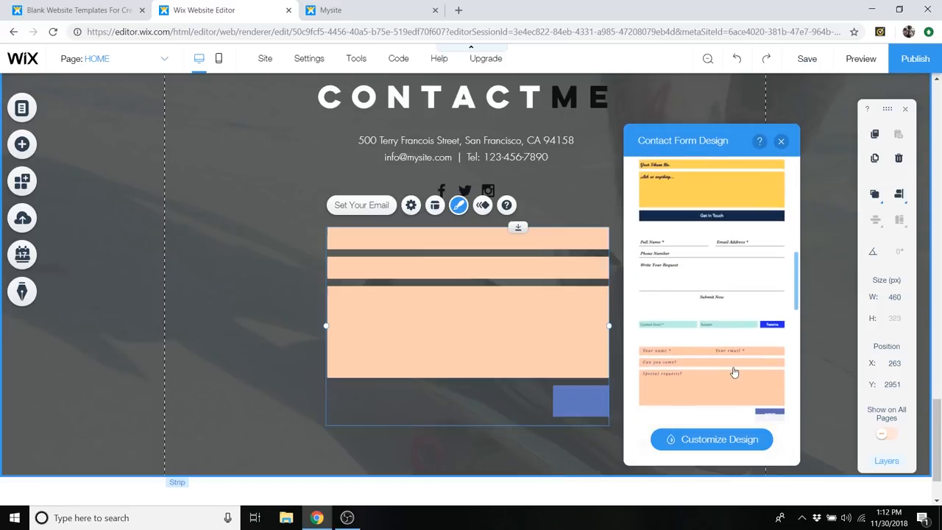
scroll(734, 372, "down", 3)
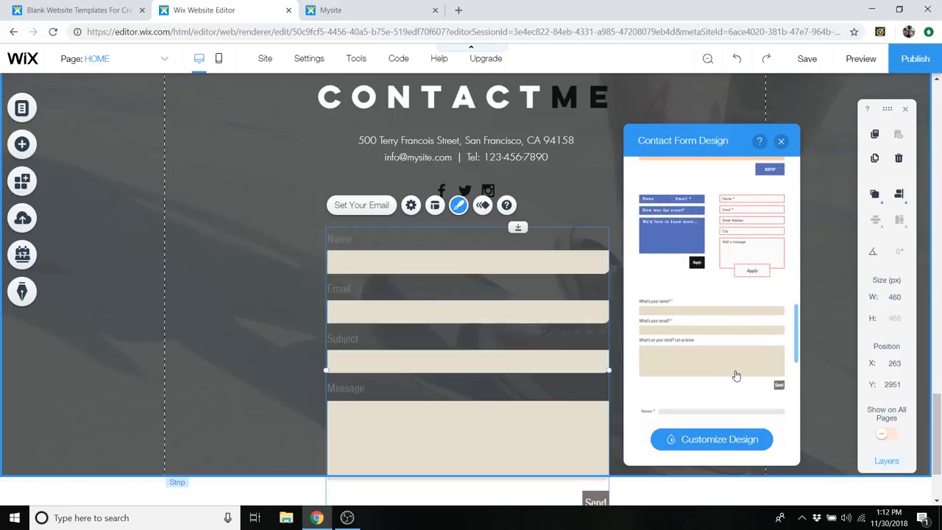
scroll(735, 374, "up", 5)
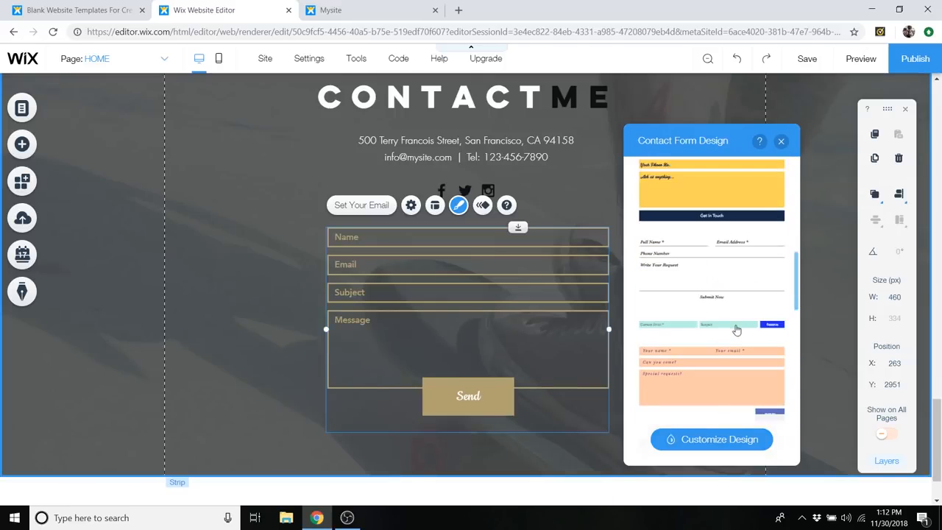
scroll(735, 329, "up", 5)
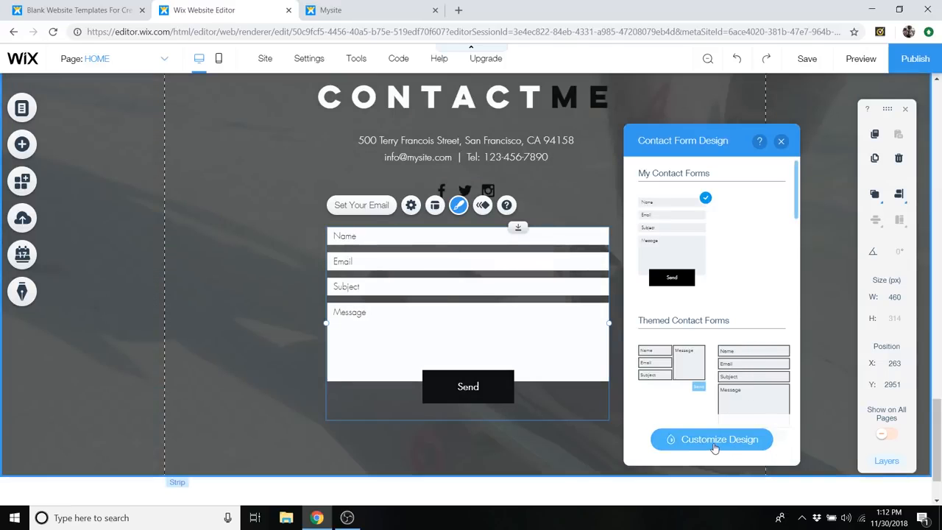
left_click(714, 442)
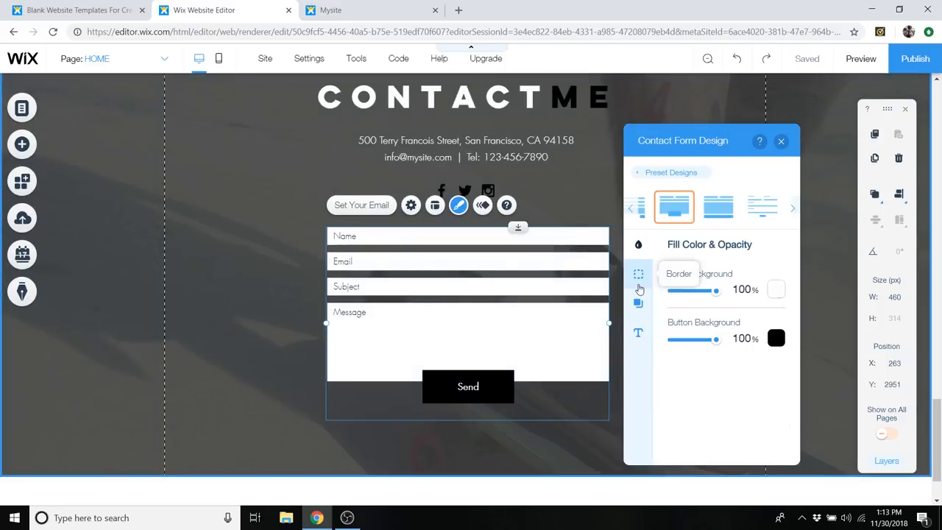
left_click(638, 274)
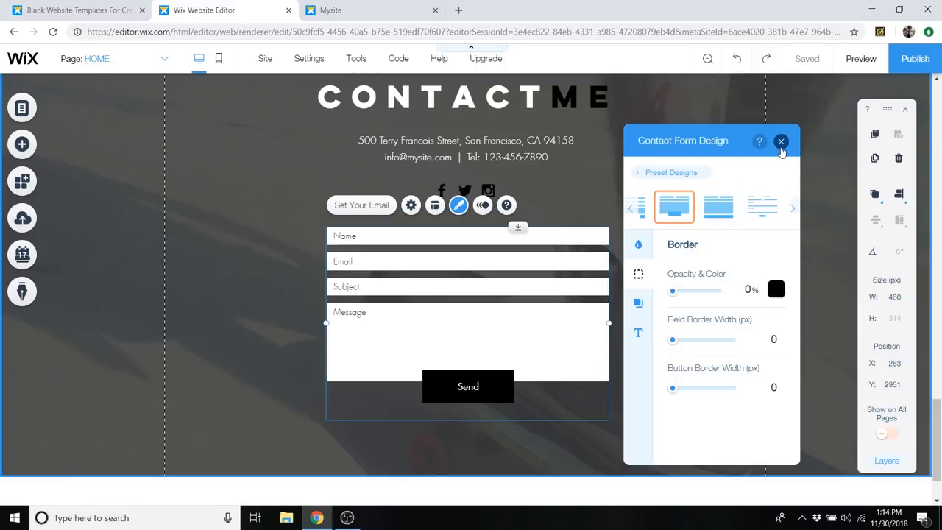
left_click(780, 142)
- Preview the website and review the home page from the contact strip up to the About Us section
scroll(723, 302, "up", 1)
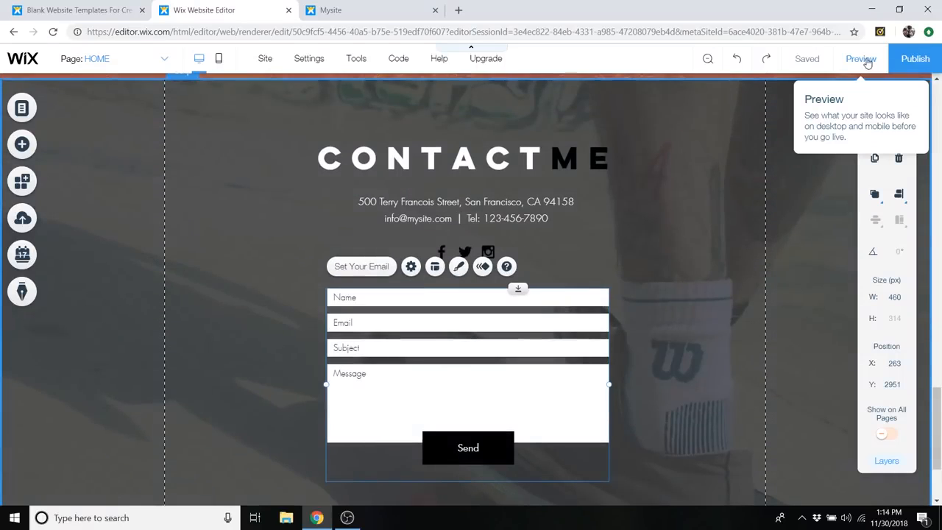
left_click(862, 58)
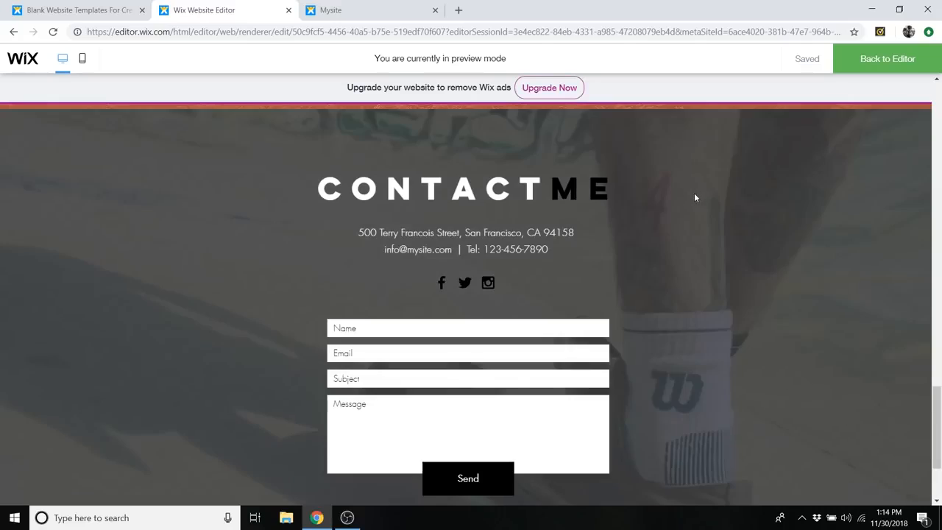
scroll(691, 206, "up", 4)
scroll(662, 199, "up", 8)
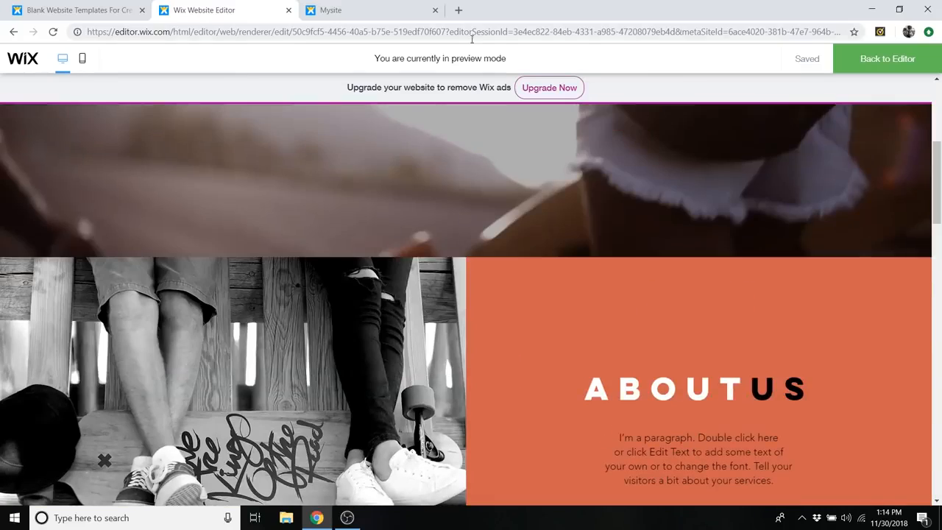
- Review the previewed home page from the Lifestyle Brand header through the About Us, Our Services and Meet the Team strips to the contact form
scroll(445, 105, "up", 4)
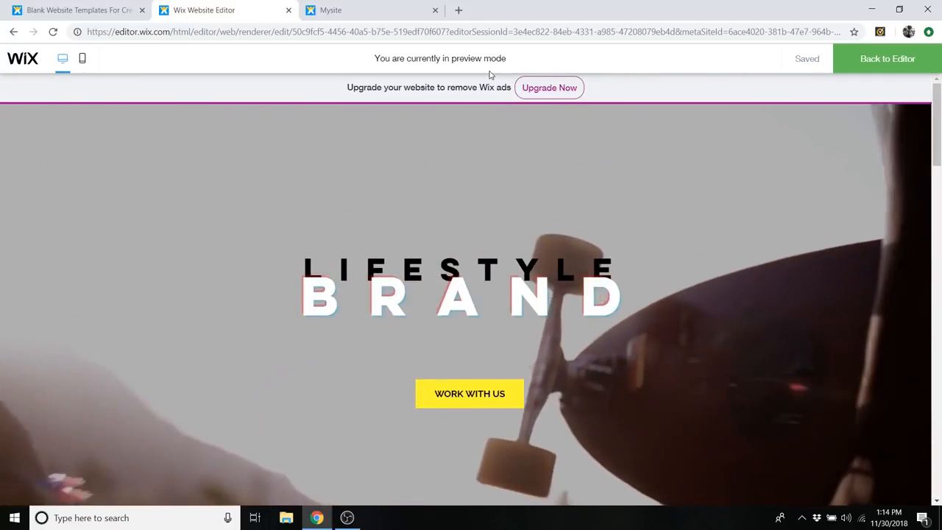
scroll(696, 219, "down", 15)
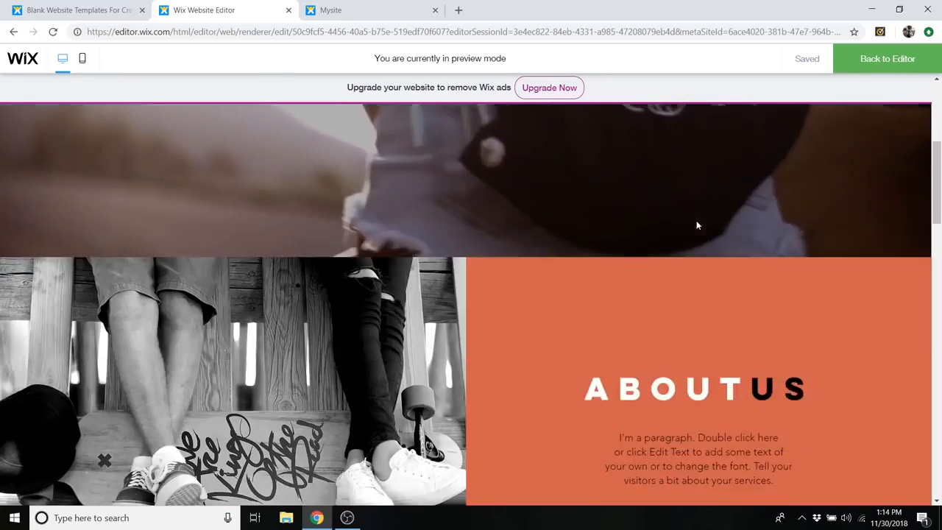
scroll(693, 229, "down", 7)
scroll(694, 235, "up", 9)
scroll(695, 222, "up", 3)
scroll(695, 227, "down", 5)
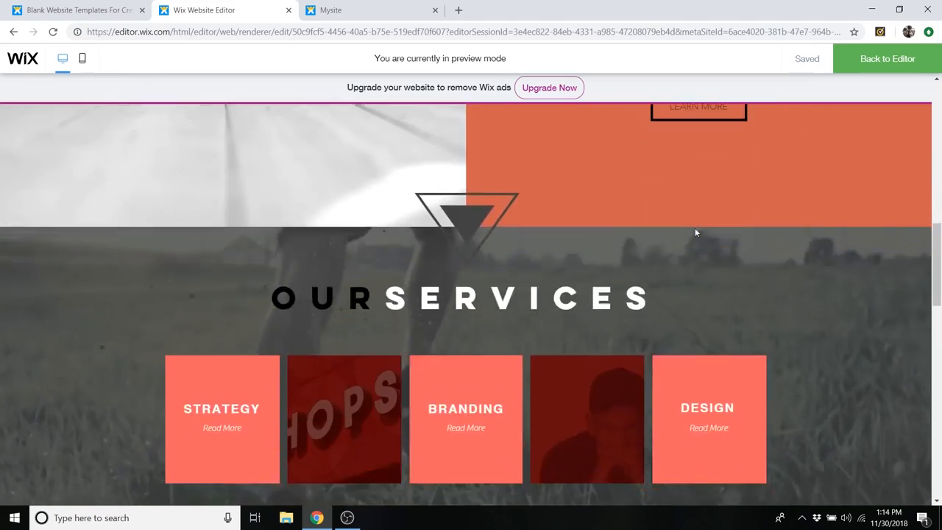
scroll(695, 231, "up", 3)
scroll(695, 231, "up", 8)
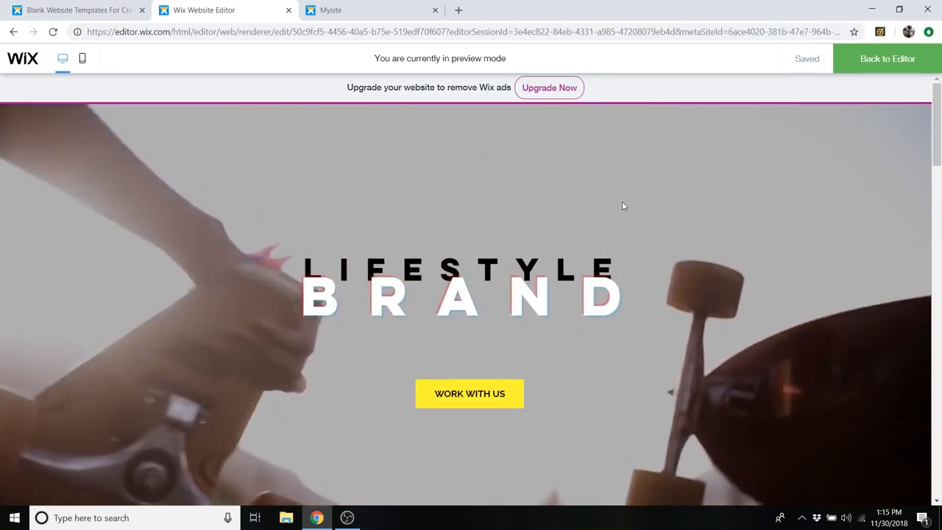
scroll(671, 308, "down", 7)
scroll(671, 321, "down", 15)
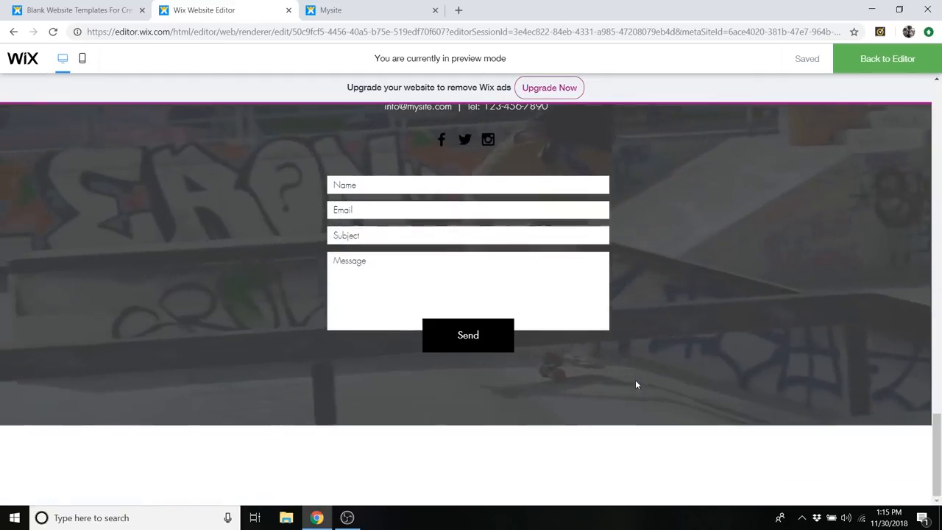
scroll(684, 423, "up", 20)
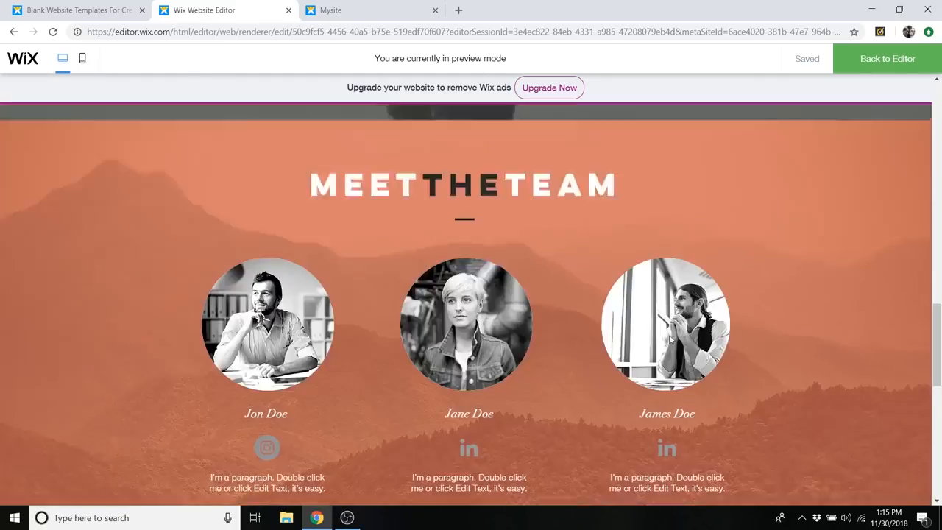
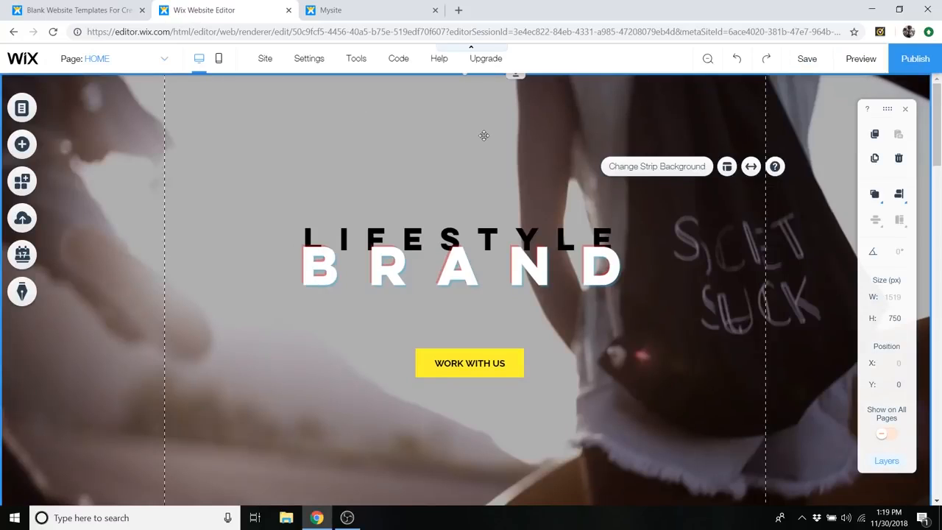
- Move the Lifestyle Brand strip down to Y 148 to uncover the header, and apply the solid light blue preset header design
left_click_drag(484, 112, 527, 190)
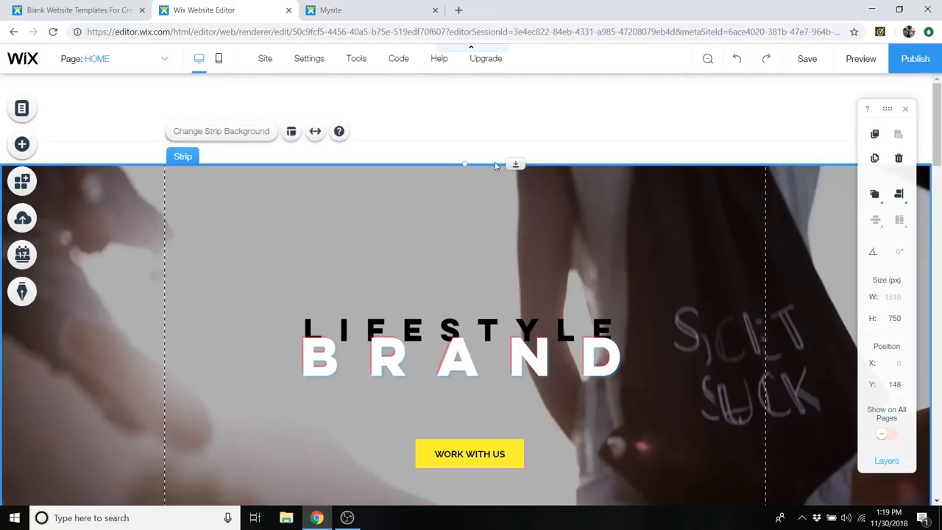
left_click(275, 98)
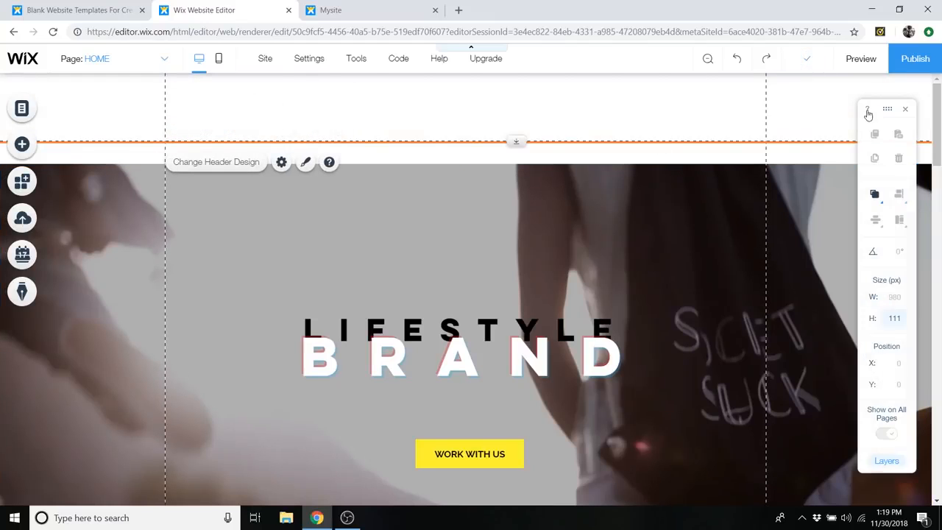
left_click(208, 169)
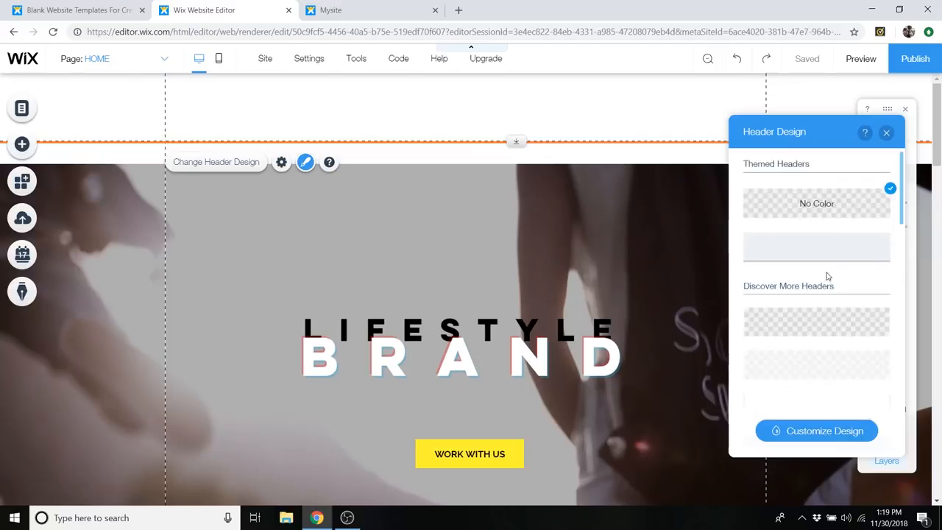
scroll(827, 274, "down", 5)
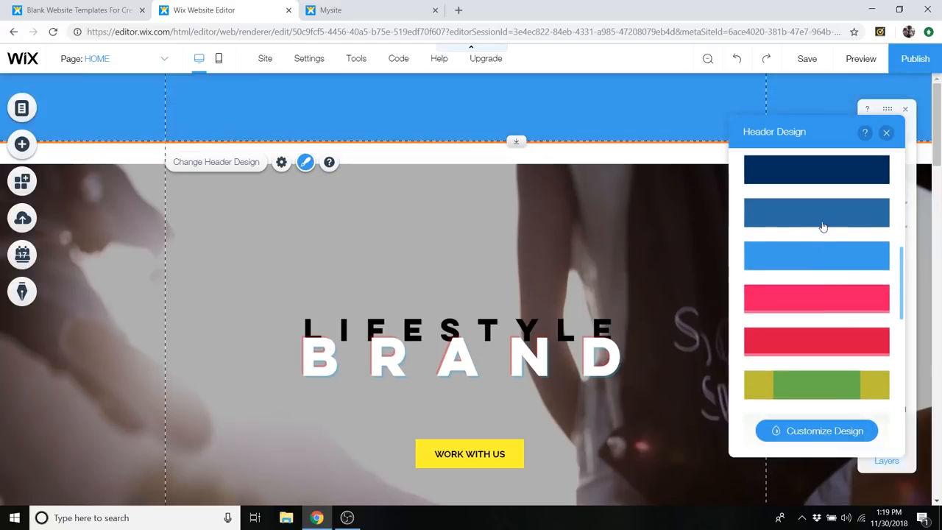
scroll(822, 264, "down", 1)
scroll(822, 269, "up", 2)
left_click(808, 322)
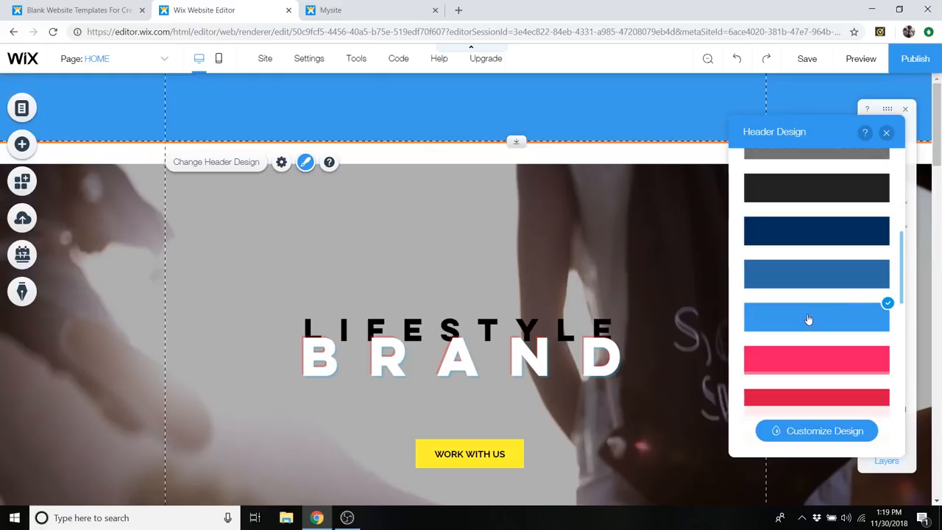
- Customize the header design by comparing its layouts, and choose the one with a separate center background and a curved shadow
left_click(815, 438)
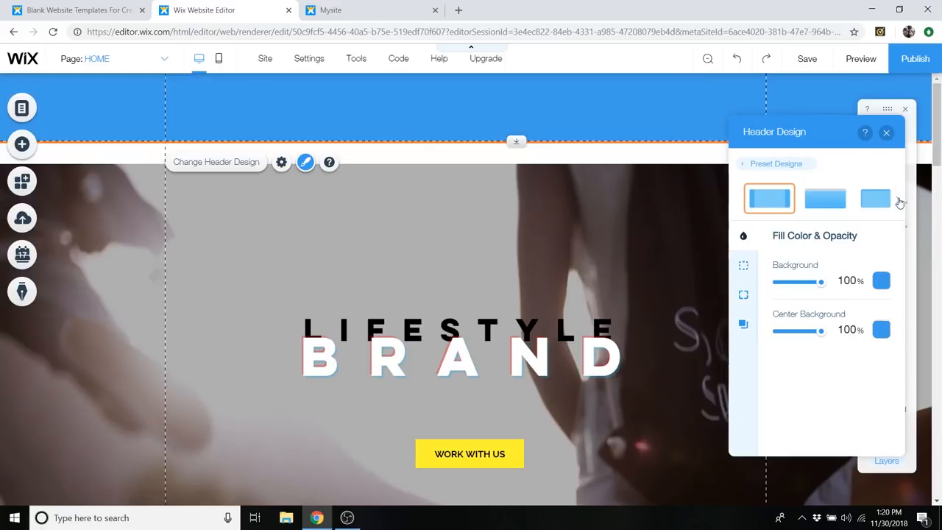
left_click(899, 202)
left_click(899, 203)
left_click(897, 202)
left_click(897, 203)
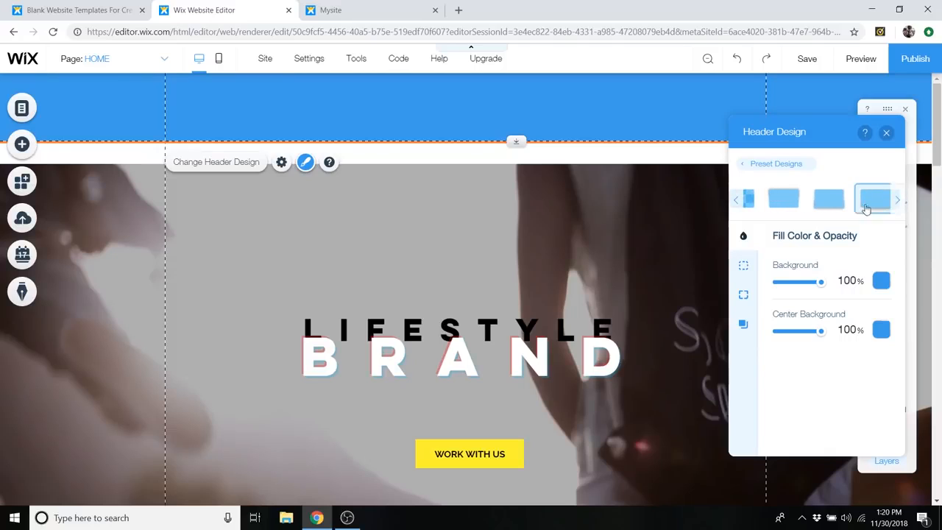
left_click(830, 211)
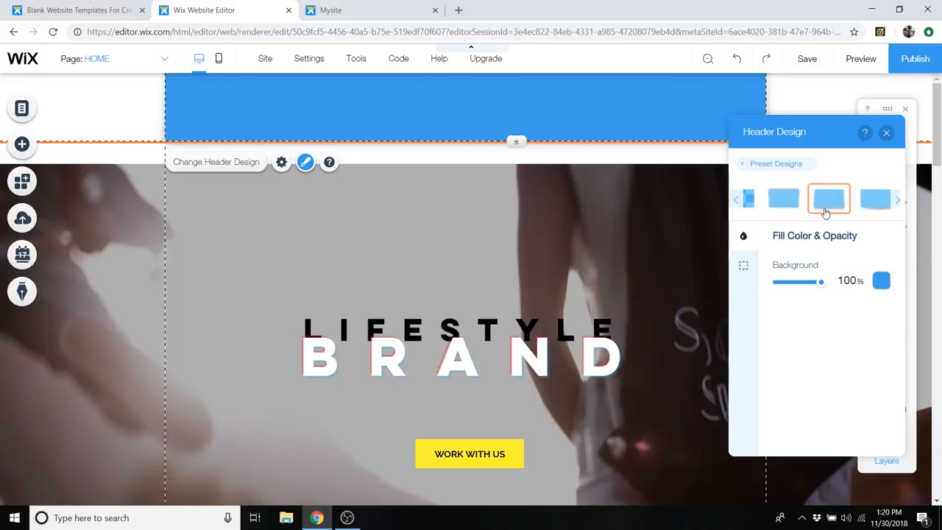
left_click(870, 206)
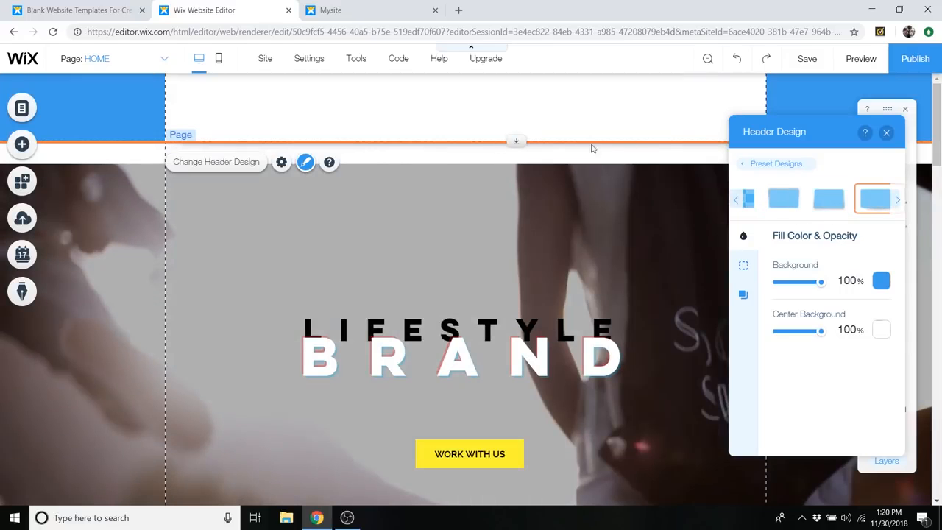
left_click(896, 209)
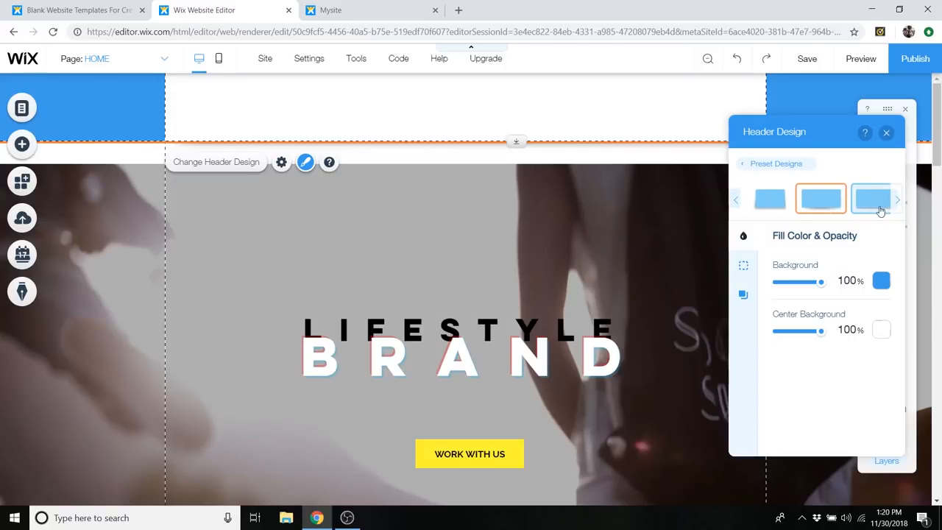
left_click(881, 208)
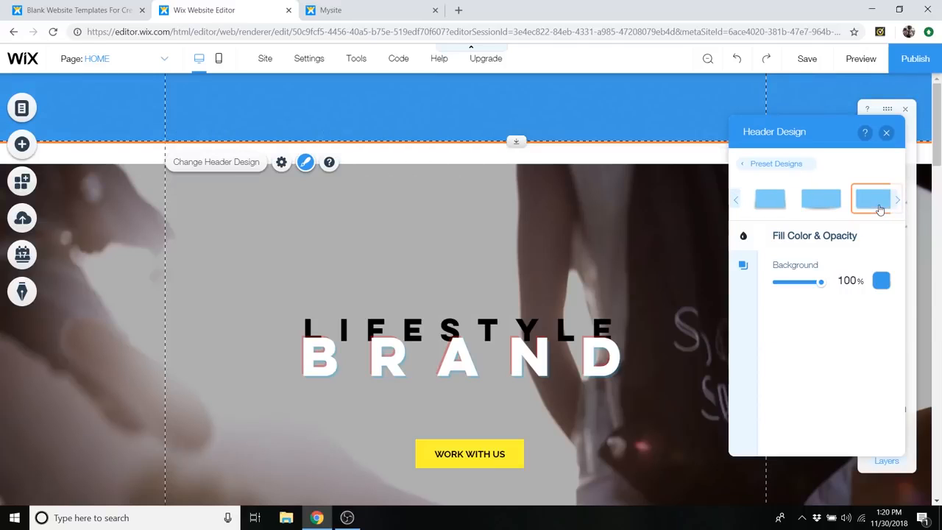
left_click(820, 205)
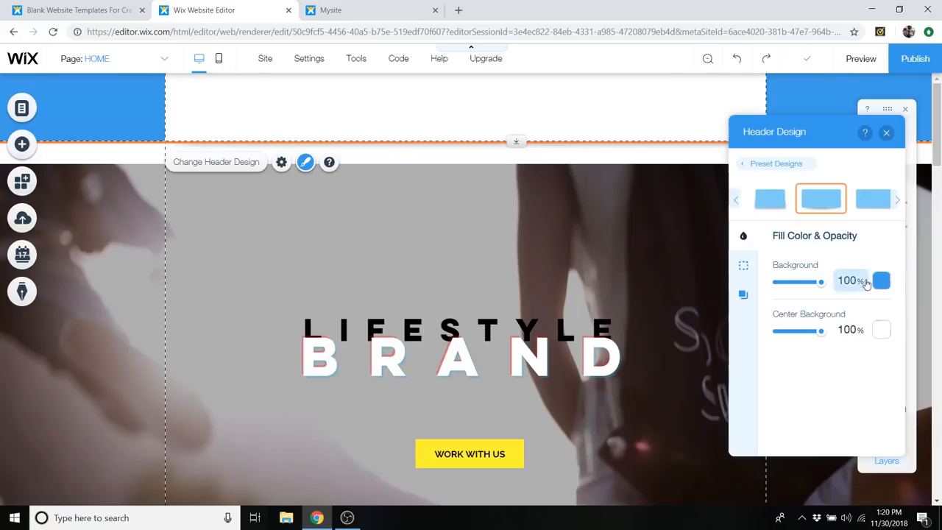
- Set the header's background color to white (#FFFFFF)
left_click(881, 281)
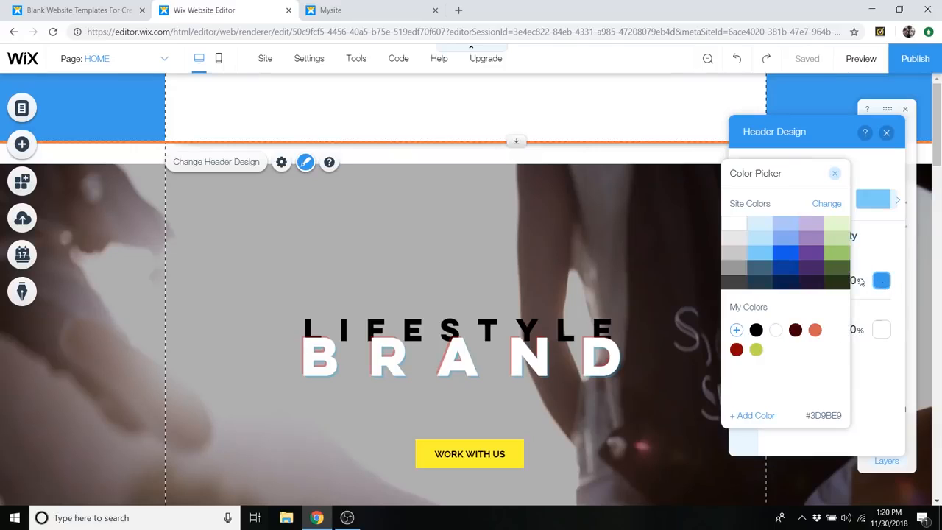
left_click(739, 230)
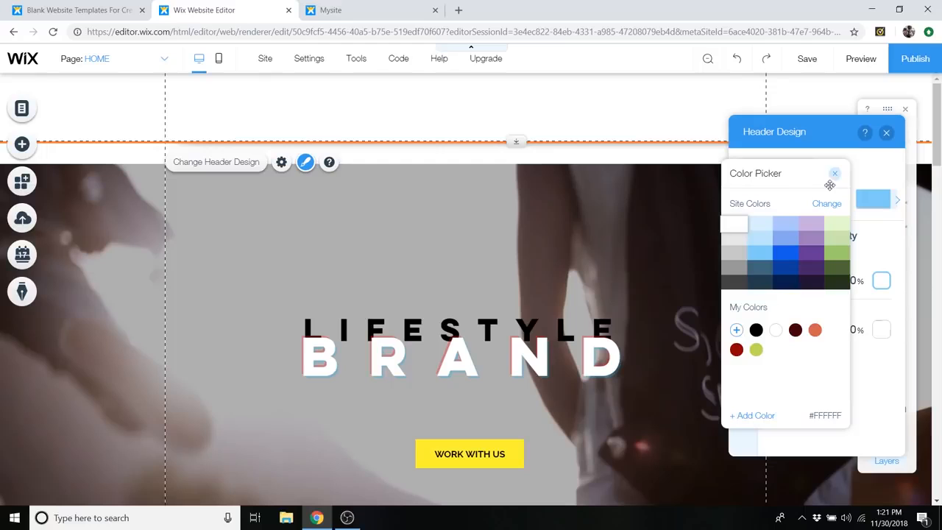
left_click(834, 176)
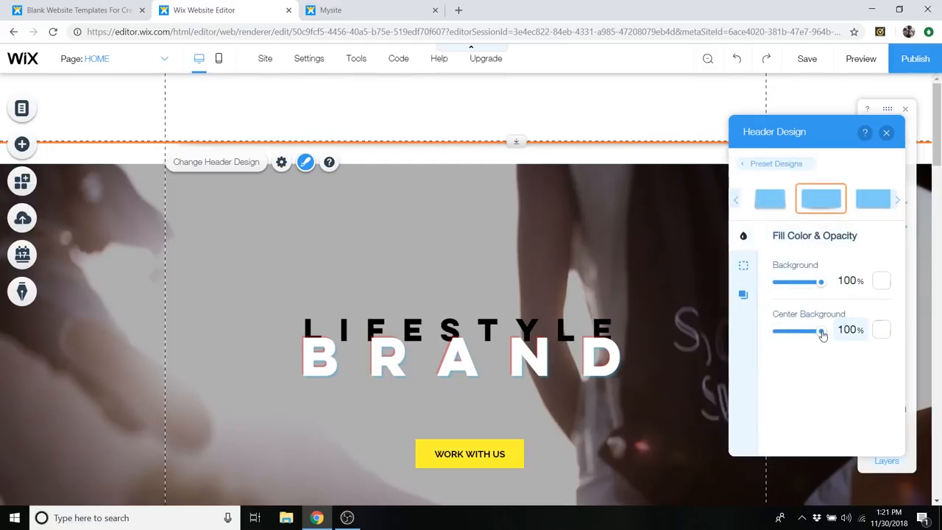
- Keep the header's center background white and set its opacity to 0%, leaving the outer background at 100%
left_click_drag(799, 337, 825, 333)
left_click(881, 329)
left_click(760, 256)
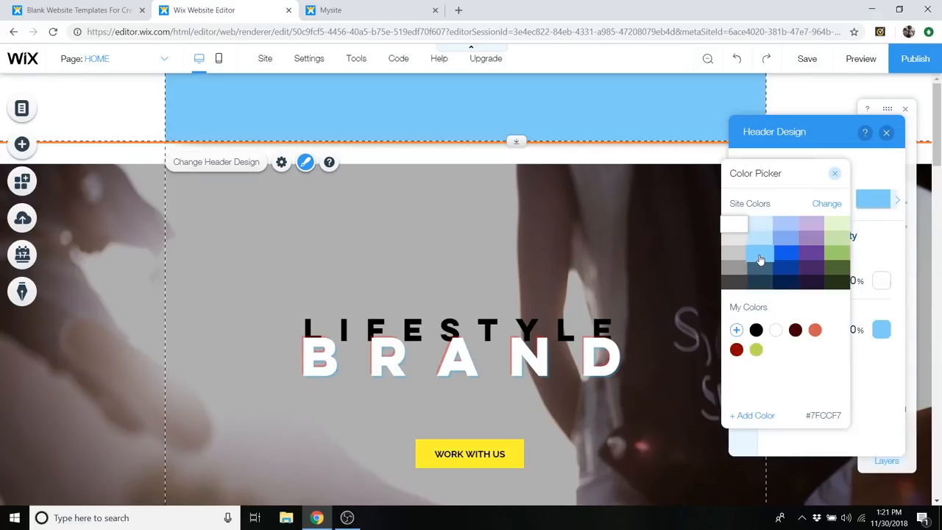
left_click(840, 172)
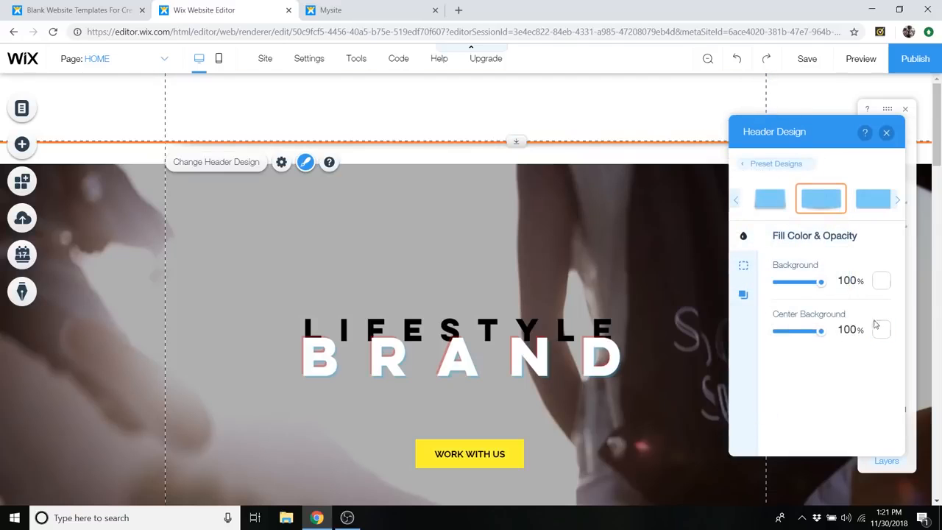
left_click_drag(786, 335, 770, 333)
left_click_drag(807, 287, 834, 297)
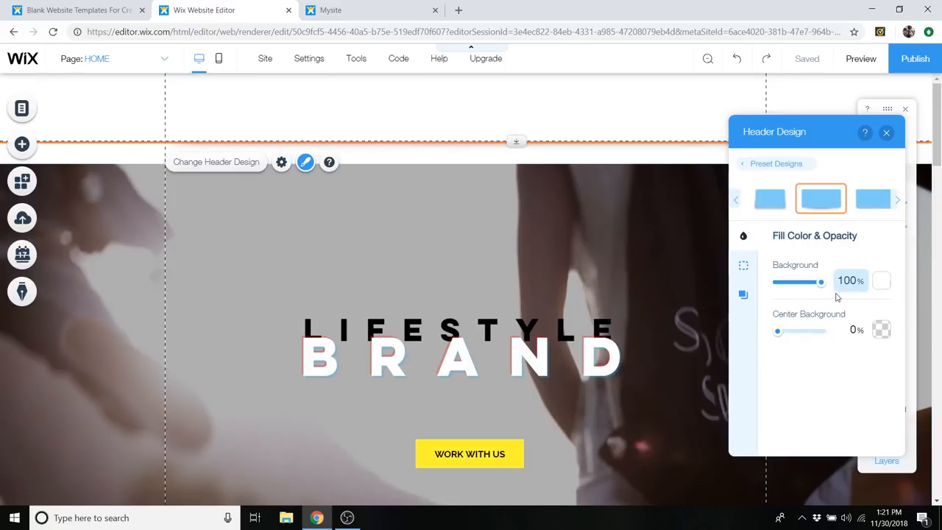
- Move the Lifestyle Brand strip back up to the top of the page at Y 0
left_click(557, 269)
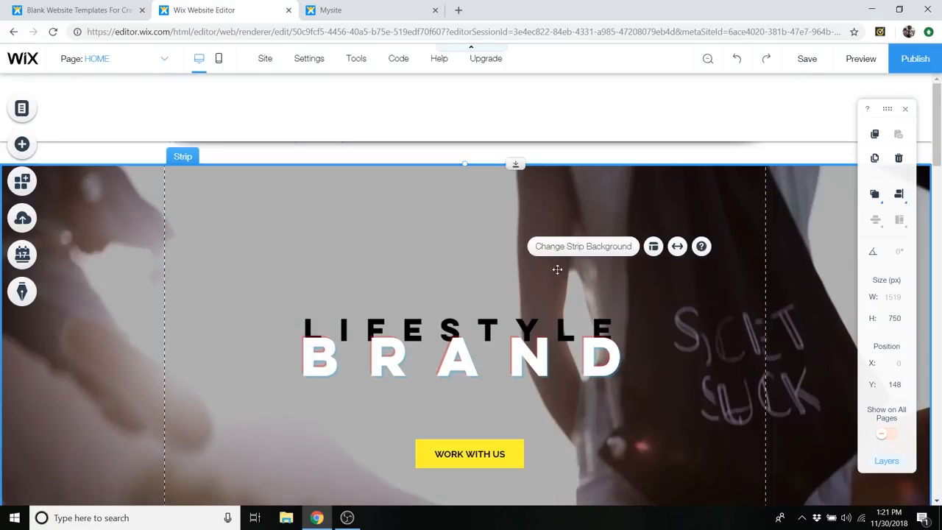
scroll(557, 244, "down", 1)
left_click_drag(557, 224, 553, 185)
scroll(508, 220, "down", 4)
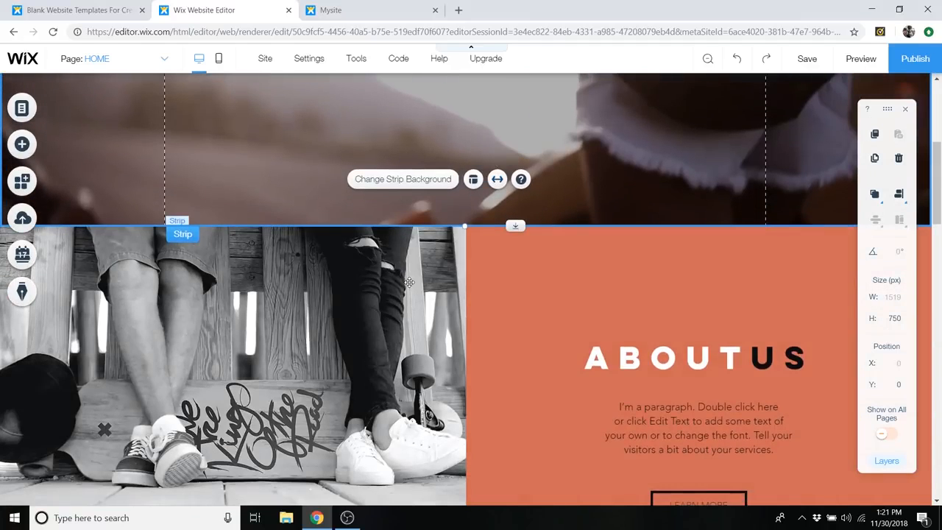
left_click(409, 282)
scroll(510, 296, "up", 5)
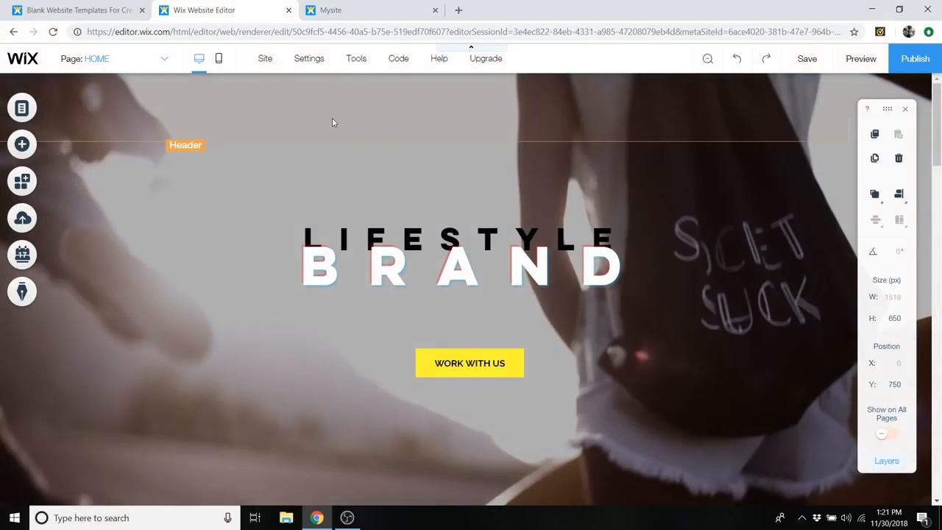
- Lower the opacity of the header's background fill in its custom design settings
left_click(331, 122)
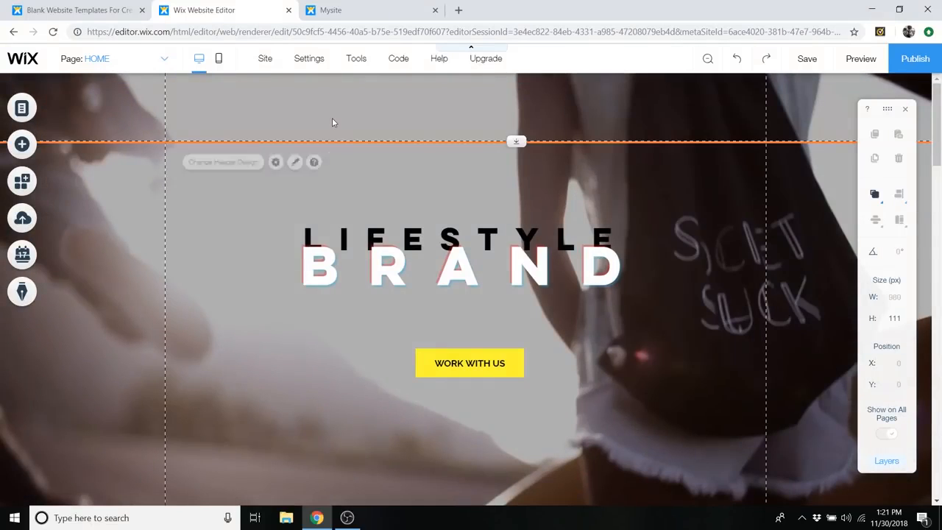
left_click(225, 161)
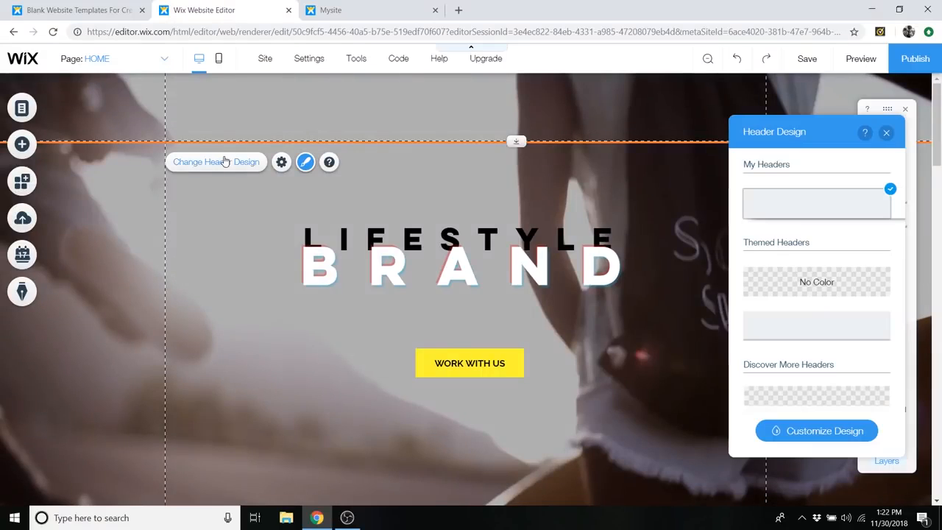
left_click(815, 430)
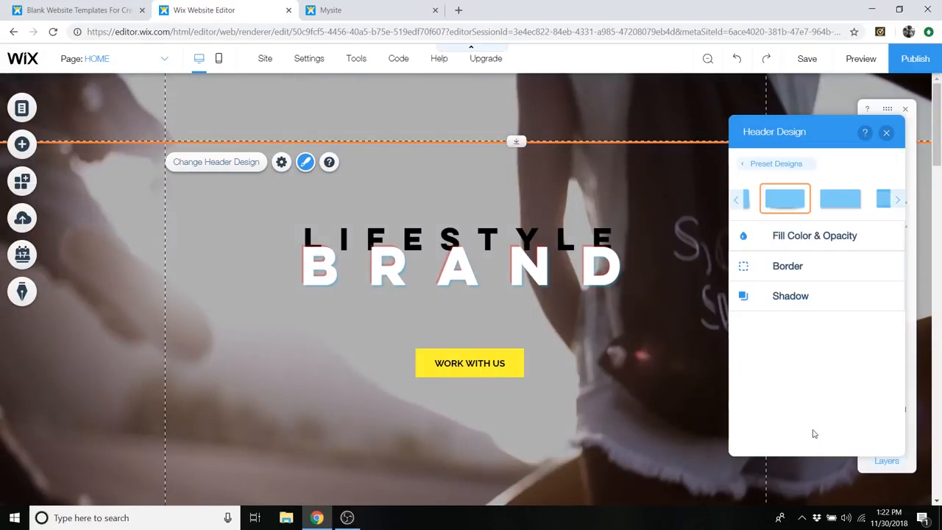
left_click(787, 247)
mouse_move(819, 288)
left_mouse_down()
mouse_move(796, 289)
mouse_move(817, 289)
left_mouse_up()
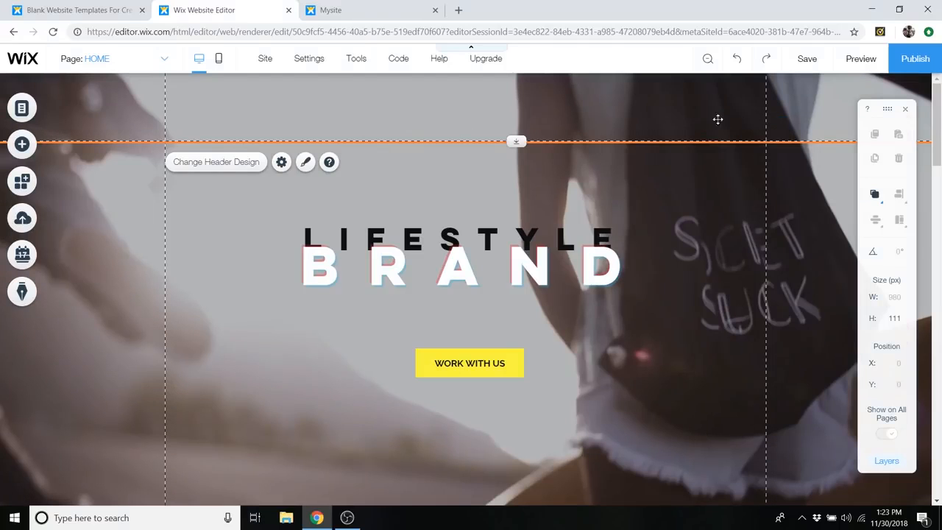
- Bring the header to the front so it lies over the Lifestyle Brand strip
right_click(415, 101)
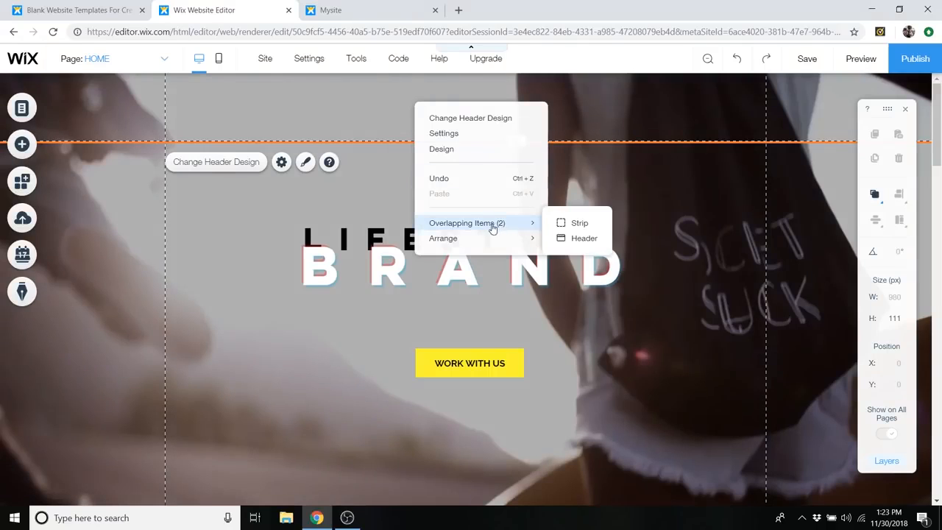
mouse_move(476, 242)
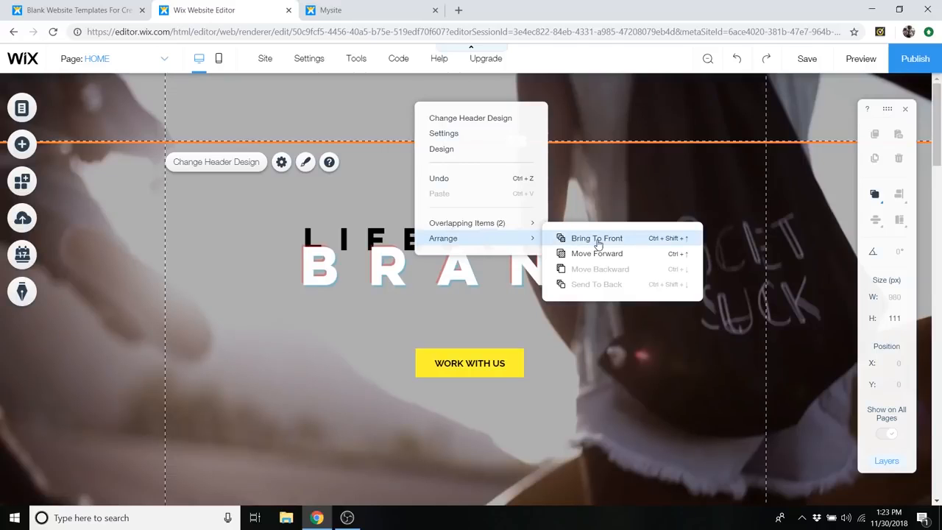
left_click(356, 110)
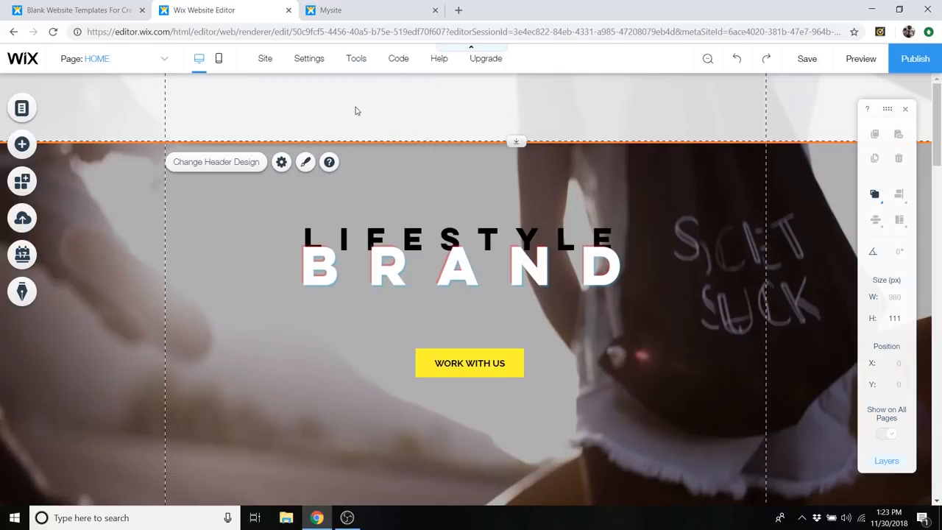
scroll(559, 111, "down", 2)
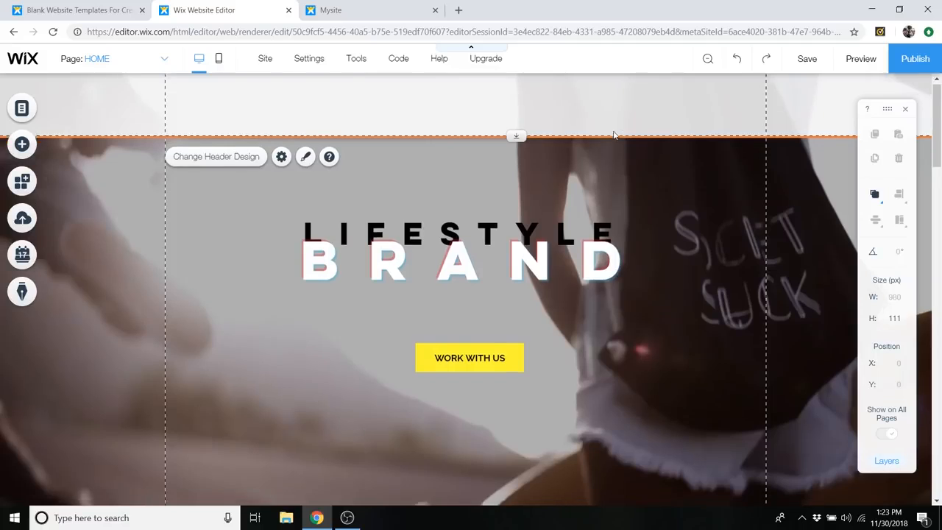
scroll(652, 107, "up", 2)
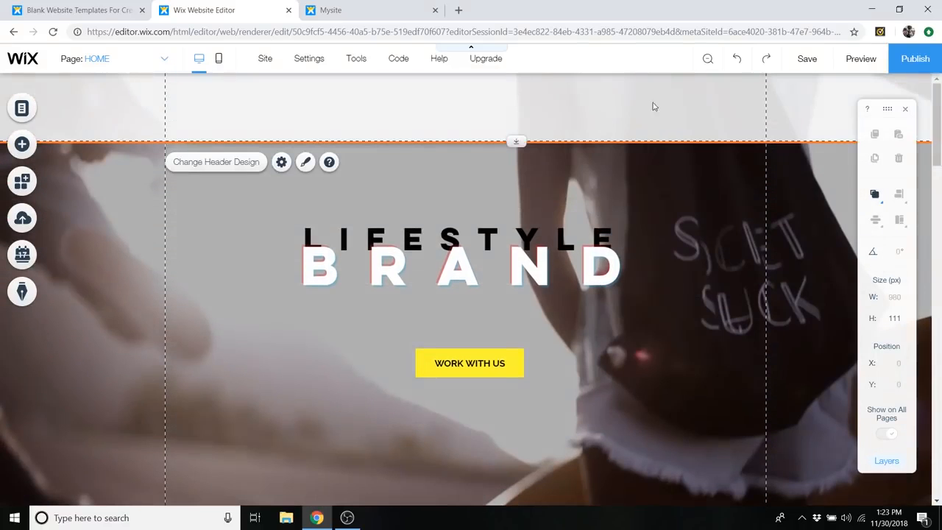
- Set the header's background fill opacity to 80%, close the header design settings, and check the header against the strip
left_click(215, 163)
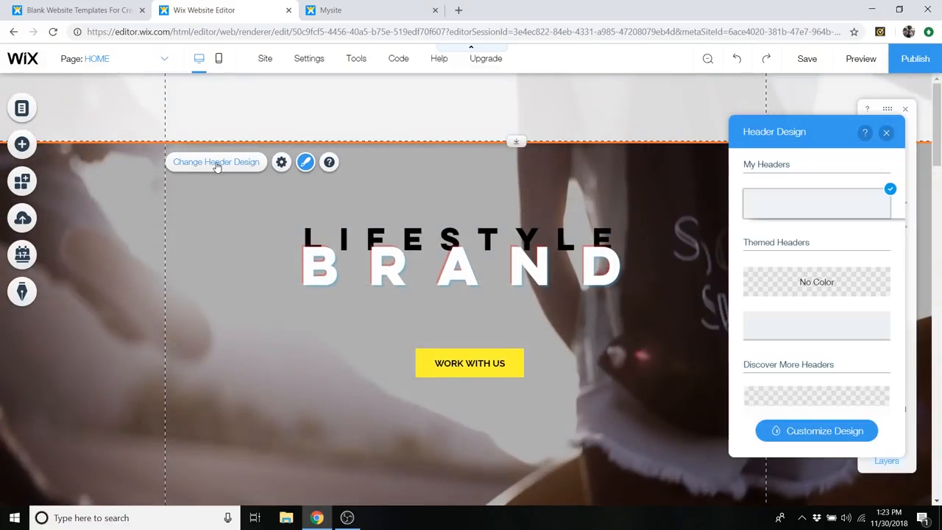
left_click(828, 442)
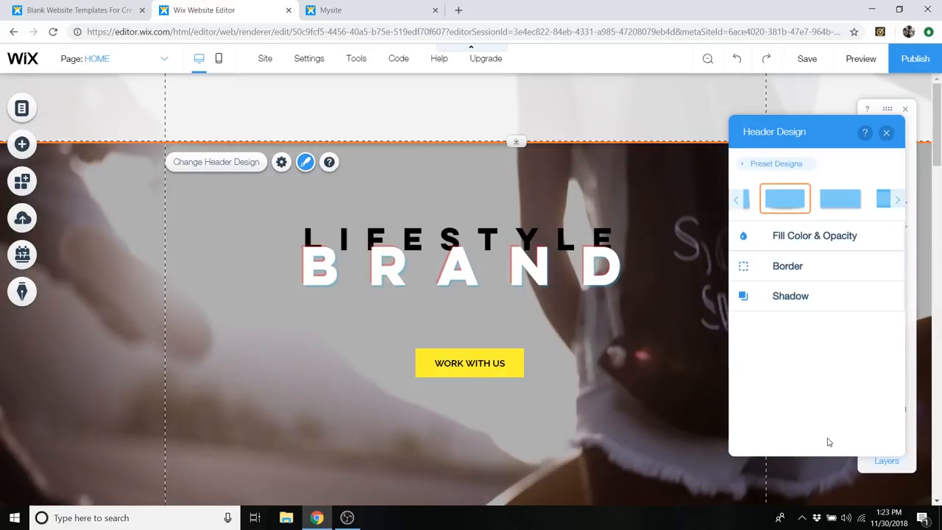
left_click(802, 241)
mouse_move(815, 284)
left_mouse_down()
mouse_move(784, 280)
mouse_move(816, 294)
mouse_move(769, 294)
mouse_move(829, 295)
mouse_move(783, 288)
mouse_move(822, 292)
mouse_move(813, 296)
left_mouse_up()
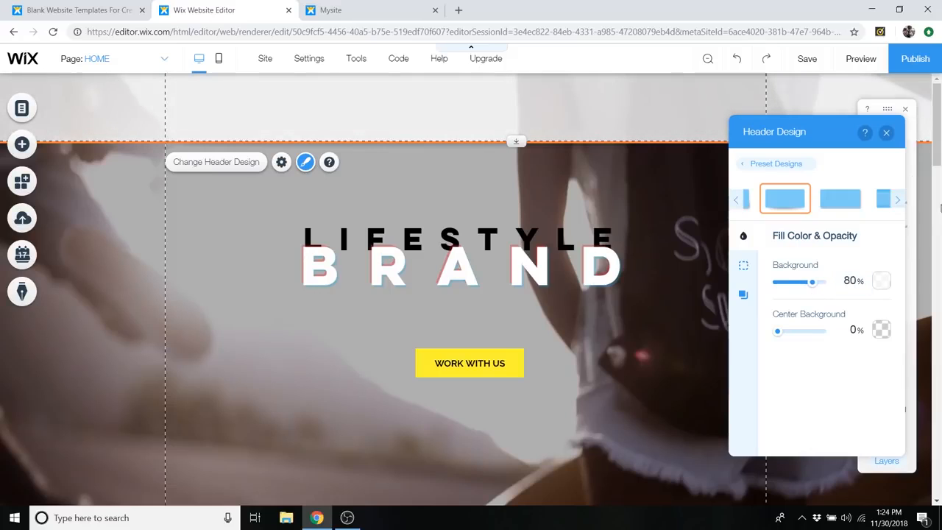
left_click(887, 133)
scroll(796, 188, "down", 5)
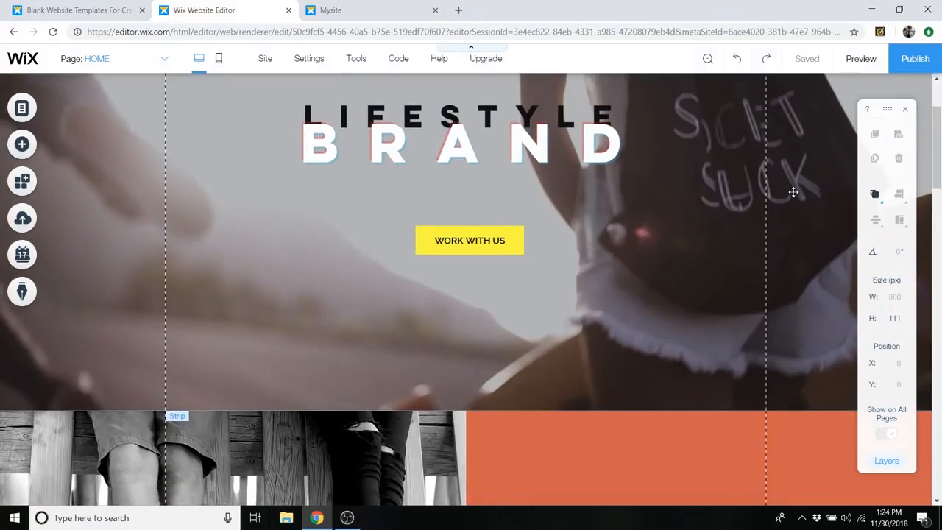
scroll(796, 198, "up", 5)
scroll(797, 125, "down", 5)
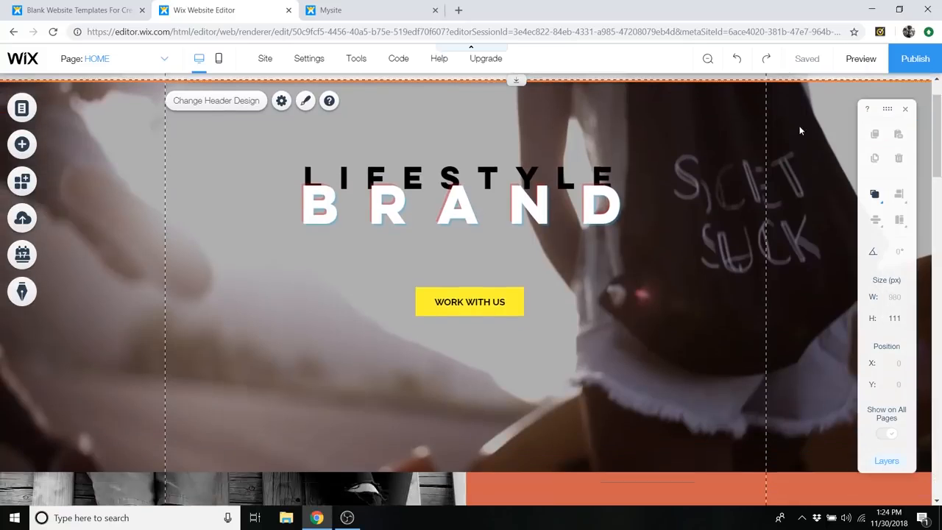
- Preview the home page, check how the header behaves over the sections while scrolling, and return to the editor
scroll(799, 149, "up", 5)
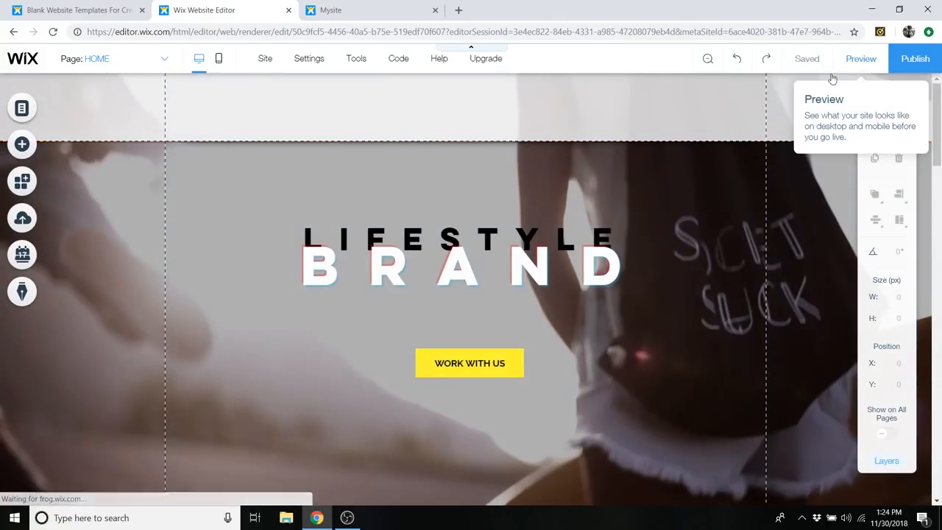
left_click(862, 67)
scroll(589, 235, "down", 4)
scroll(603, 265, "down", 9)
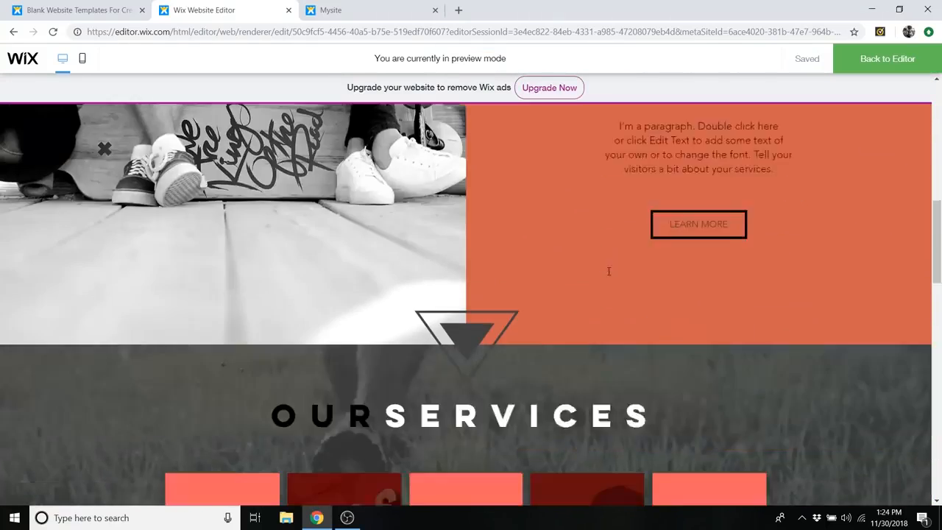
scroll(662, 272, "up", 7)
scroll(672, 273, "up", 5)
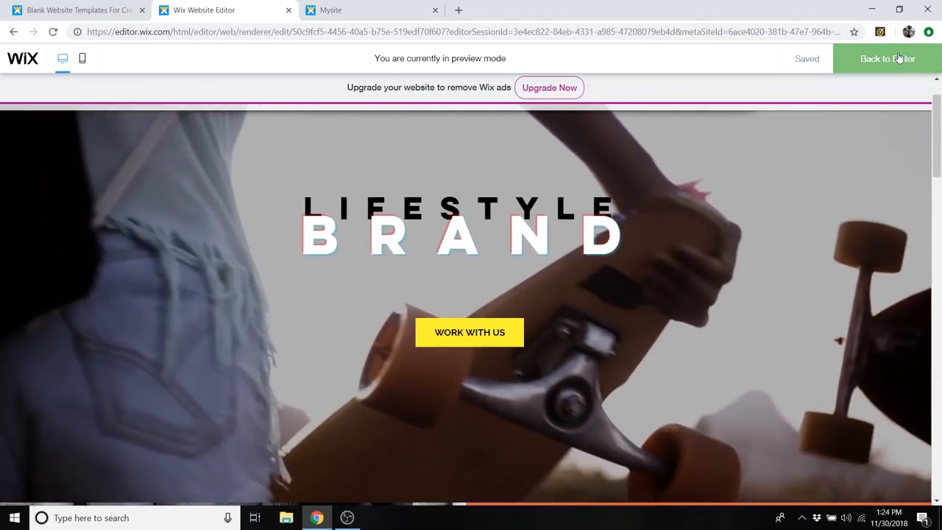
left_click(890, 58)
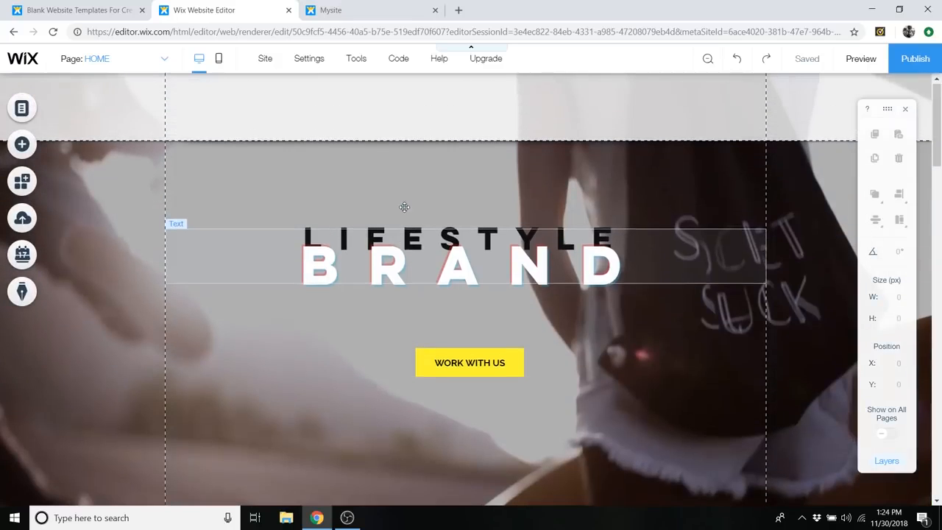
- Set the header's scroll behaviour to Freezes and close the header scroll settings
left_click(385, 117)
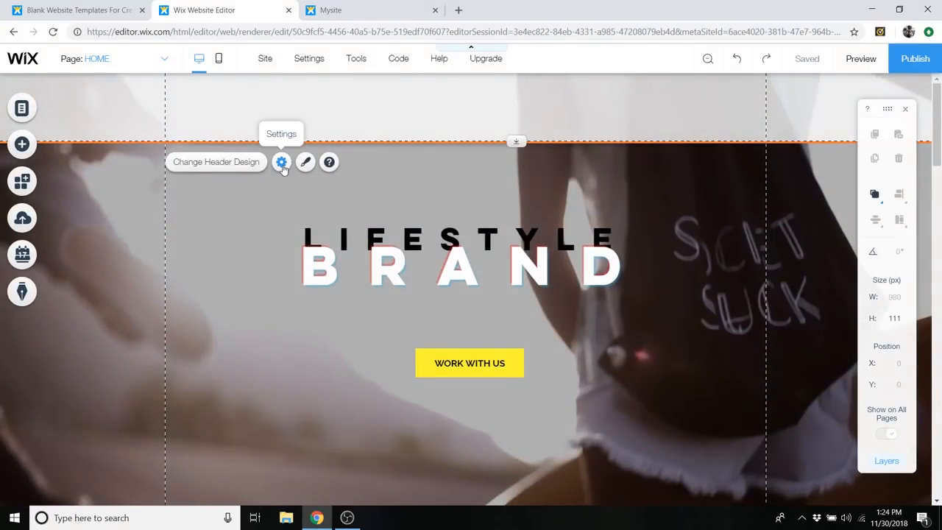
left_click(281, 163)
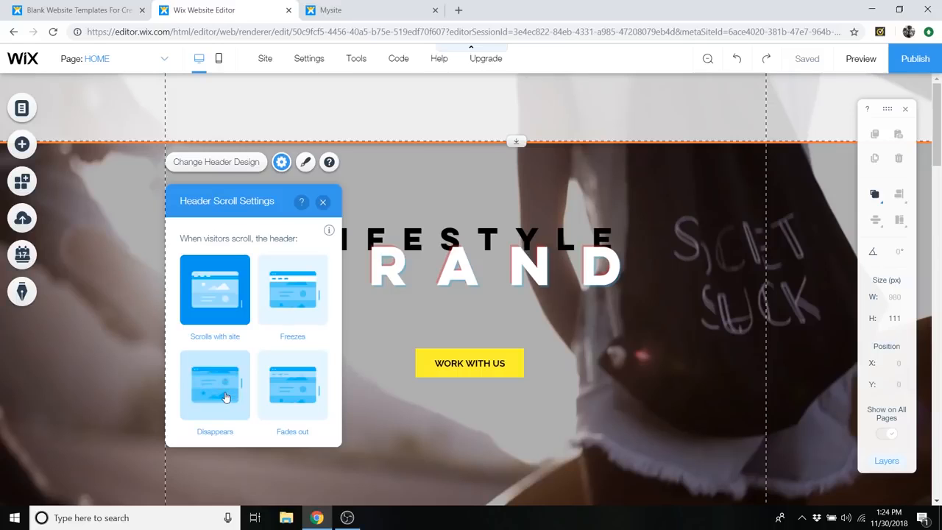
left_click(288, 320)
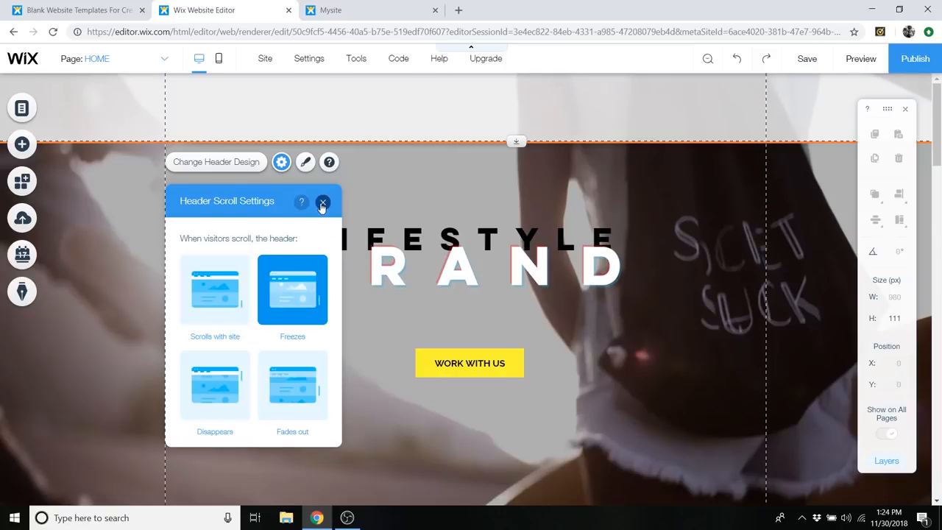
left_click(323, 202)
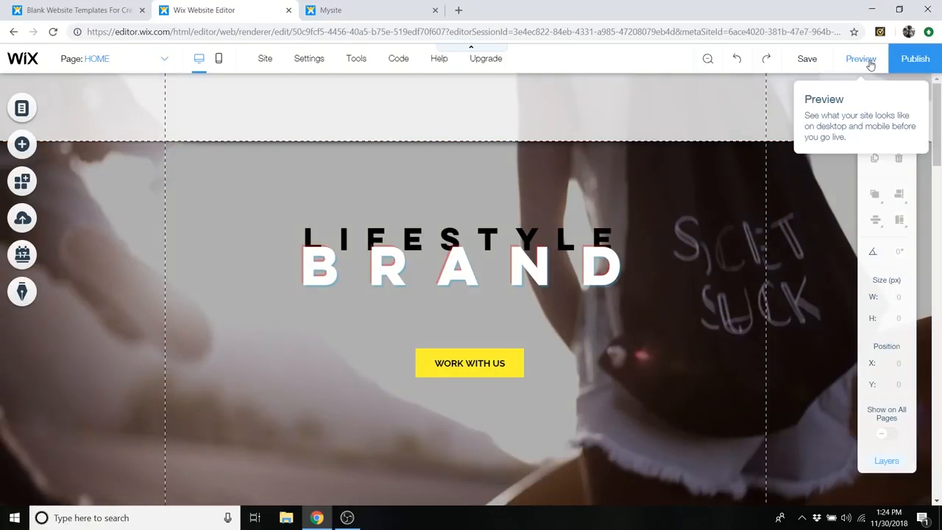
- Preview the page again to check the frozen header over the sections from top to contact area, and return to editing
left_click(869, 65)
scroll(536, 197, "down", 15)
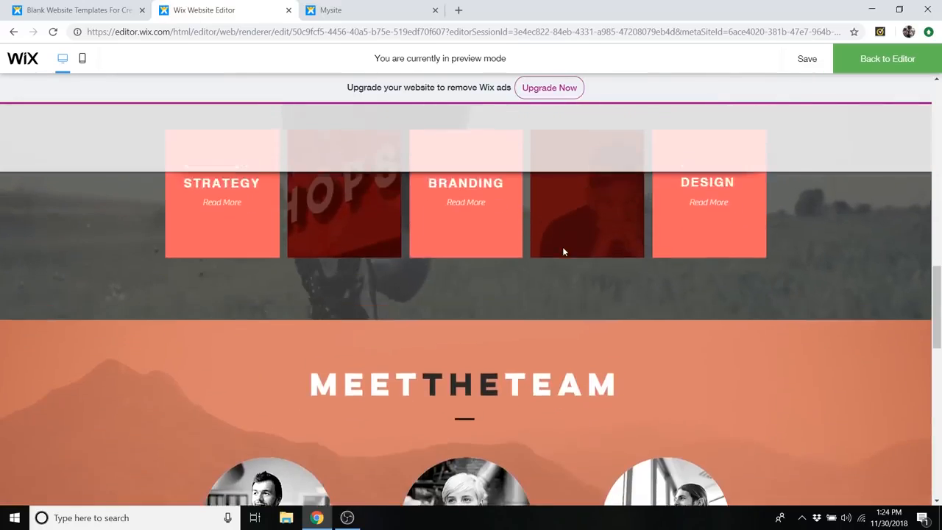
scroll(562, 247, "up", 5)
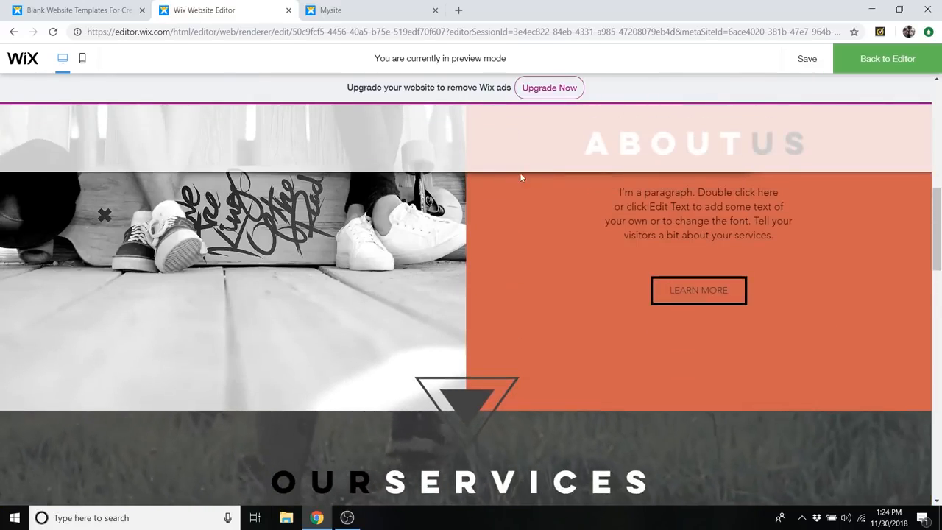
scroll(533, 178, "down", 5)
scroll(525, 187, "up", 5)
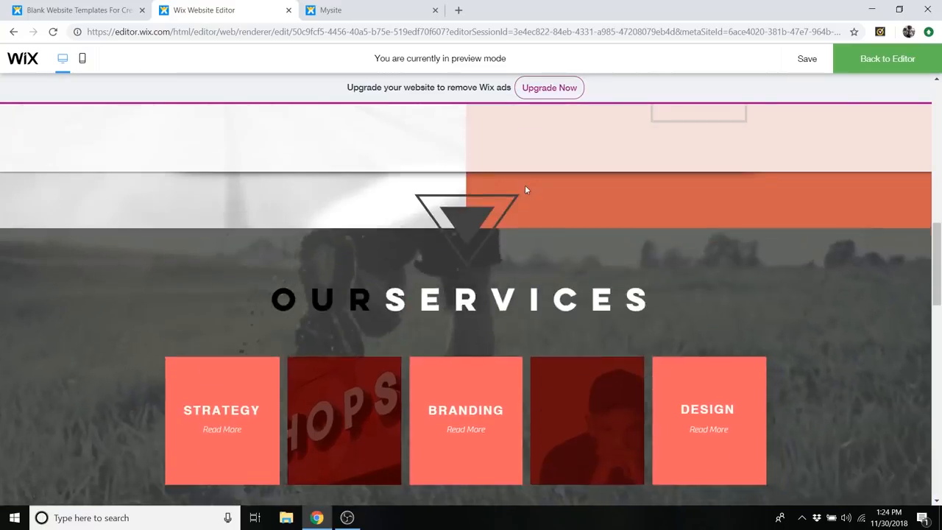
scroll(531, 180, "down", 6)
scroll(533, 188, "down", 8)
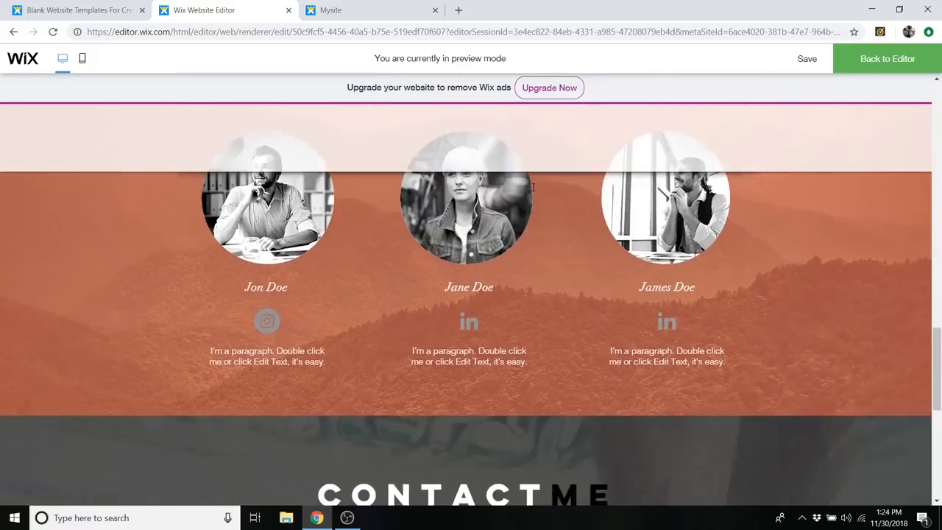
scroll(540, 206, "up", 10)
scroll(548, 151, "up", 6)
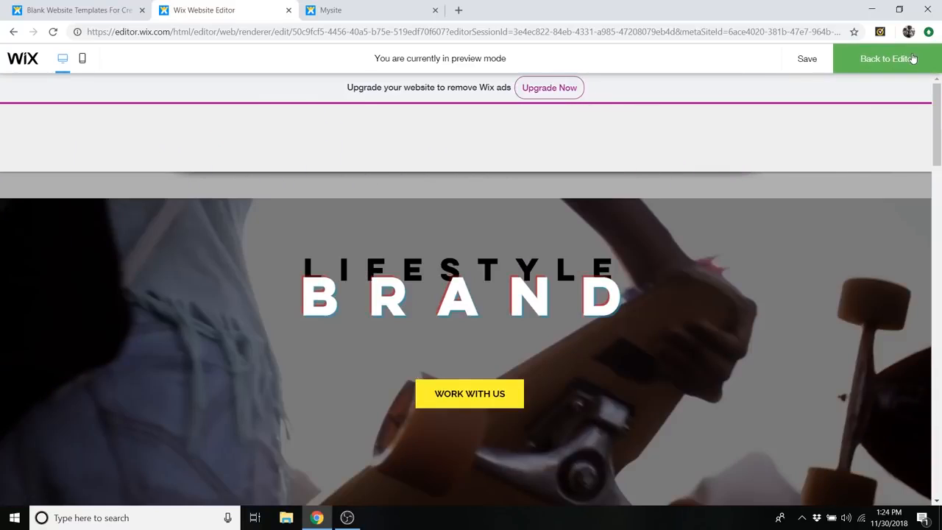
left_click(912, 59)
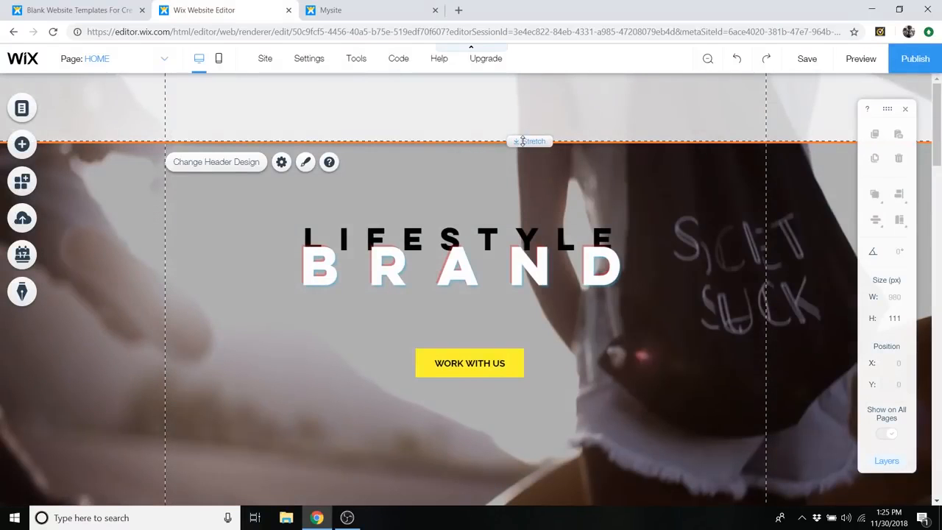
- Shorten the header to about 68 px high and save the site, dismissing the save confirmation
left_click(522, 134)
left_click_drag(523, 135, 524, 115)
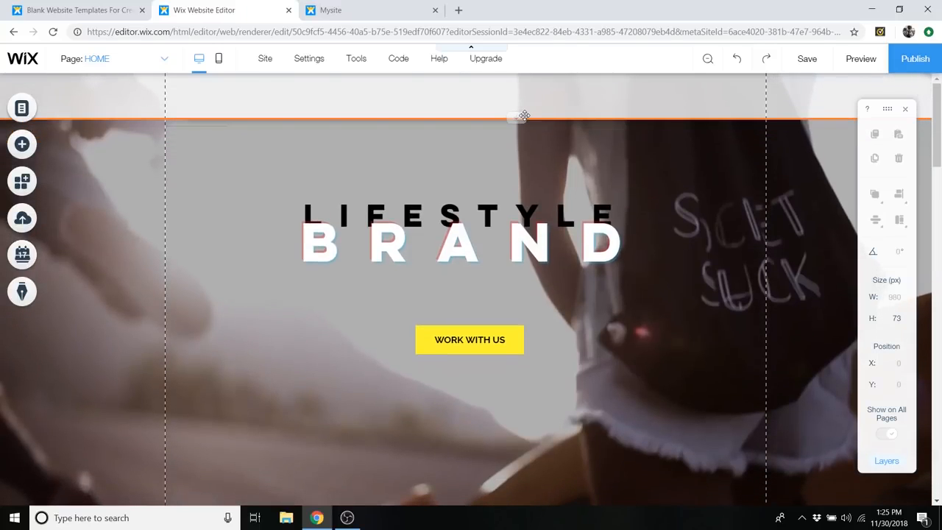
left_click_drag(522, 115, 521, 115)
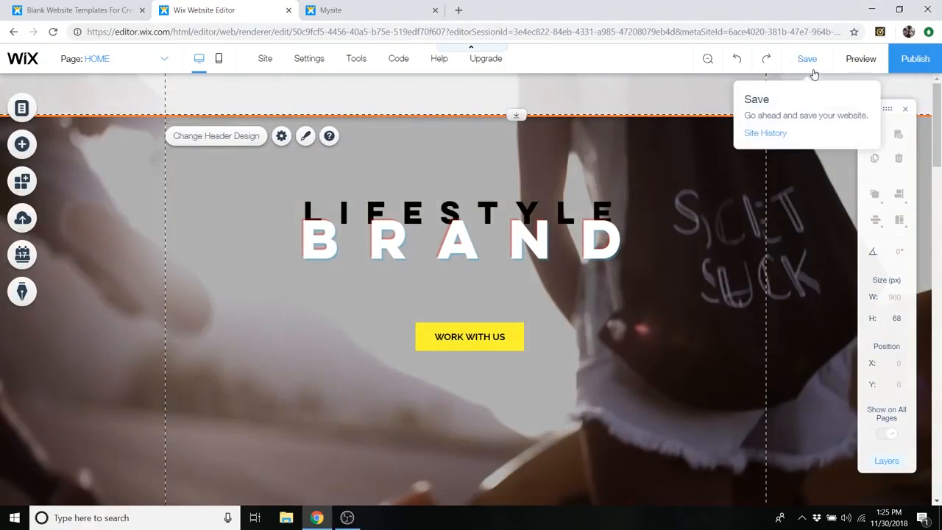
left_click(809, 60)
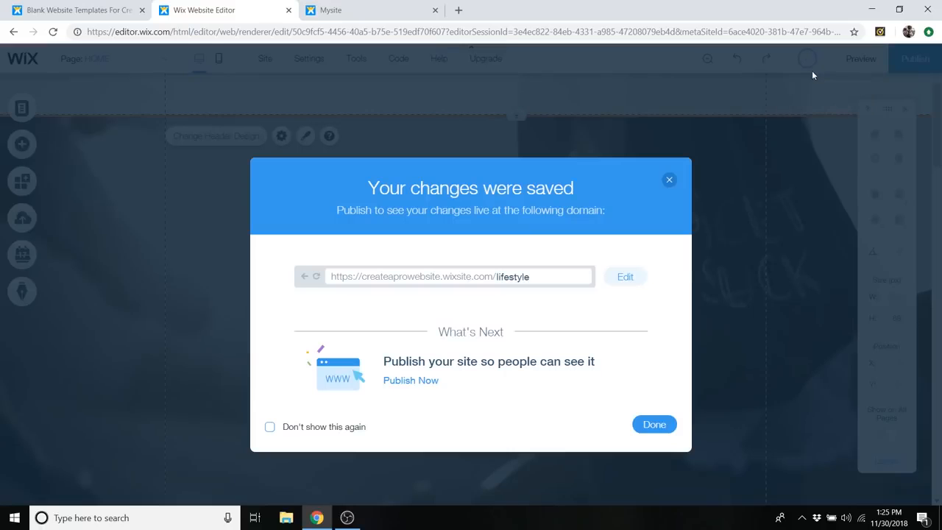
left_click(654, 425)
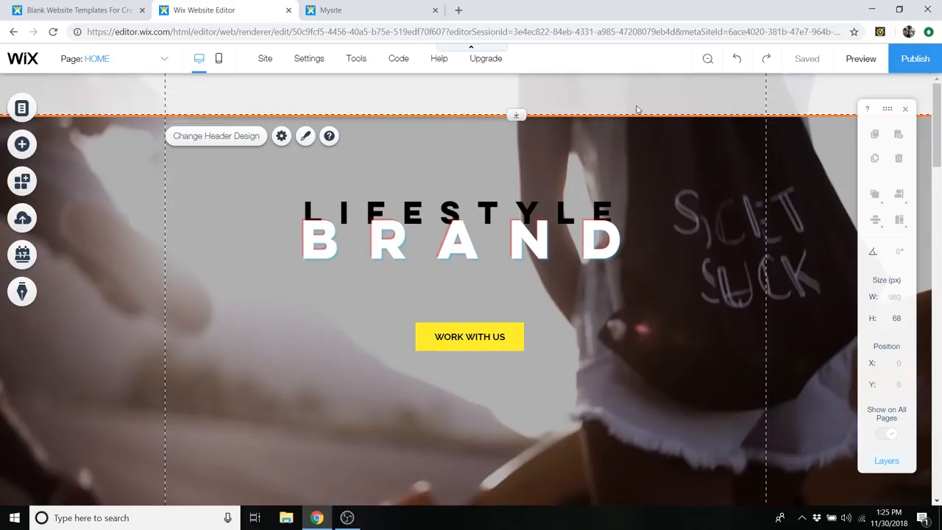
scroll(652, 165, "down", 3)
scroll(652, 168, "up", 3)
scroll(626, 132, "down", 5)
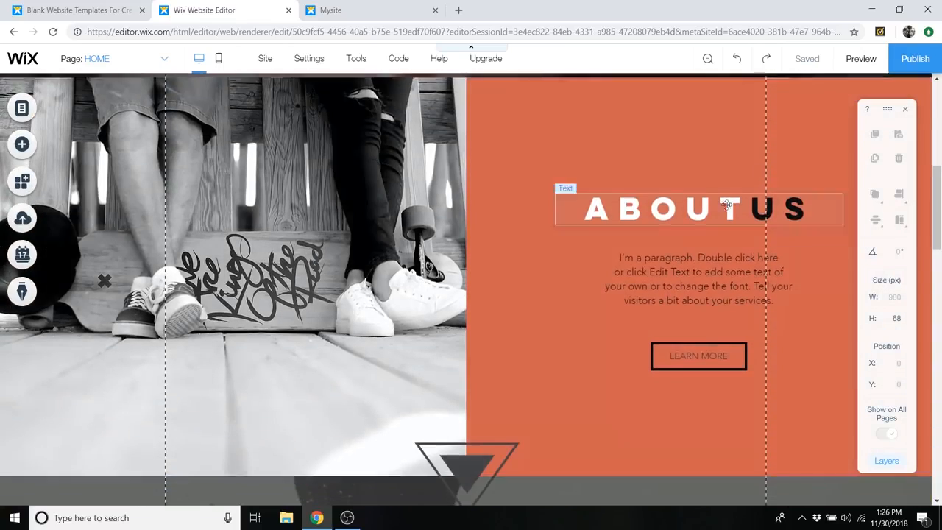
scroll(699, 178, "down", 5)
scroll(689, 231, "up", 8)
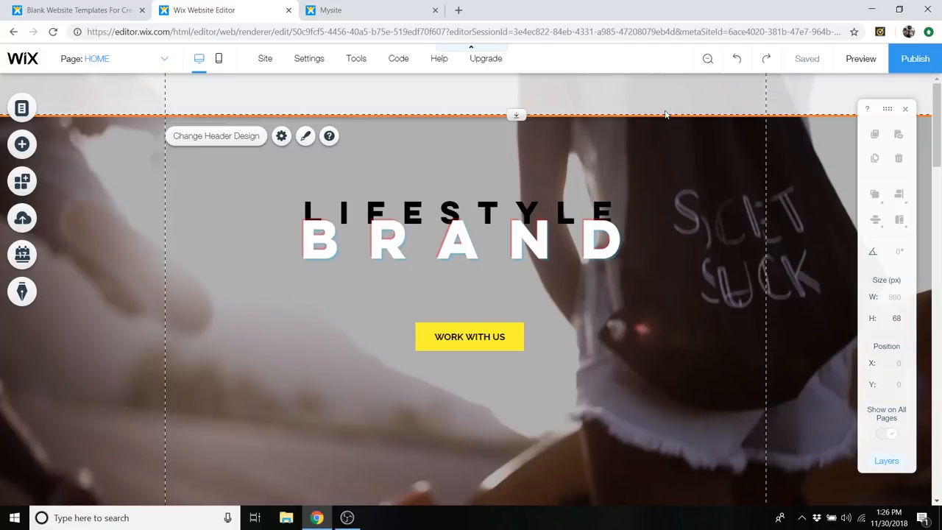
scroll(646, 149, "down", 1)
scroll(645, 147, "up", 1)
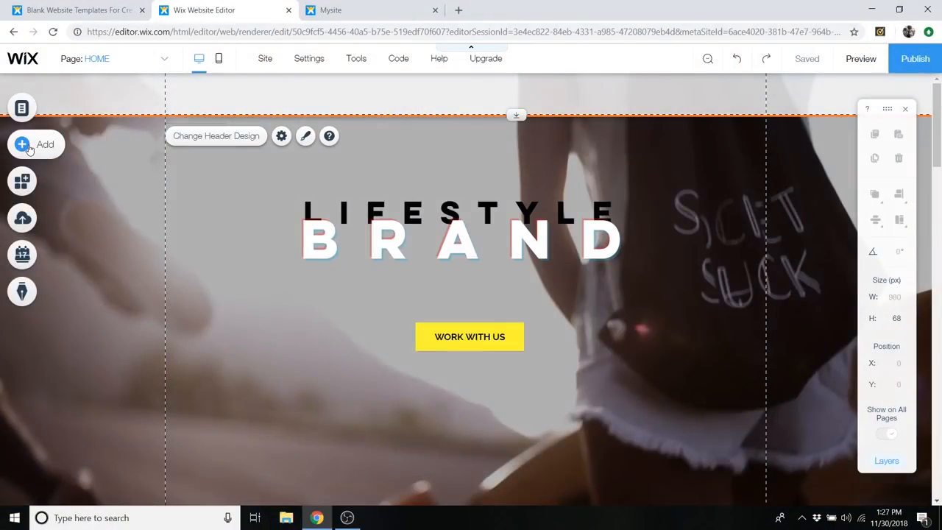
- Add an anchor and position it along the top edge of the About Us strip at about Y 707
left_click(29, 146)
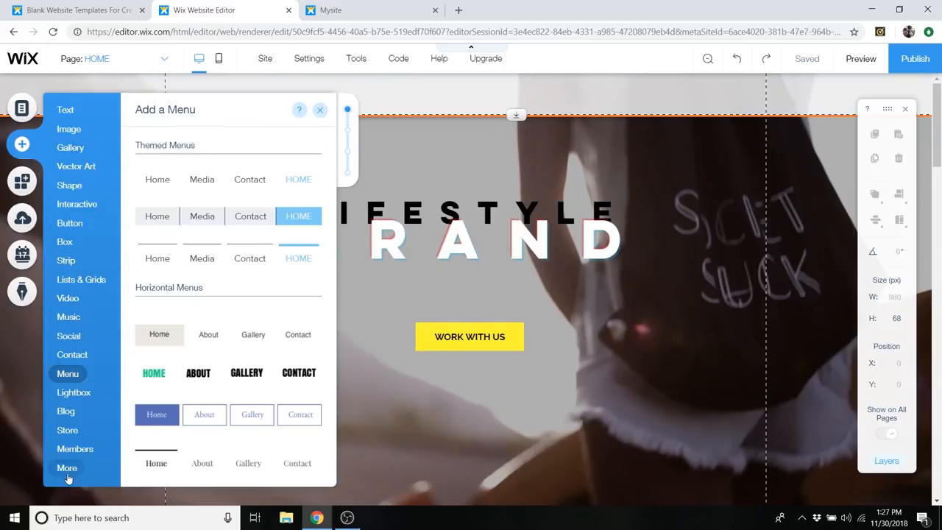
mouse_move(70, 475)
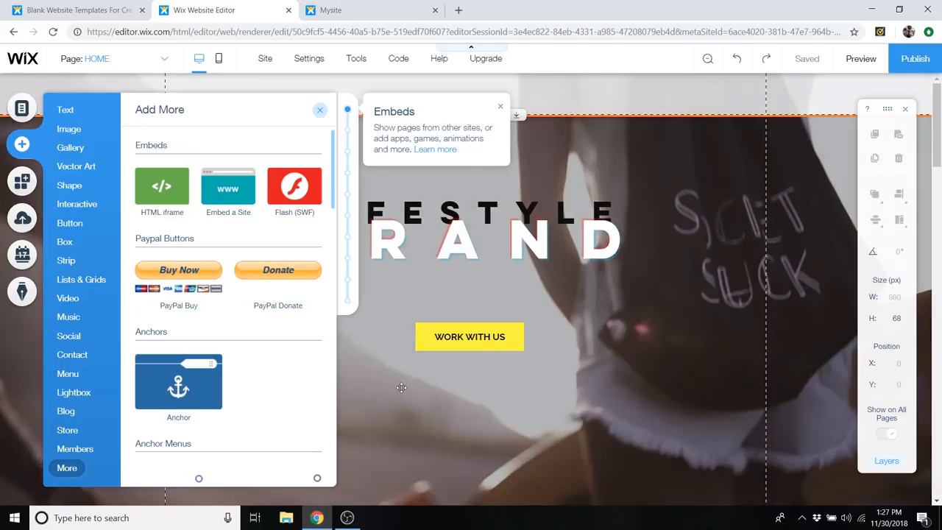
scroll(402, 384, "down", 5)
left_click_drag(156, 392, 575, 149)
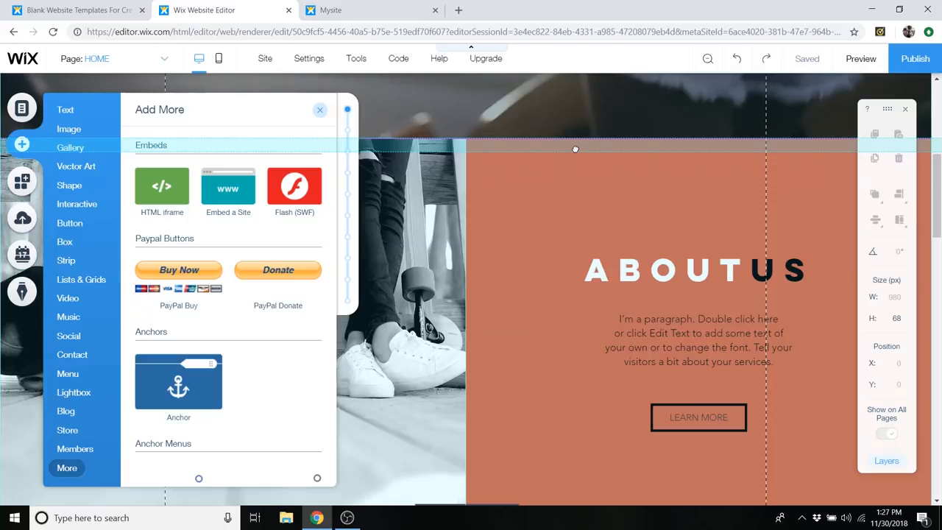
left_click_drag(575, 149, 575, 148)
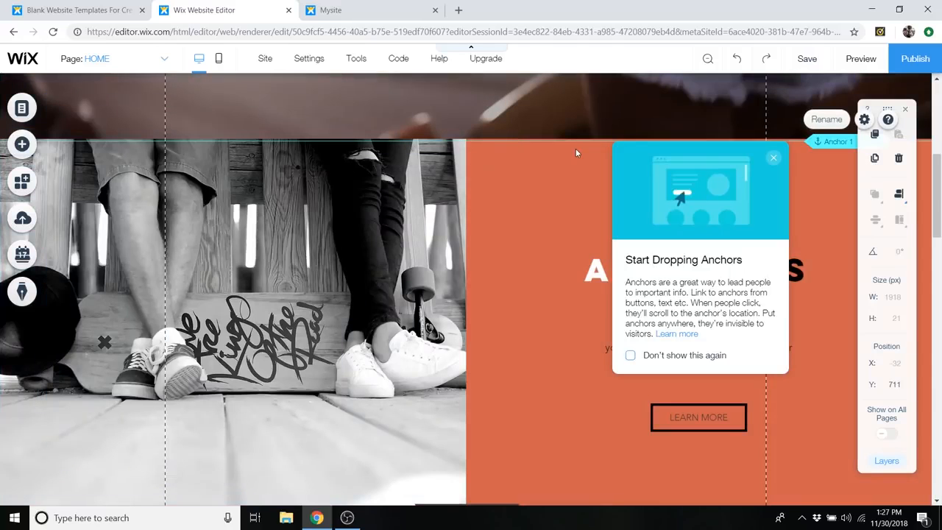
mouse_move(819, 144)
left_mouse_down()
mouse_move(825, 158)
mouse_move(823, 135)
mouse_move(819, 143)
left_mouse_up()
- Dismiss the anchor tip and rename the anchor above the About Us strip as ABOUT US
scroll(521, 233, "up", 2)
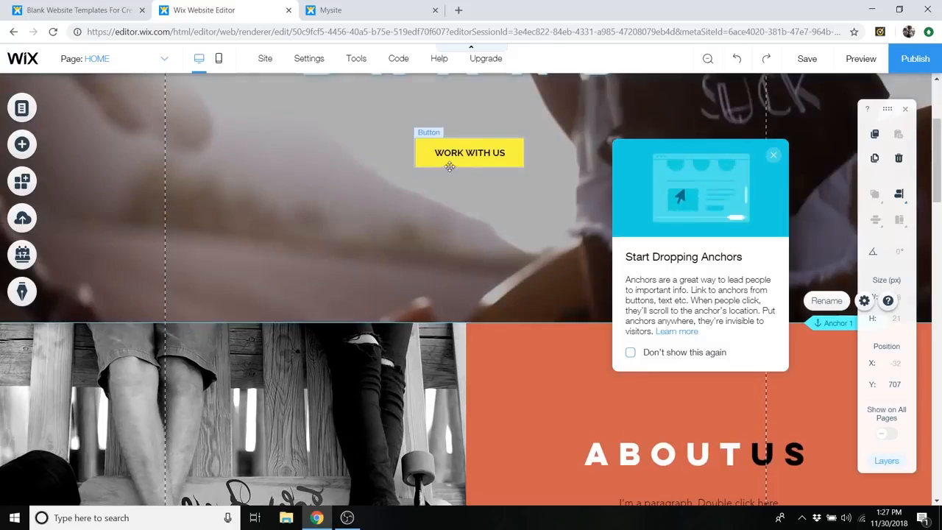
scroll(521, 233, "down", 3)
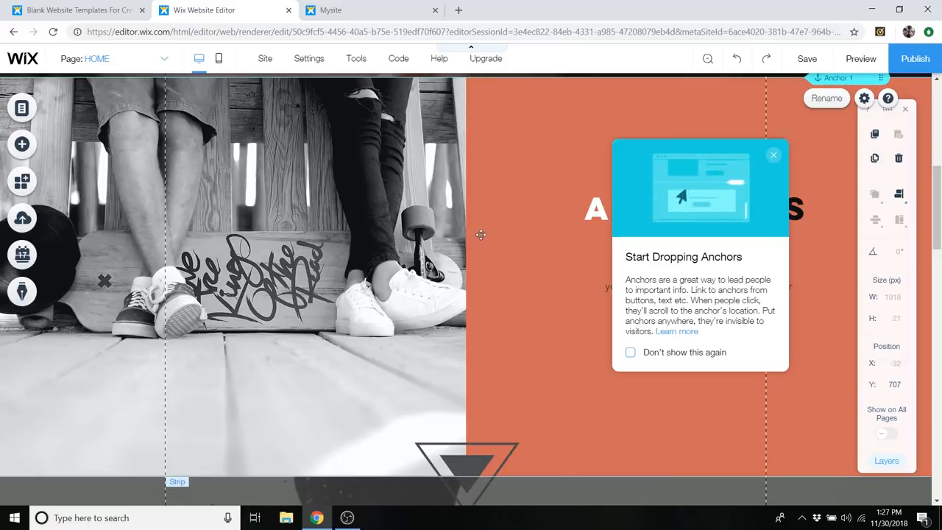
scroll(479, 239, "up", 7)
scroll(506, 251, "down", 4)
scroll(506, 251, "down", 3)
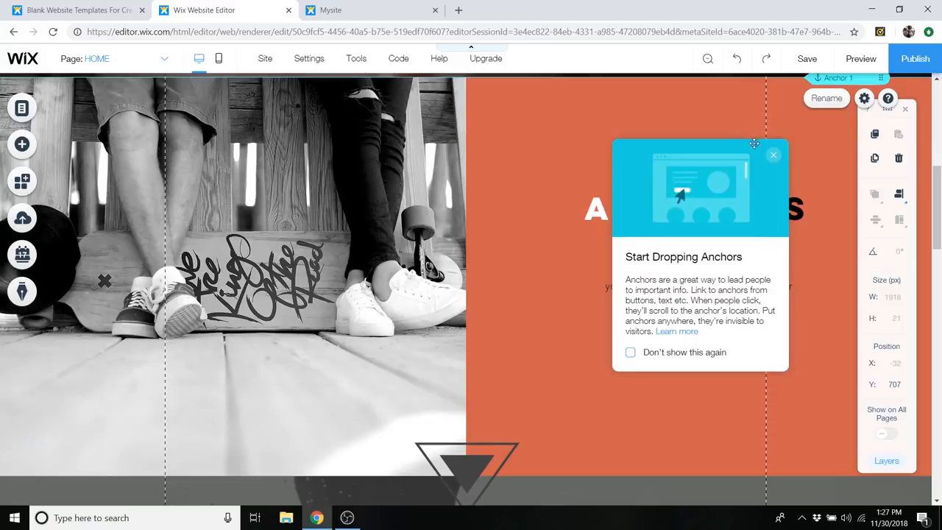
left_click(774, 158)
scroll(773, 158, "up", 1)
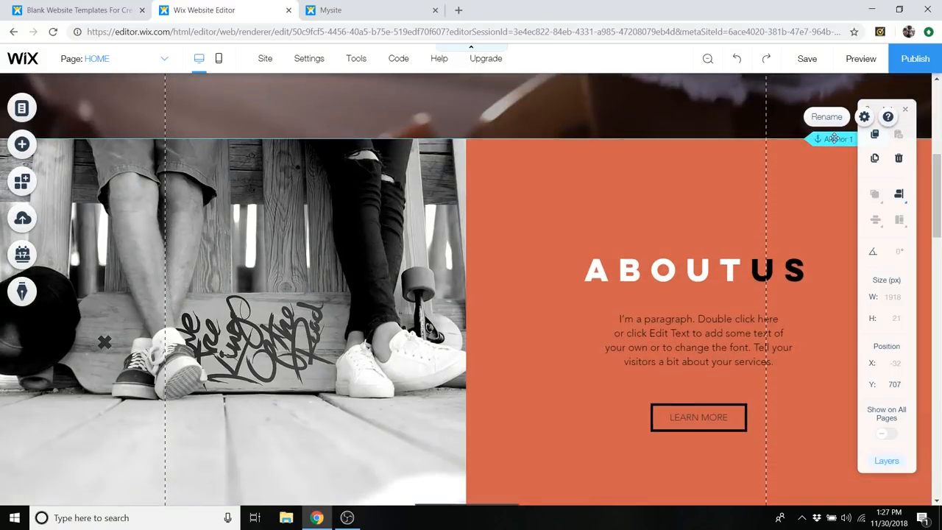
double_click(833, 138)
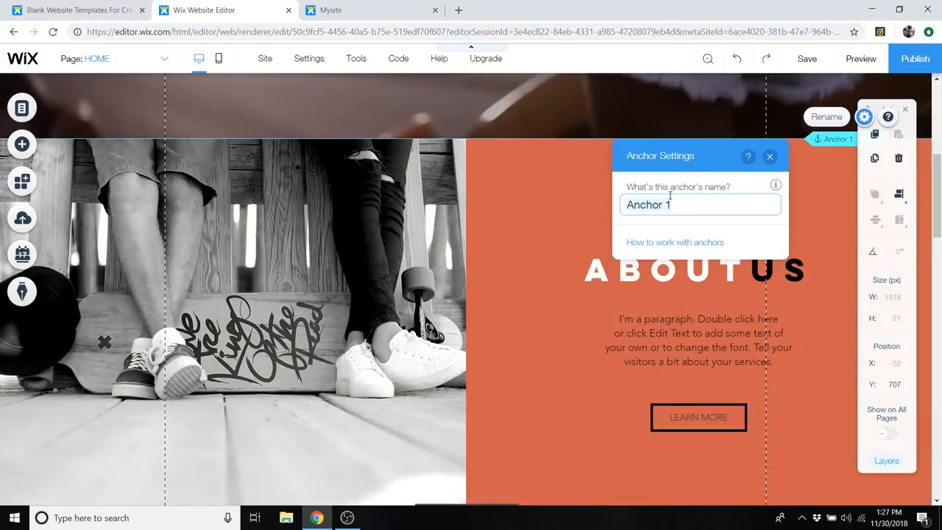
key("ctrl+a")
type("AB")
left_click(769, 157)
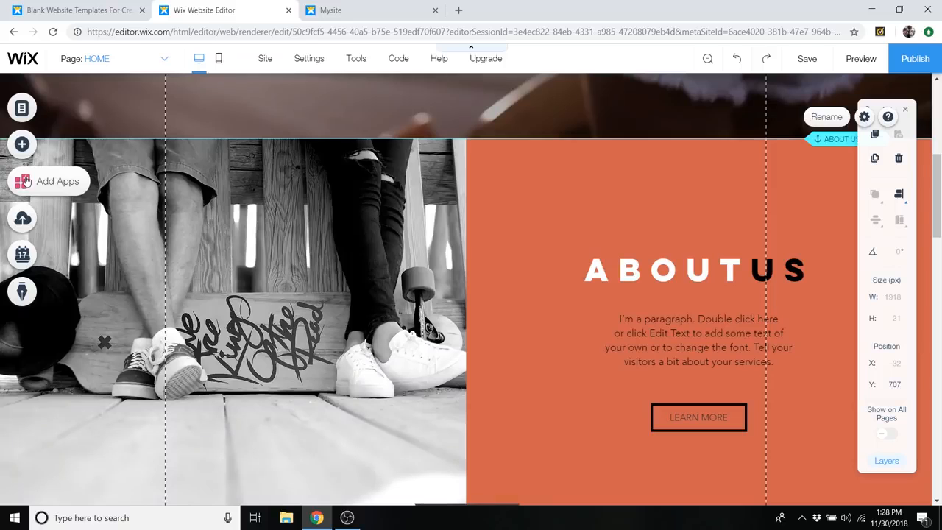
- Add a second anchor at the top edge of the Our Services strip, at about Y 1354
left_click(24, 148)
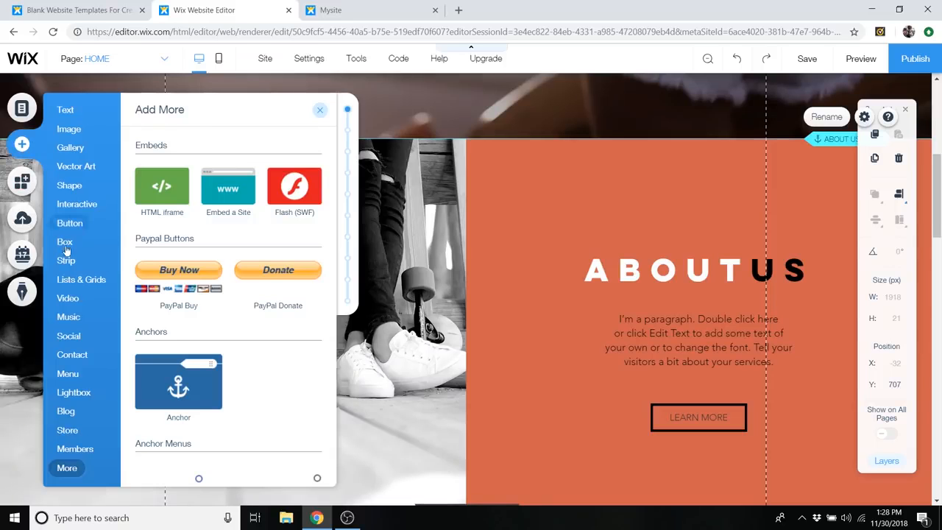
scroll(484, 347, "up", 1)
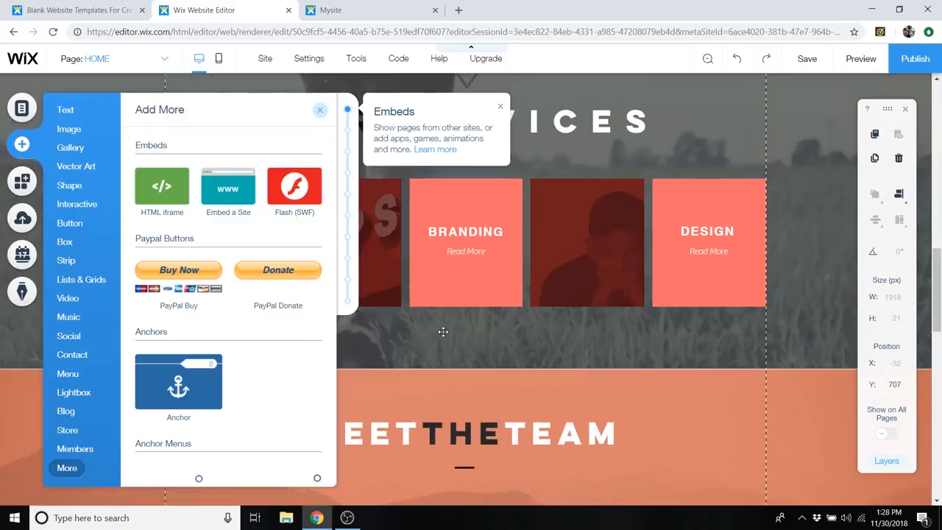
left_click_drag(177, 390, 730, 113)
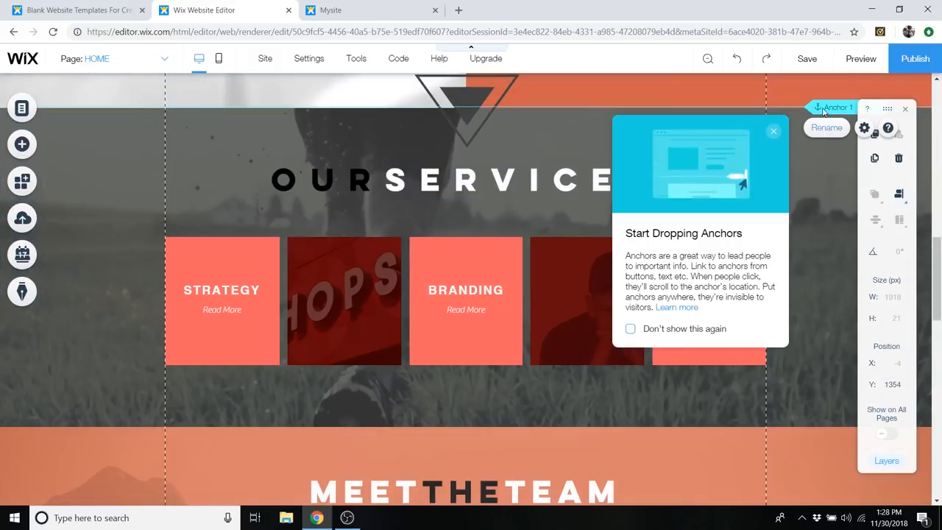
- Rename the anchor at the top edge of the Our Services strip as SERVICES
double_click(829, 107)
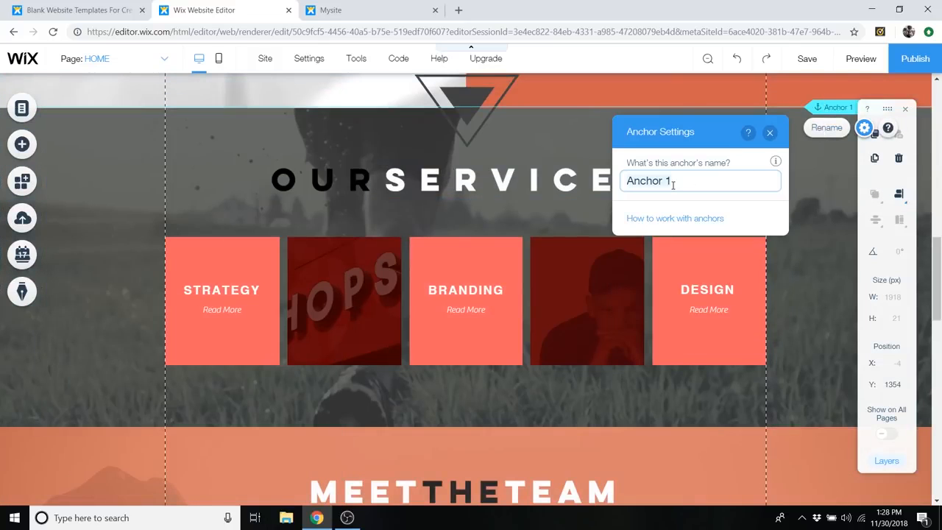
key("ctrl+a")
type("SE")
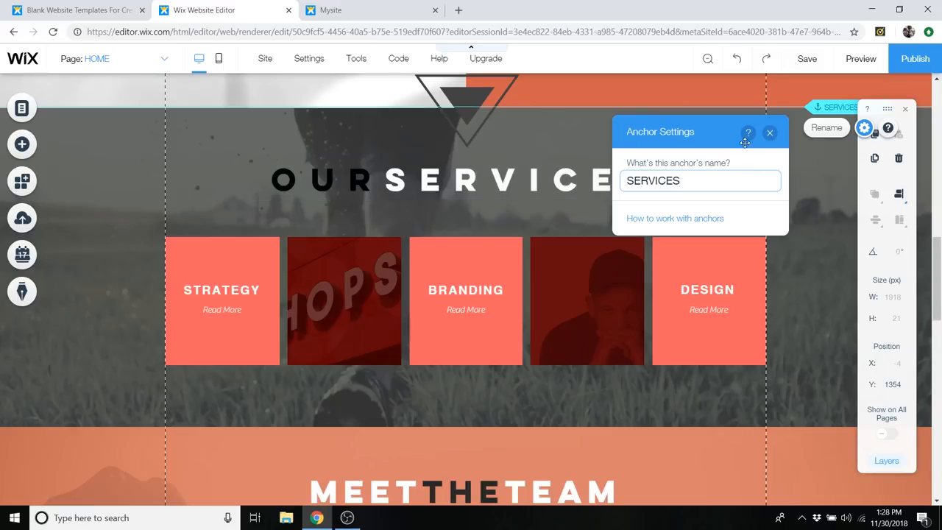
left_click(769, 132)
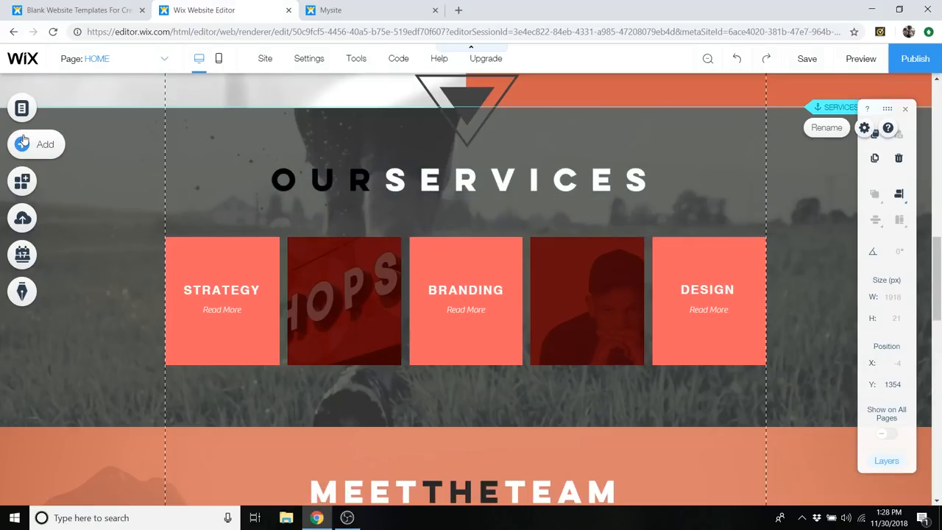
- Add an anchor at the top edge of the Meet the Team strip, at about Y 1879, and dismiss the anchor tip
left_click(28, 143)
left_click_drag(209, 396, 640, 432)
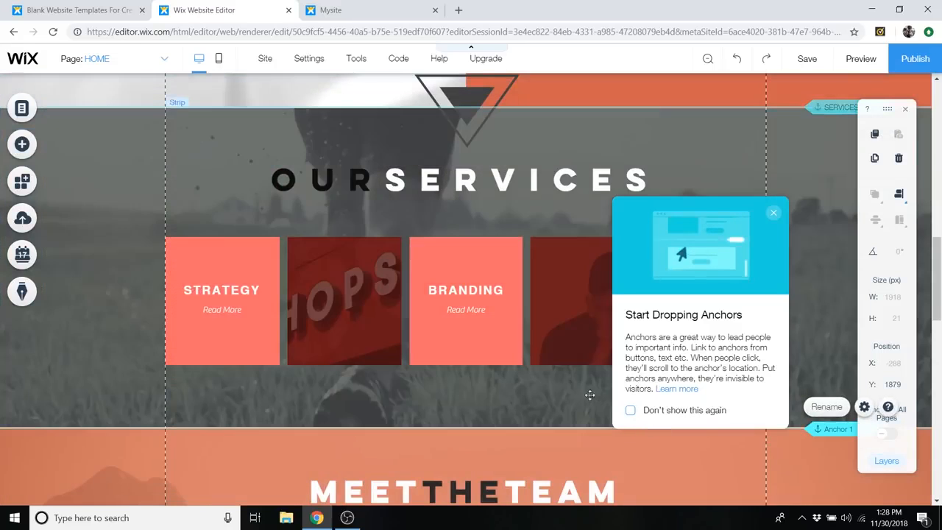
scroll(589, 395, "down", 2)
left_click(772, 213)
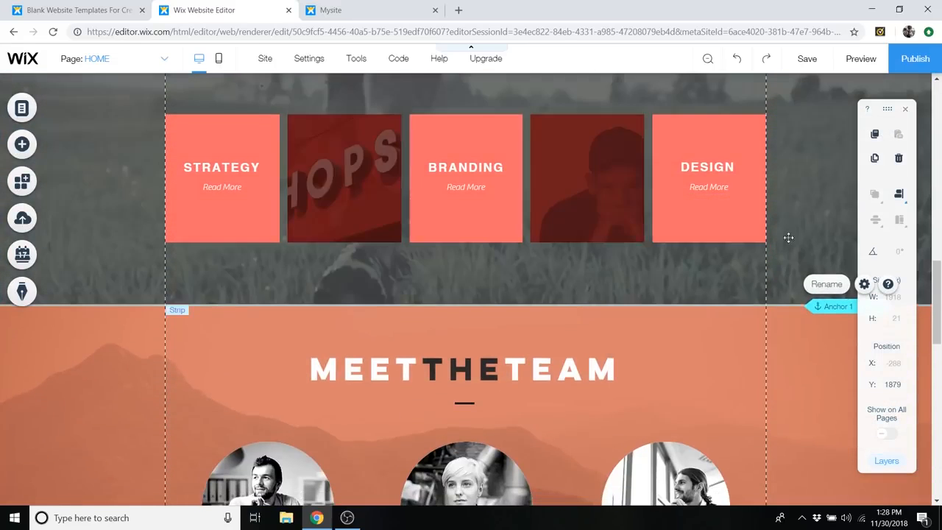
- Rename the anchor above the Meet the Team strip as MEET THE TEAM
double_click(822, 306)
type("MEET T")
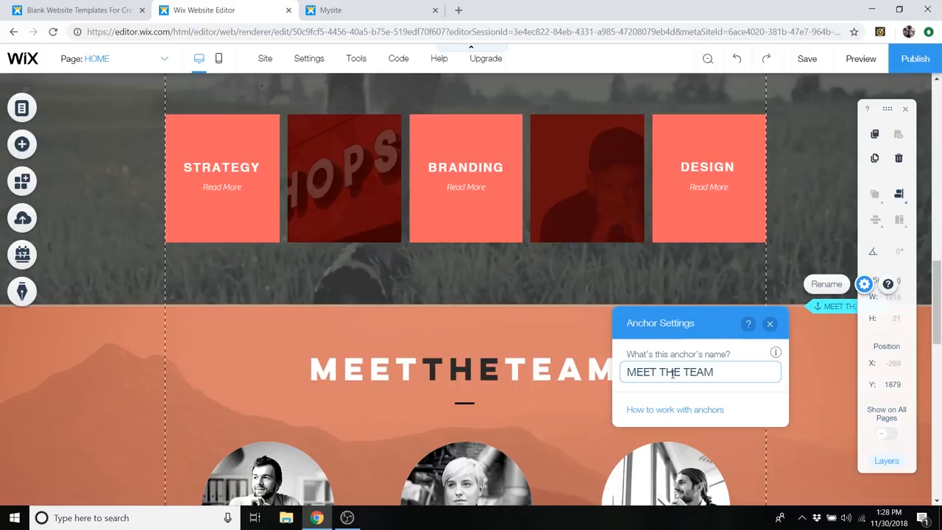
type("HE TEAM")
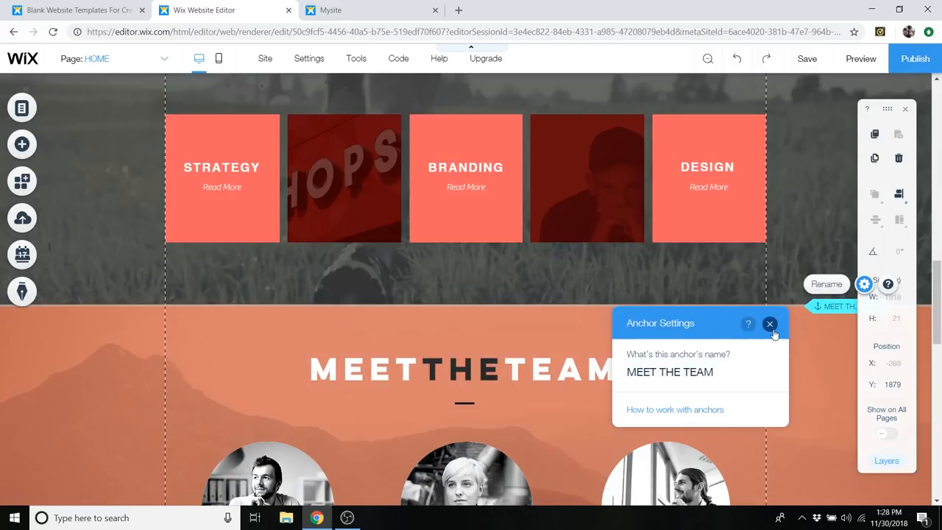
left_click(770, 323)
- Add an anchor at the top edge of the Contact Me strip, at about Y 2567
scroll(573, 304, "down", 6)
scroll(532, 300, "down", 2)
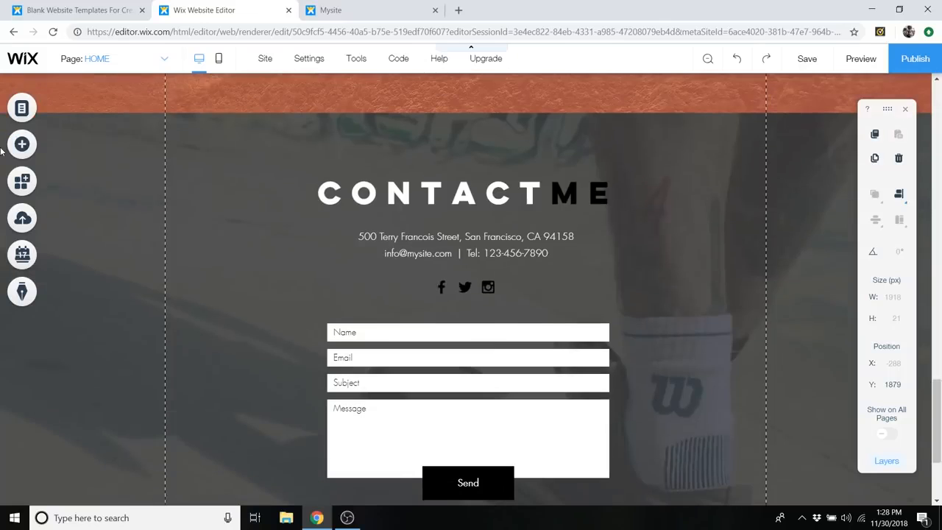
left_click(22, 145)
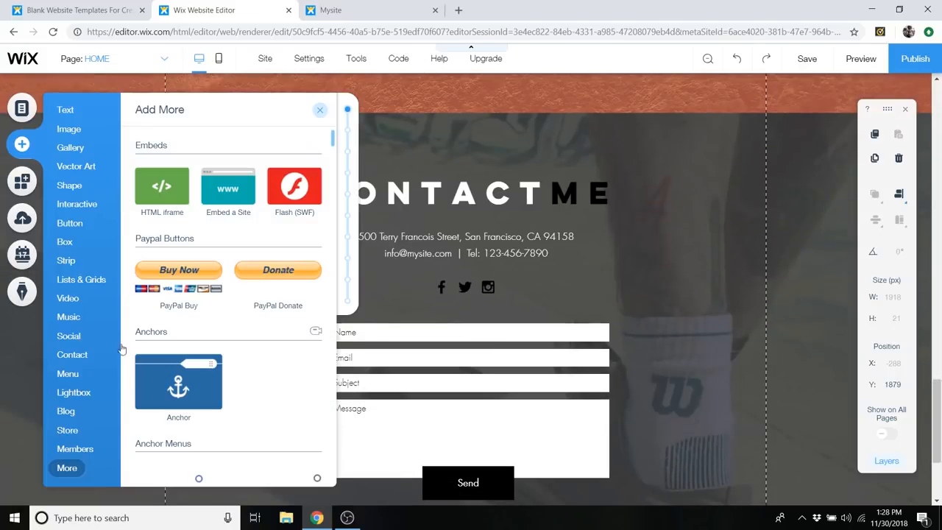
left_click_drag(178, 381, 689, 119)
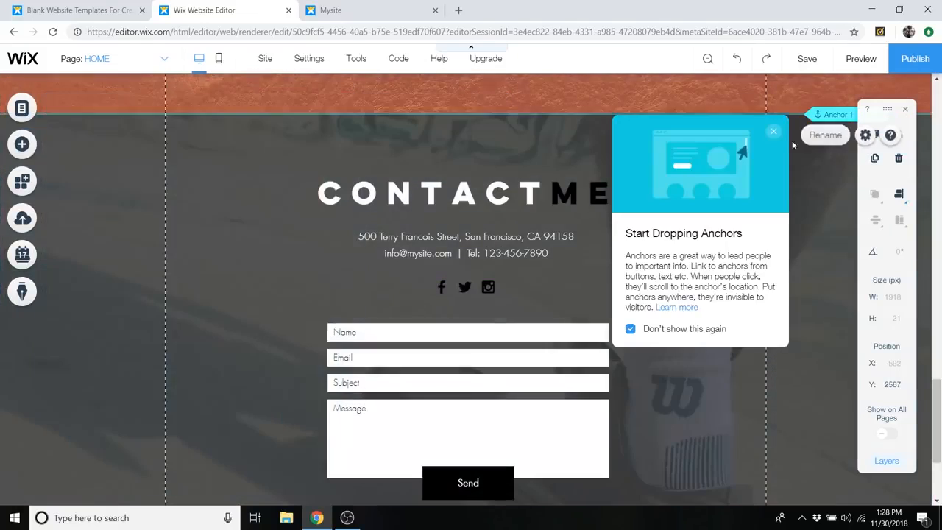
- Rename the anchor above the Contact Me strip as CONTACT
double_click(834, 115)
type("CONTACT")
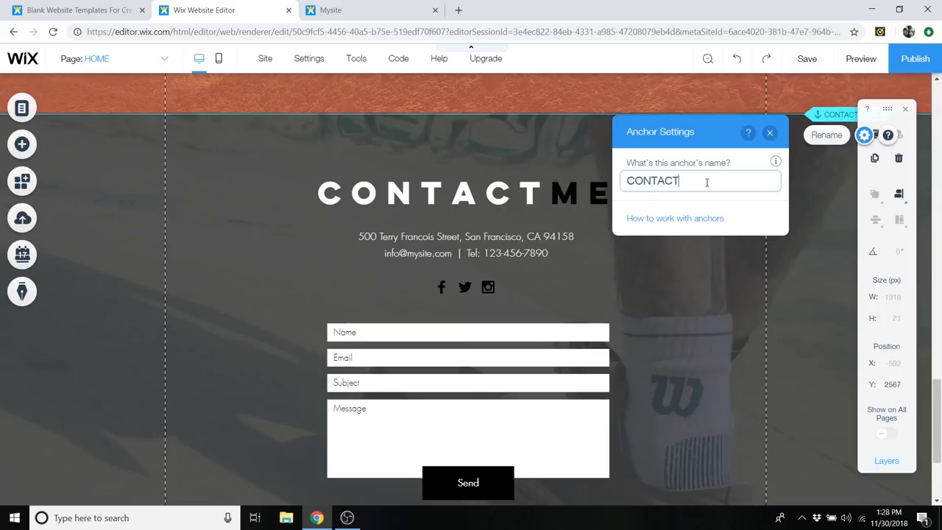
left_click(769, 132)
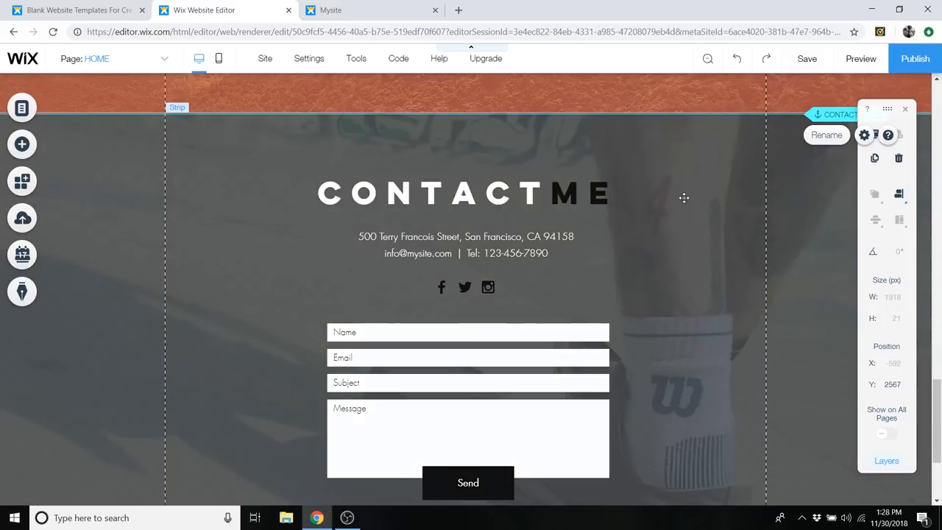
- Open the site menu's page list and start a new link of the Anchor type
scroll(711, 222, "down", 2)
scroll(712, 222, "up", 20)
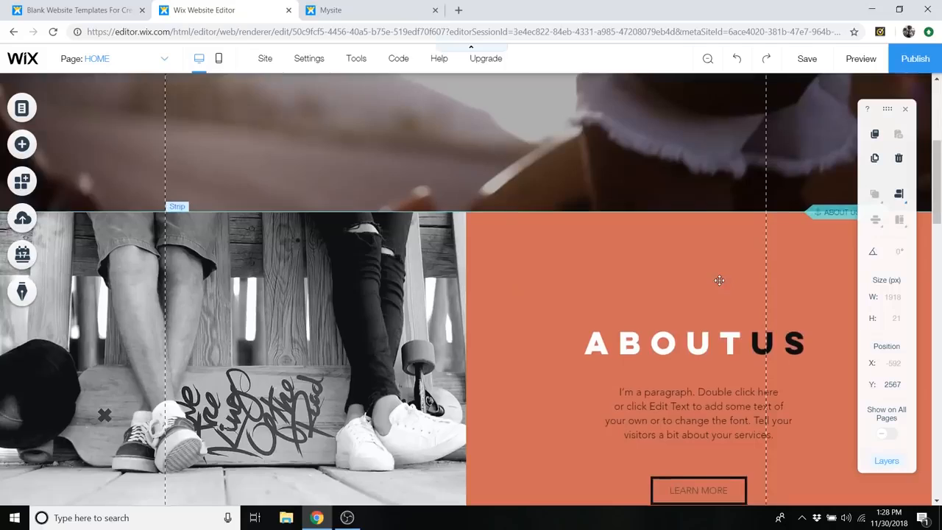
scroll(718, 271, "up", 1)
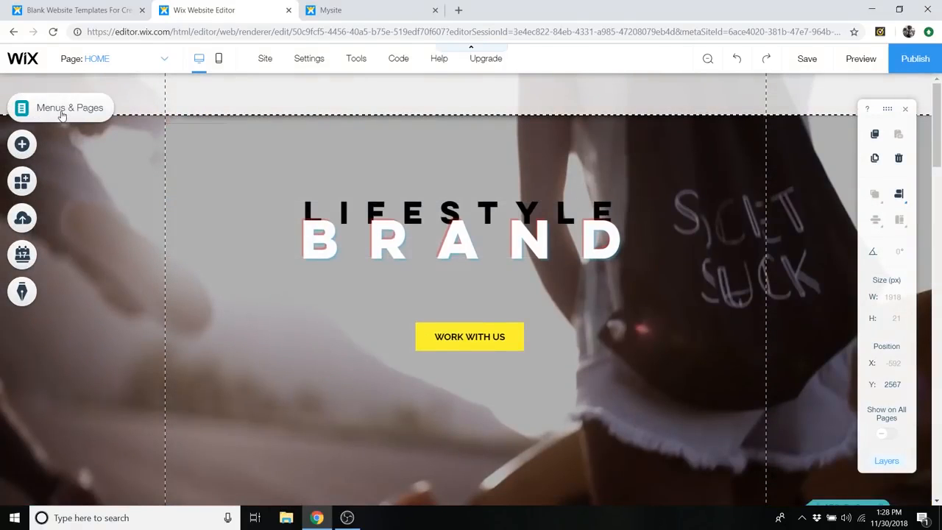
left_click(62, 110)
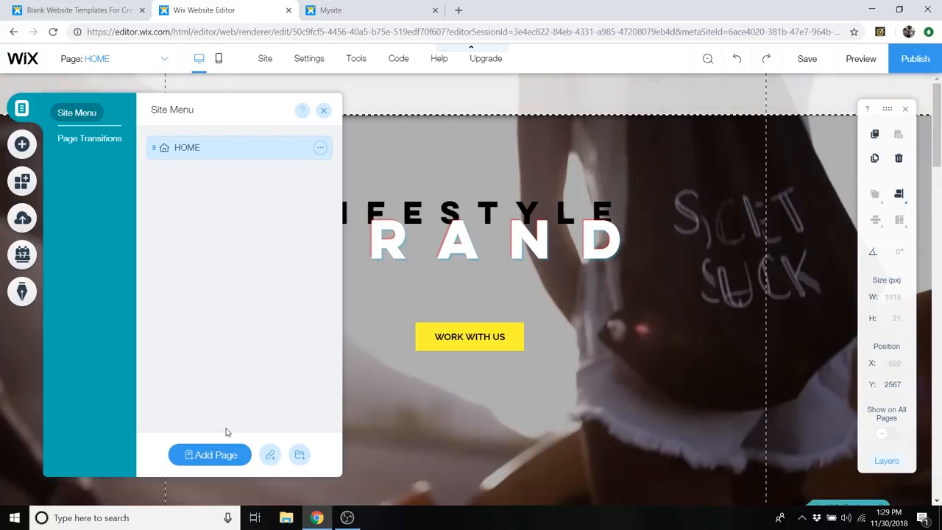
left_click(270, 457)
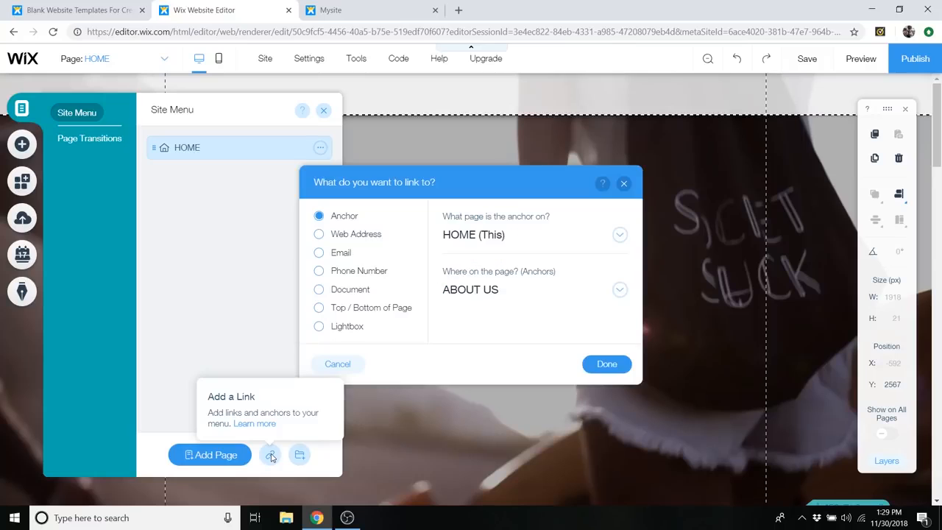
left_click(353, 234)
left_click(345, 218)
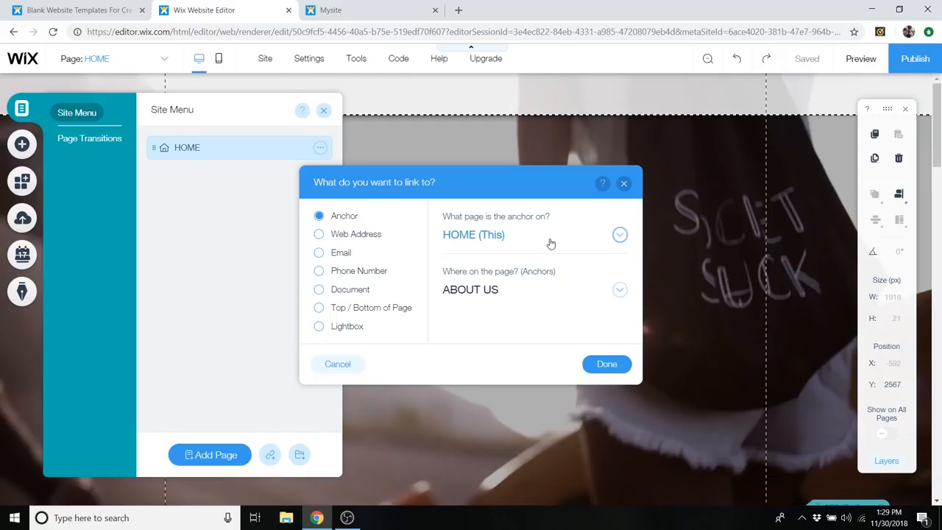
- Point the new link to the ABOUT US anchor on the HOME page and name the menu item ABOUT
left_click(549, 243)
left_click(548, 250)
left_click(529, 295)
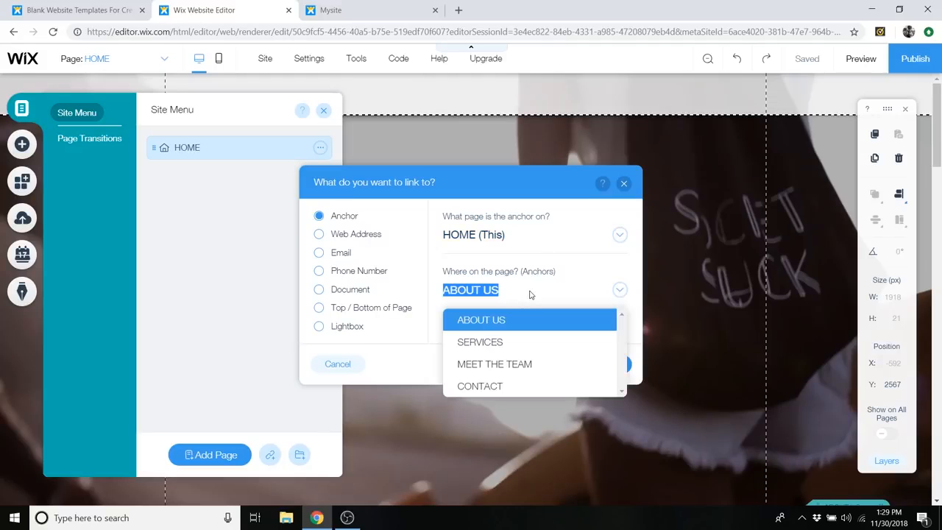
left_click(508, 324)
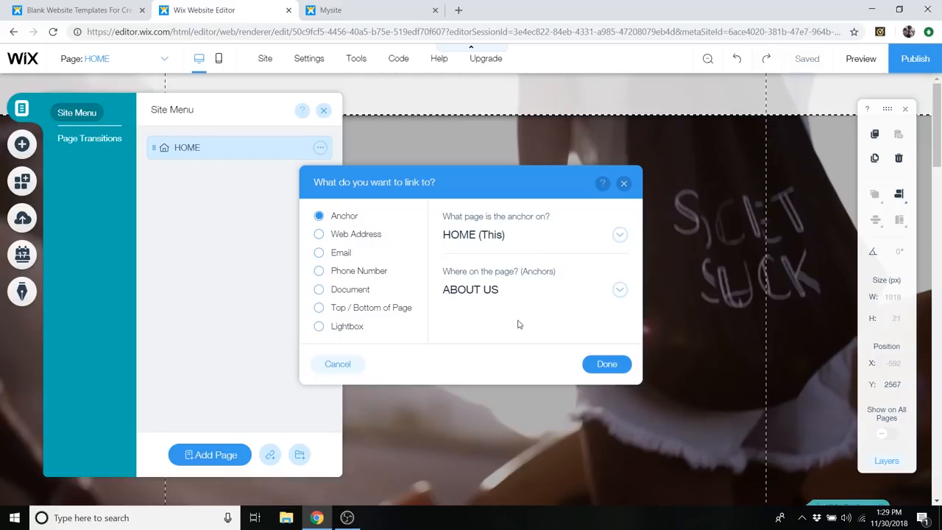
left_click(607, 364)
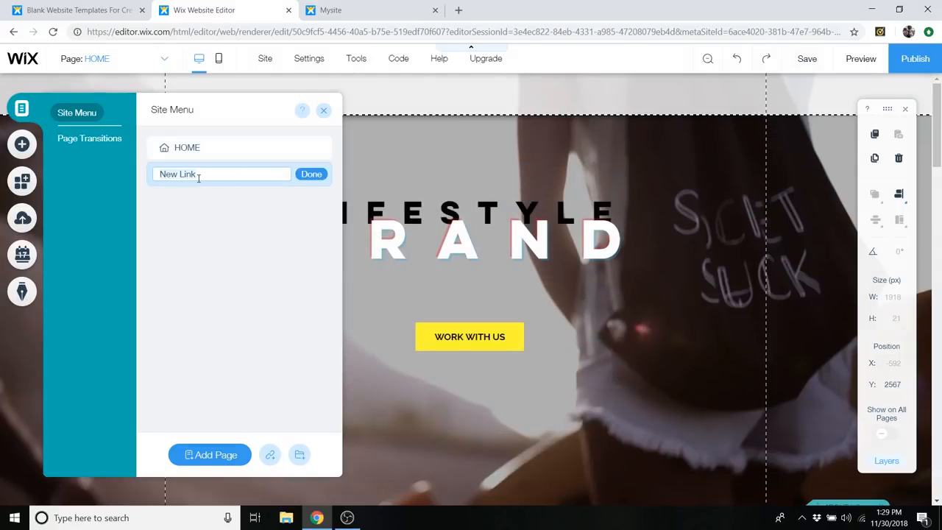
type("ABOUT")
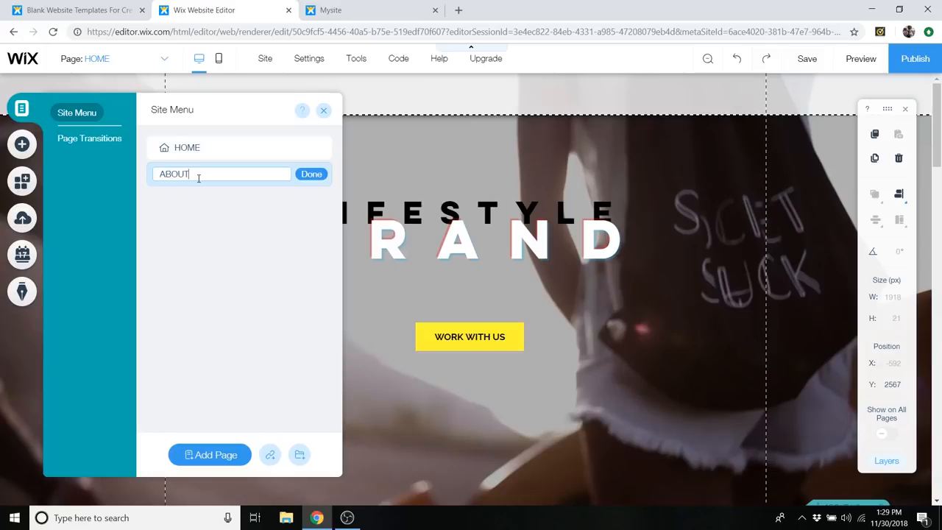
left_click(319, 180)
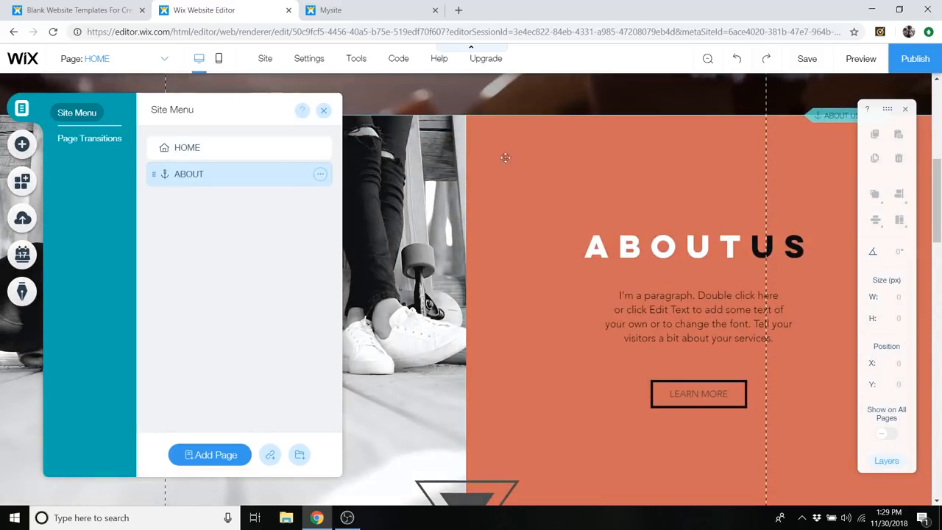
- Add a site menu link to the SERVICES anchor, name it SERVICES and move it below ABOUT
scroll(658, 216, "up", 1)
scroll(657, 215, "up", 5)
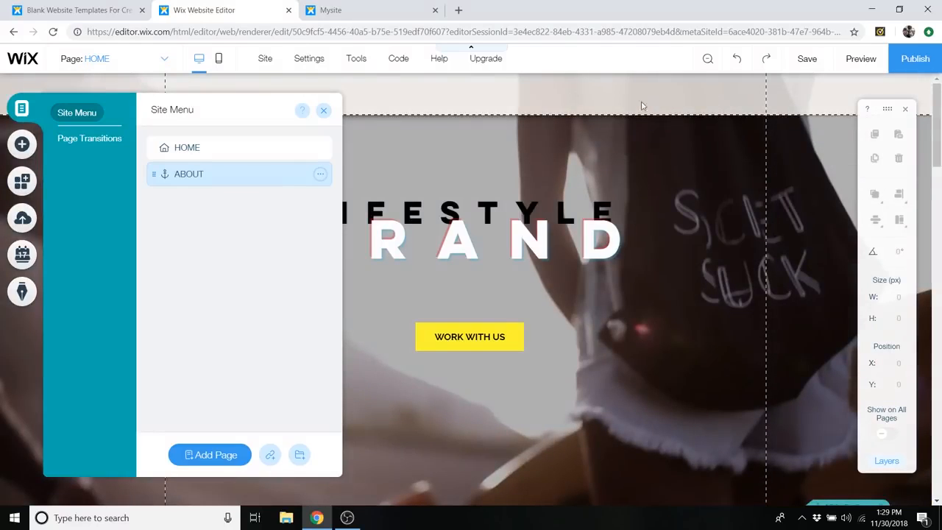
scroll(630, 257, "down", 5)
scroll(625, 287, "down", 1)
left_click(270, 454)
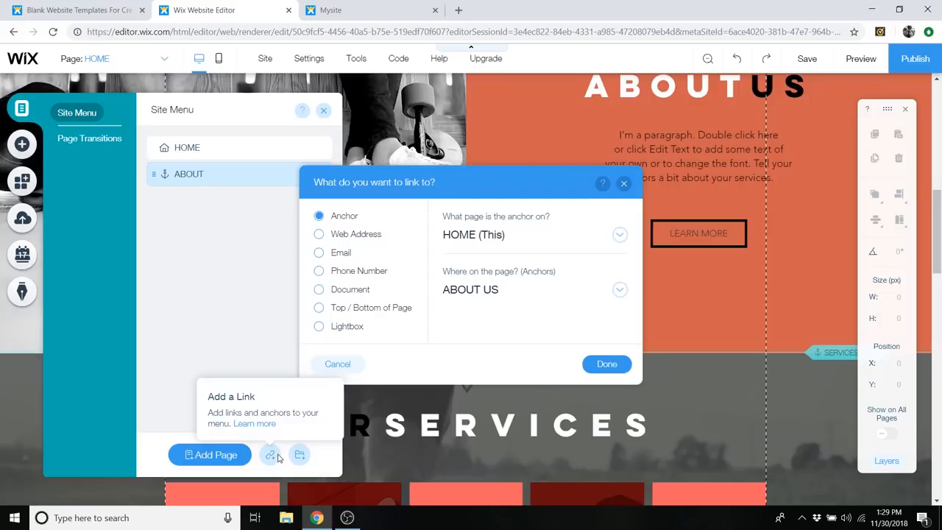
left_click(513, 290)
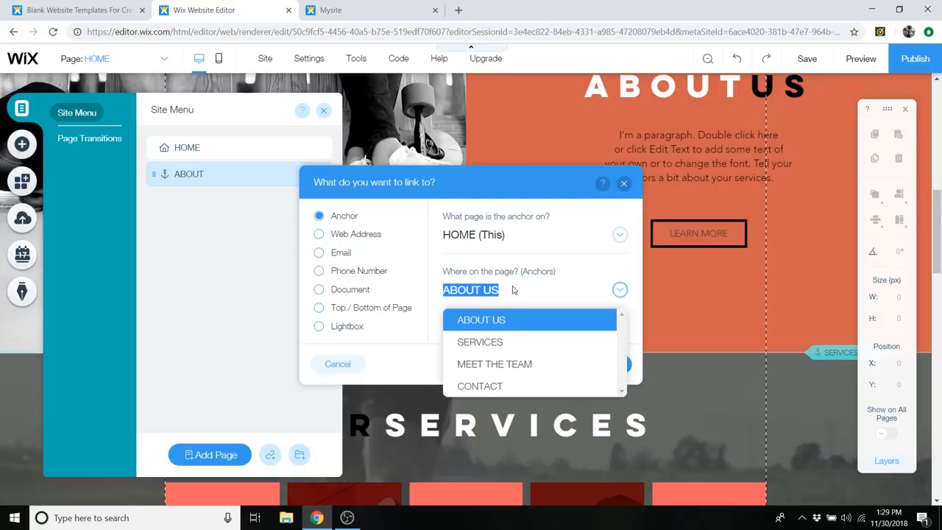
left_click(506, 344)
left_click(619, 364)
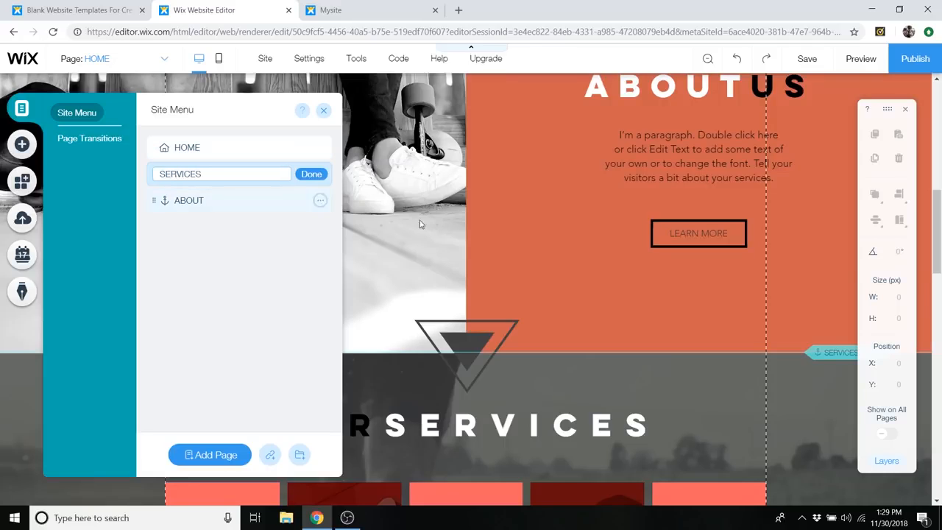
left_click(315, 175)
left_click_drag(271, 169, 262, 201)
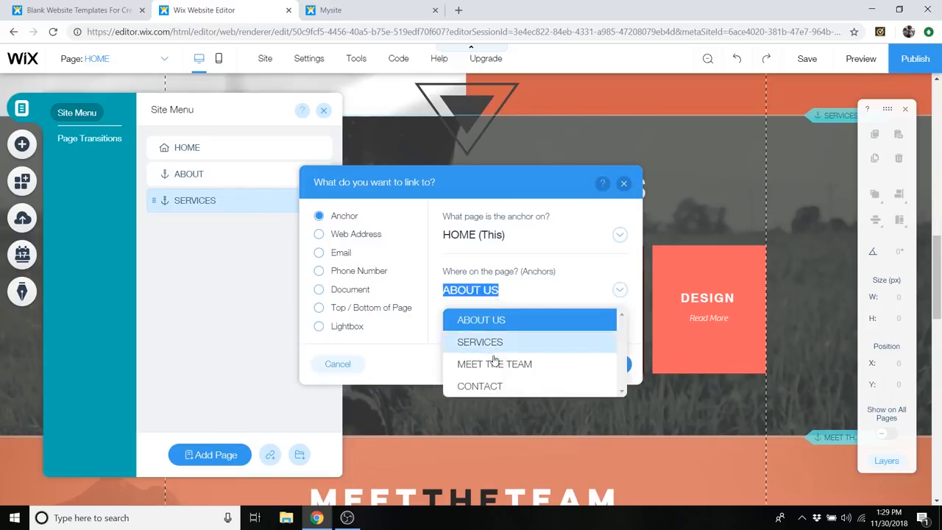
- Link a new site menu item to the MEET THE TEAM anchor, name it MEET THE TEAM and place it below SERVICES
left_click(466, 361)
left_click(622, 361)
type("MEET THE TEAM")
left_click(313, 175)
left_click_drag(267, 175, 263, 231)
- Add a site menu link to the CONTACT anchor, name it CONTACT, place it last and close the site menu
left_click(270, 454)
left_click(620, 290)
left_click(471, 385)
left_click(617, 369)
type("CONAT")
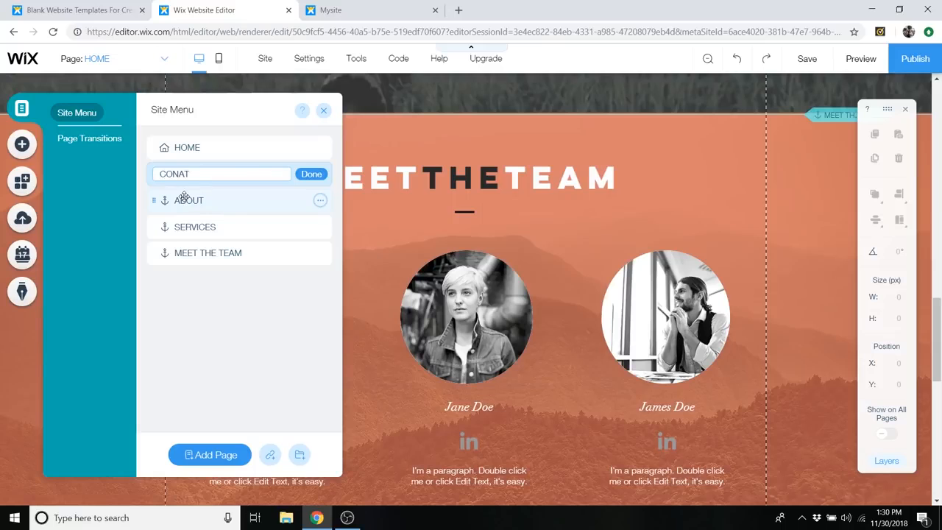
type("CCT")
key("Return")
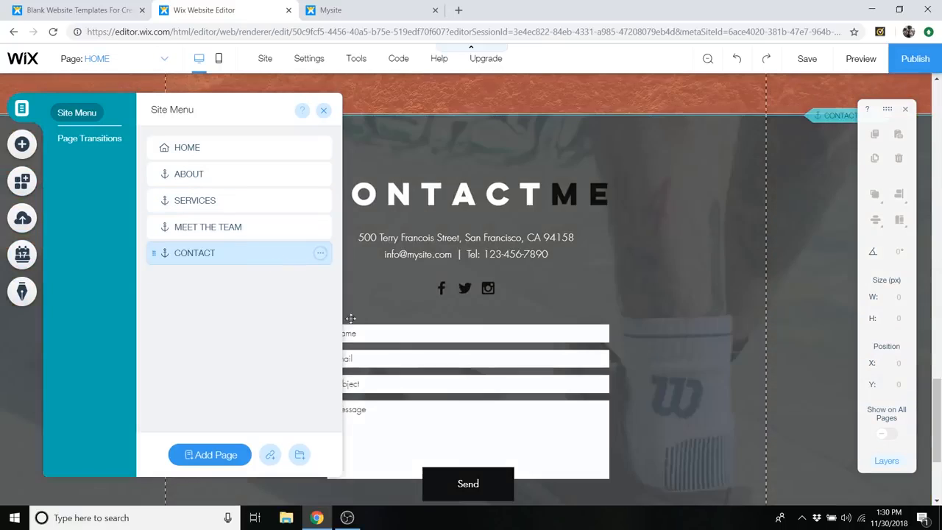
scroll(490, 327, "up", 3)
scroll(493, 328, "up", 15)
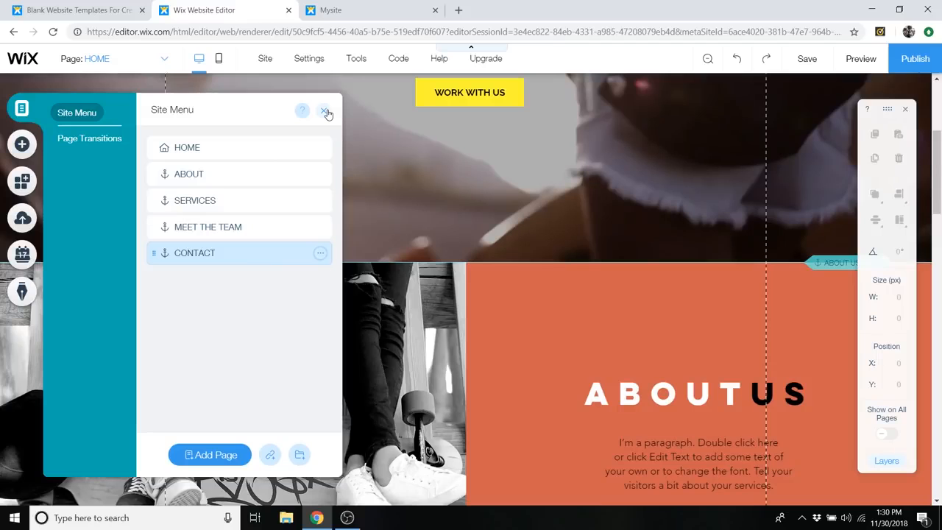
left_click(326, 111)
- Add the first plain-text themed horizontal menu to the page header and dismiss the header notice
scroll(362, 285, "up", 4)
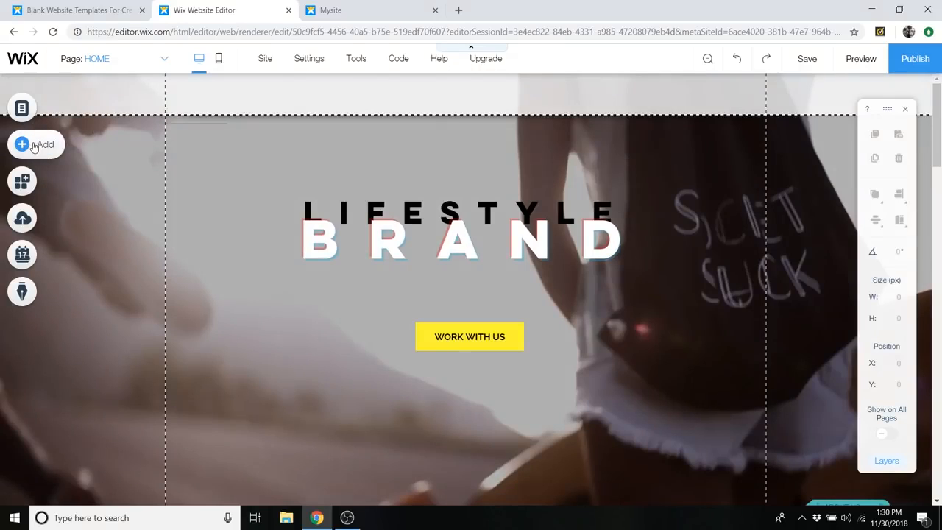
left_click(34, 145)
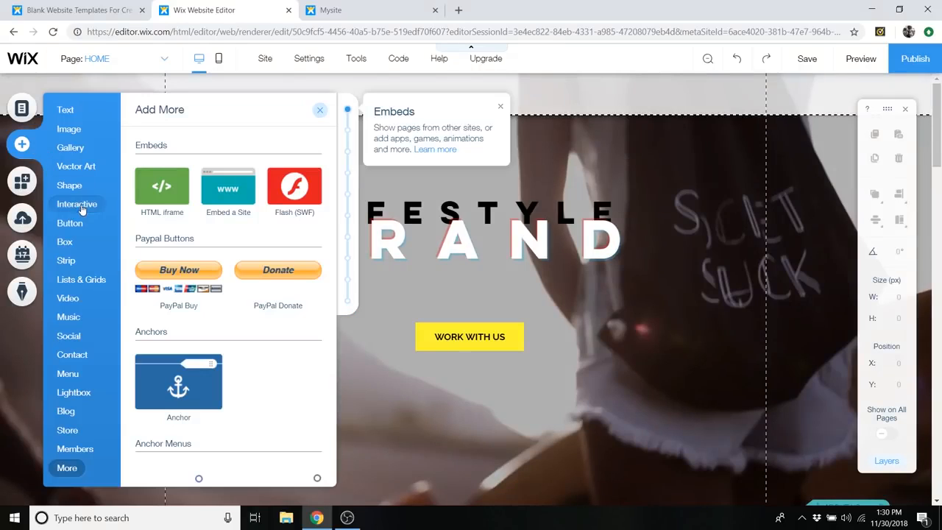
mouse_move(67, 380)
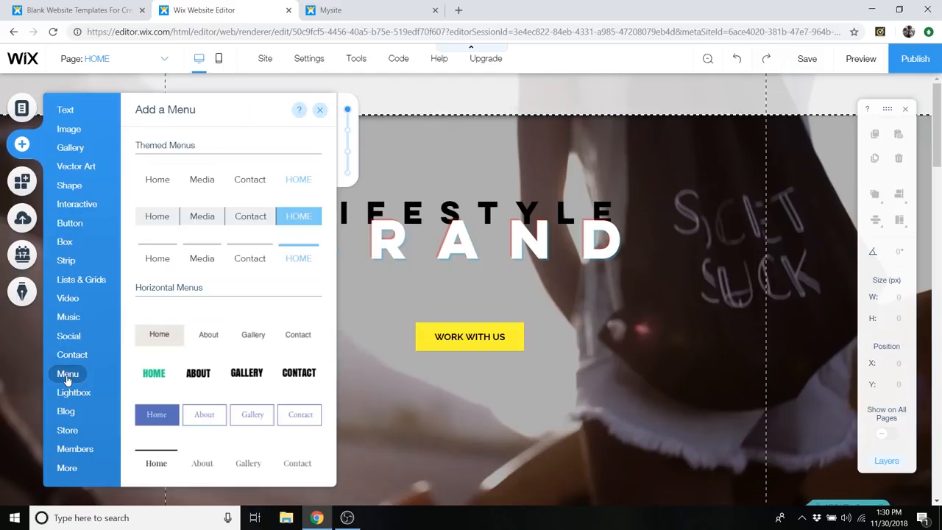
scroll(196, 332, "down", 5)
scroll(256, 244, "down", 5)
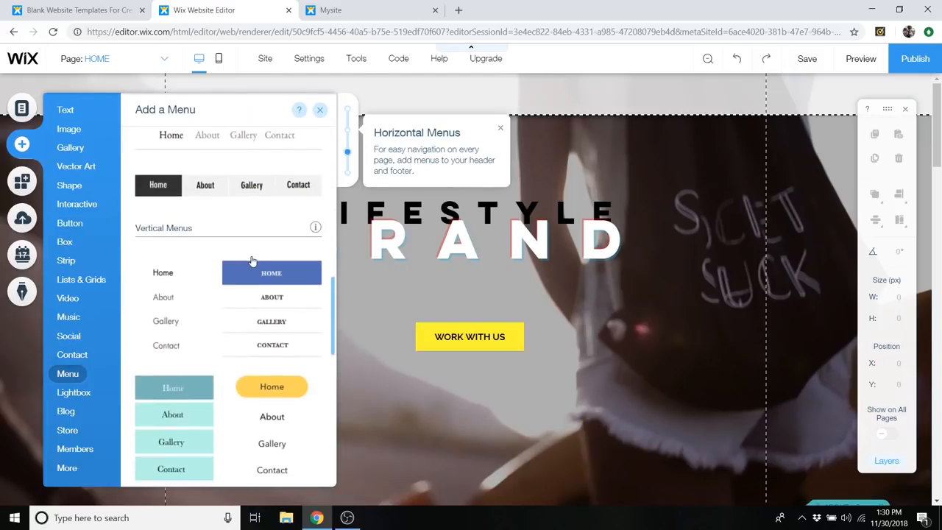
scroll(251, 261, "down", 5)
scroll(275, 309, "up", 9)
scroll(284, 275, "down", 5)
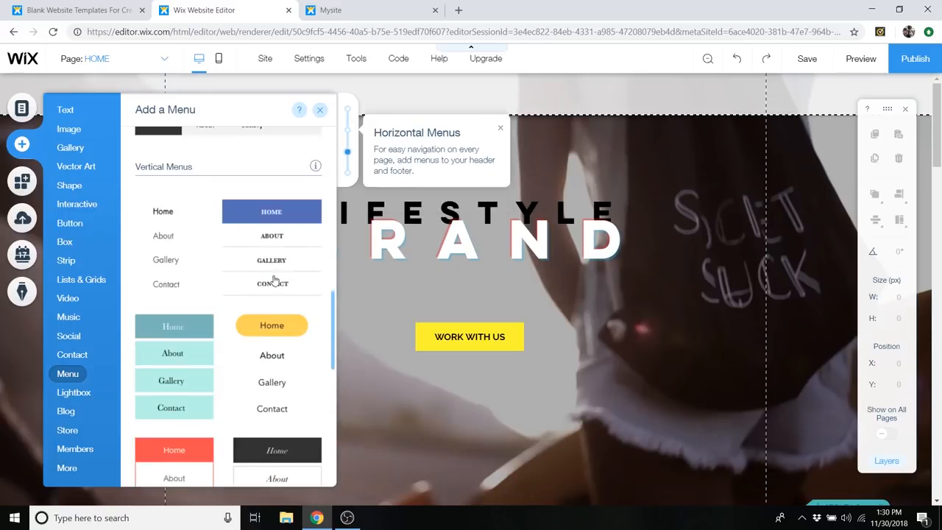
scroll(273, 279, "down", 3)
scroll(203, 259, "up", 12)
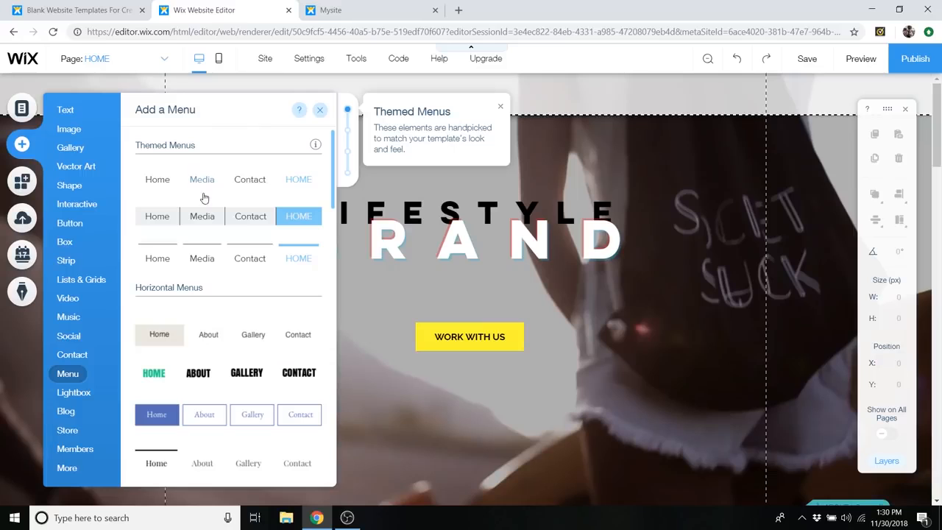
left_click_drag(183, 188, 429, 103)
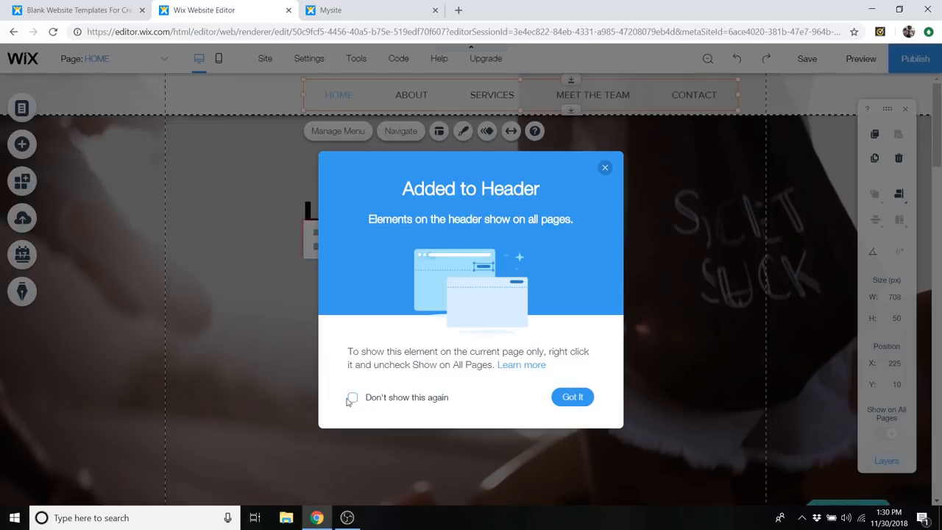
left_click(572, 396)
- Move the navigation menu to the far right end of the header at Y 9 and narrow it to about 585 px wide
left_click_drag(499, 95, 443, 101)
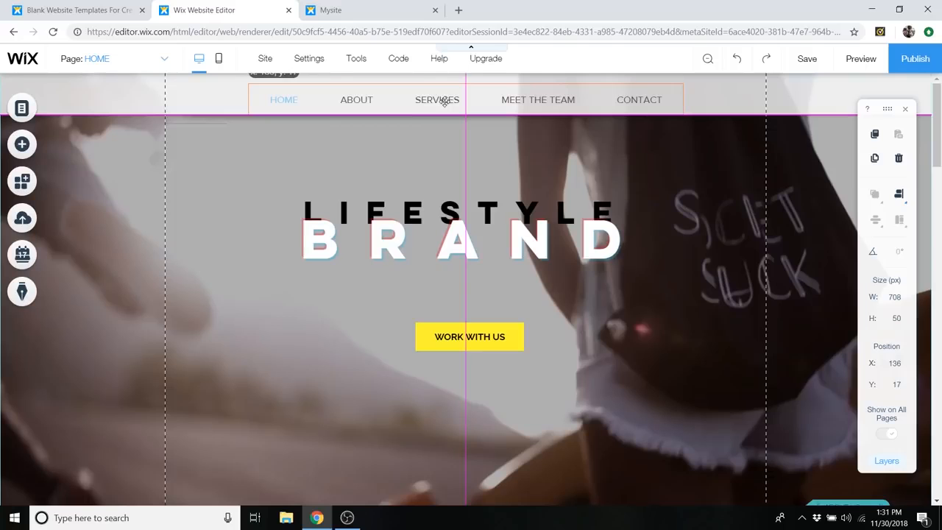
left_click_drag(476, 123, 475, 124)
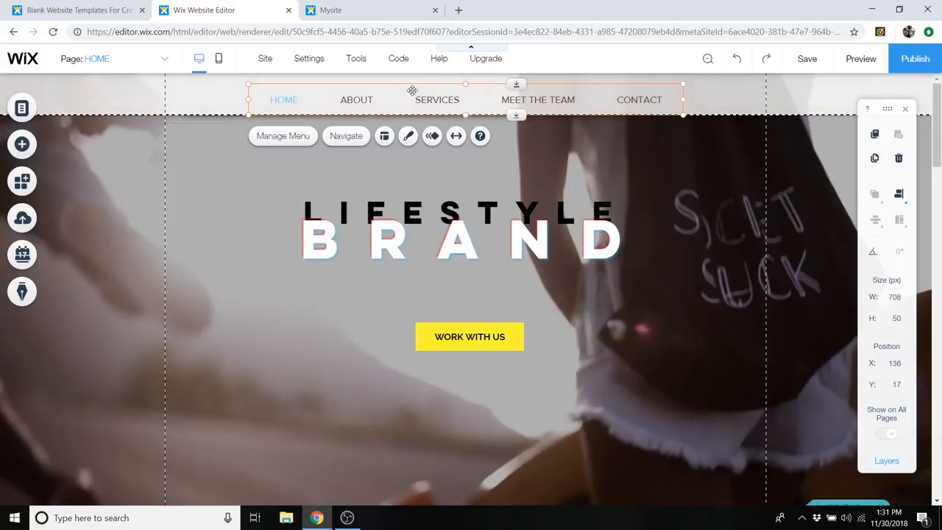
left_click_drag(326, 104, 575, 97)
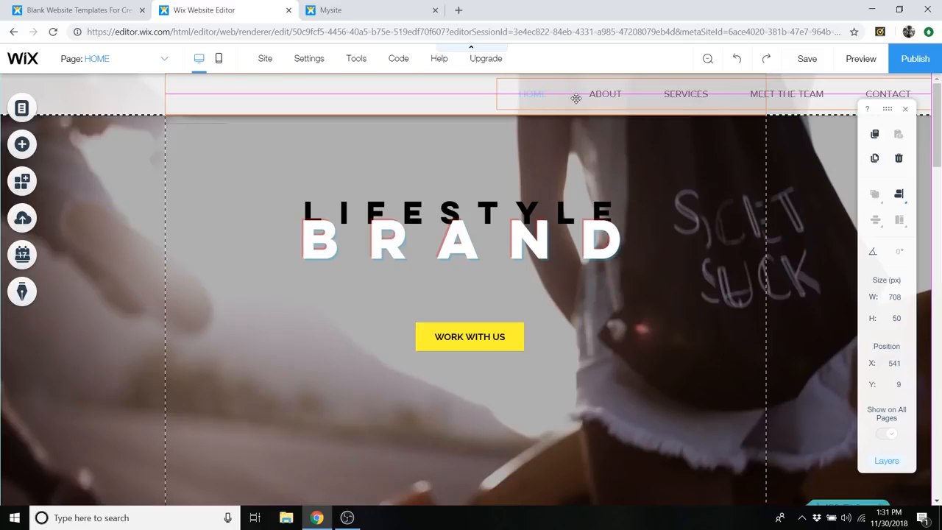
left_click_drag(576, 98, 575, 98)
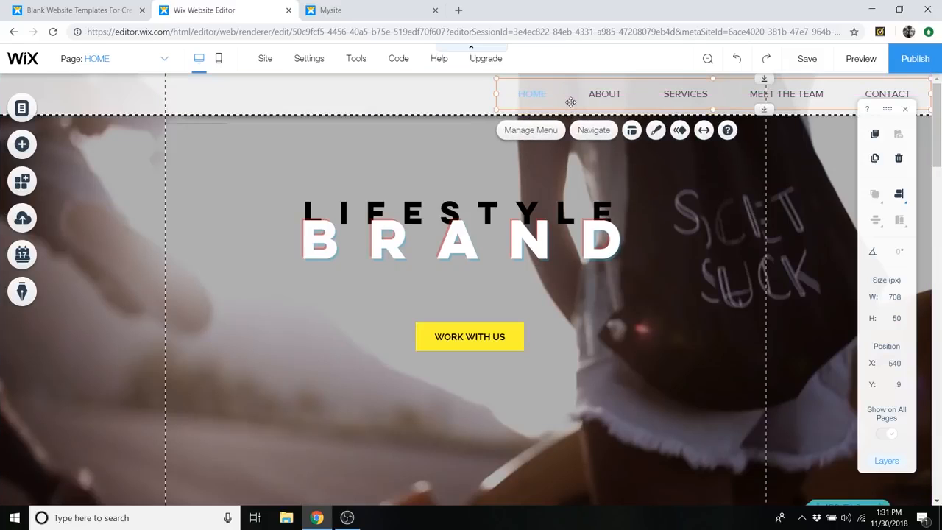
left_click_drag(496, 92, 570, 101)
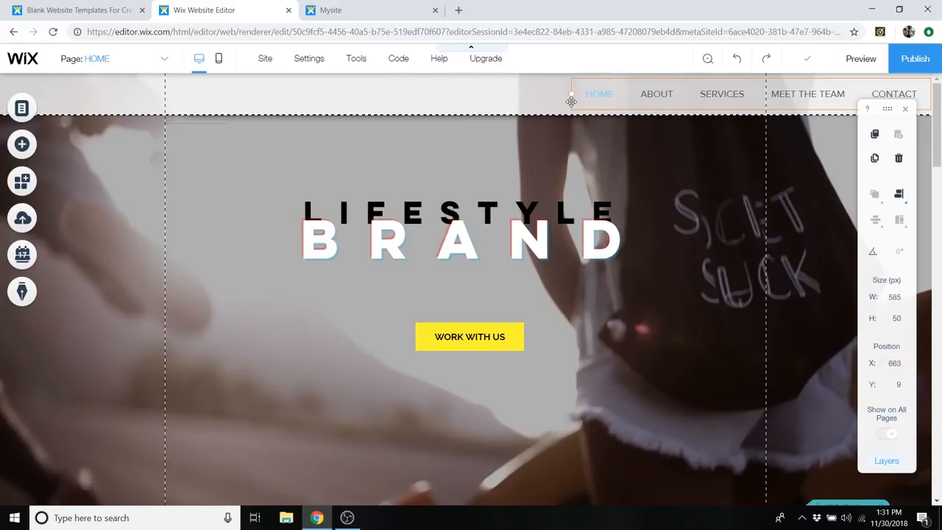
left_click_drag(571, 100, 571, 101)
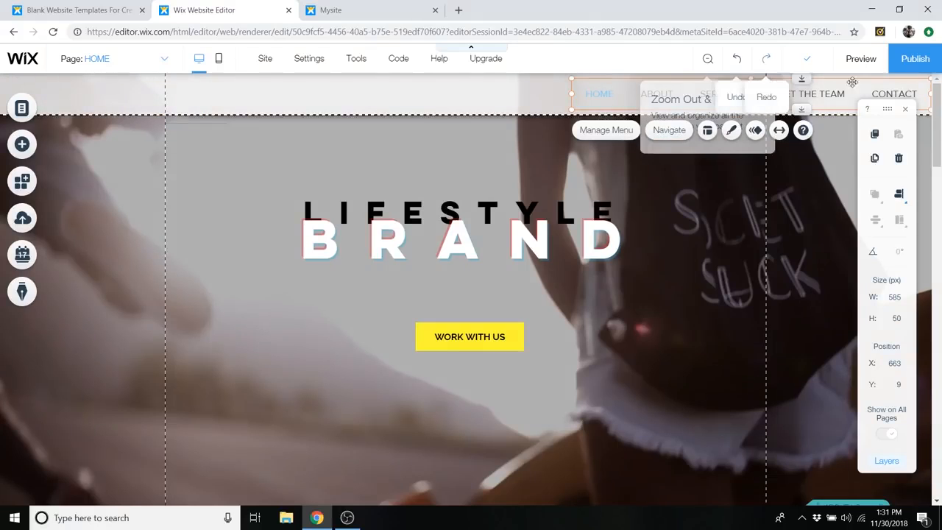
- Preview the site and look through its sections to check the frozen header and the menu highlighting
left_click(868, 66)
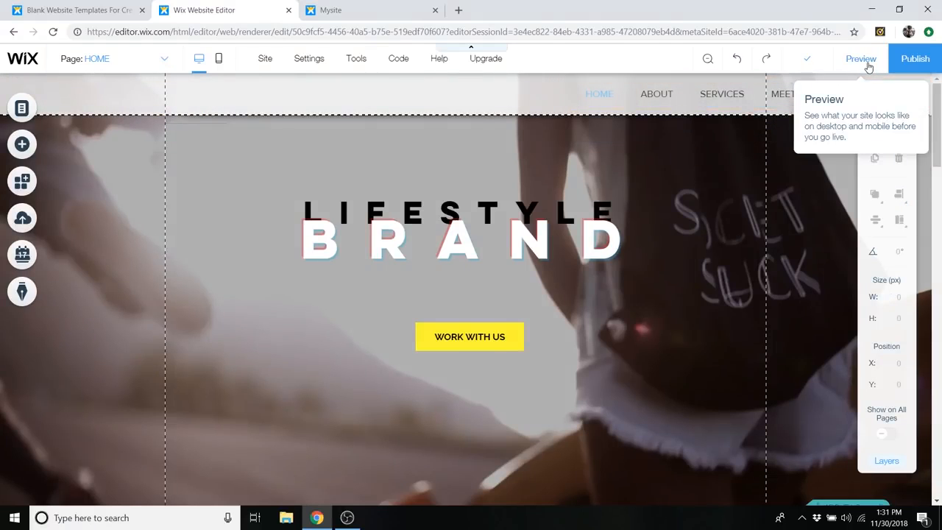
scroll(787, 206, "down", 8)
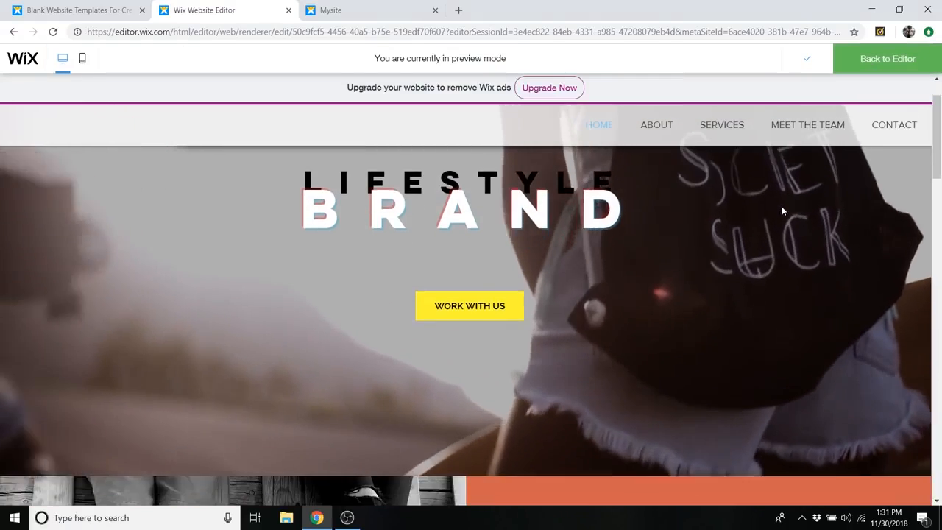
scroll(694, 260, "down", 2)
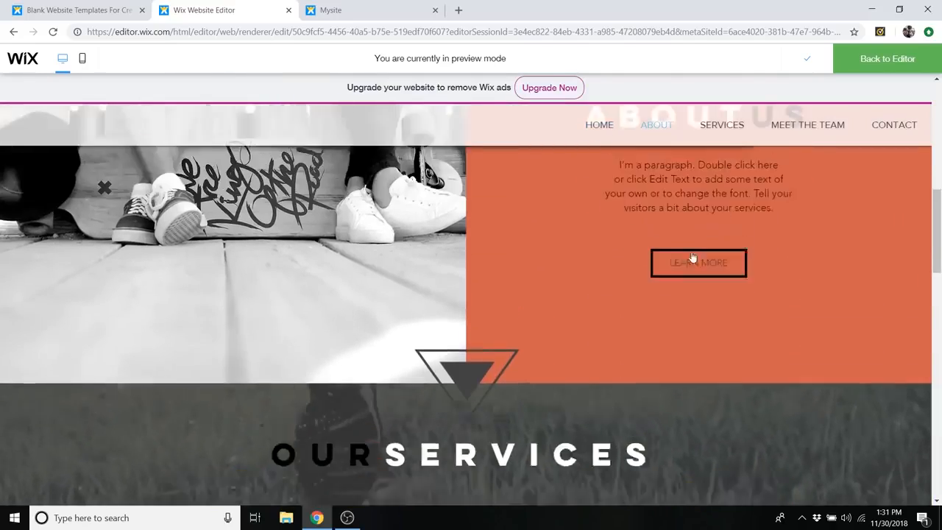
scroll(695, 243, "up", 8)
scroll(690, 195, "down", 4)
scroll(642, 138, "down", 10)
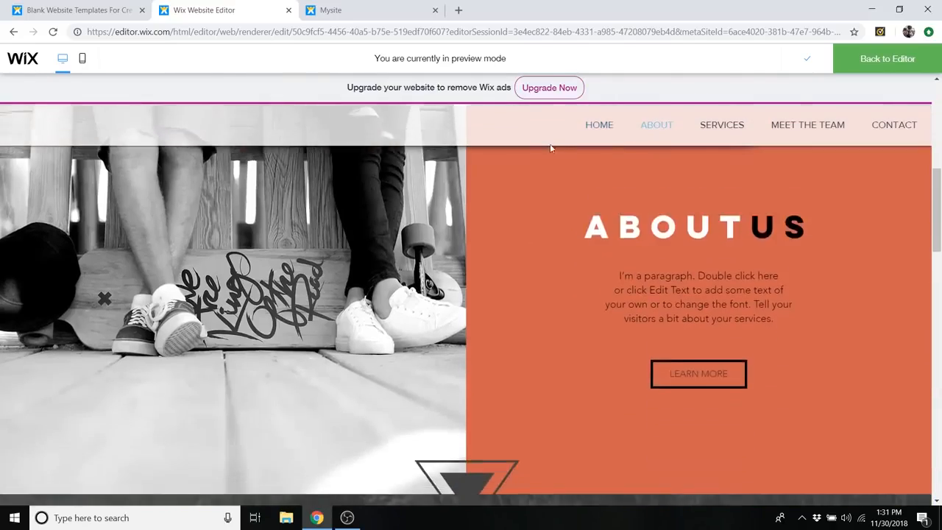
scroll(592, 165, "down", 4)
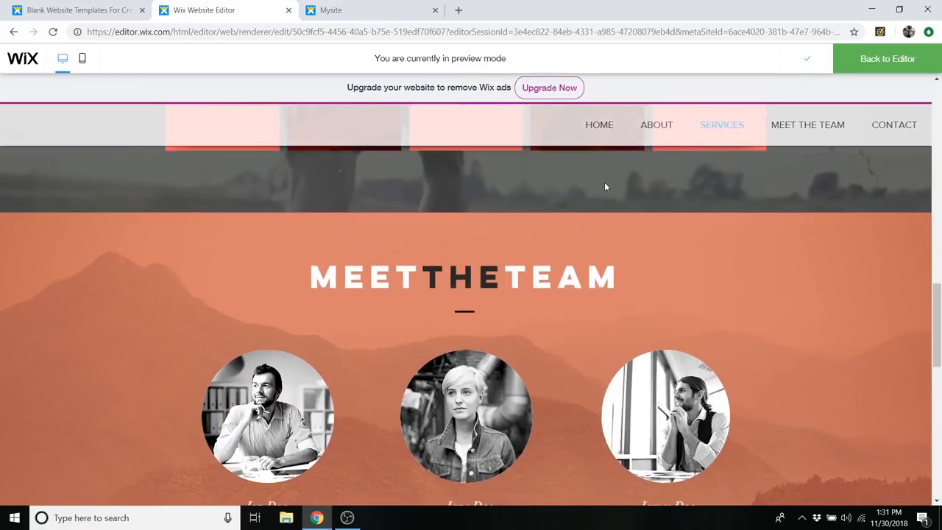
scroll(639, 194, "up", 3)
- Test the SERVICES and CONTACT menu links in the site preview, then leave the preview
left_click(741, 128)
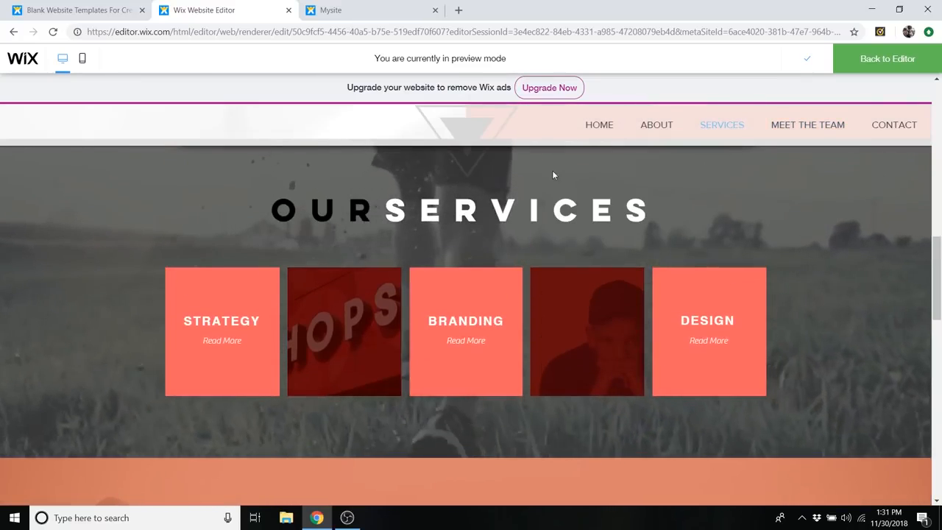
scroll(731, 151, "down", 2)
scroll(731, 169, "down", 3)
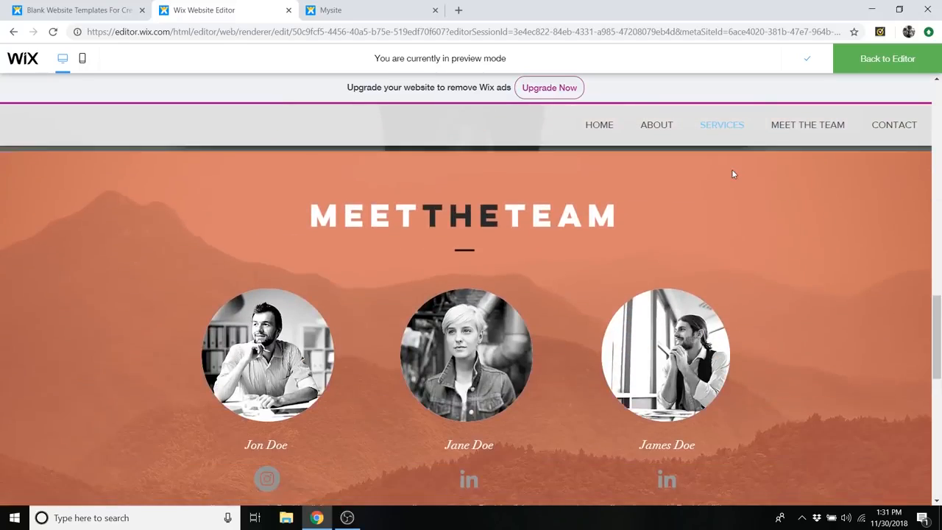
scroll(773, 204, "up", 6)
scroll(711, 189, "up", 5)
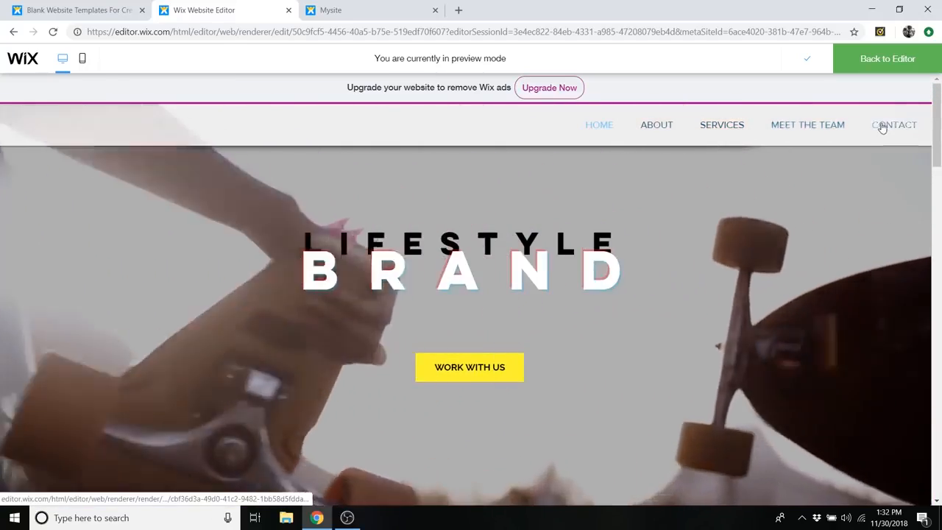
left_click(885, 126)
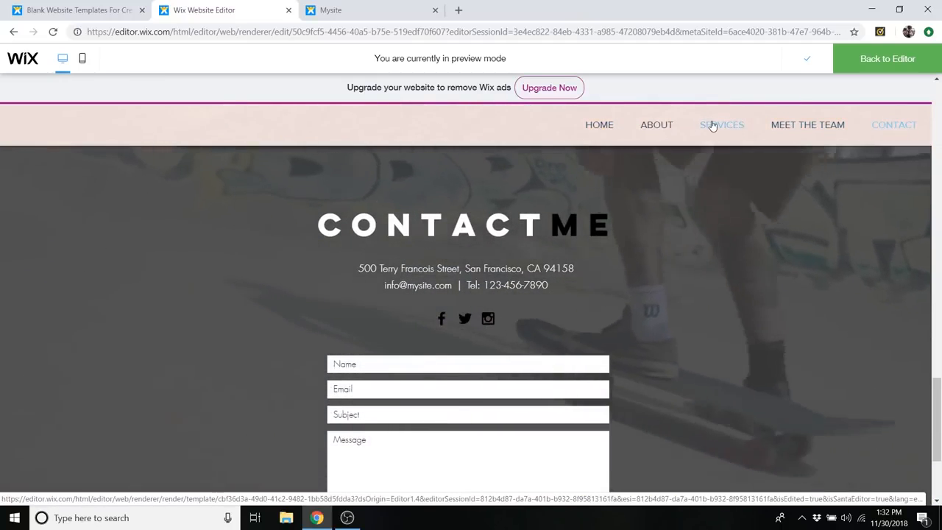
left_click(718, 126)
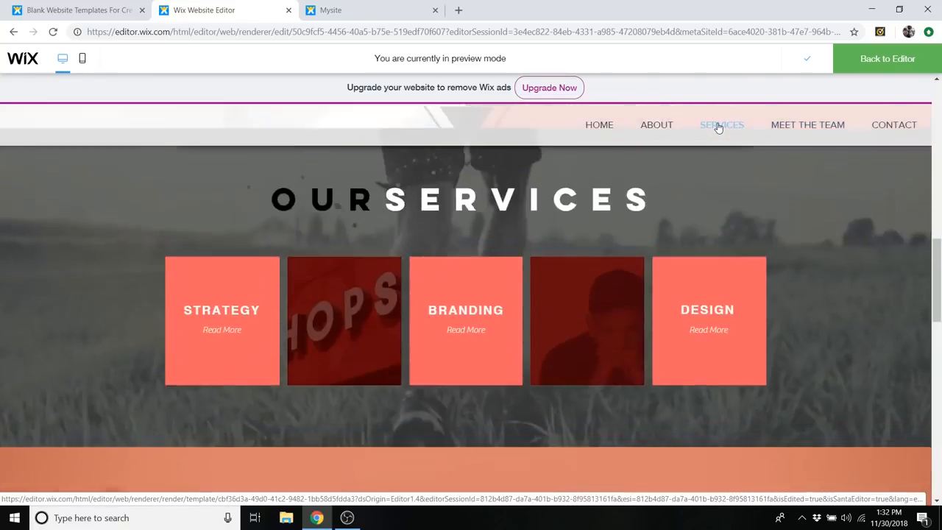
scroll(710, 220, "up", 10)
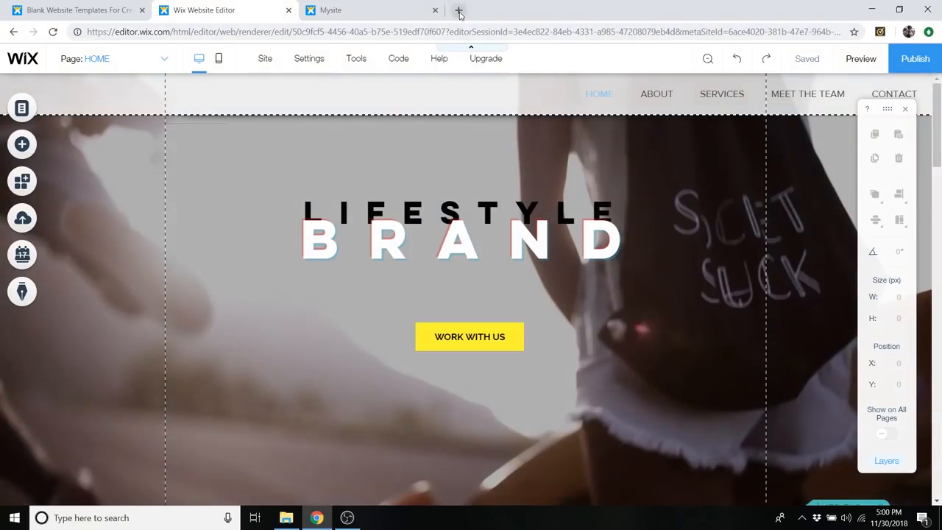
- Open logomakr.com in a new browser tab and close the introductory video
left_click(458, 12)
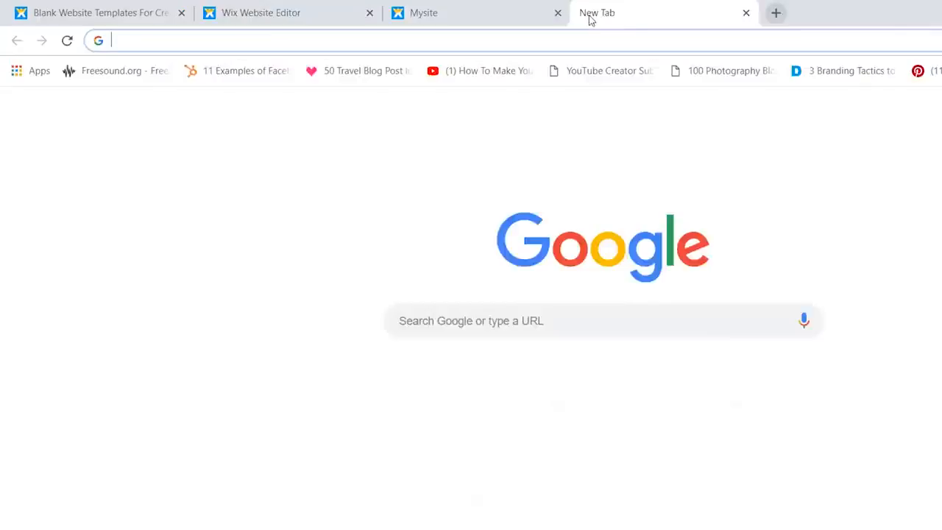
type("logomak")
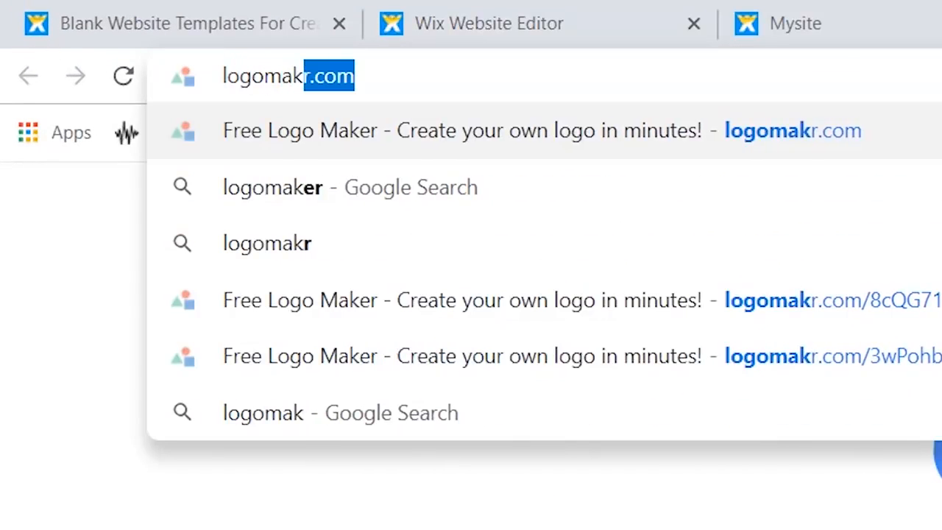
type("r.com")
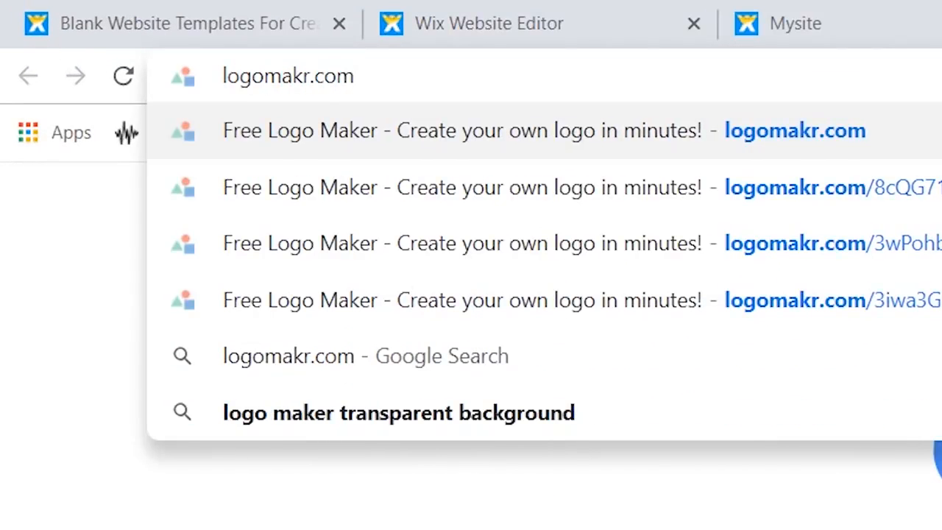
key("Return")
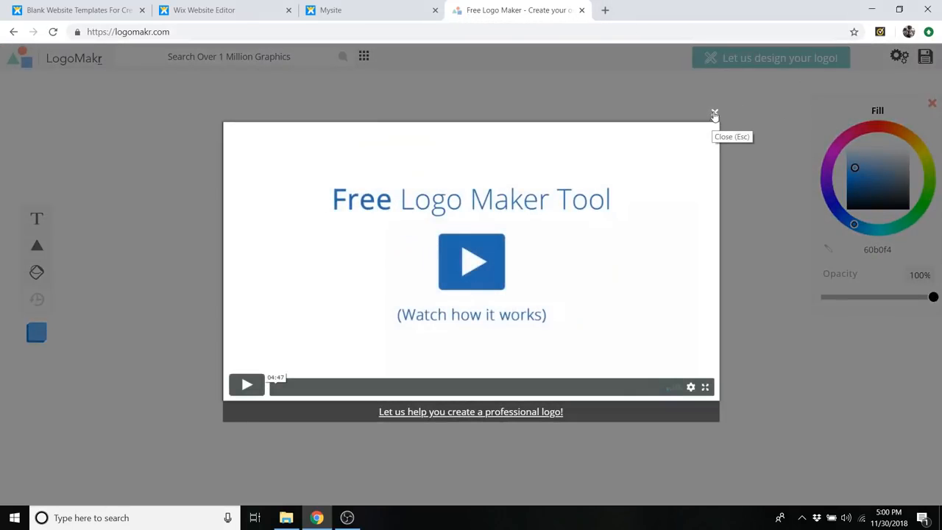
left_click(714, 115)
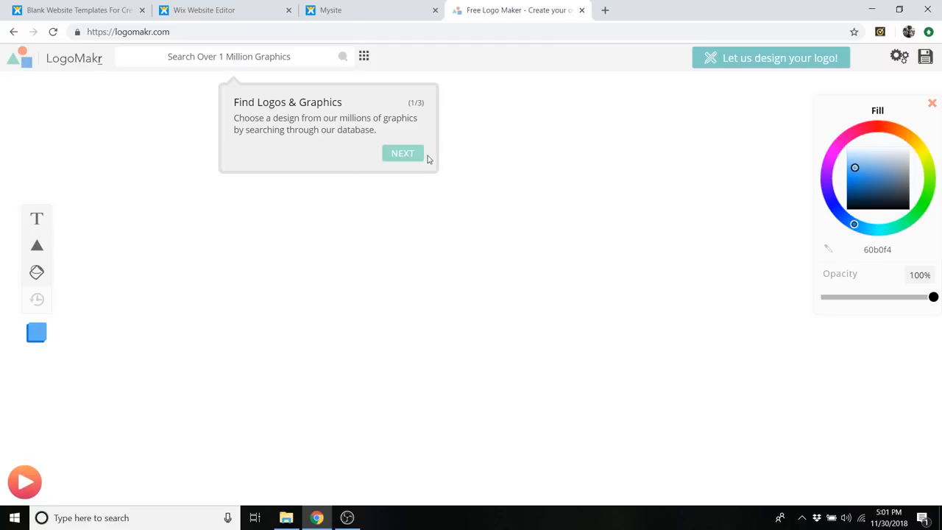
- Try out the text tool with placeholder letters on the logo canvas and delete the text
left_click(36, 220)
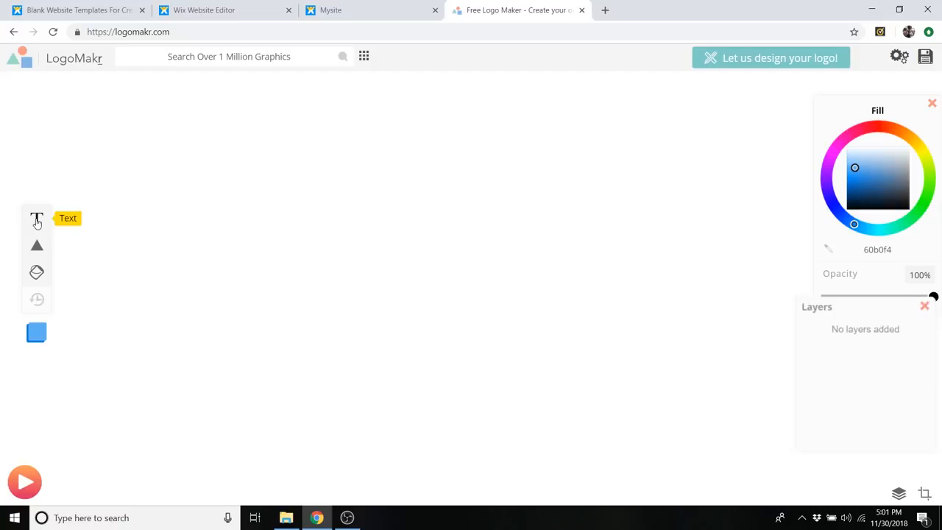
type("bjbdofjsnog")
key("BackSpace")
key("BackSpace")
key("BackSpace")
key("BackSpace")
key("BackSpace")
key("BackSpace")
key("BackSpace")
key("BackSpace")
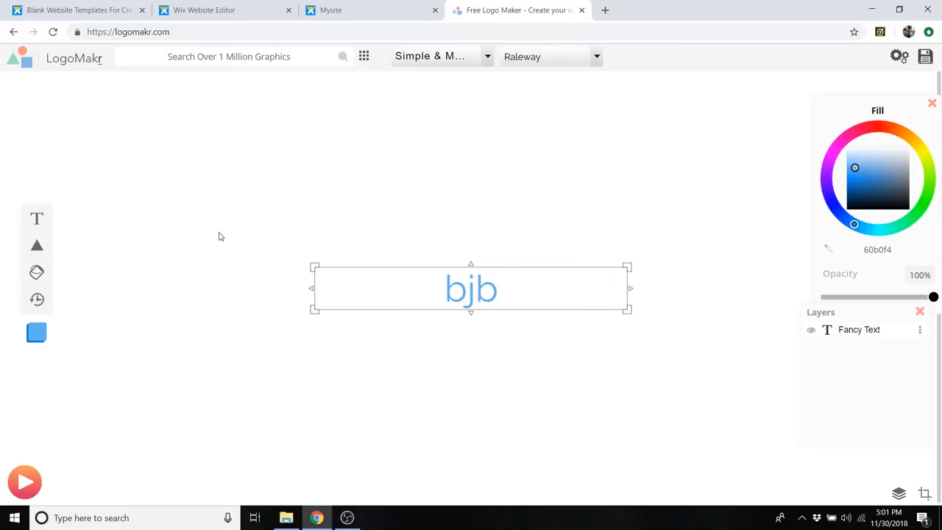
left_click(690, 289)
left_click(506, 281)
key("Delete")
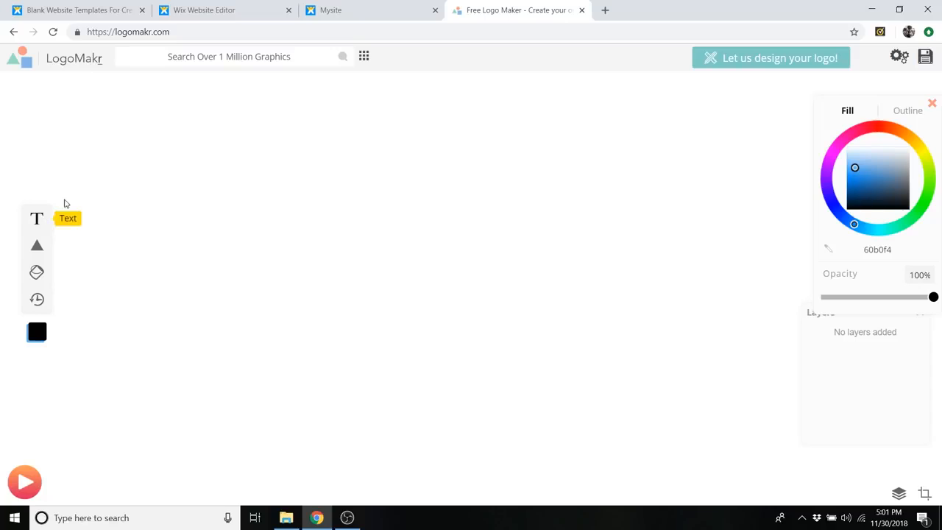
- Search the graphics library for "mountain" and add the solid black diamond-shaped snow-capped mountain to the canvas
left_click(293, 58)
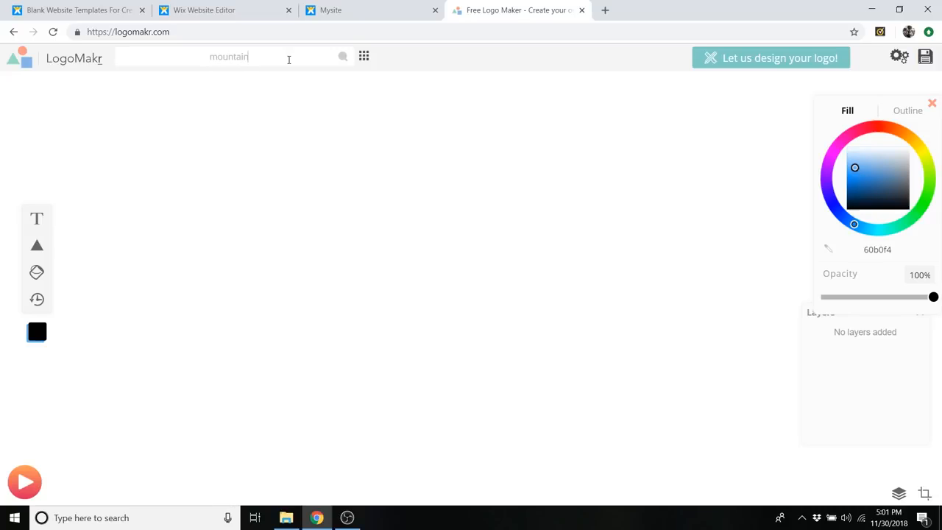
key("Return")
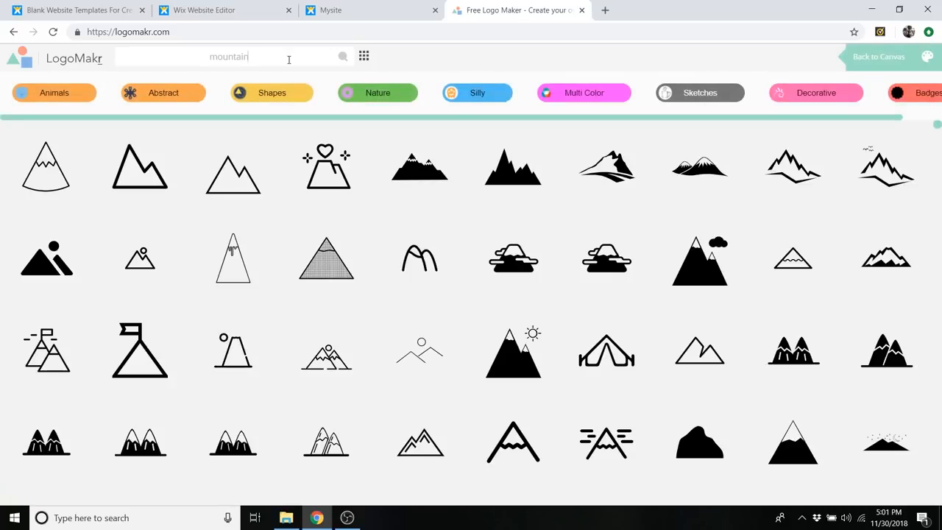
scroll(733, 206, "down", 5)
scroll(589, 189, "down", 10)
scroll(528, 215, "down", 10)
scroll(529, 213, "down", 10)
scroll(529, 211, "down", 10)
scroll(529, 210, "down", 10)
scroll(500, 211, "down", 5)
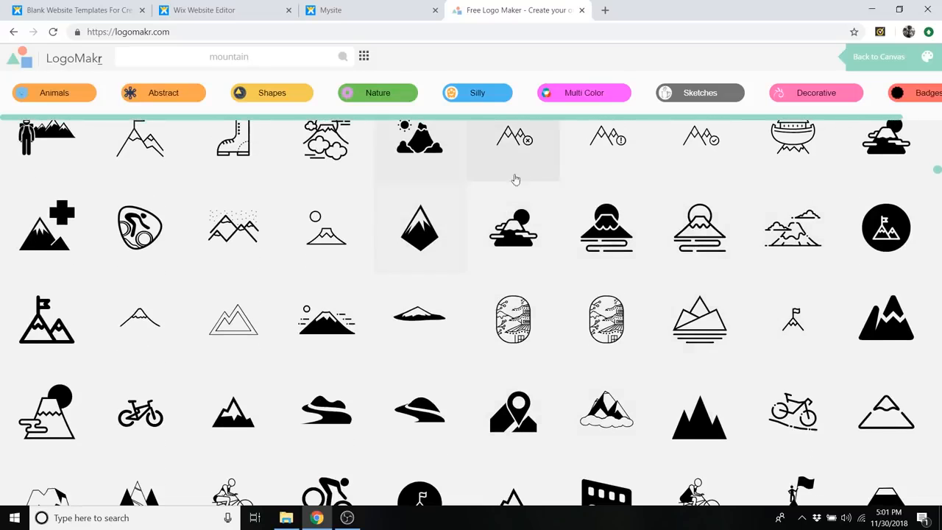
left_click(434, 221)
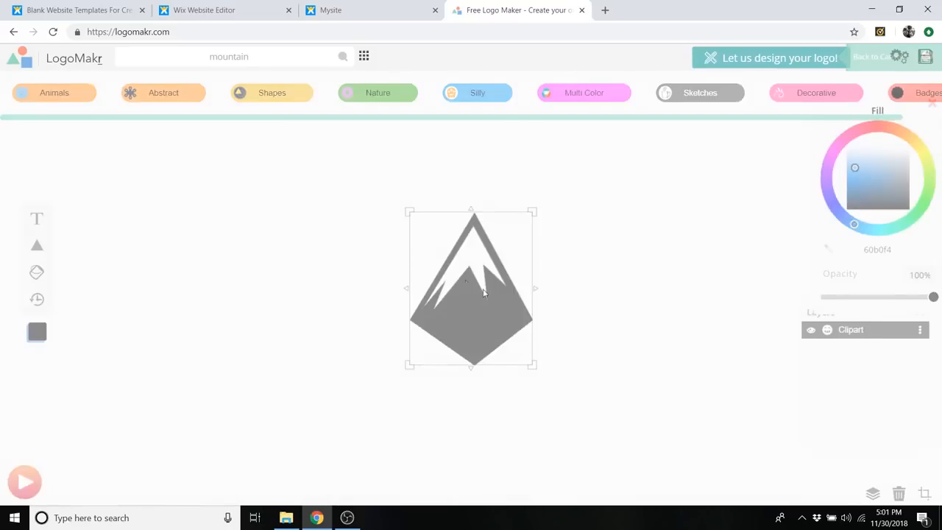
- Enlarge and reposition the mountain graphic, then try tilting it counterclockwise and undo the rotation
left_click_drag(536, 368, 629, 448)
left_click_drag(565, 363, 513, 303)
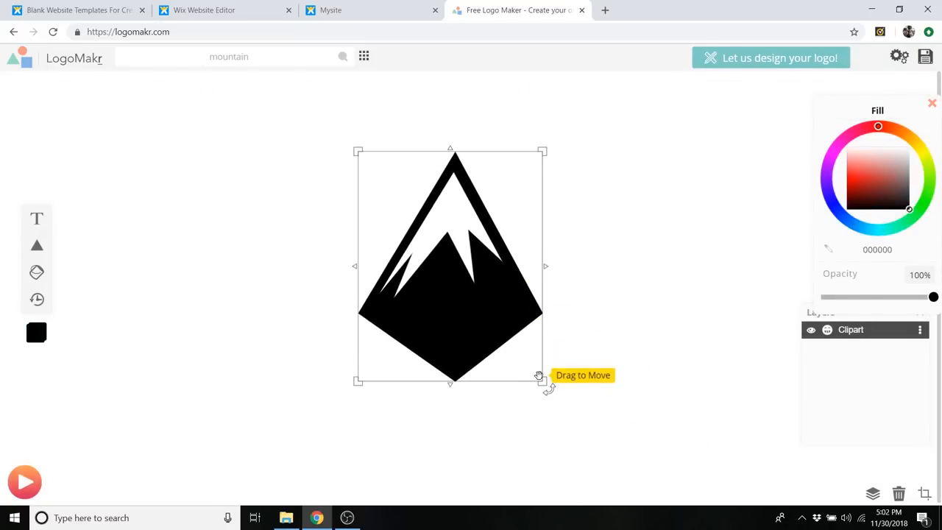
left_click_drag(545, 384, 551, 390)
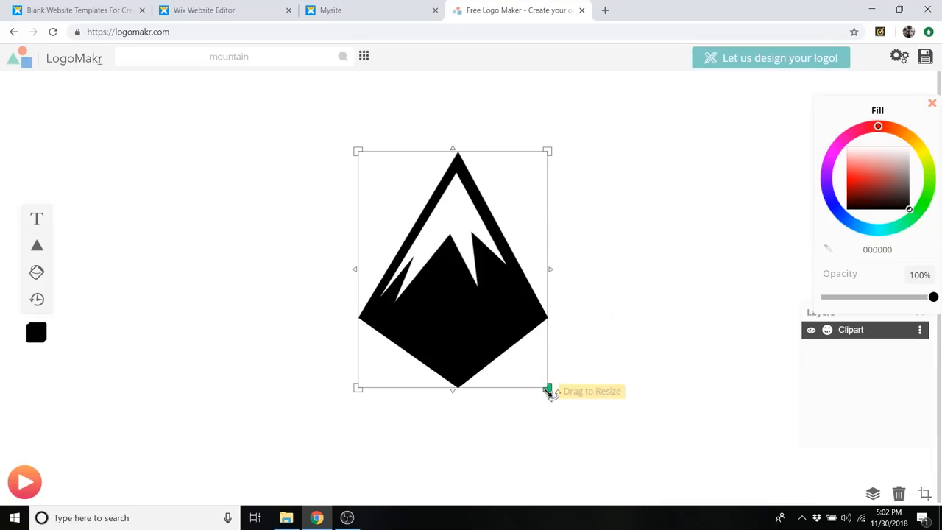
mouse_move(548, 388)
left_mouse_down()
mouse_move(458, 307)
mouse_move(611, 442)
mouse_move(434, 272)
mouse_move(518, 396)
mouse_move(548, 387)
left_mouse_up()
left_click_drag(556, 143, 530, 134)
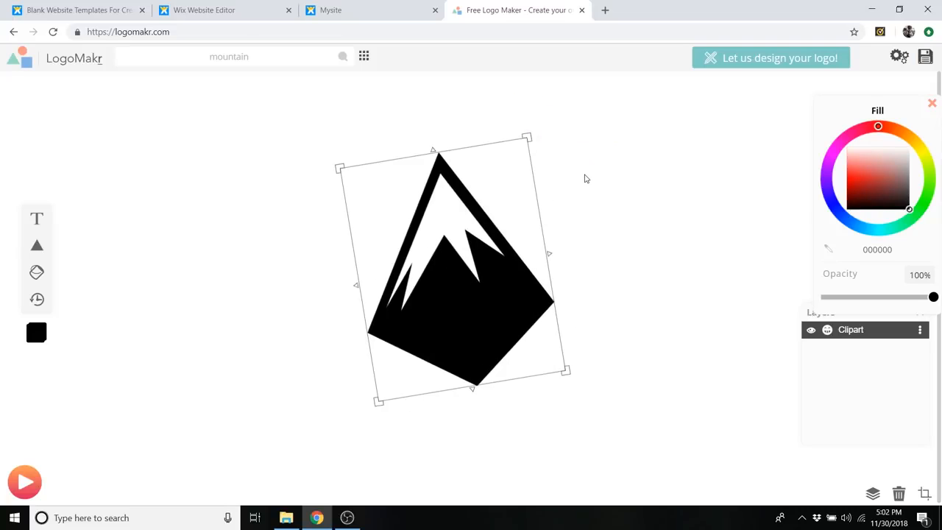
key("ctrl+z")
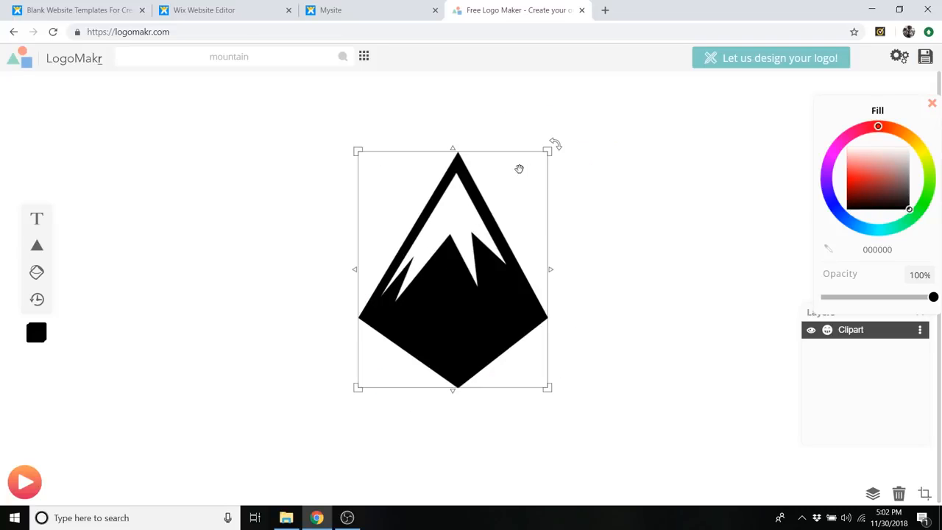
- Shrink the mountain and move it aside, then add a text object reading "Lifestyle Brand" beside it
left_click_drag(548, 155, 467, 253)
left_click_drag(418, 312, 244, 257)
left_click(37, 218)
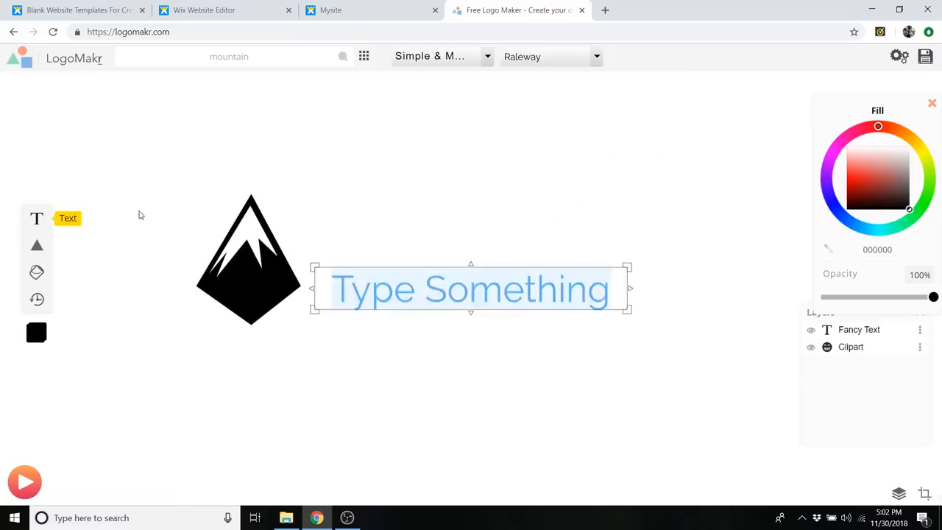
type("L")
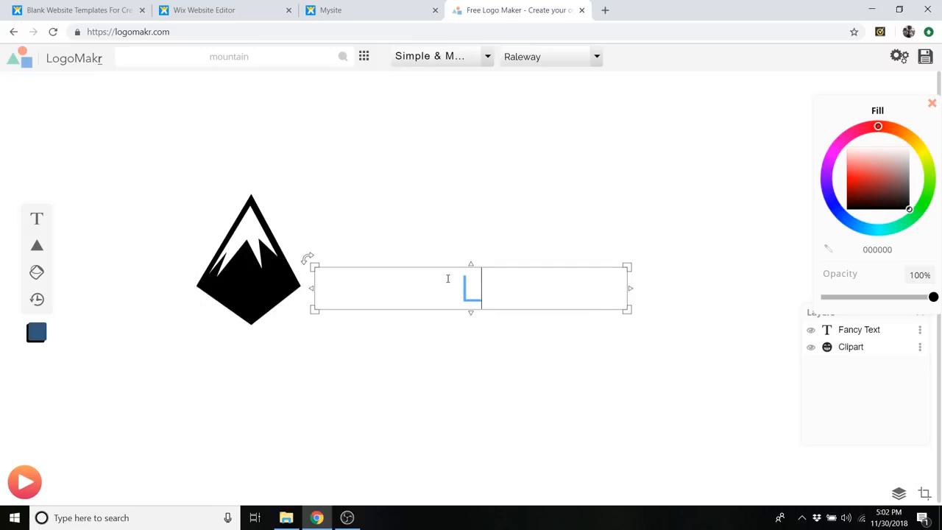
type("ifestyle Brand")
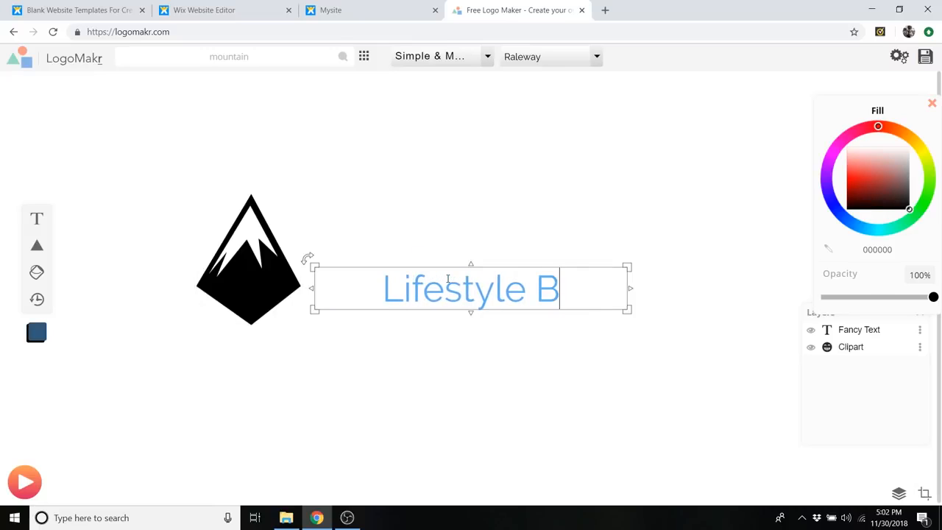
- Change the "Lifestyle Brand" text to the Luckiest Guy font from the Fun & Funky category
triple_click(478, 285)
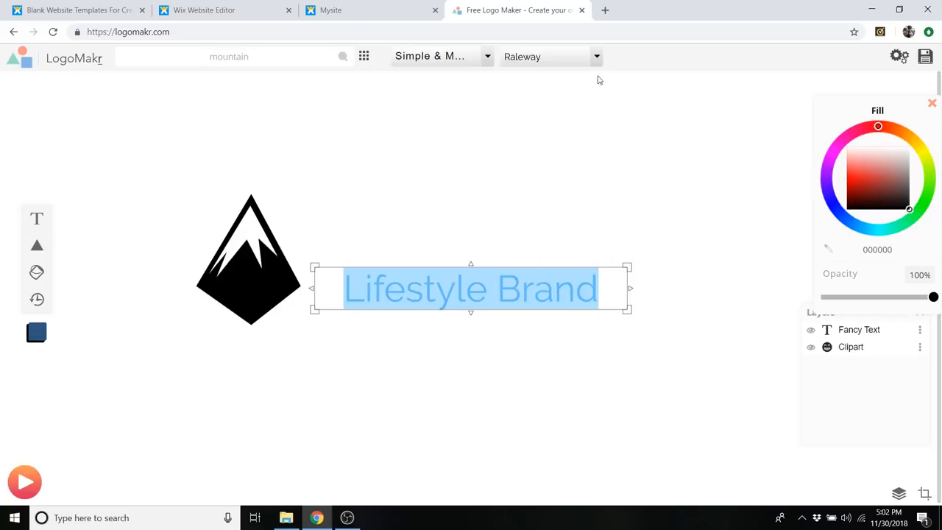
left_click(597, 62)
scroll(574, 176, "down", 5)
scroll(574, 176, "down", 4)
scroll(563, 204, "up", 6)
left_click(486, 64)
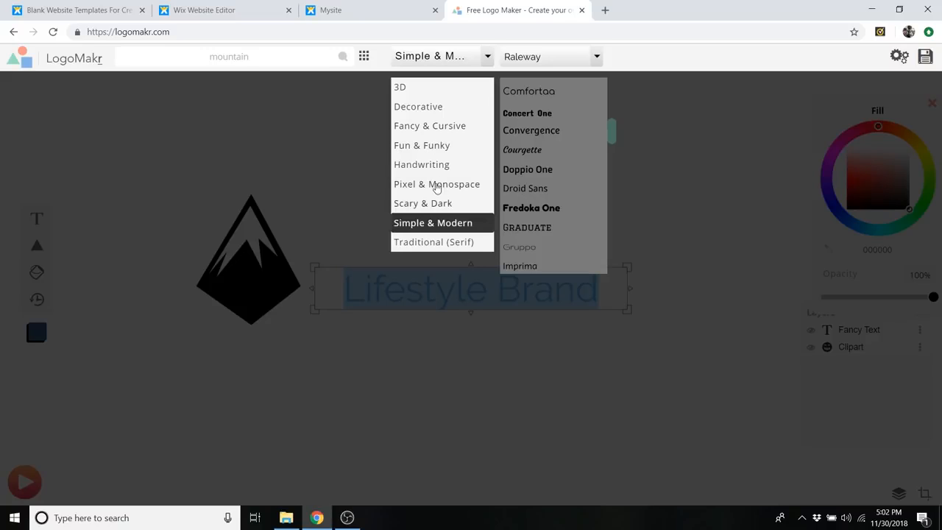
left_click(424, 146)
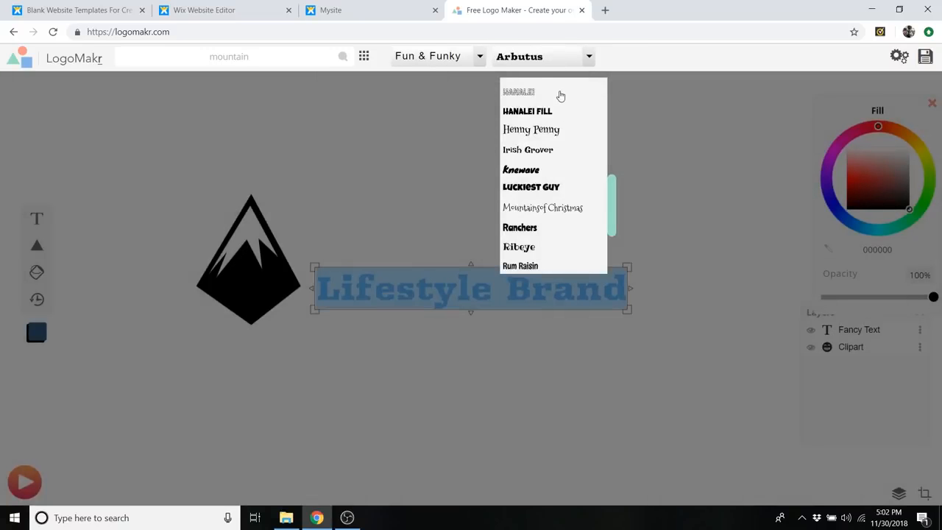
scroll(531, 187, "down", 2)
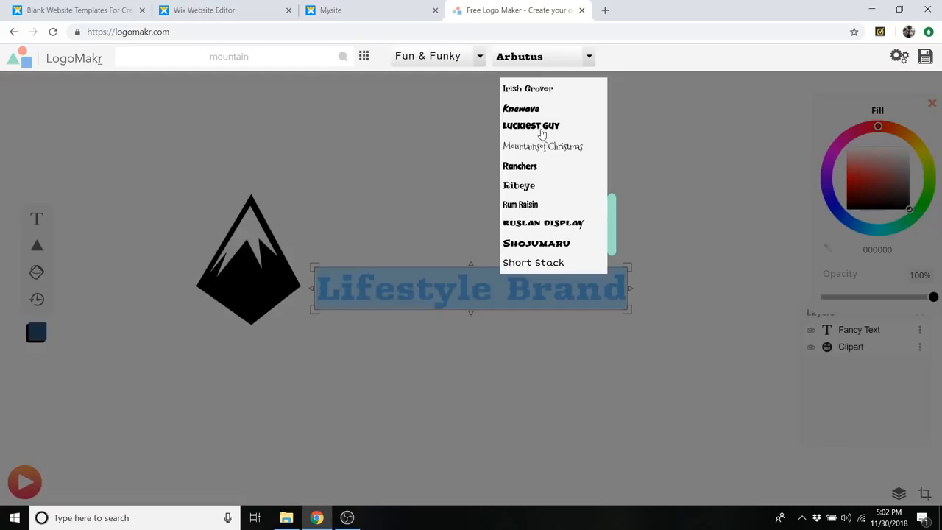
left_click(541, 133)
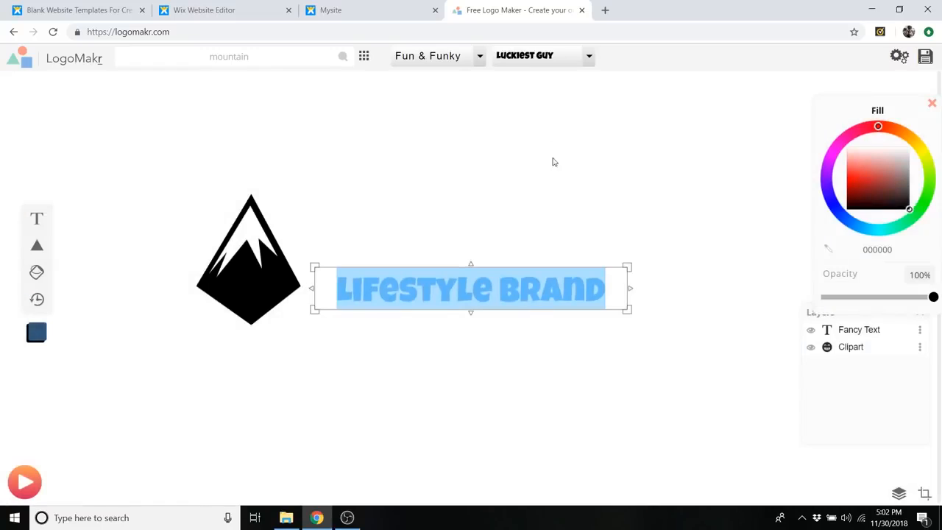
- Switch the "Lifestyle Brand" text to the Bangers font, then delete the text from the canvas
left_click(480, 57)
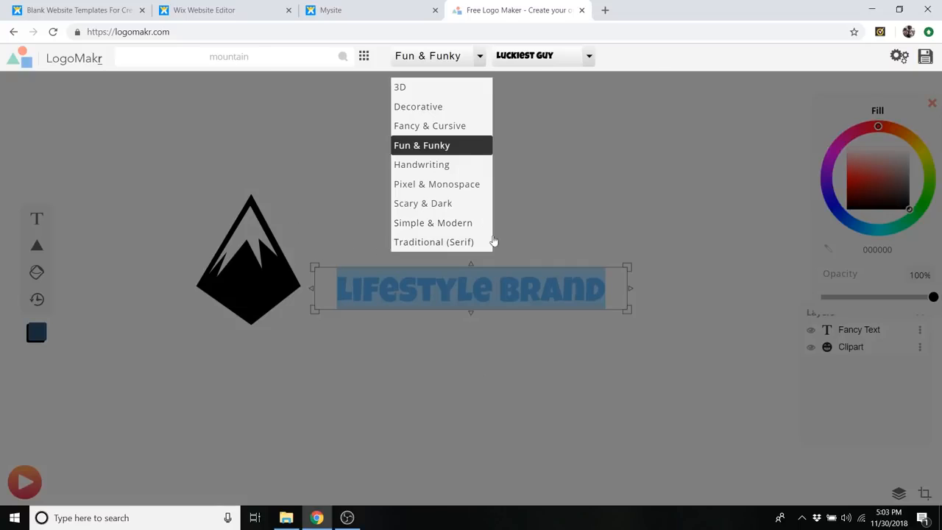
left_click(588, 56)
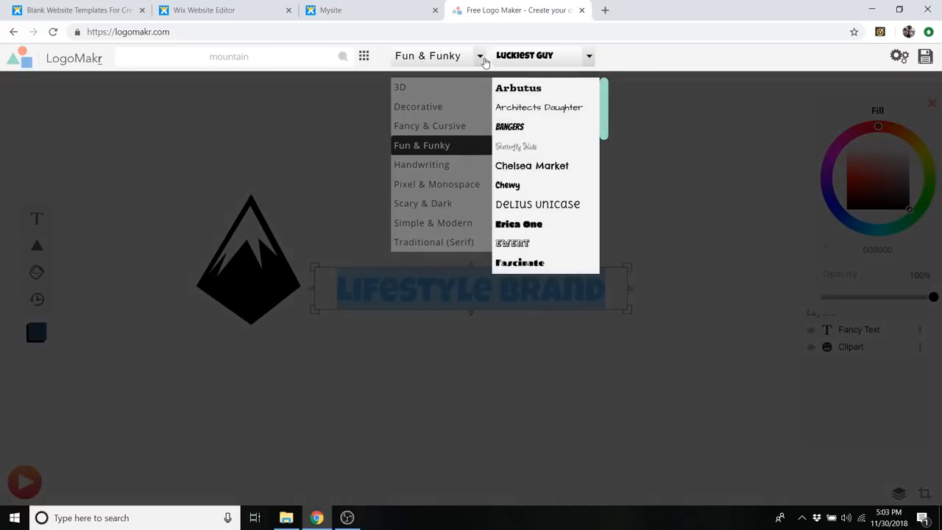
left_click(480, 65)
left_click(426, 148)
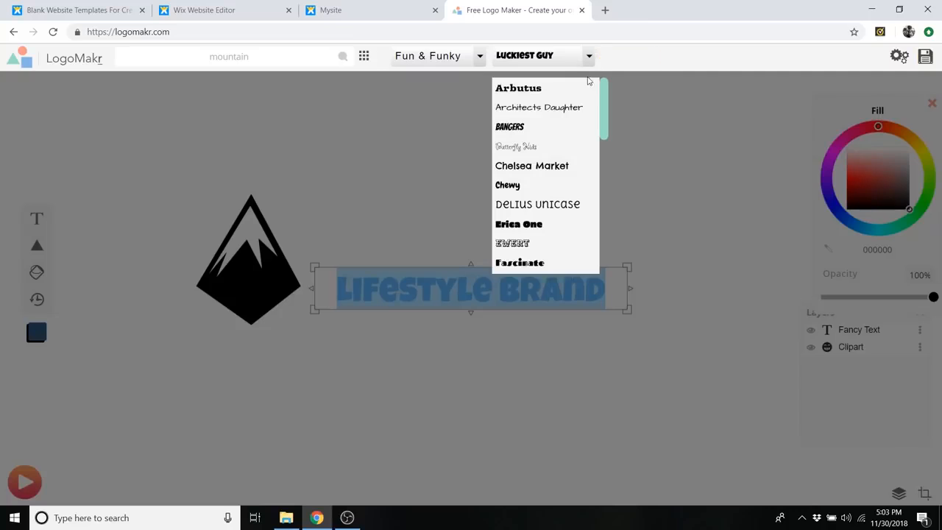
left_click(542, 133)
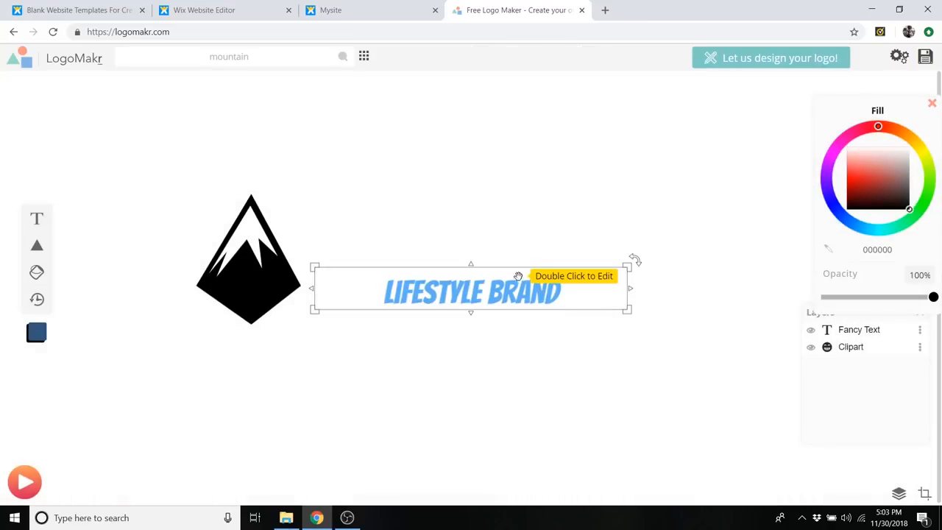
key("Delete")
- Move the mountain graphic back to the middle of the canvas and enlarge it to fill most of the canvas height
left_click(290, 267)
left_click_drag(286, 272, 482, 239)
left_click_drag(500, 295, 616, 389)
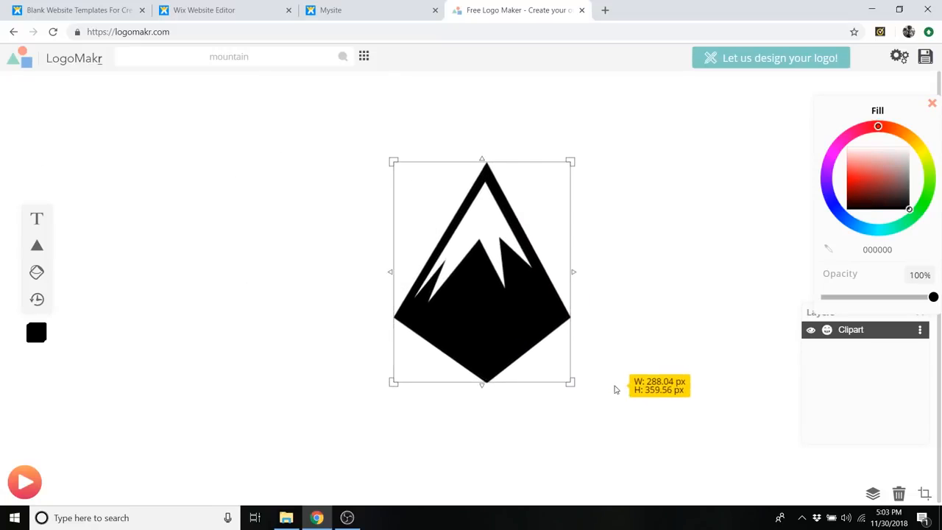
left_click_drag(519, 275, 486, 261)
left_click_drag(538, 369, 593, 436)
left_click_drag(495, 297, 450, 273)
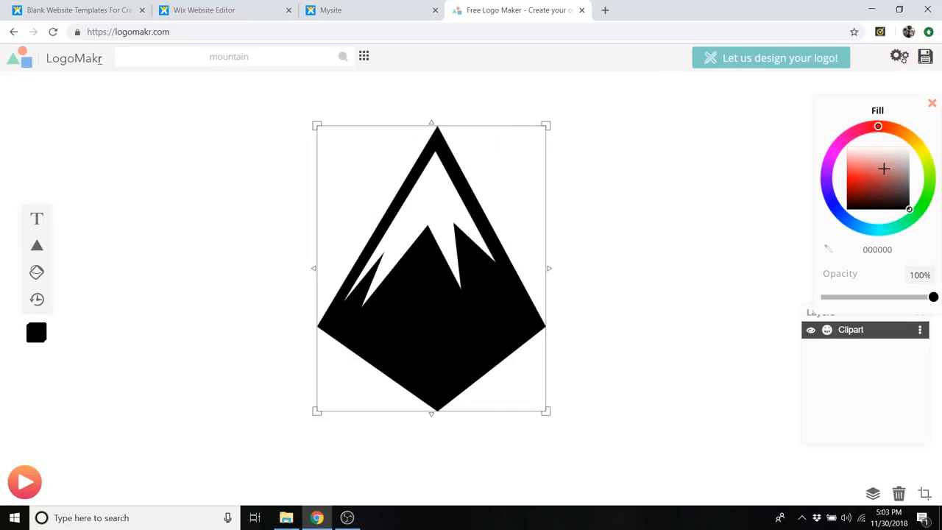
- Set the mountain's fill to black (000000) and download the logo as the free low-resolution file
mouse_move(882, 171)
left_mouse_down()
mouse_move(867, 184)
mouse_move(878, 170)
left_mouse_up()
mouse_move(885, 129)
left_mouse_down()
mouse_move(822, 138)
mouse_move(860, 226)
mouse_move(936, 192)
mouse_move(842, 209)
mouse_move(824, 168)
mouse_move(833, 151)
mouse_move(898, 195)
mouse_move(896, 186)
mouse_move(846, 211)
left_mouse_up()
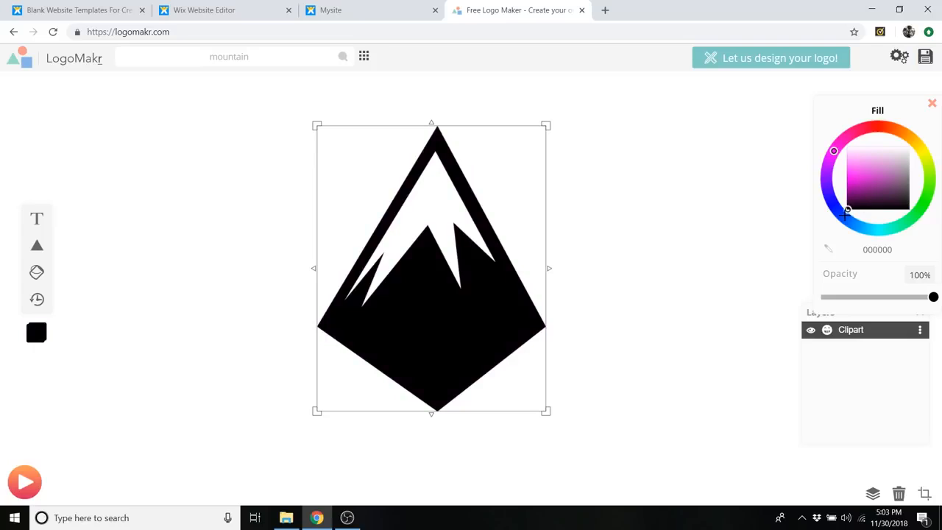
left_click(925, 57)
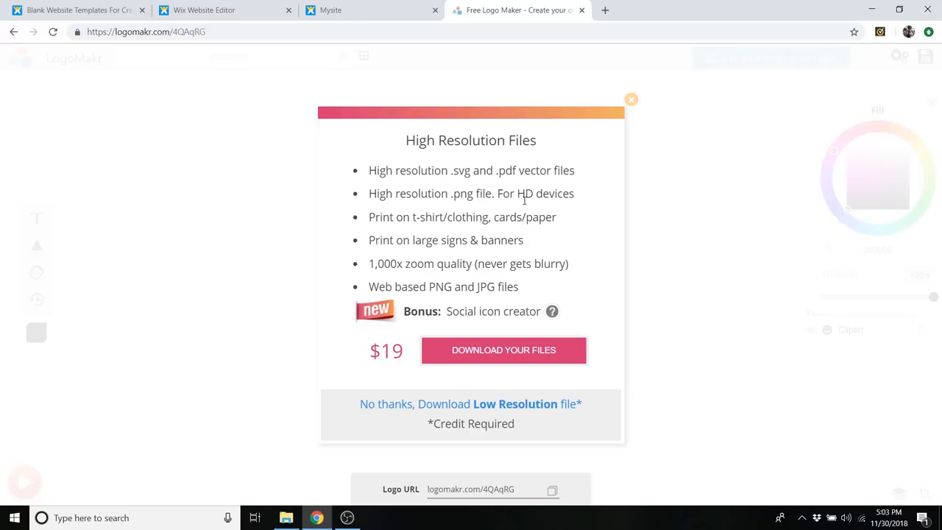
left_click(442, 404)
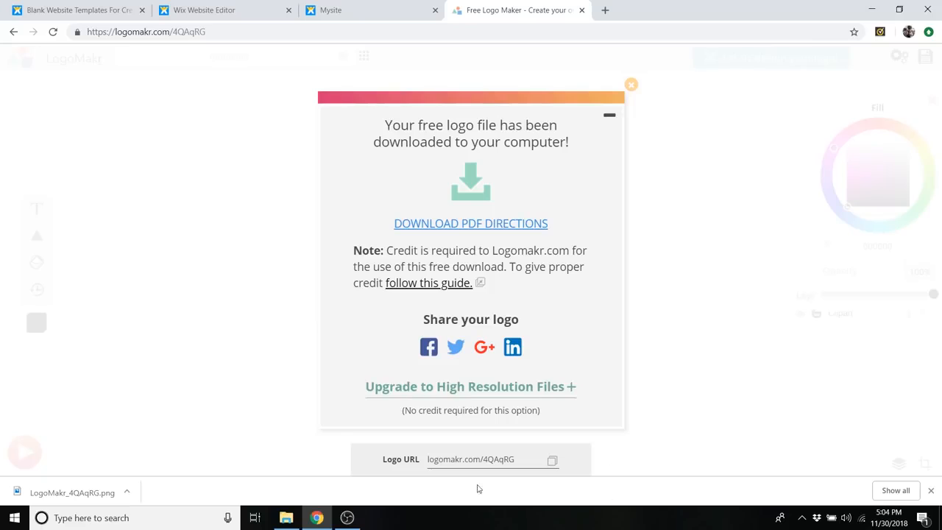
left_click(895, 491)
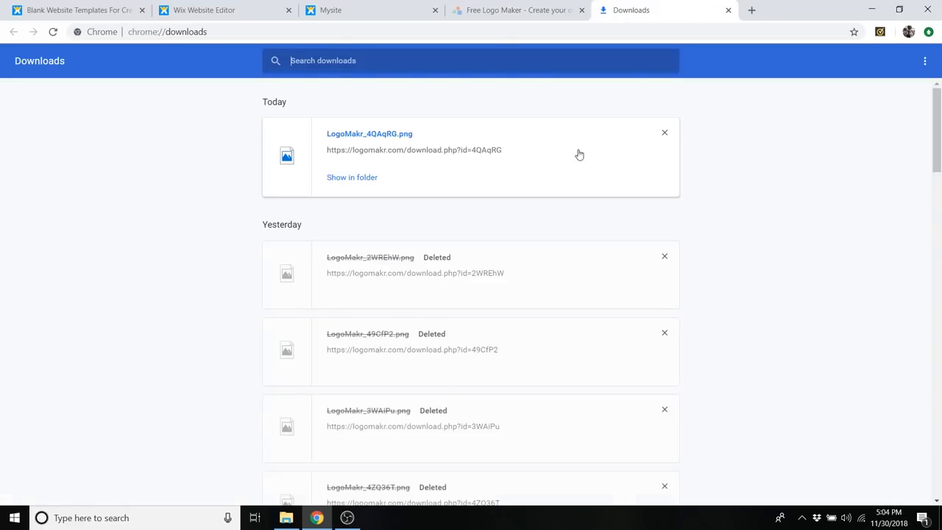
left_click(525, 8)
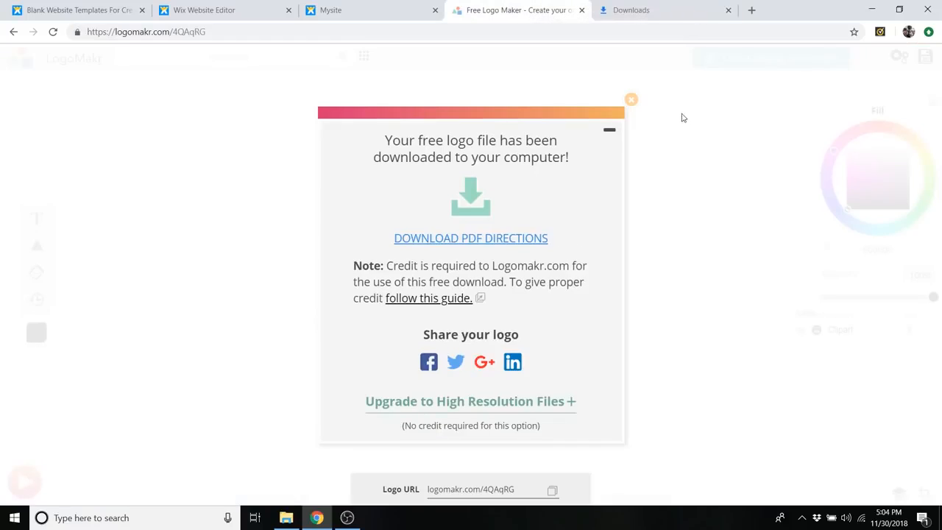
- Recolour the mountain graphic to white (ffffff) and download this version as a low-resolution file
left_click(632, 102)
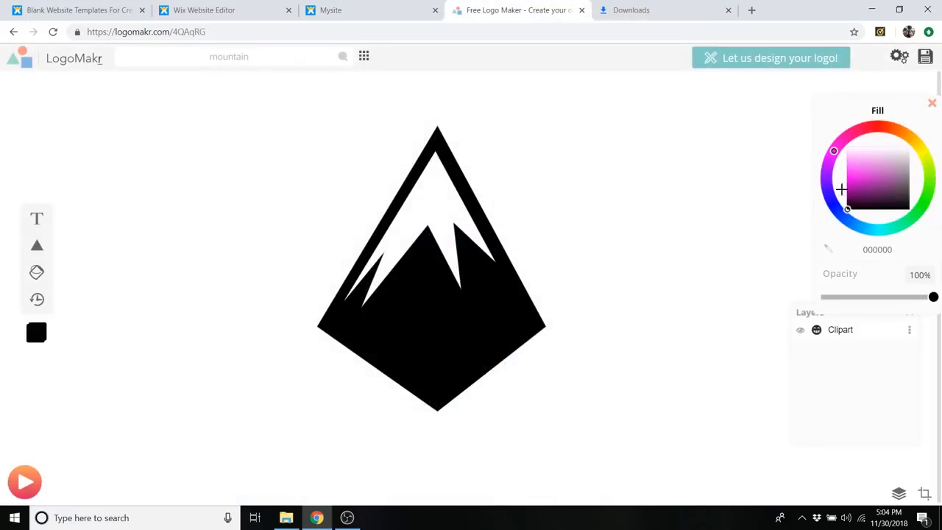
left_click(475, 255)
mouse_move(868, 189)
left_mouse_down()
mouse_move(874, 164)
mouse_move(915, 138)
left_mouse_up()
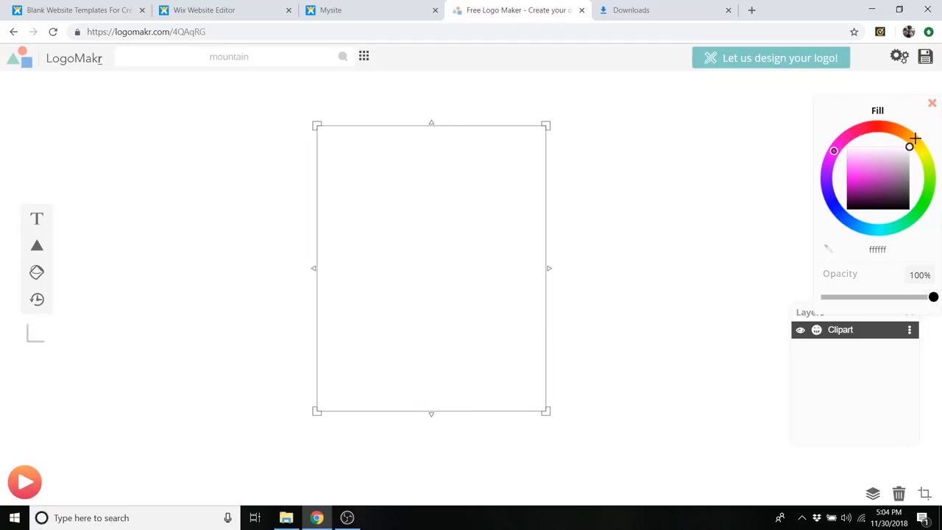
left_click(925, 58)
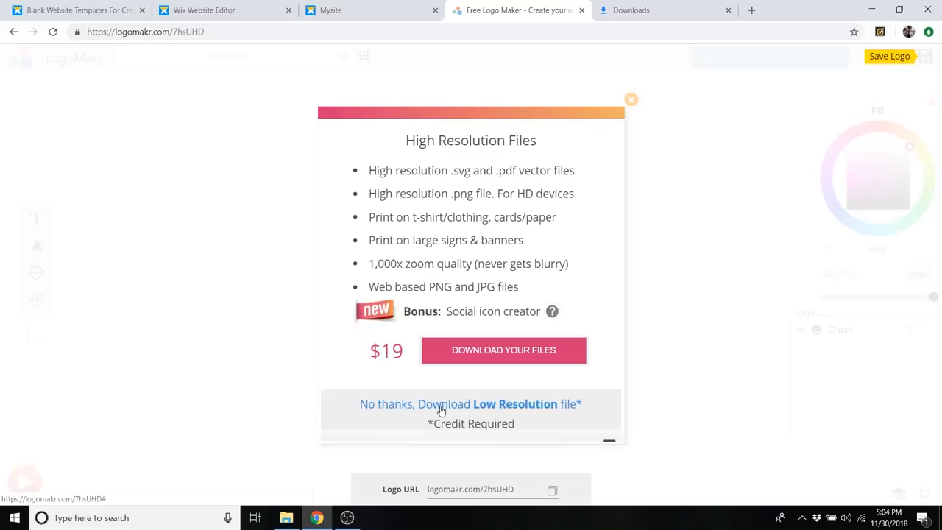
left_click(441, 405)
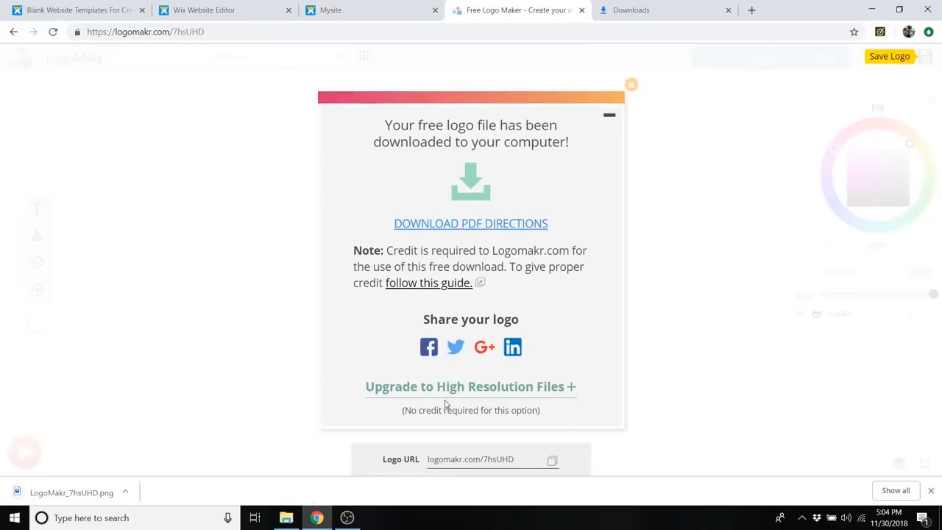
- Close LogoMakr, return to the Wix editor, upload Black Logo from the computer's WIX Website folder, and add it to the page
left_click(581, 10)
left_click(581, 10)
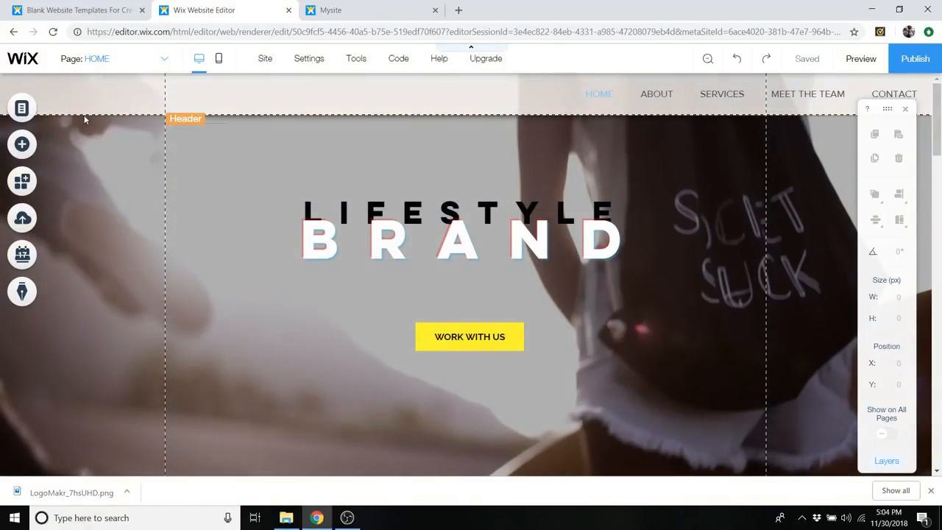
left_click(37, 145)
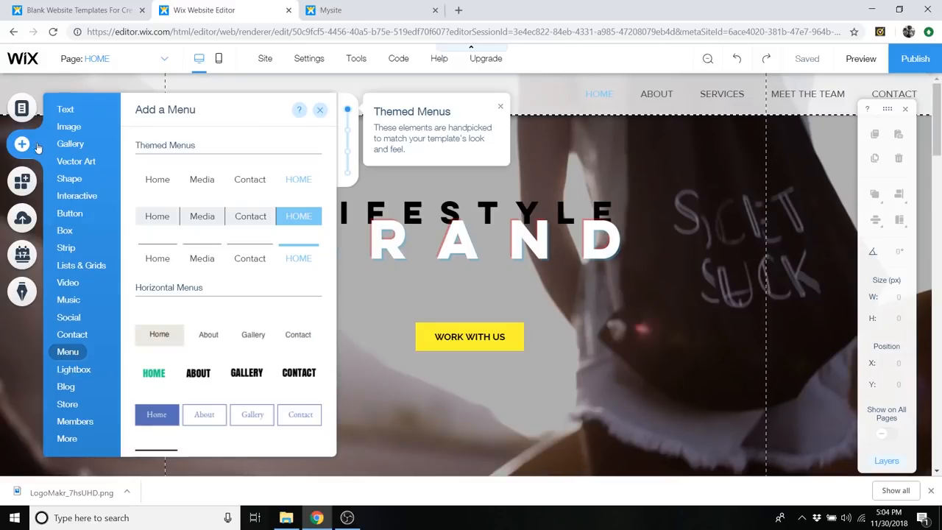
mouse_move(90, 126)
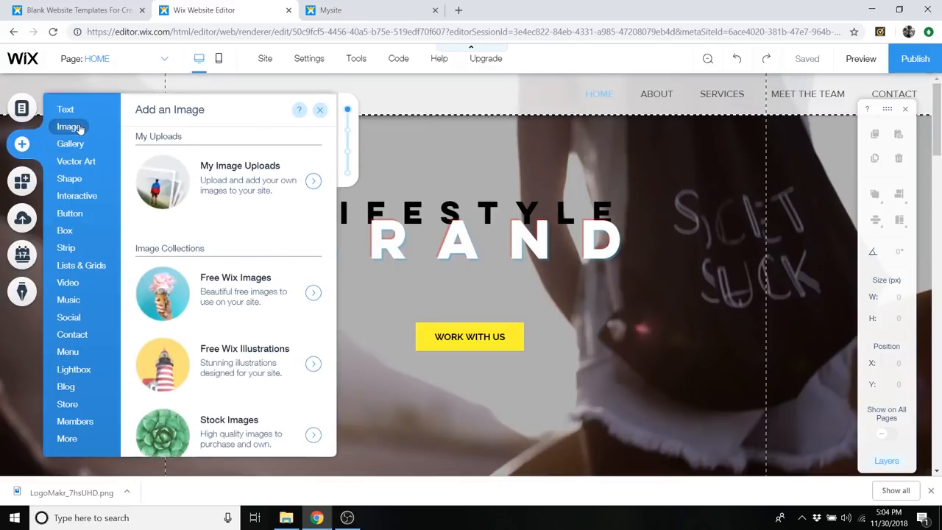
left_click(256, 209)
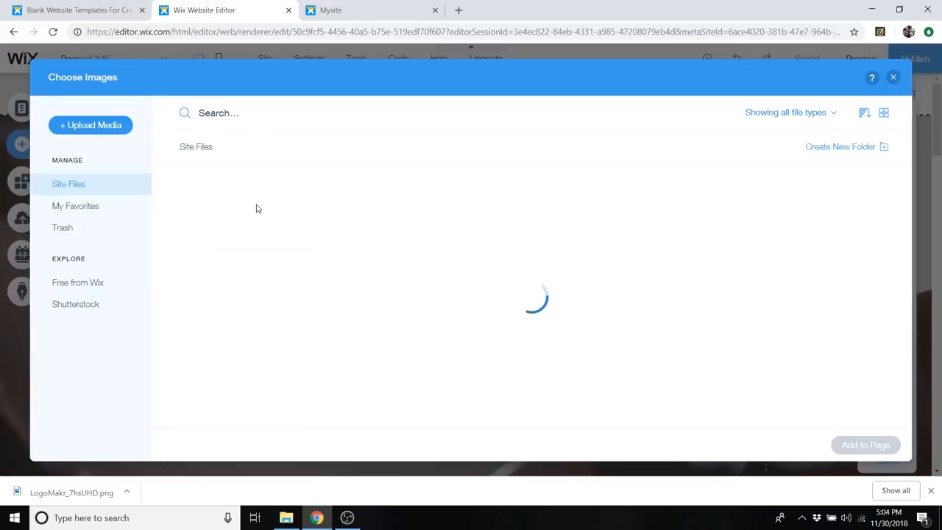
left_click(106, 133)
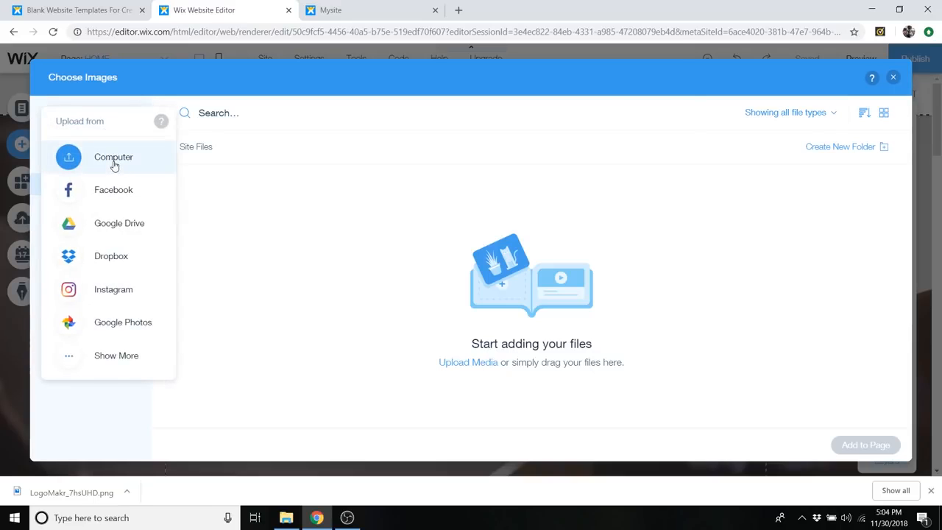
left_click(114, 162)
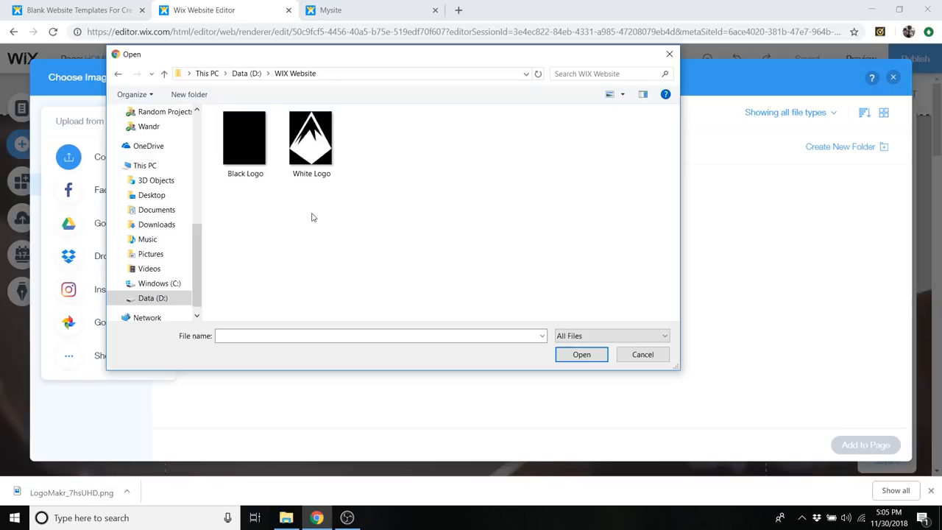
left_click(249, 141)
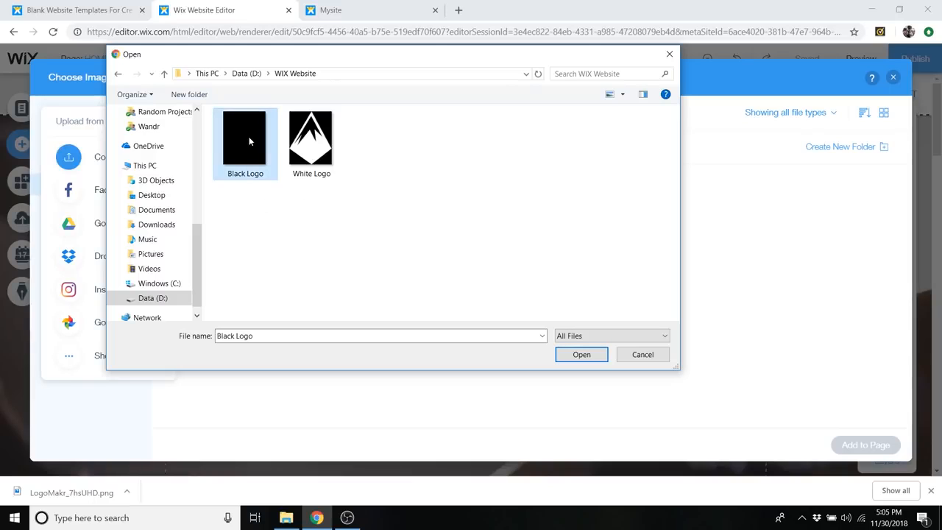
left_click(581, 354)
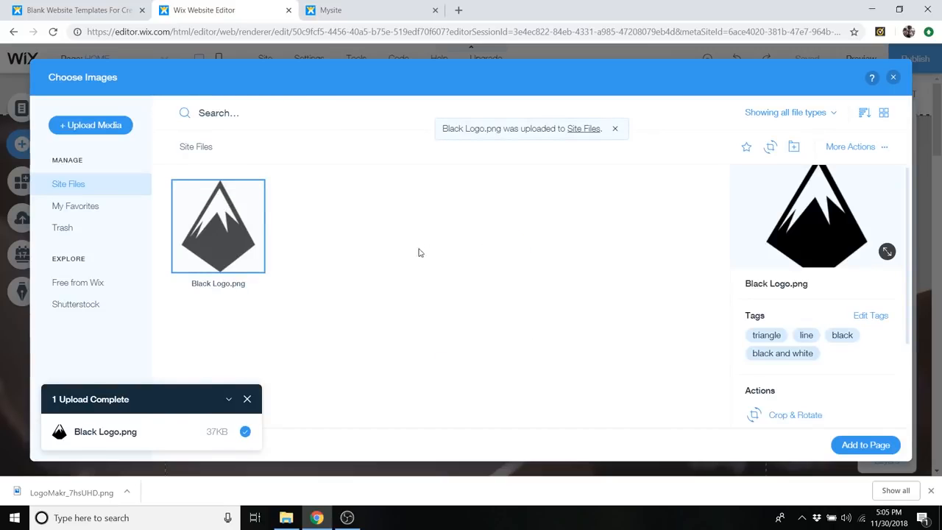
left_click(859, 445)
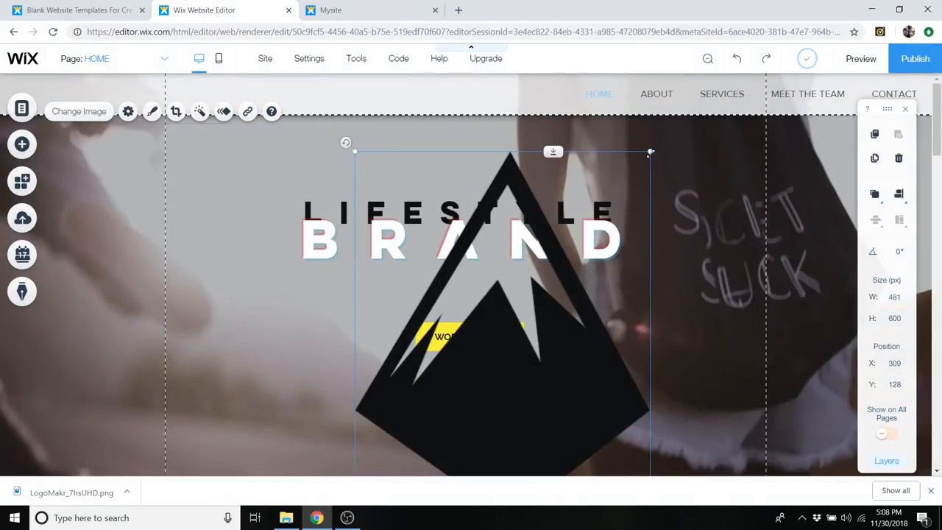
- Shrink the black mountain logo to fit the header strip and attach it at the header's far left end
left_click_drag(650, 151, 419, 440)
left_click_drag(381, 466, 356, 176)
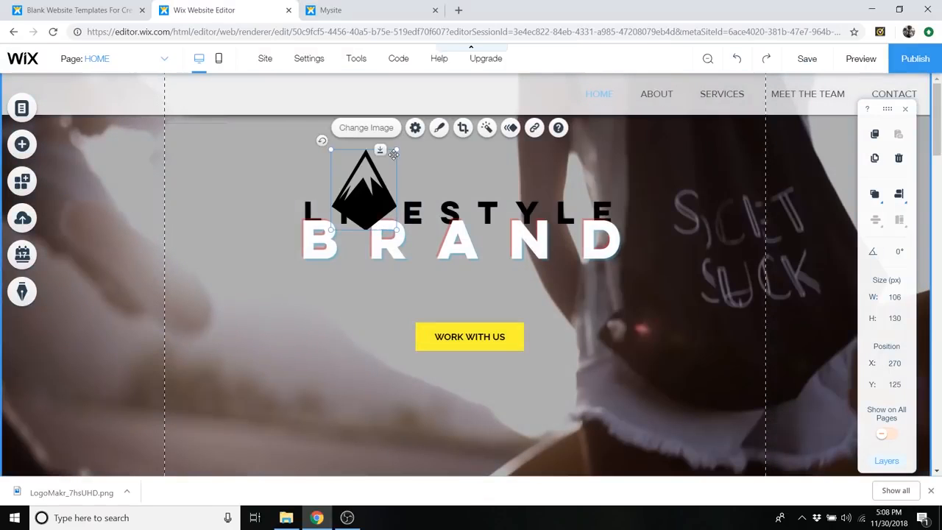
left_click_drag(397, 148, 209, 93)
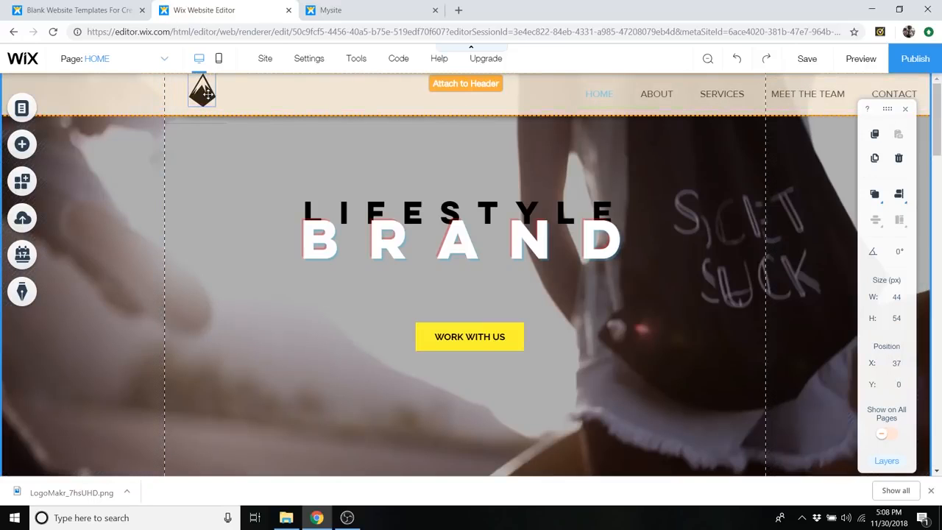
right_click(206, 95)
left_click_drag(208, 93, 49, 82)
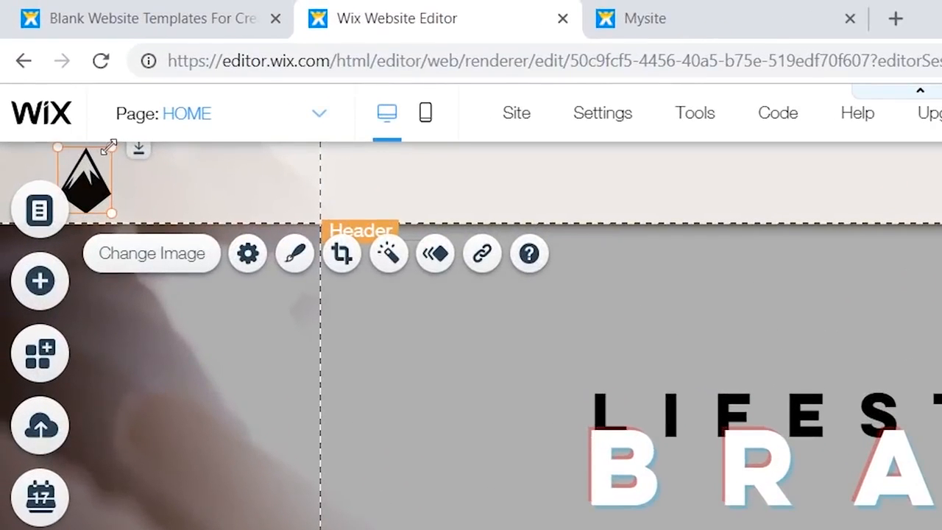
left_click_drag(109, 146, 78, 173)
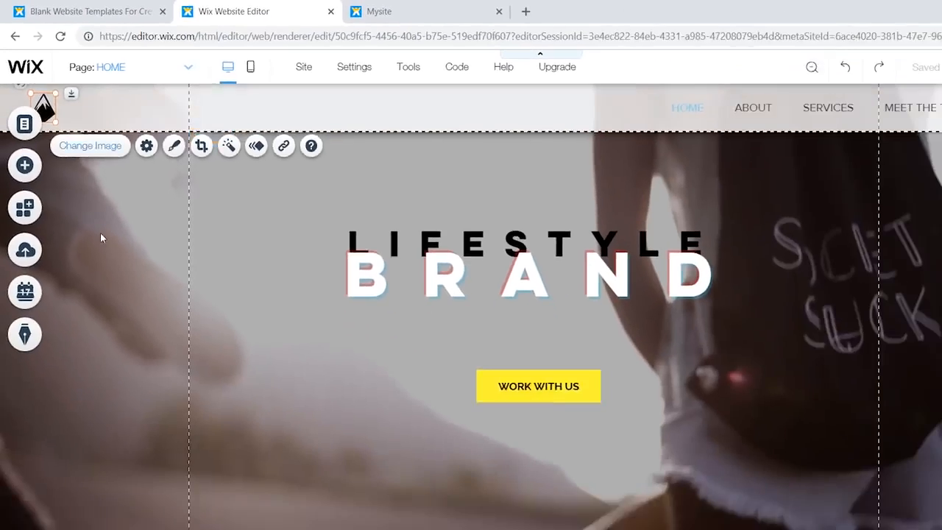
left_click(102, 238)
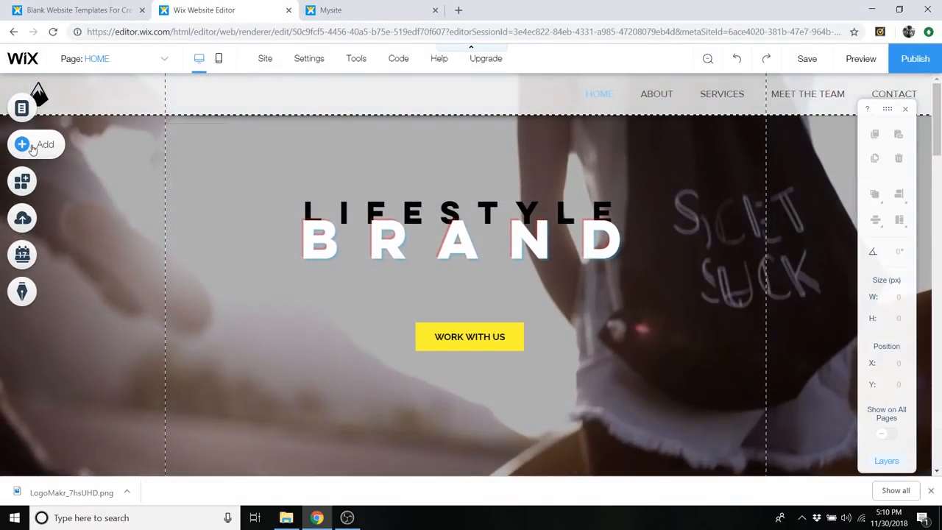
- Add a Heading 1 text element to the page and make it read "LIFESTYLE"
left_click(46, 146)
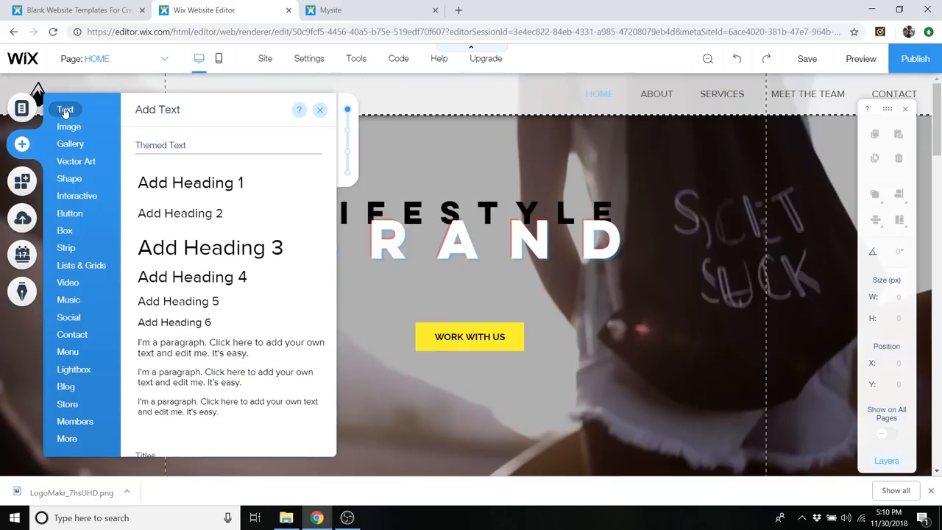
left_click(227, 190)
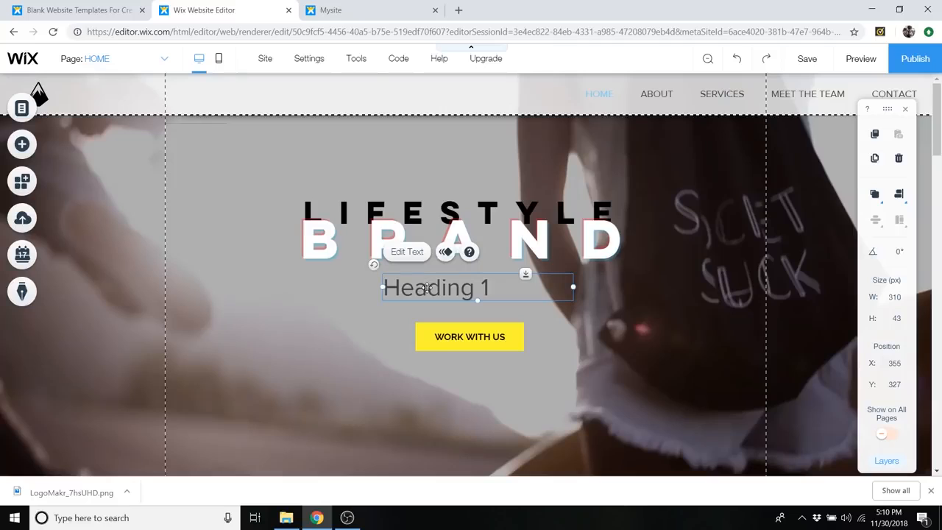
double_click(426, 288)
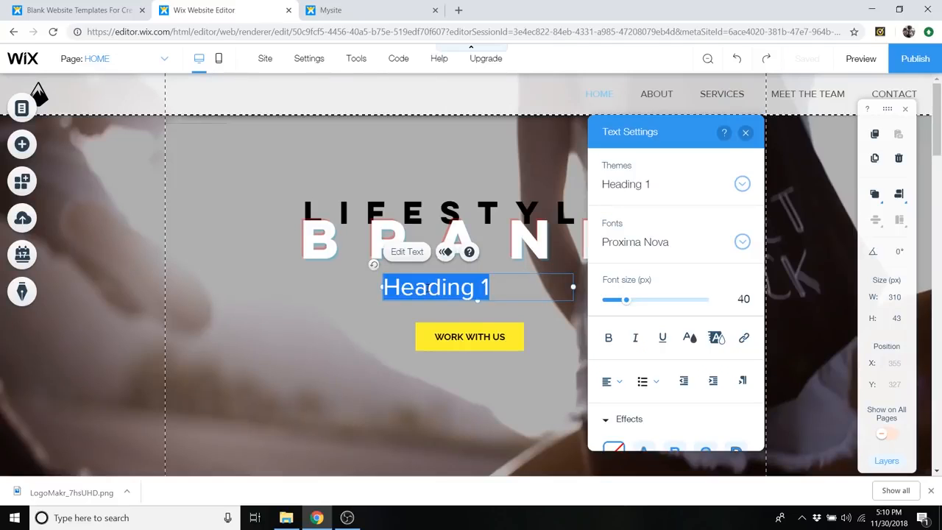
type("LIFE")
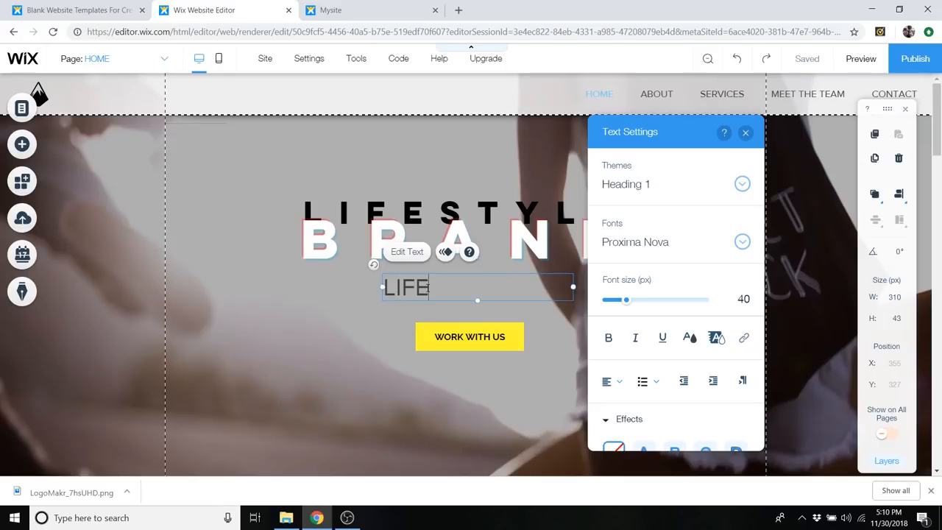
type("STYLE")
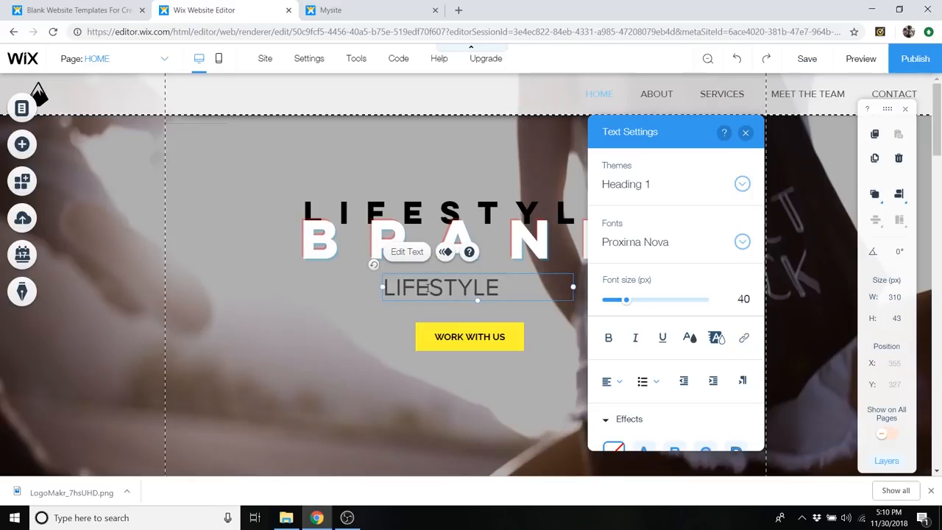
- Set the new "LIFESTYLE" heading to 20 px in the Lulo Clean font
double_click(429, 288)
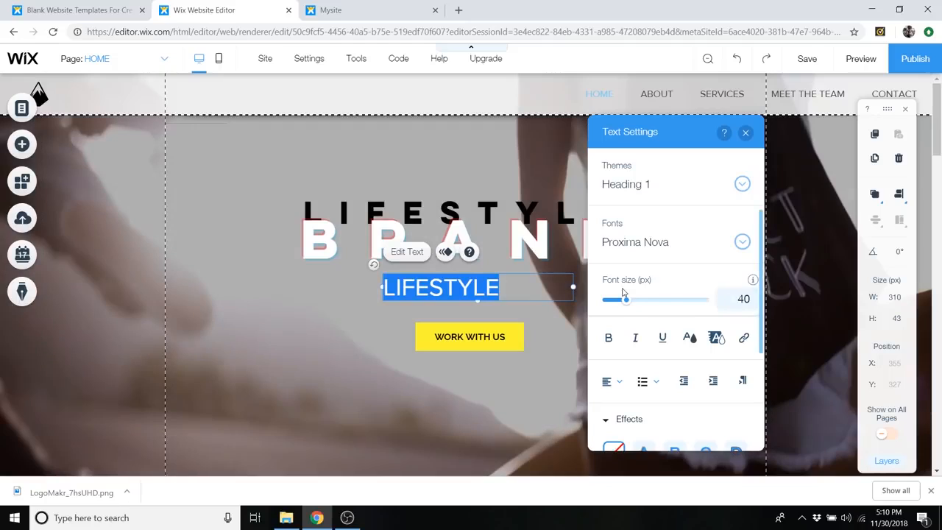
left_click_drag(629, 303, 616, 305)
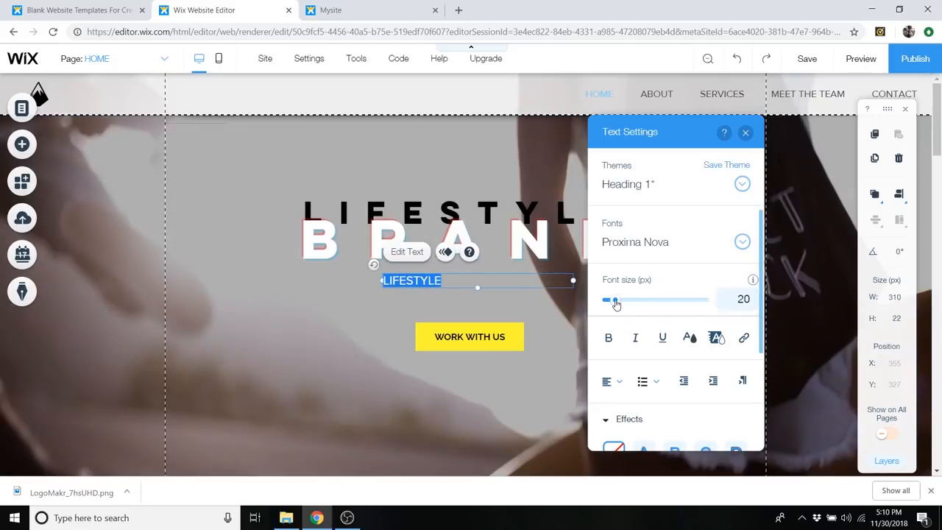
left_click(740, 242)
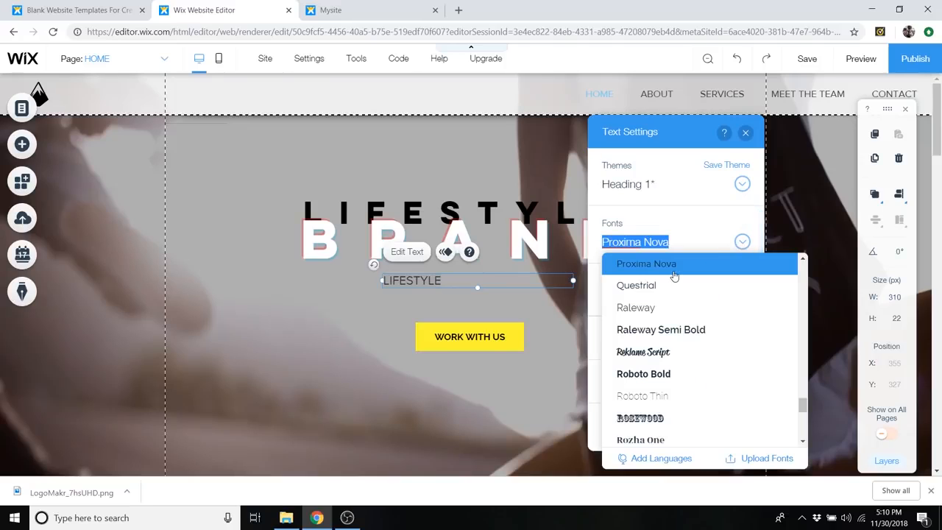
type("Lulo Clean")
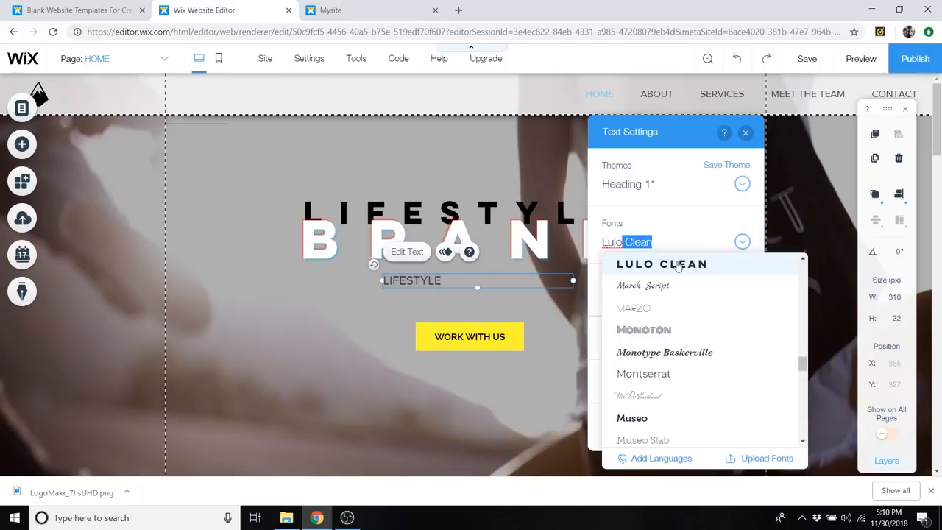
left_click(677, 265)
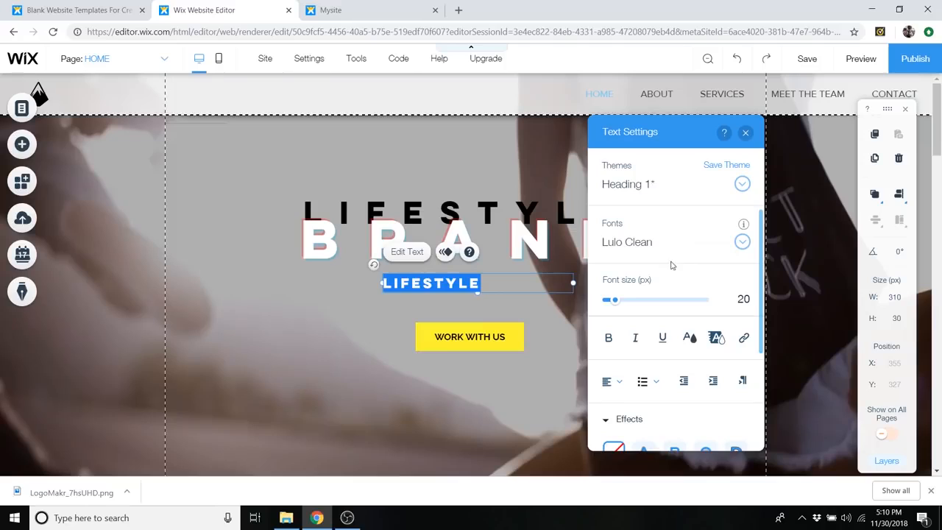
left_click(689, 338)
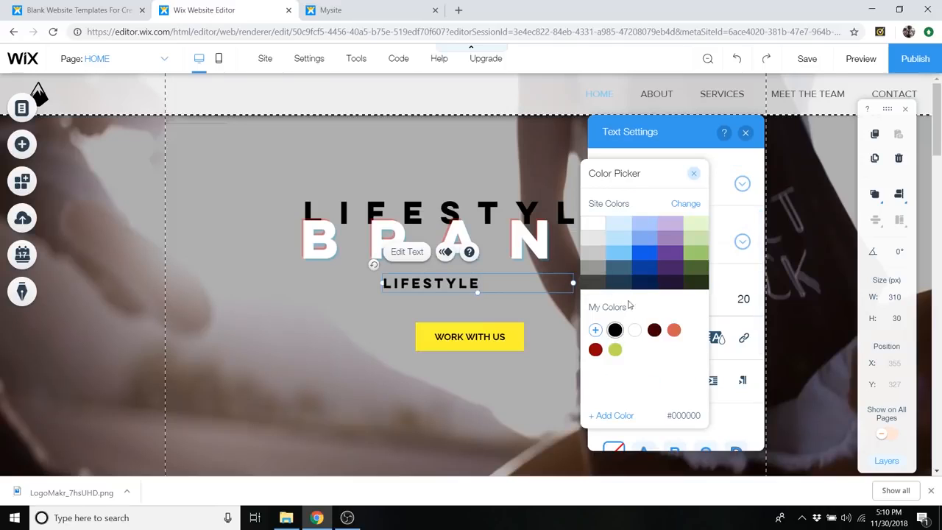
left_click(693, 174)
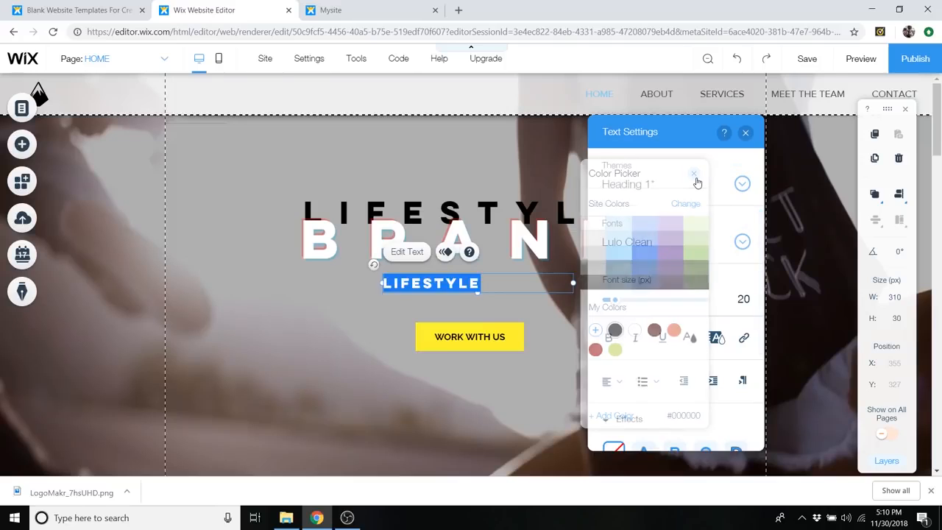
left_click(746, 134)
- Attach the small "LIFESTYLE" text to the header beside the mountain logo and narrow its box to about 161 px
left_click_drag(452, 282, 128, 96)
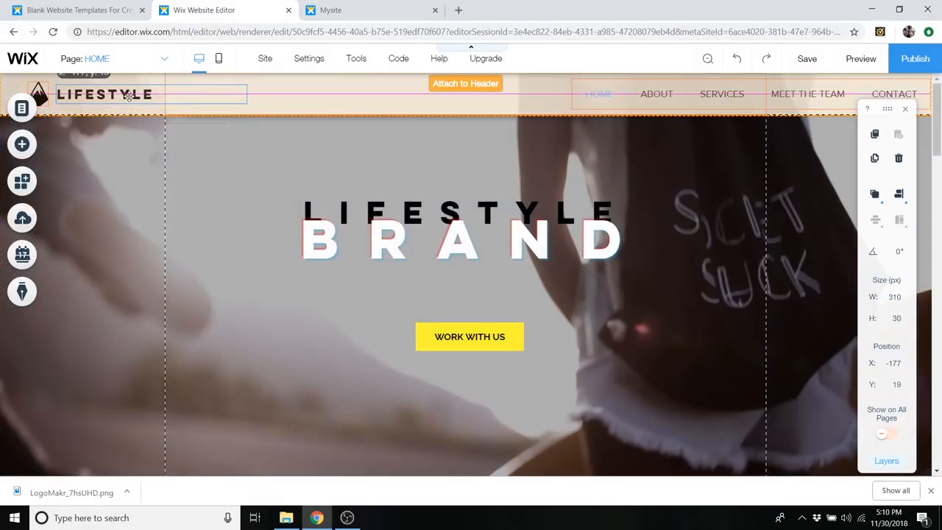
left_click_drag(129, 95, 127, 96)
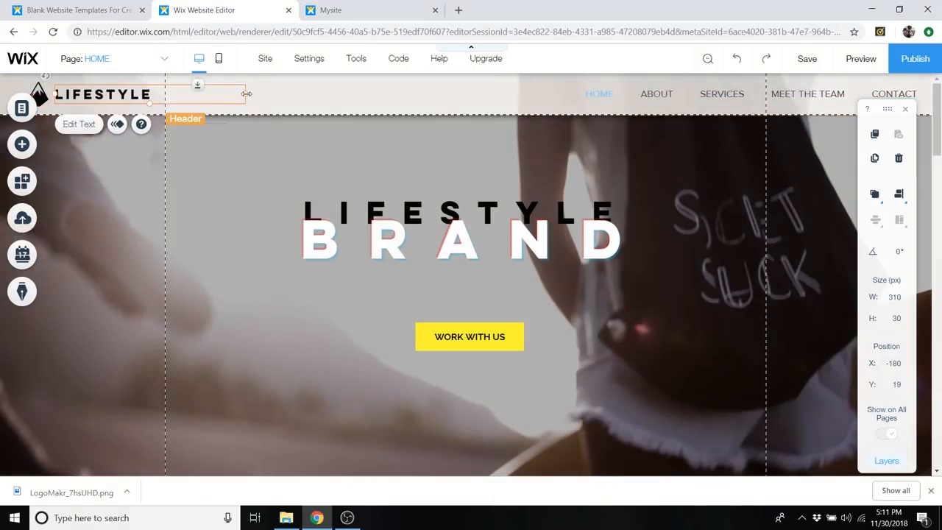
left_click_drag(245, 93, 157, 103)
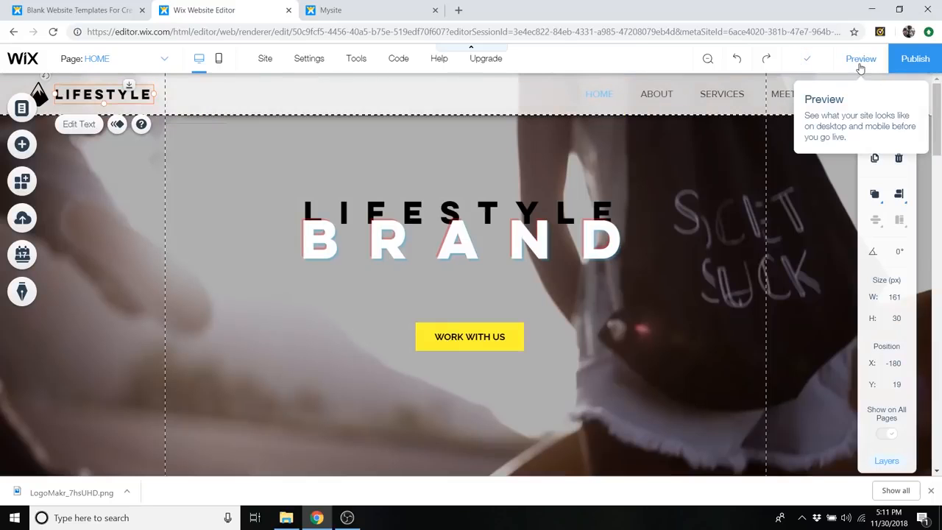
- Preview the site and check how the header logo and text look over the hero and About Us sections, then return to editing
left_click(860, 64)
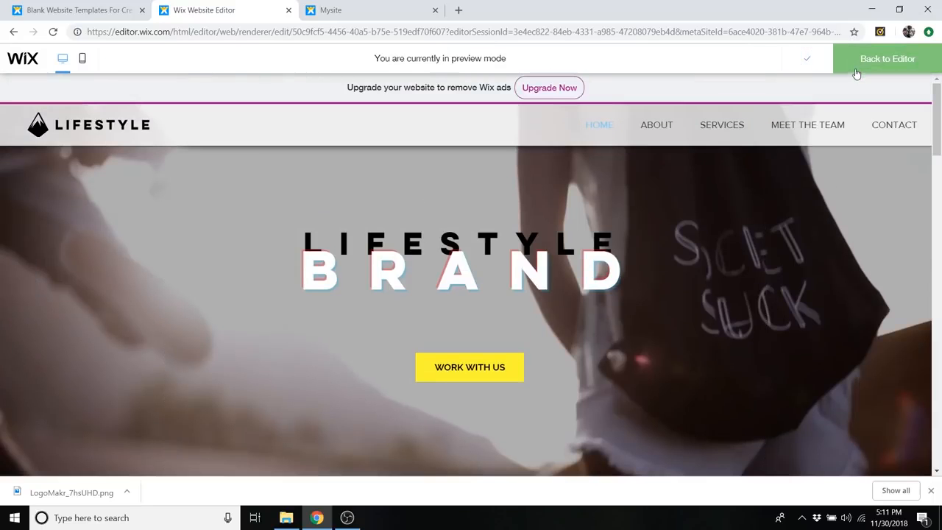
scroll(557, 240, "down", 2)
scroll(557, 240, "down", 8)
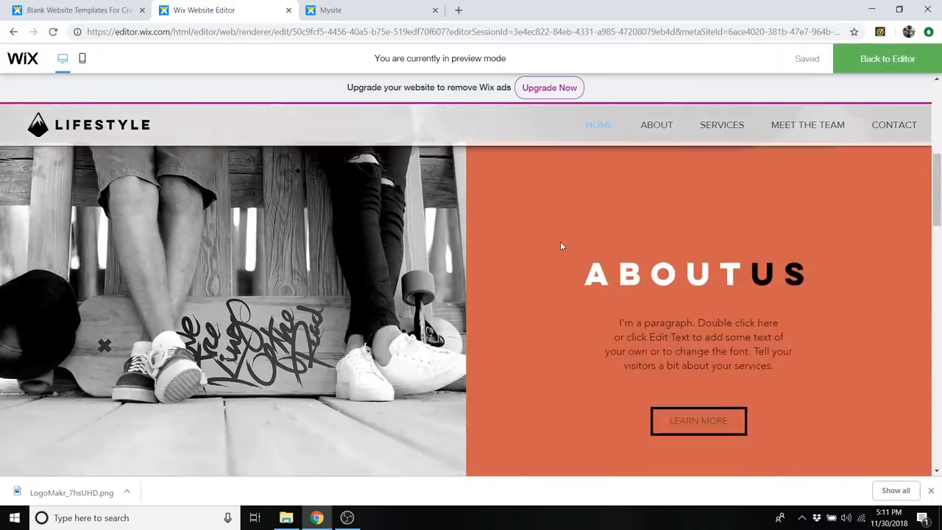
scroll(553, 284, "up", 10)
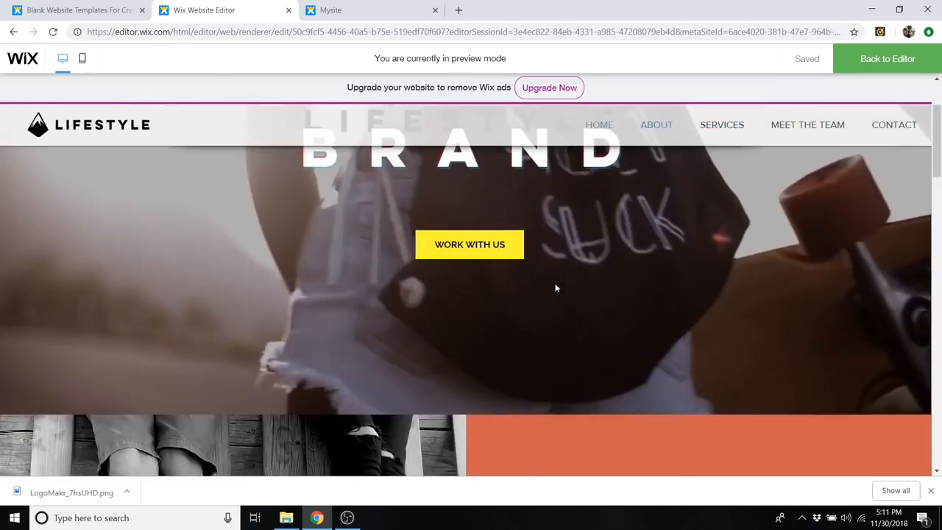
scroll(607, 318, "down", 2)
scroll(622, 326, "down", 4)
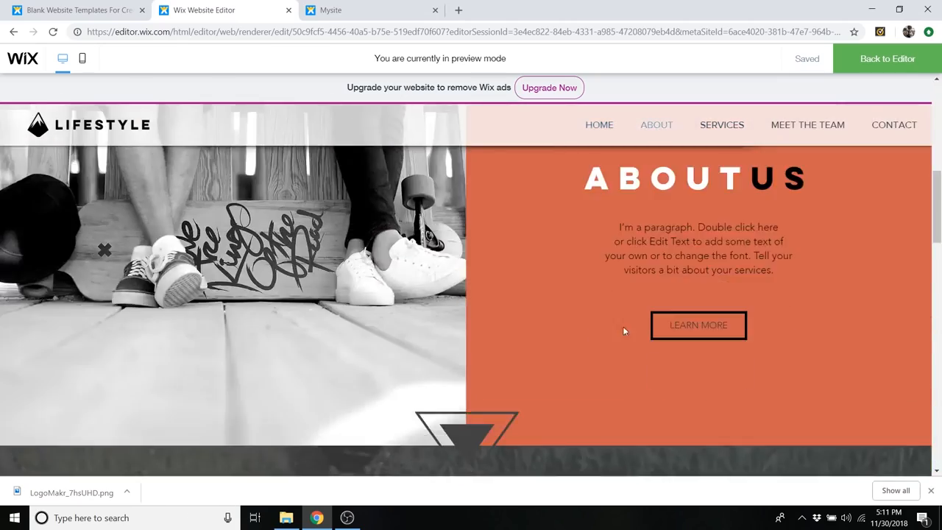
scroll(626, 334, "up", 6)
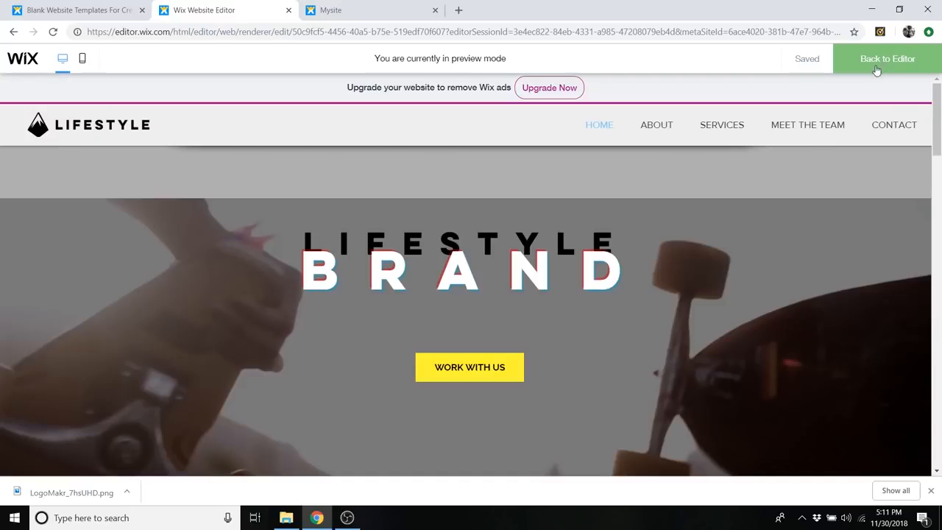
left_click(878, 65)
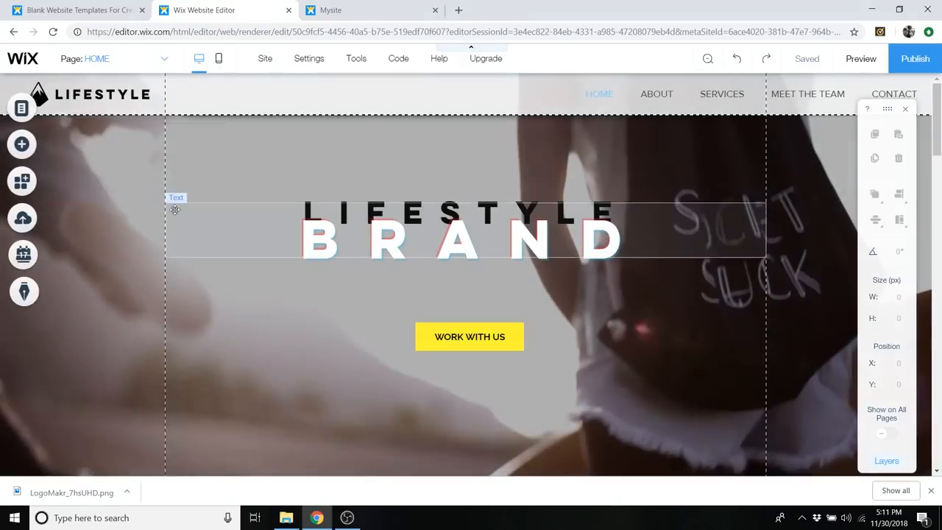
- Link the header's mountain logo image to the HOME page, opening in the current window
left_click(59, 96)
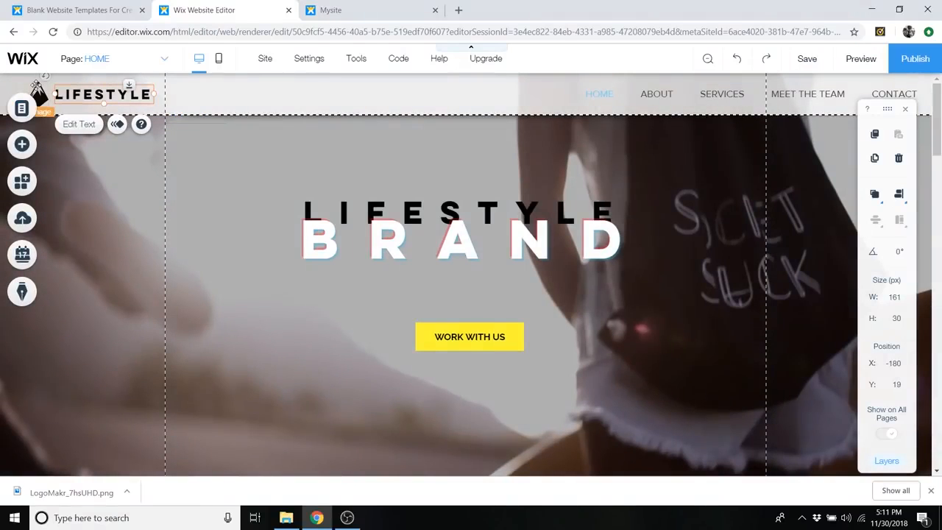
left_click(37, 87)
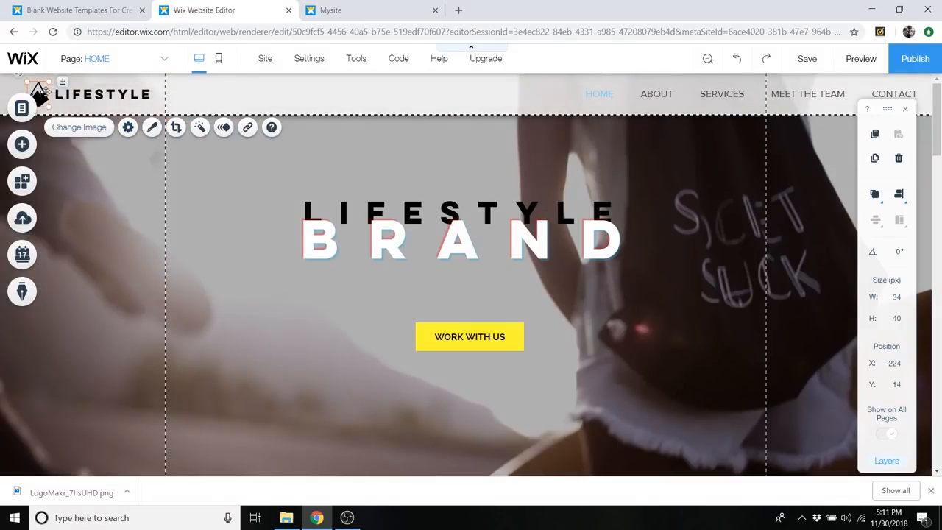
left_click(128, 128)
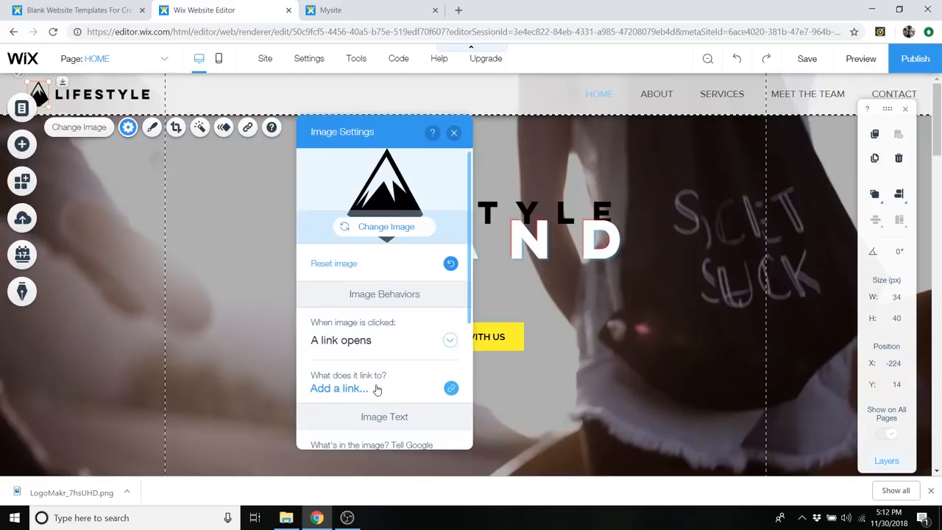
left_click(375, 388)
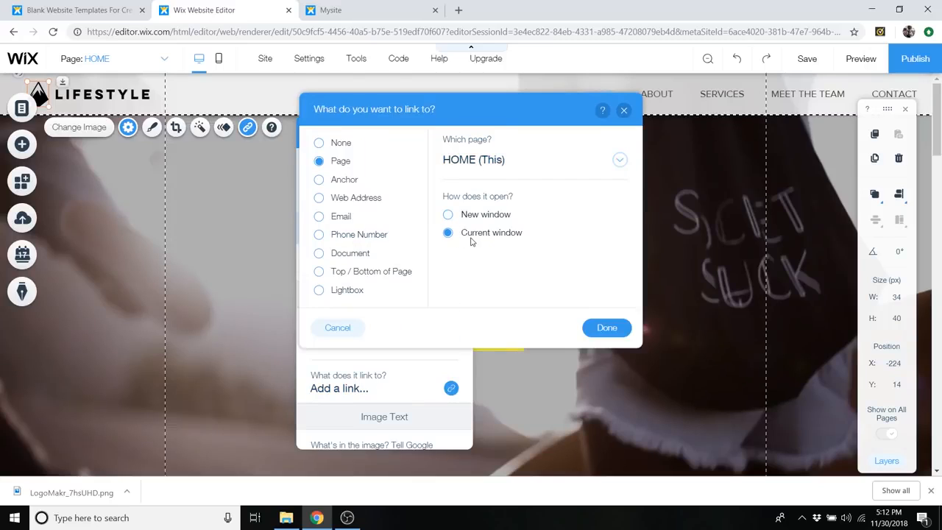
left_click(606, 328)
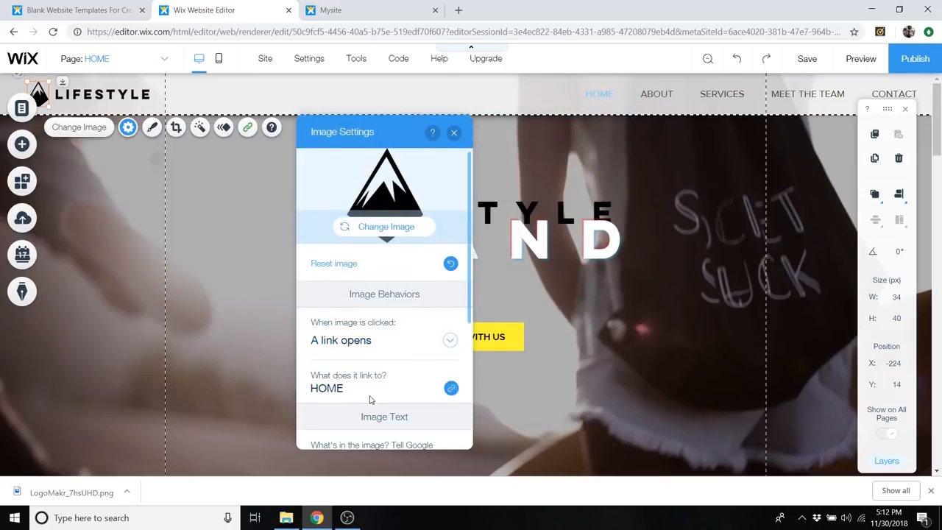
left_click(453, 133)
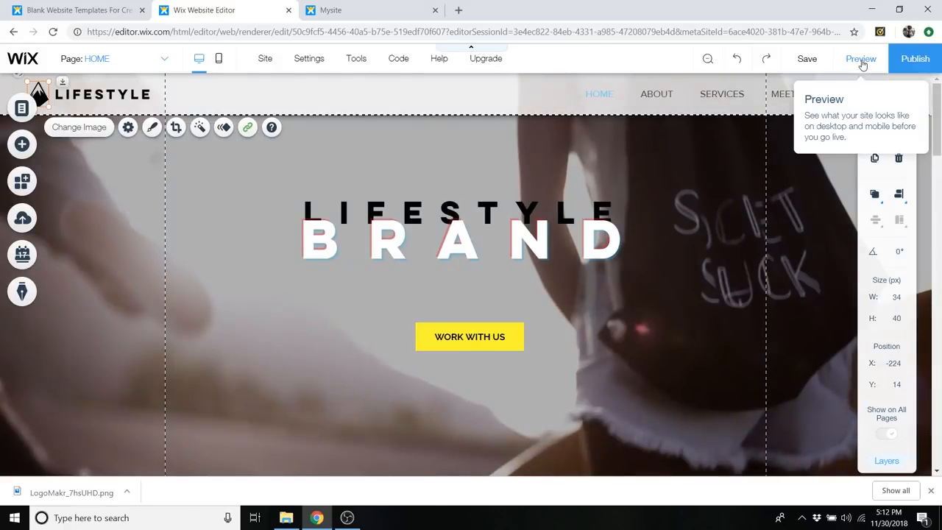
- Preview the site, test the CONTACT menu item and the logo's link from the contact section, and return to editing
left_click(857, 59)
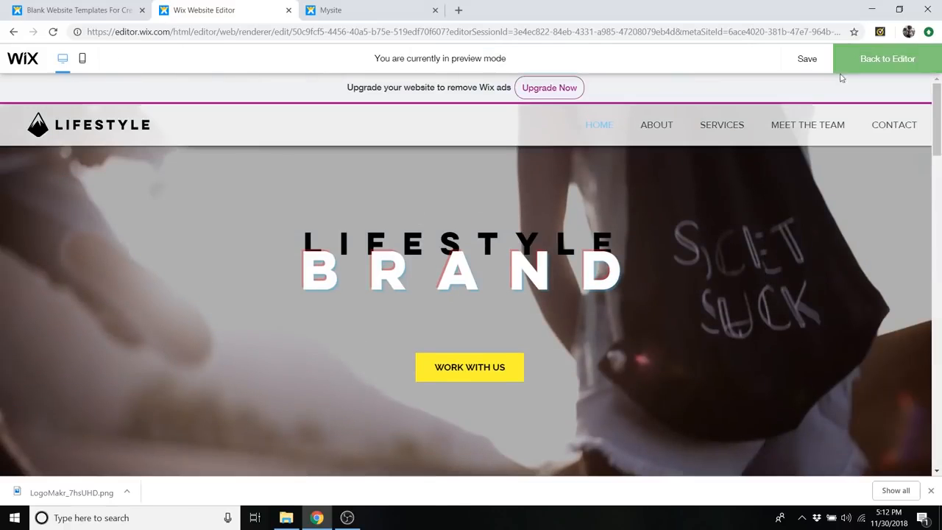
scroll(660, 259, "down", 5)
scroll(661, 274, "down", 13)
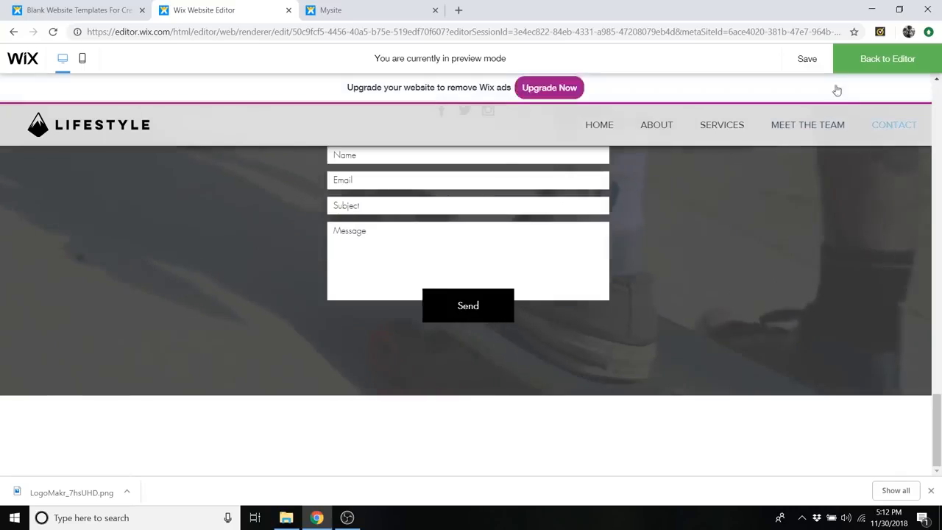
left_click(887, 126)
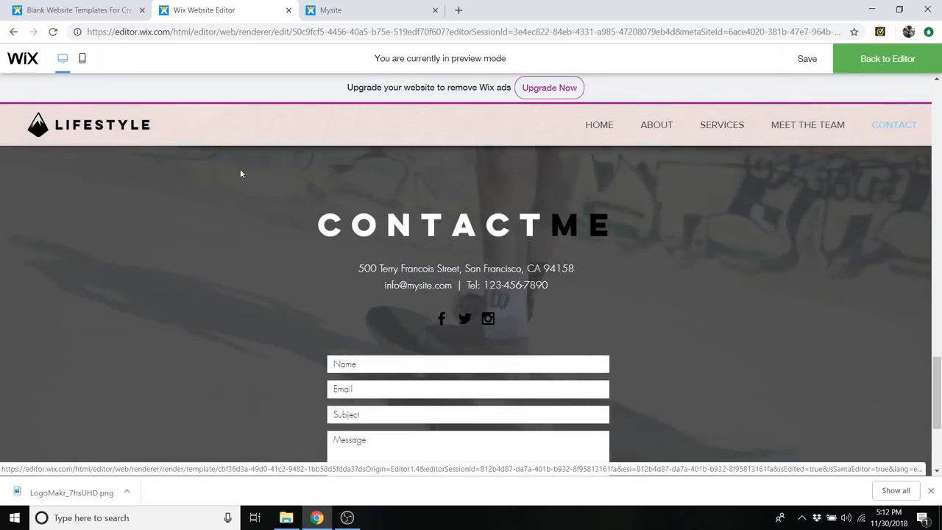
left_click(34, 127)
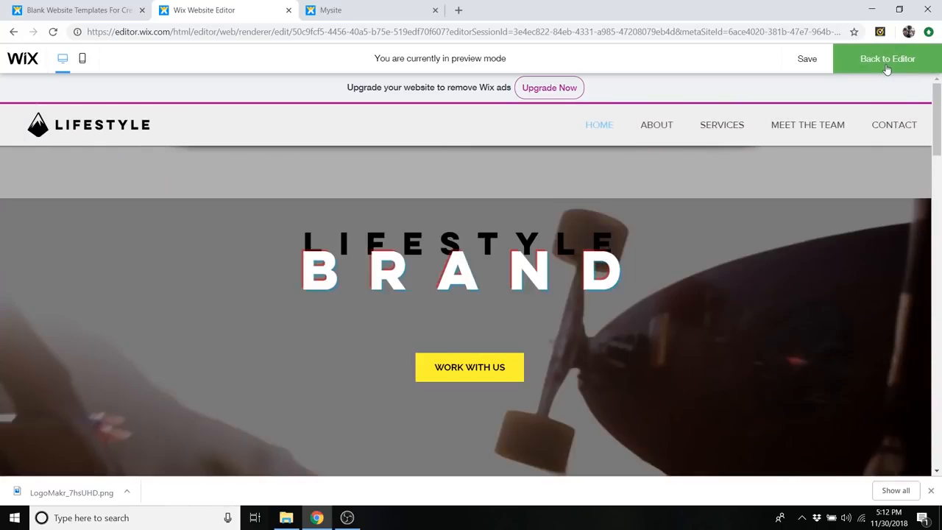
left_click(887, 65)
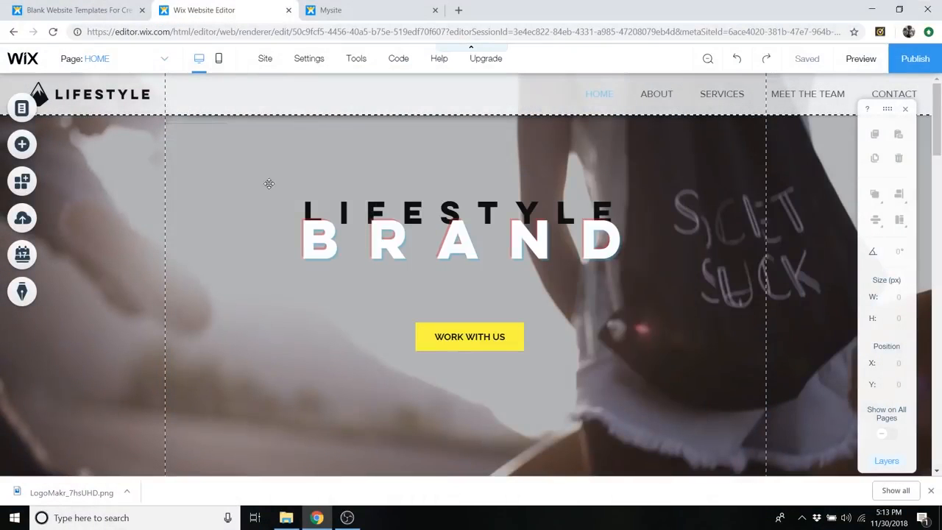
- Customize the footer design, switching from the no-color style to a filled preset with a shadowed upper edge
scroll(268, 183, "down", 5)
scroll(269, 195, "down", 15)
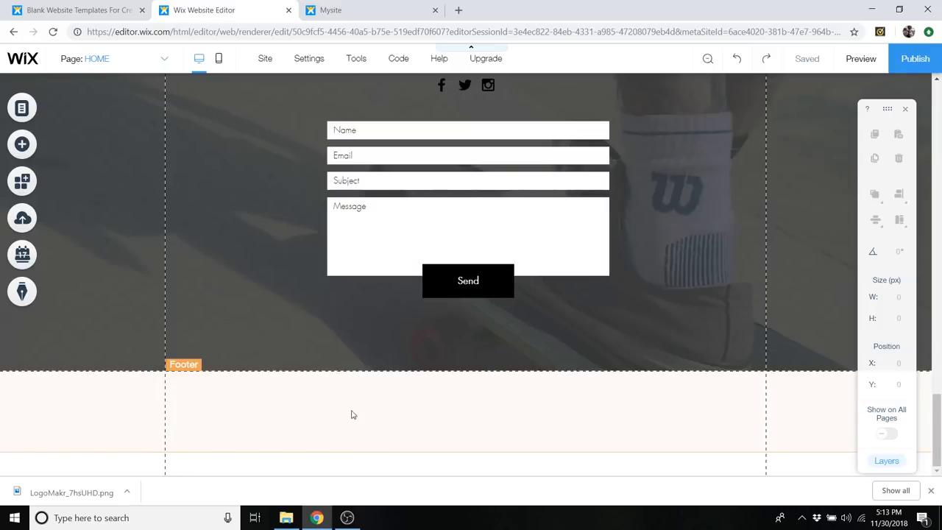
right_click(368, 410)
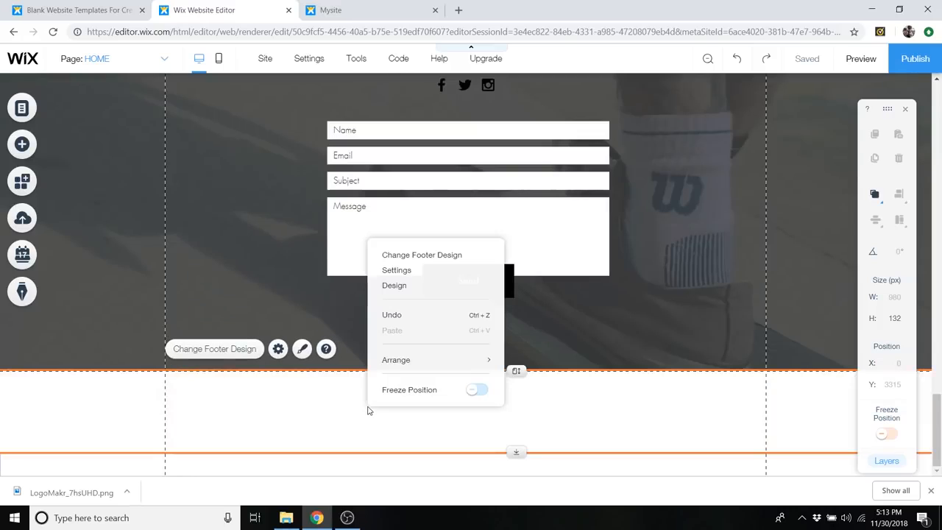
left_click(447, 258)
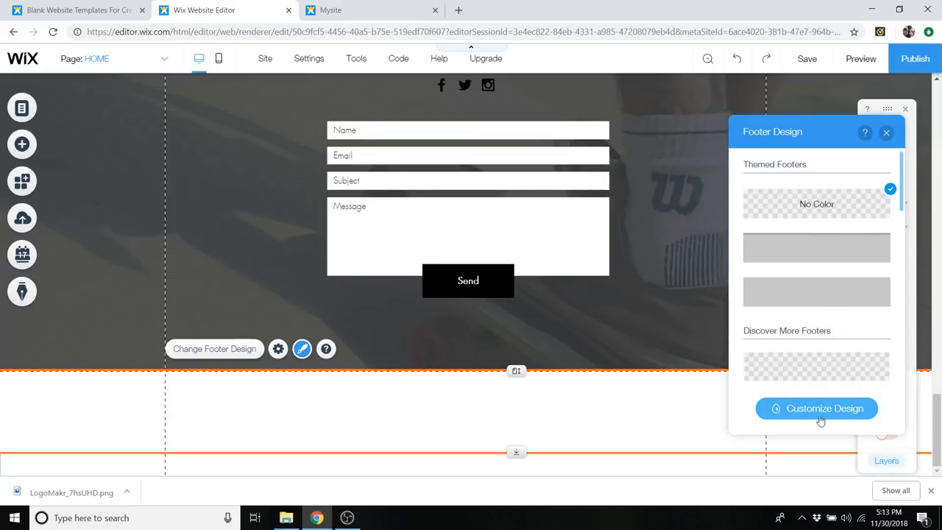
left_click(817, 409)
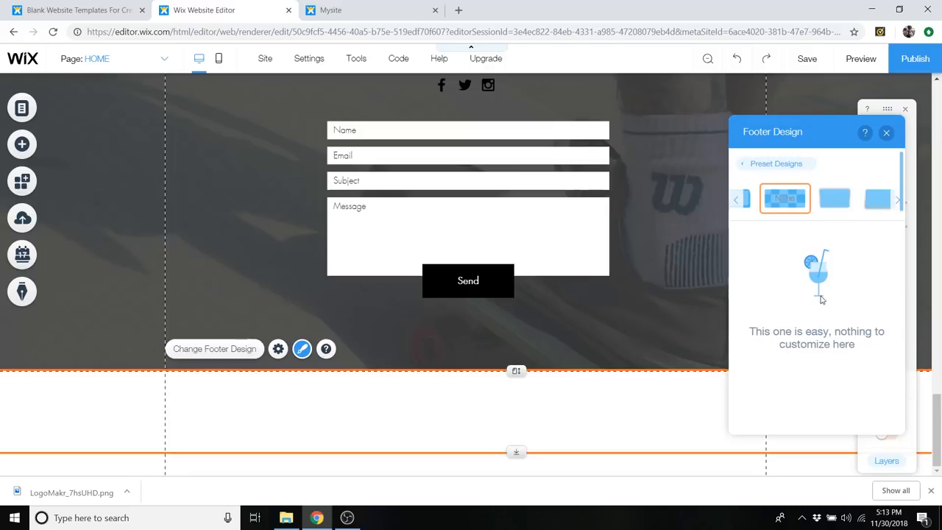
left_click(894, 201)
left_click(894, 200)
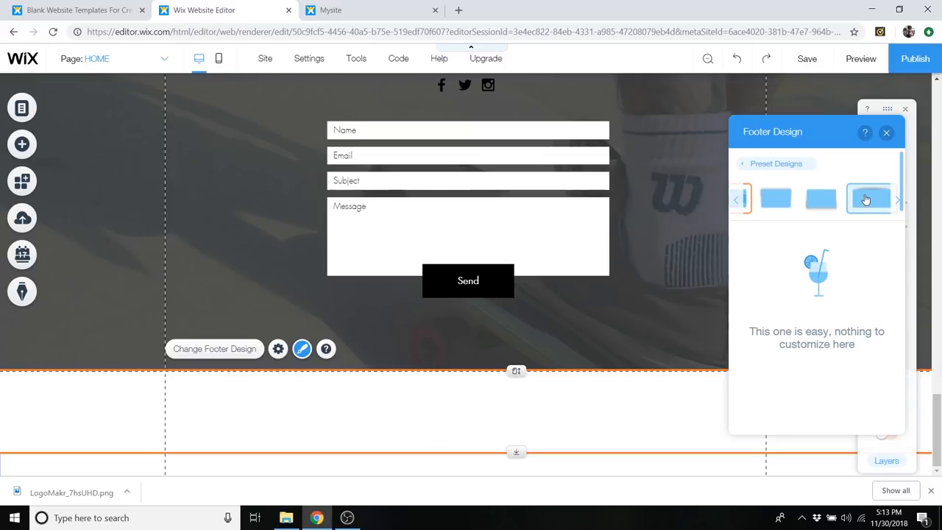
left_click(866, 199)
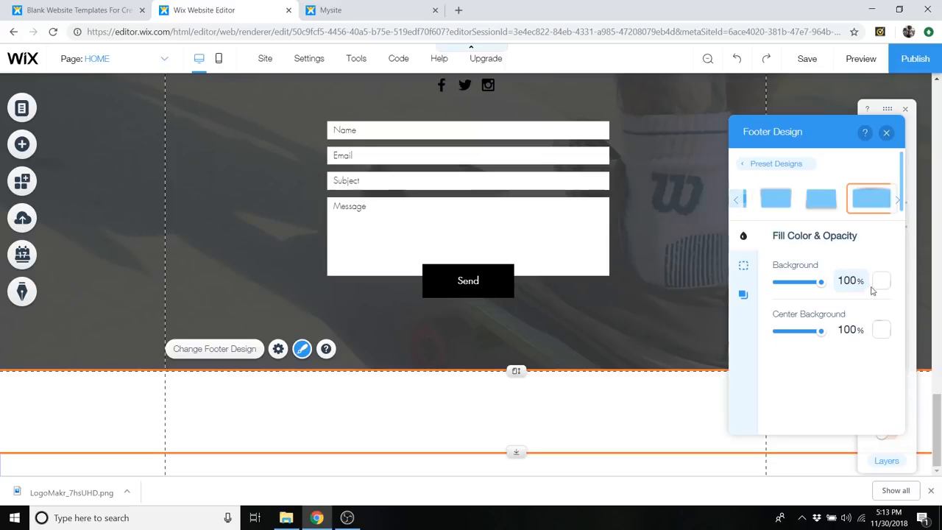
- Set the footer's background to a custom dark grey of about #2E2E2E and its center background opacity to 0%
left_click(881, 280)
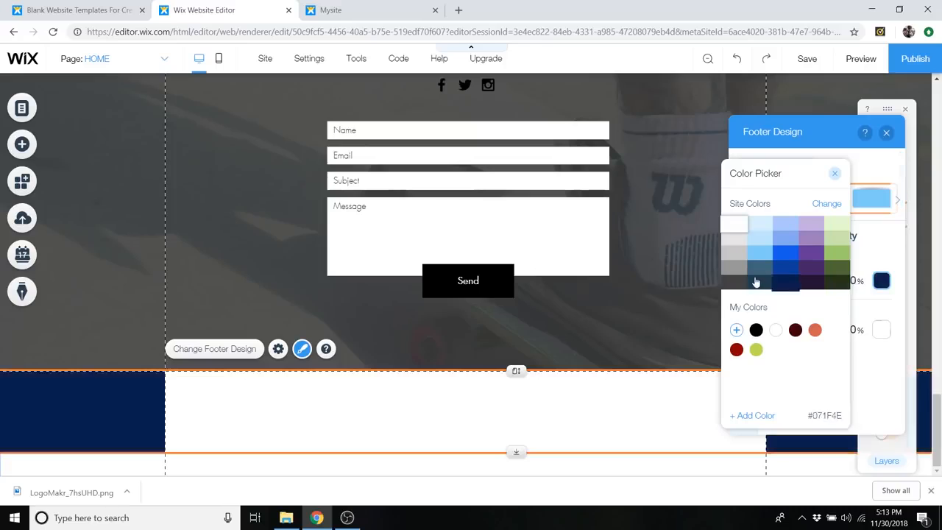
left_click(736, 285)
left_click(736, 330)
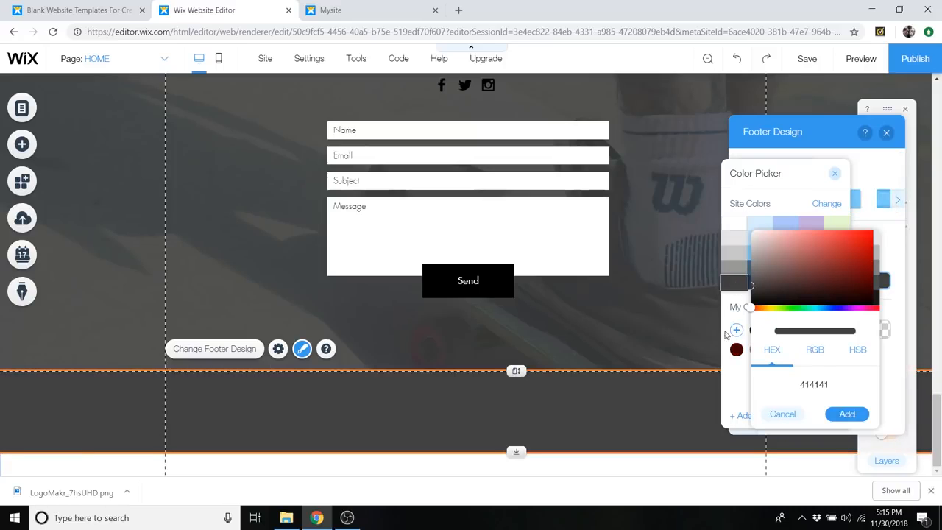
left_click(752, 287)
left_click(750, 293)
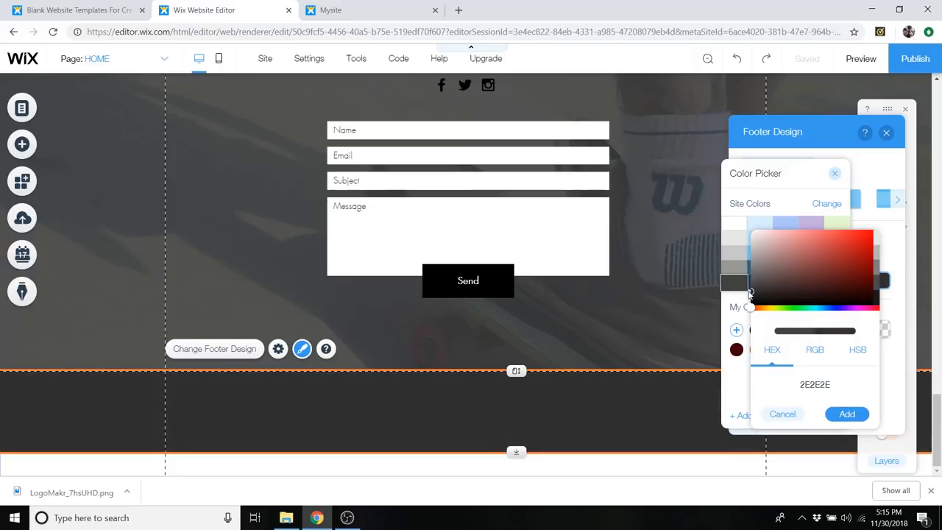
left_click_drag(747, 292, 746, 291)
left_click(850, 414)
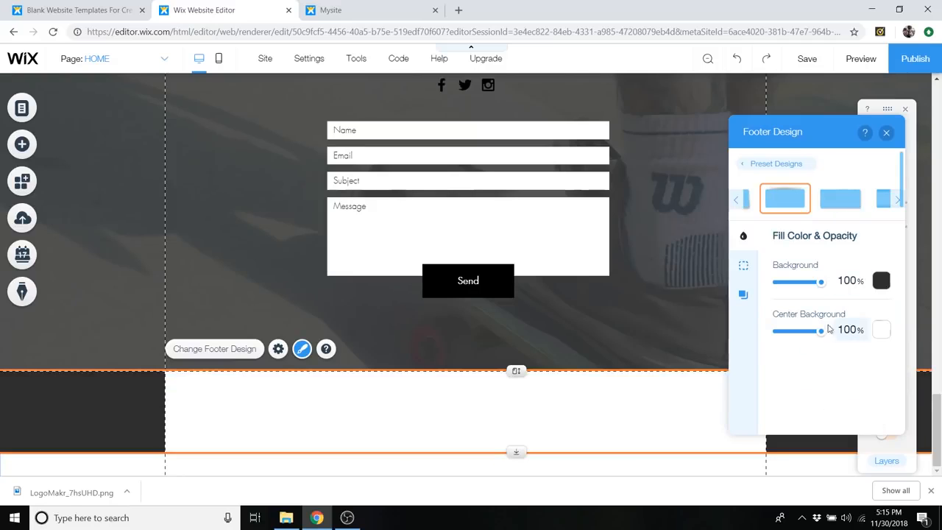
left_click_drag(823, 335, 765, 334)
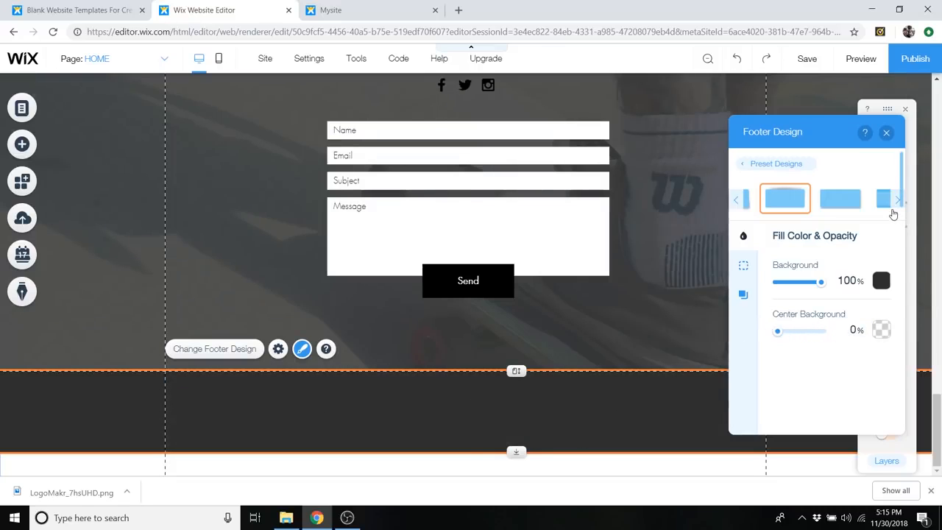
left_click(888, 133)
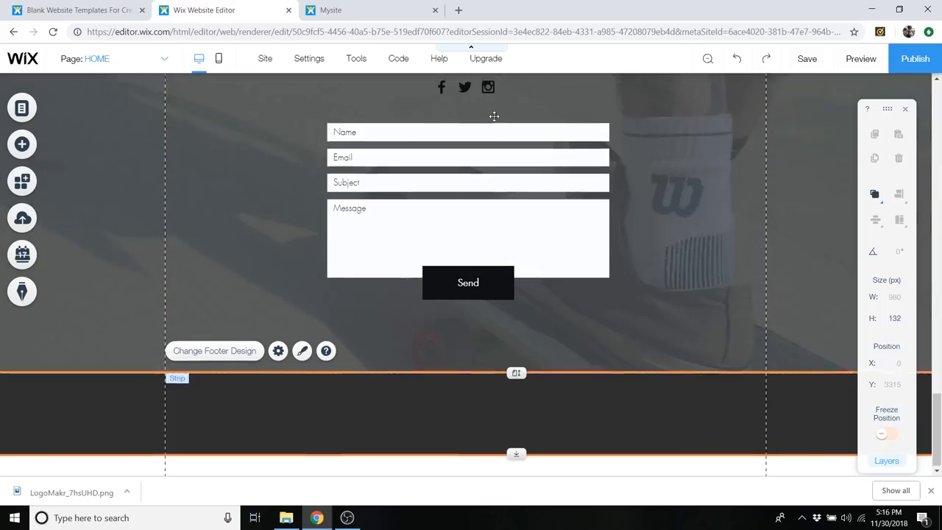
- Duplicate the Facebook, Twitter and Instagram social icons above the contact form
scroll(466, 155, "up", 1)
left_click(466, 149)
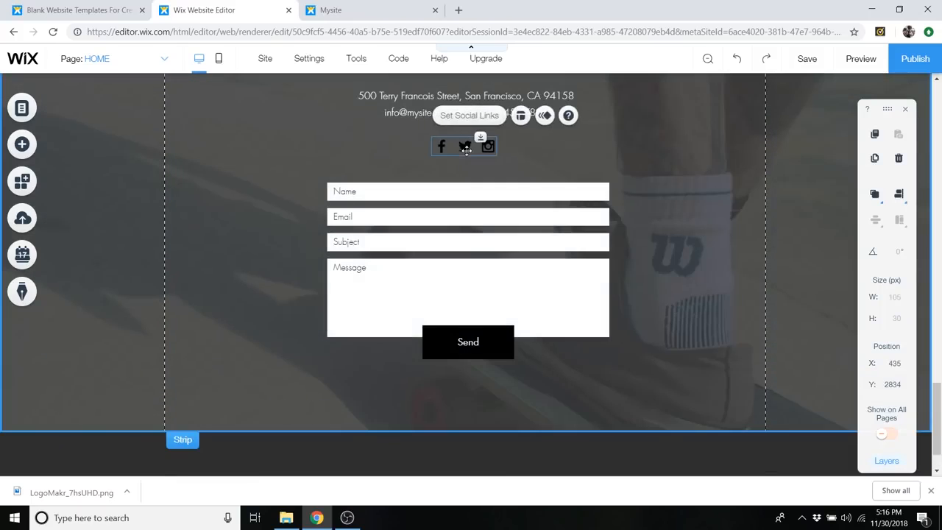
right_click(465, 147)
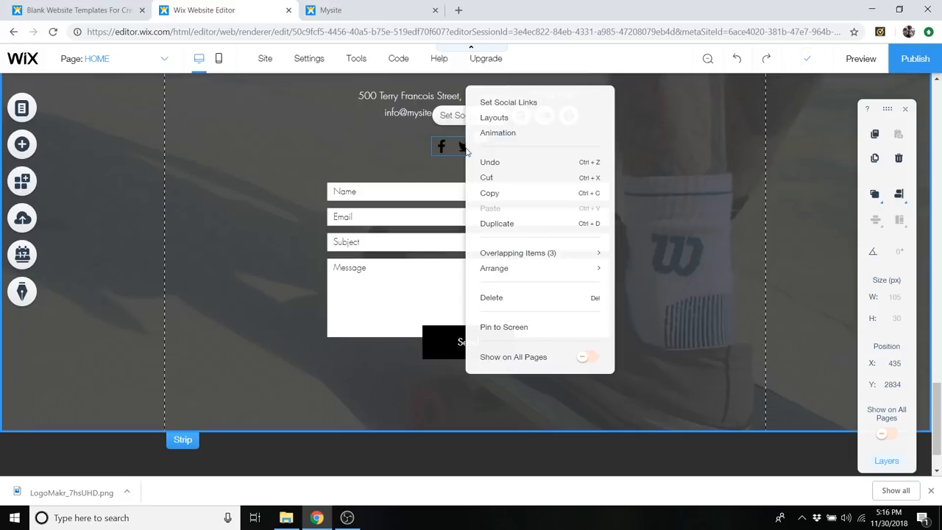
left_click(497, 224)
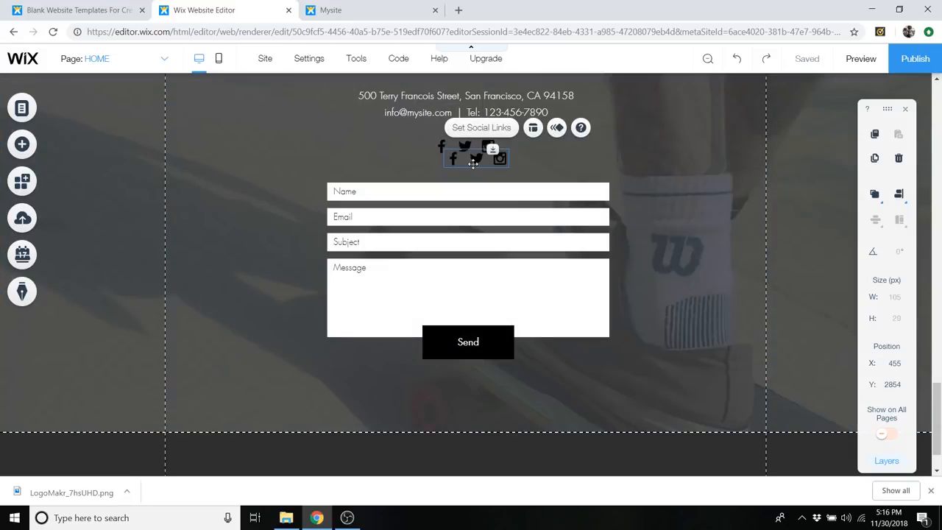
- Move the duplicated social icons into the footer and center them at about X 436, Y 3344
left_click_drag(473, 163, 471, 455)
scroll(469, 427, "down", 1)
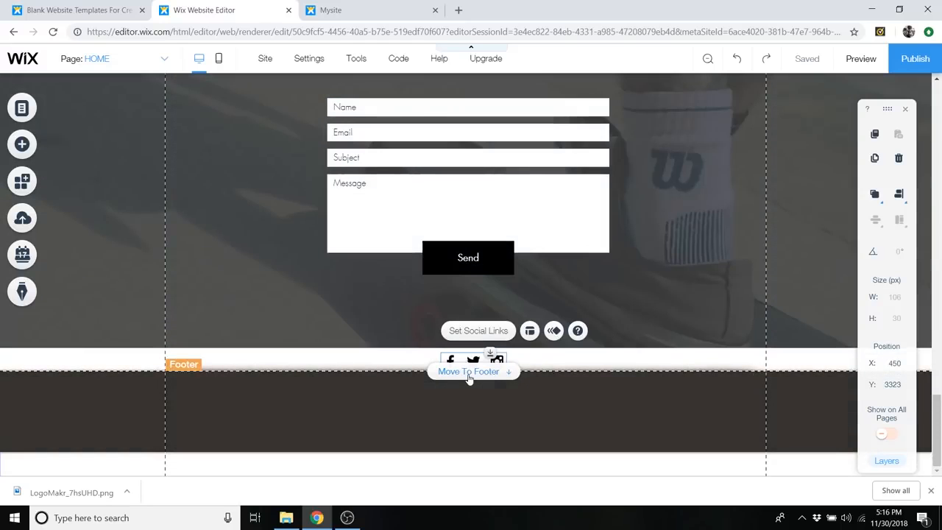
left_click(468, 374)
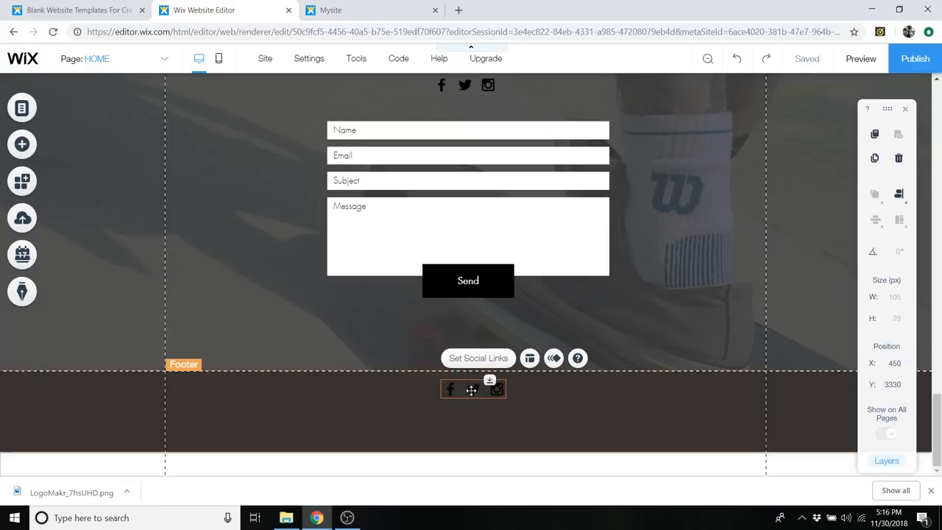
mouse_move(471, 394)
left_mouse_down()
mouse_move(472, 407)
mouse_move(463, 401)
left_mouse_up()
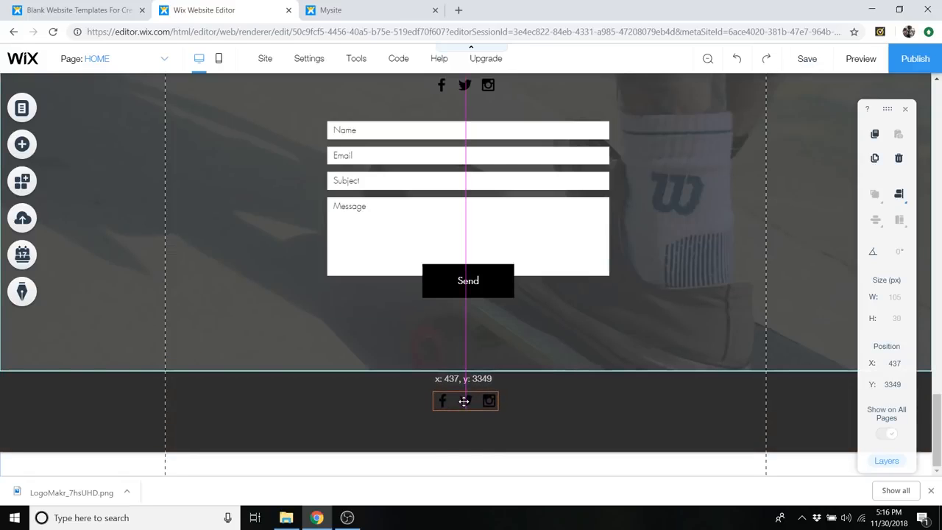
left_click_drag(463, 401, 463, 398)
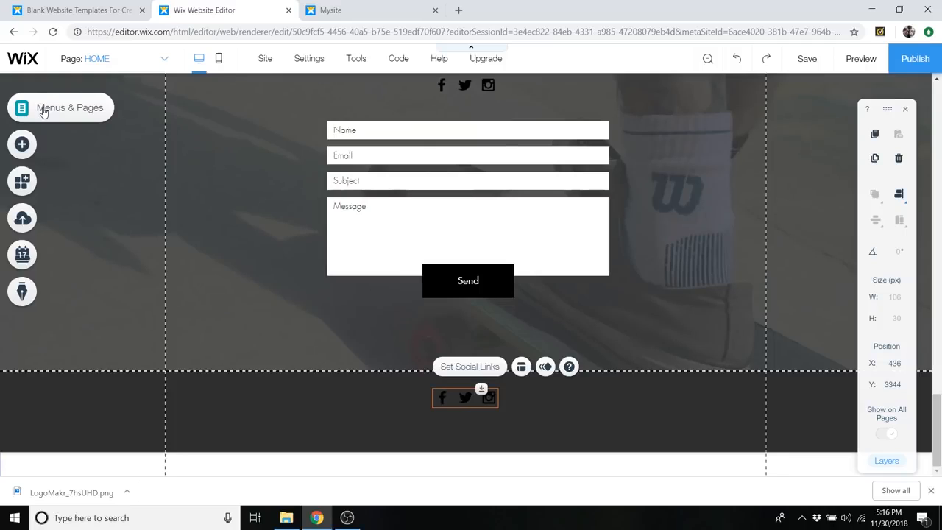
- Add a page named "Privacy Policy" to the site menu and place it below CONTACT
left_click(42, 110)
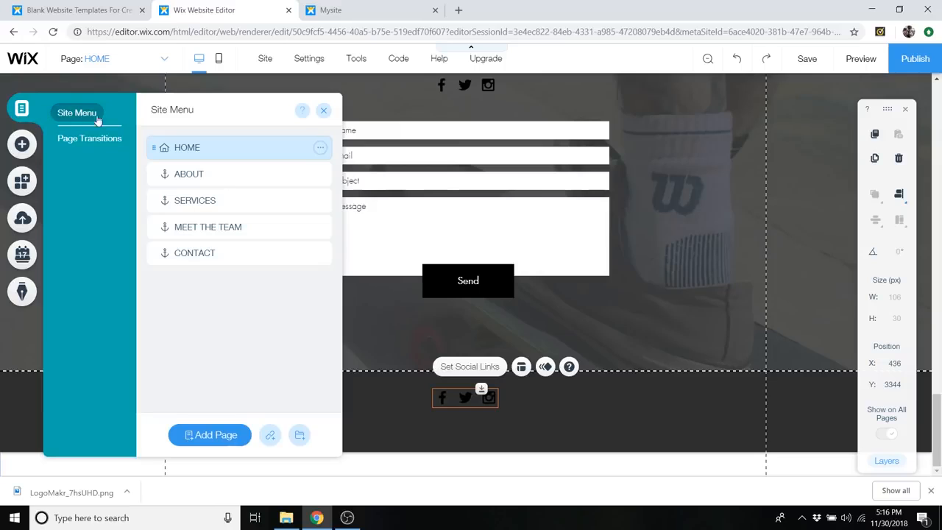
left_click(209, 435)
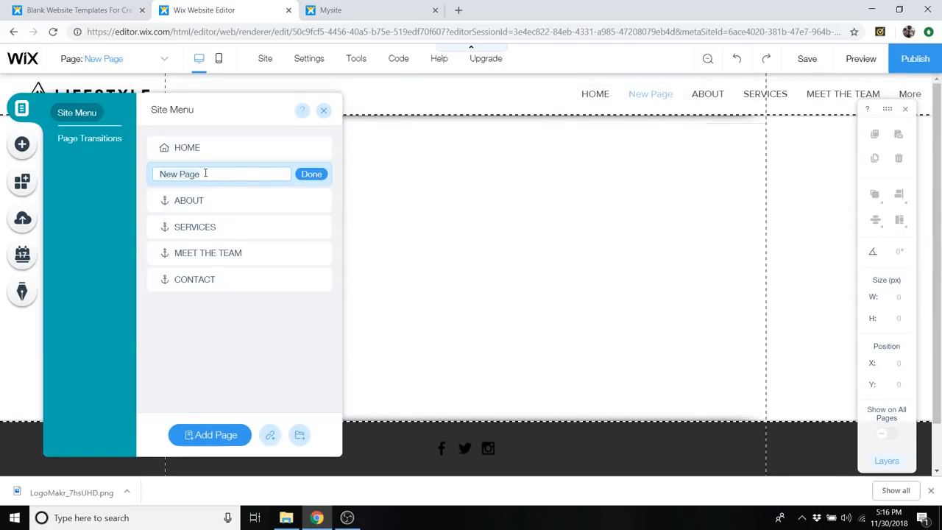
type("Privacy Policy")
left_click(311, 175)
left_click_drag(309, 176, 284, 282)
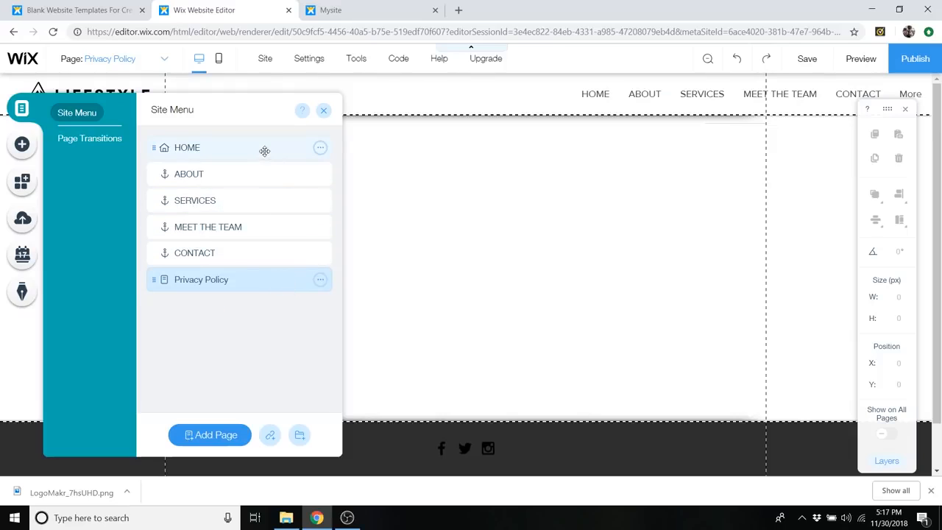
- Add a page named "Terms" below Privacy Policy in the site menu, dismissing the save error
left_click(221, 435)
type("Terms")
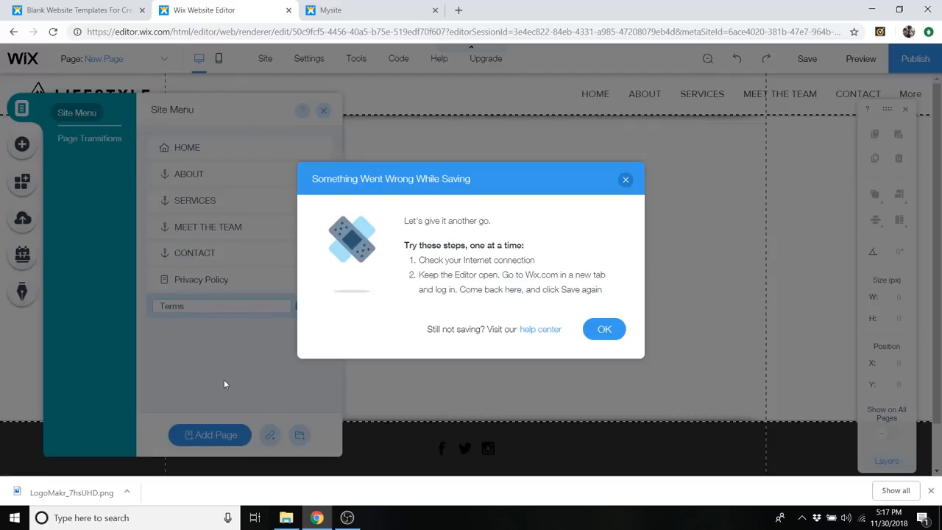
left_click(603, 329)
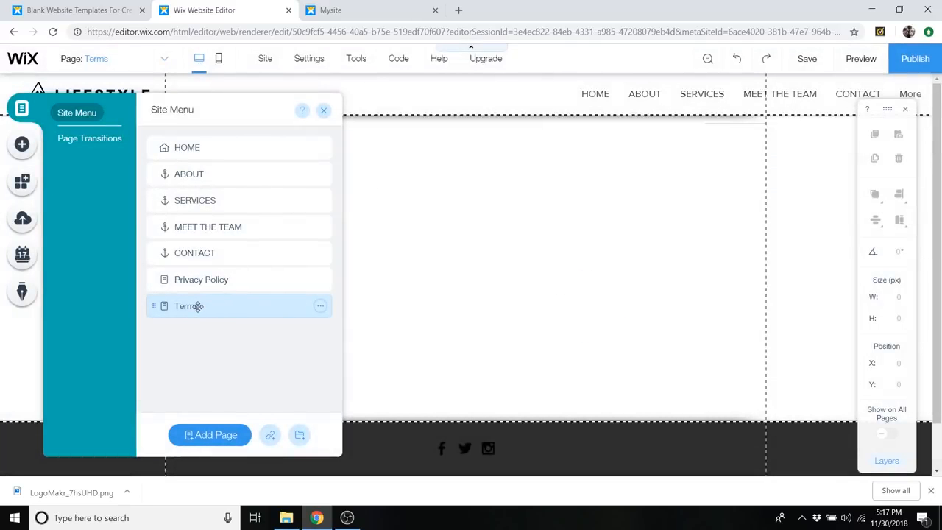
- Rename the Terms page in the site menu as "Terms & Conditions"
double_click(199, 306)
type("&")
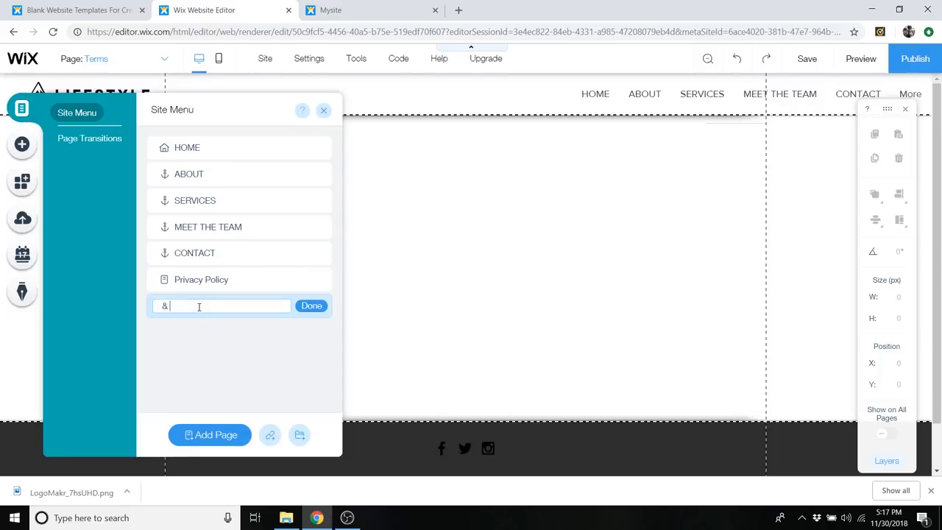
key("BackSpace")
type("Terms & Cond")
left_click(311, 308)
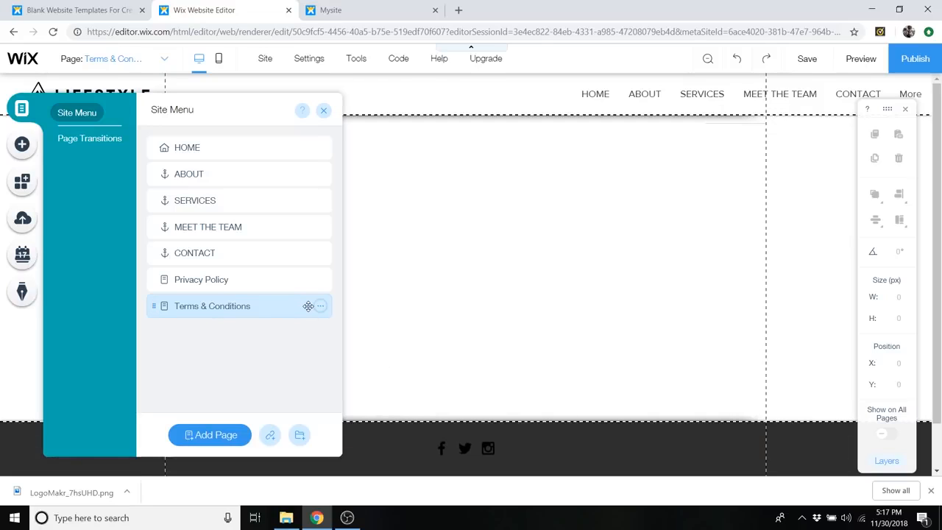
- Hide the Privacy Policy and Terms & Conditions pages from the site menu and close the page list
left_click(293, 282)
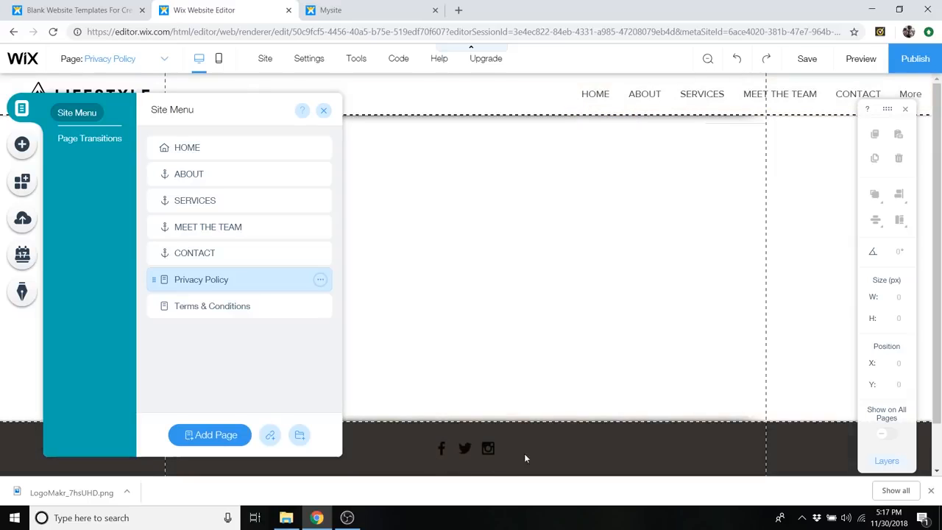
left_click(320, 281)
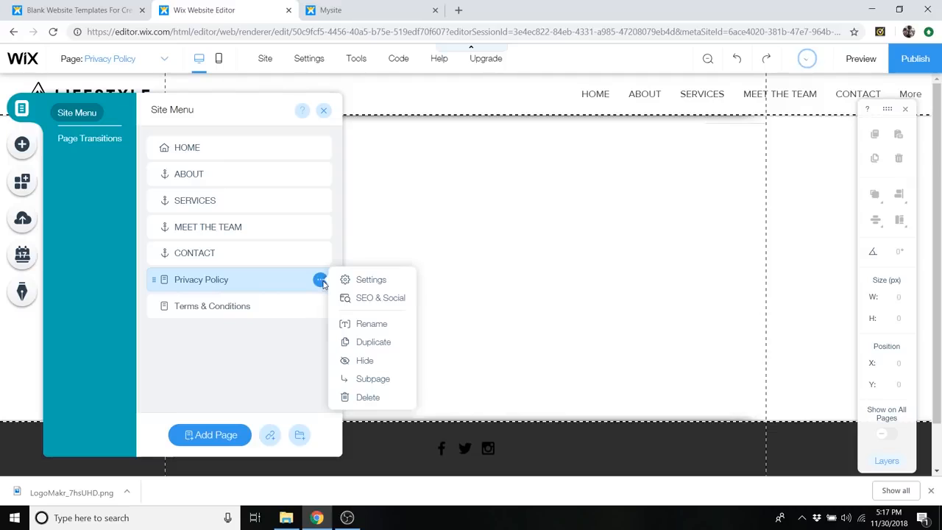
left_click(351, 360)
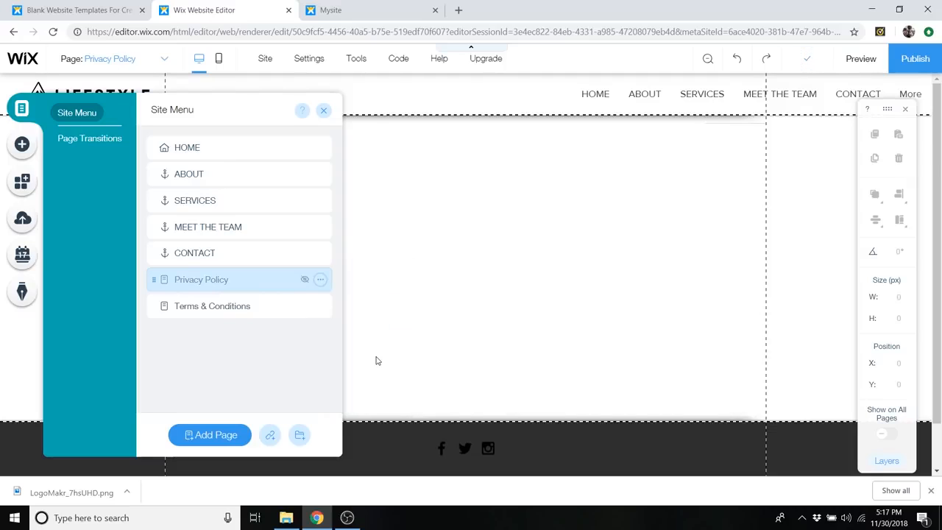
left_click(320, 305)
left_click(364, 387)
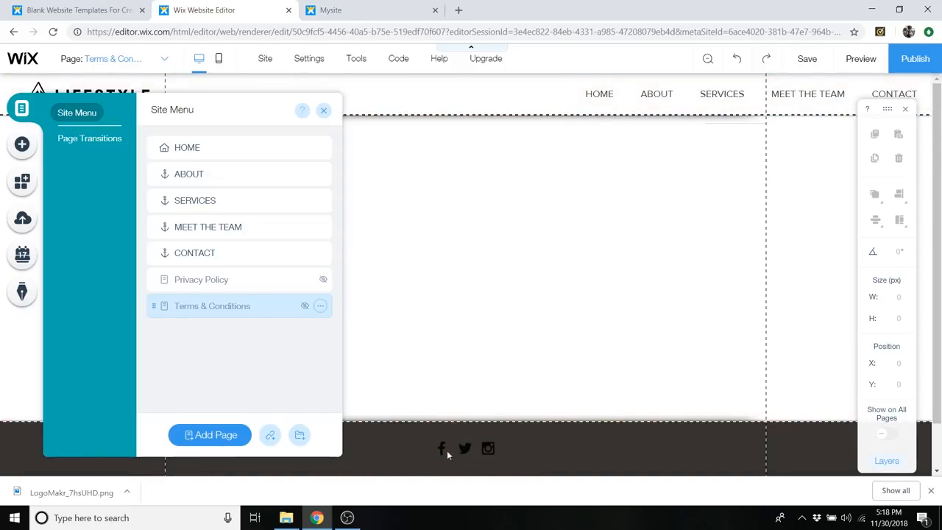
left_click(323, 112)
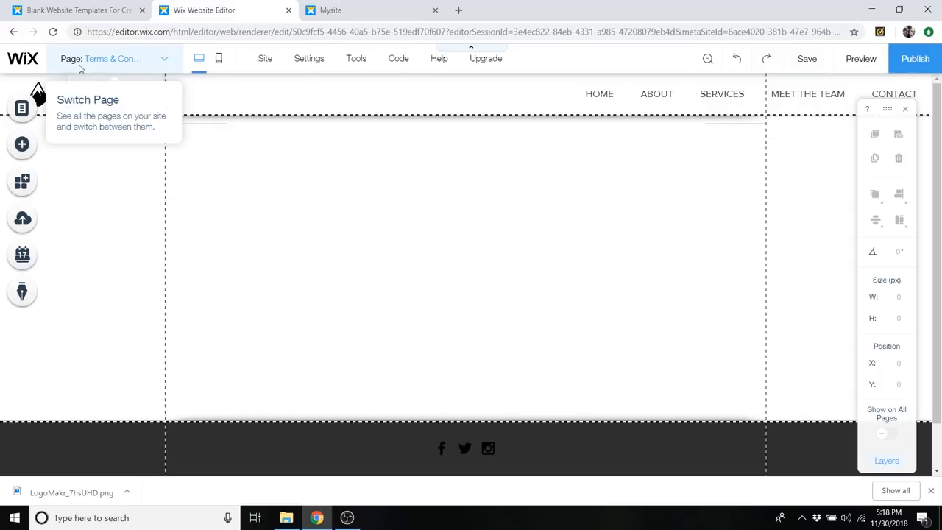
- On the HOME page, add the text-only themed button and place it in the footer at about X 344, Y 3383
left_click(158, 68)
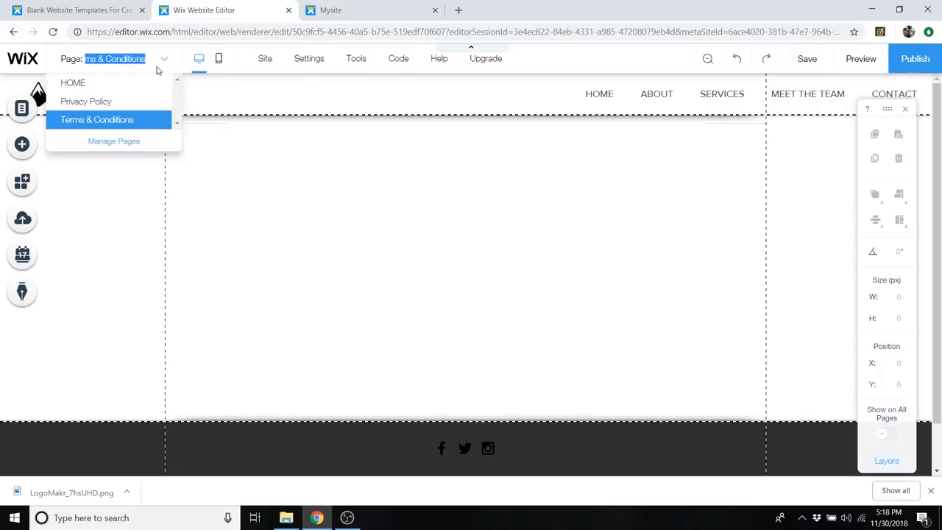
left_click(95, 86)
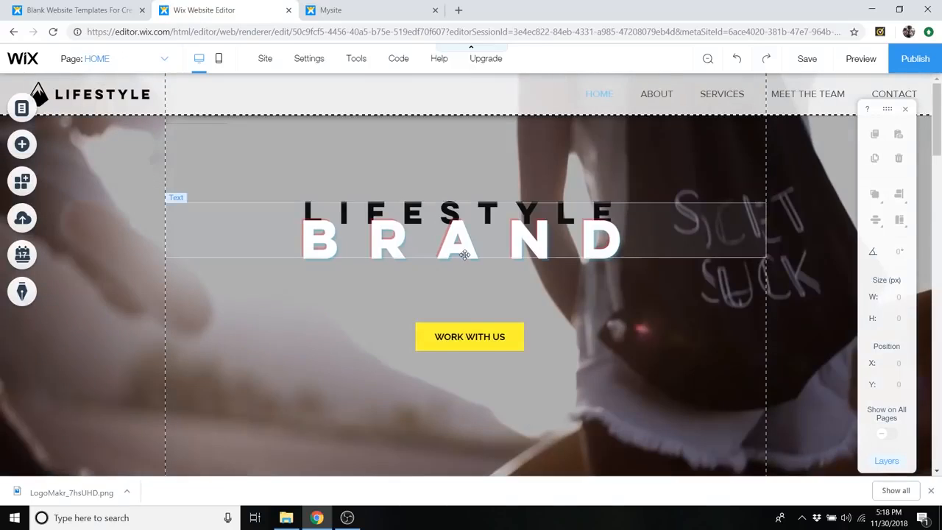
scroll(464, 255, "down", 20)
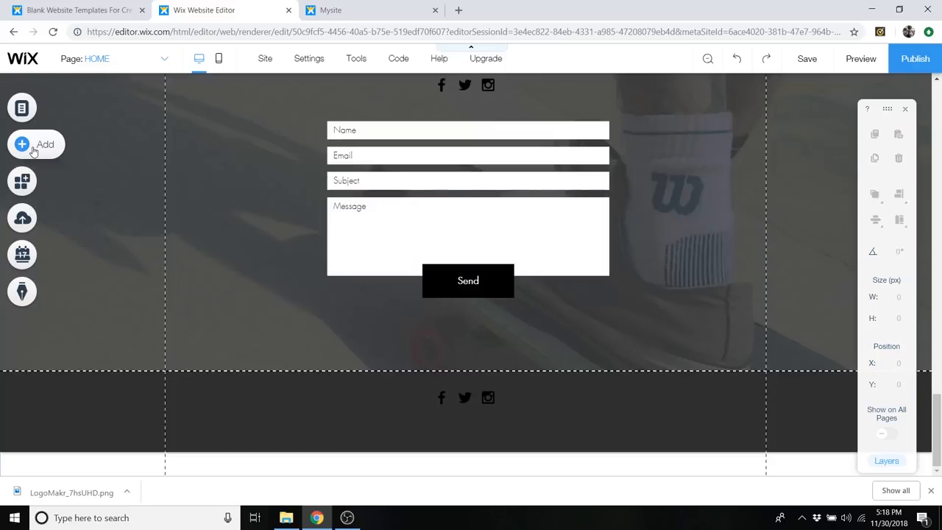
left_click(33, 150)
mouse_move(67, 216)
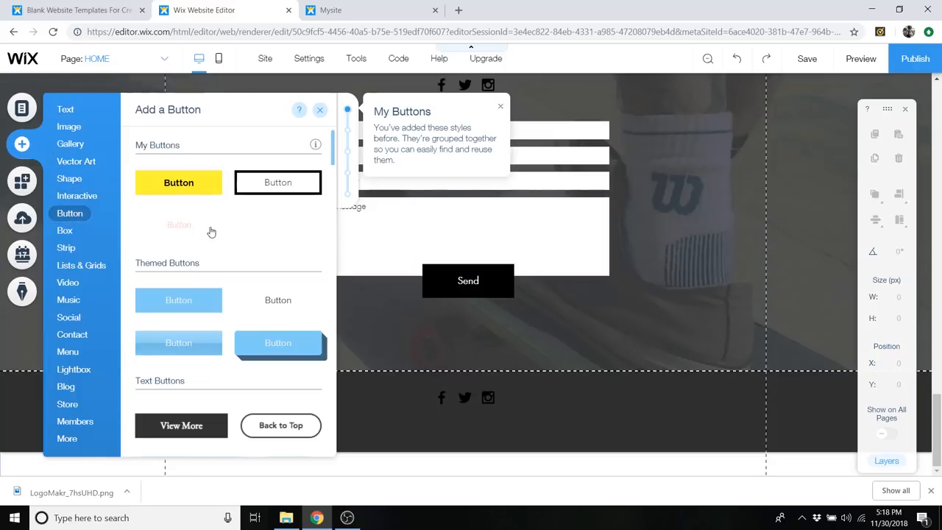
scroll(280, 239, "down", 1)
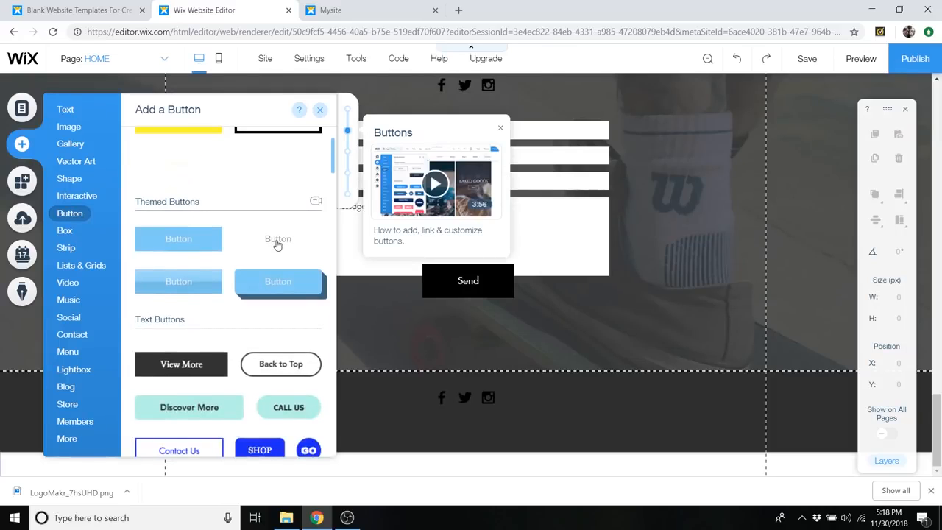
left_click(278, 245)
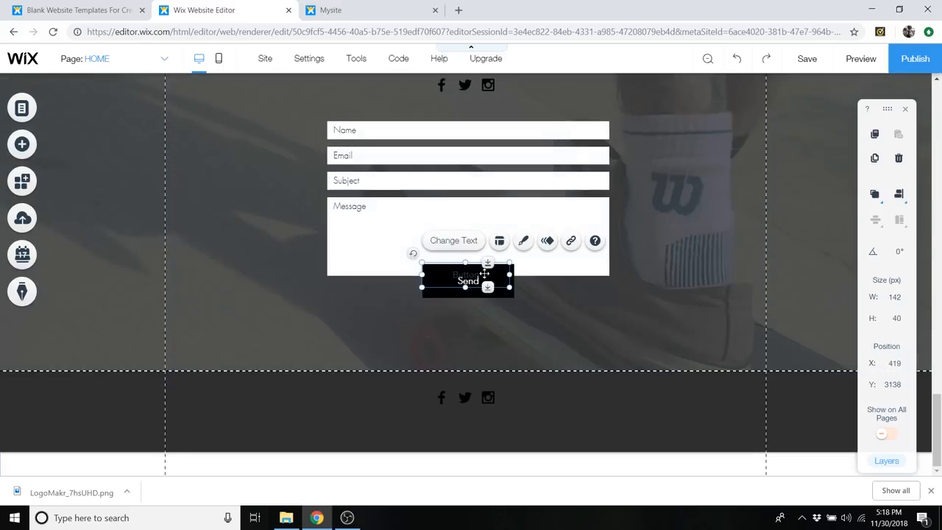
left_click_drag(475, 276, 419, 424)
left_click(474, 424)
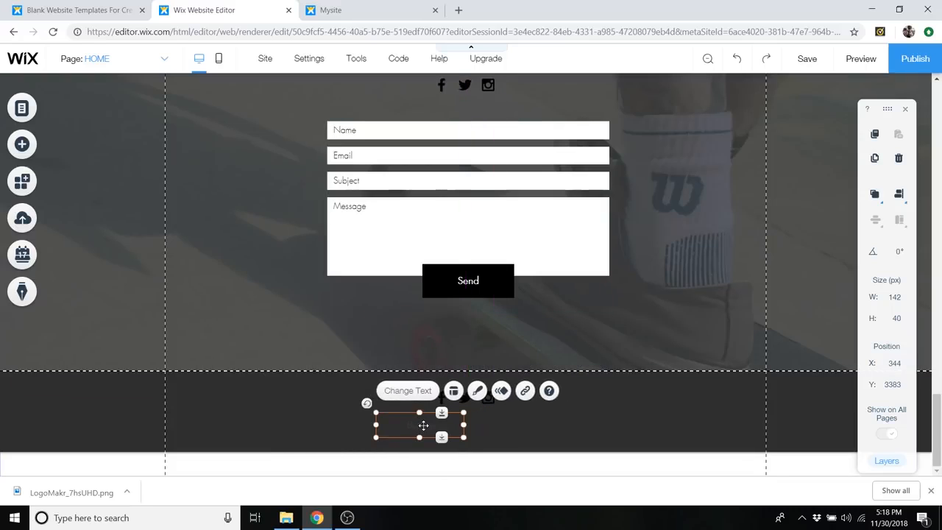
- Label the new footer button "Privacy Policy" and link it to the Privacy Policy page
double_click(423, 425)
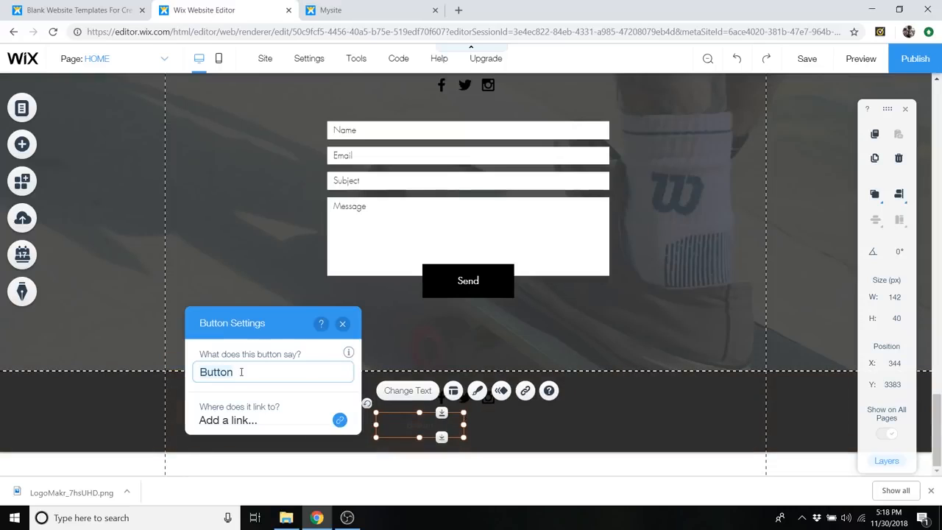
type("Privacy Policy")
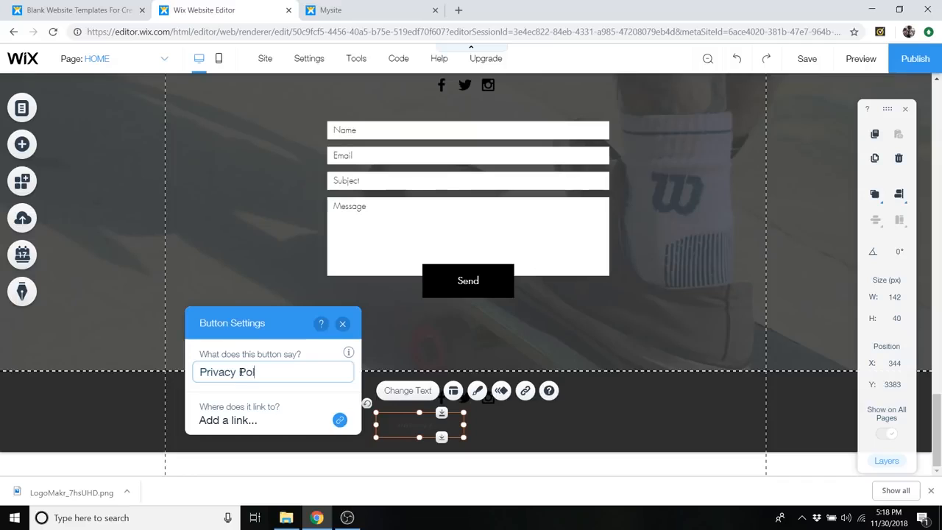
left_click(253, 420)
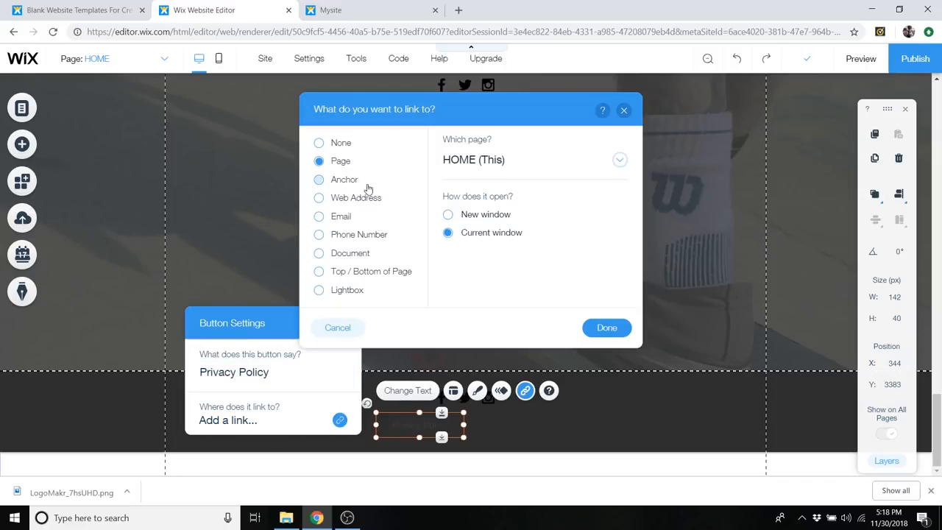
left_click(514, 169)
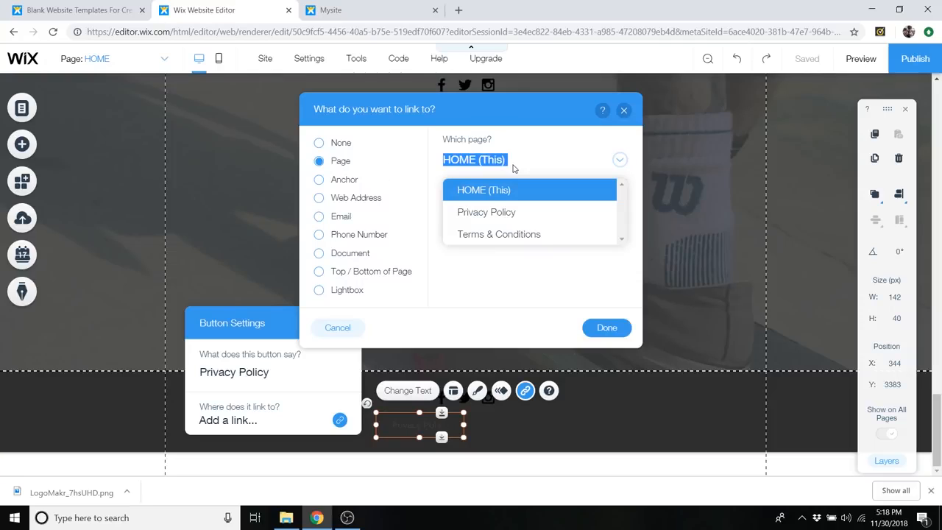
left_click(501, 213)
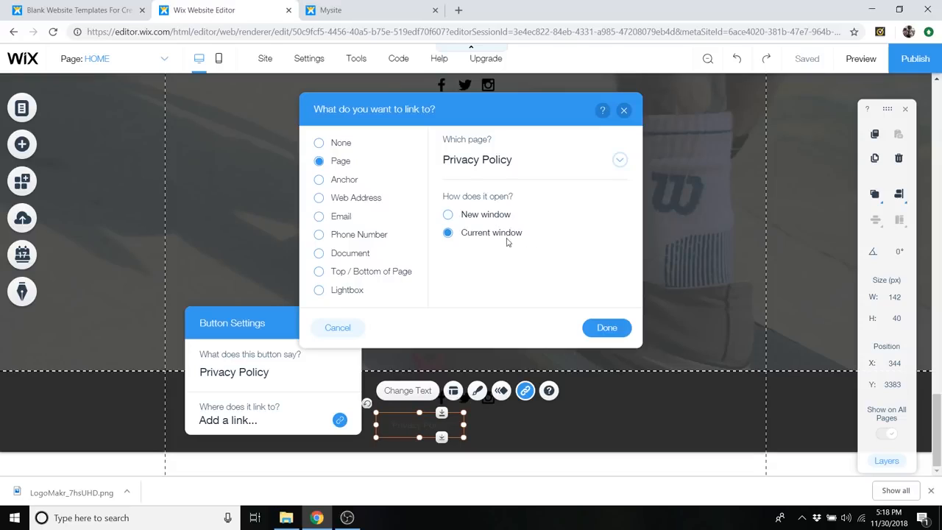
left_click(603, 329)
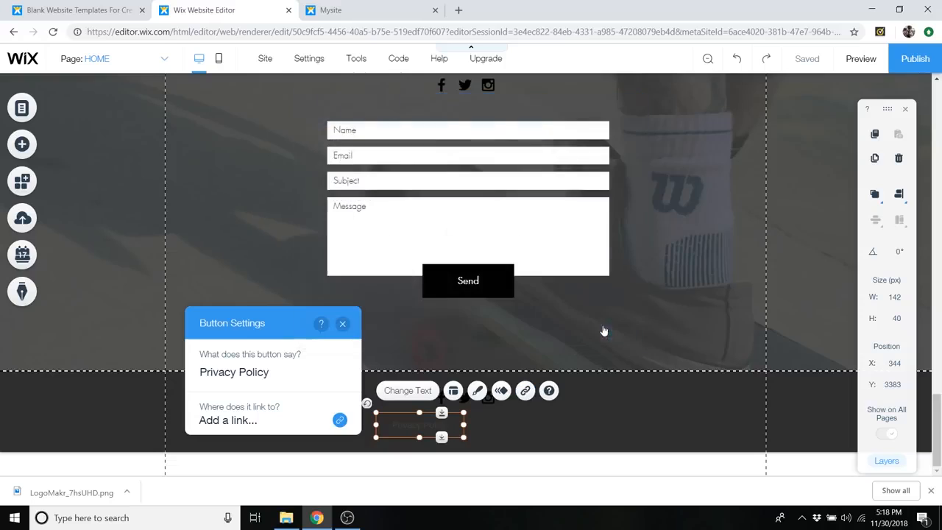
left_click(342, 323)
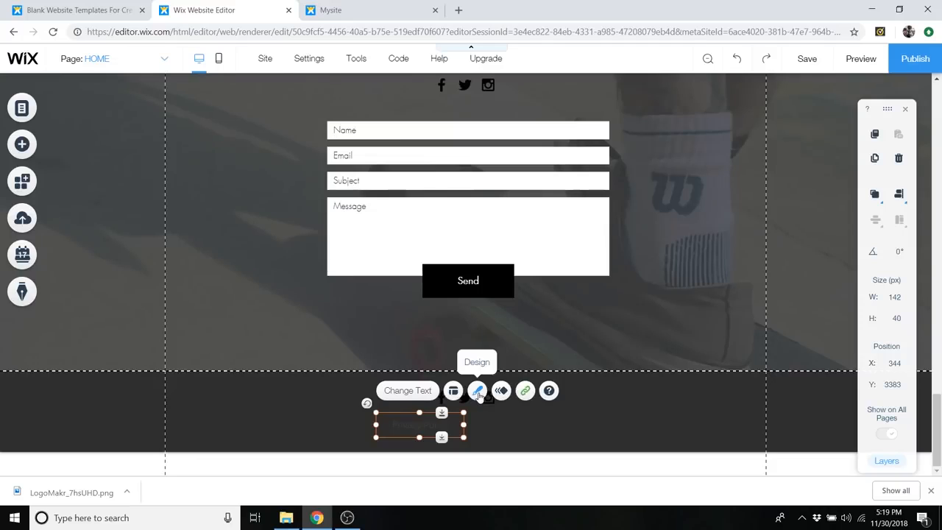
- Customize the Privacy Policy button's design with the grey text color #999997
left_click(478, 391)
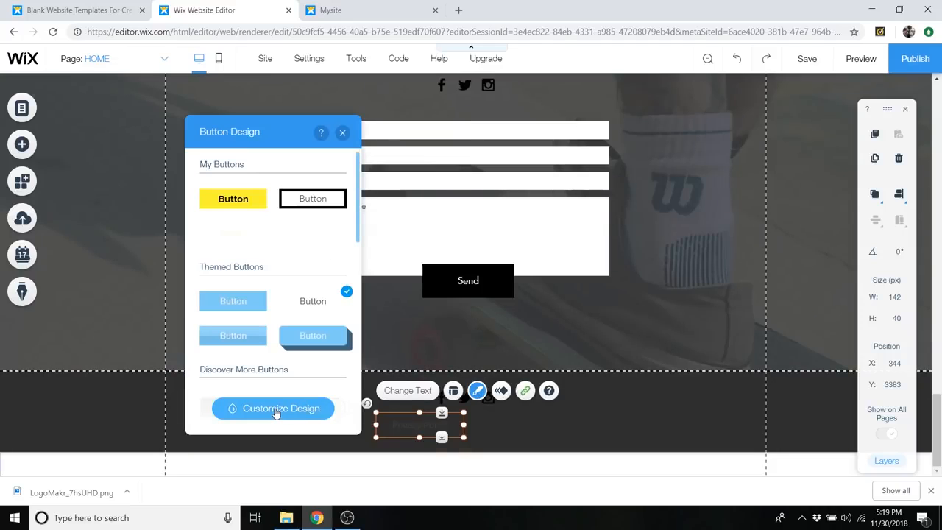
left_click(276, 410)
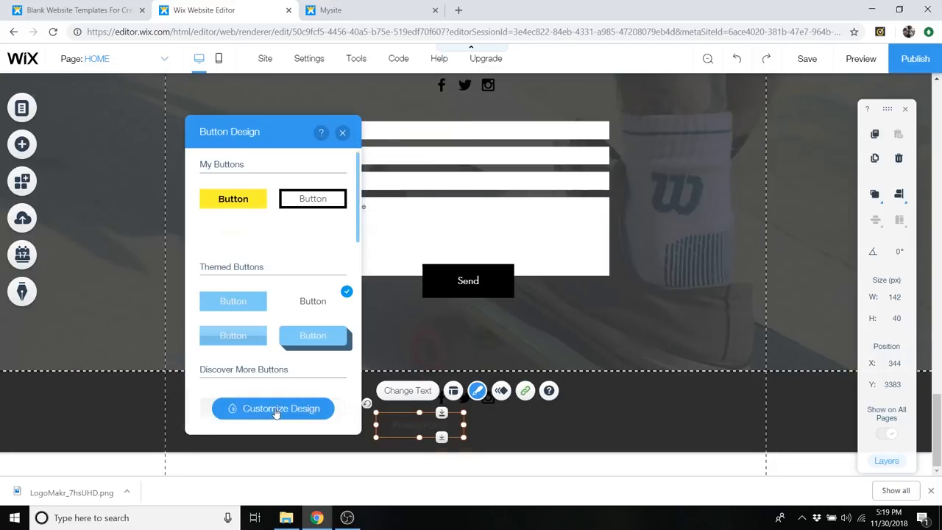
left_click(339, 307)
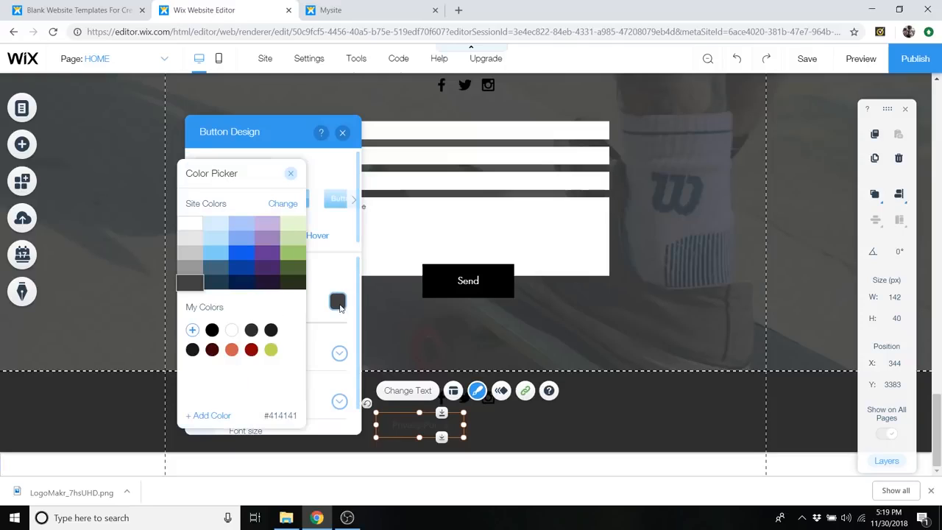
left_click(193, 268)
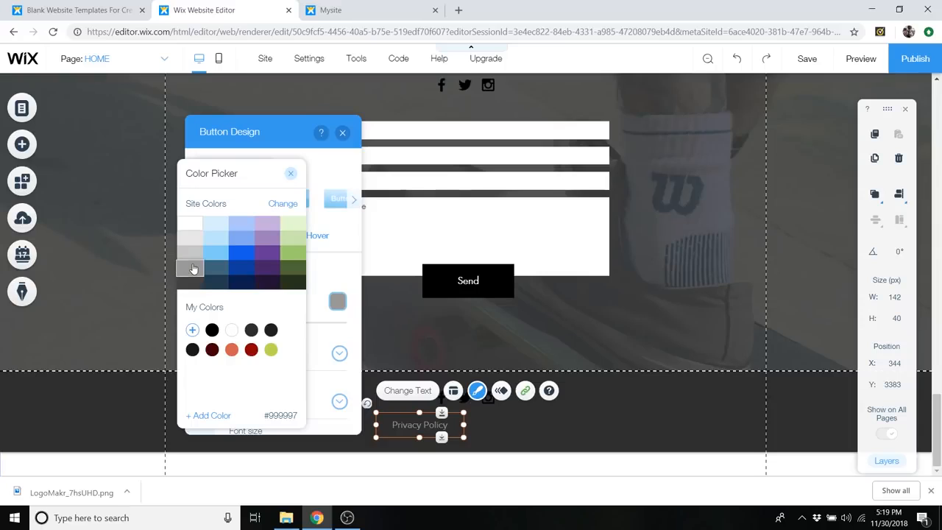
left_click(290, 175)
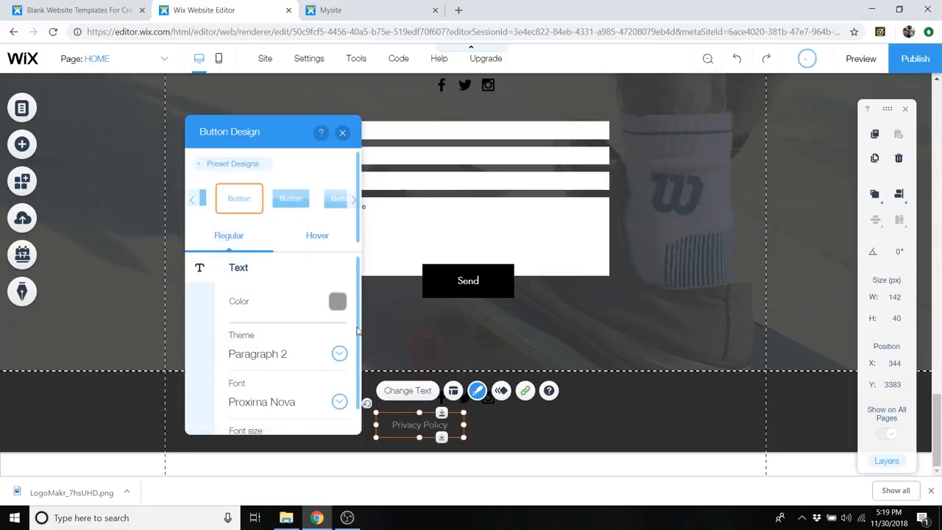
left_click(342, 132)
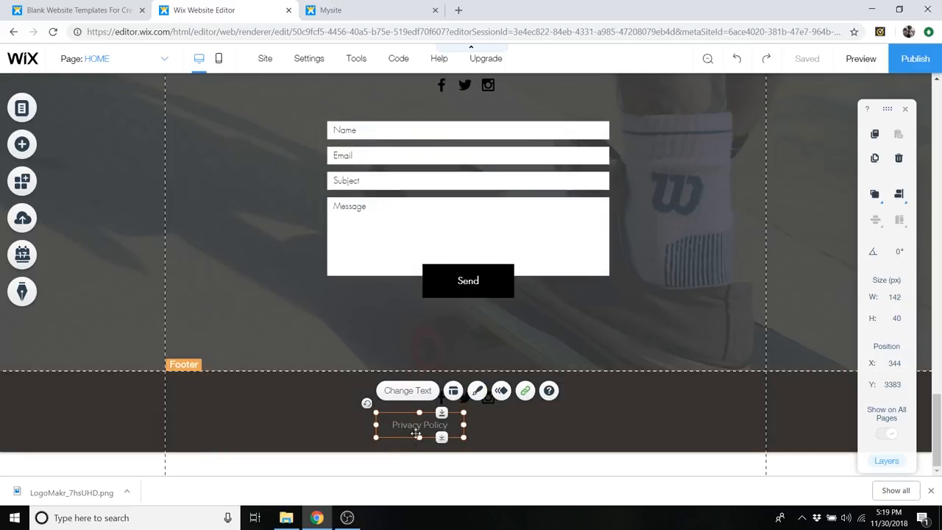
- Duplicate the Privacy Policy button and arrange both side by side below the footer's social icons, the copy at about X 492, Y 3383
left_click_drag(421, 425, 410, 424)
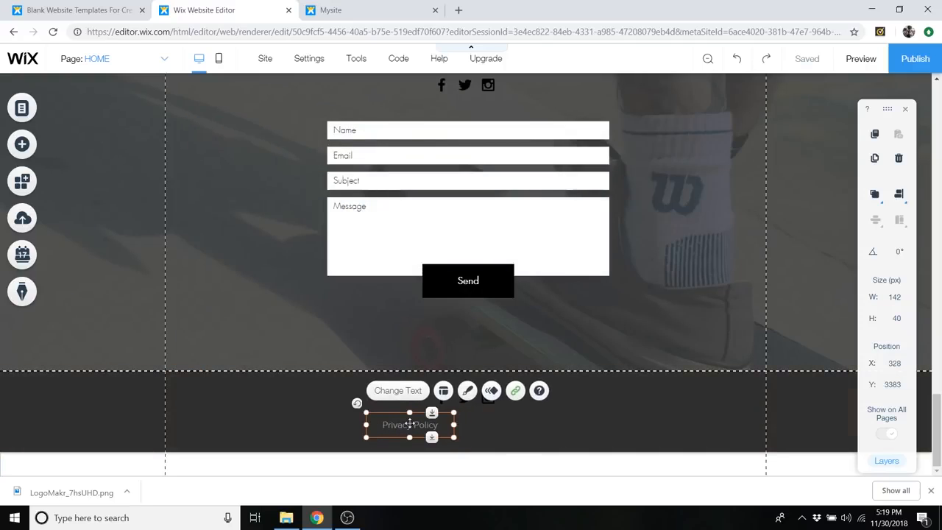
right_click(411, 424)
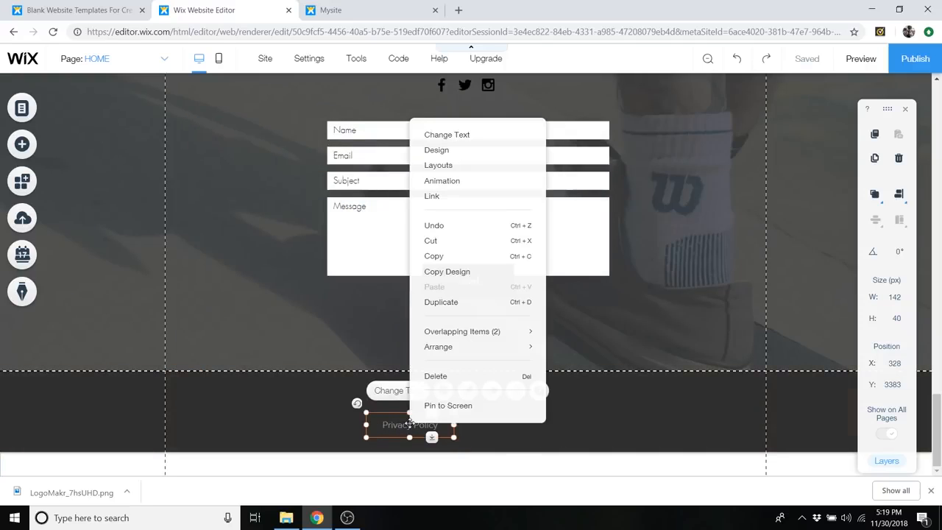
left_click(454, 307)
left_click_drag(421, 425, 447, 456)
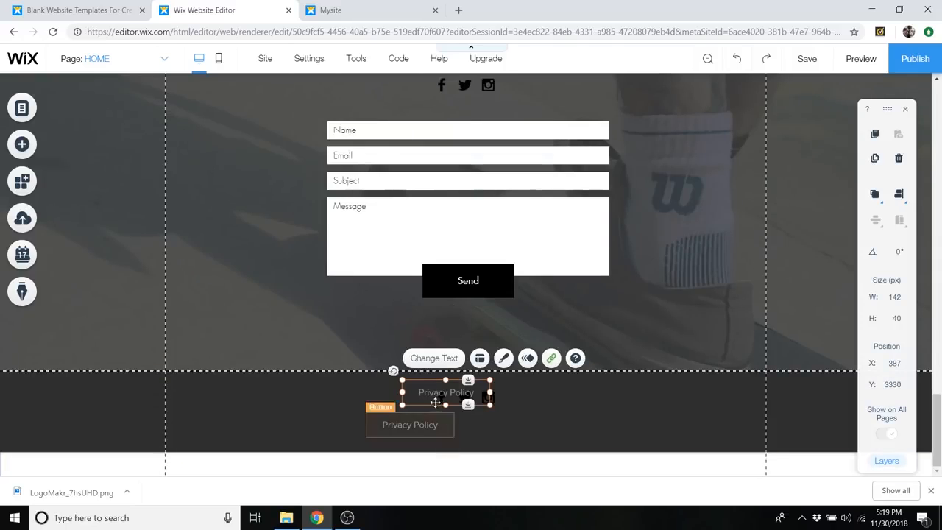
left_click_drag(439, 392, 509, 425)
left_click_drag(426, 426, 444, 425)
left_click_drag(503, 425, 496, 422)
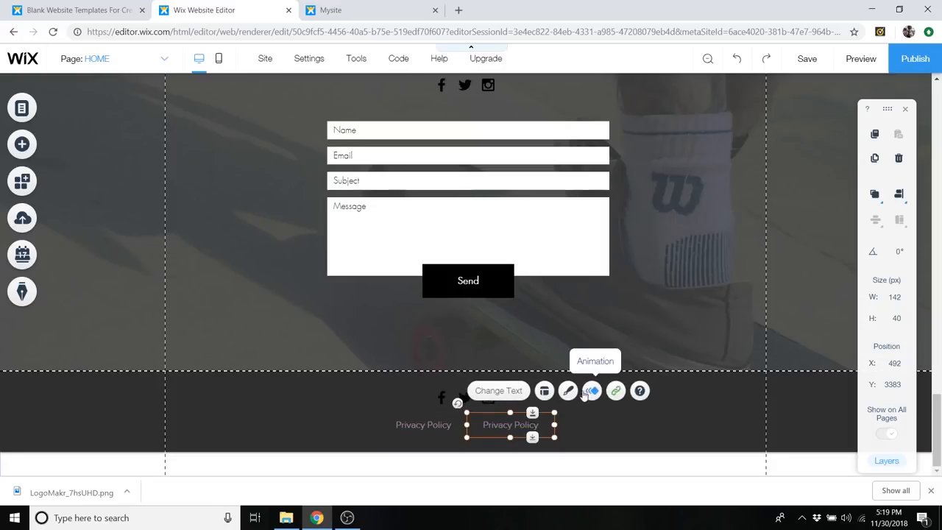
- Change the duplicated footer button's label to "Terms & Conditions"
double_click(509, 423)
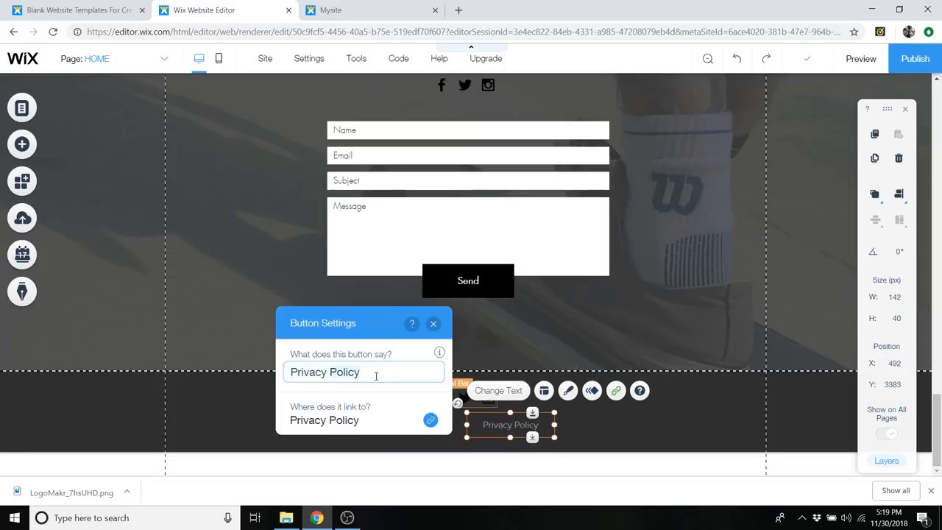
type("Ter")
key("BackSpace")
key("BackSpace")
key("BackSpace")
key("BackSpace")
key("BackSpace")
key("BackSpace")
key("BackSpace")
key("BackSpace")
key("BackSpace")
key("BackSpace")
key("BackSpace")
type("Terms & Conditions")
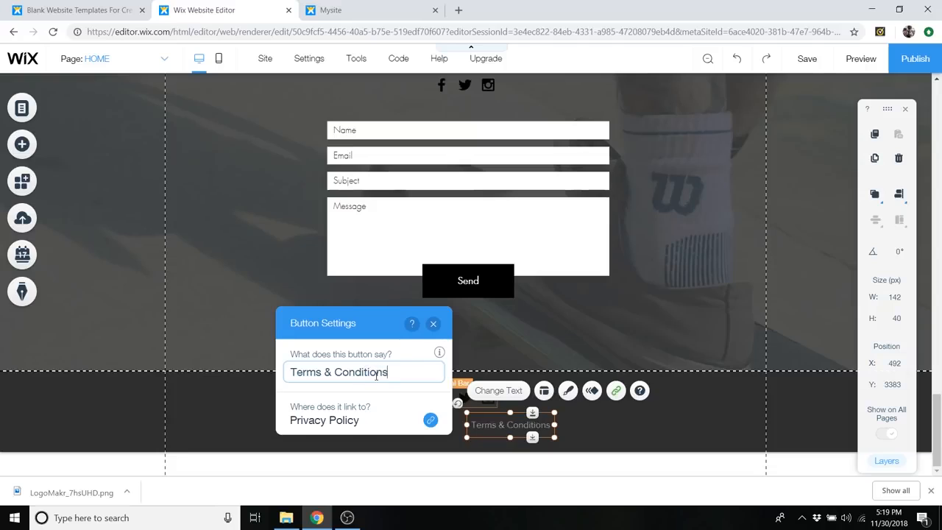
- Link the Terms & Conditions button to the Terms & Conditions page, close its settings and deselect it
left_click(367, 429)
left_click(486, 162)
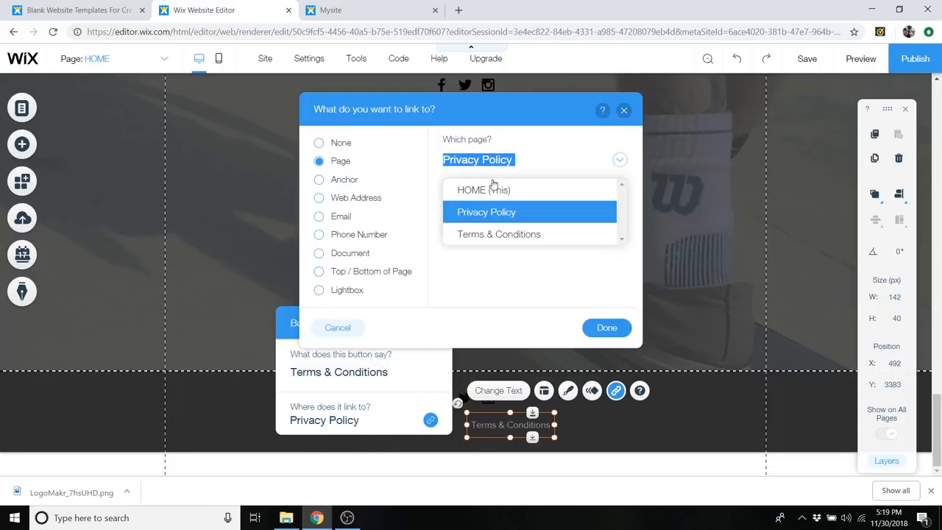
left_click(500, 236)
left_click(606, 331)
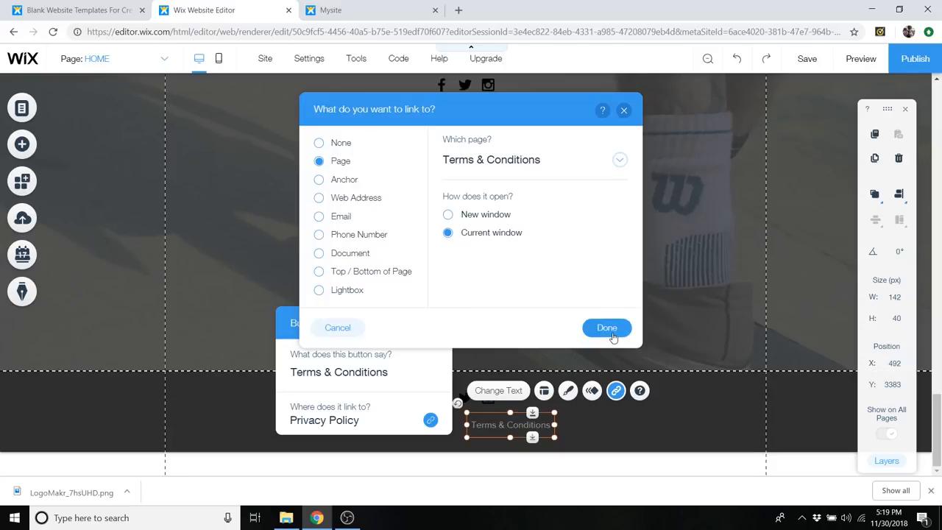
mouse_move(441, 352)
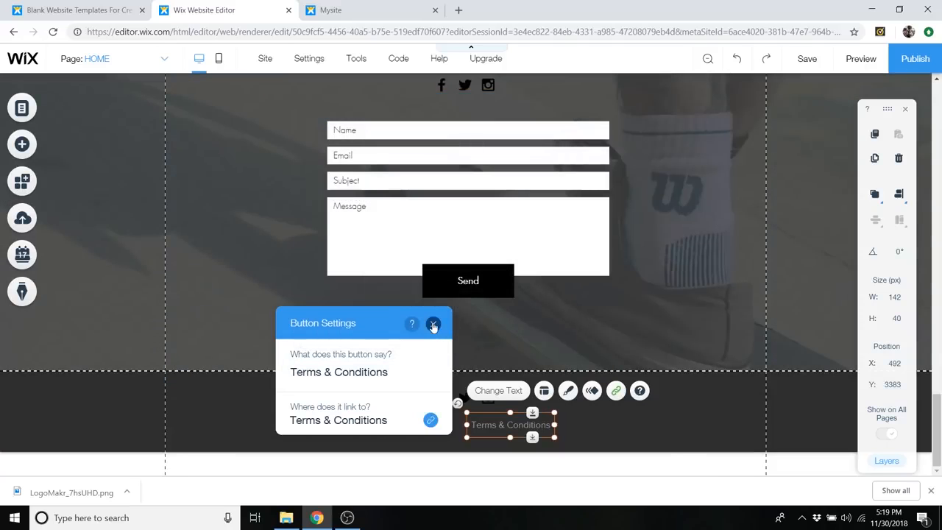
left_click(433, 325)
left_click(601, 434)
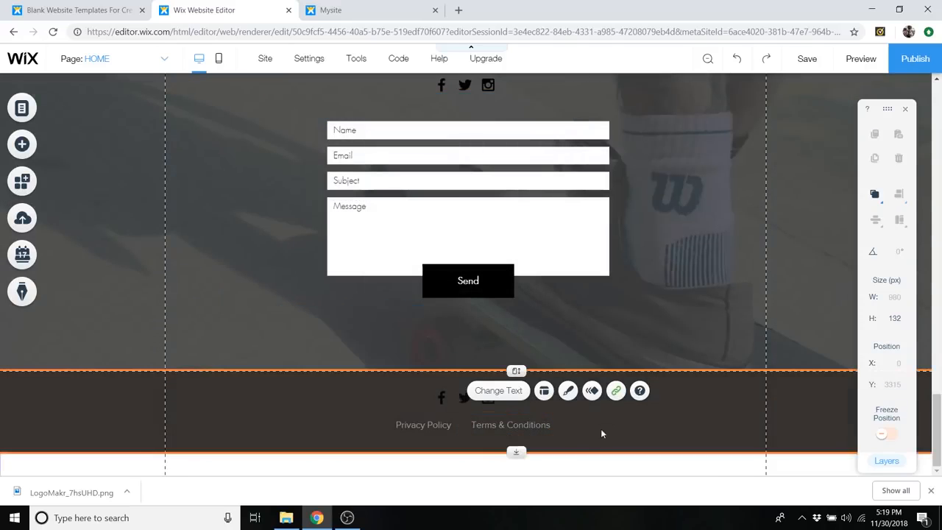
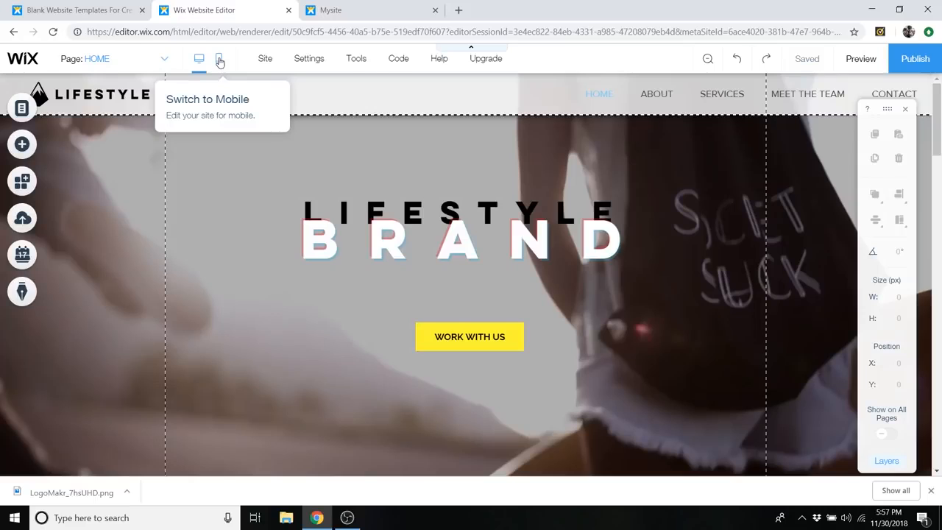
- Switch to the site's mobile version and review the home page's layout from the header to the contact section
left_click(220, 61)
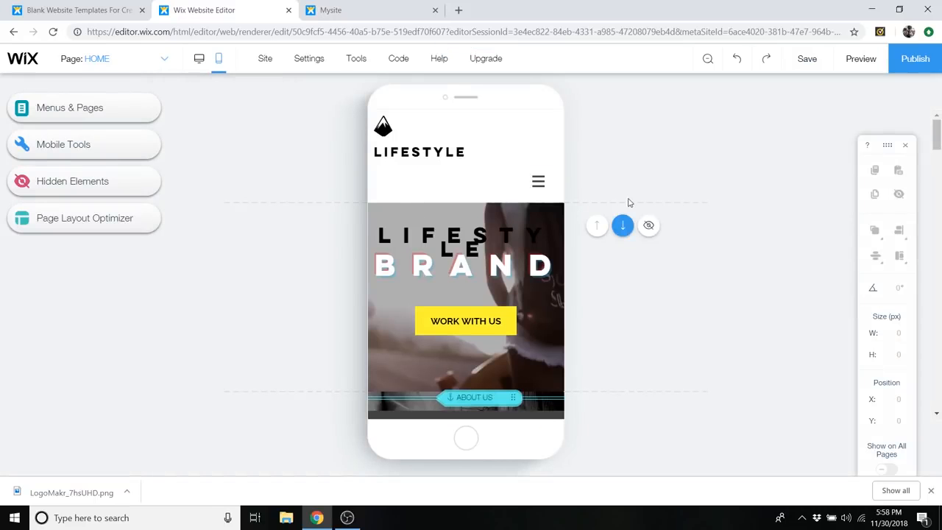
scroll(508, 248, "down", 2)
scroll(512, 250, "up", 2)
scroll(514, 252, "down", 3)
scroll(514, 253, "down", 5)
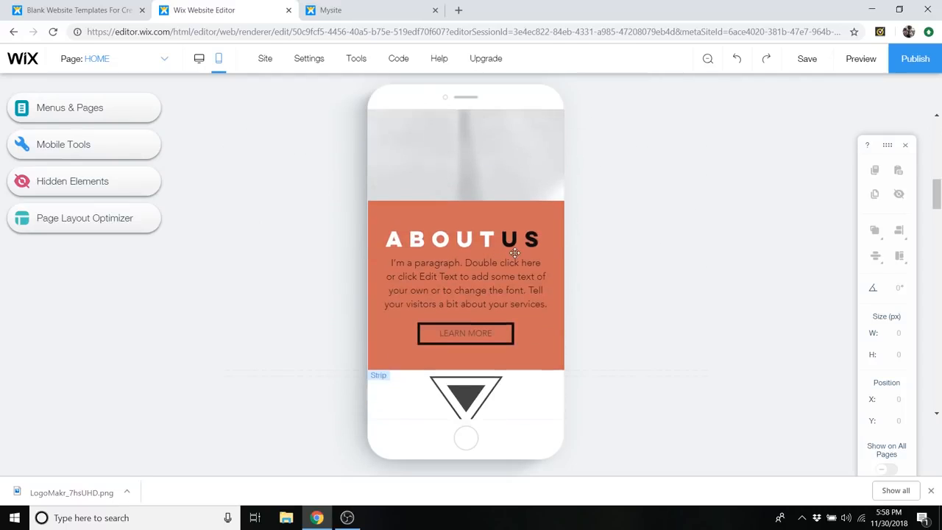
scroll(515, 253, "down", 5)
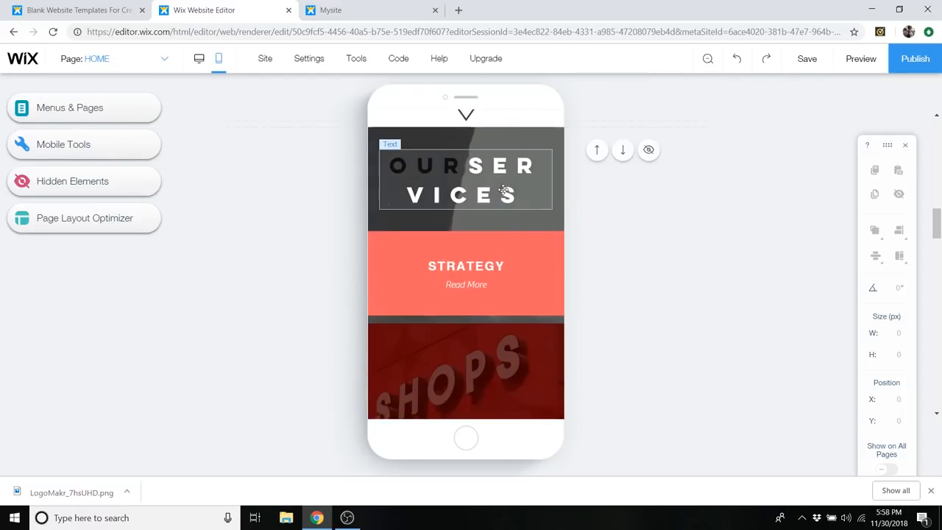
scroll(510, 221, "down", 5)
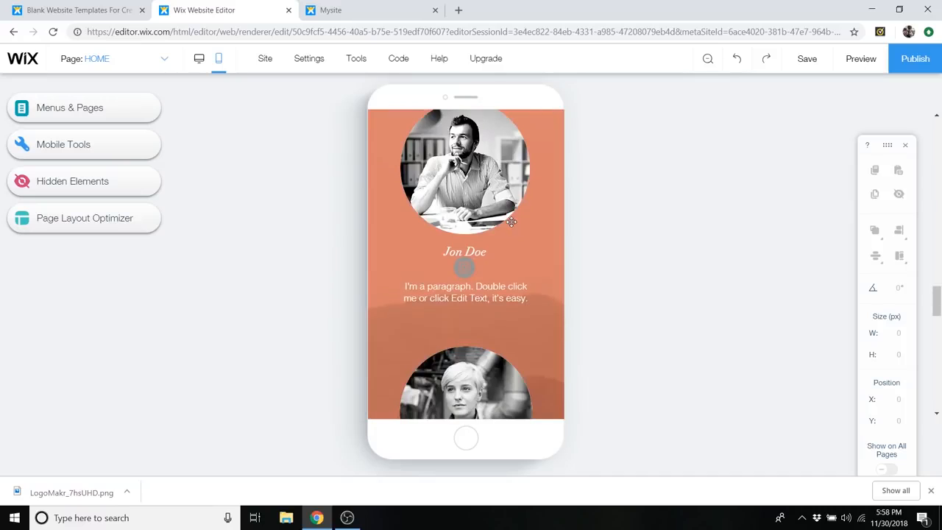
scroll(501, 219, "up", 2)
scroll(500, 217, "down", 4)
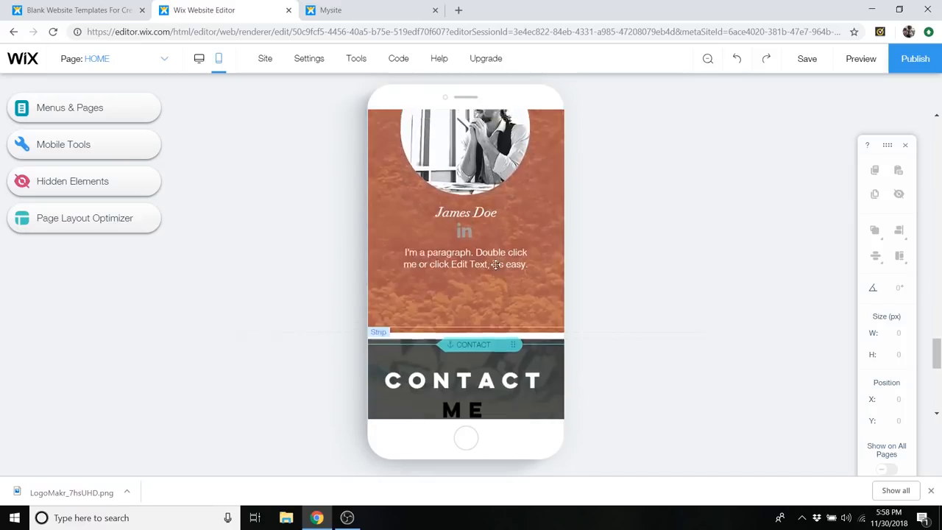
scroll(502, 243, "up", 6)
scroll(503, 252, "up", 8)
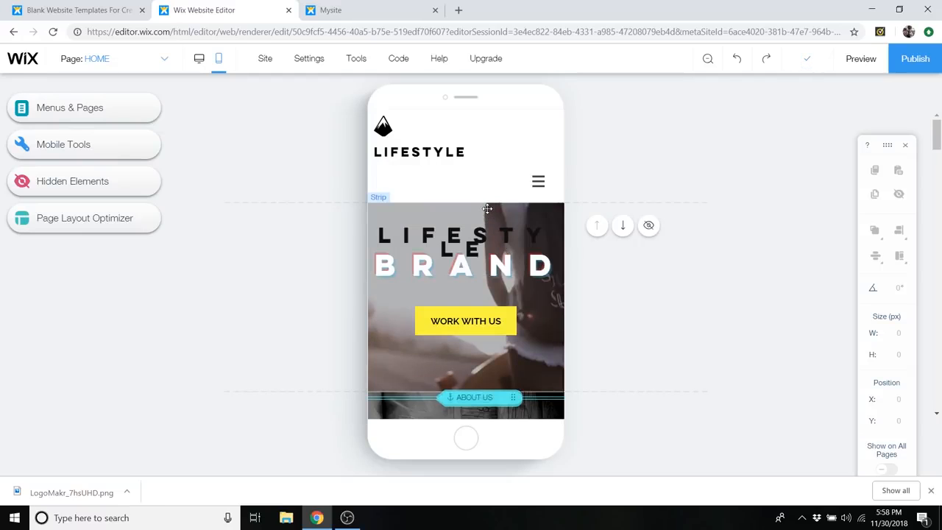
- Set the mobile hero title BRAND to a font size of 31 px with center alignment
left_click(477, 245)
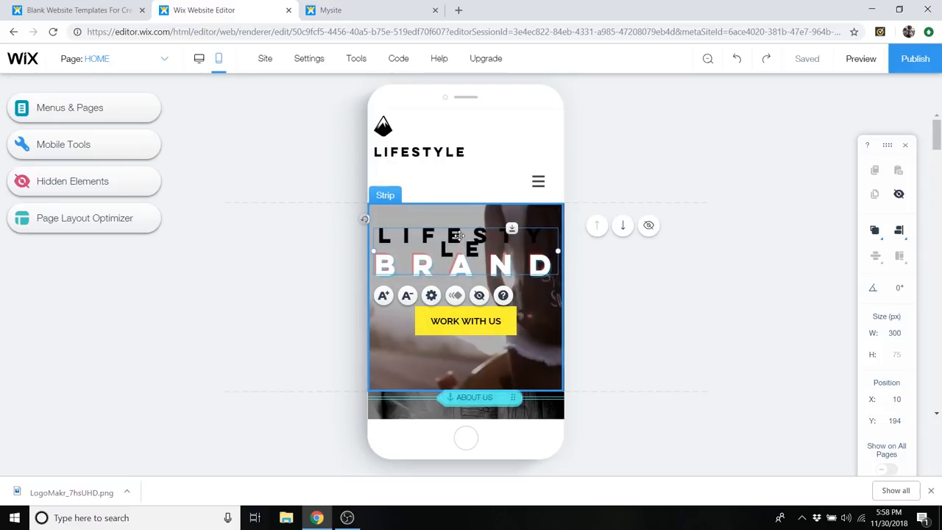
double_click(458, 235)
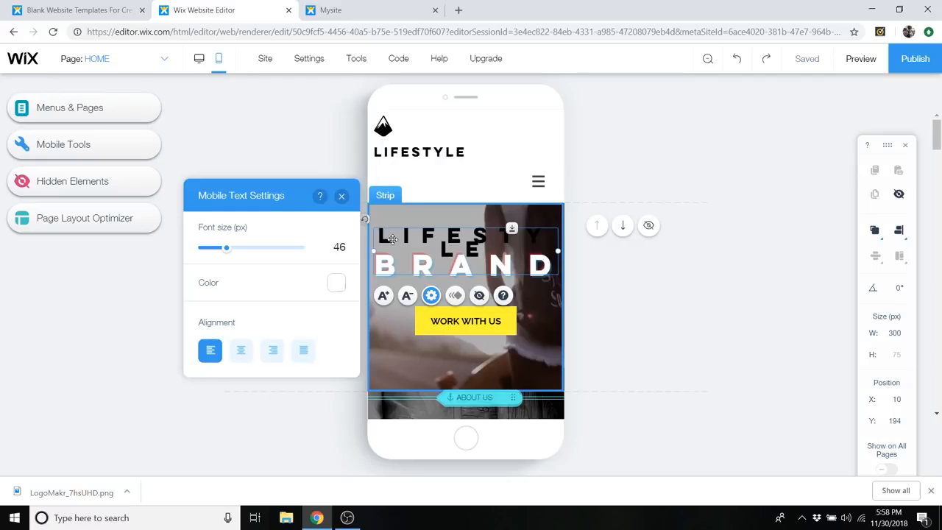
left_click_drag(226, 250, 217, 250)
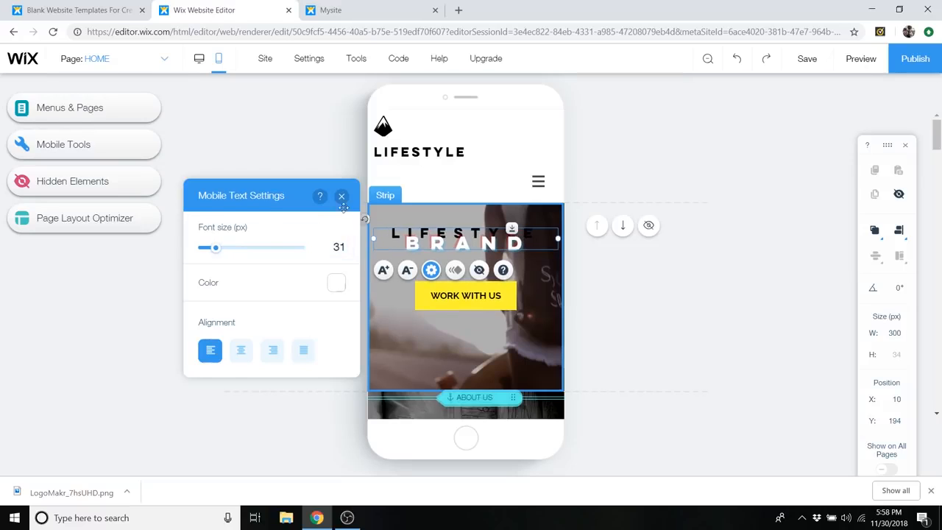
left_click(239, 353)
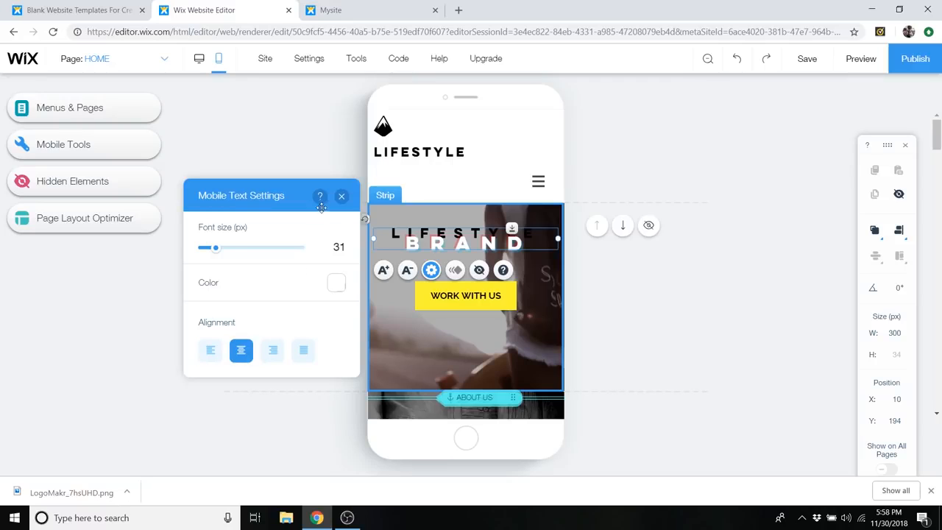
left_click(342, 197)
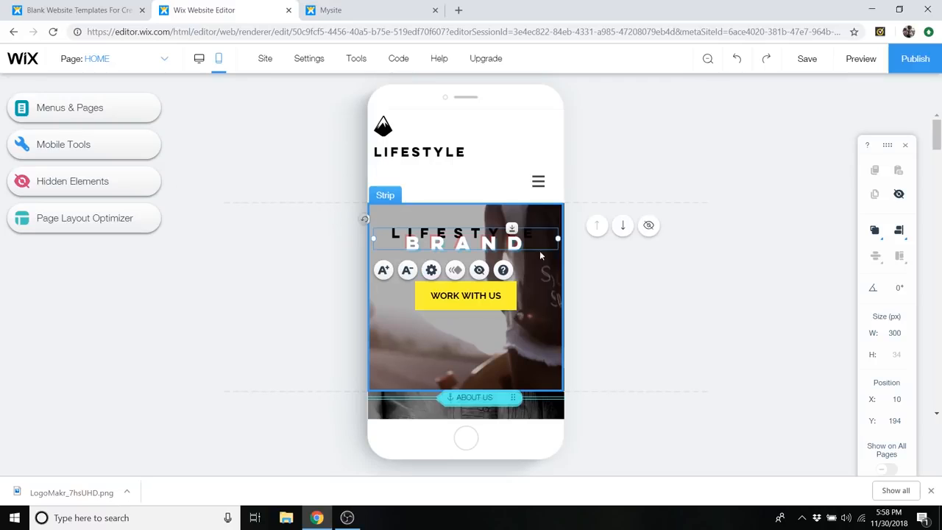
- Move the LIFESTYLE BRAND title and the WORK WITH US button lower in the hero strip, with the button at Y 312
scroll(536, 263, "down", 1)
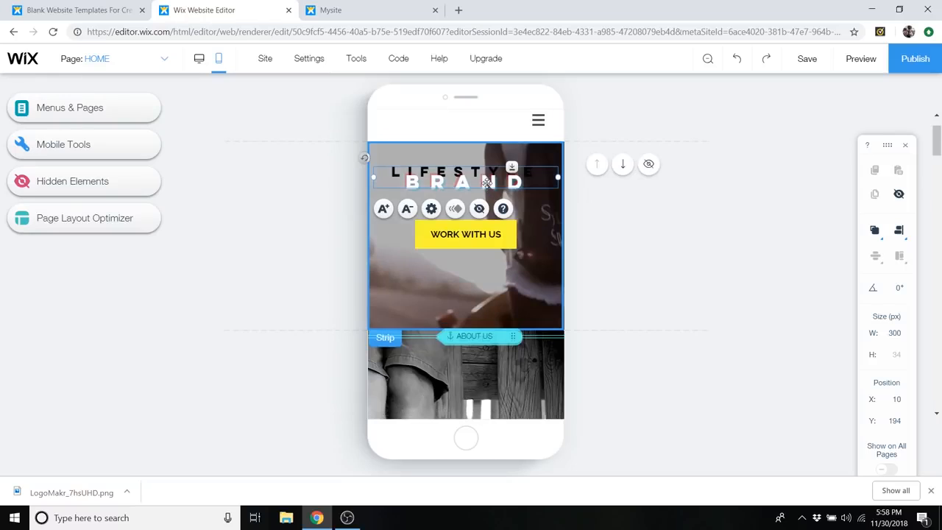
left_click_drag(486, 181, 488, 203)
left_click_drag(489, 241, 489, 263)
left_click_drag(487, 197, 487, 219)
left_click(489, 253)
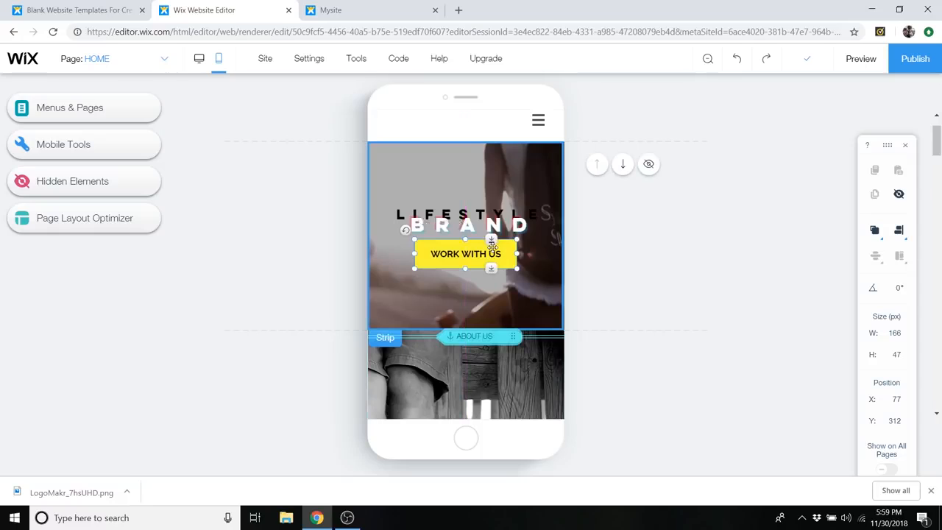
- Move the ABOUT US anchor up to the upper edge of the About strip, at Y 460
scroll(542, 184, "down", 3)
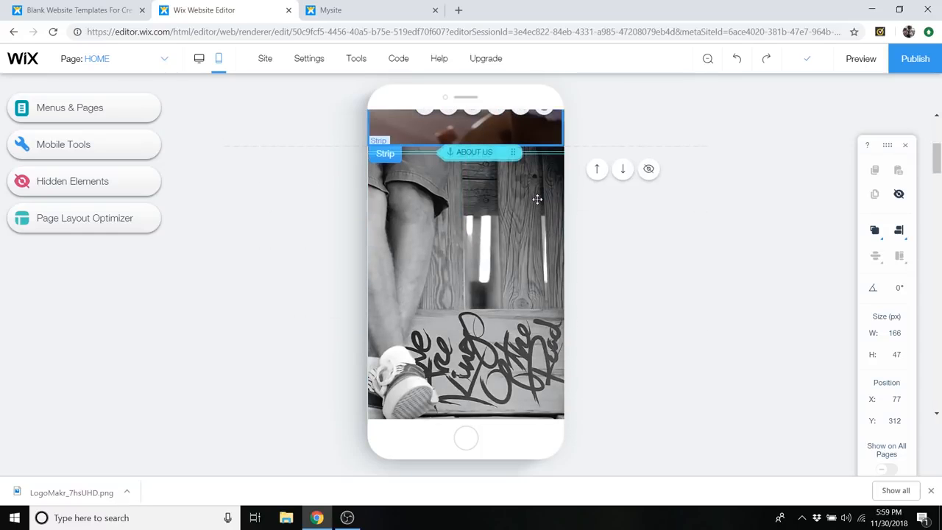
left_click(503, 152)
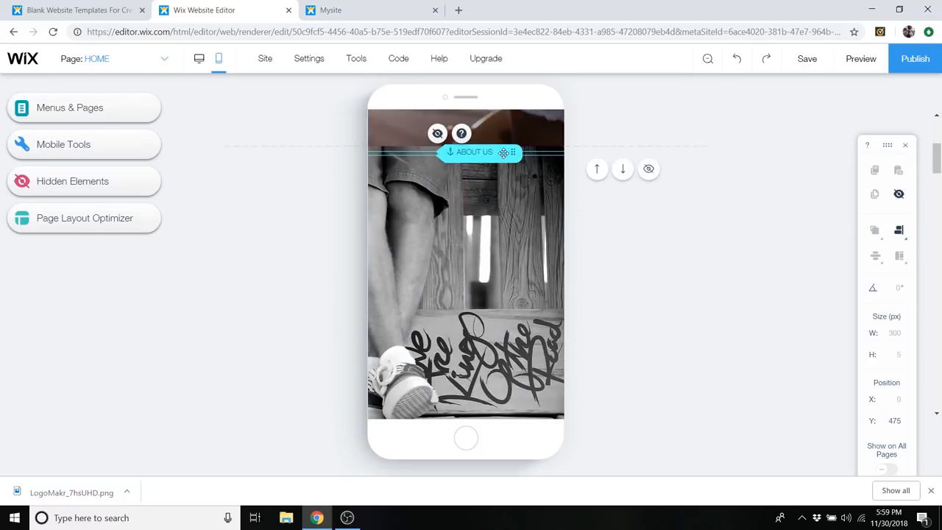
left_click_drag(503, 153, 507, 126)
scroll(513, 187, "up", 8)
scroll(513, 196, "up", 3)
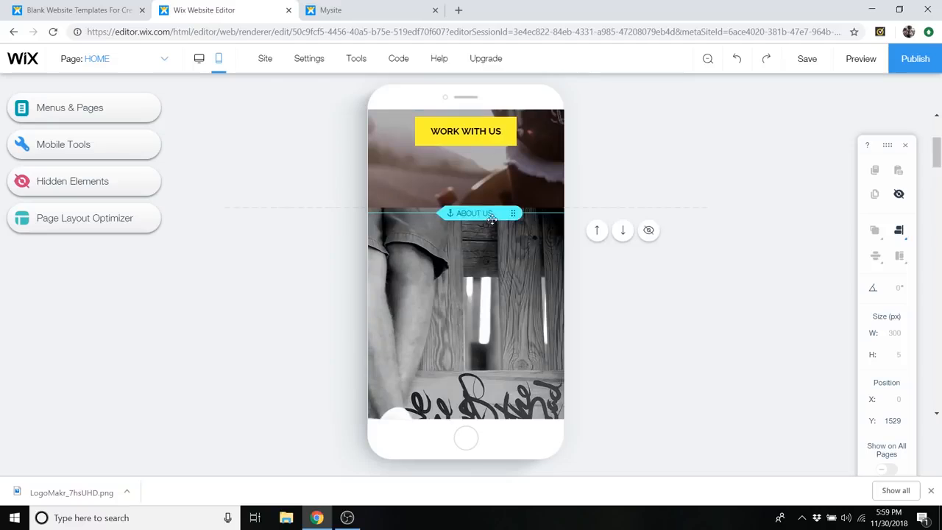
left_click_drag(491, 214, 491, 208)
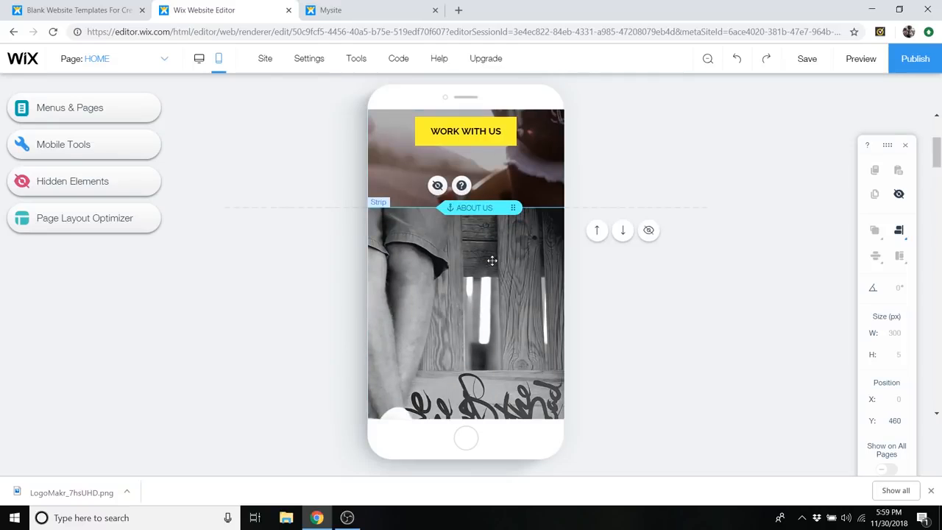
- Set the mobile font size of the OUR SERVICES heading to 27 px
scroll(536, 278, "down", 5)
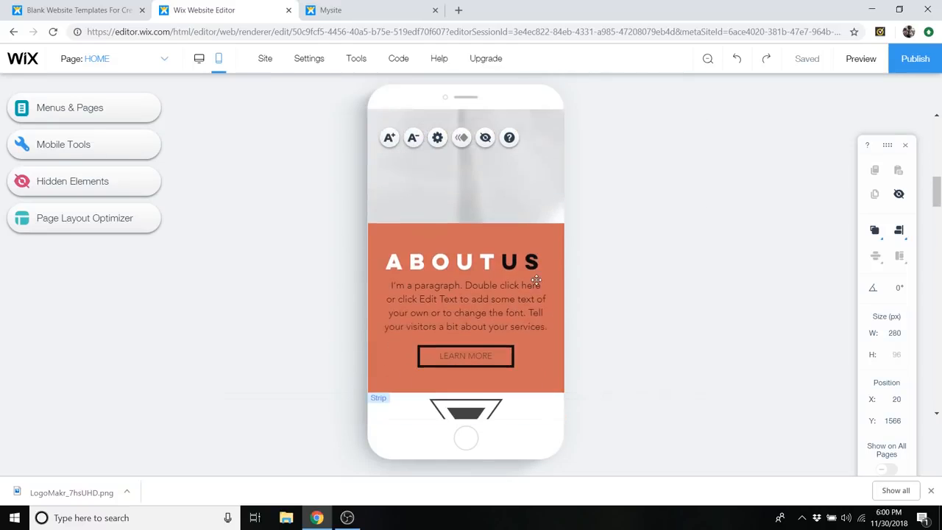
scroll(535, 279, "down", 5)
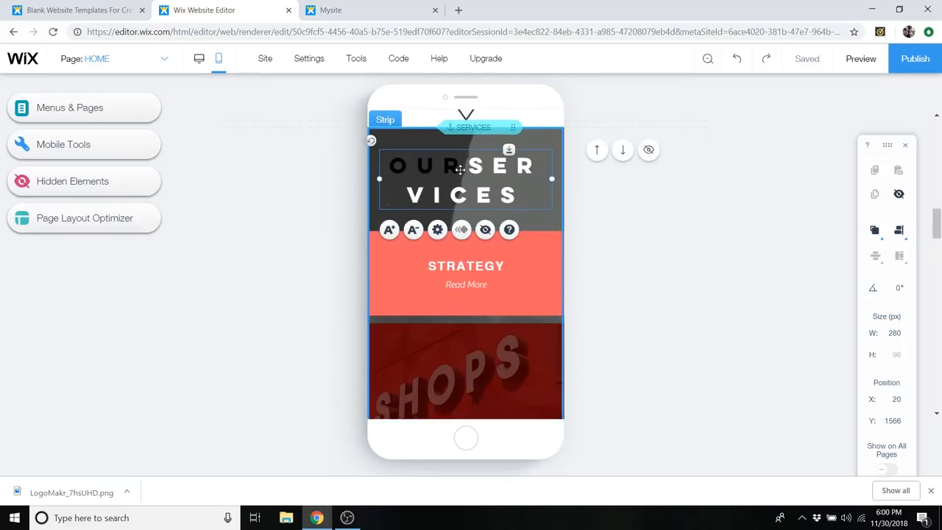
left_click(437, 228)
left_click(227, 250)
left_click_drag(228, 252, 214, 252)
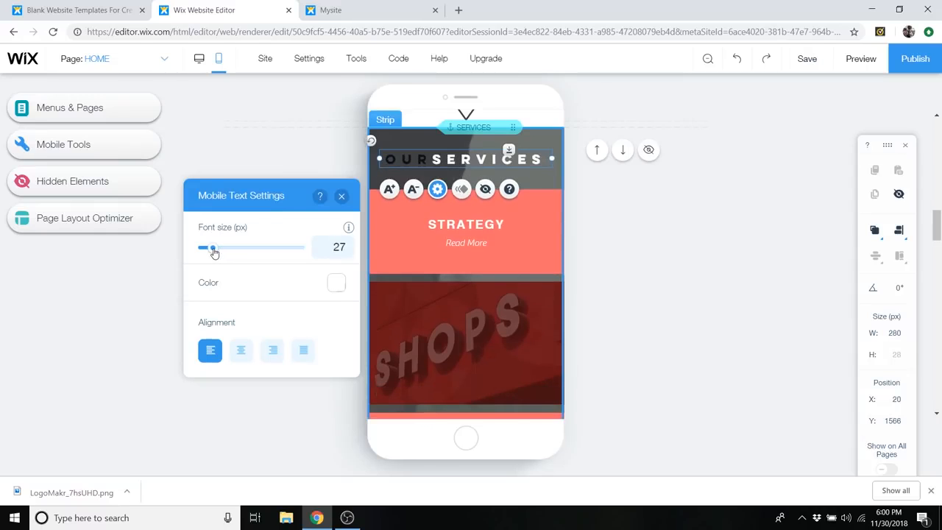
- Set the mobile font size of the ABOUT US heading to 27 px and deselect it
scroll(479, 273, "up", 5)
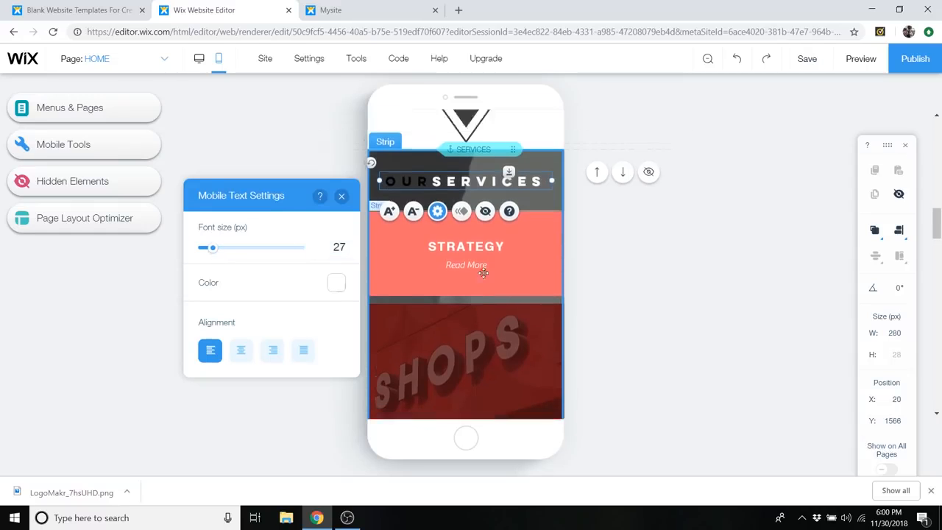
left_click(483, 236)
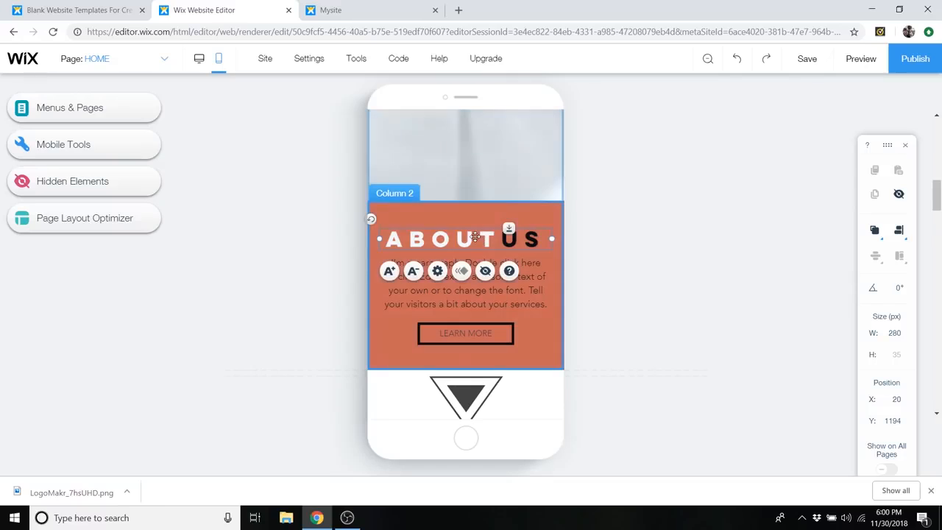
left_click(437, 271)
left_click_drag(227, 251, 214, 255)
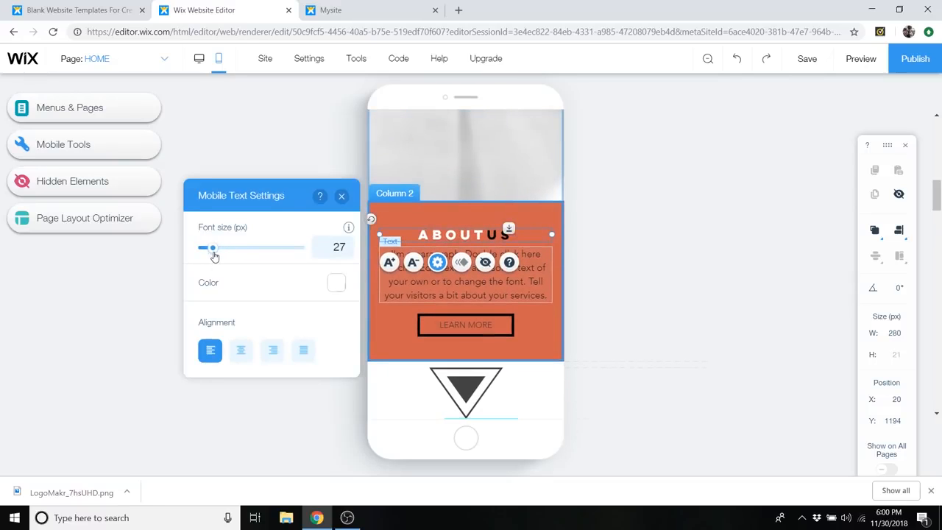
left_click(650, 259)
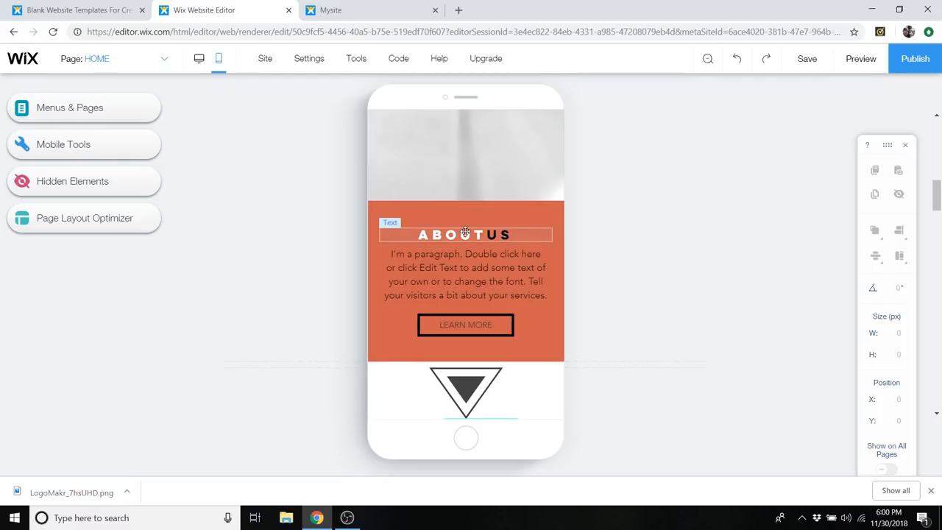
- Move the ABOUT US heading higher in its orange column and shift the paragraph beneath it slightly up
left_click(466, 231)
left_click_drag(466, 231, 466, 219)
left_click_drag(483, 263, 484, 259)
left_click(636, 264)
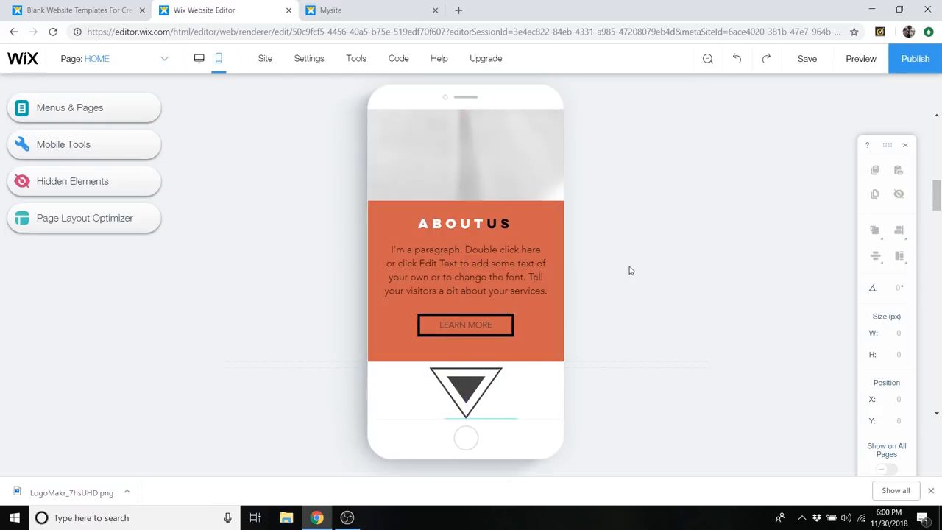
- Reduce the mobile font size of the MEET THE TEAM heading so it fits on one line
scroll(623, 275, "down", 5)
scroll(515, 214, "down", 10)
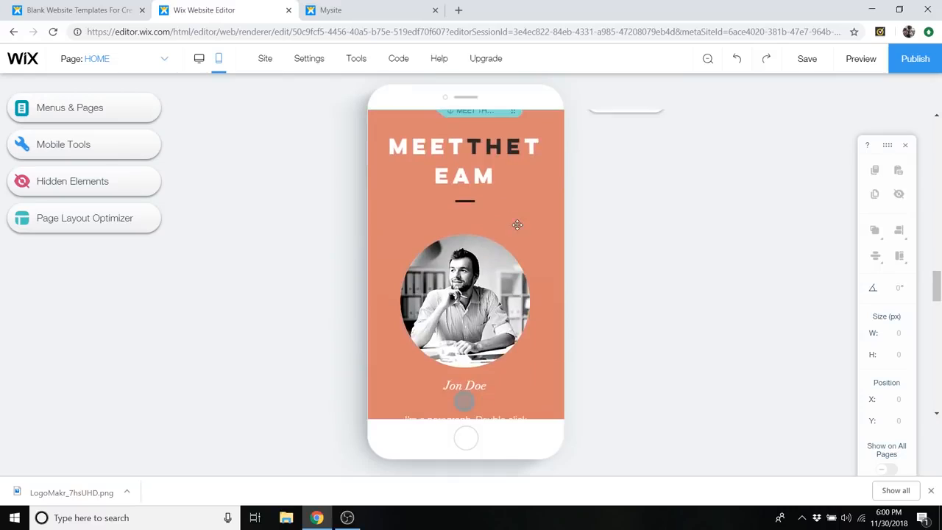
left_click(508, 165)
left_click(437, 211)
left_click_drag(230, 250, 214, 253)
left_click(550, 203)
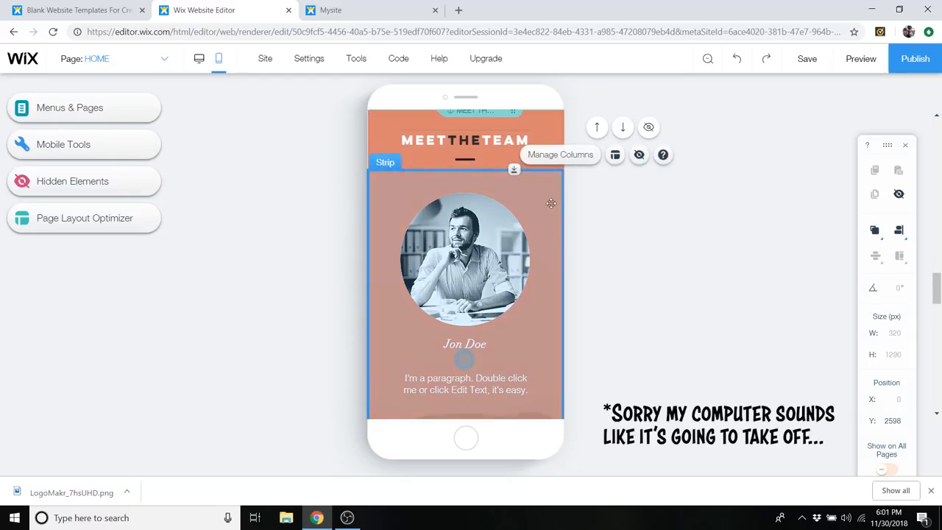
- Set the CONTACT ME heading's mobile font size to 27 px and space it from the contact details, placing those at Y 3989
scroll(550, 203, "down", 9)
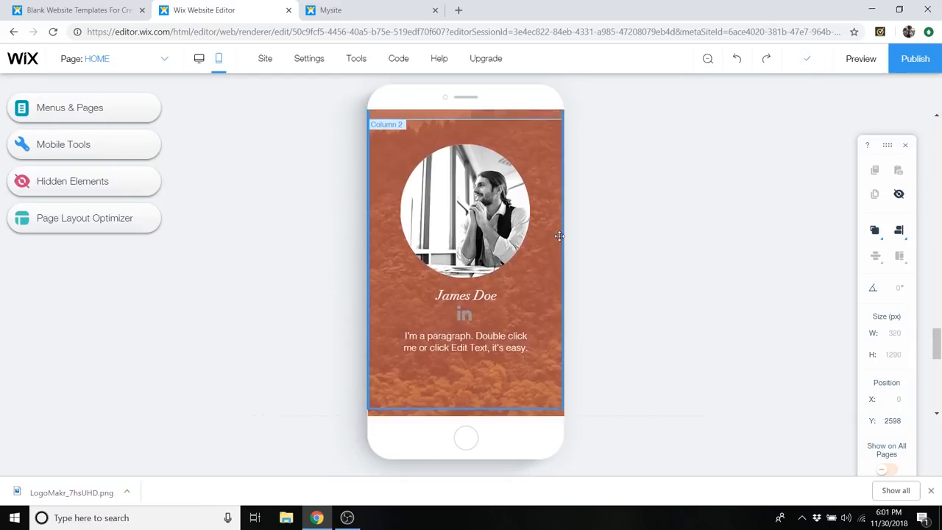
scroll(559, 236, "down", 5)
left_click(446, 162)
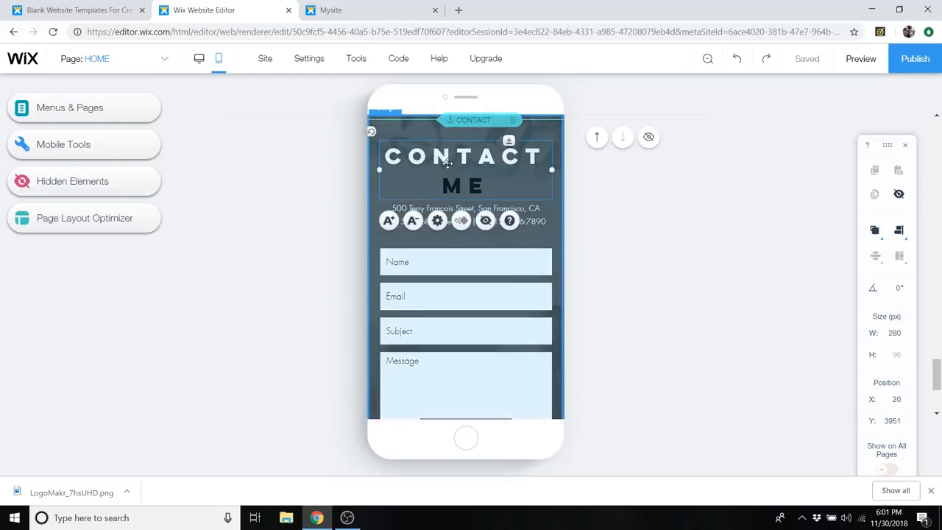
left_click(437, 220)
left_click_drag(225, 254, 212, 253)
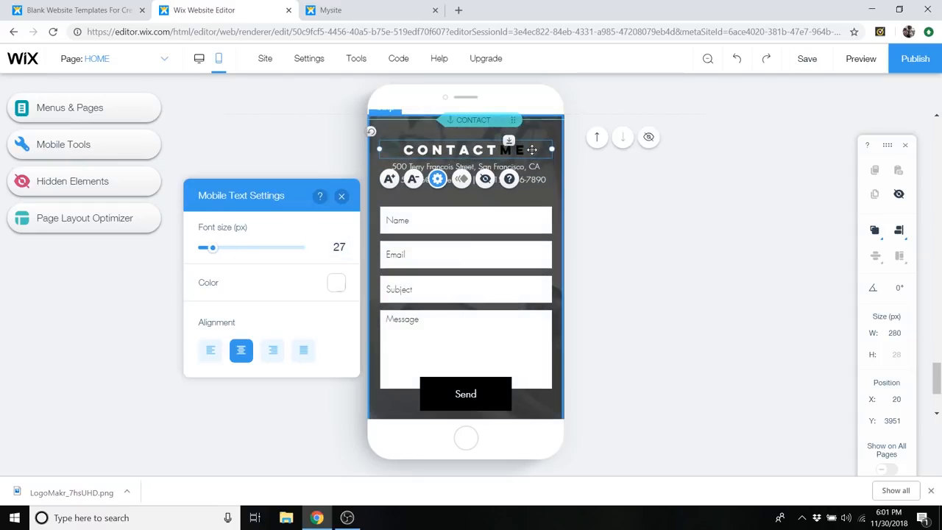
left_click_drag(531, 149, 528, 174)
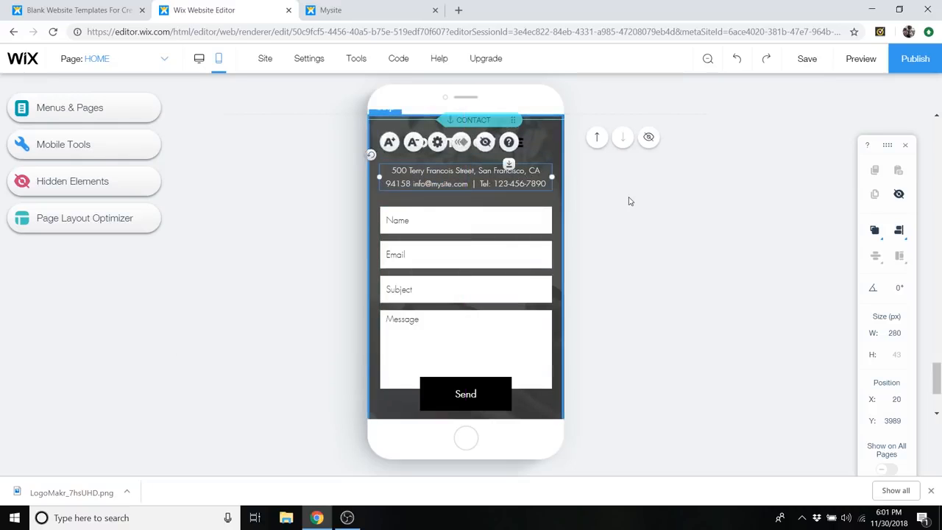
left_click(630, 201)
- Hide the footer's social bar on mobile and restore it from the hidden elements
scroll(508, 254, "down", 2)
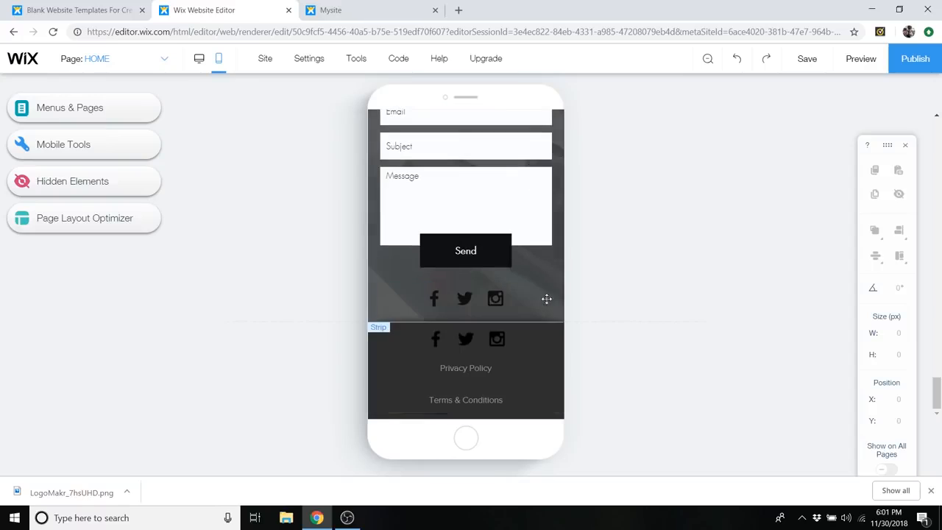
left_click(483, 298)
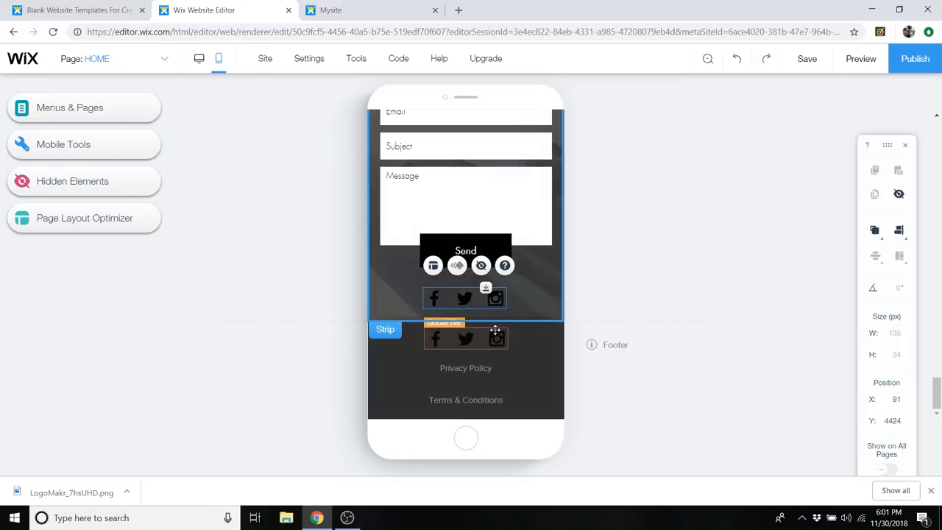
left_click_drag(499, 337, 487, 340)
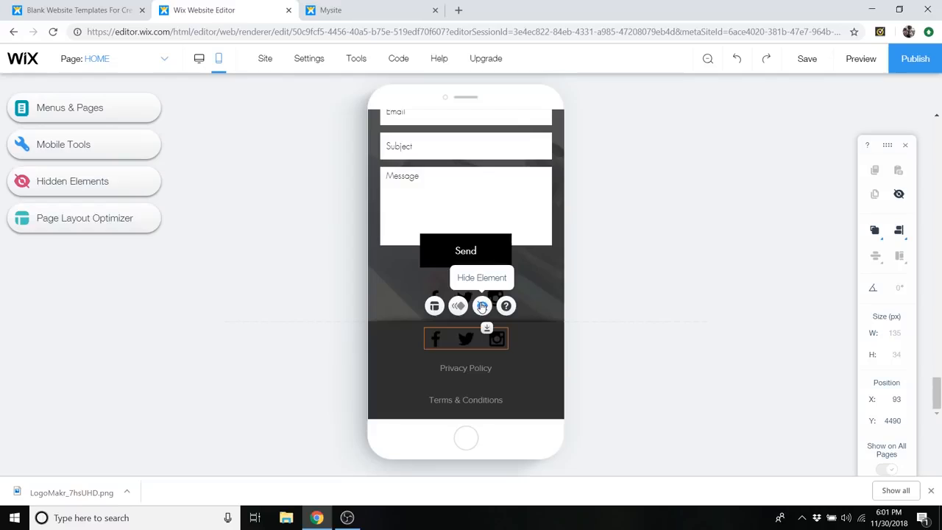
left_click(482, 306)
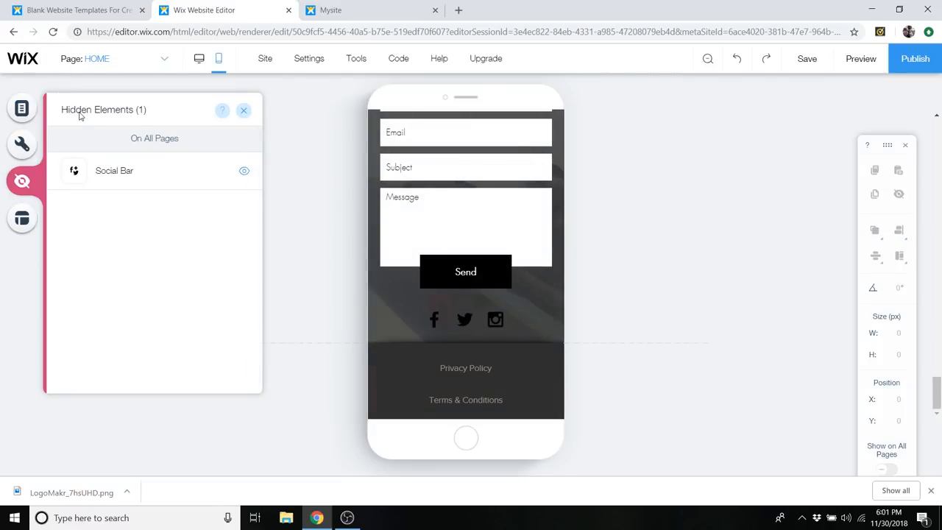
left_click(244, 172)
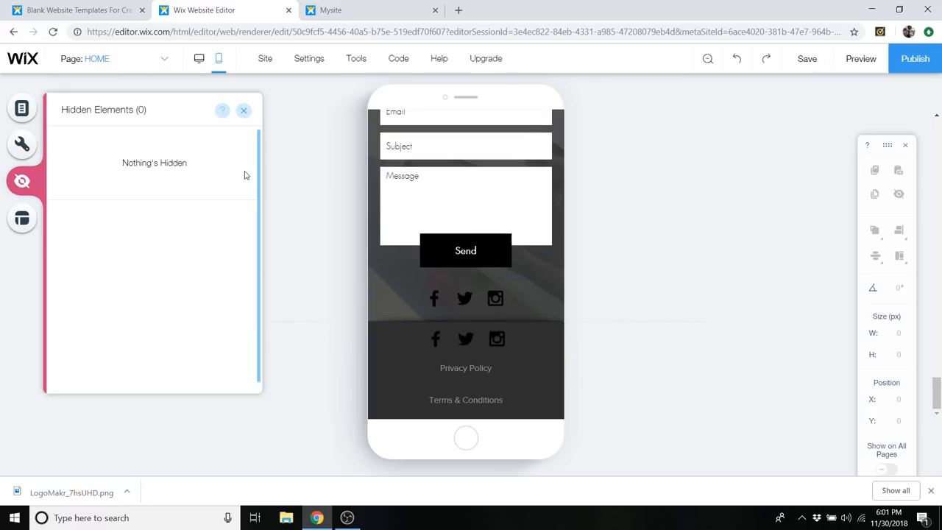
- Hide the footer's social bar on mobile
left_click(482, 338)
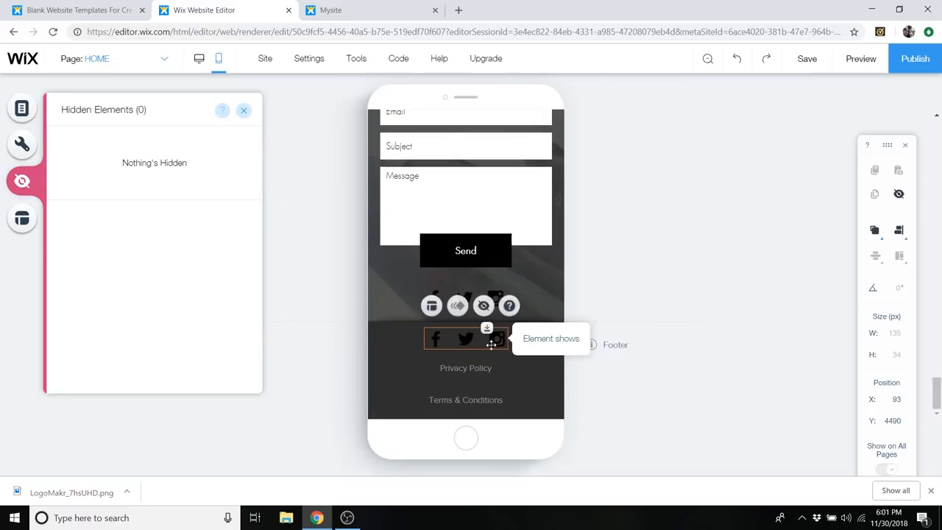
left_click(482, 306)
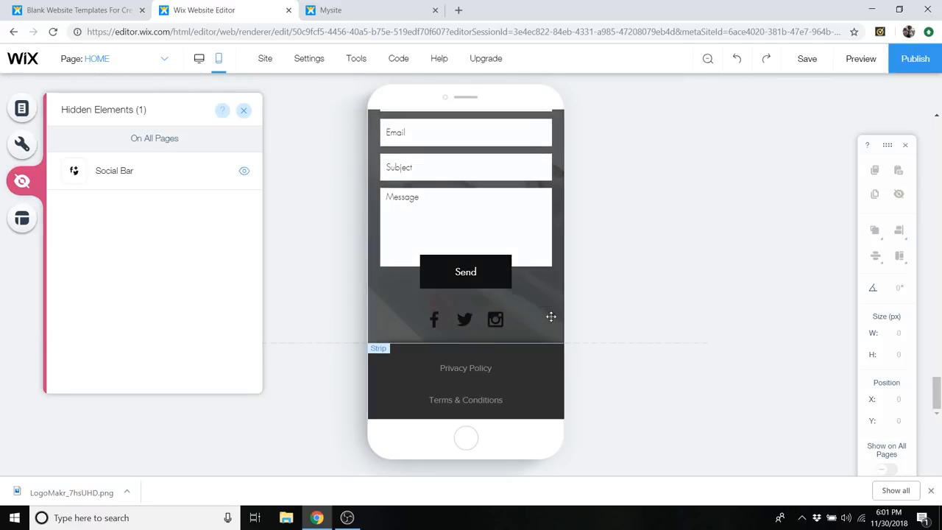
- Hide the triangle graphic between the ABOUT US and OUR SERVICES sections on mobile
scroll(553, 318, "up", 10)
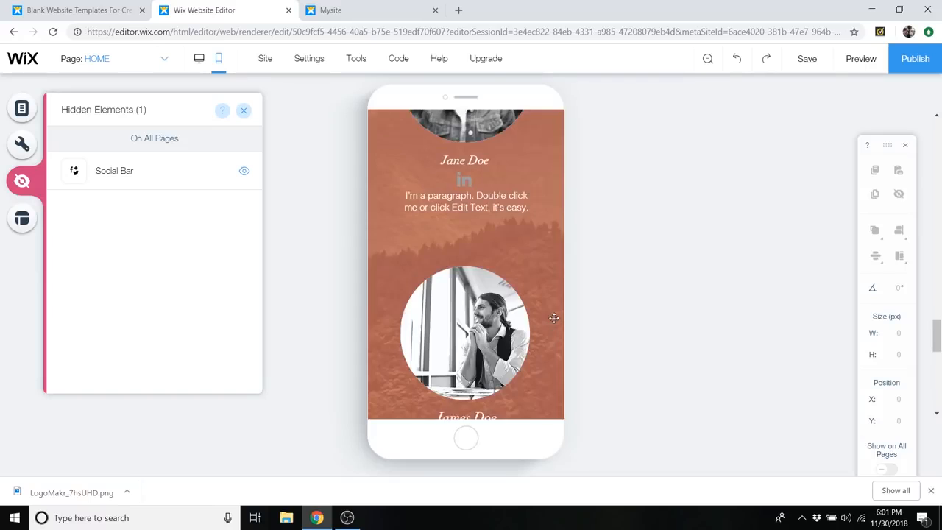
scroll(553, 317, "up", 10)
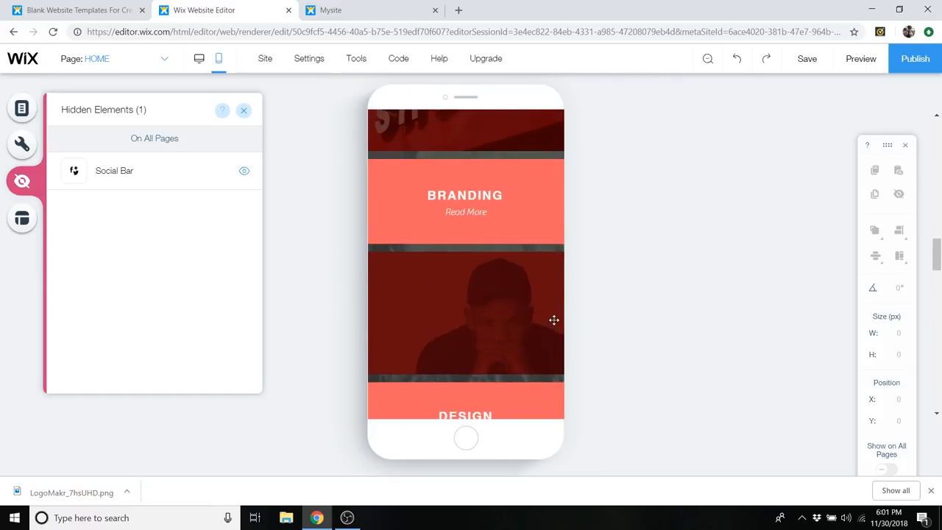
scroll(554, 320, "up", 10)
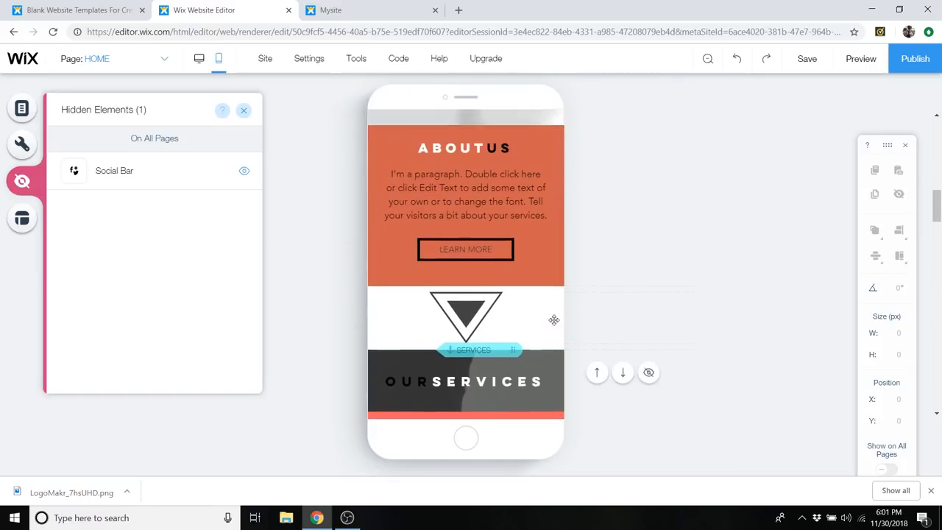
scroll(554, 318, "down", 3)
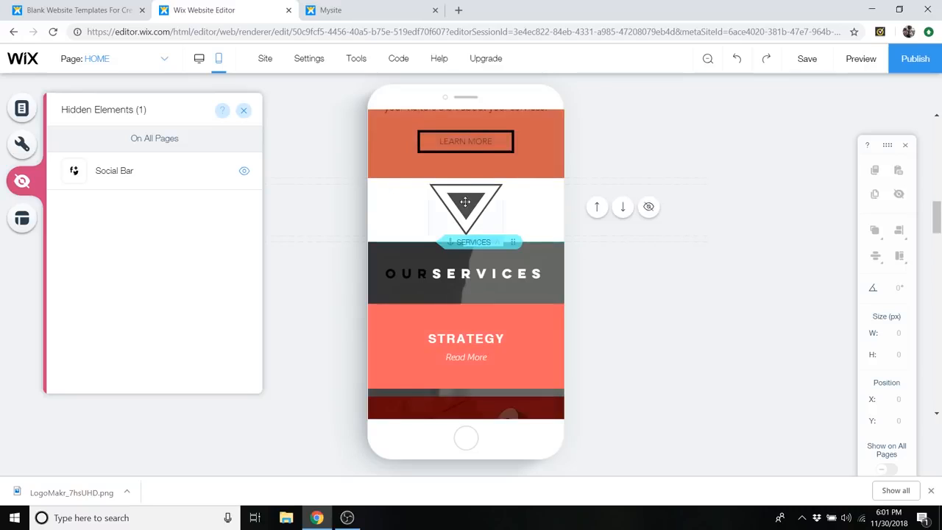
left_click(470, 206)
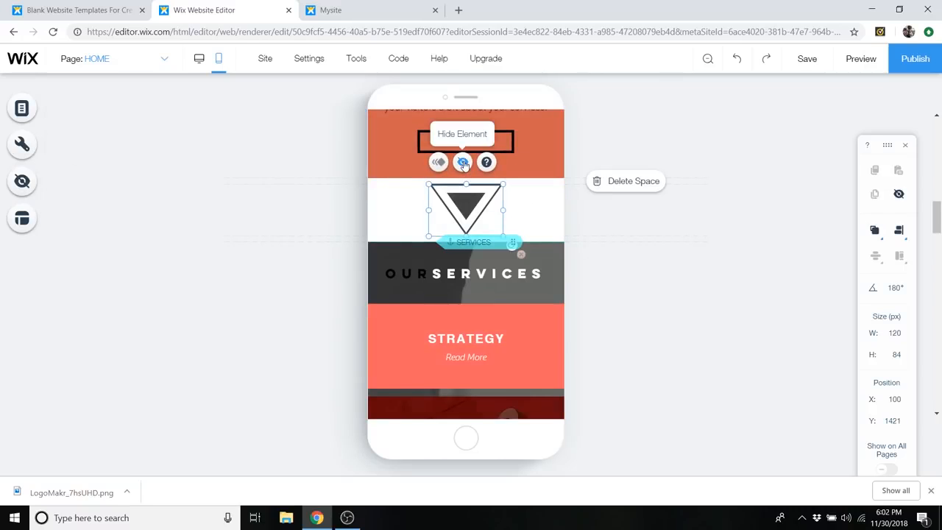
left_click(463, 162)
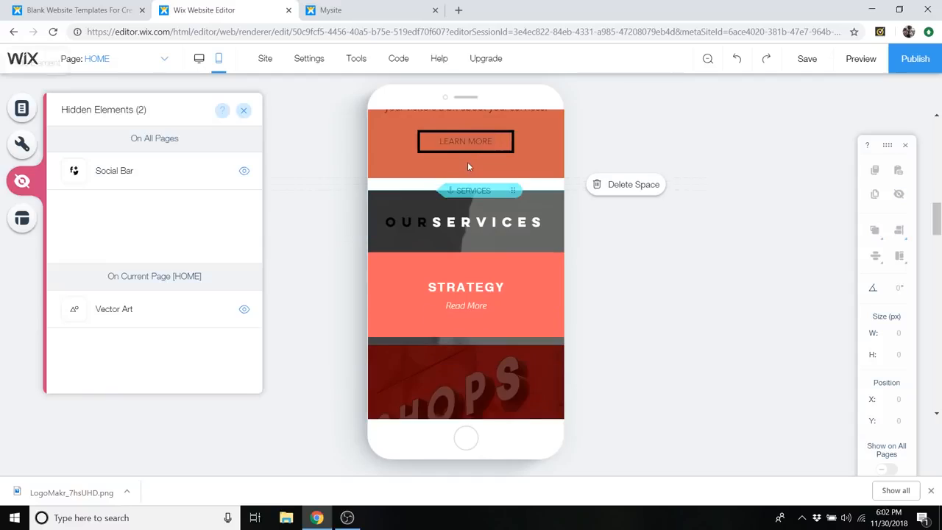
- Dismiss the saving error and delete the empty white space above the OUR SERVICES section
left_click(551, 188)
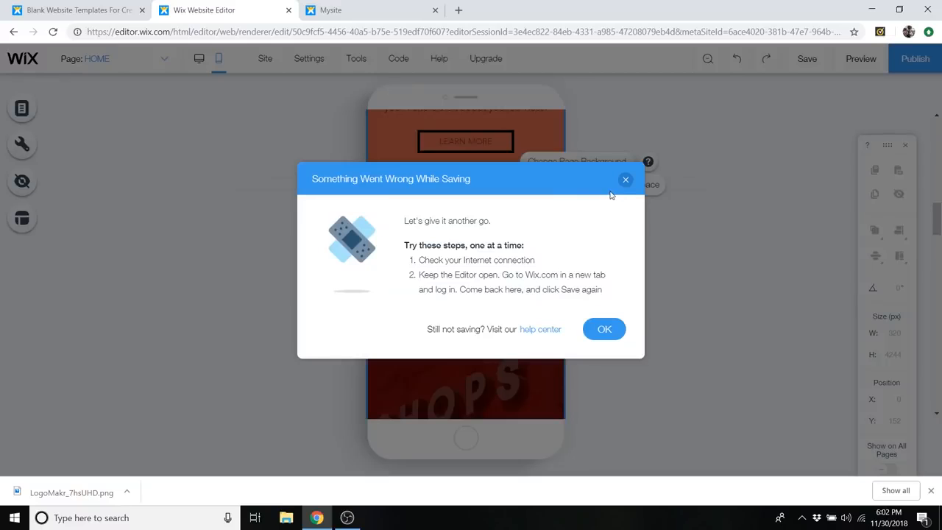
left_click(605, 329)
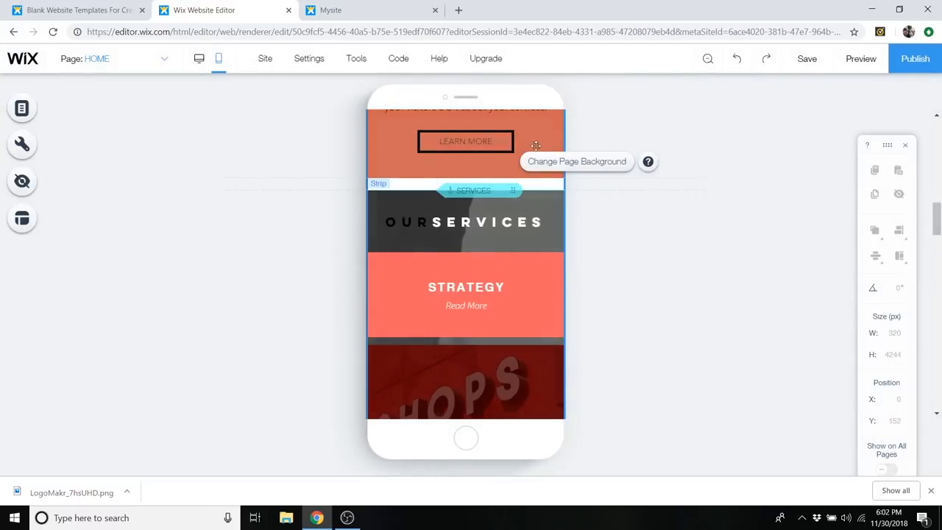
mouse_move(546, 183)
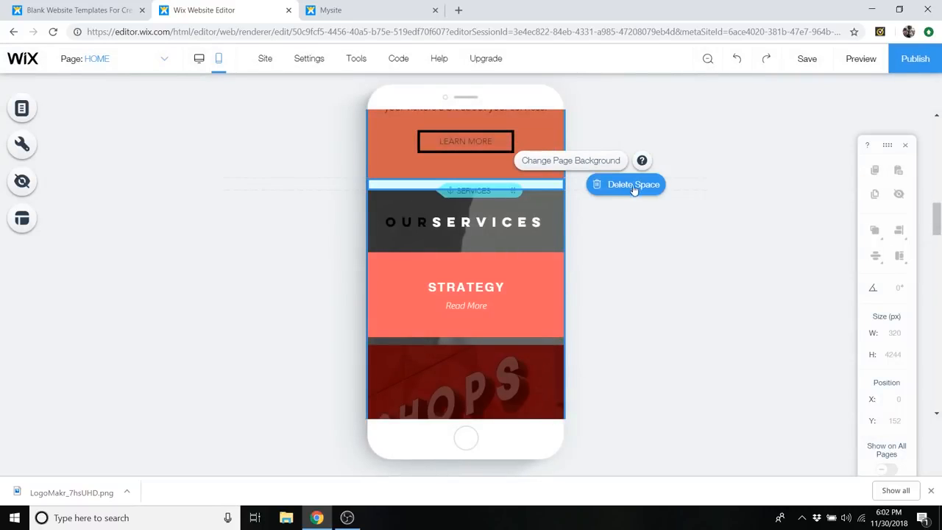
left_click(633, 193)
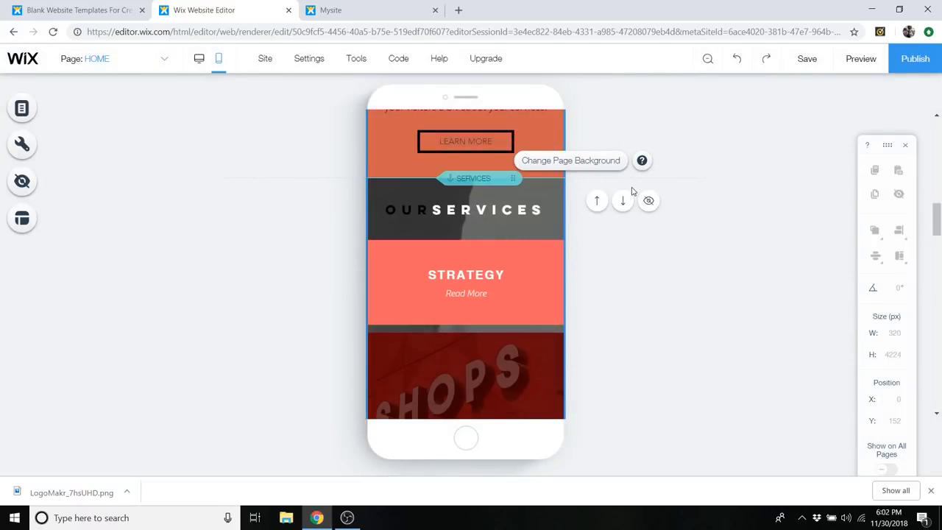
- Scale down the header's LIFESTYLE text and hide it on mobile
scroll(490, 259, "up", 2)
scroll(490, 259, "up", 4)
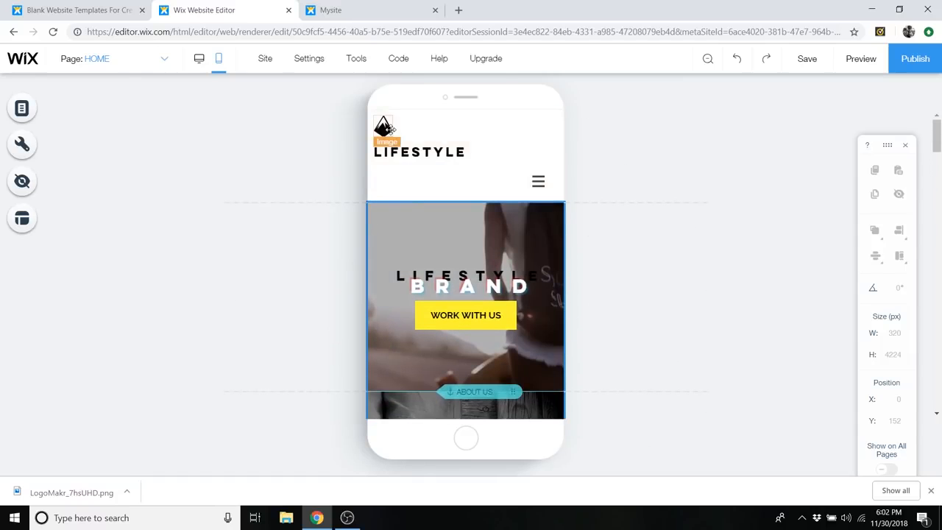
left_click(404, 153)
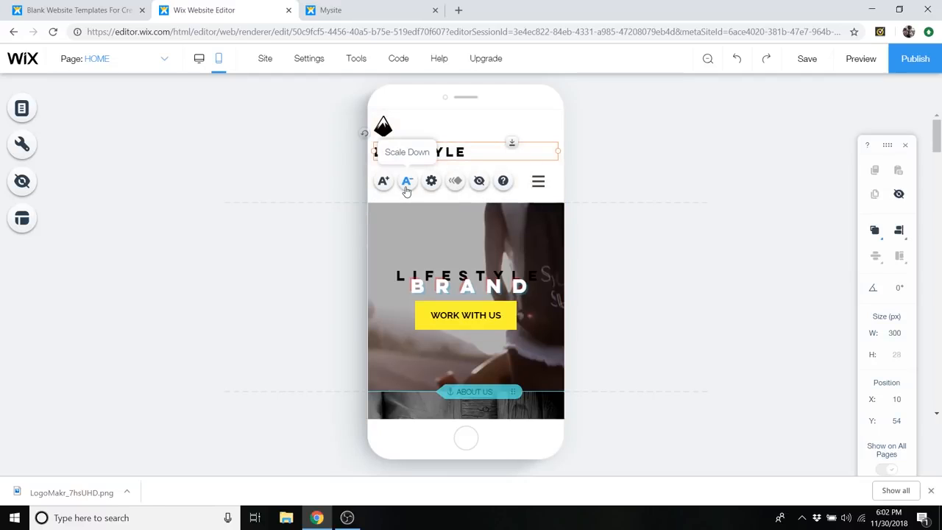
left_click(406, 181)
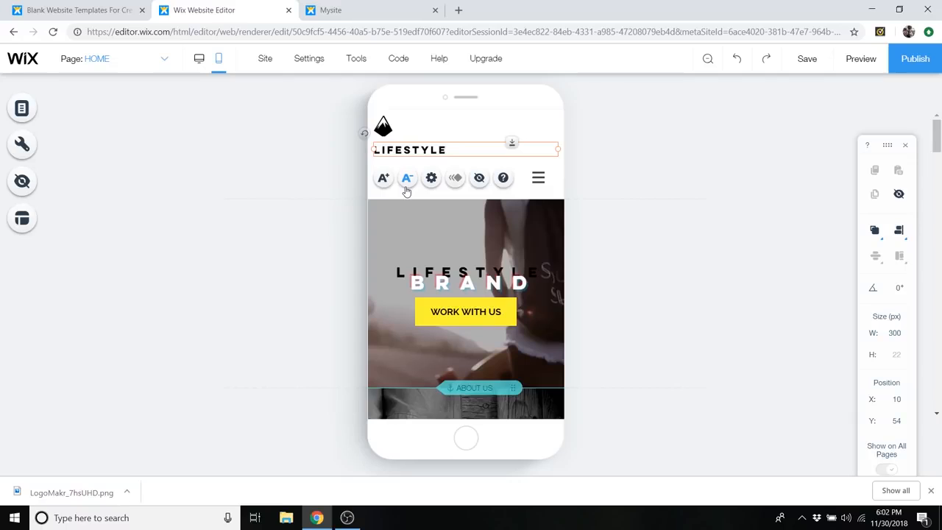
left_click(406, 176)
left_click(408, 190)
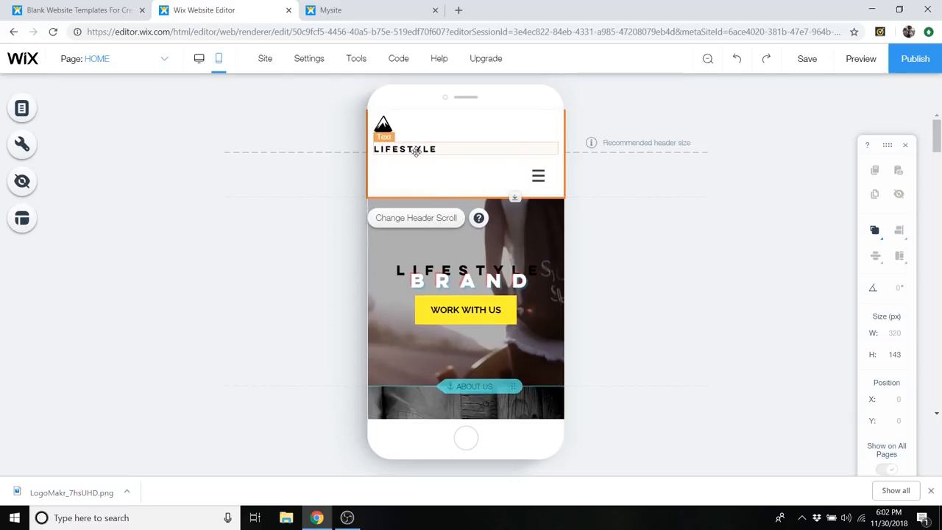
left_click(415, 151)
left_click(480, 178)
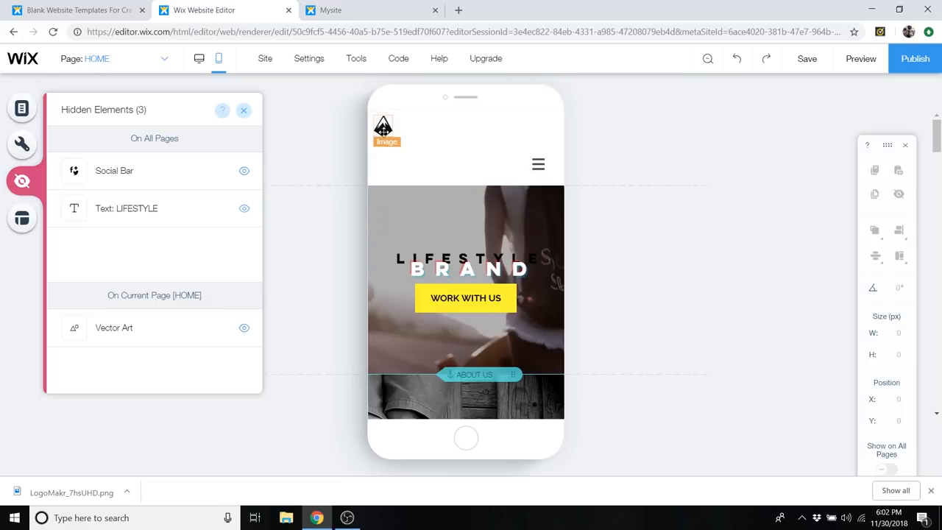
- Reduce the mobile header's height to 50 px and place the menu icon level with the logo at X 261, Y 0
left_click_drag(538, 163, 543, 128)
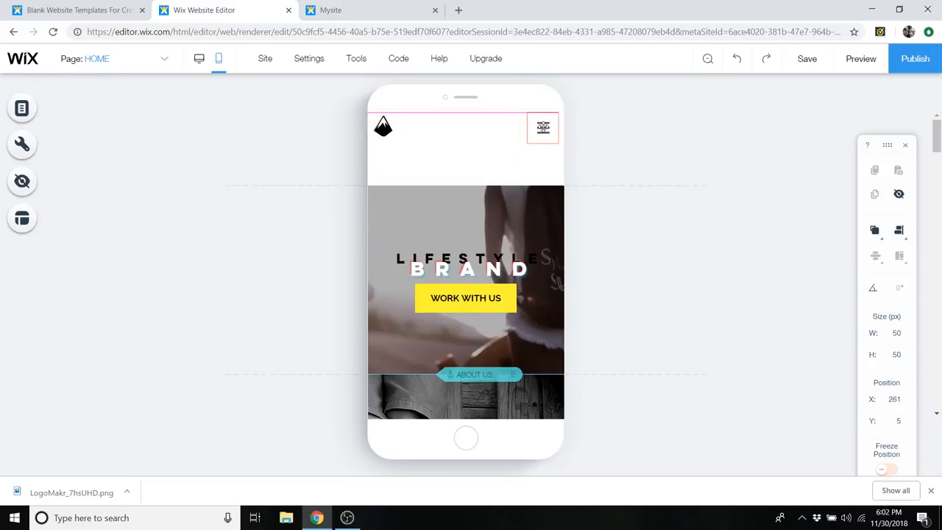
left_click(458, 184)
left_click_drag(516, 187, 517, 181)
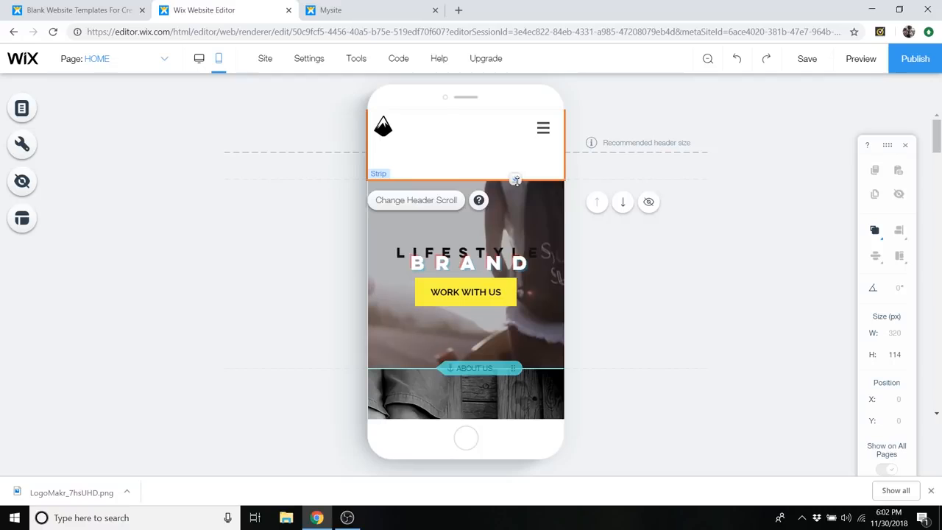
left_click_drag(515, 177, 521, 134)
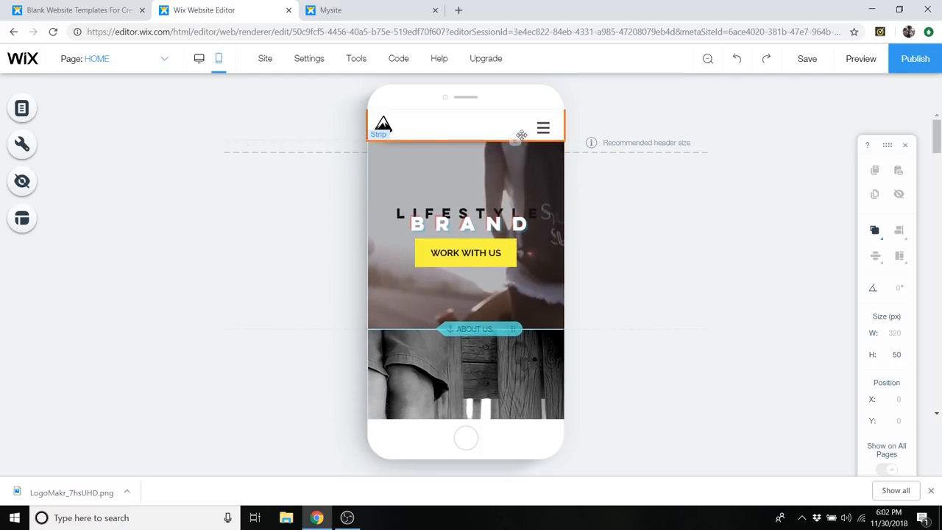
left_click(543, 126)
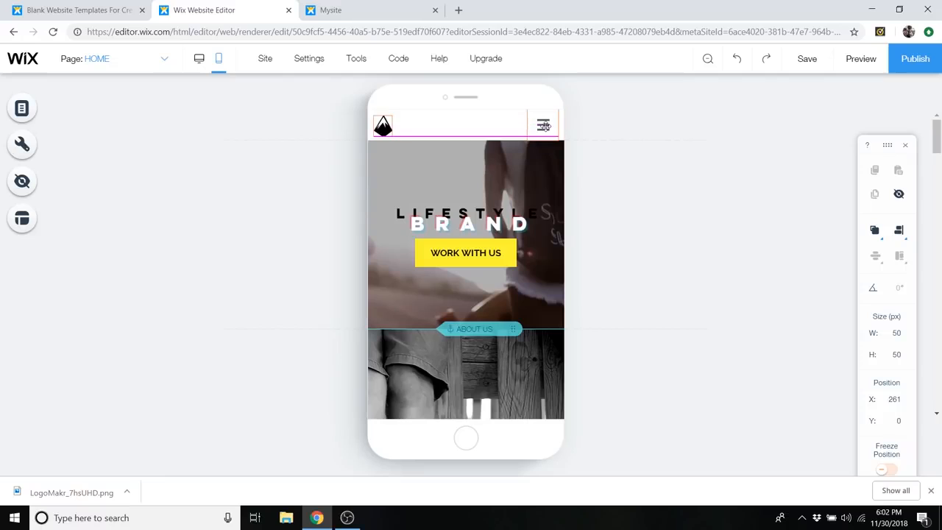
- Resize the header logo to 29 by 29 px on mobile
left_click(382, 124)
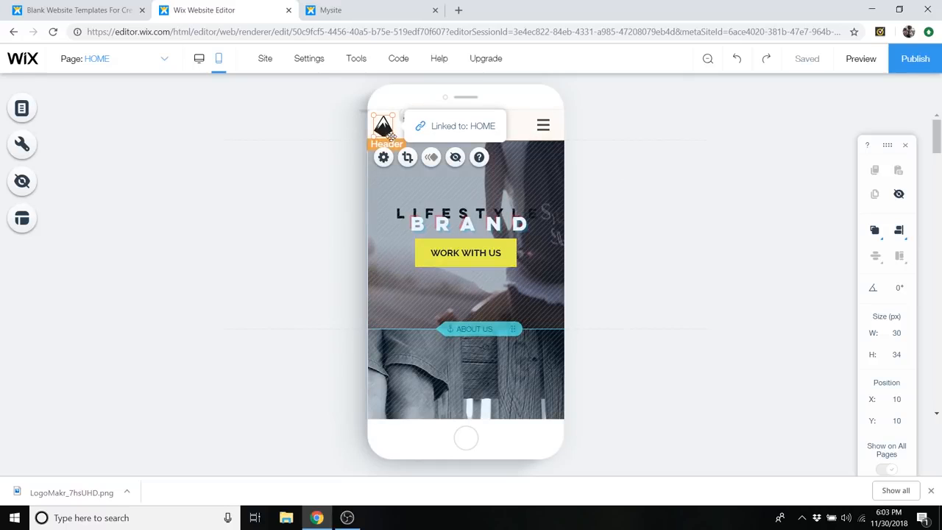
left_click_drag(391, 136, 389, 134)
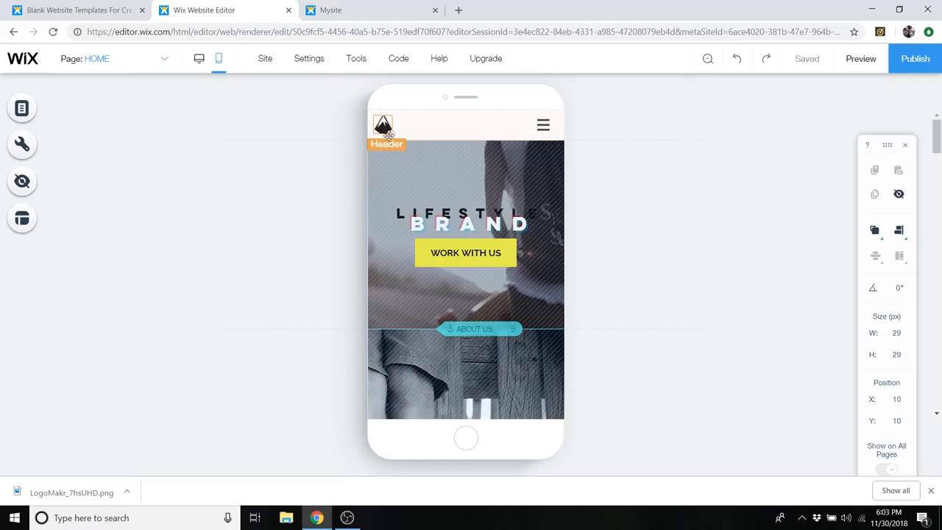
left_click(515, 187)
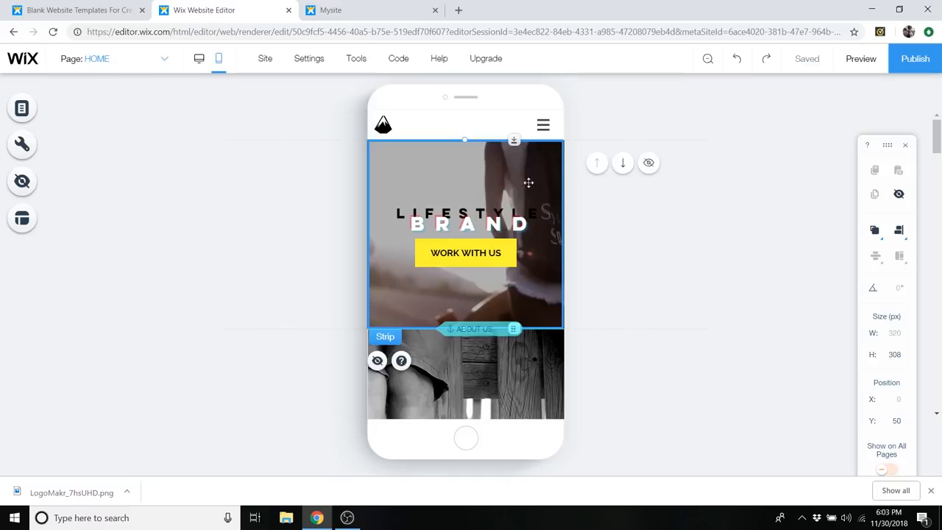
- Preview the mobile site, check how its navigation menu opens and closes, and return to editing
scroll(529, 184, "down", 5)
scroll(597, 170, "up", 5)
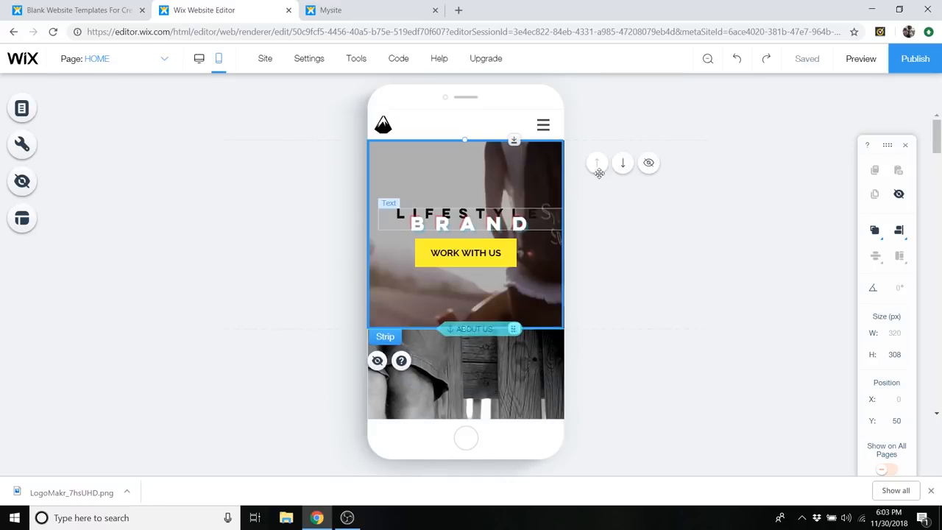
left_click(863, 63)
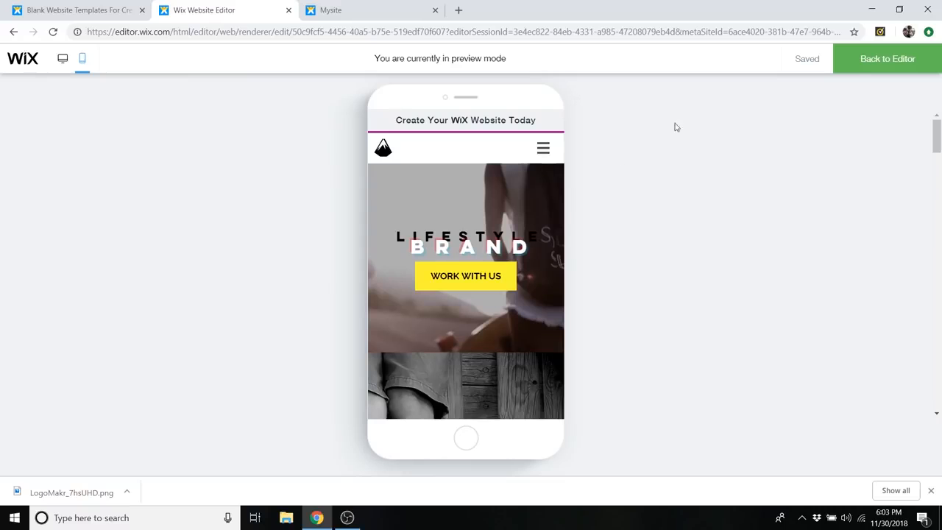
left_click(887, 59)
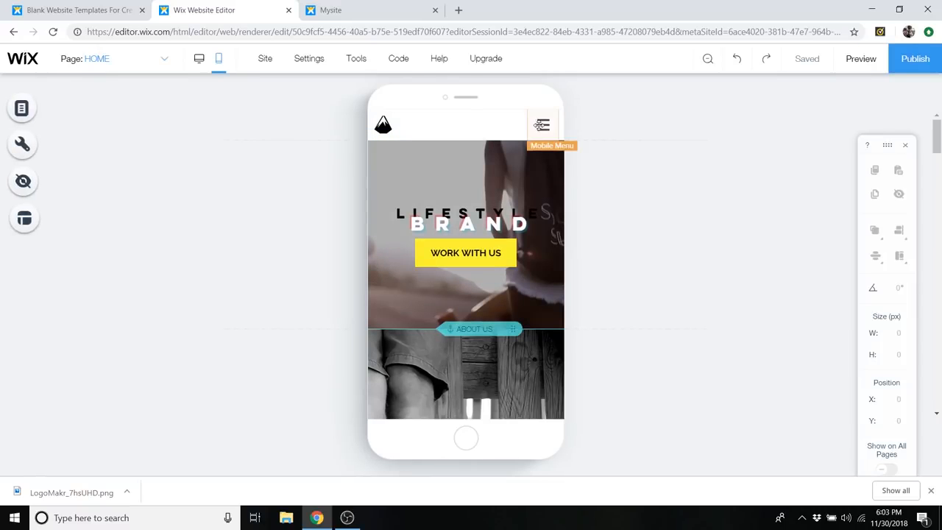
left_click(861, 59)
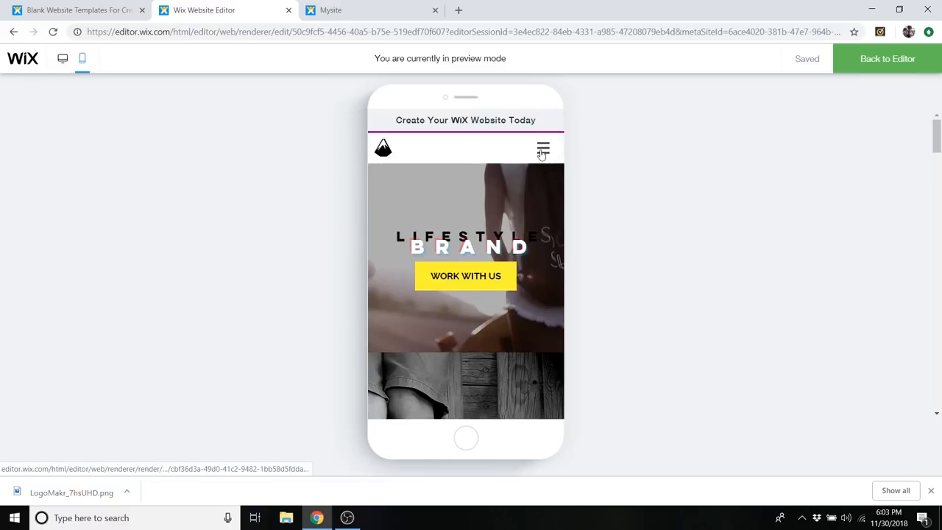
left_click(542, 151)
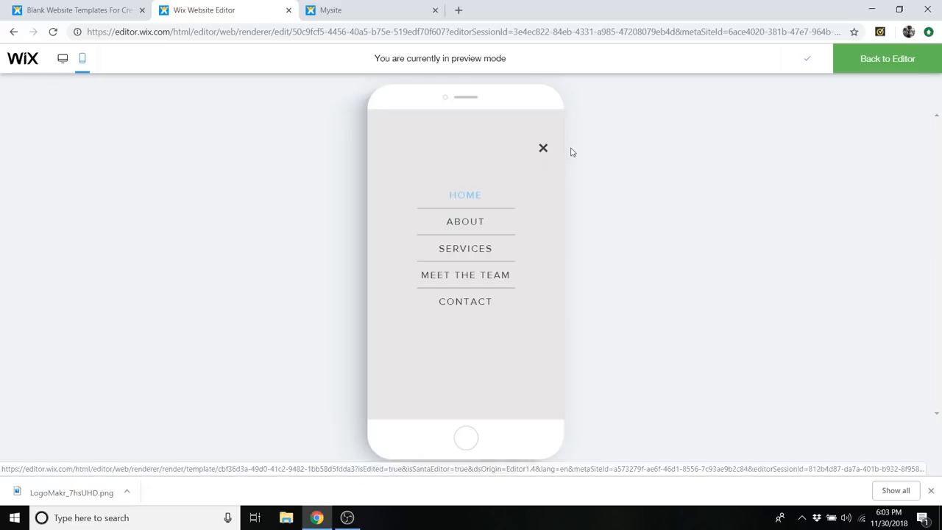
left_click(543, 149)
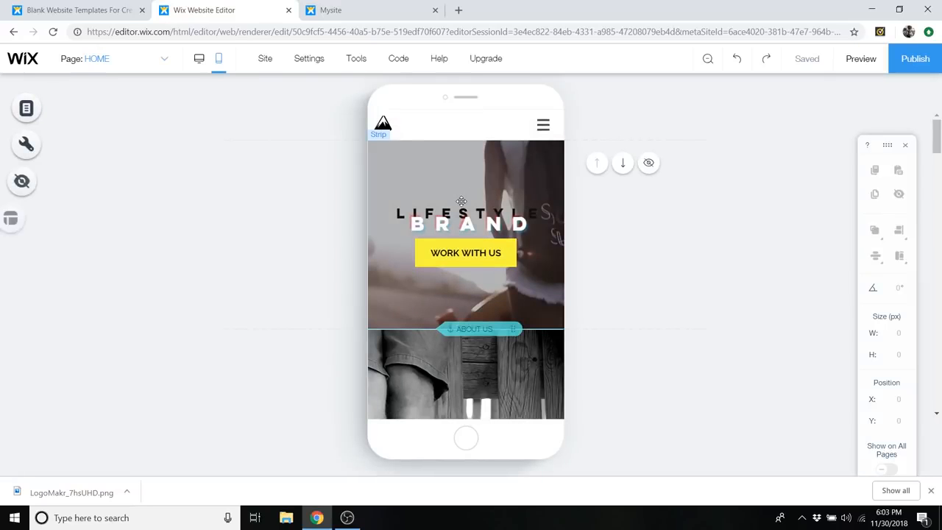
- Customize the mobile header menu's design so the open menu slides in from the right instead of filling the screen
left_click(548, 125)
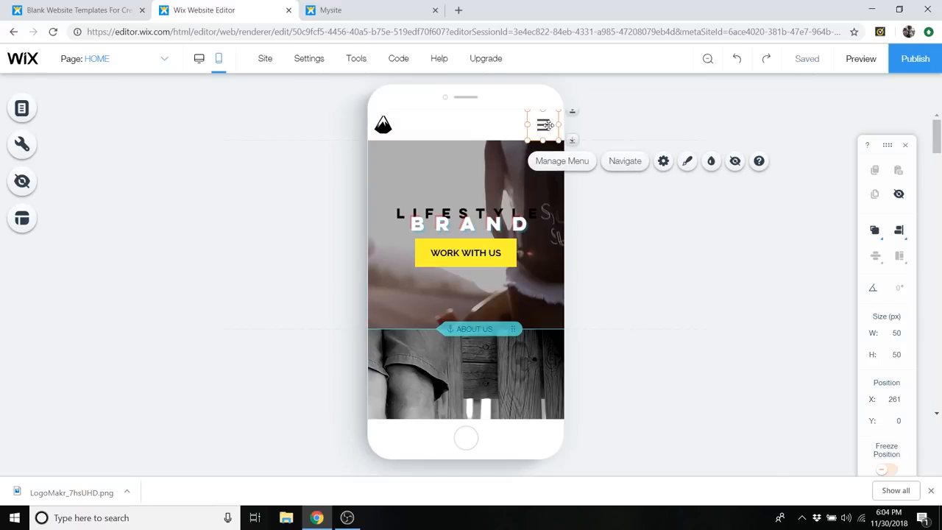
left_click(689, 165)
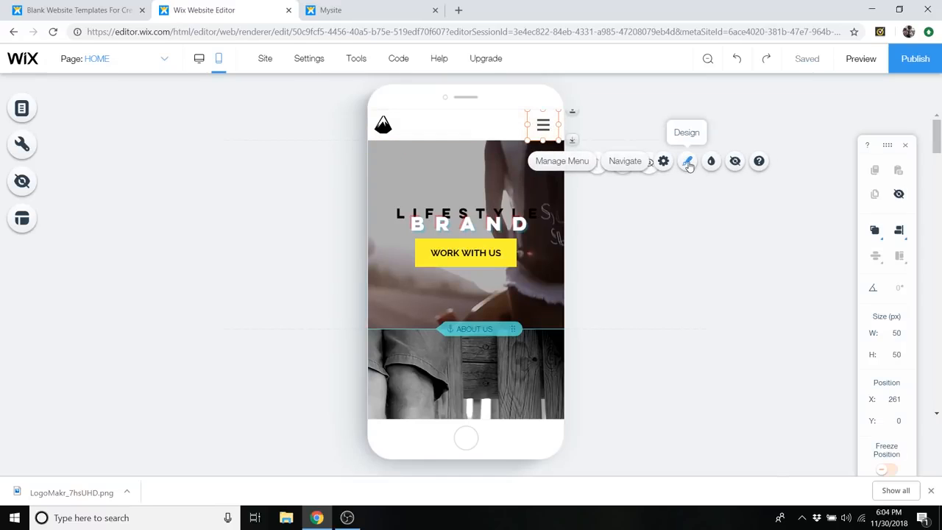
left_click(689, 166)
scroll(279, 254, "down", 2)
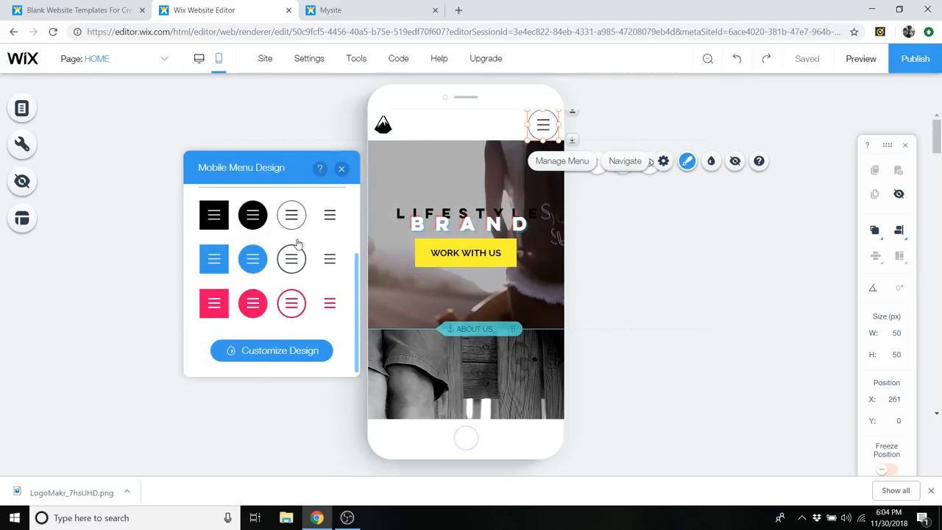
scroll(294, 260, "up", 3)
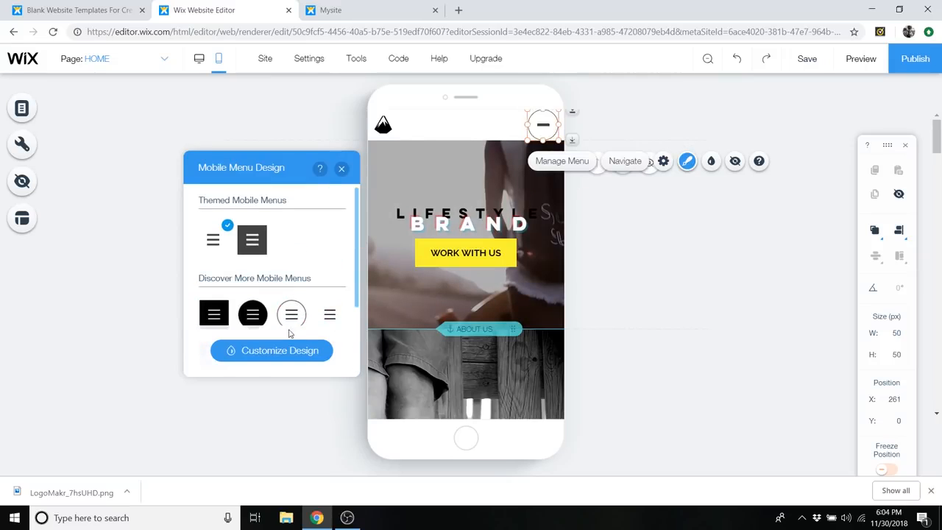
left_click(287, 352)
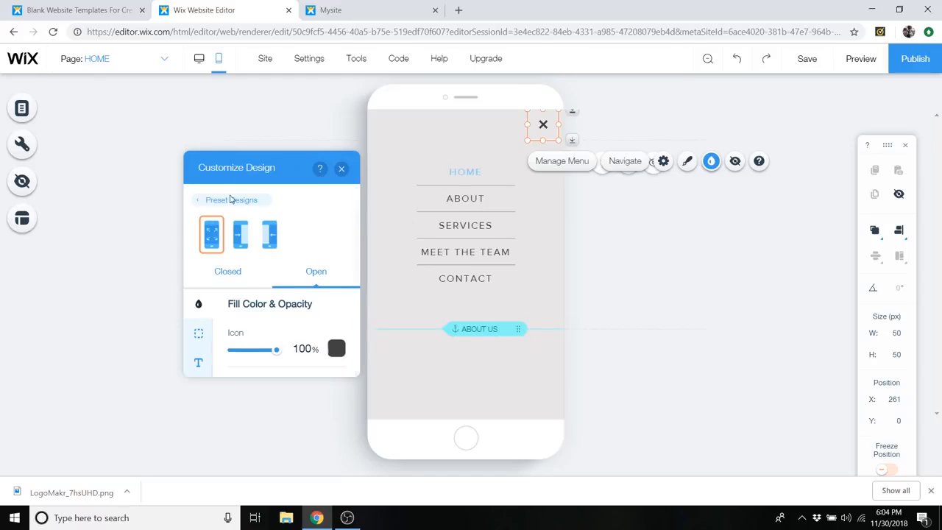
left_click(269, 234)
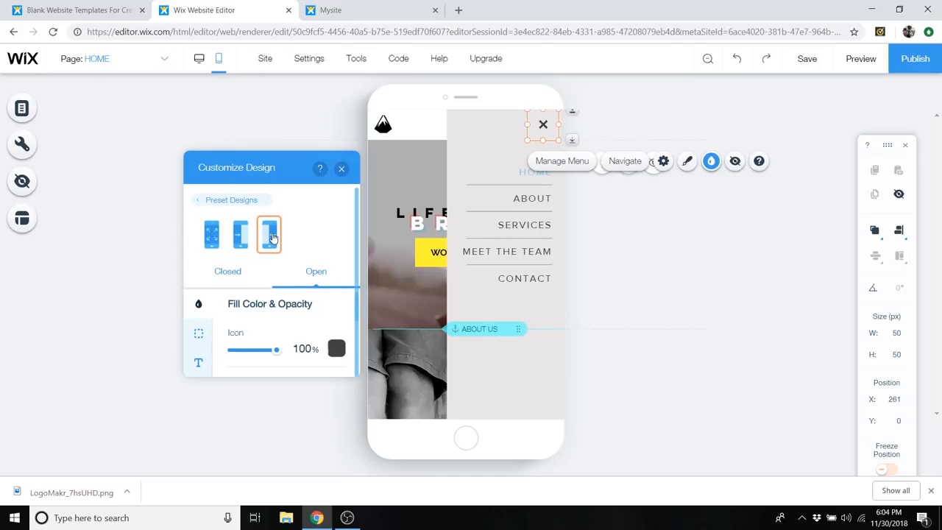
left_click(247, 238)
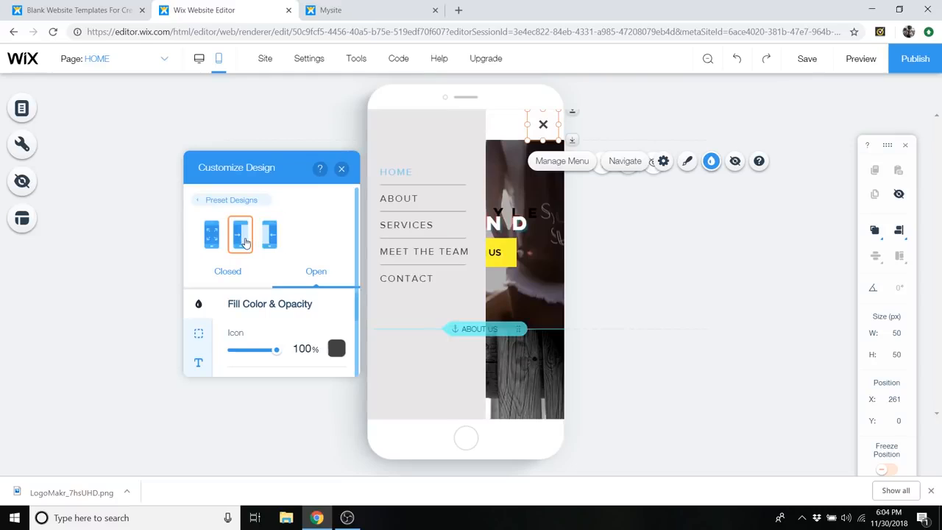
left_click(267, 236)
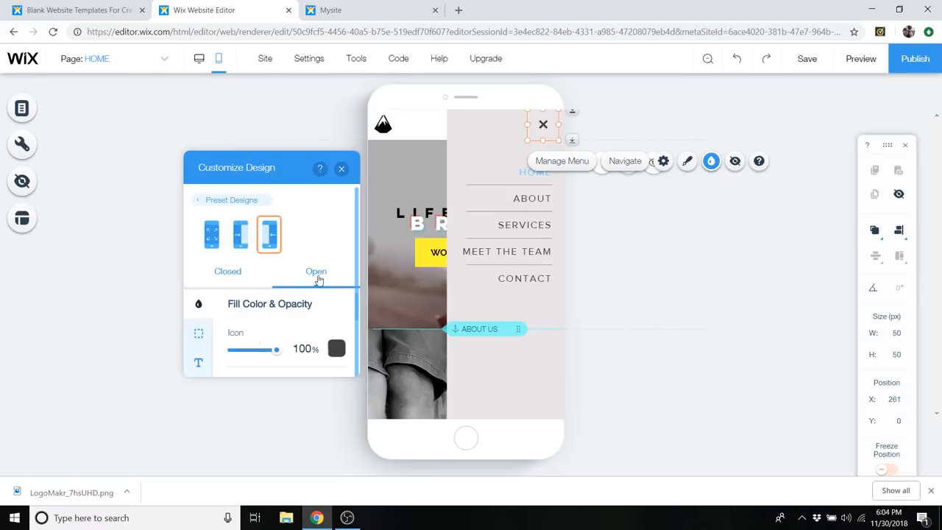
- Remove the separators between the open mobile menu's items by setting their length to 0 px
left_click(246, 273)
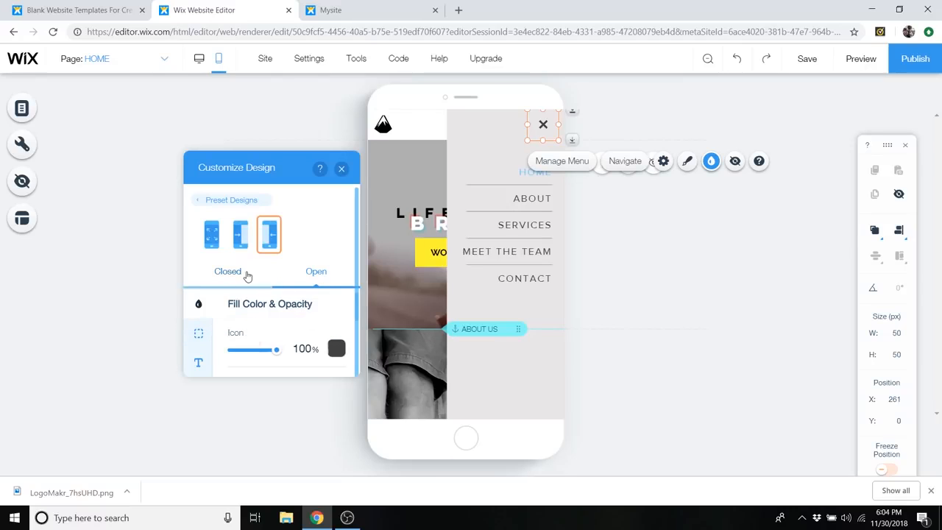
left_click(326, 273)
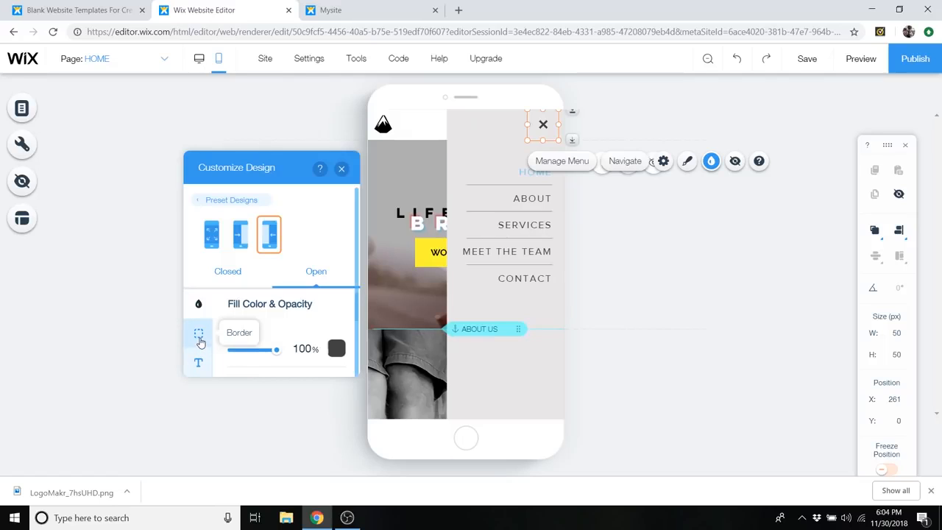
scroll(198, 323, "down", 1)
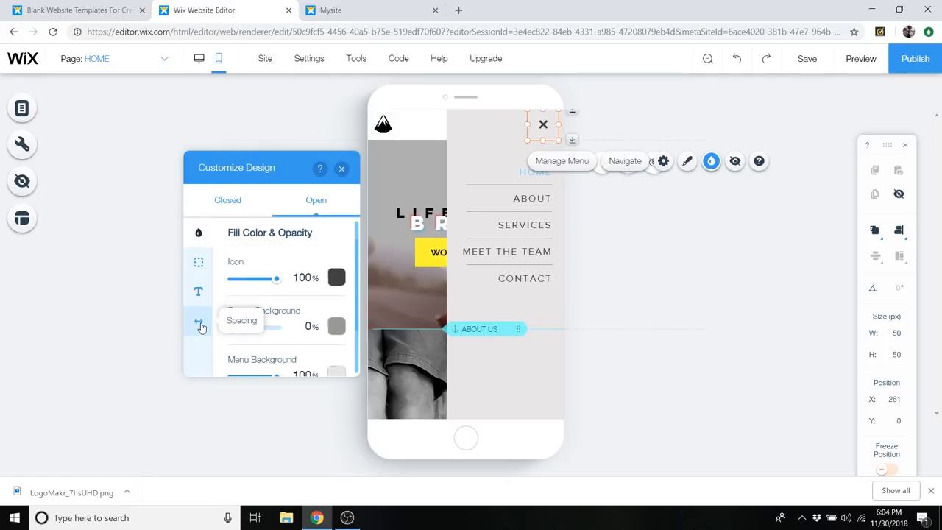
left_click(199, 324)
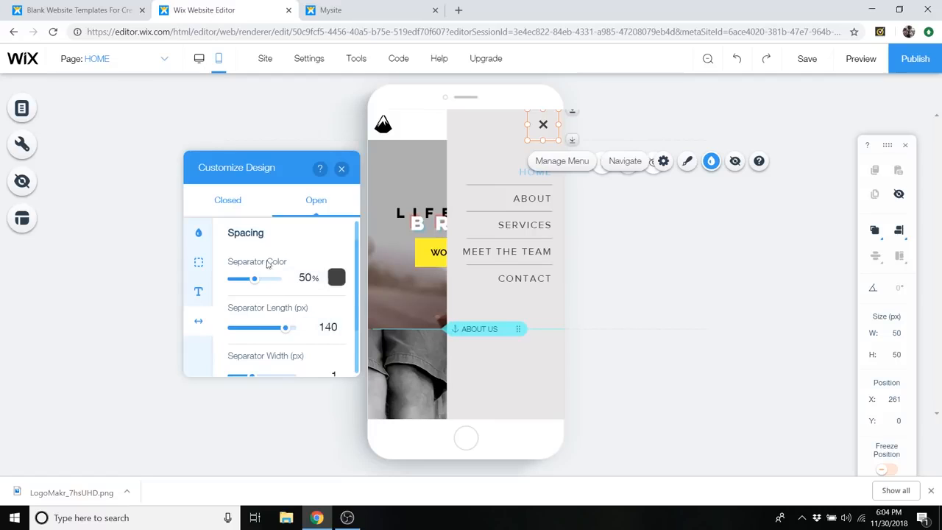
scroll(291, 301, "down", 1)
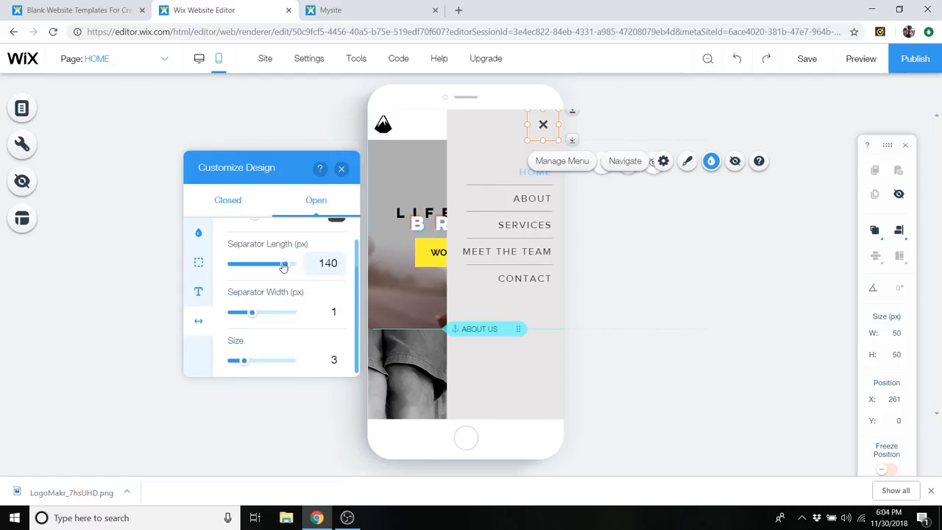
left_click_drag(272, 268, 218, 262)
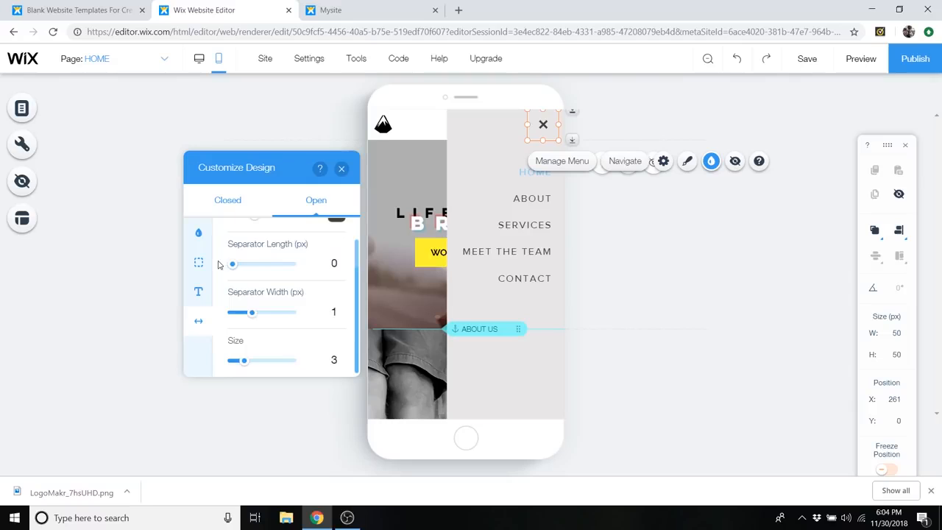
scroll(224, 265, "up", 1)
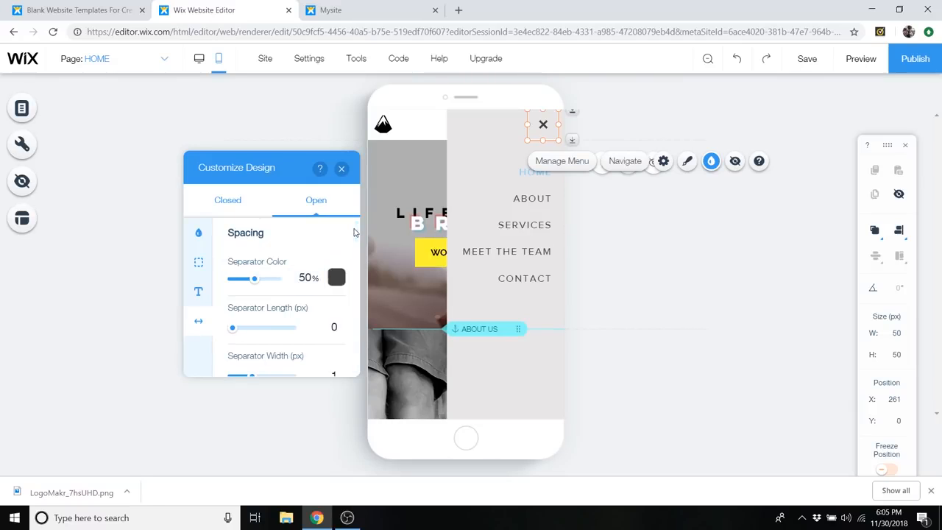
left_click(342, 169)
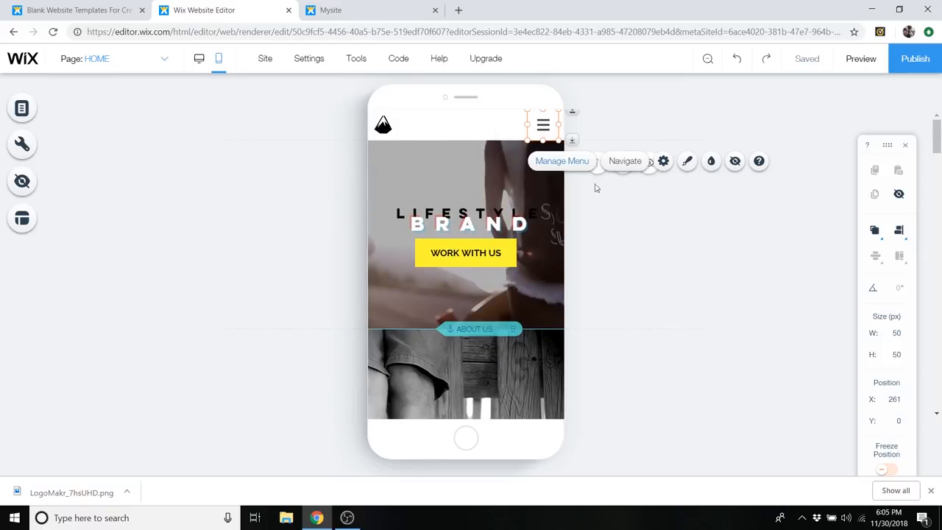
- Shorten the skateboard photo column above the ABOUT US text to about 287 px on mobile
left_click(605, 228)
scroll(466, 215, "down", 1)
scroll(466, 215, "down", 5)
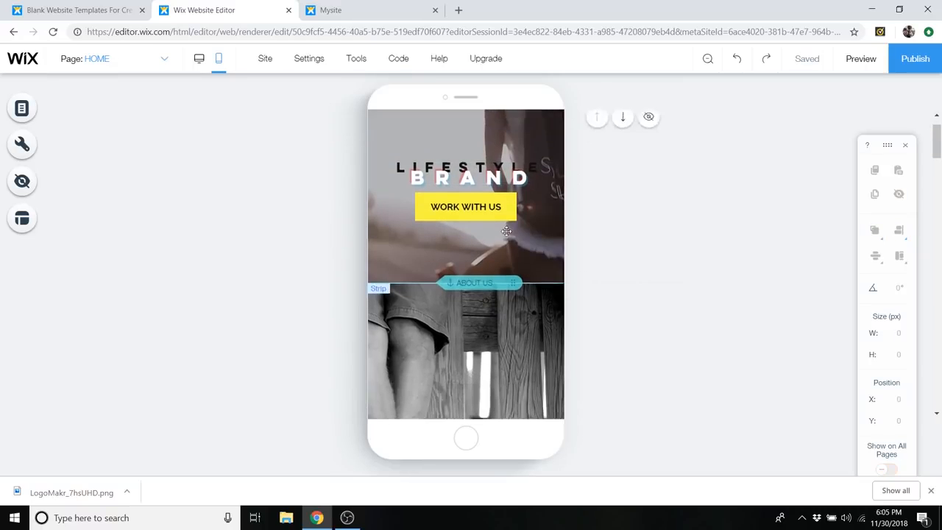
scroll(520, 215, "up", 3)
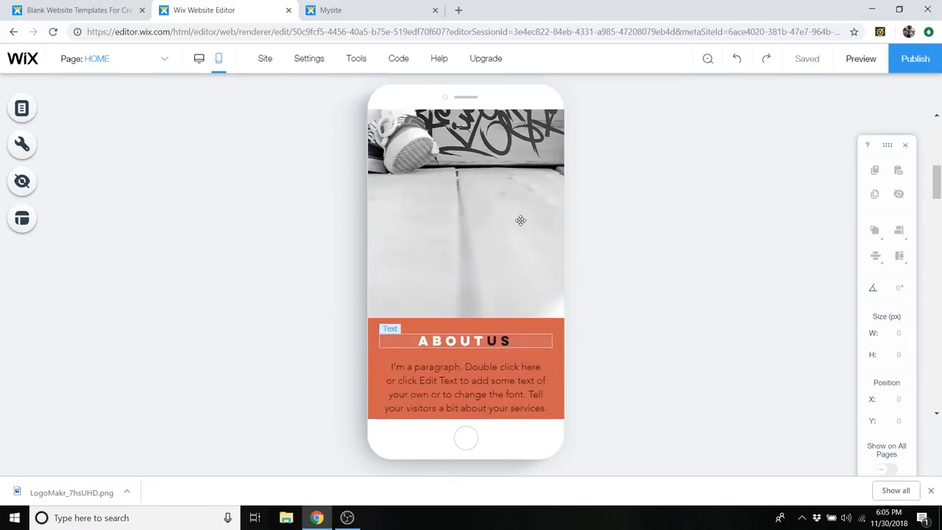
scroll(505, 206, "up", 3)
scroll(508, 207, "down", 4)
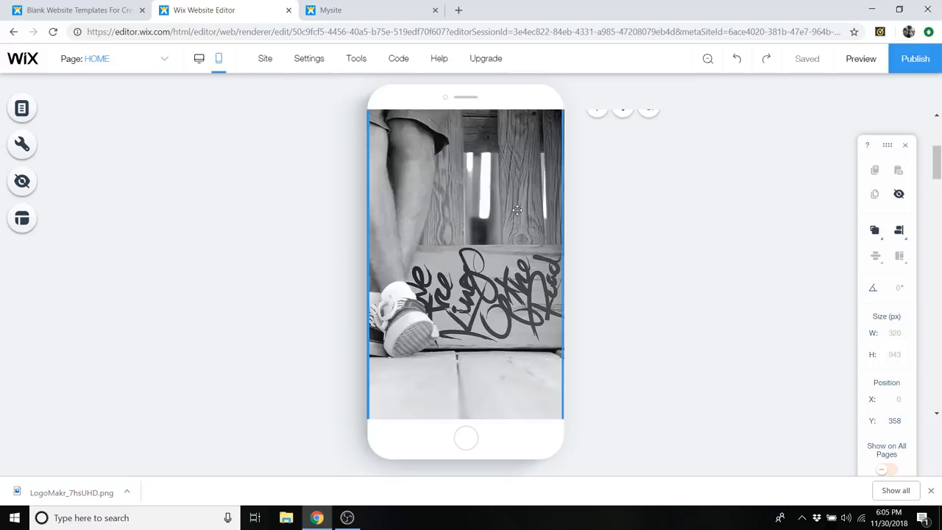
scroll(511, 221, "down", 2)
left_click(489, 309)
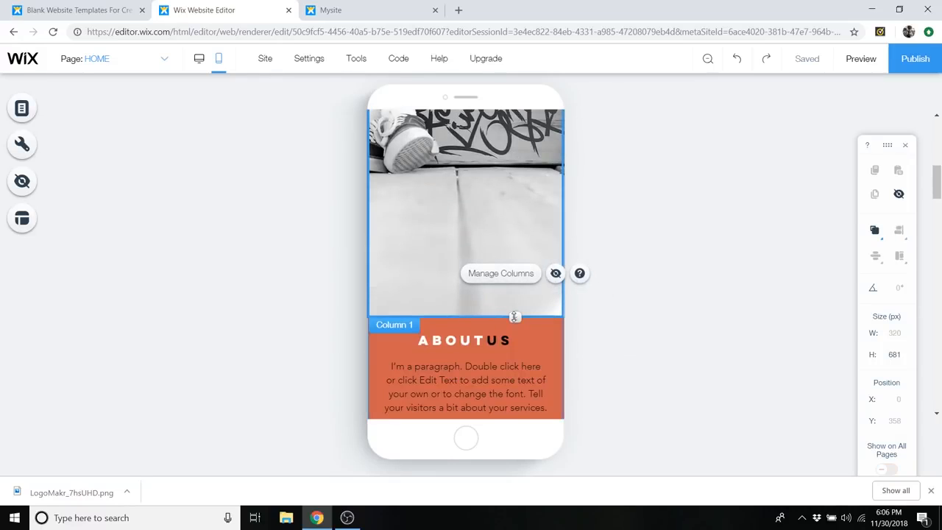
left_click_drag(516, 311, 519, 179)
scroll(532, 228, "up", 5)
scroll(534, 275, "down", 3)
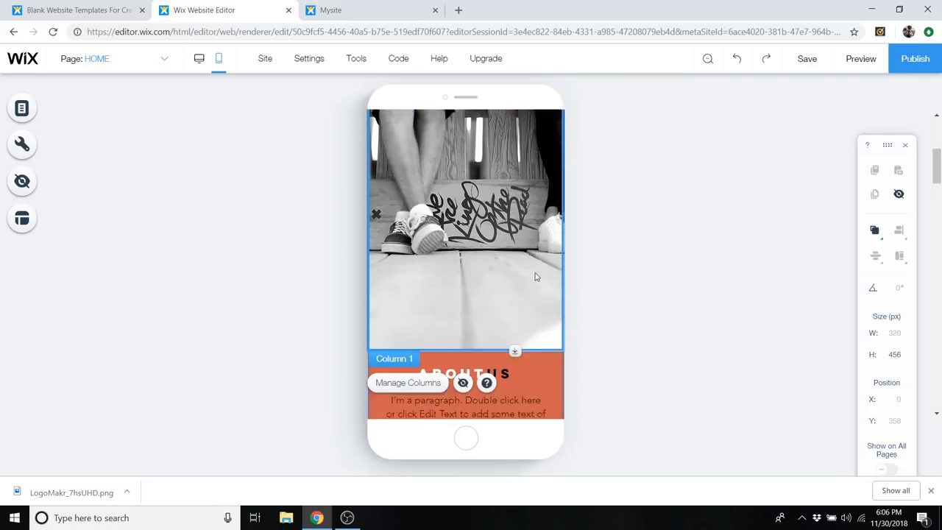
left_click_drag(516, 240, 521, 140)
scroll(526, 210, "up", 4)
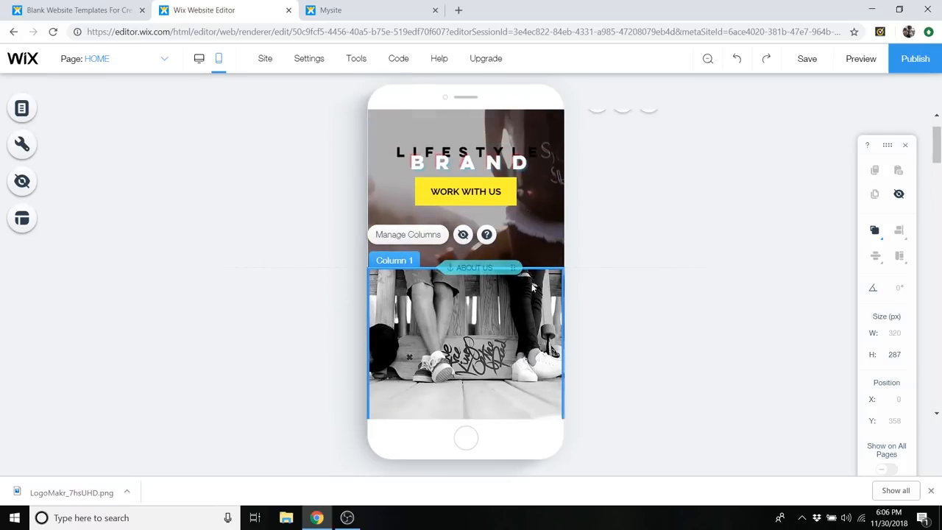
scroll(507, 211, "down", 3)
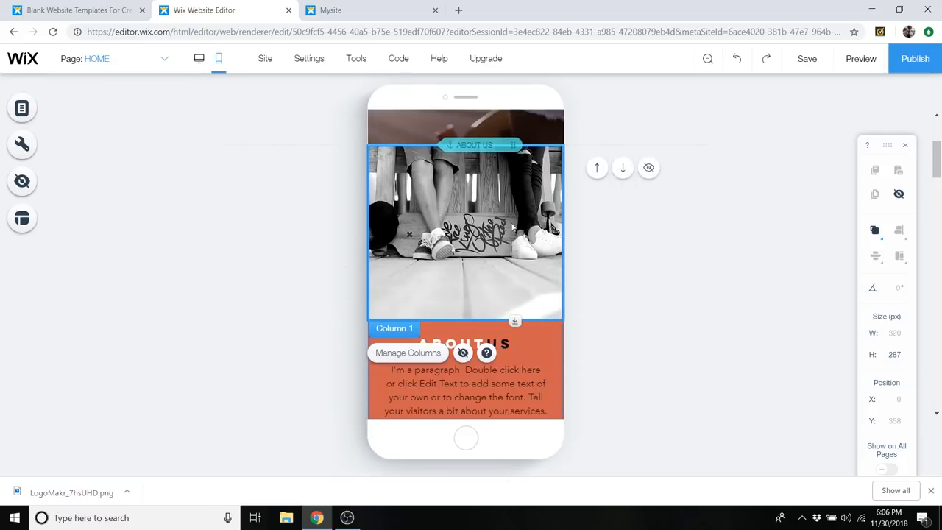
- Reduce the skateboard photo column's height further to about 226 px and deselect it
scroll(610, 279, "up", 4)
scroll(582, 297, "down", 3)
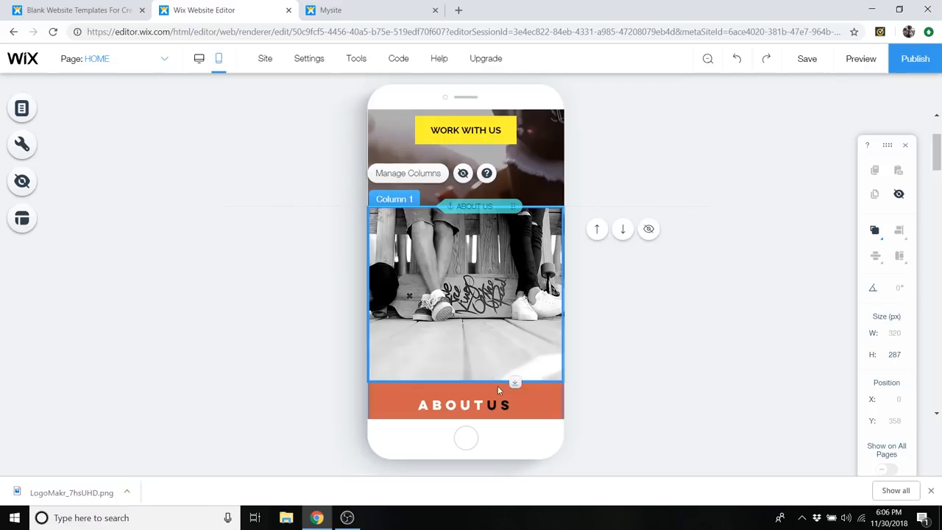
left_click_drag(513, 381, 514, 343)
scroll(640, 328, "up", 4)
scroll(677, 263, "down", 4)
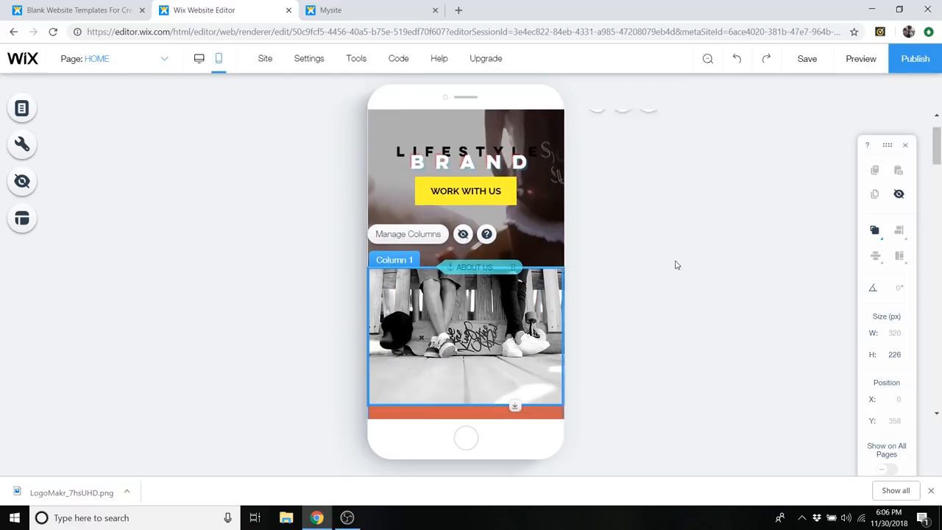
left_click(676, 265)
- Preview the mobile site and test the navigation menu's ABOUT and CONTACT links
scroll(675, 265, "down", 1)
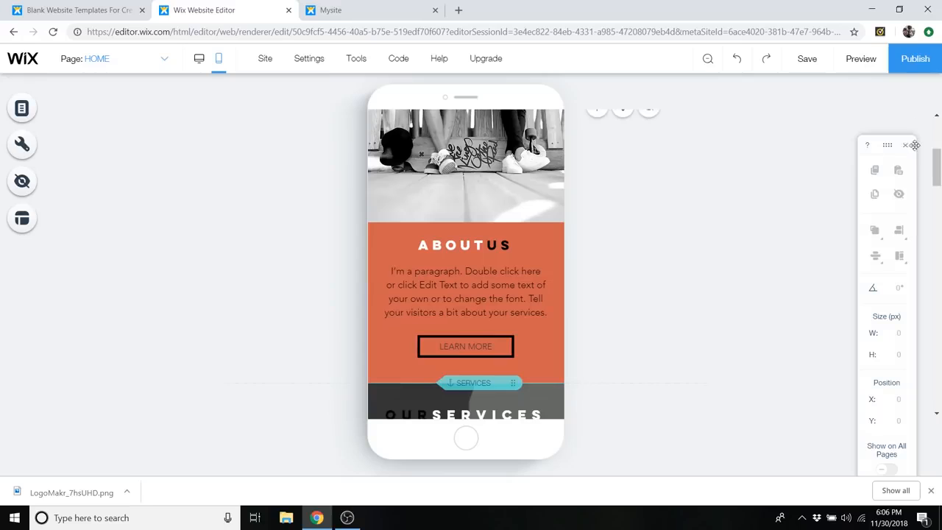
left_click(860, 59)
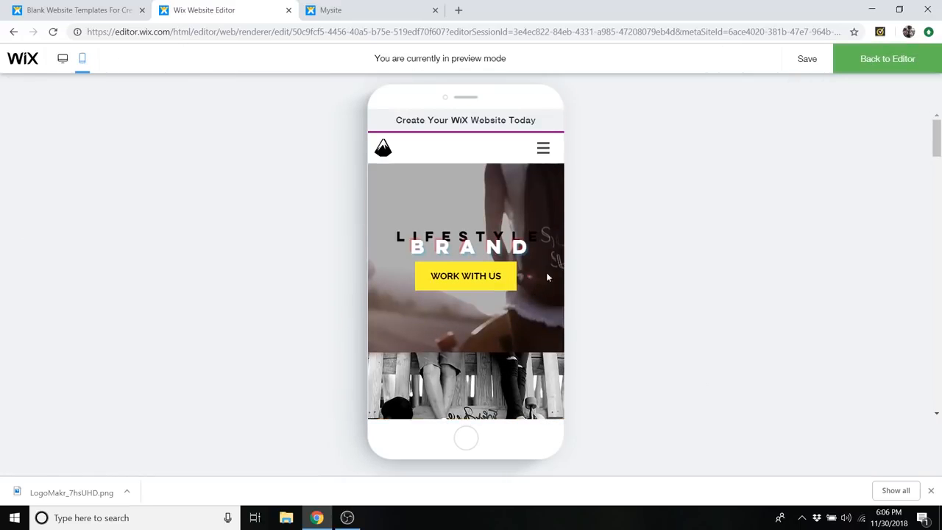
left_click(543, 149)
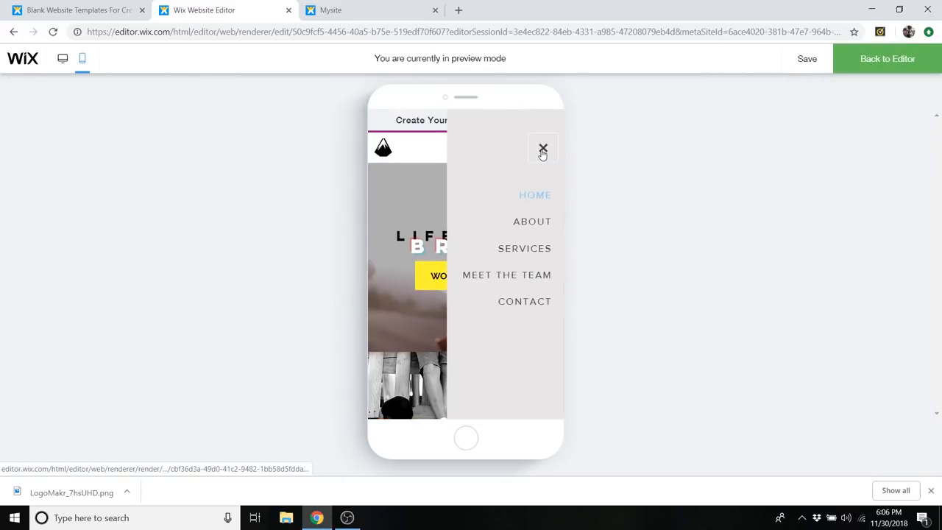
left_click(531, 222)
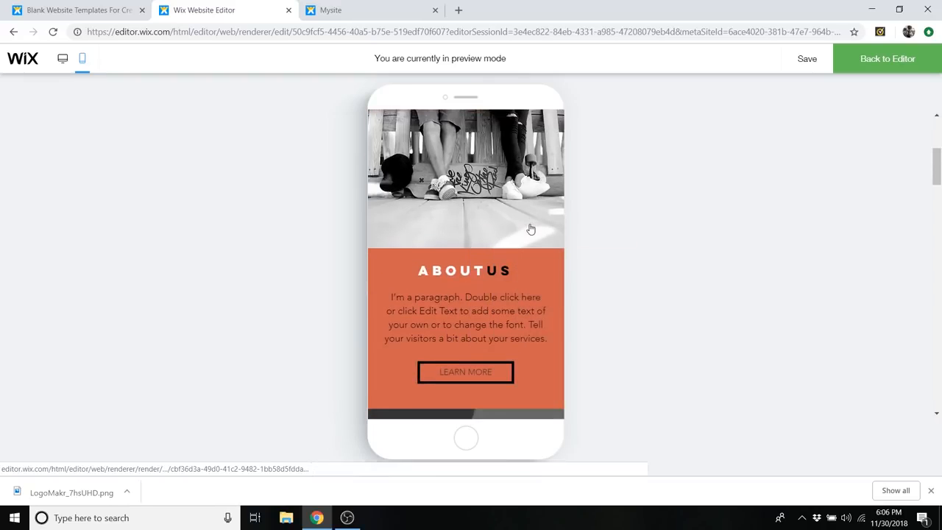
scroll(534, 196, "up", 5)
left_click(543, 150)
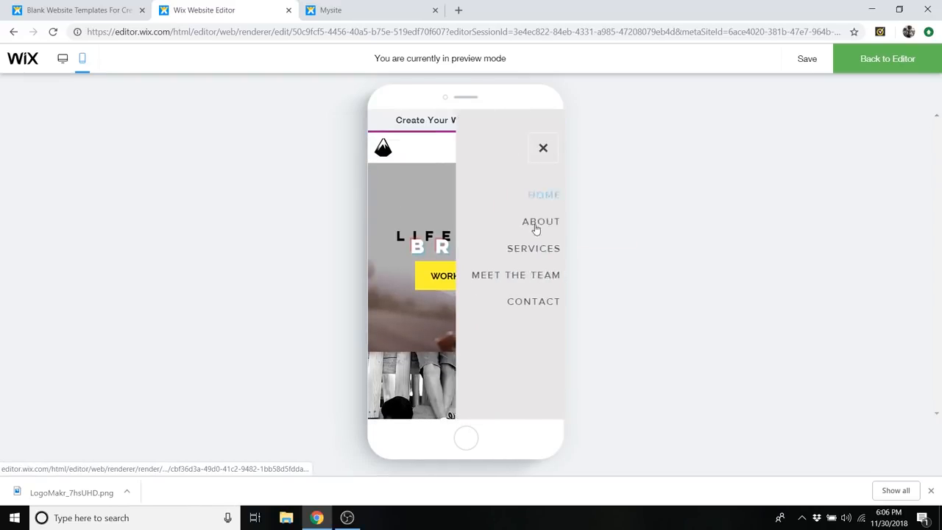
left_click(527, 303)
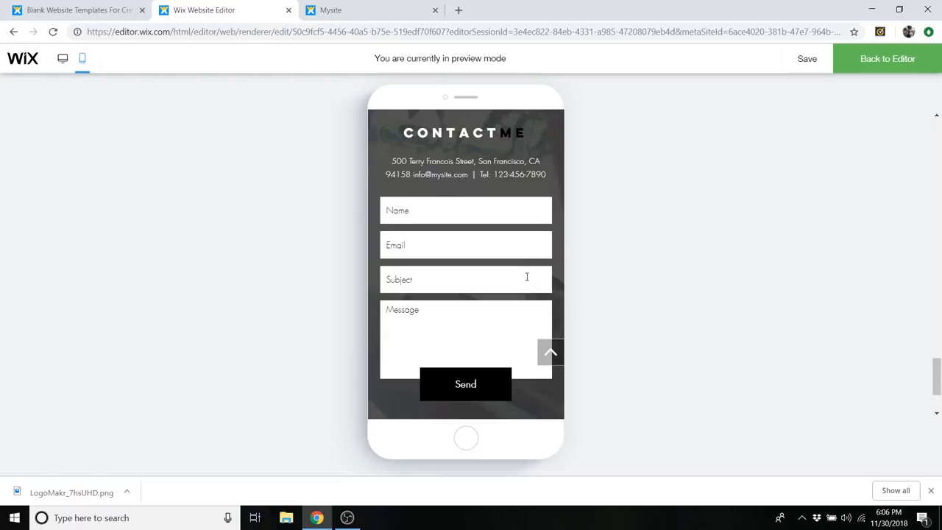
scroll(508, 288, "up", 10)
scroll(506, 300, "up", 10)
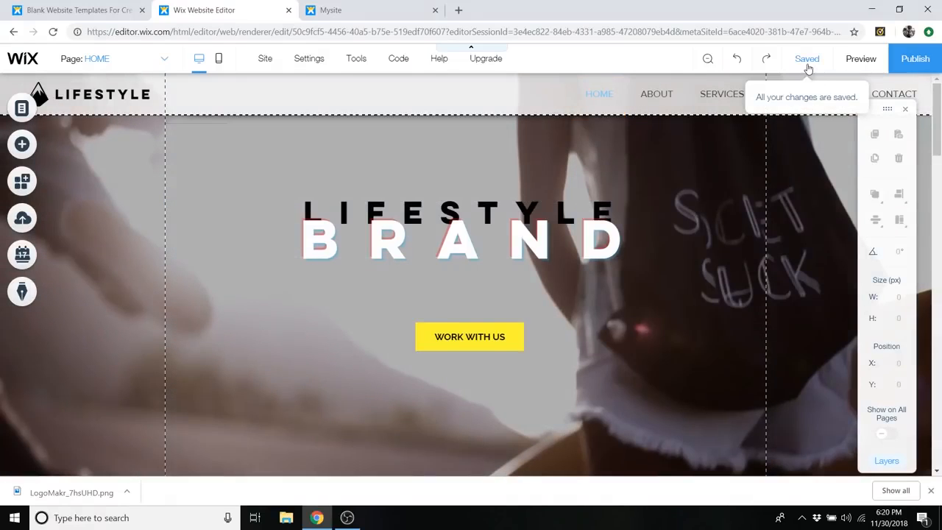
- Save the website's changes and dismiss the suggestion to publish
left_click(806, 65)
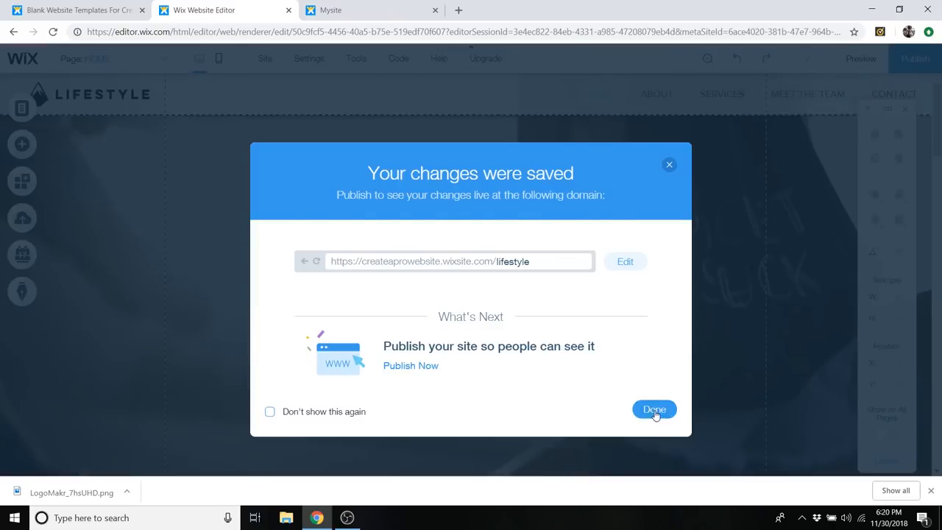
left_click(655, 411)
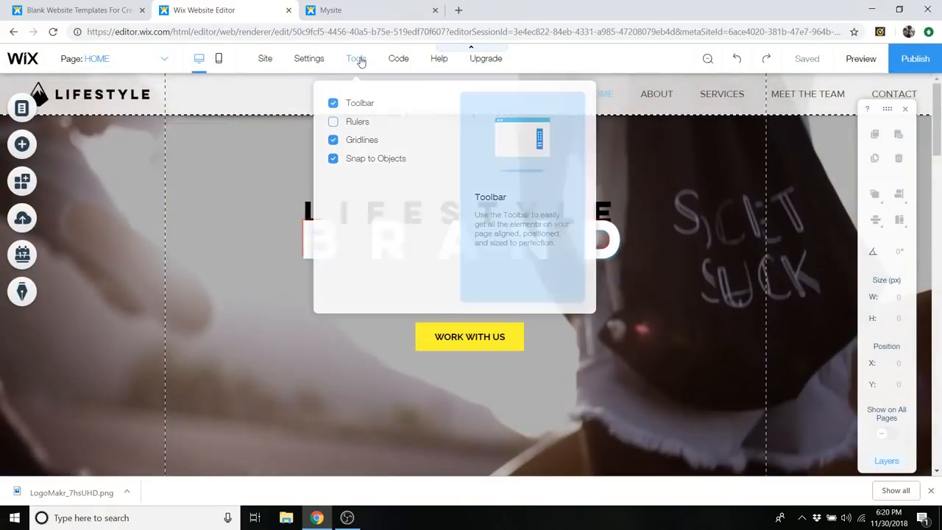
mouse_move(319, 58)
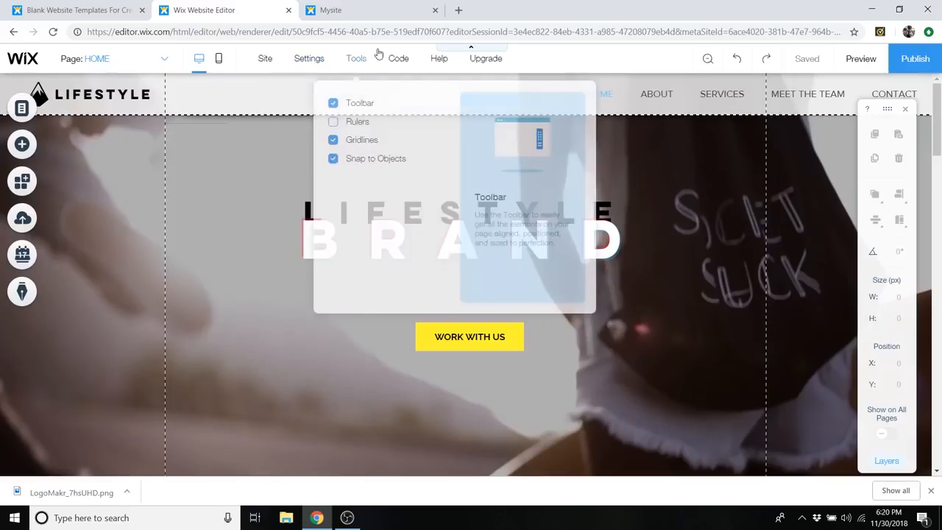
- Publish the website online and dismiss the publishing confirmation
mouse_move(259, 58)
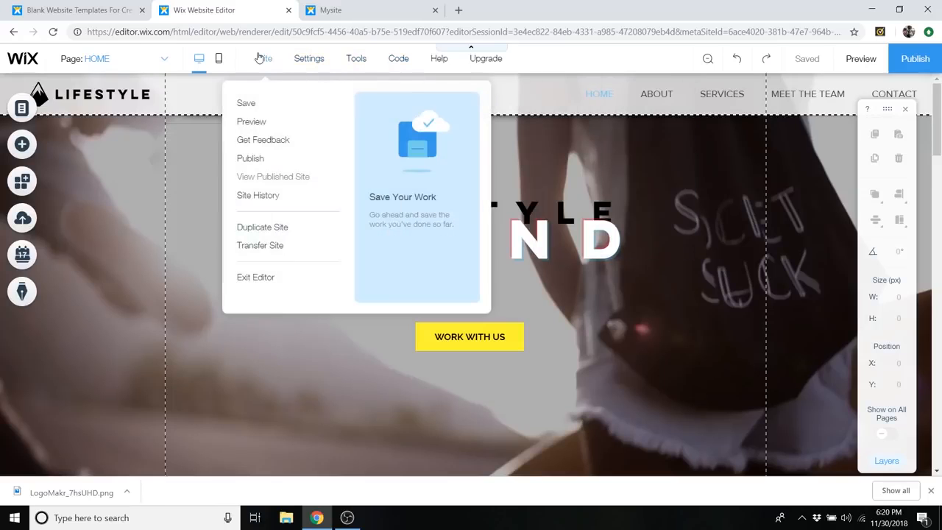
left_click(250, 158)
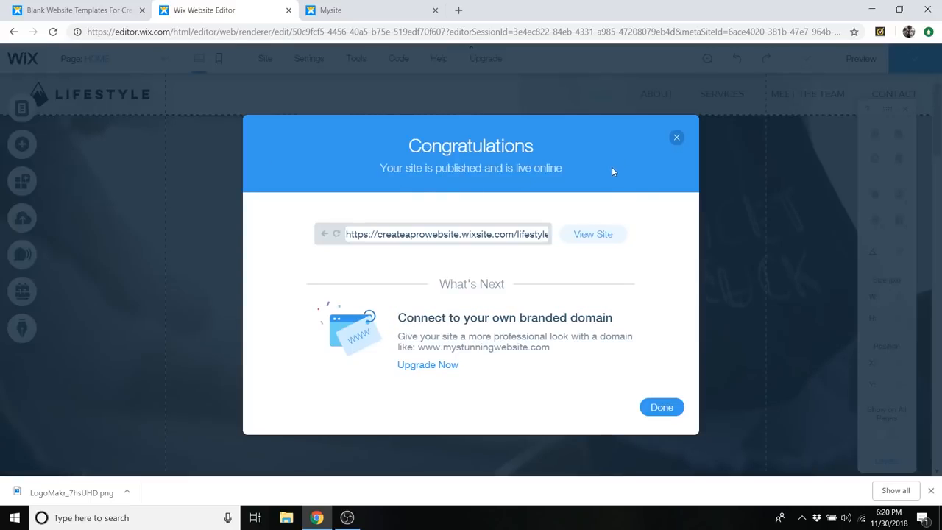
left_click(661, 408)
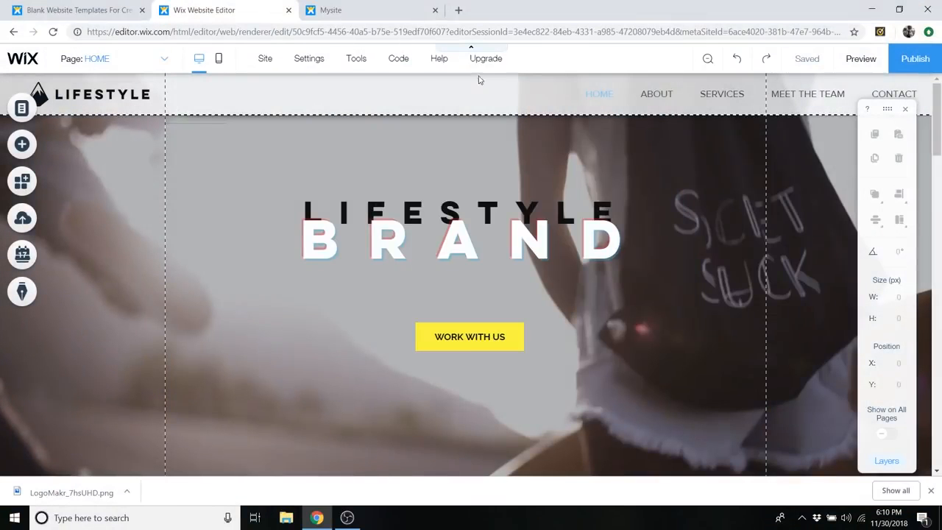
- Open the premium plan comparison and review the prices and features of the VIP, Unlimited and Combo website plans
mouse_move(484, 63)
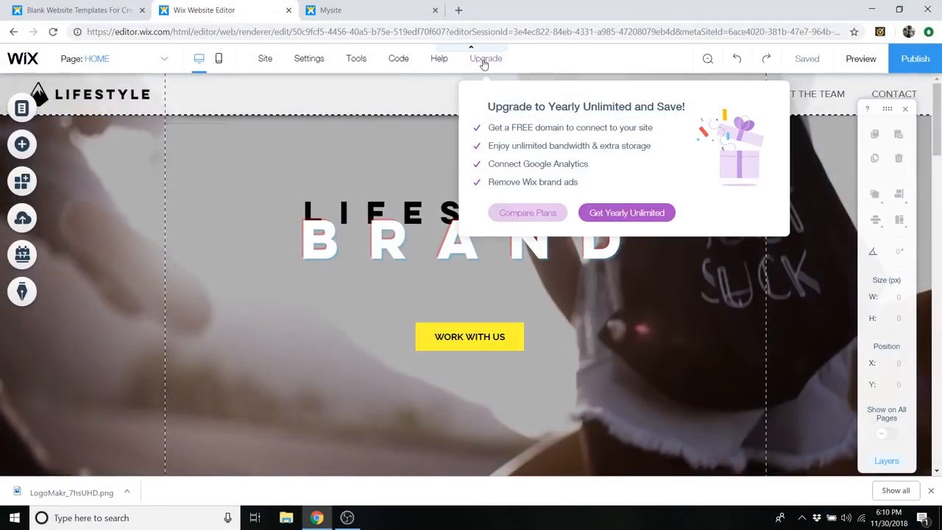
left_click(545, 217)
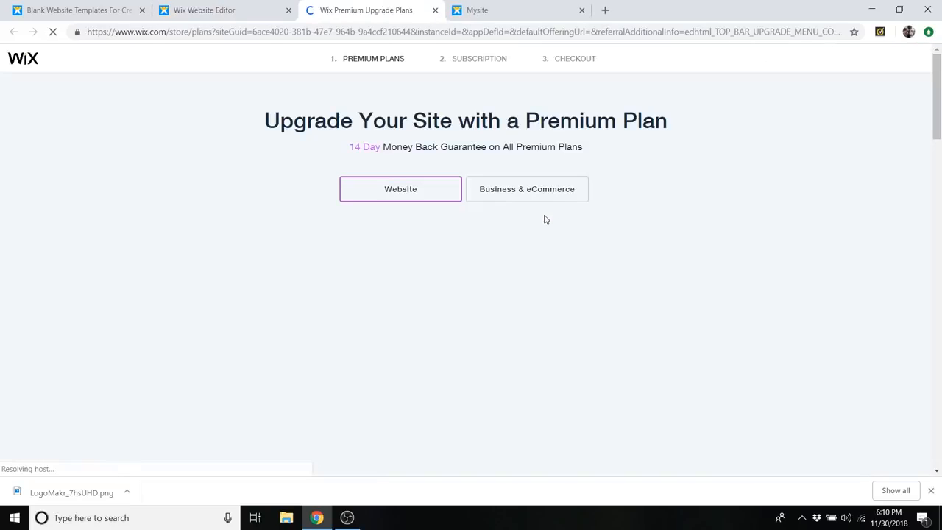
scroll(557, 256, "down", 3)
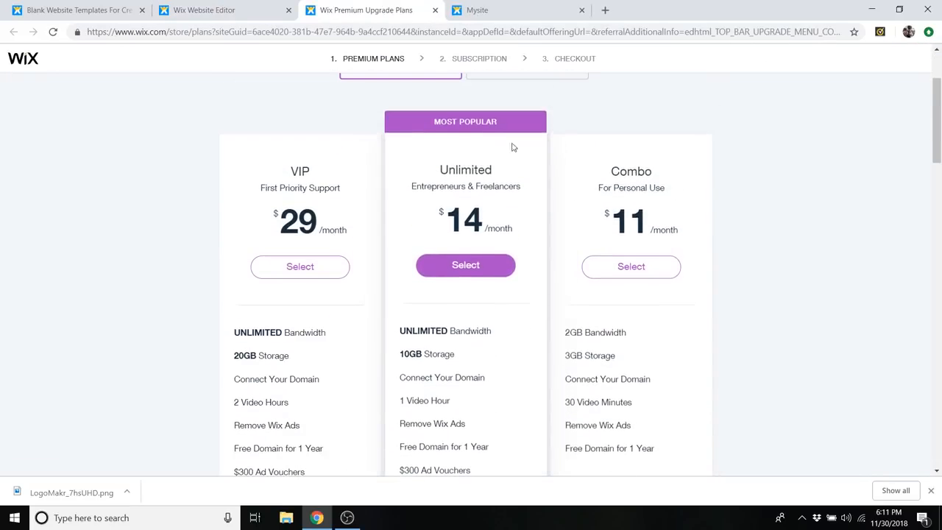
scroll(532, 214, "down", 4)
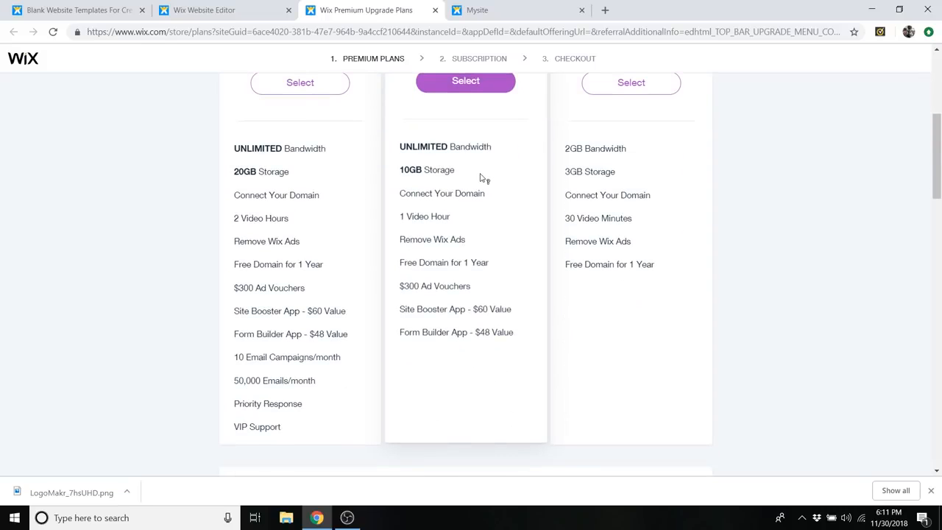
mouse_move(478, 194)
scroll(523, 242, "up", 1)
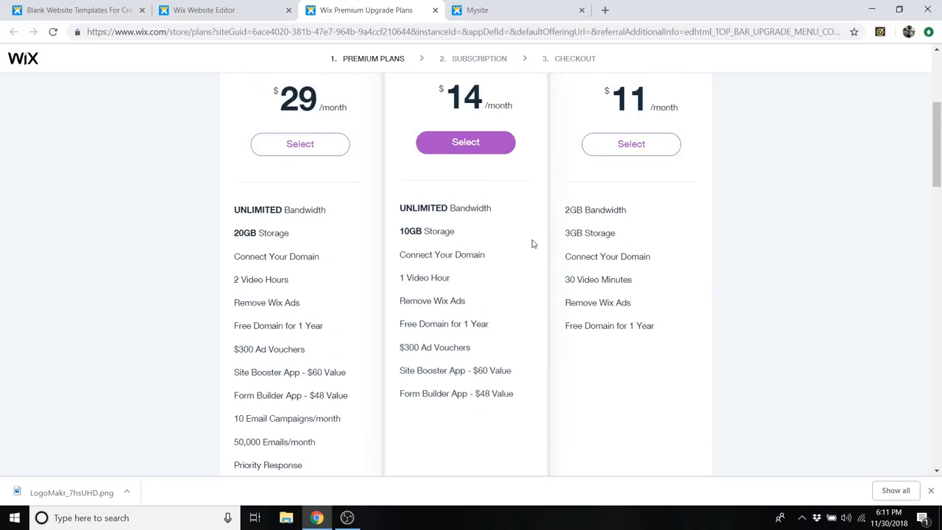
scroll(557, 257, "up", 2)
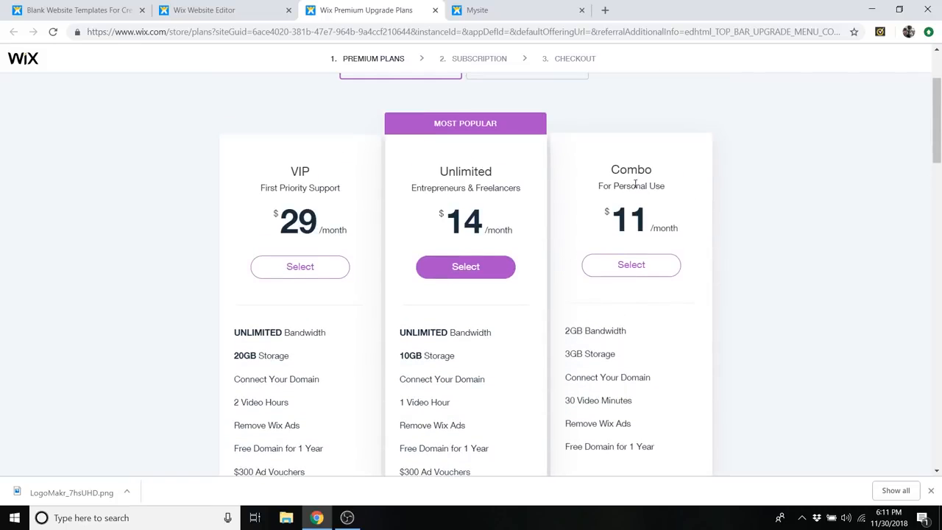
scroll(656, 189, "down", 1)
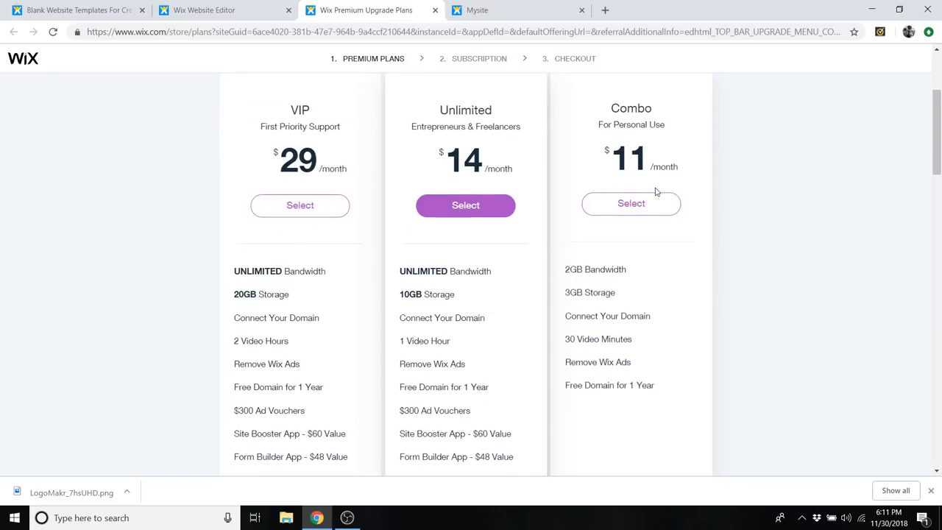
scroll(674, 208, "down", 1)
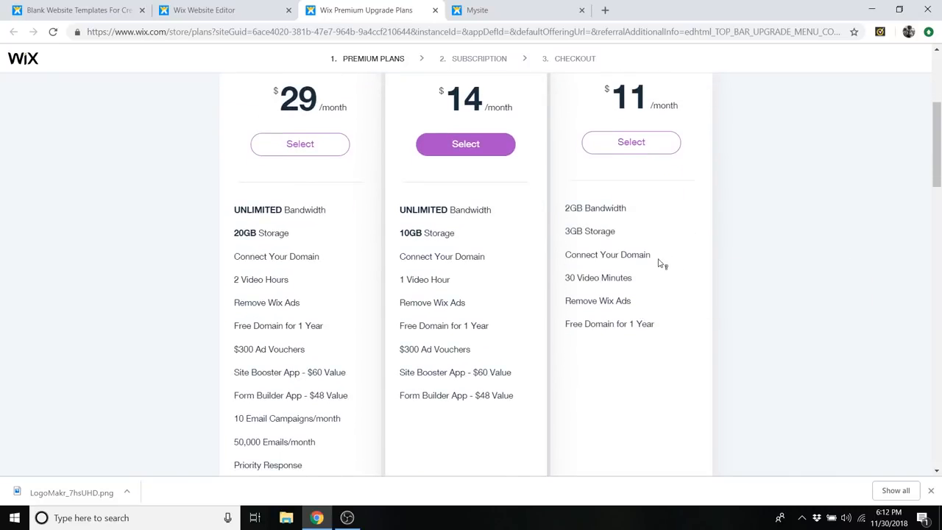
scroll(665, 263, "up", 3)
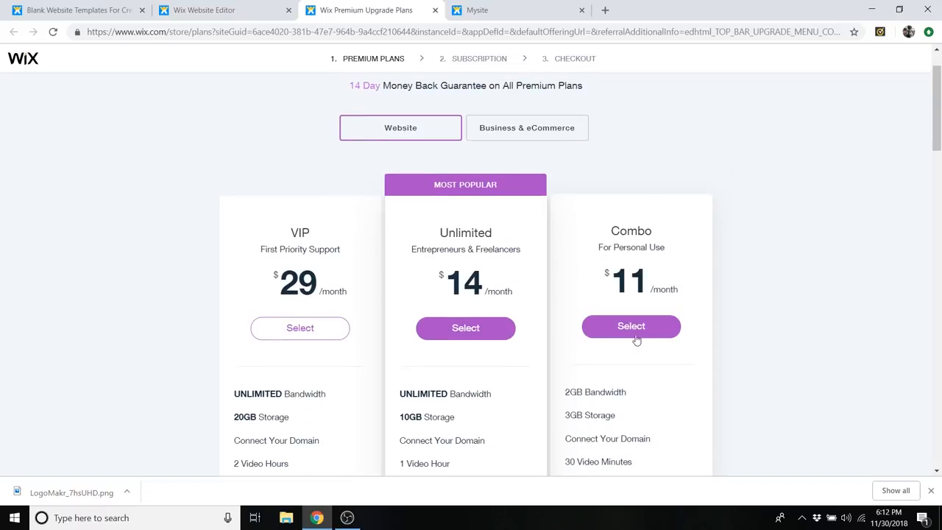
- Choose the Combo plan with a Monthly subscription and continue to checkout to review the payment form
left_click(631, 327)
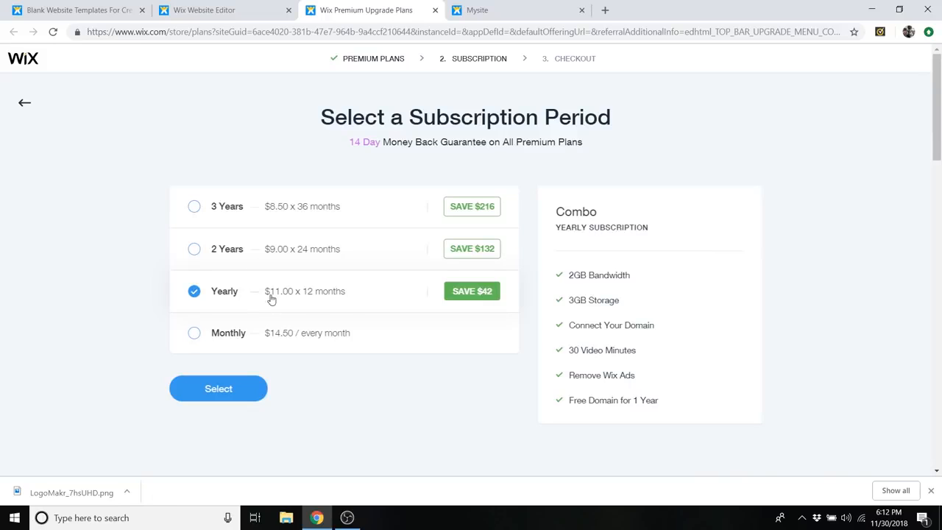
scroll(361, 298, "down", 1)
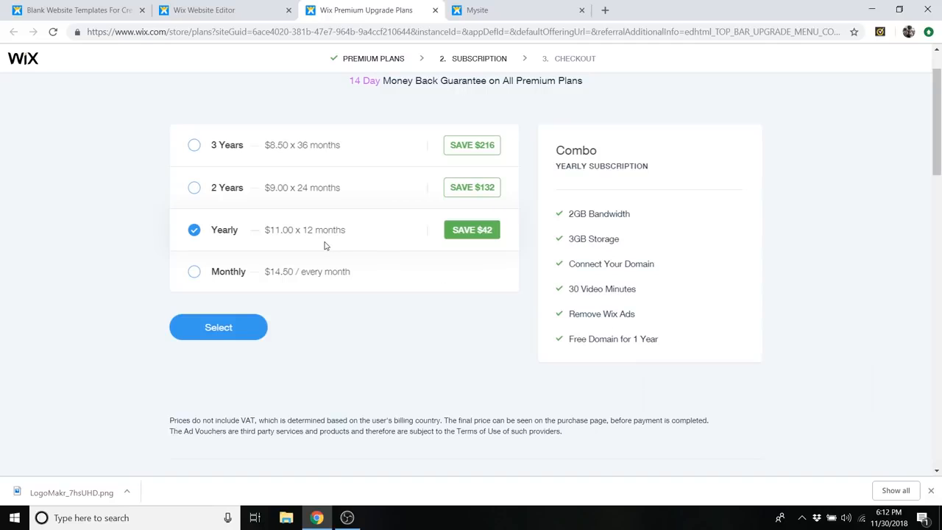
left_click(312, 281)
mouse_move(648, 339)
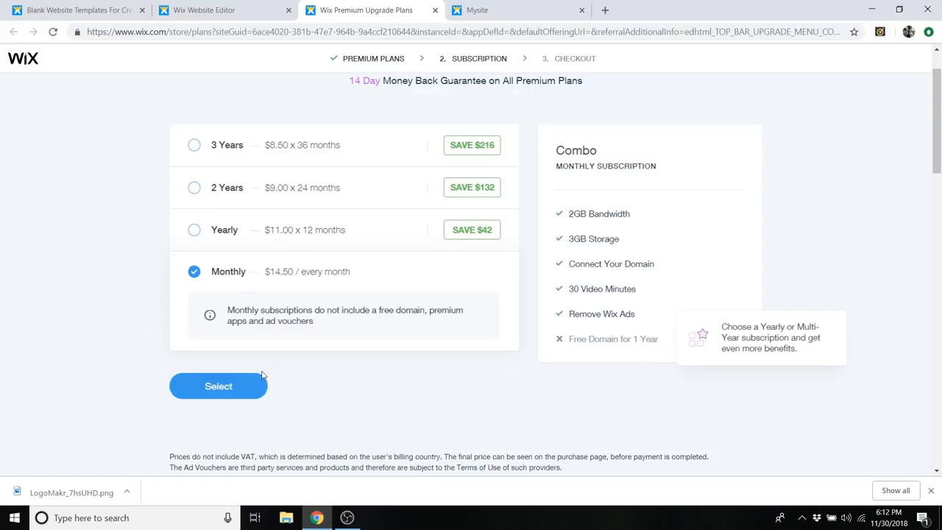
left_click(245, 387)
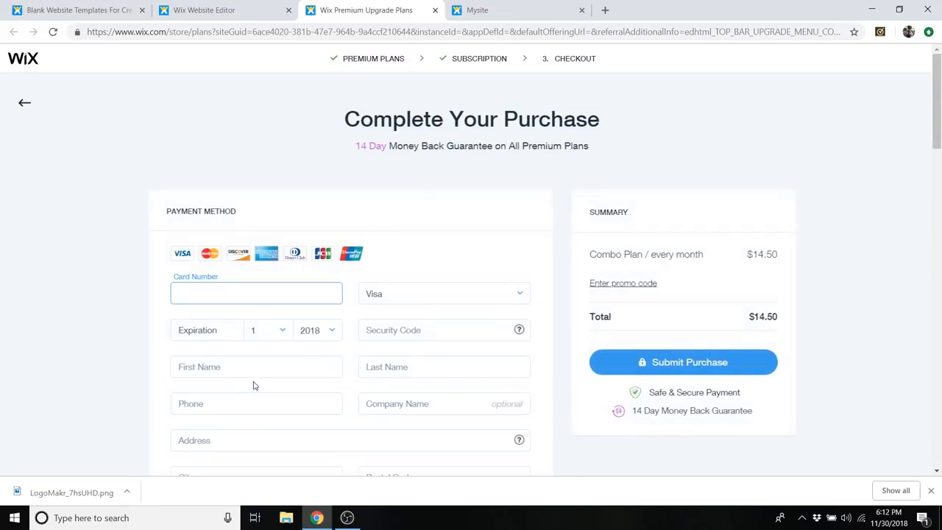
scroll(400, 233, "down", 2)
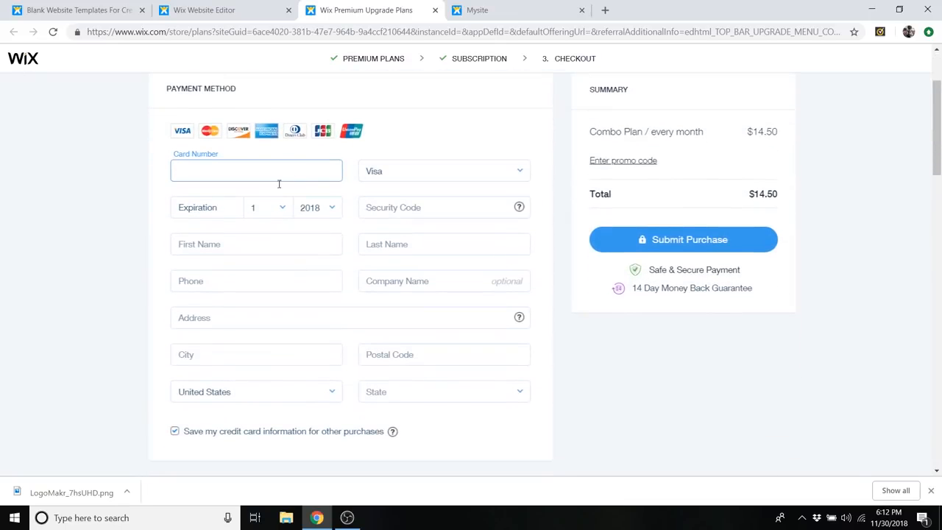
scroll(412, 361, "down", 1)
scroll(660, 324, "up", 2)
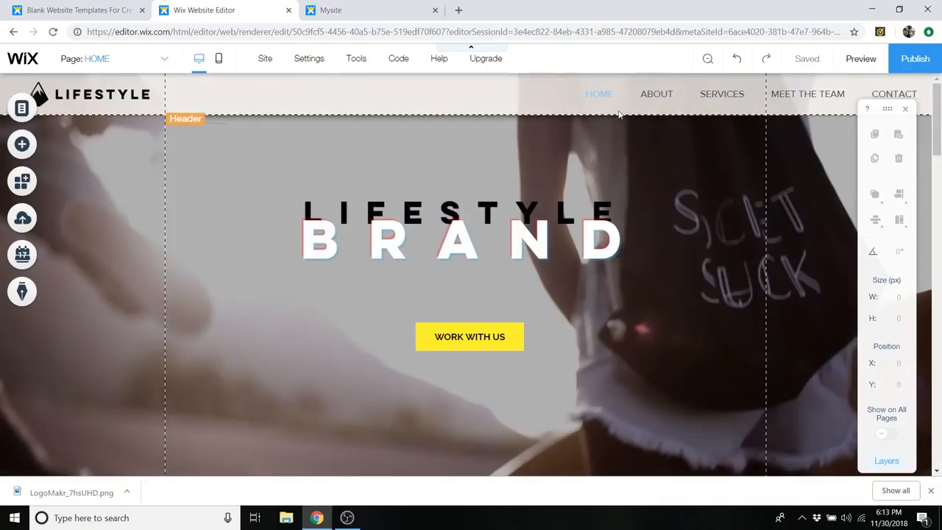
- Open the site's domain connection settings and choose to buy a new domain name
mouse_move(309, 58)
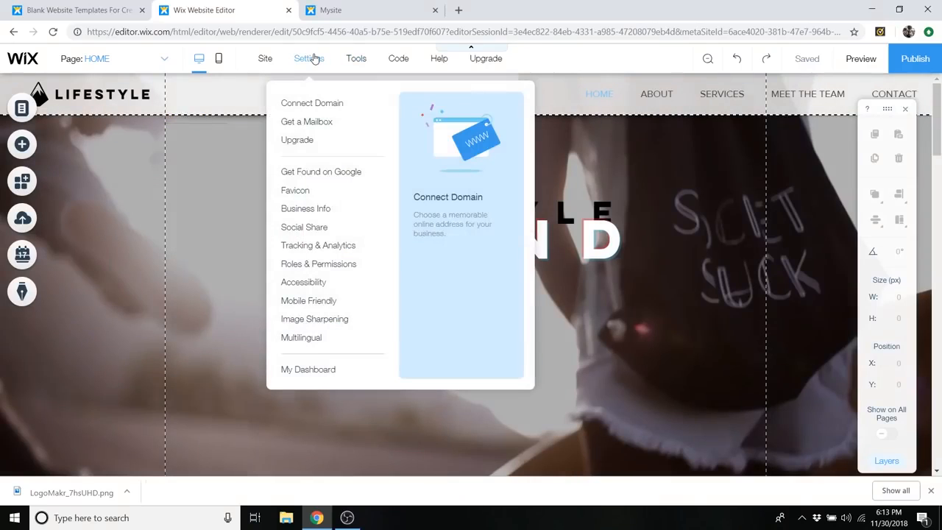
left_click(334, 110)
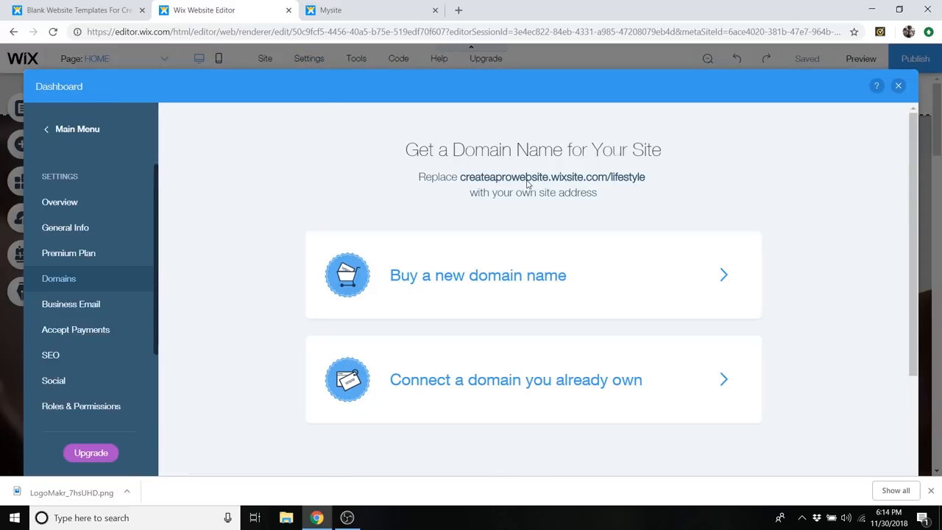
scroll(486, 288, "down", 2)
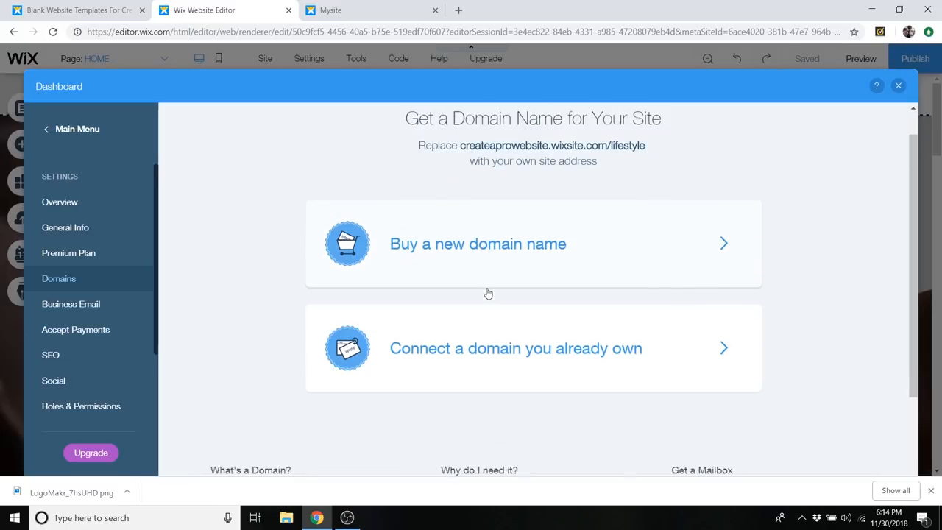
scroll(487, 287, "up", 1)
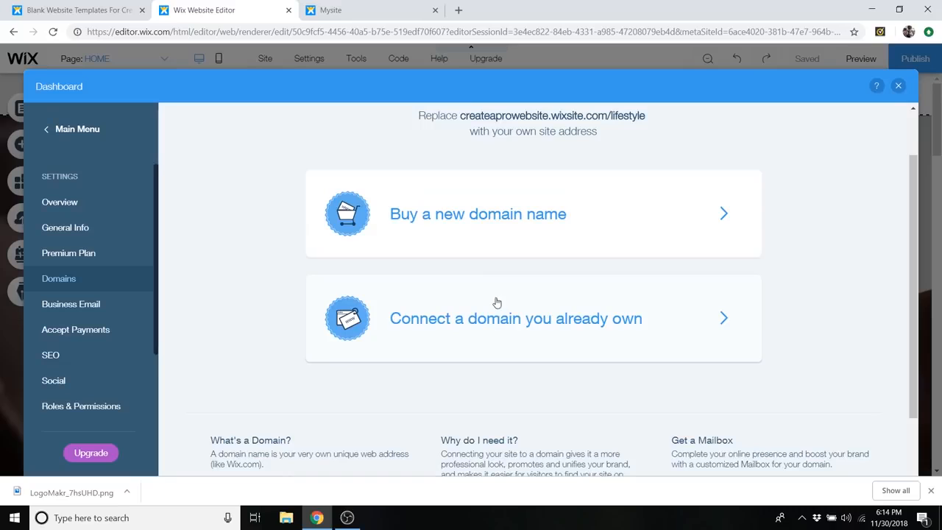
scroll(489, 250, "up", 1)
left_click(498, 275)
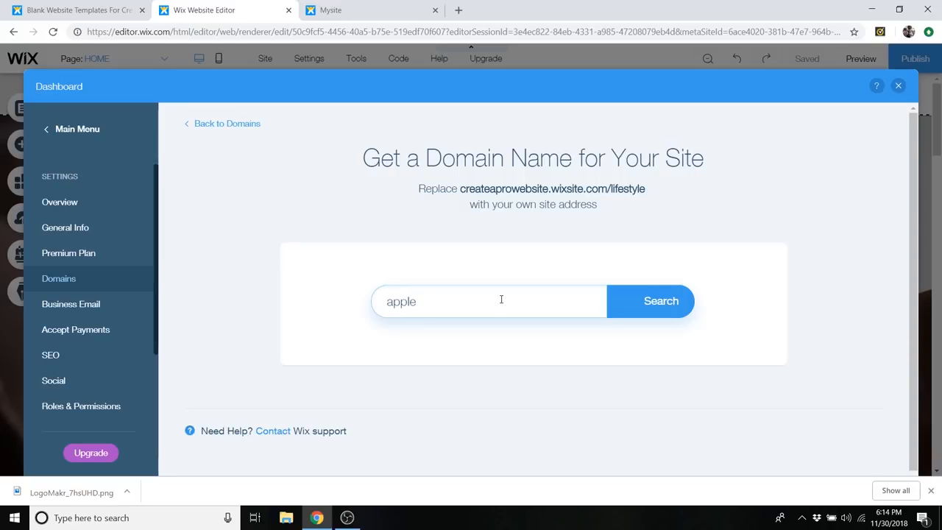
- Check the availability of apple.com, and replace it with a search for daleslifestylesite.com
left_click(674, 312)
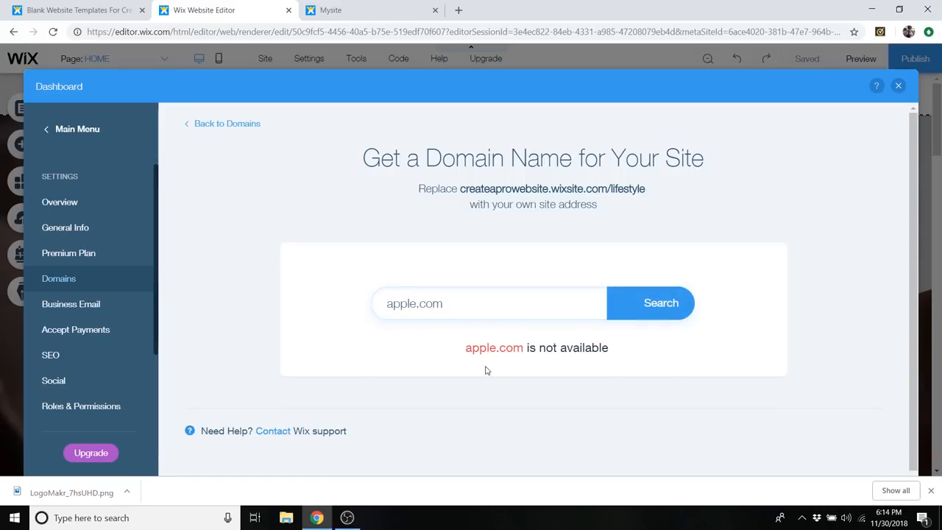
left_click_drag(443, 310, 378, 302)
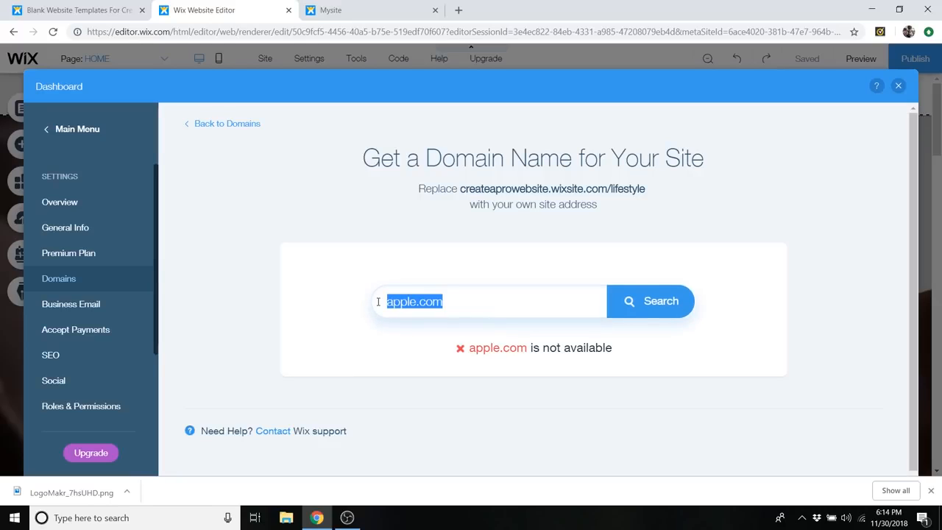
key("BackSpace")
type("dales")
type("lifest")
type("ylesite")
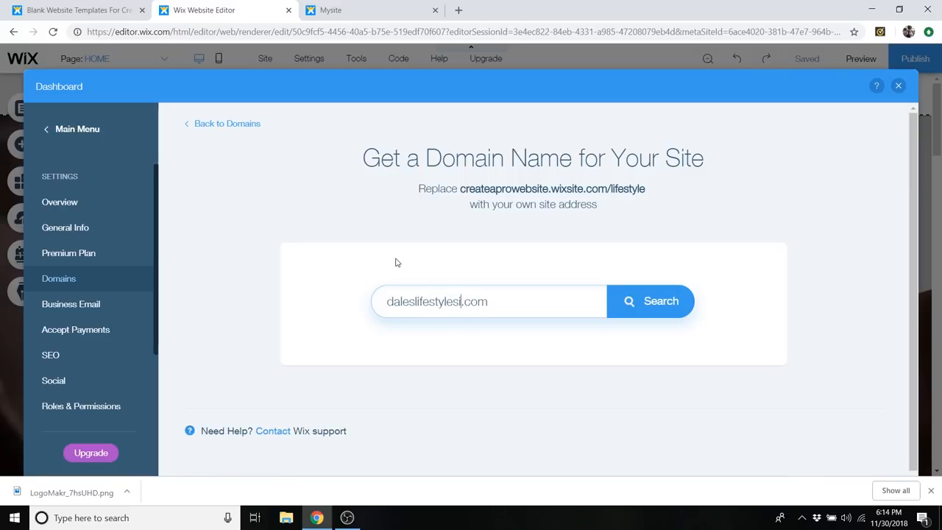
left_click(655, 303)
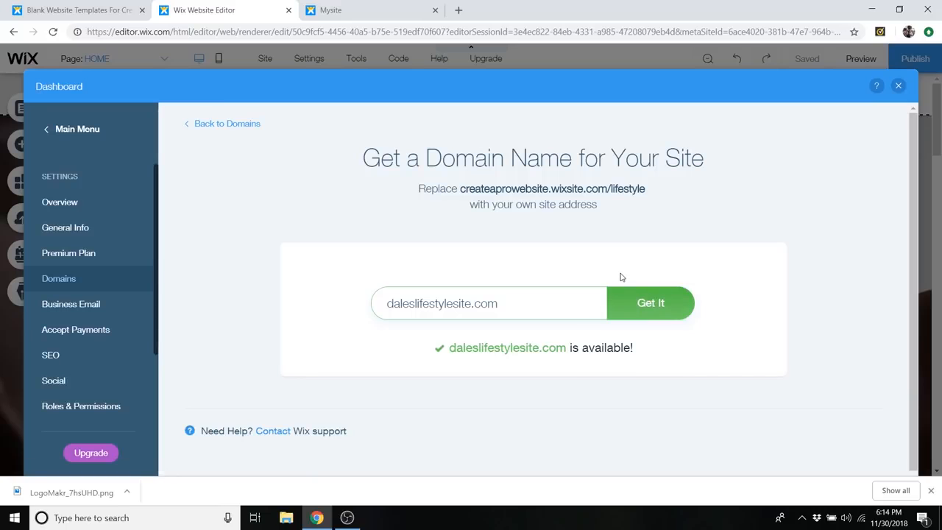
- Start buying daleslifestylesite.com without upgrading the site, and set the registration period to 1 year
left_click(655, 304)
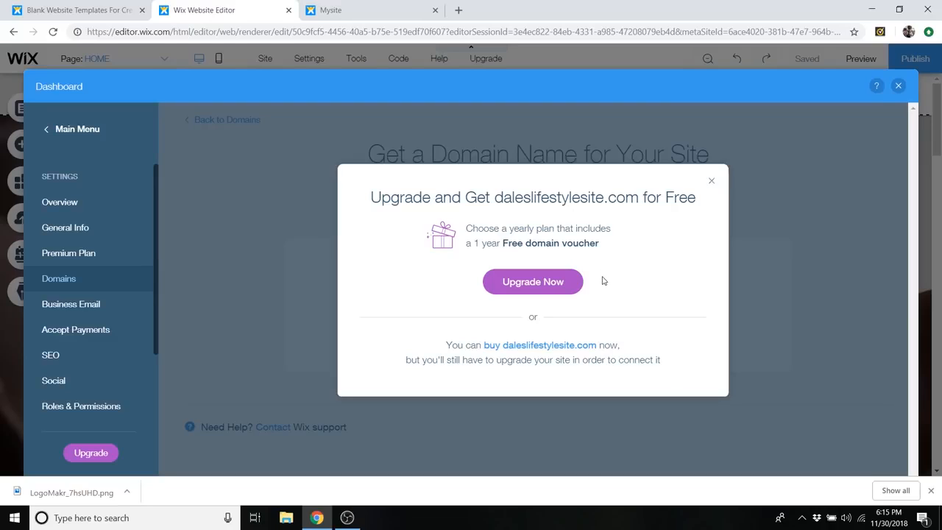
left_click(535, 347)
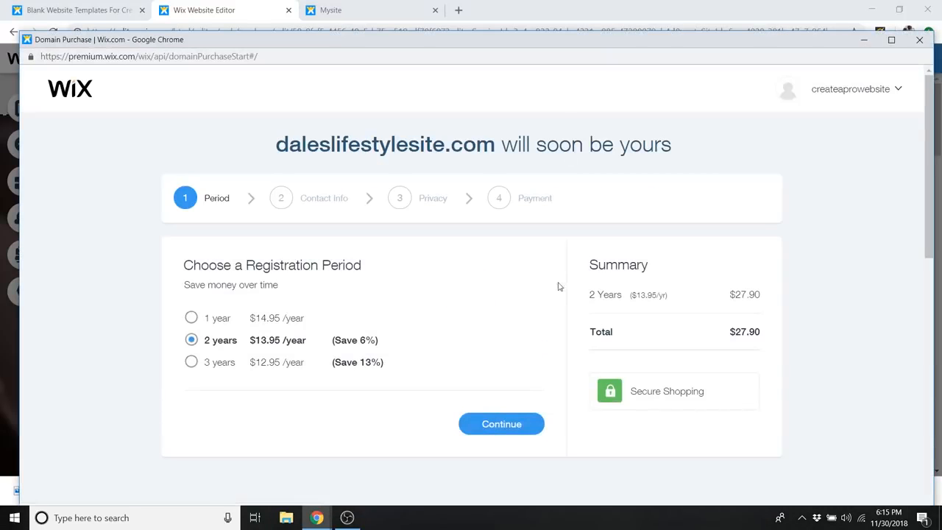
left_click_drag(532, 44, 523, 20)
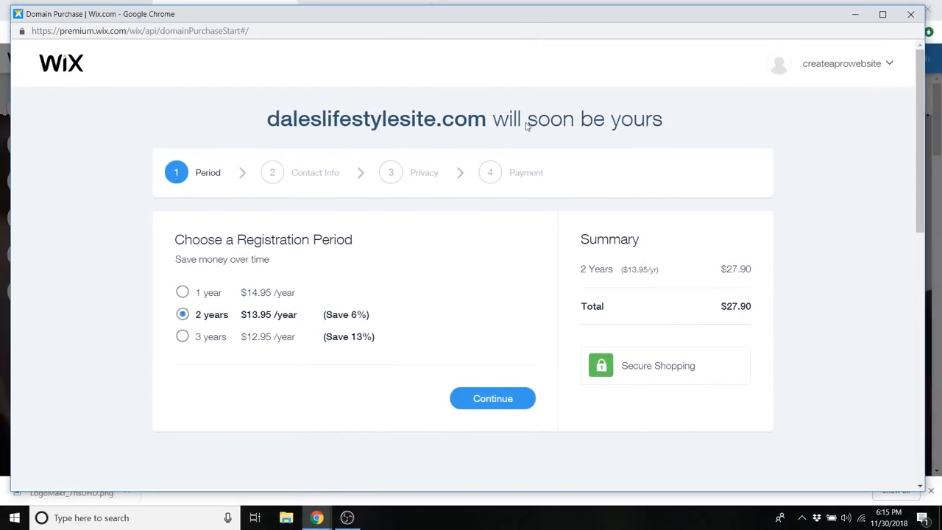
left_click(205, 298)
left_click(215, 321)
left_click(213, 295)
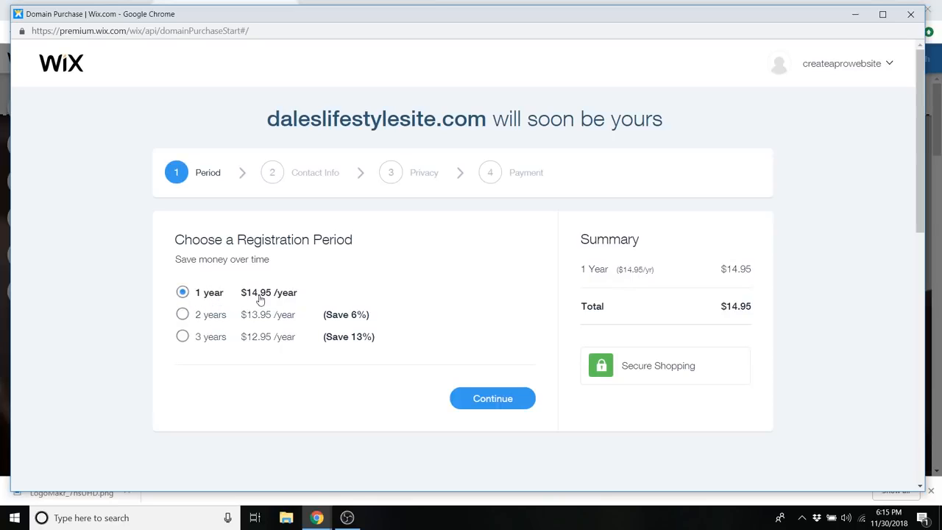
left_click(493, 399)
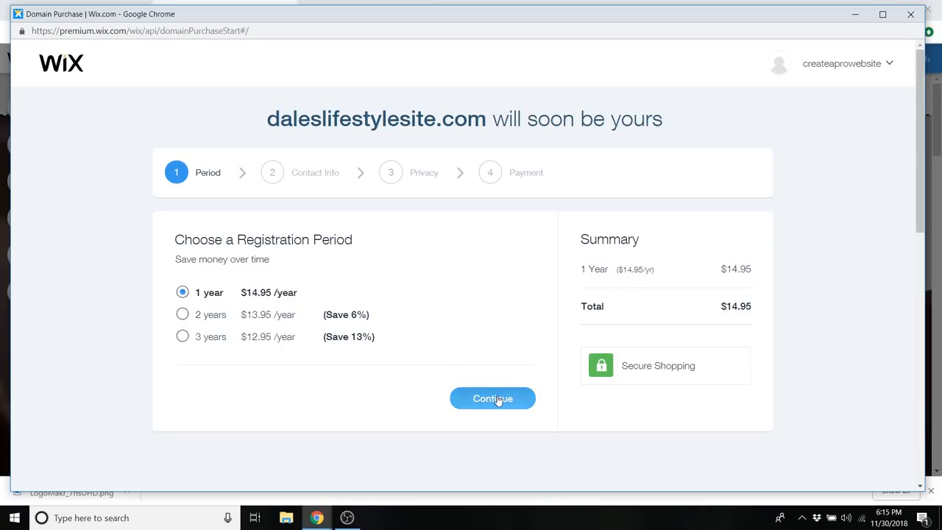
- Fill in the registrant's contact information and accept Private Registration to proceed to the payment details
scroll(406, 283, "down", 2)
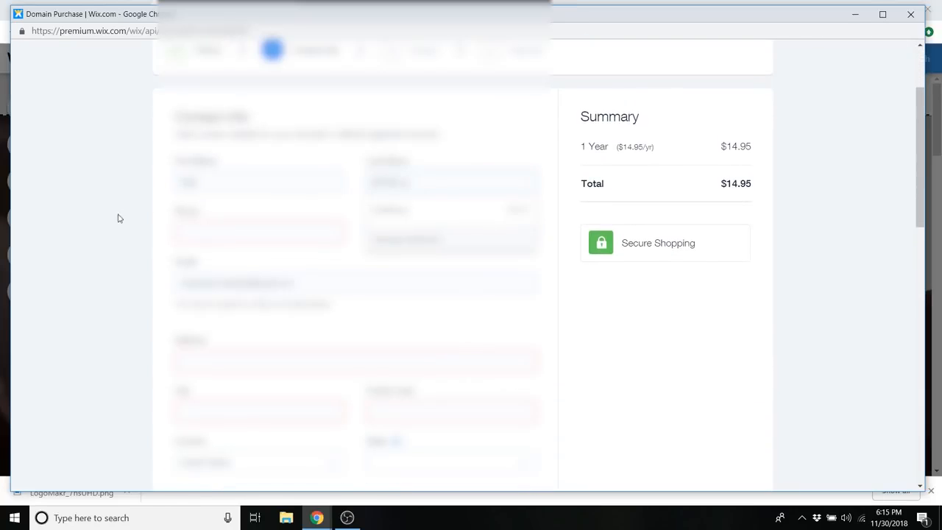
left_click(259, 257)
left_click(451, 462)
left_click(427, 444)
scroll(361, 386, "down", 5)
scroll(361, 386, "down", 2)
left_click(490, 289)
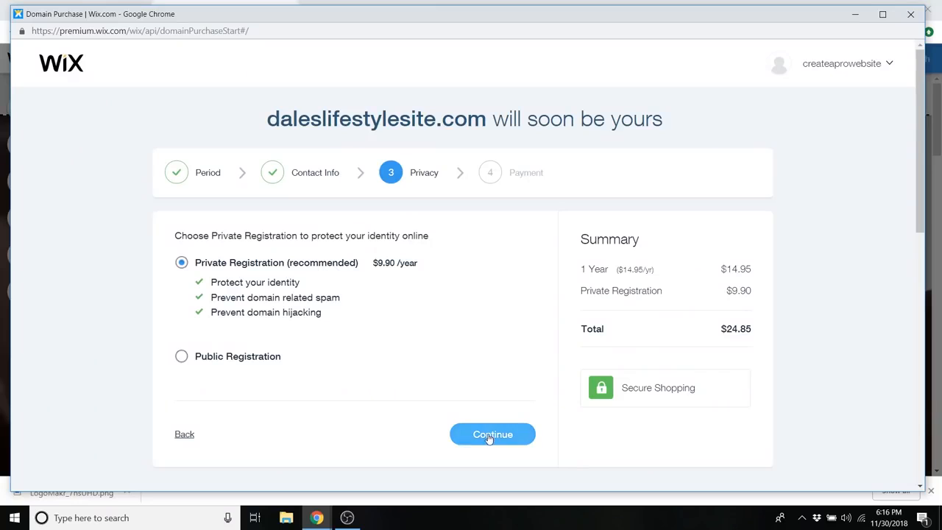
left_click(489, 436)
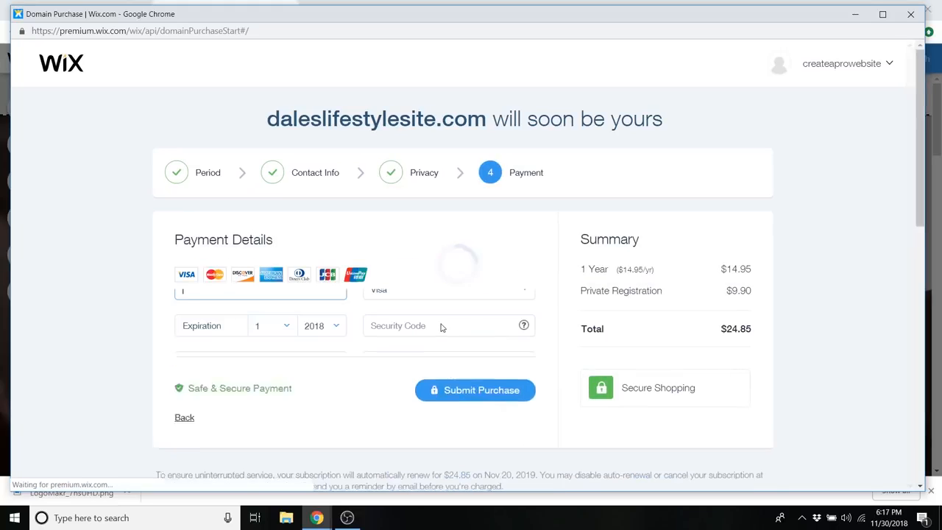
- Review the domain purchase's payment form, and look through the whole site preview from the home section down to the contact form and footer
scroll(448, 331, "down", 5)
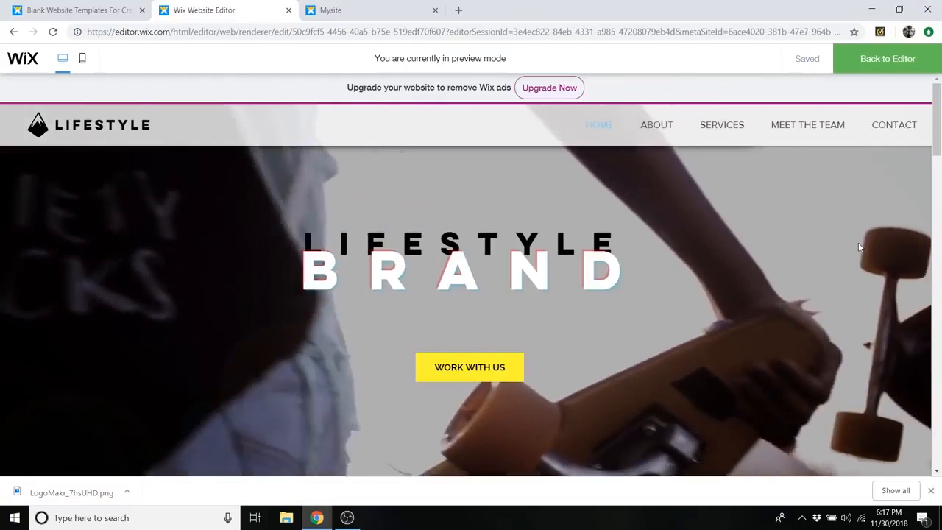
scroll(857, 243, "down", 8)
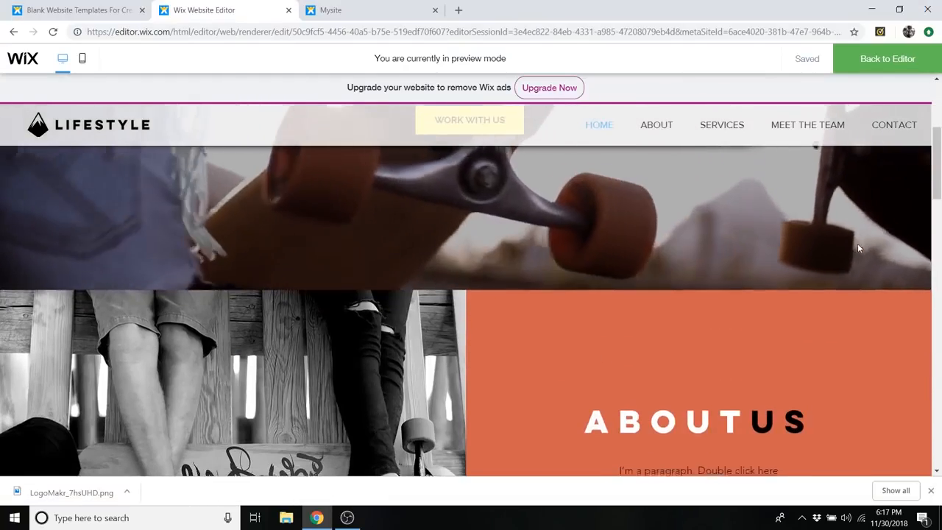
scroll(857, 248, "down", 7)
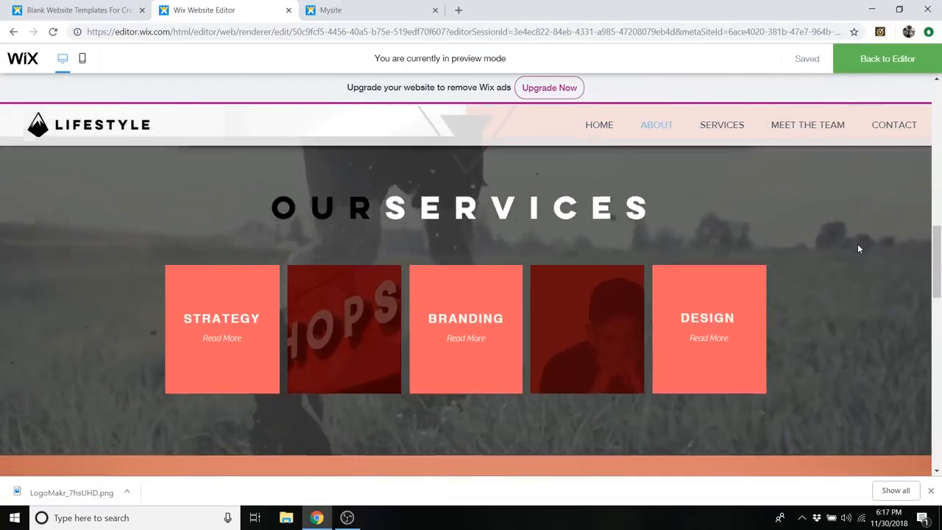
scroll(858, 248, "down", 8)
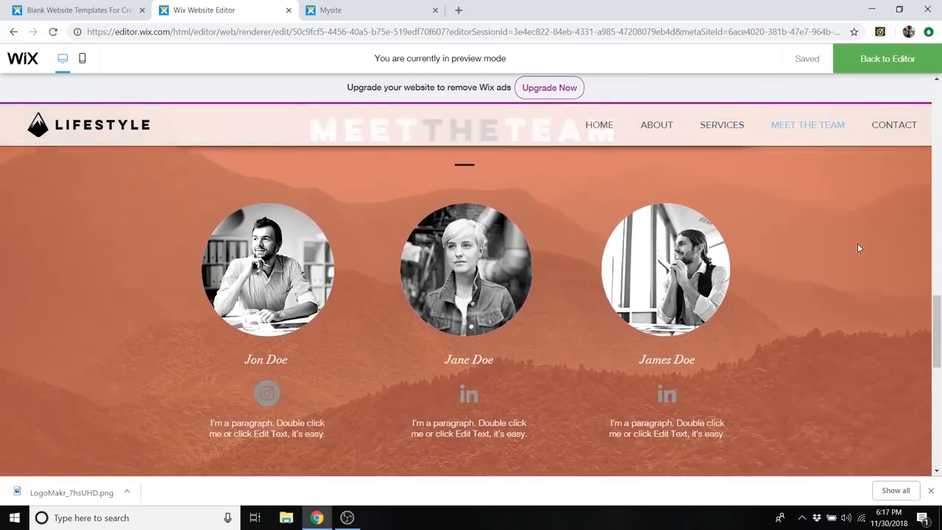
scroll(858, 249, "down", 5)
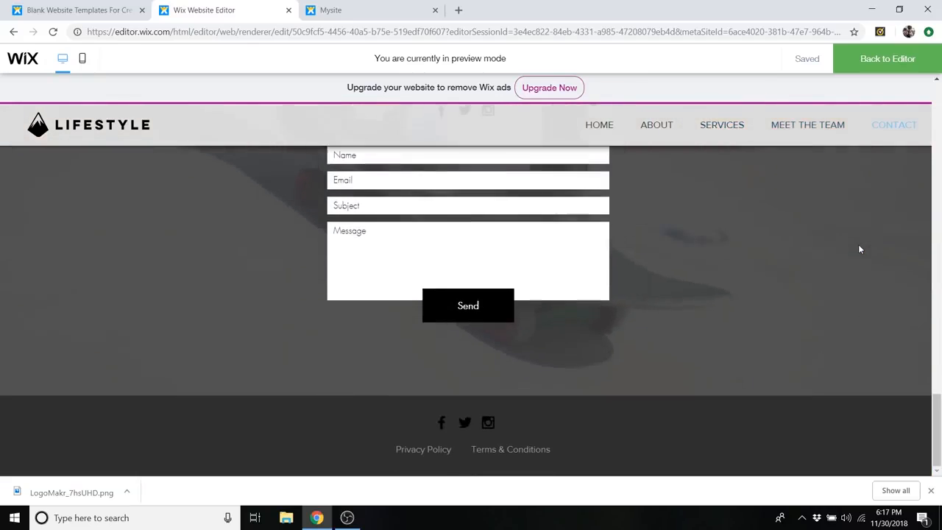
scroll(857, 244, "up", 20)
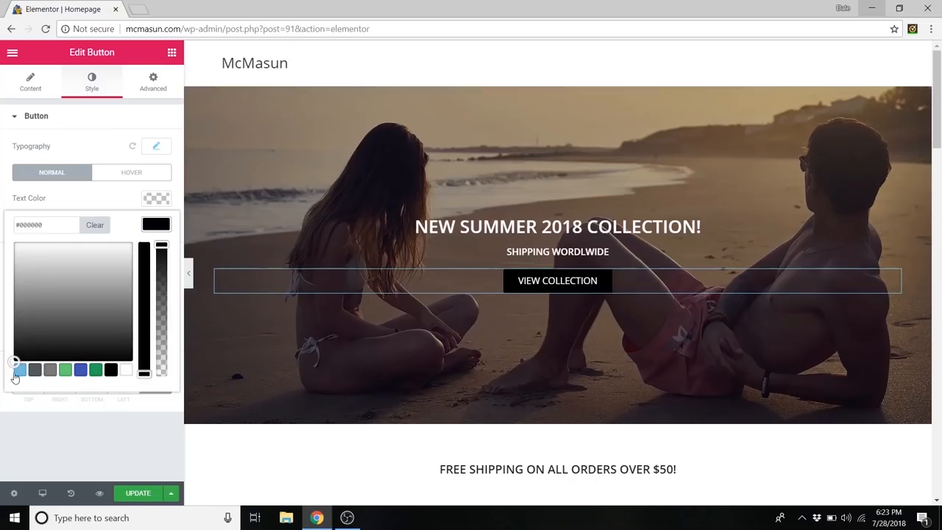
left_click(80, 252)
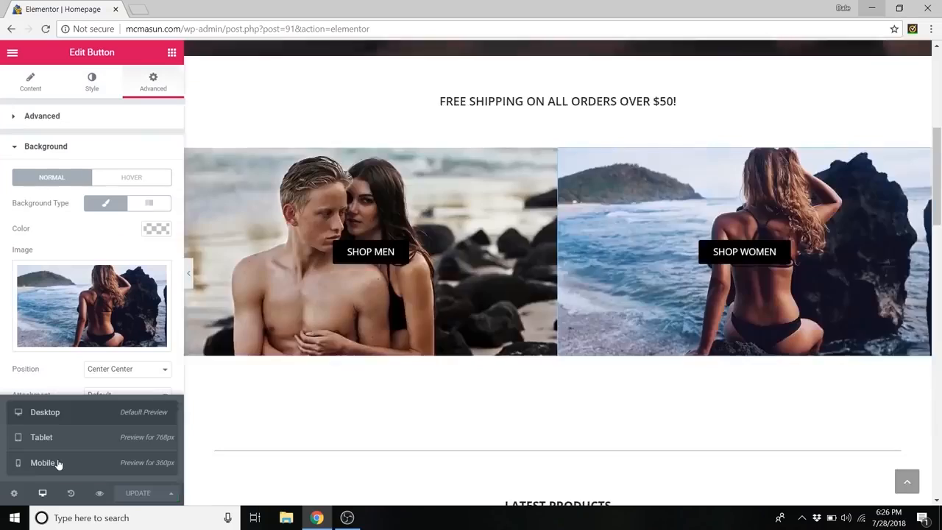
left_click(58, 463)
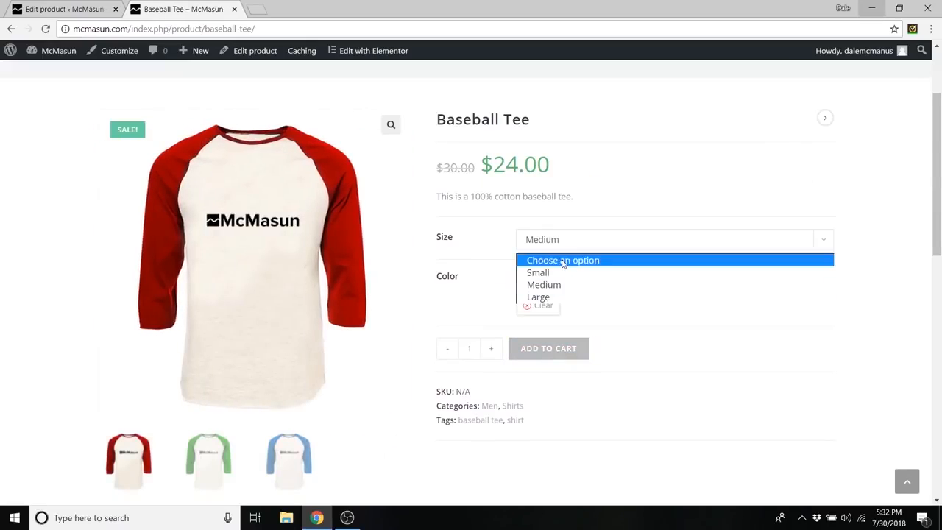
left_click(574, 259)
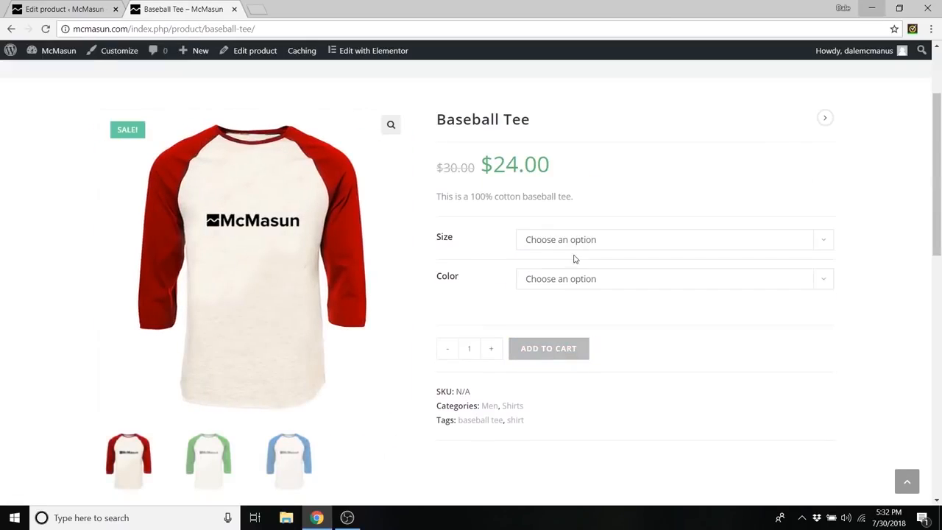
scroll(527, 295, "down", 2)
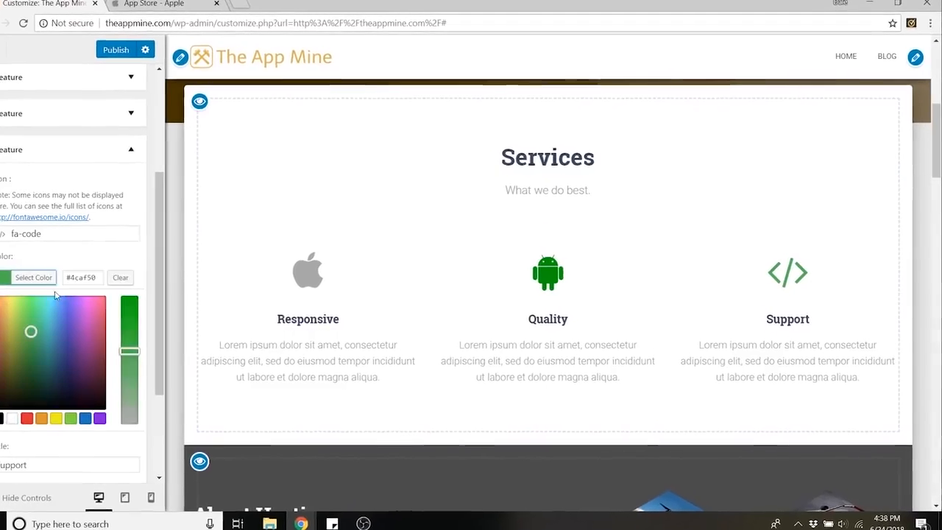
left_click(55, 294)
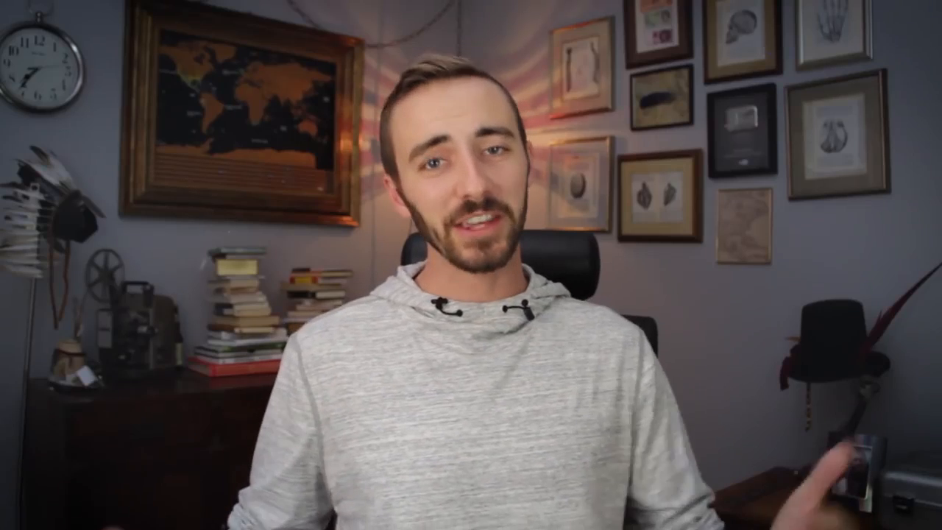